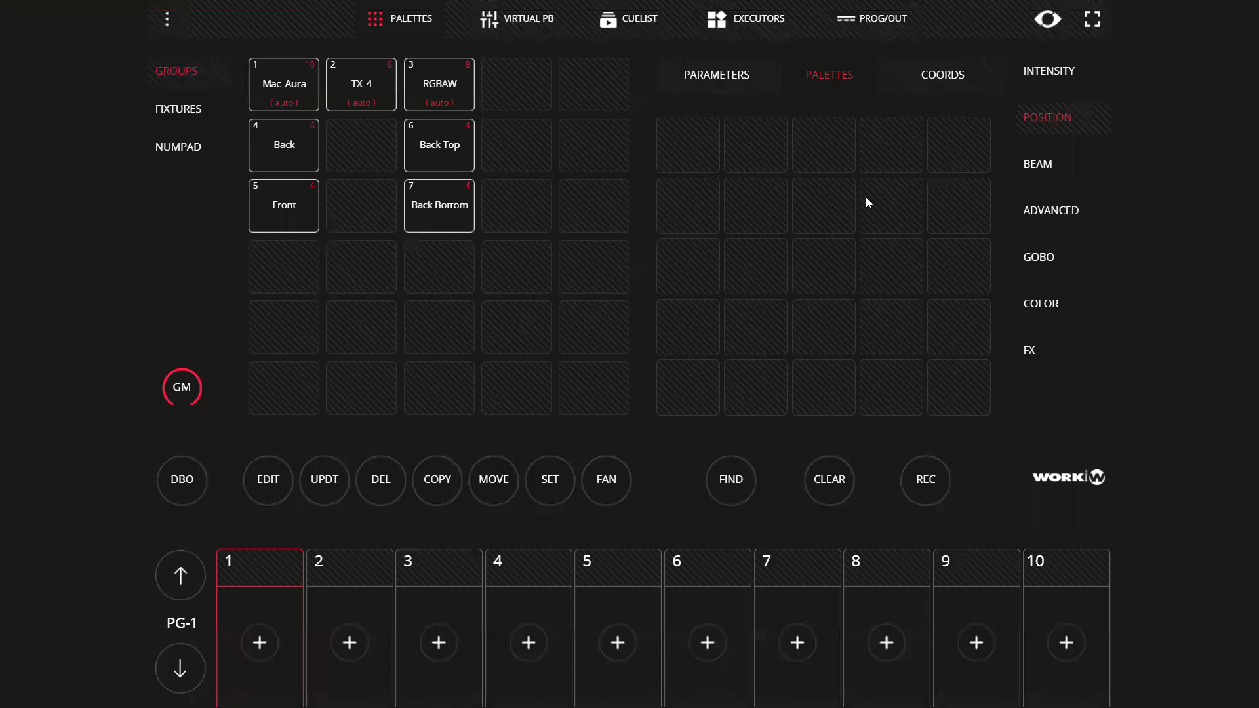
Leave full screen and arrange the lightSHARK browser window and the Capture 2021 visualizer side by side at nearly full height
key(Escape)
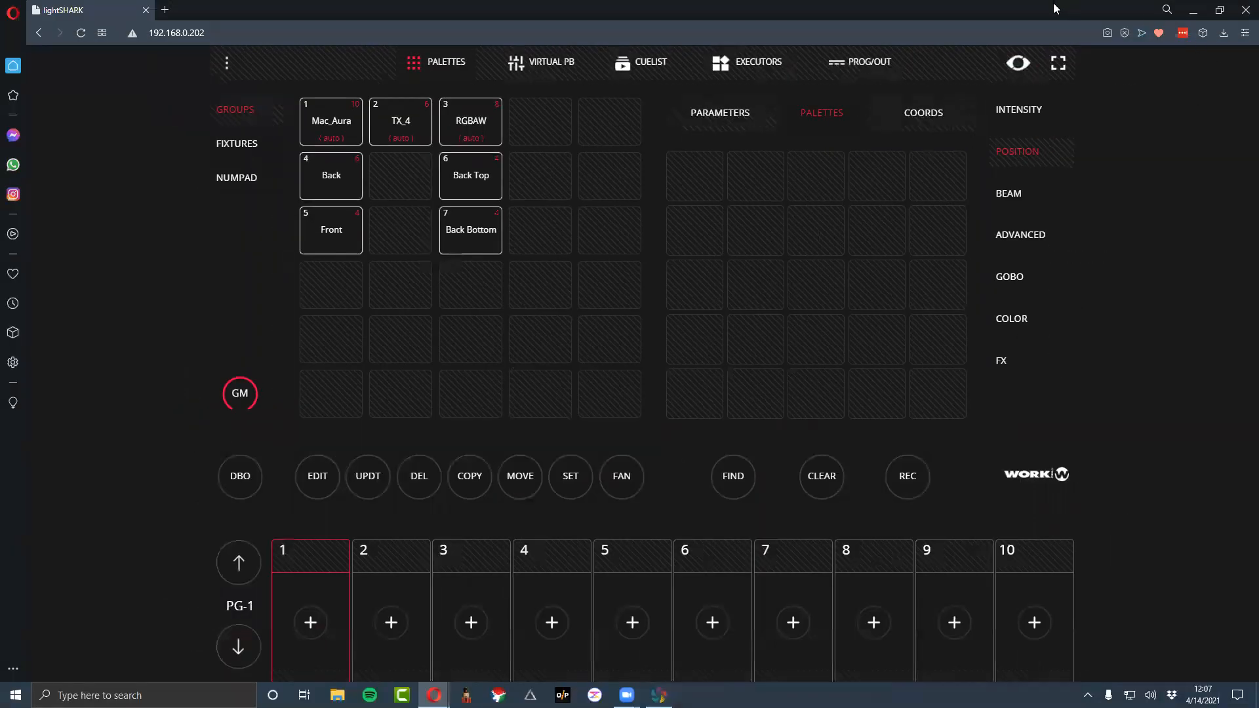
drag(1055, 8, 732, 8)
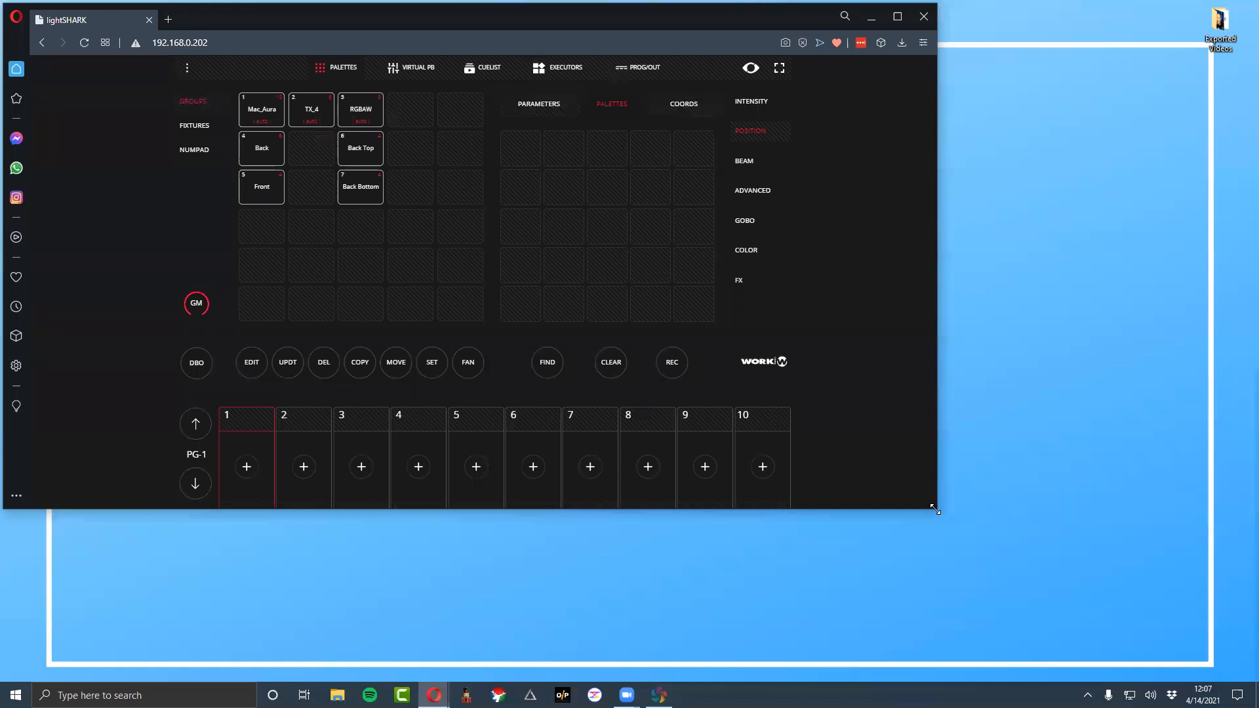
drag(936, 509, 773, 682)
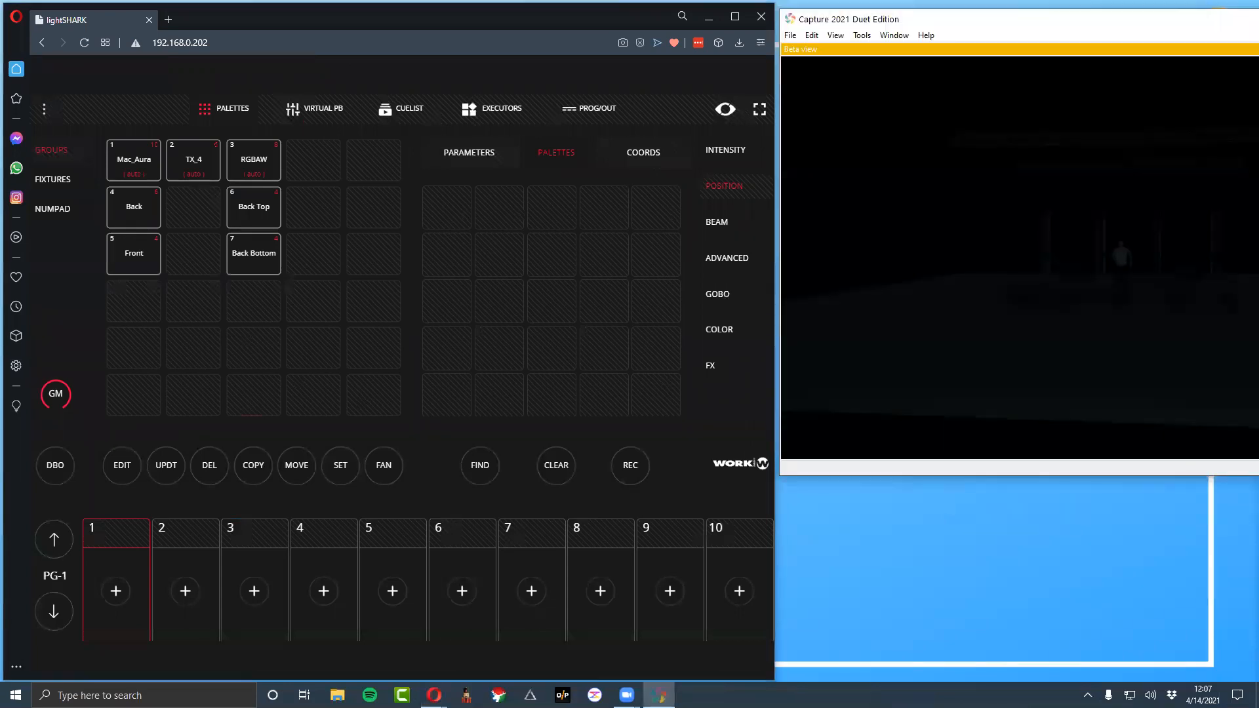
drag(1258, 327, 1257, 327)
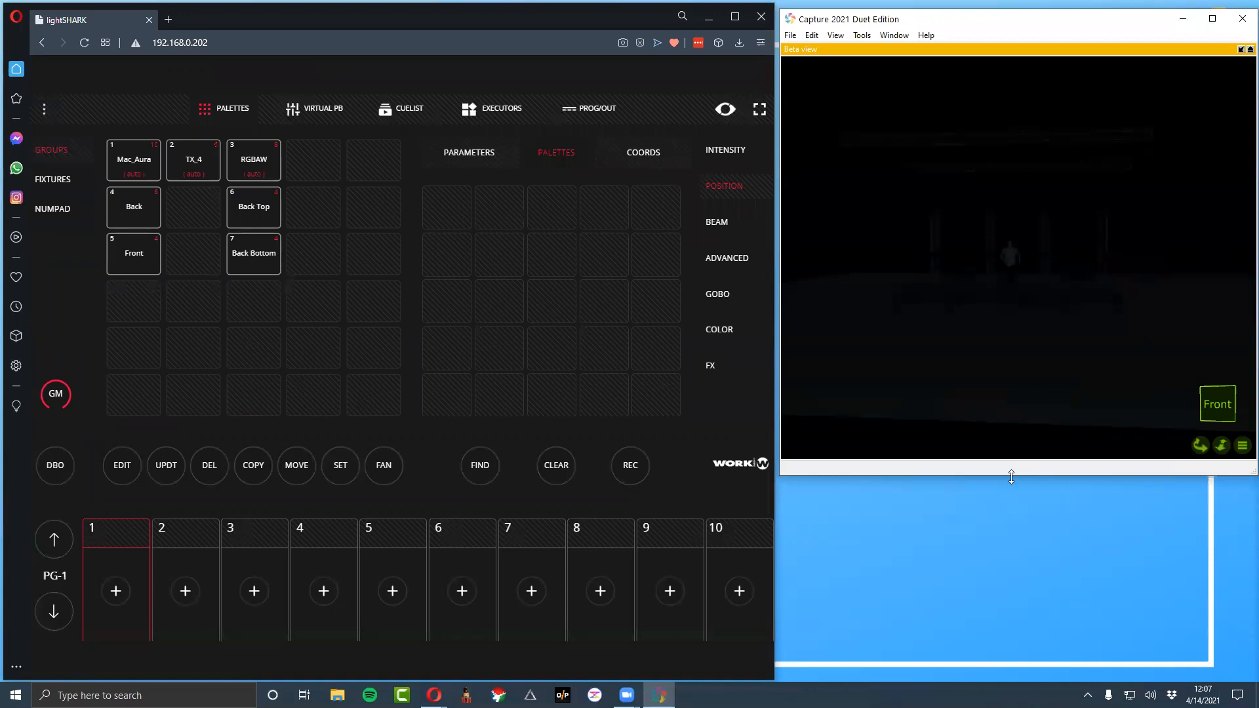
drag(1012, 477, 1011, 670)
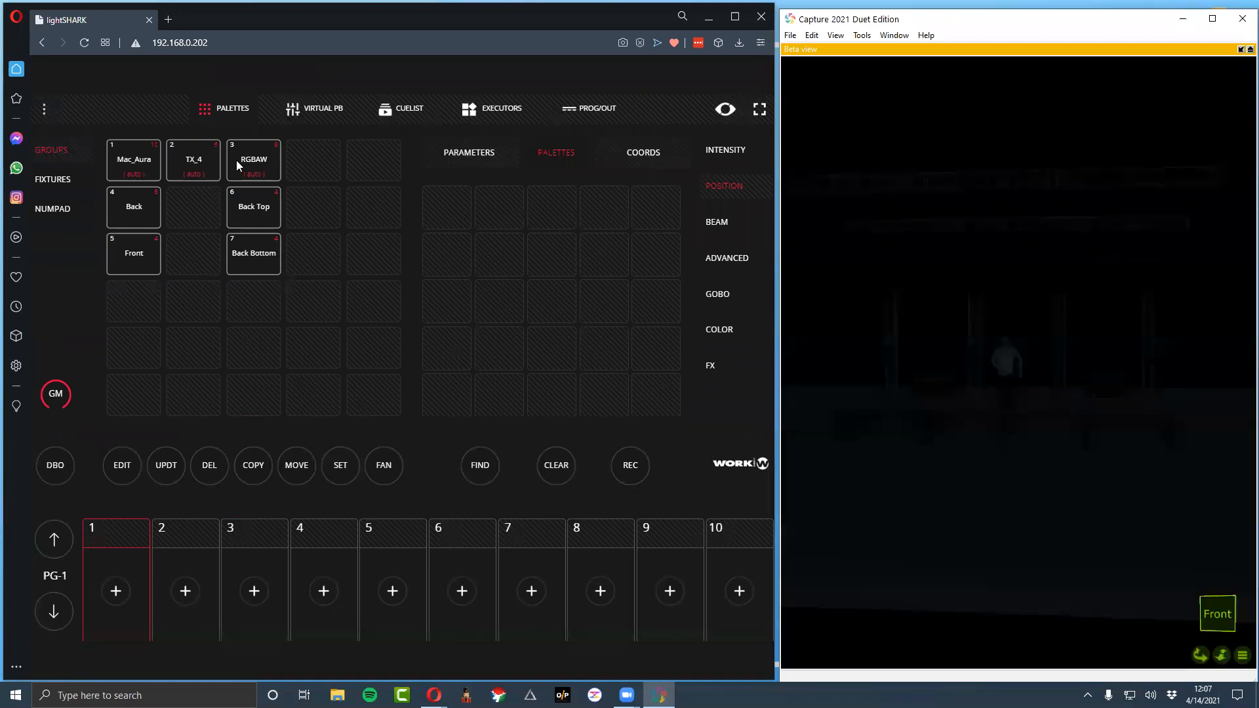
Locate the Mac_Aura, TX_4 and RGBAW groups in the visualizer one at a time with Find, clearing the programmer after each
click(135, 156)
click(499, 466)
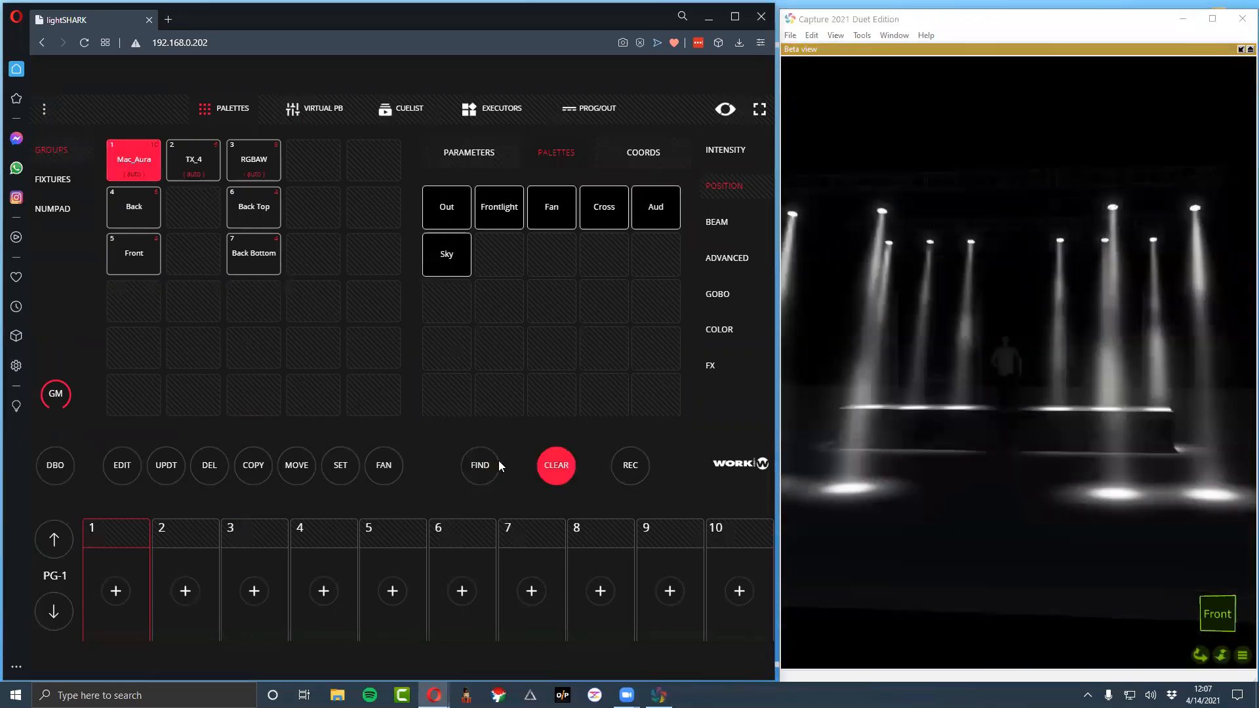
click(550, 464)
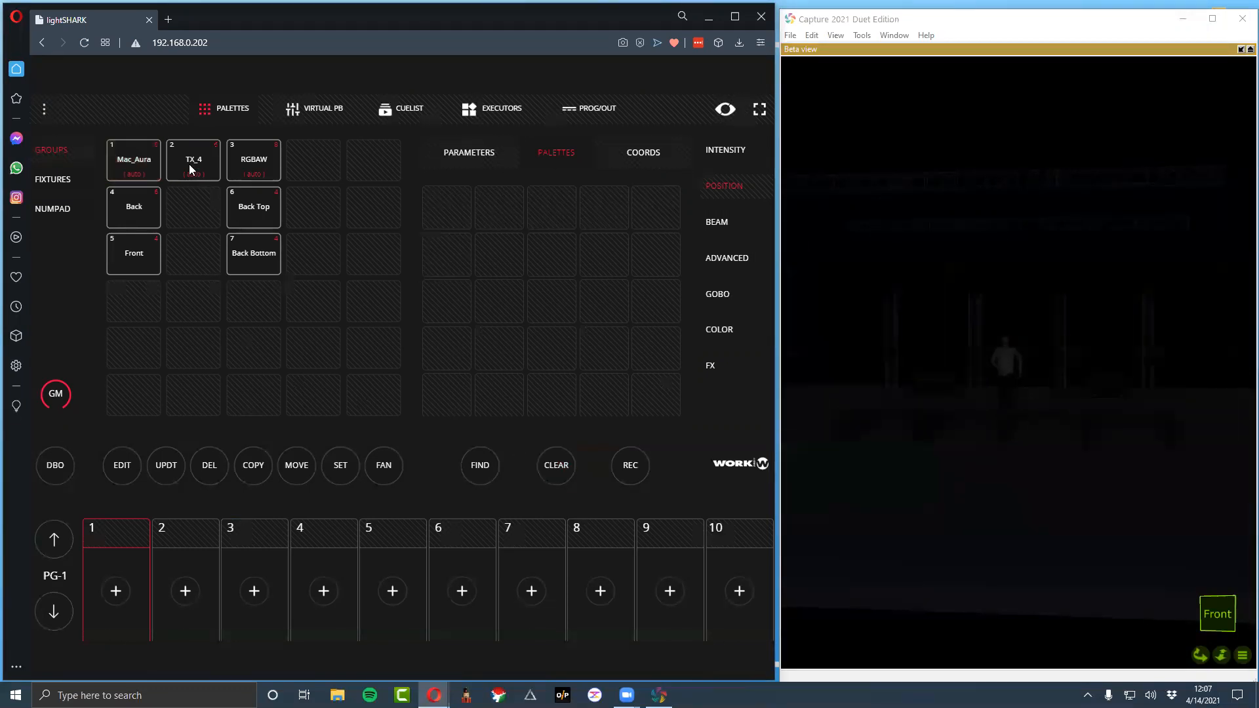
click(494, 470)
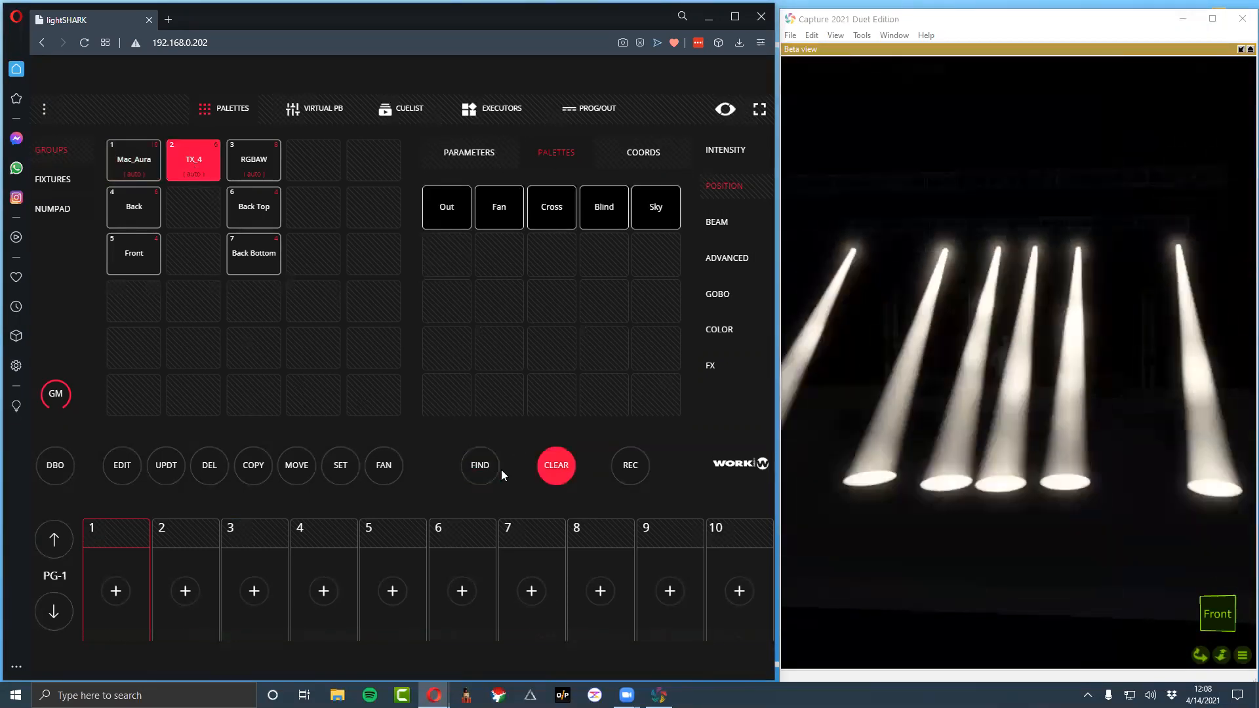
click(558, 467)
click(256, 159)
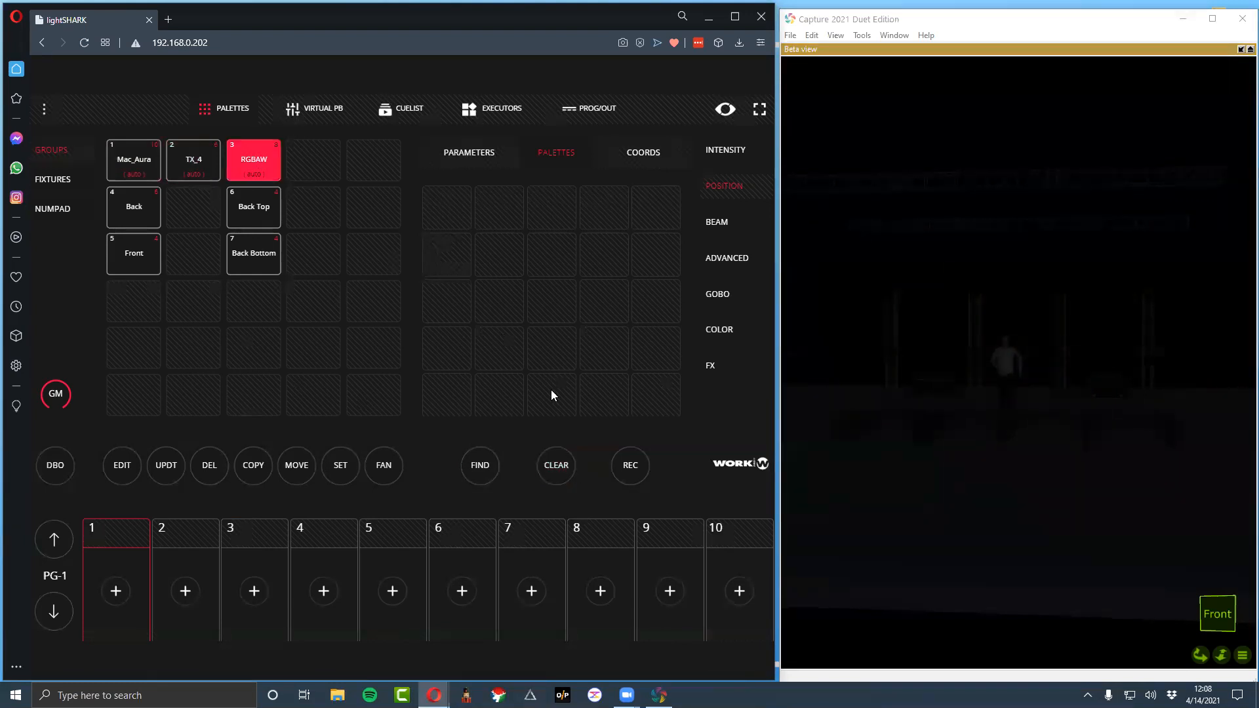
click(494, 467)
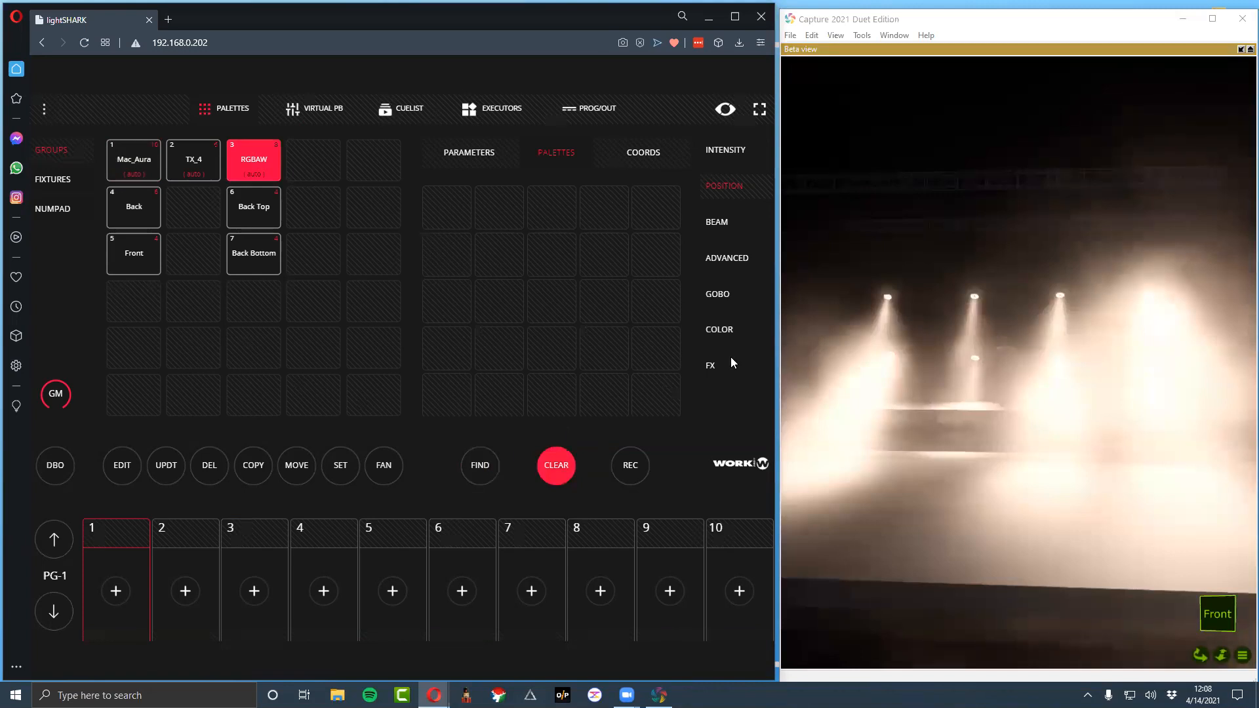
click(559, 463)
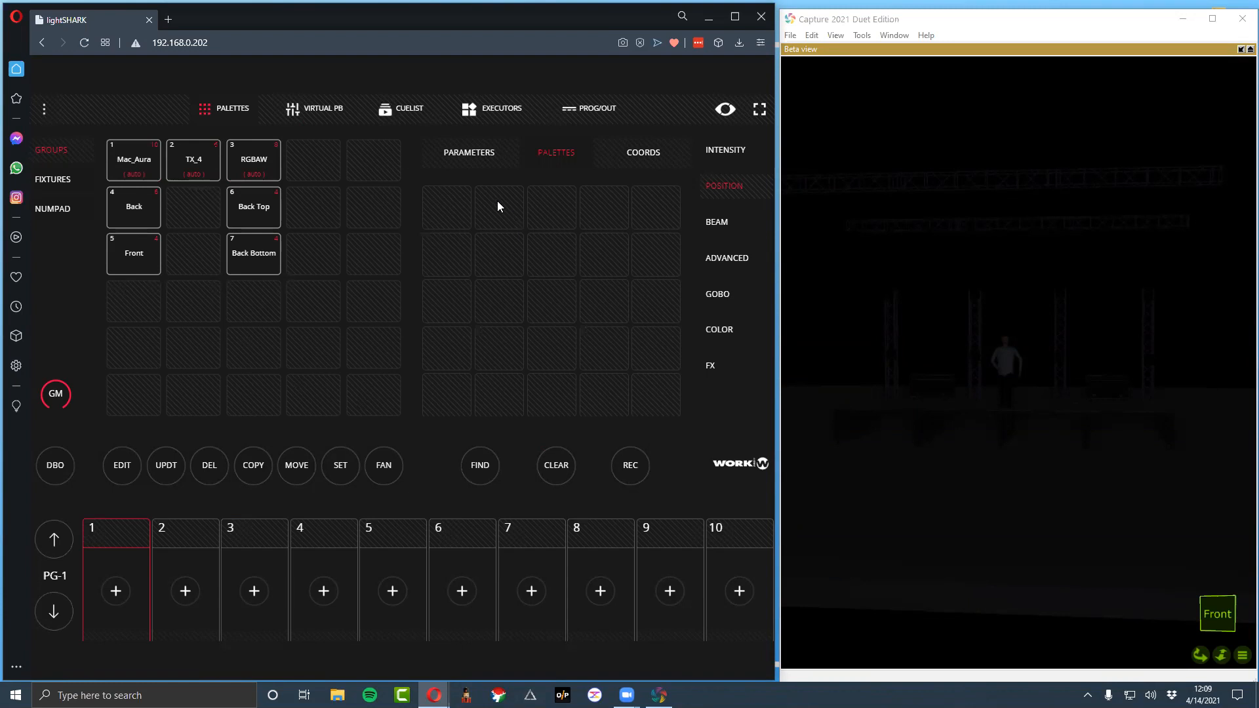
Set the executors mode to Exclusive in the show settings, and reload the console page on the executors view
click(488, 108)
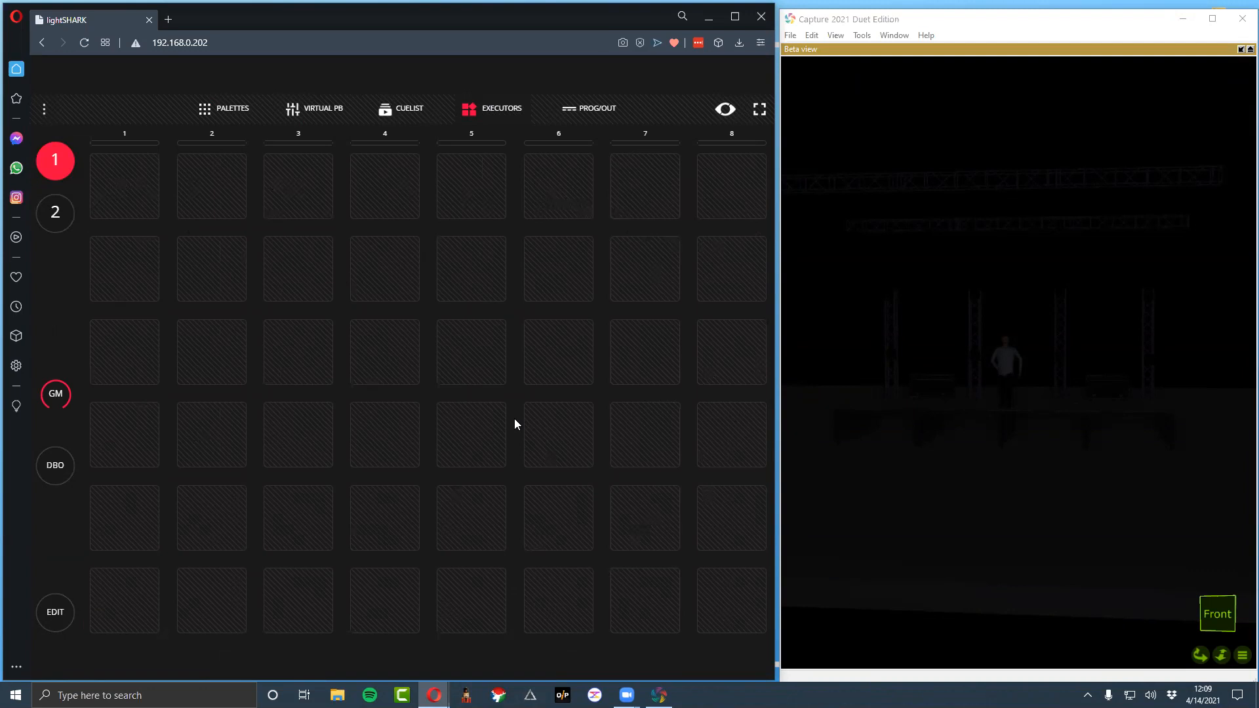
click(203, 116)
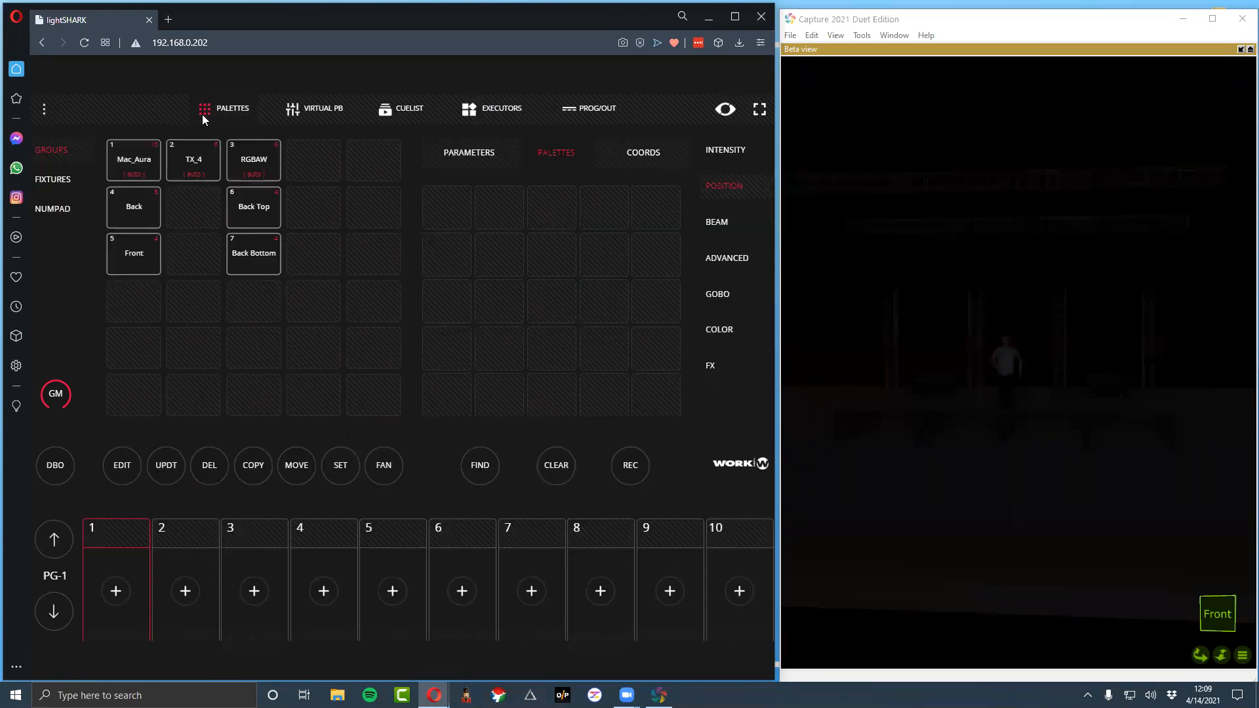
click(45, 113)
click(367, 456)
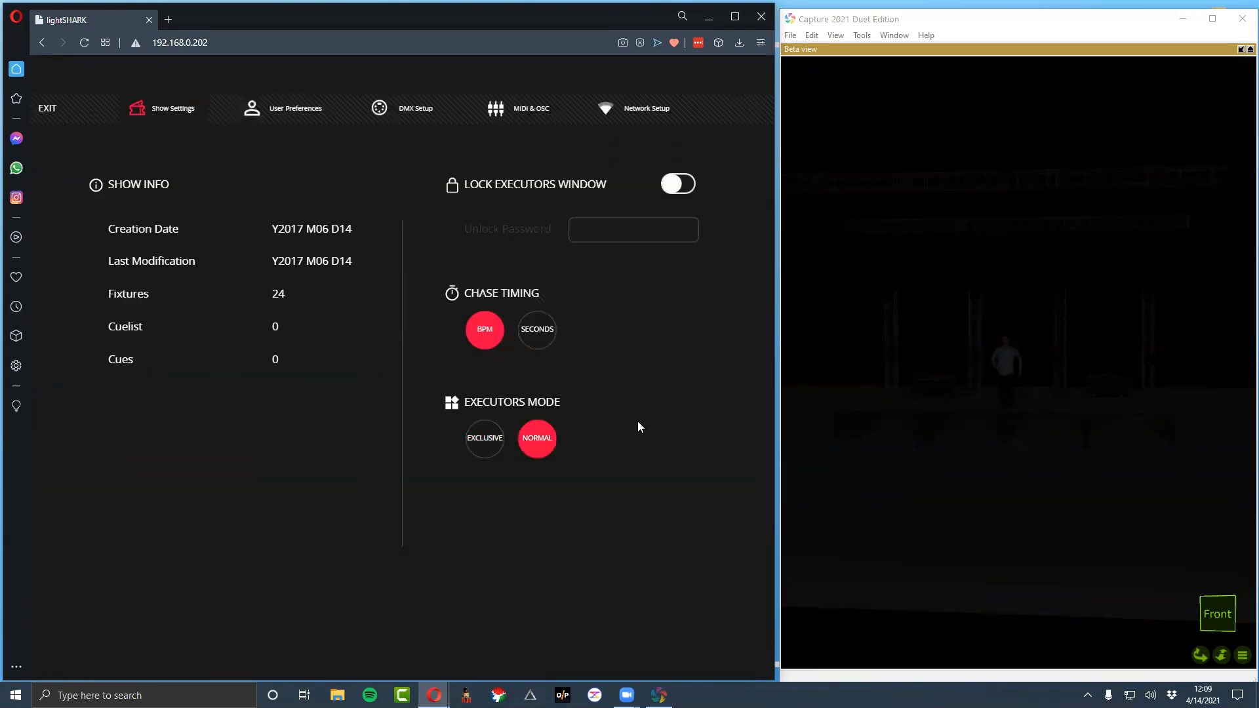
click(475, 439)
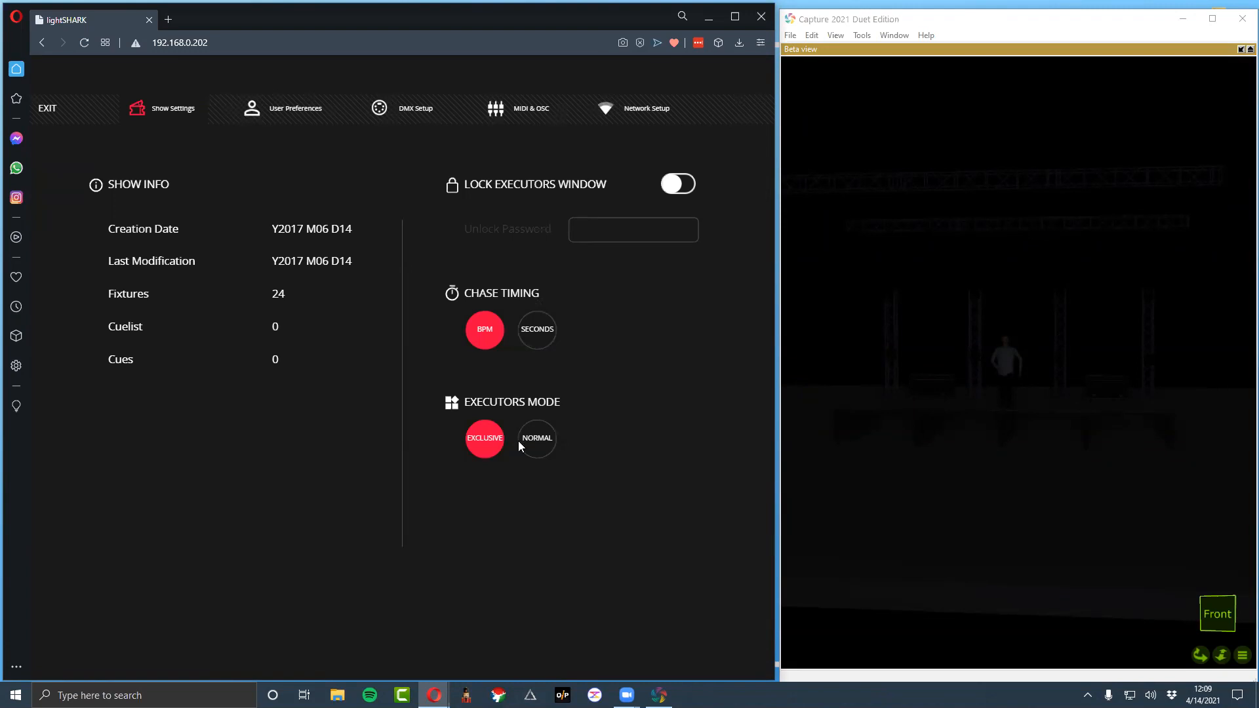
click(531, 441)
click(487, 438)
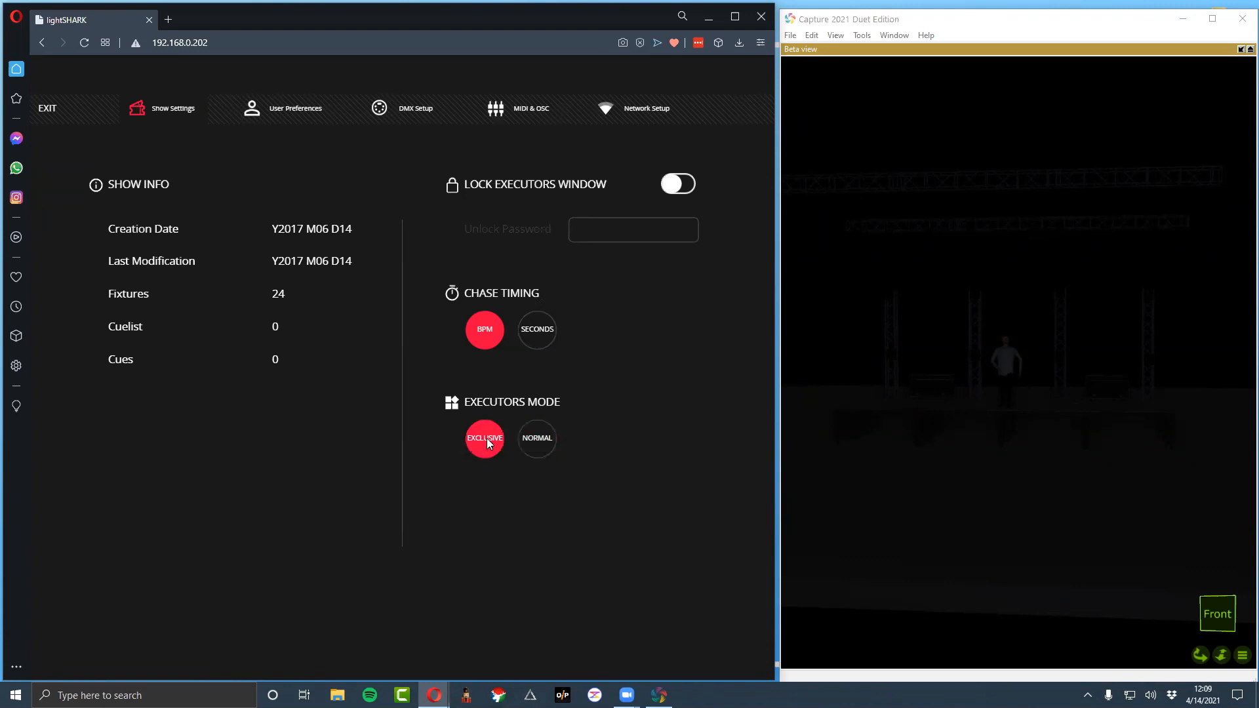
click(53, 106)
click(472, 114)
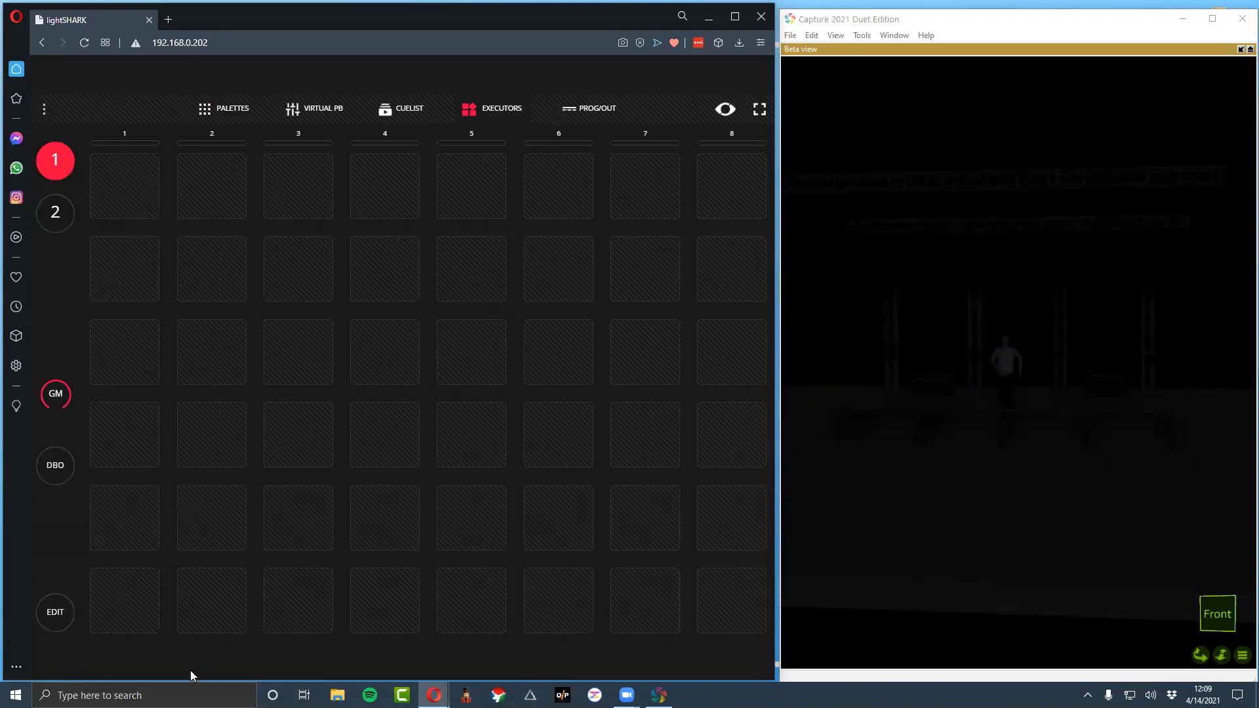
key(F5)
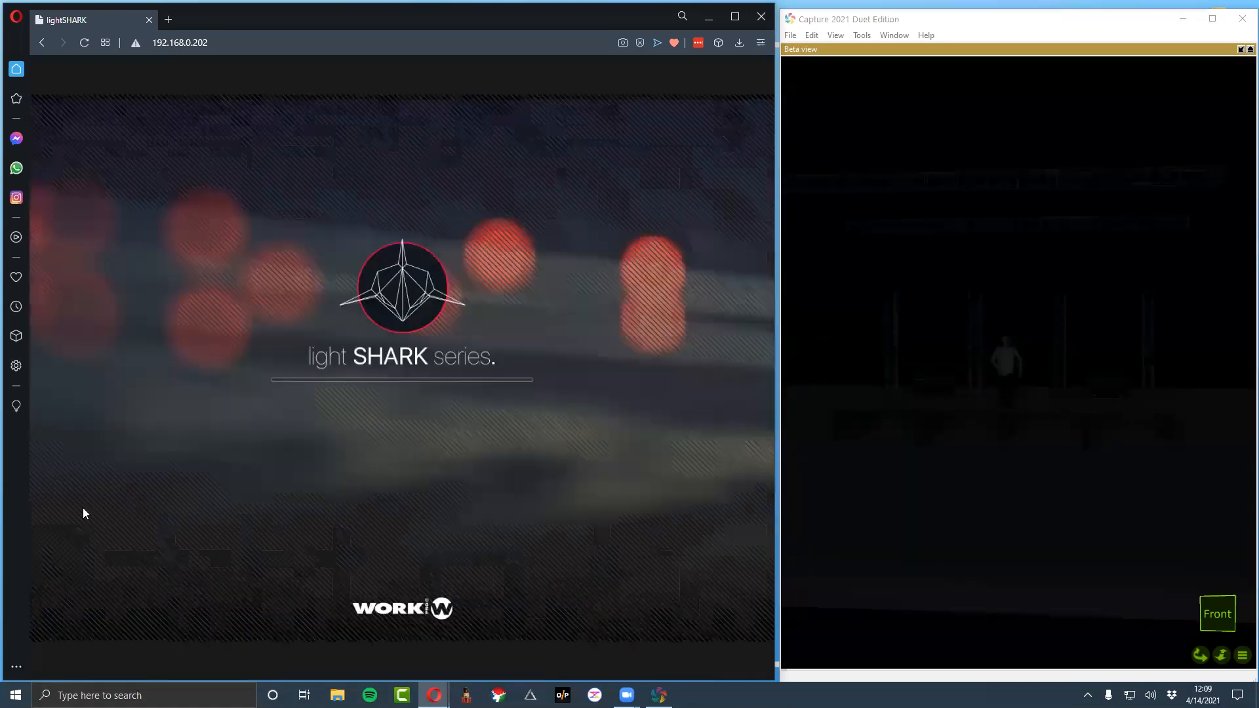
click(489, 108)
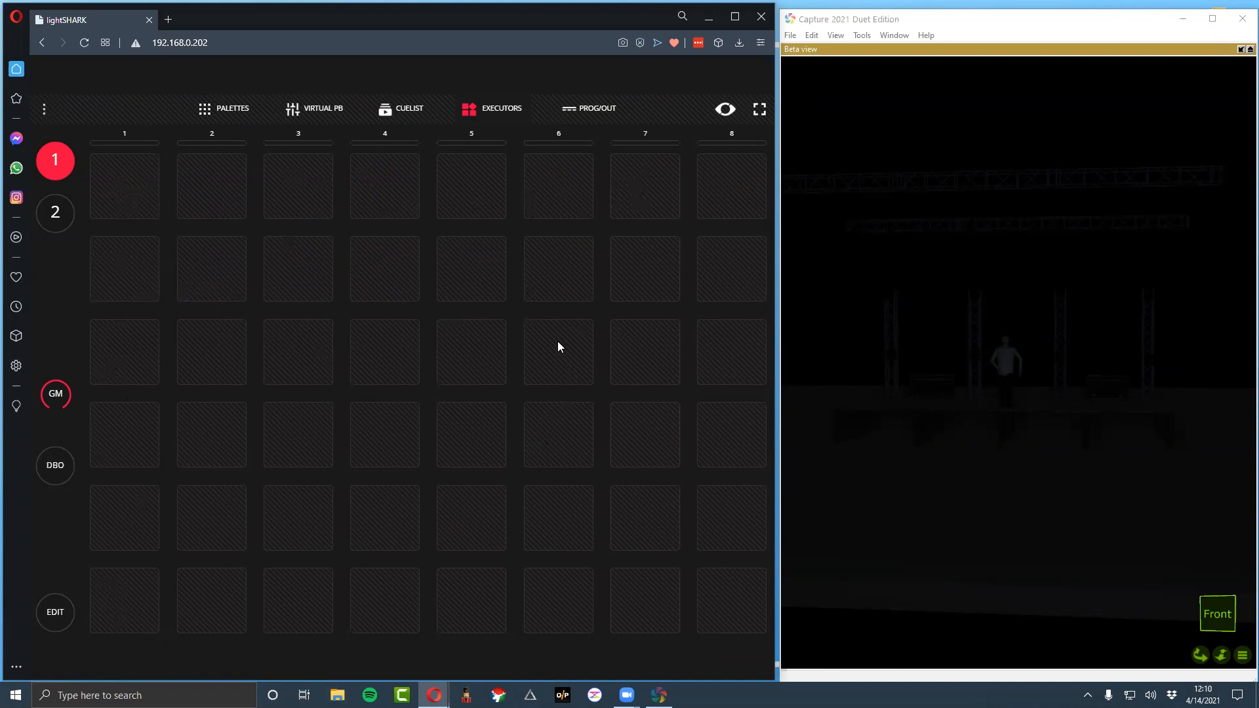
Record the programmed look to the first executor of column 1 and name it Red Orange
click(228, 118)
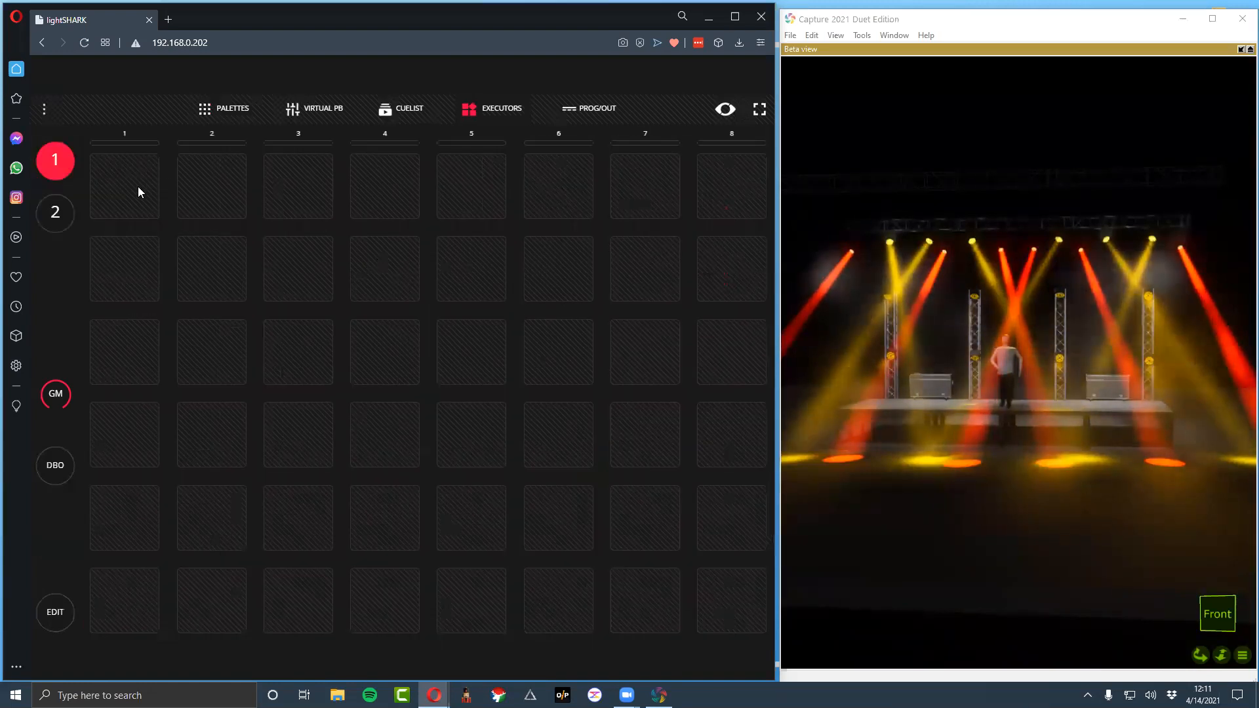
click(55, 626)
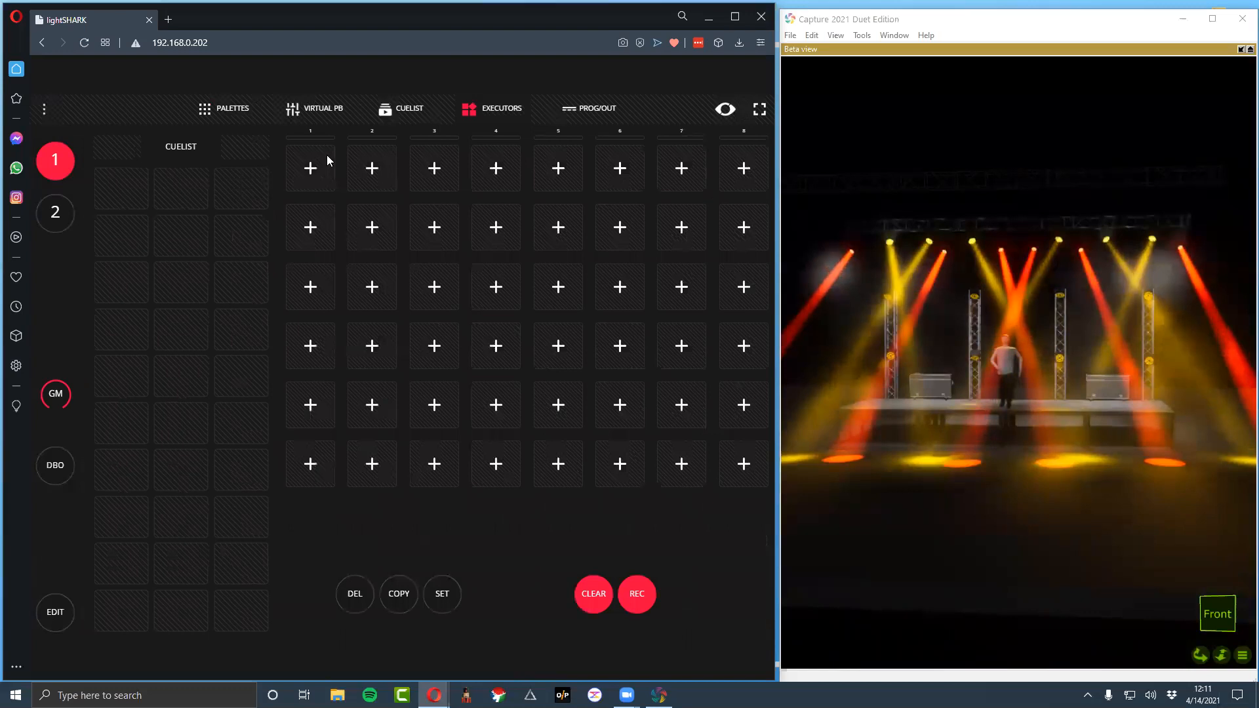
click(311, 173)
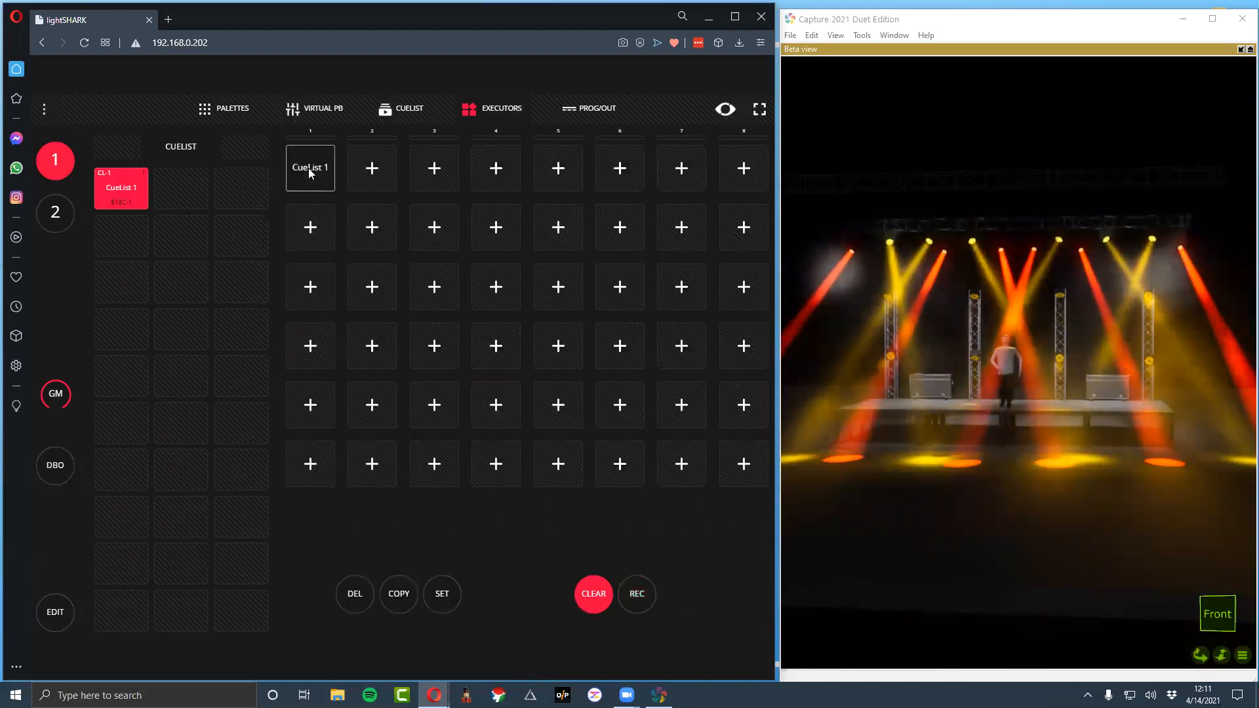
click(311, 171)
triple_click(310, 169)
text(Red Orang)
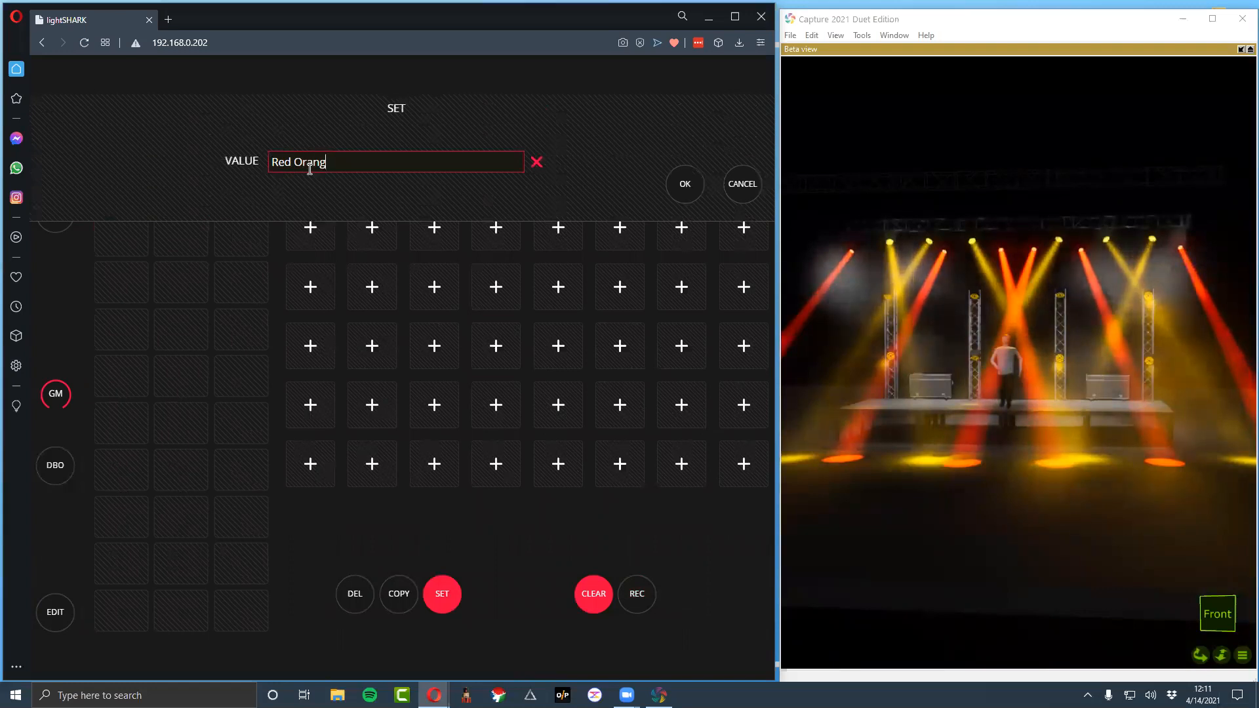
text(e)
key(Return)
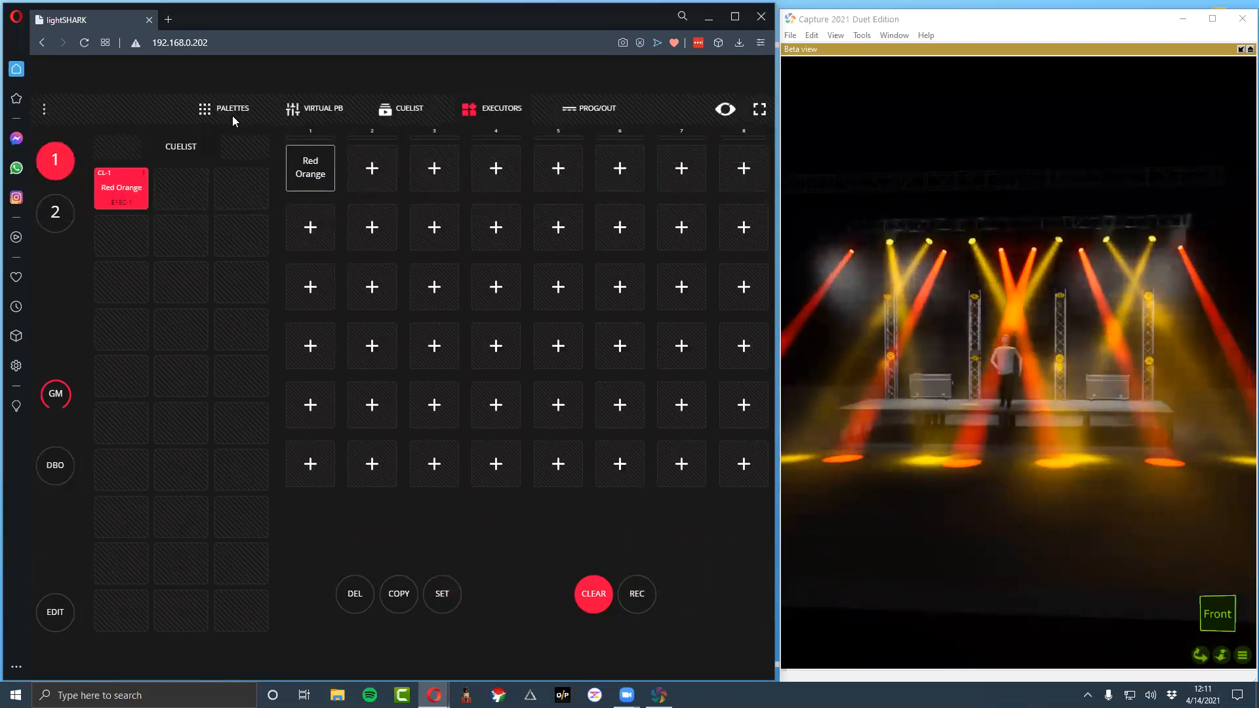
Apply the BLUE colour palette to the Mac_Aura group
click(231, 112)
click(324, 111)
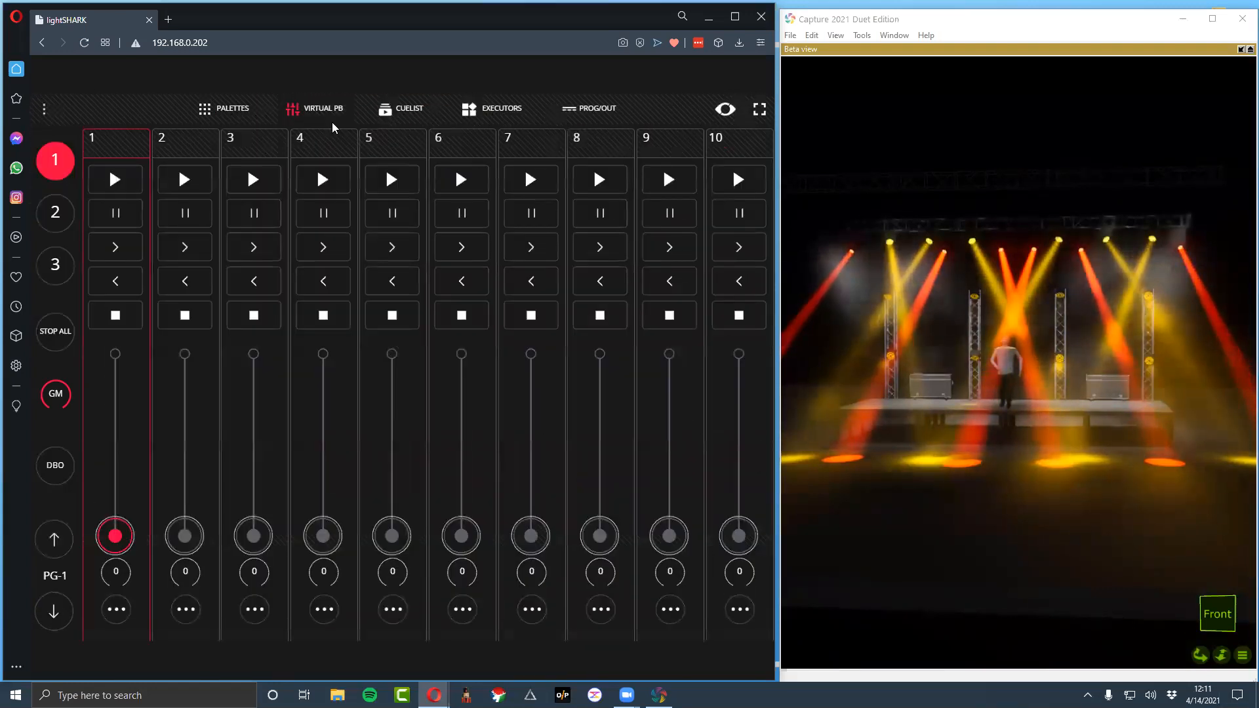
click(499, 111)
click(227, 114)
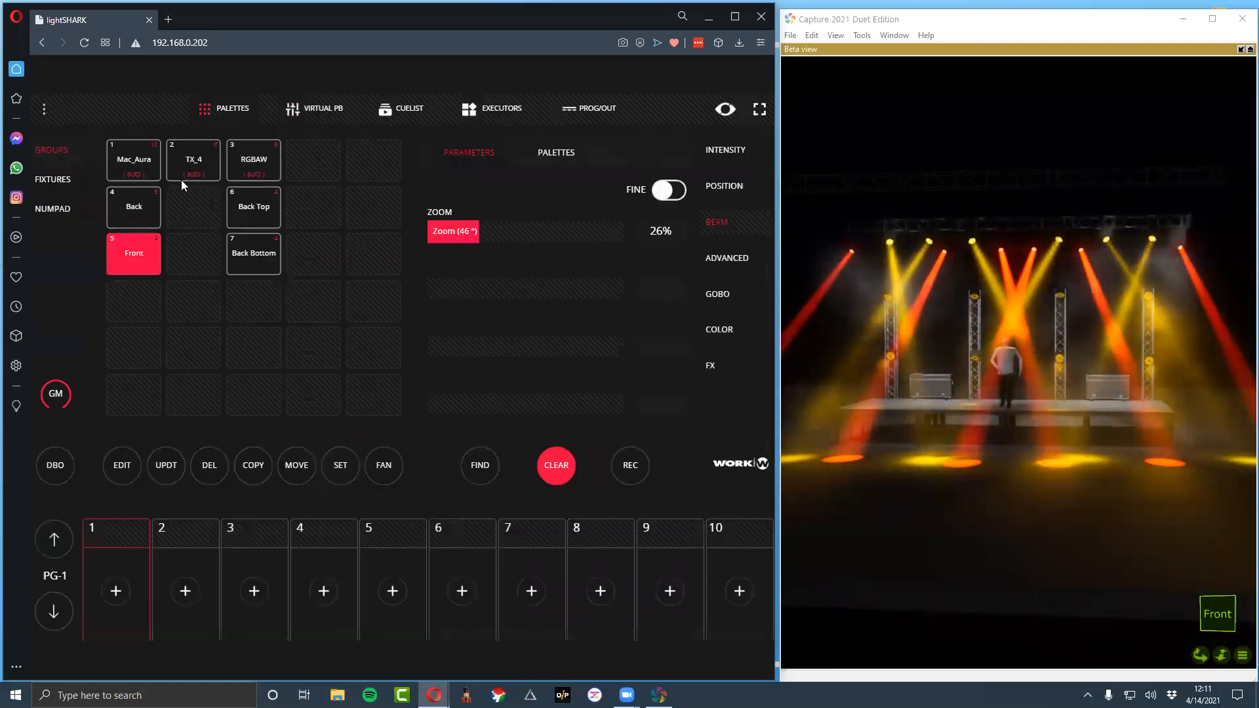
click(128, 173)
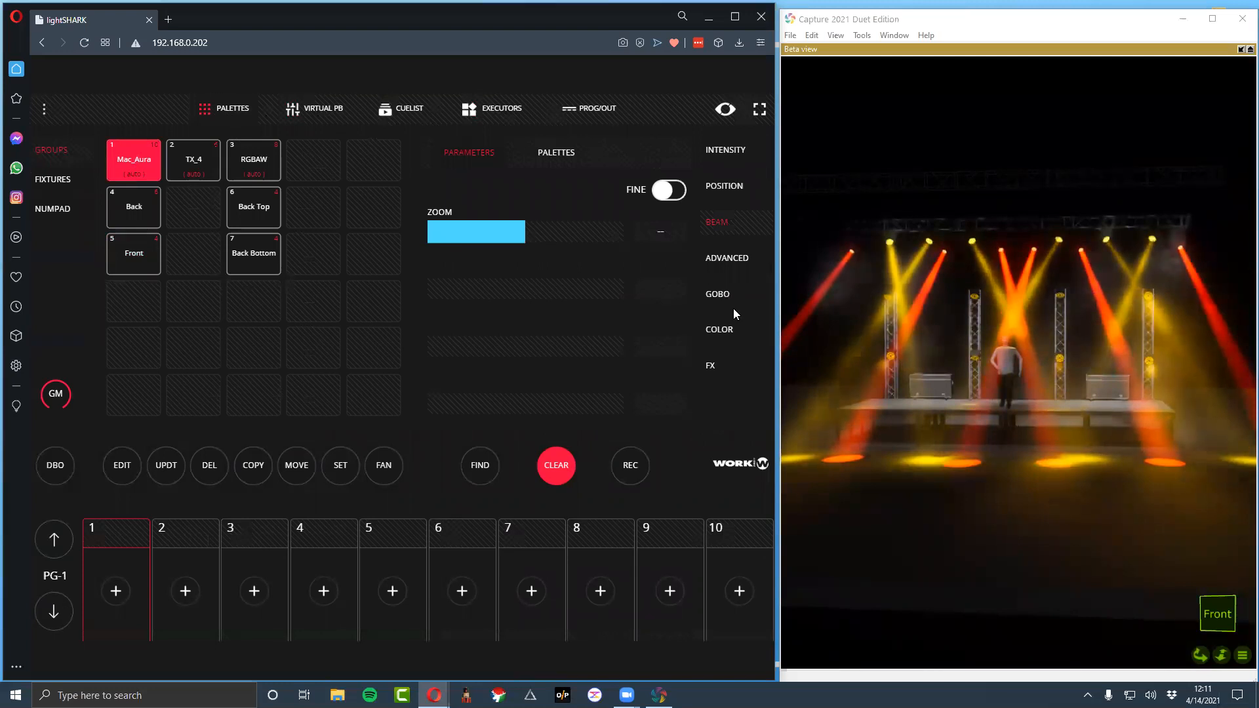
click(732, 329)
click(605, 208)
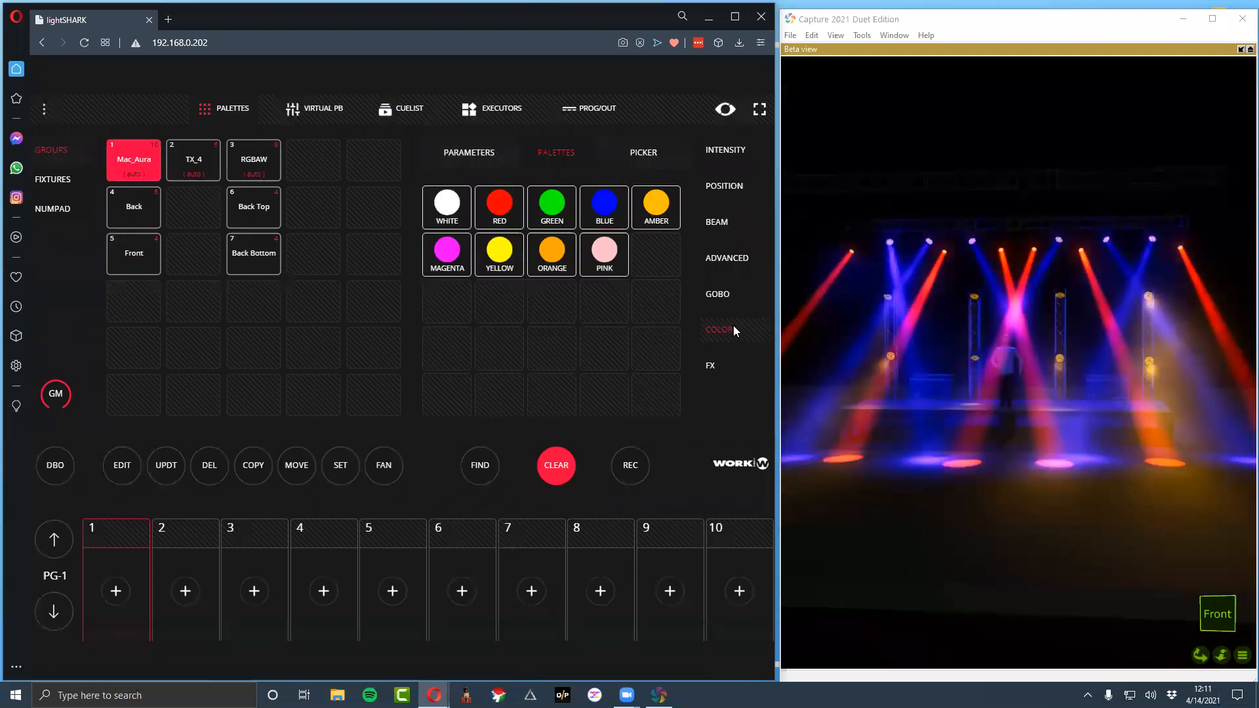
Adjust the TX_4 group's colour mix with its colour parameters to get a magenta beam
click(193, 160)
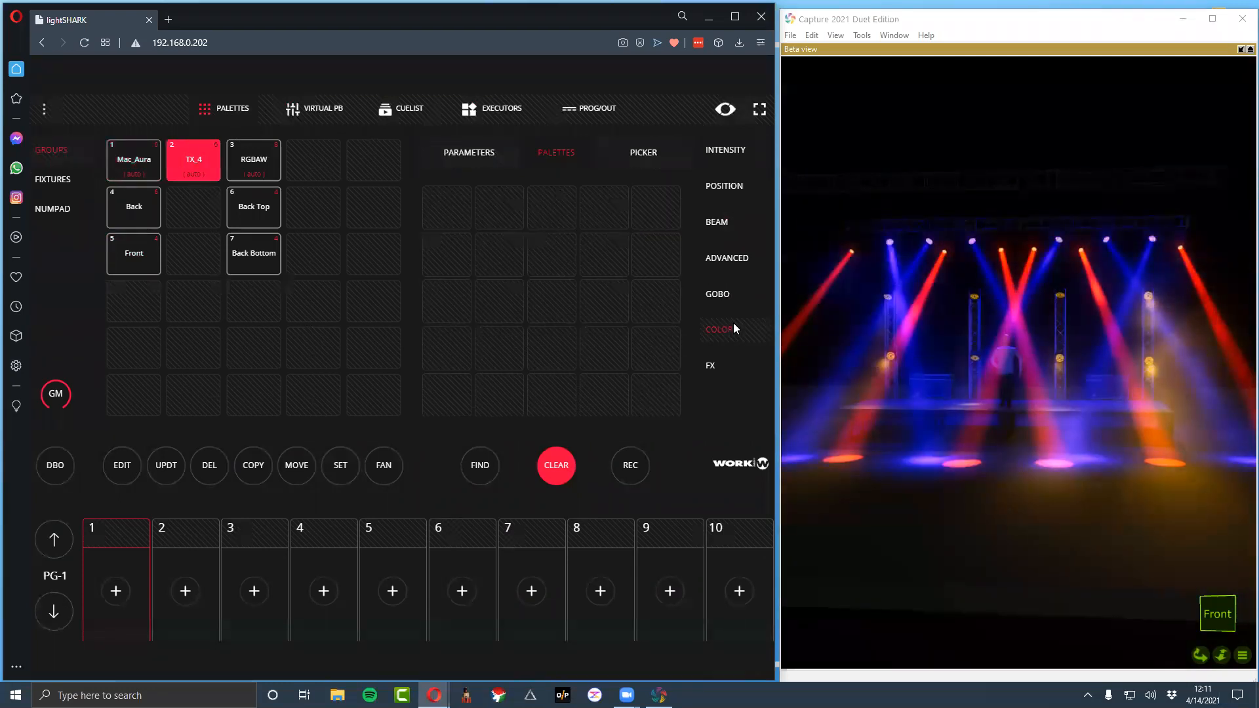
click(718, 294)
click(719, 330)
click(469, 153)
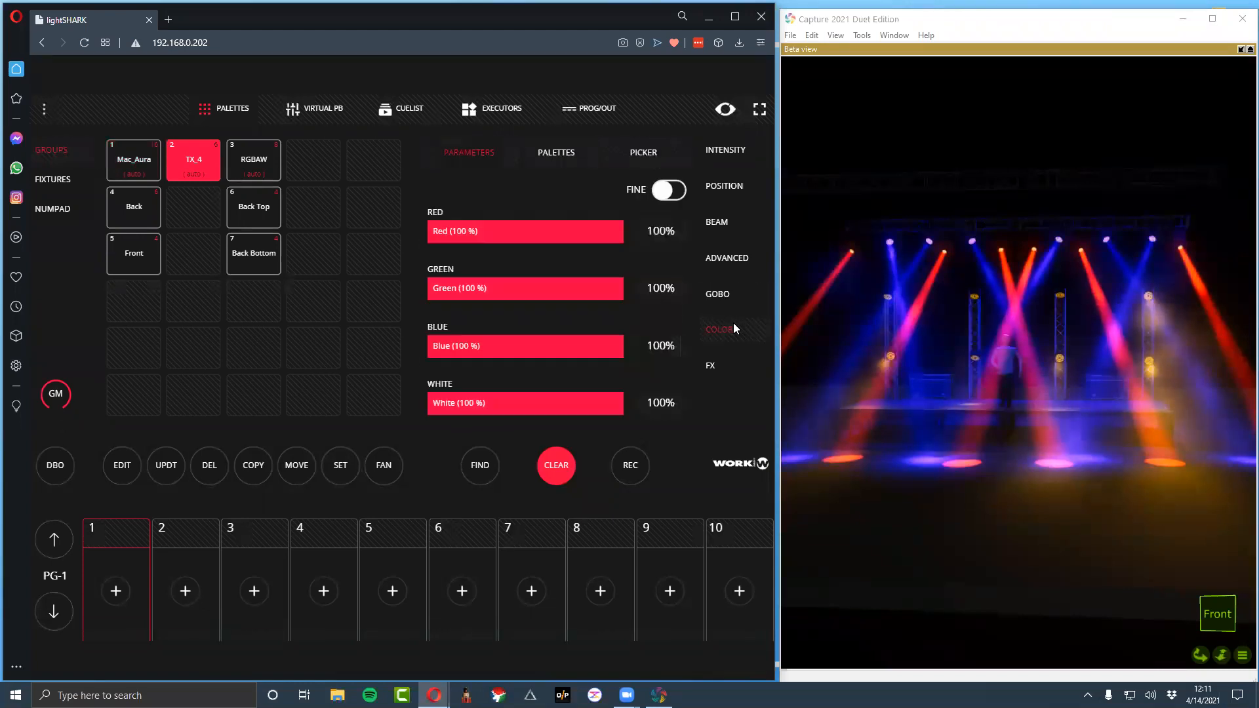
drag(451, 231, 496, 231)
Apply the CYAN colour palette to the RGBAW group
click(254, 159)
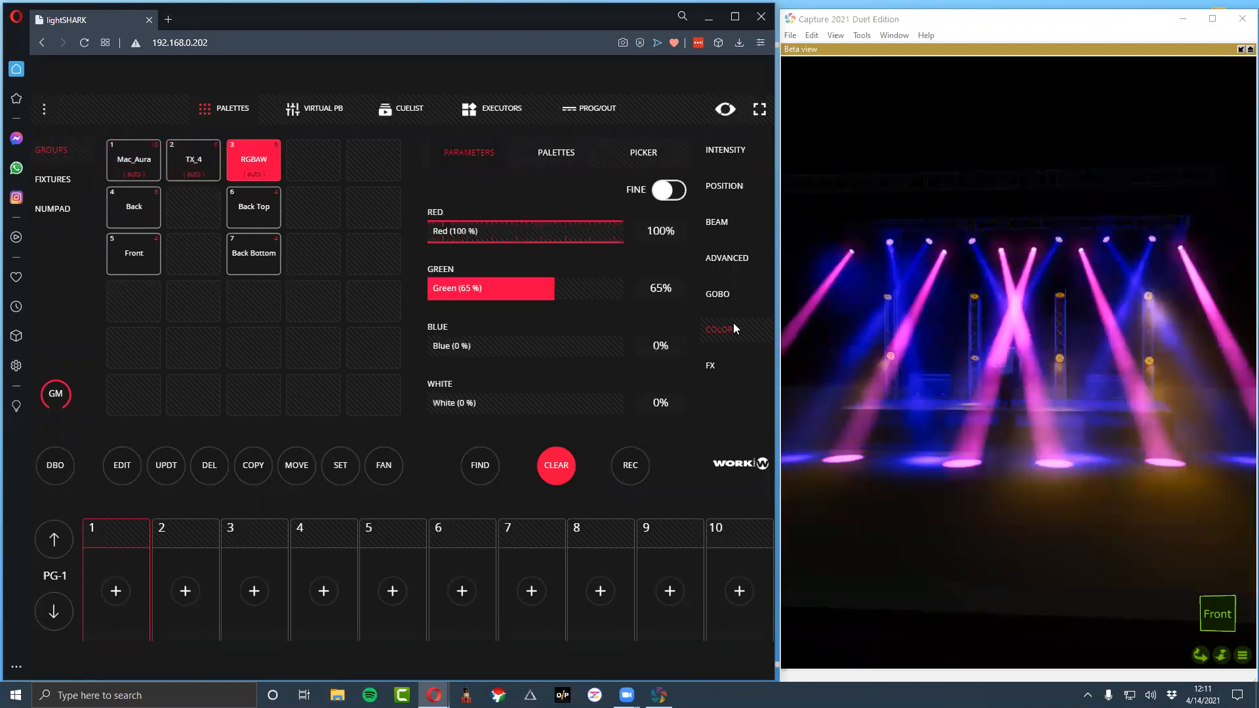
click(556, 152)
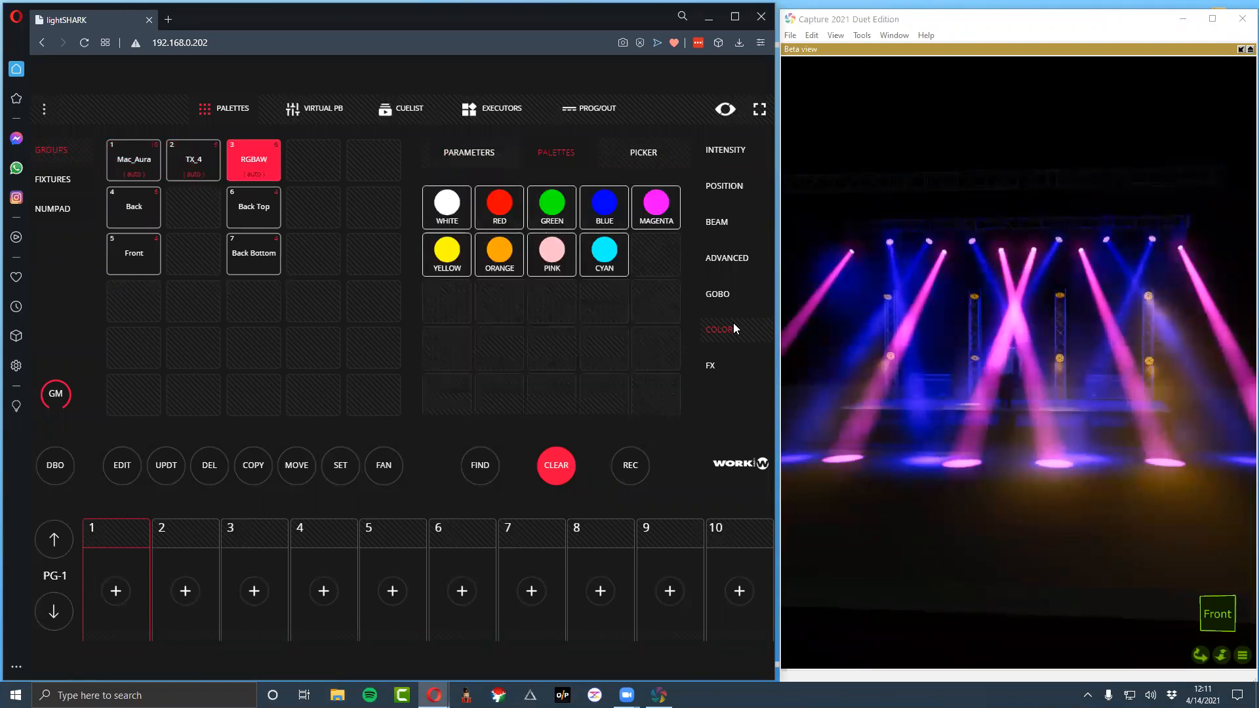
click(604, 255)
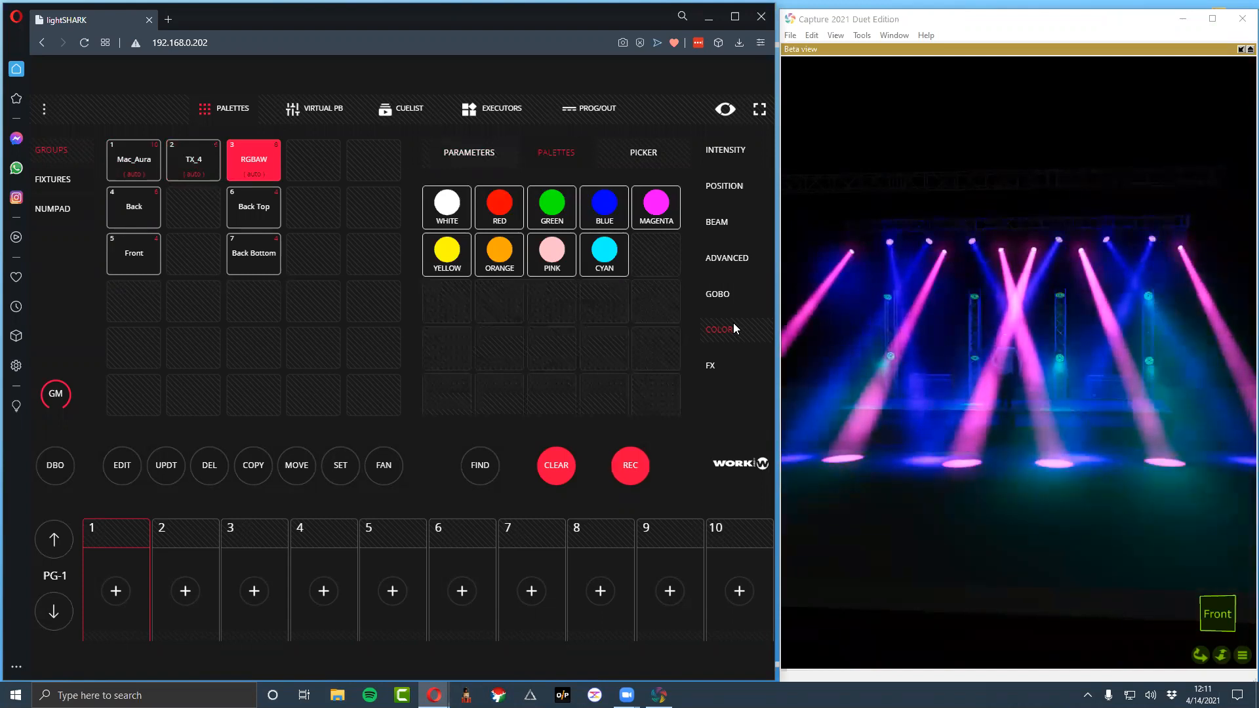
Record the new look to the second executor of column 1 and name it Magenta Cyan
click(492, 108)
click(310, 228)
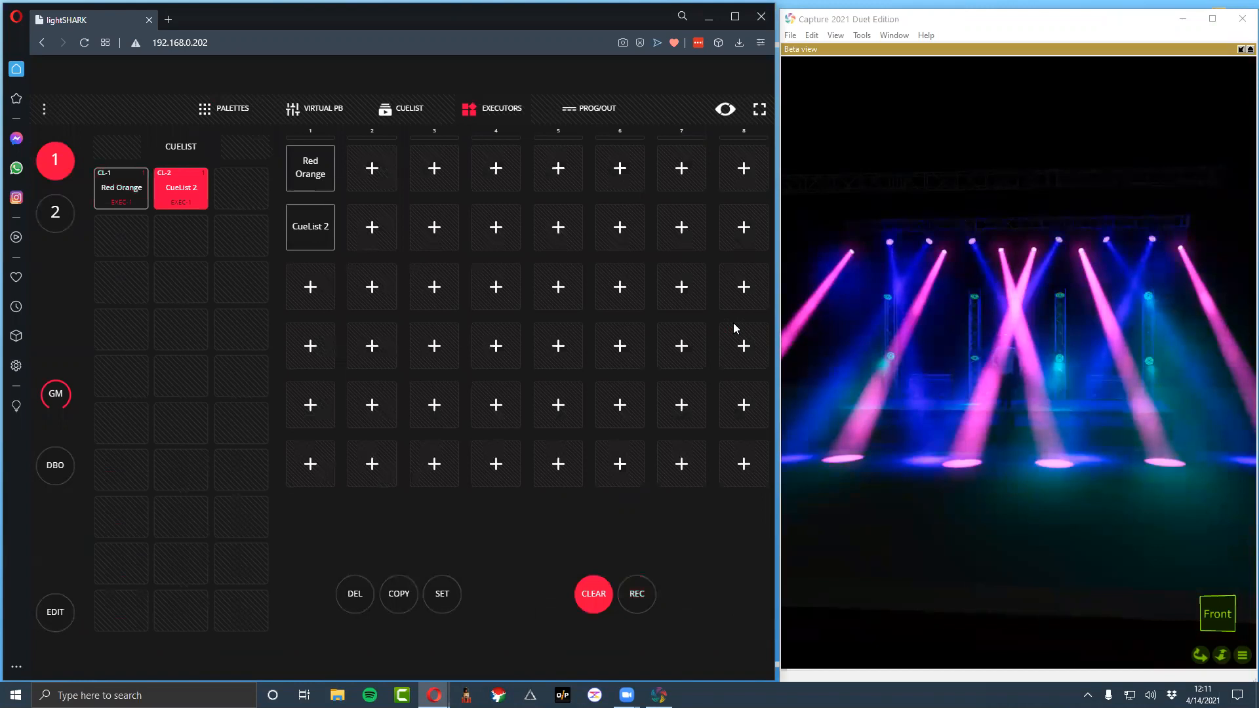
click(442, 594)
key(ctrl+a)
text(Magenta Cyan)
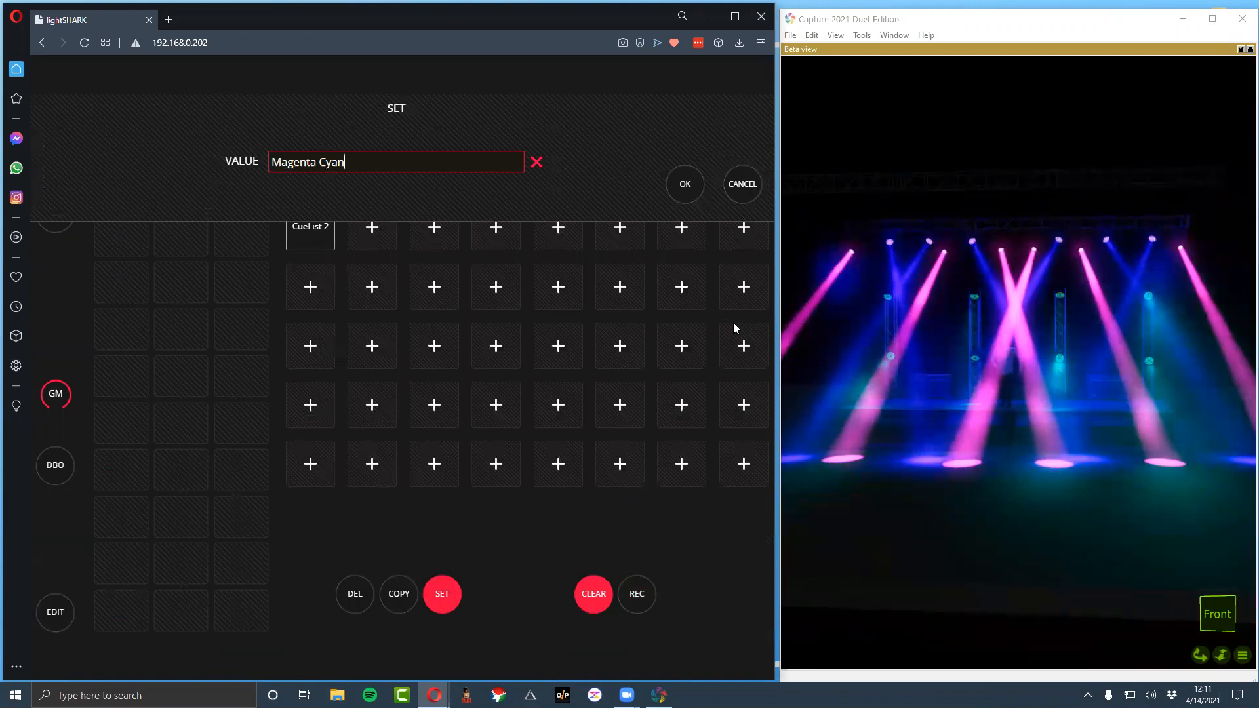
key(Return)
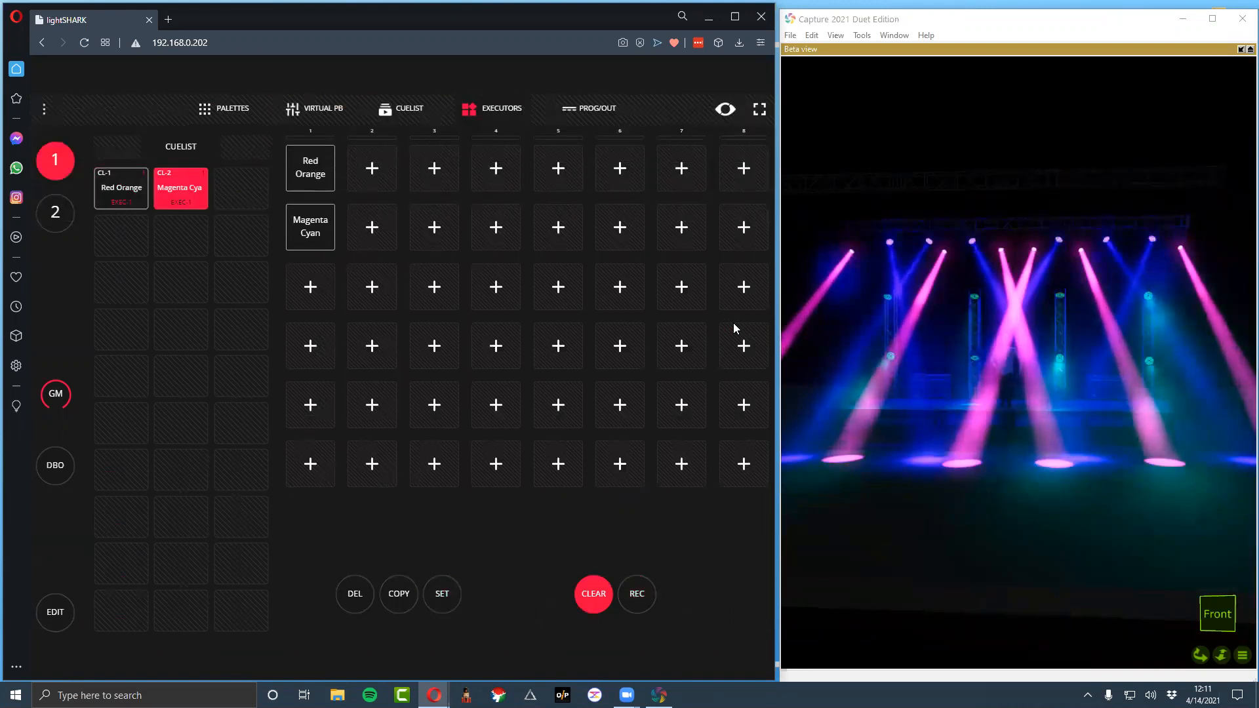
Record the new look to the first executor of column 2 and name it Magenta Blue
click(215, 109)
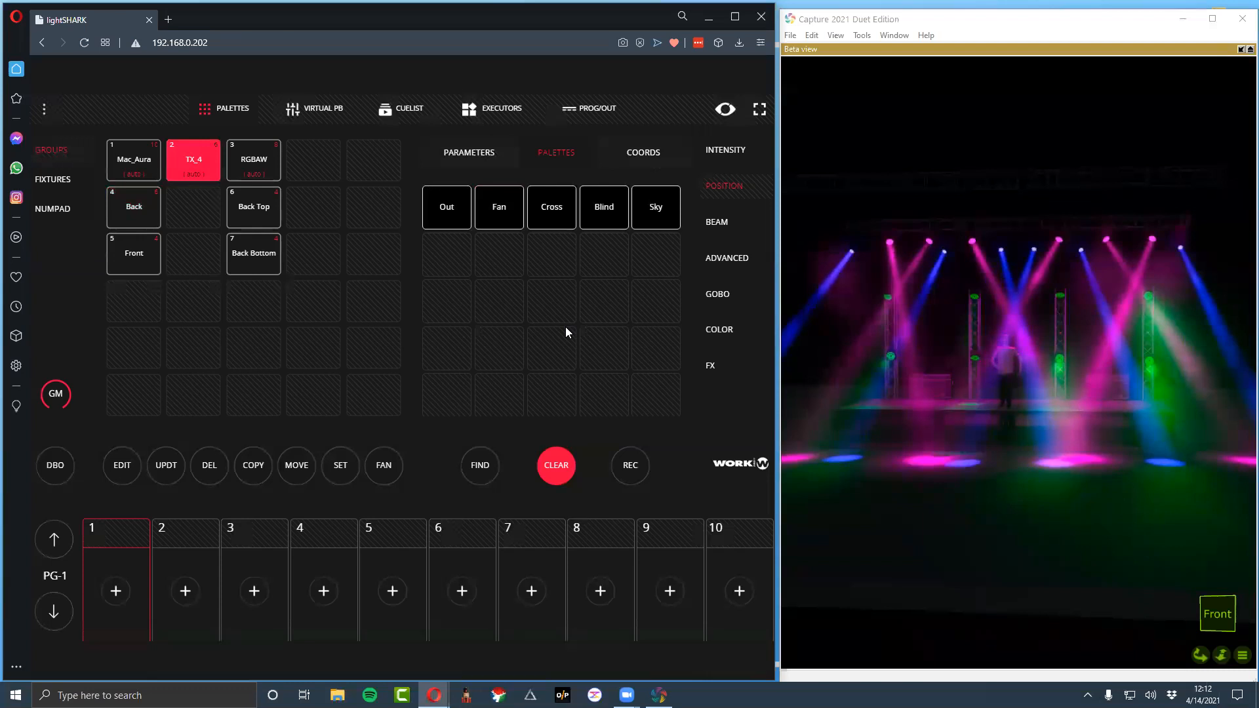
click(479, 107)
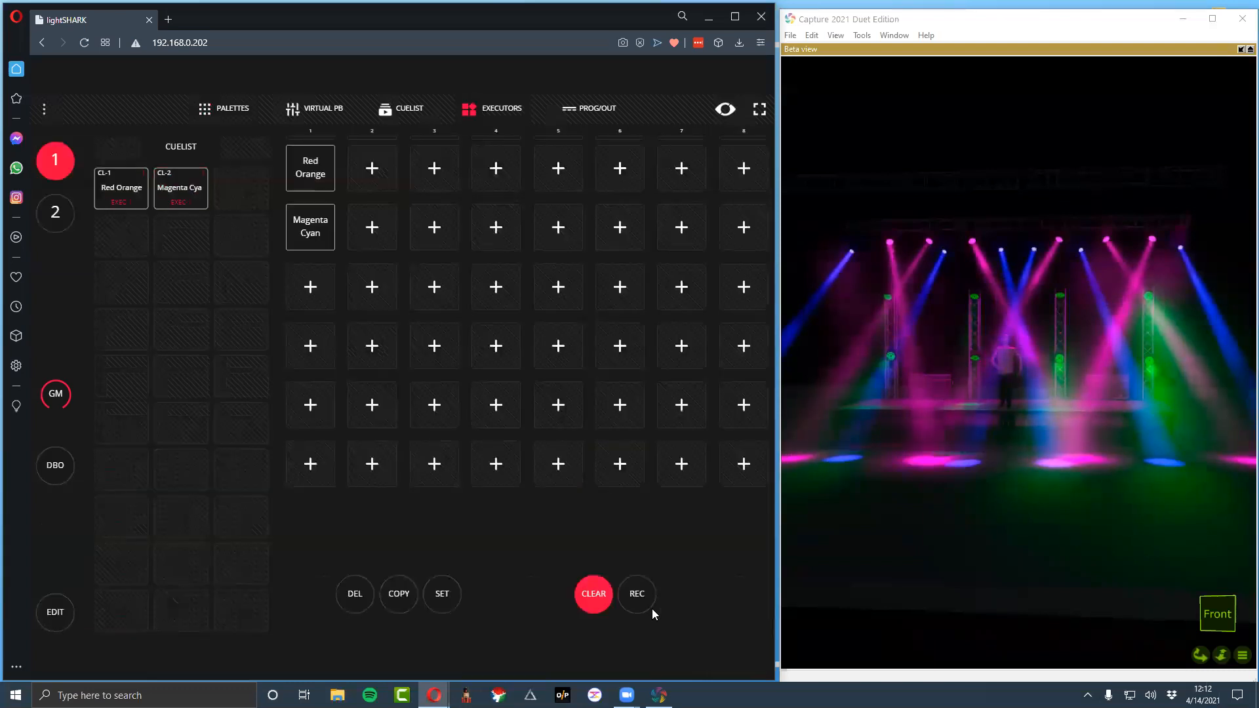
click(368, 174)
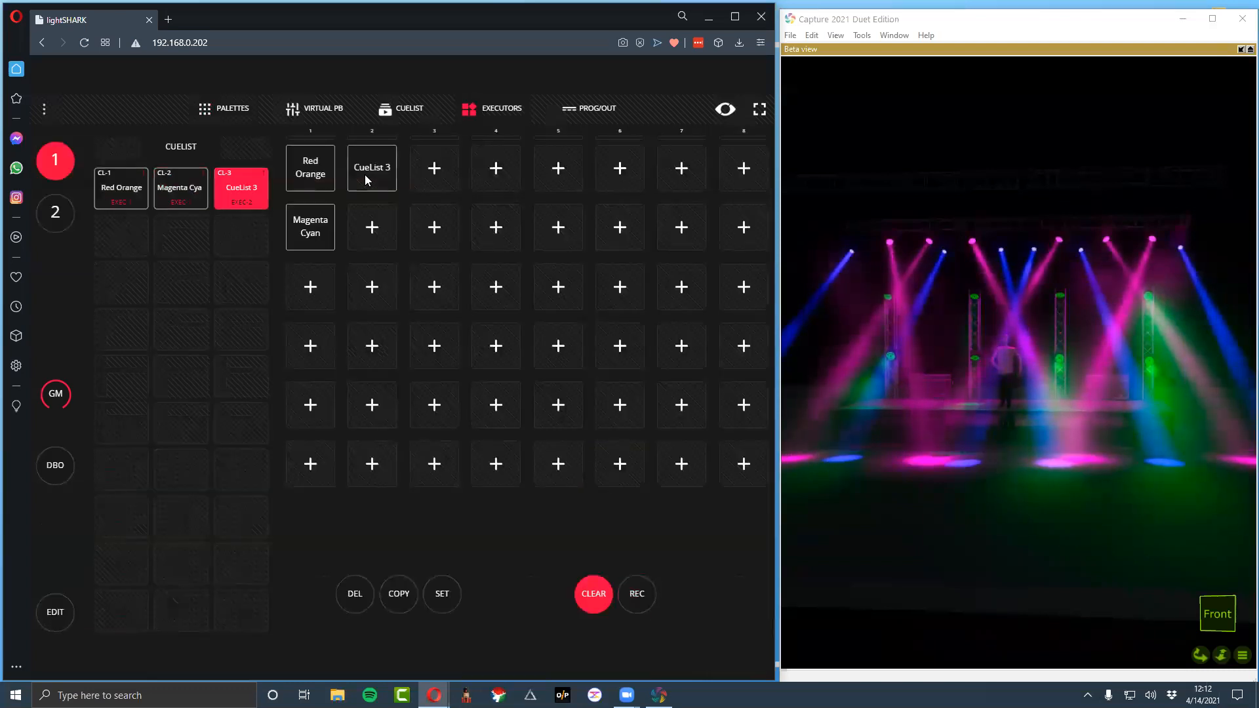
right_click(365, 175)
key(ctrl+a)
text(ge)
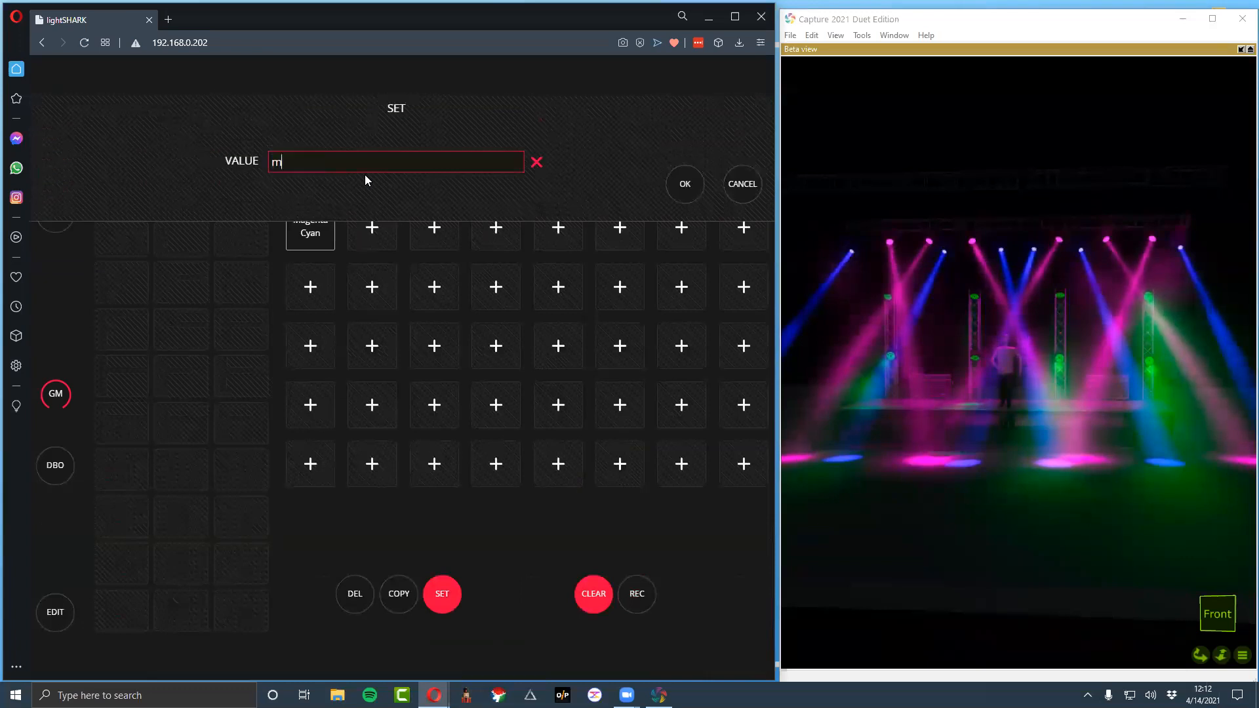
key(BackSpace)
key(BackSpace)
text(Magent)
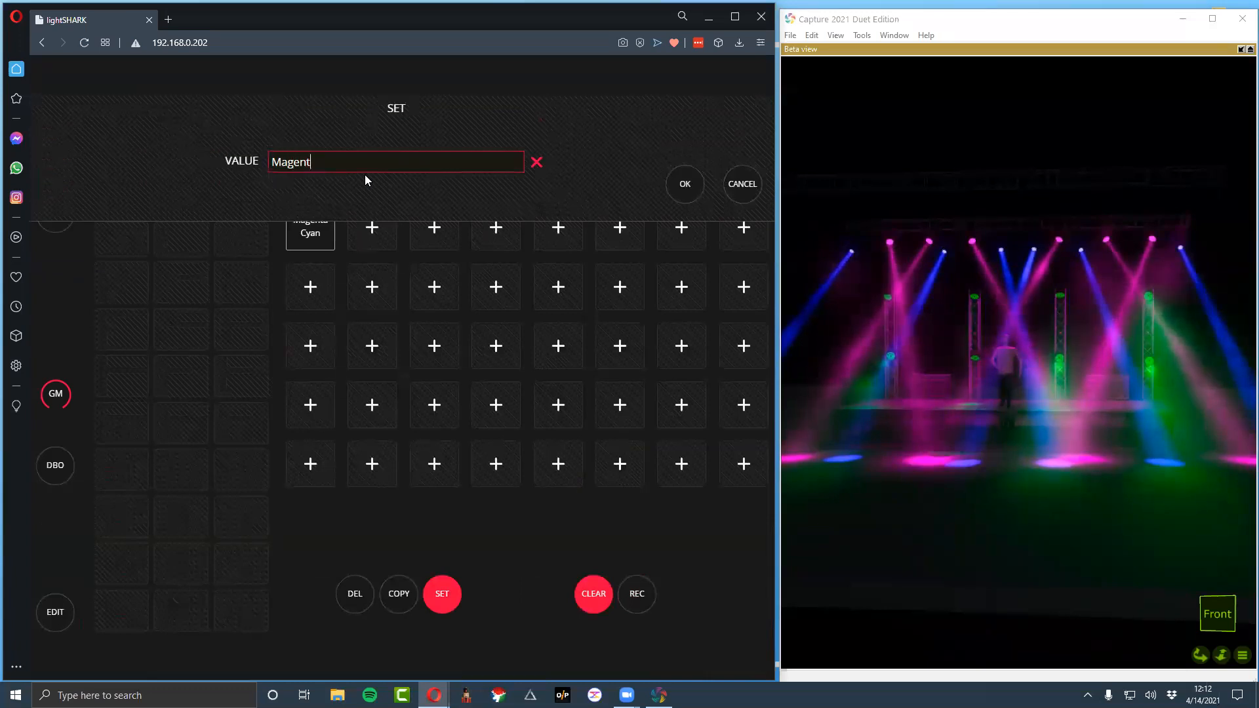
text(a Blue)
key(Return)
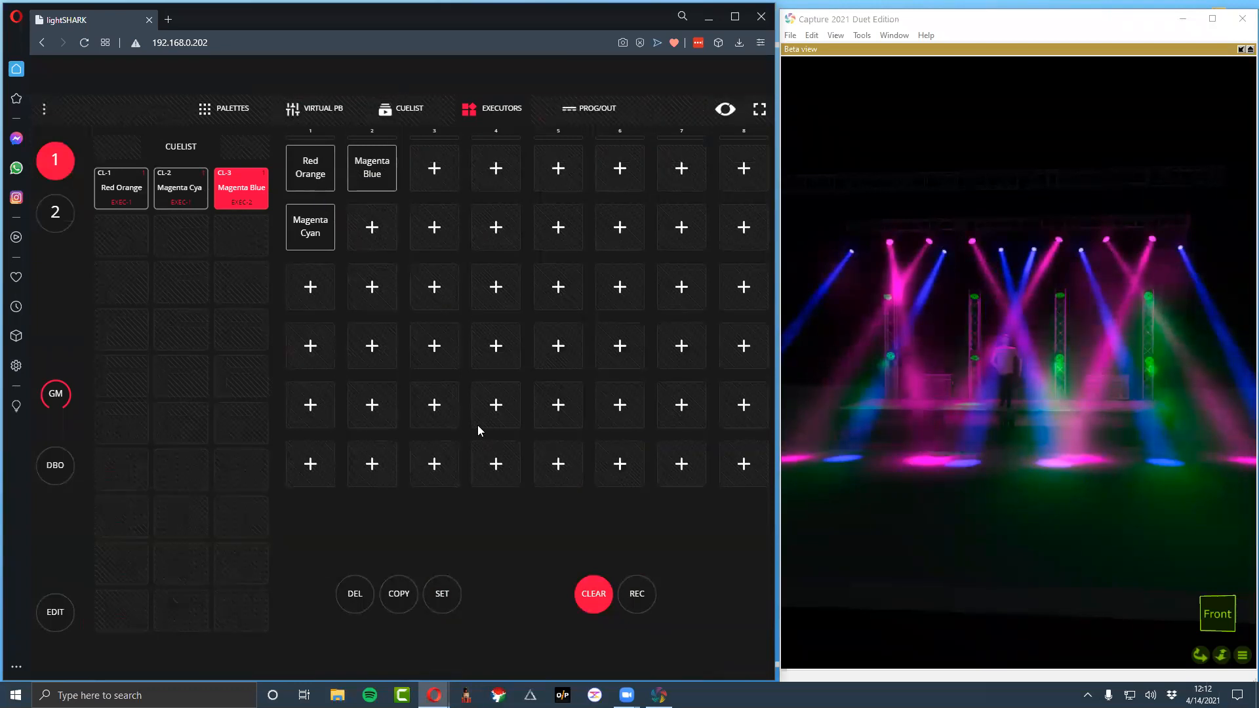
Build a look with the TX_4 group in open white, the Mac_Aura group in red and the RGBAW group in magenta
click(233, 108)
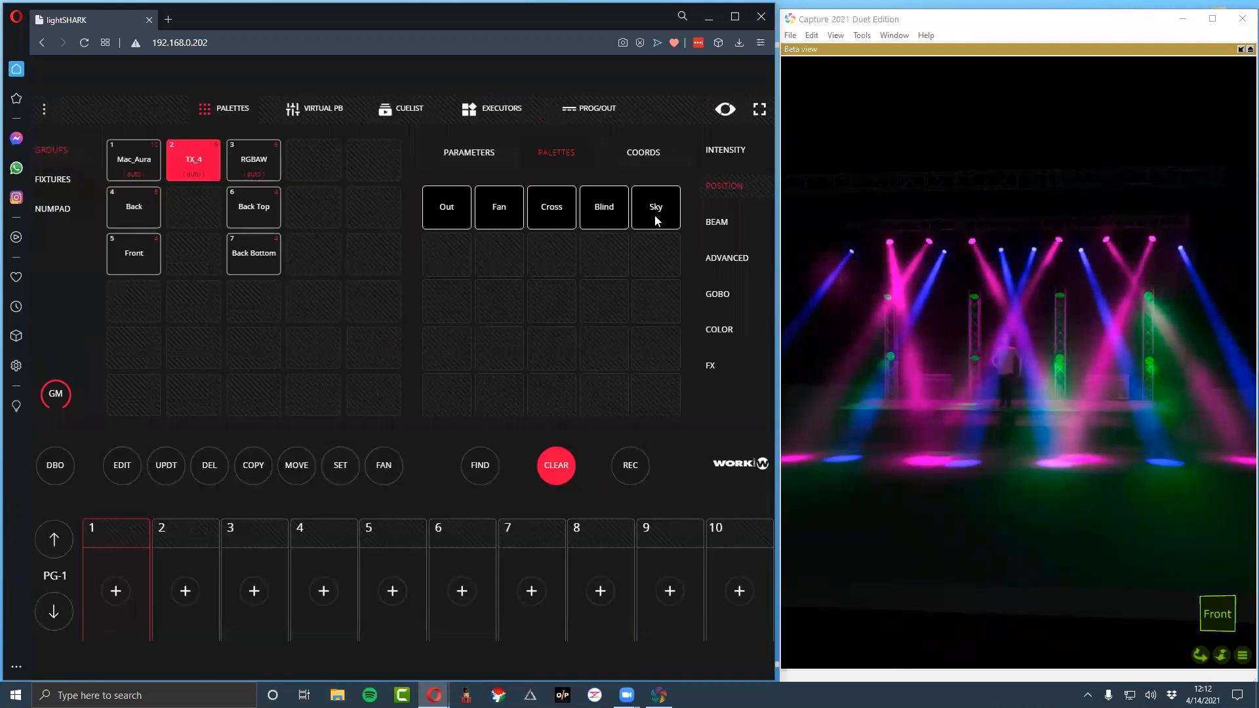
key(c)
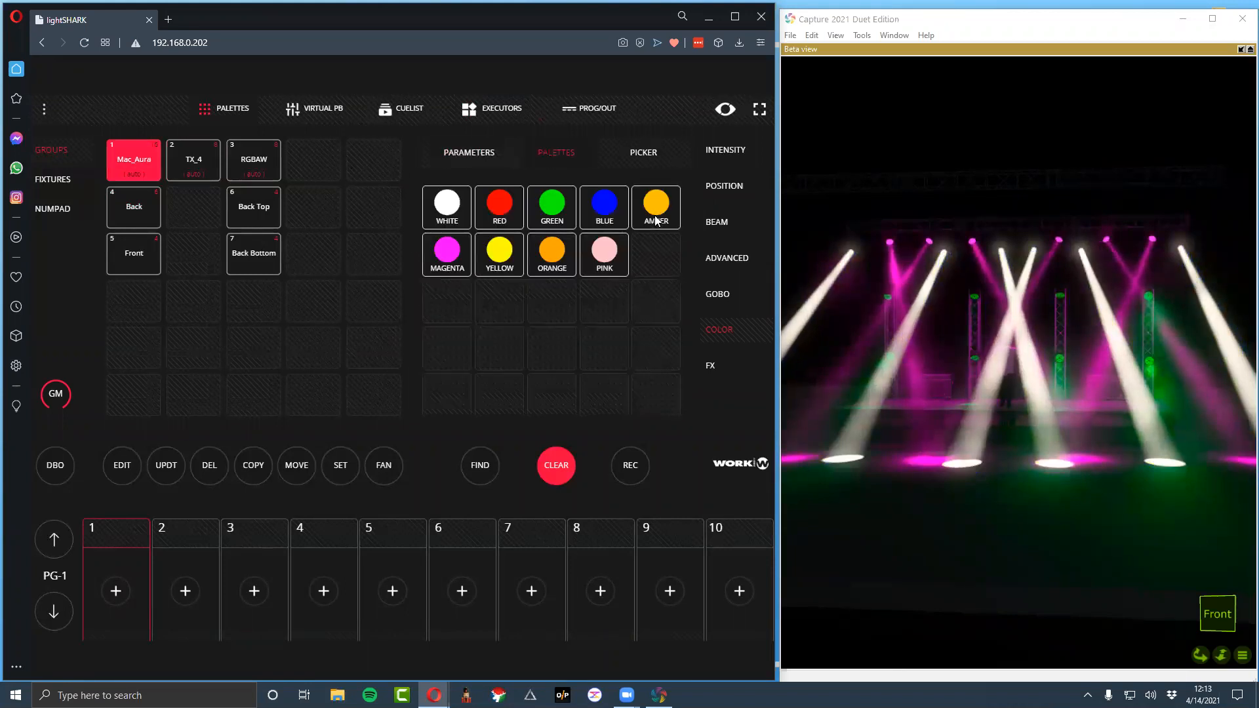
click(656, 220)
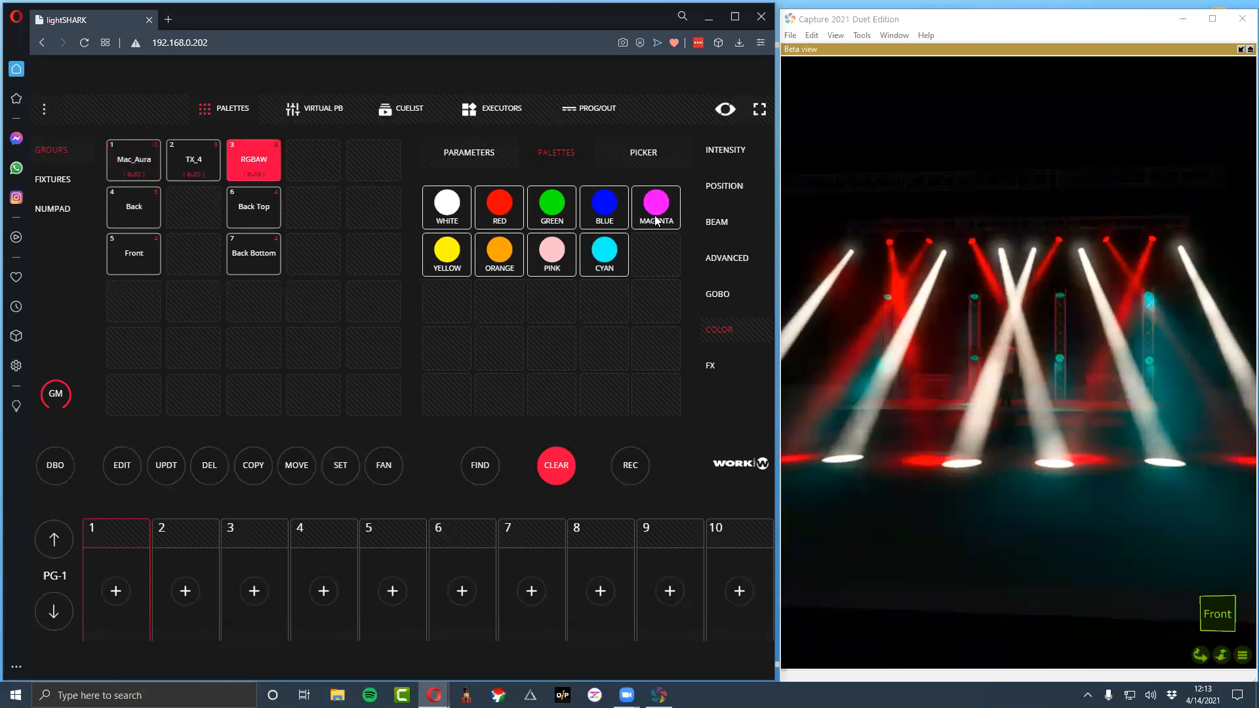
click(656, 220)
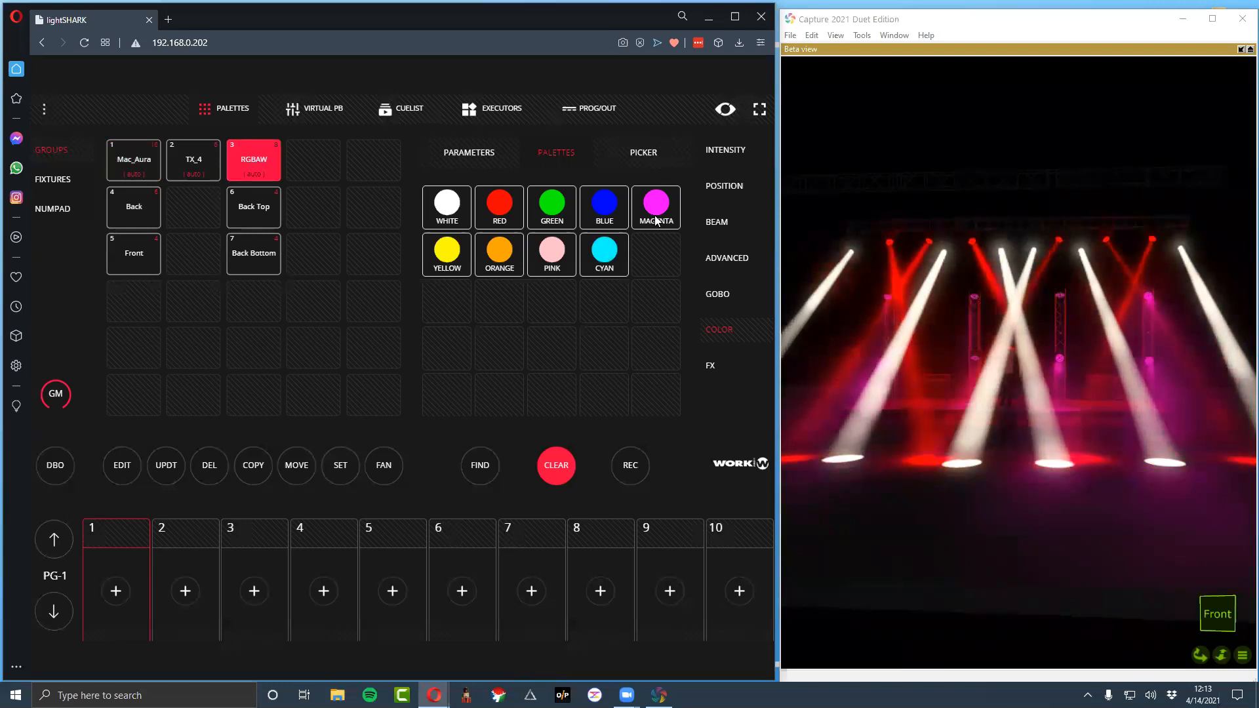
Record the look as Red Magenta Open on the second executor of column 2 and clear the programmer
key(F4)
key(r)
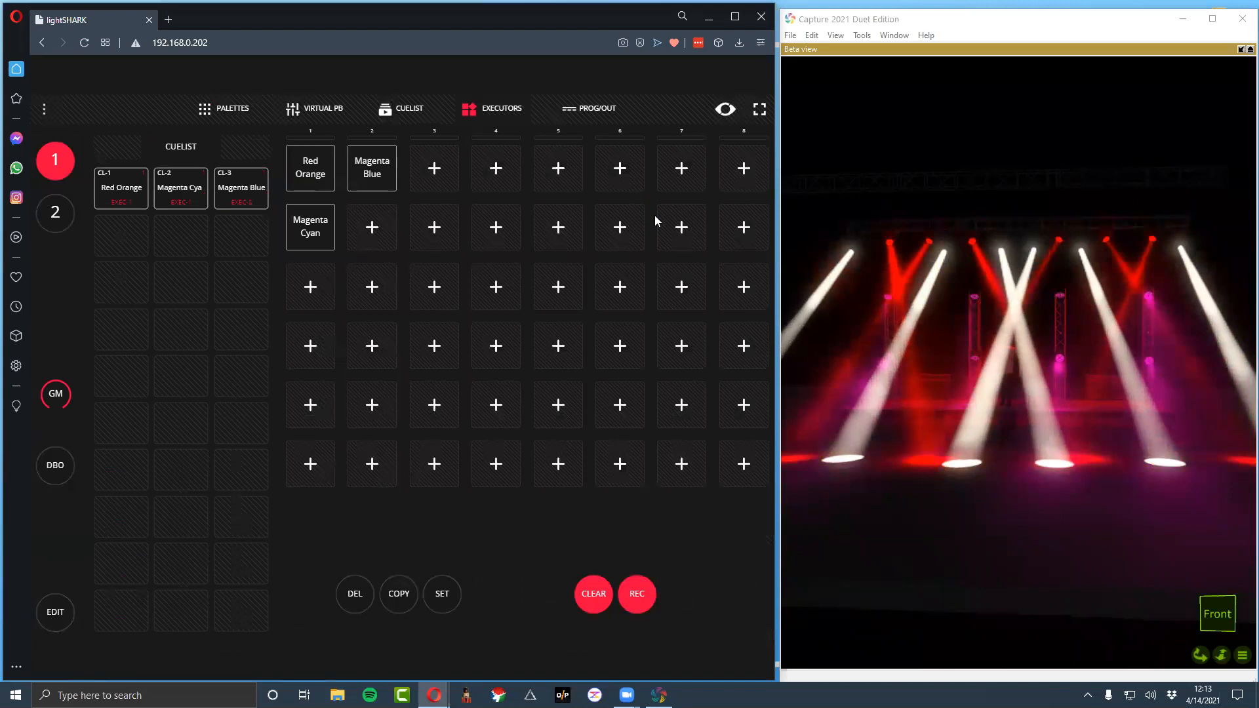
key(w)
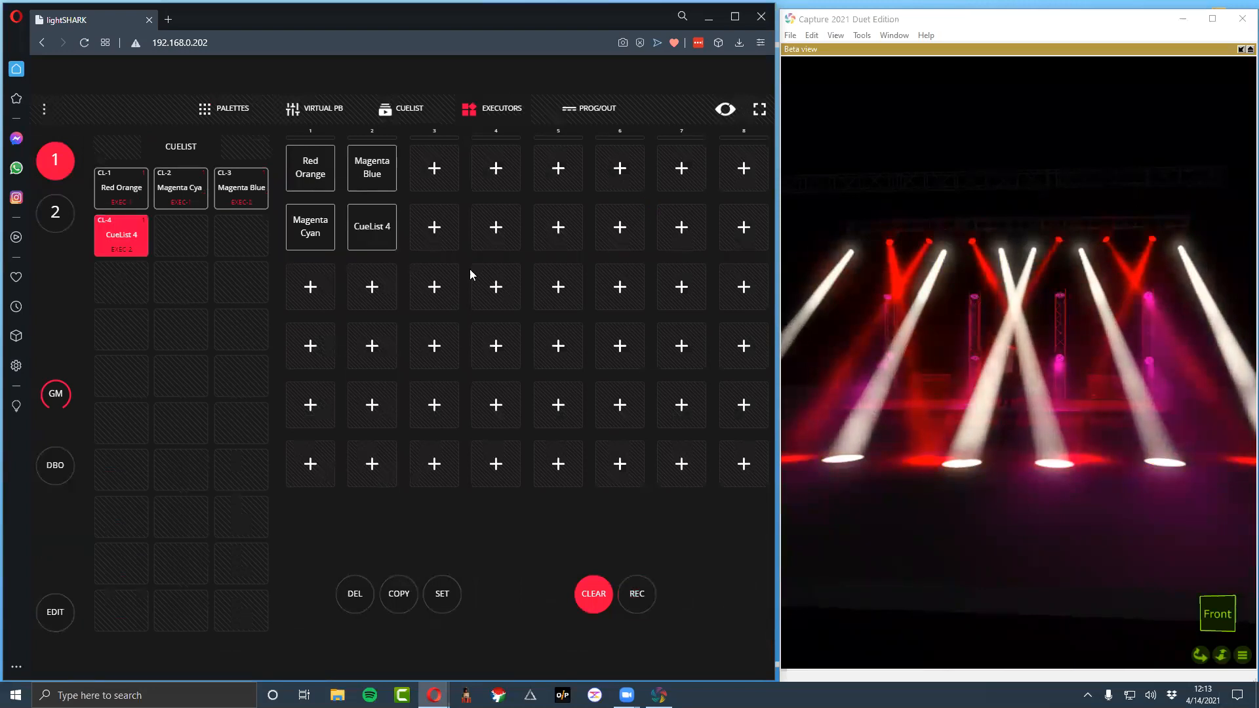
right_click(376, 248)
text(Red Magenta Open)
key(Return)
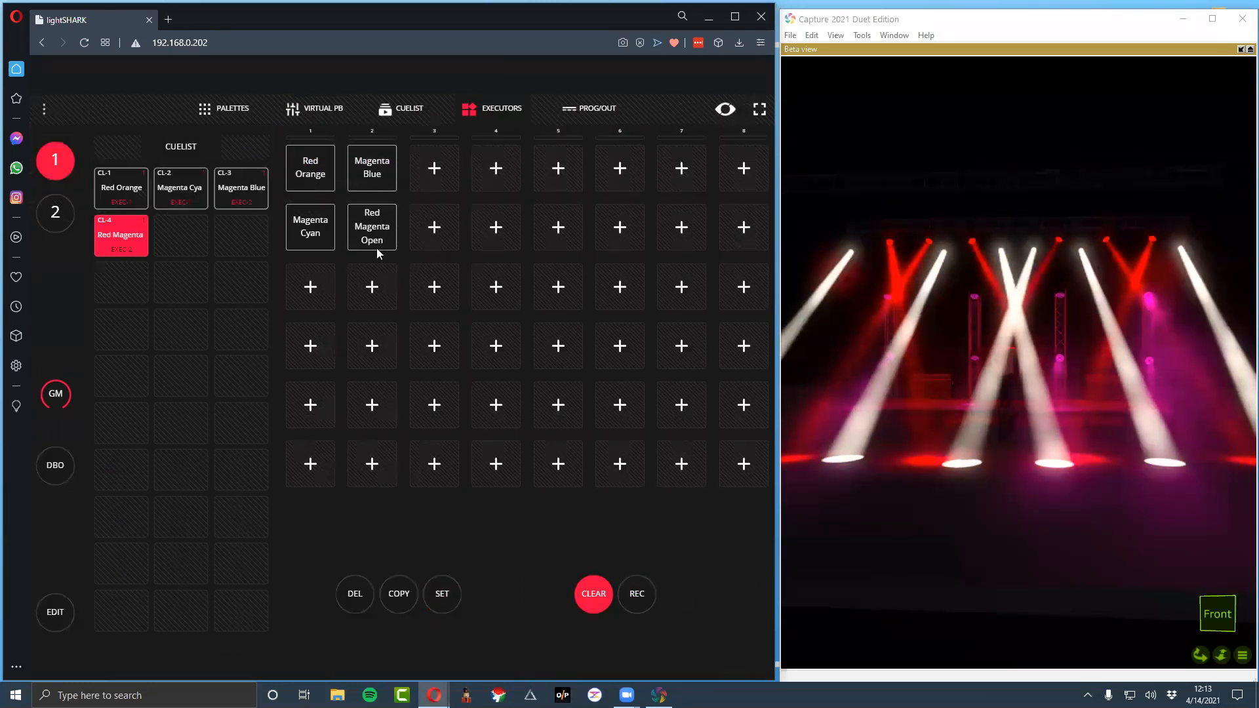
click(377, 248)
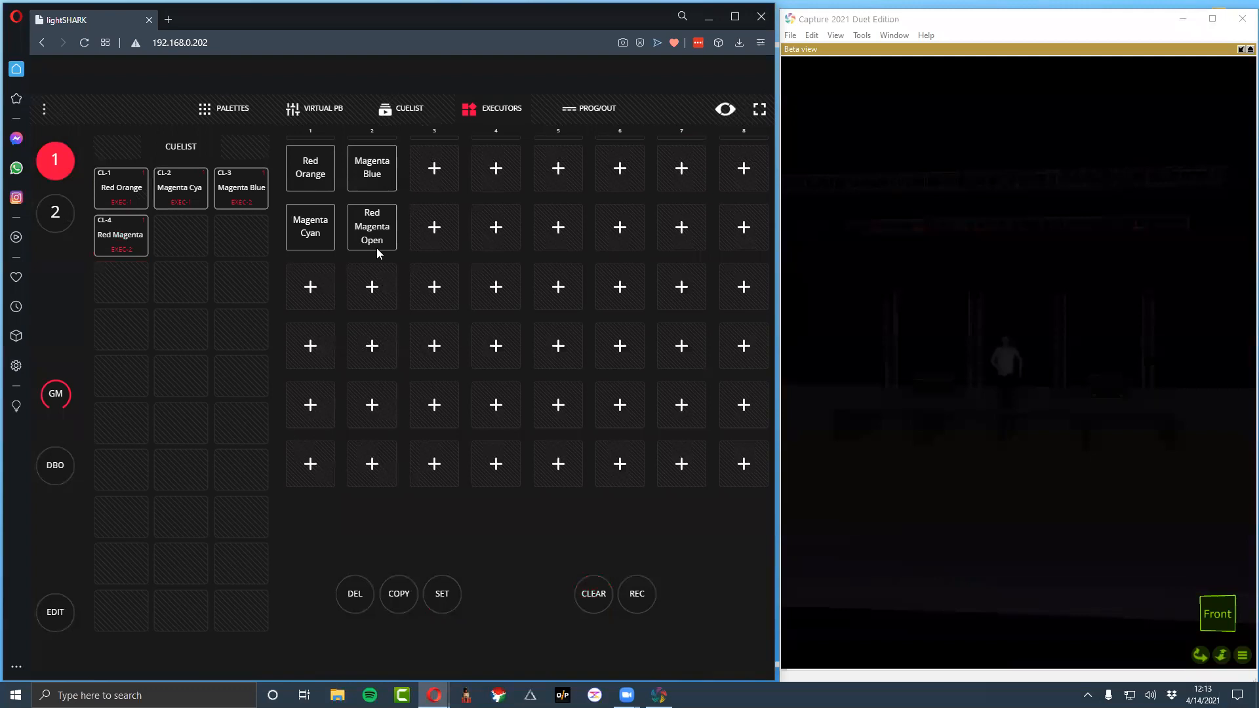
key(e)
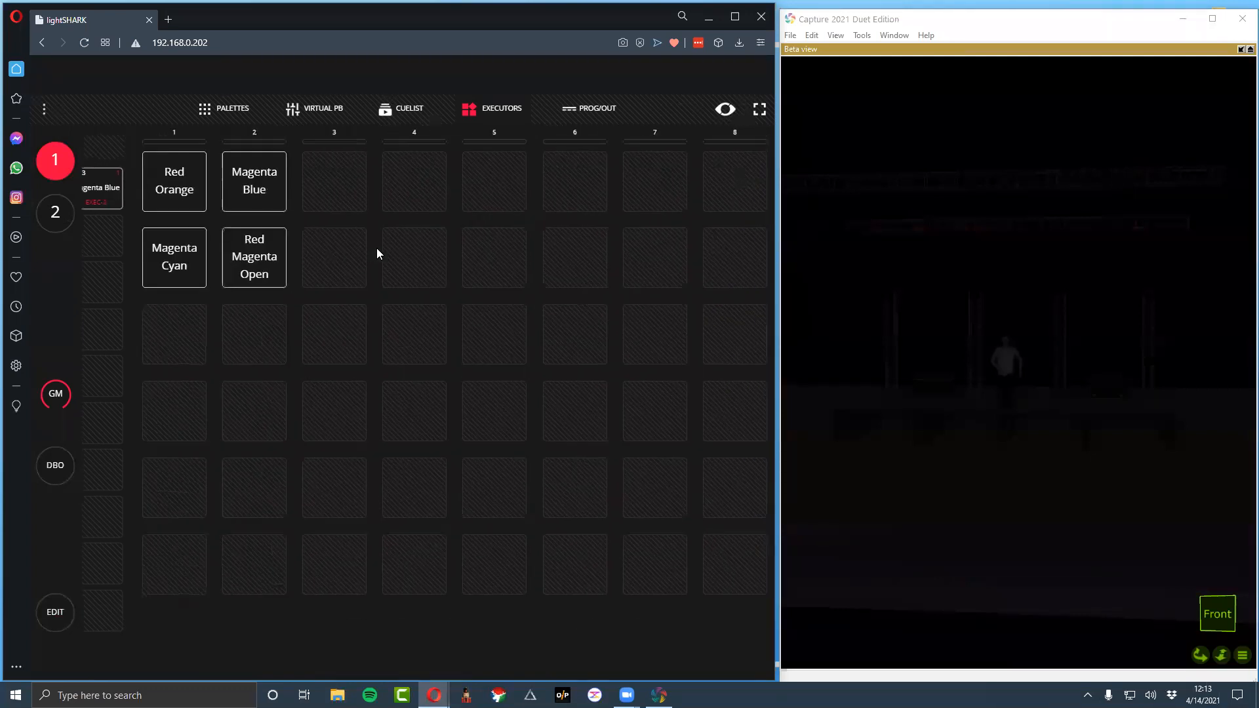
Play back the four recorded executors in turn and compare their looks in the stage preview
key(1)
key(q)
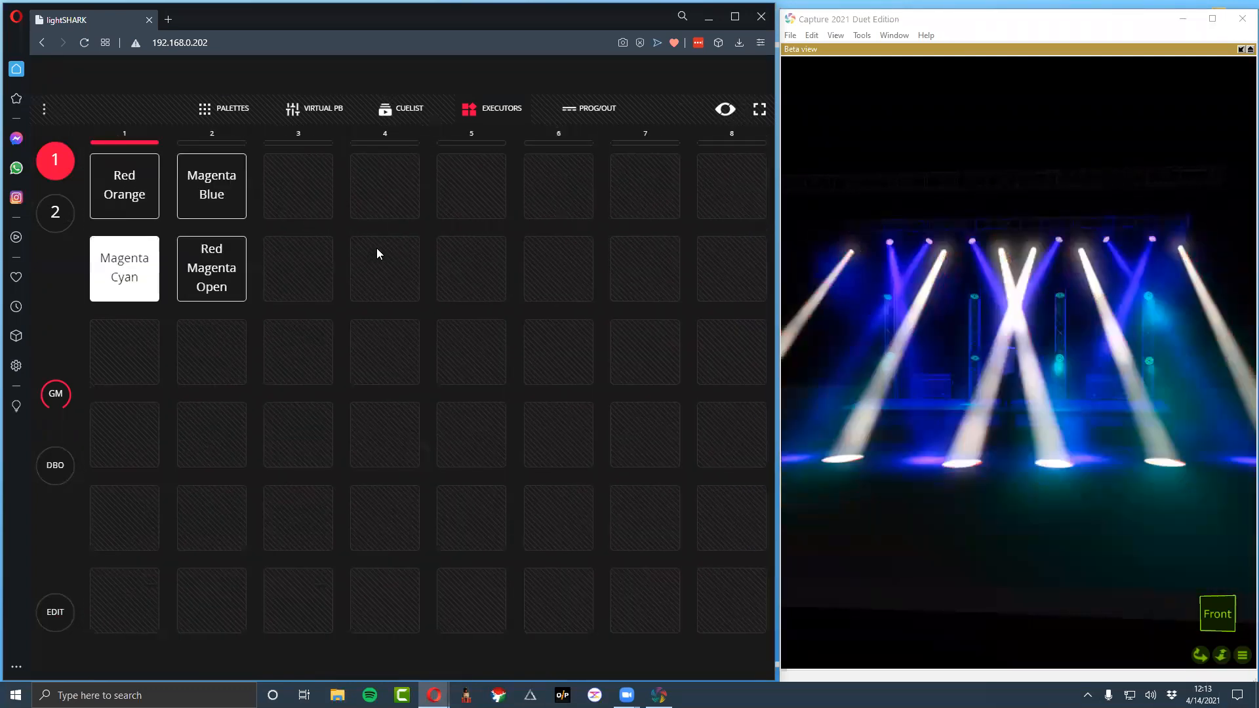
key(w)
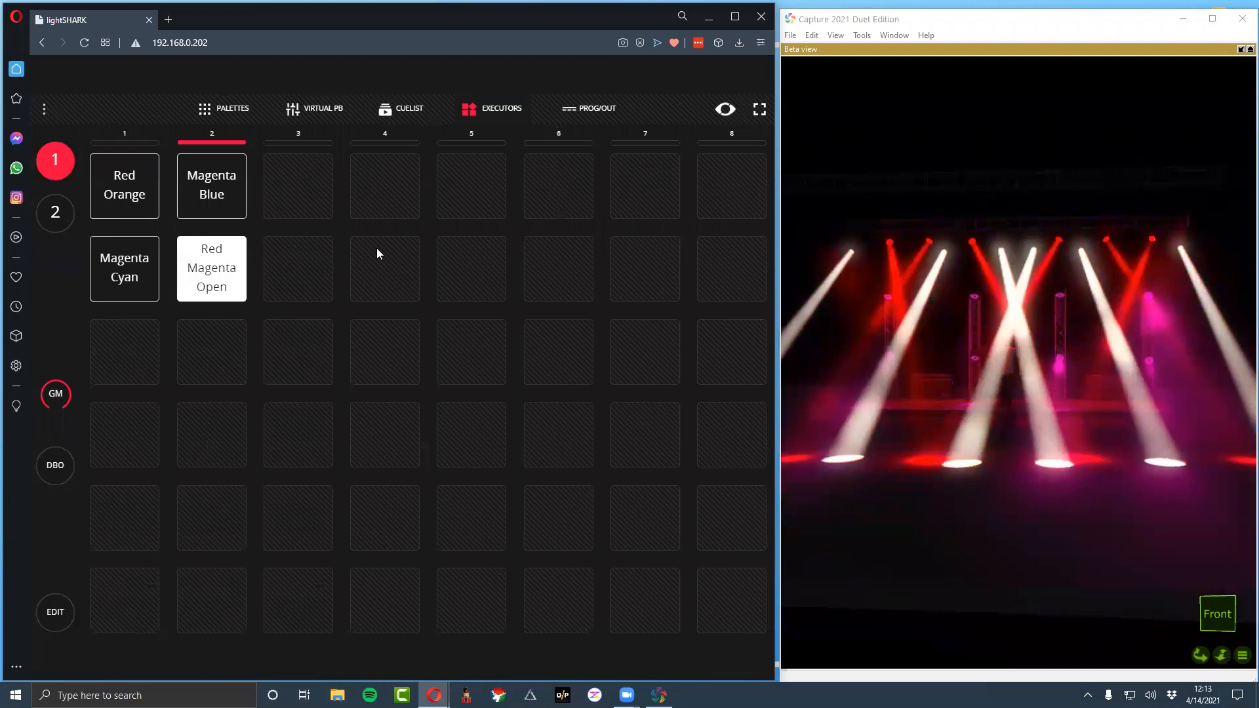
key(1)
key(2)
key(q)
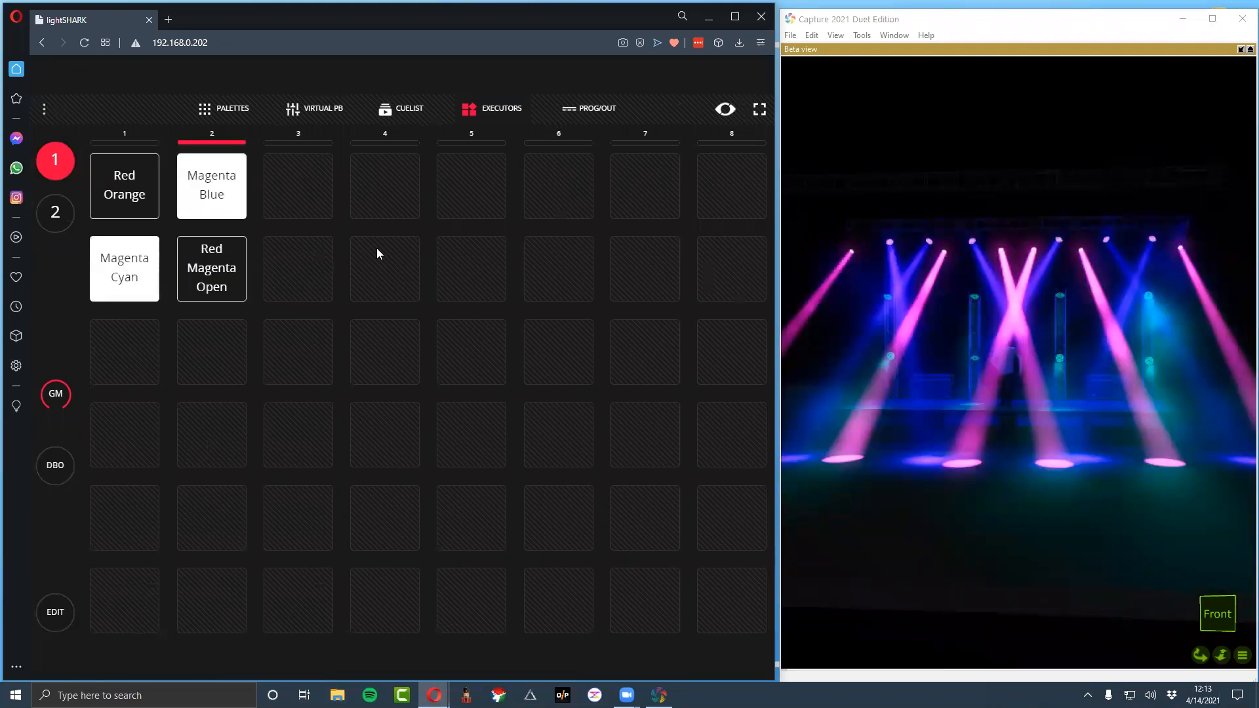
key(1)
key(2)
key(w)
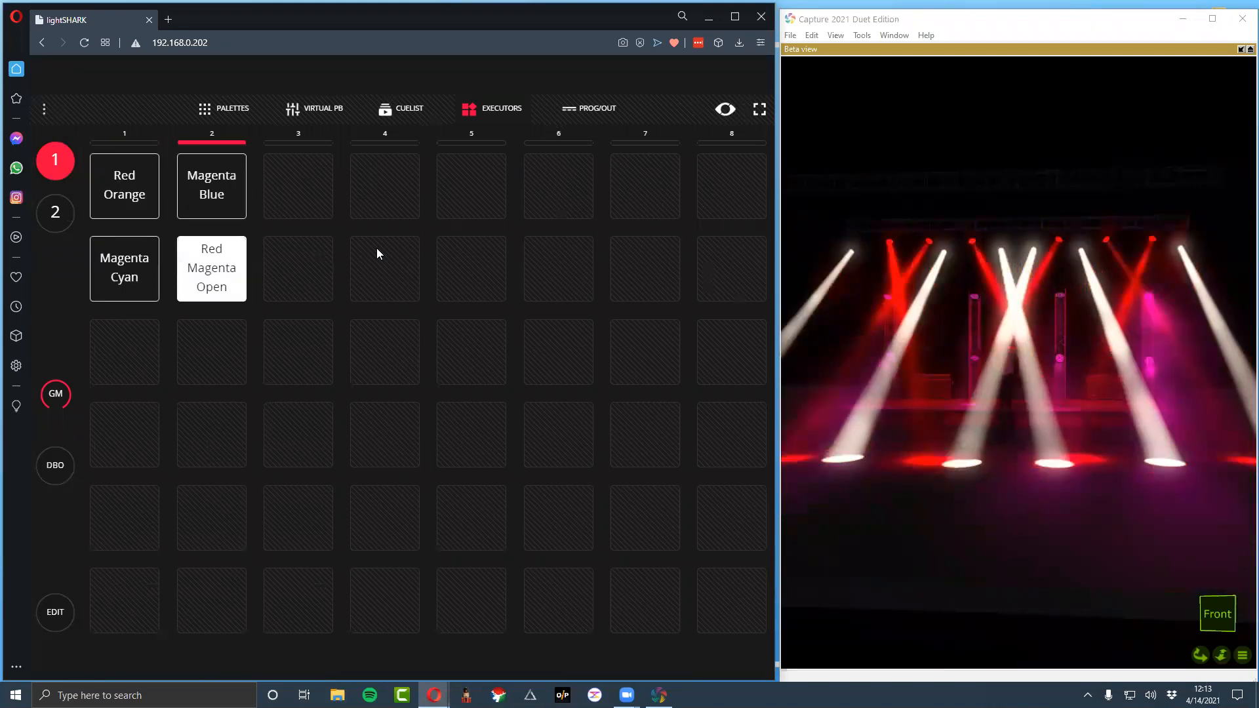
key(q)
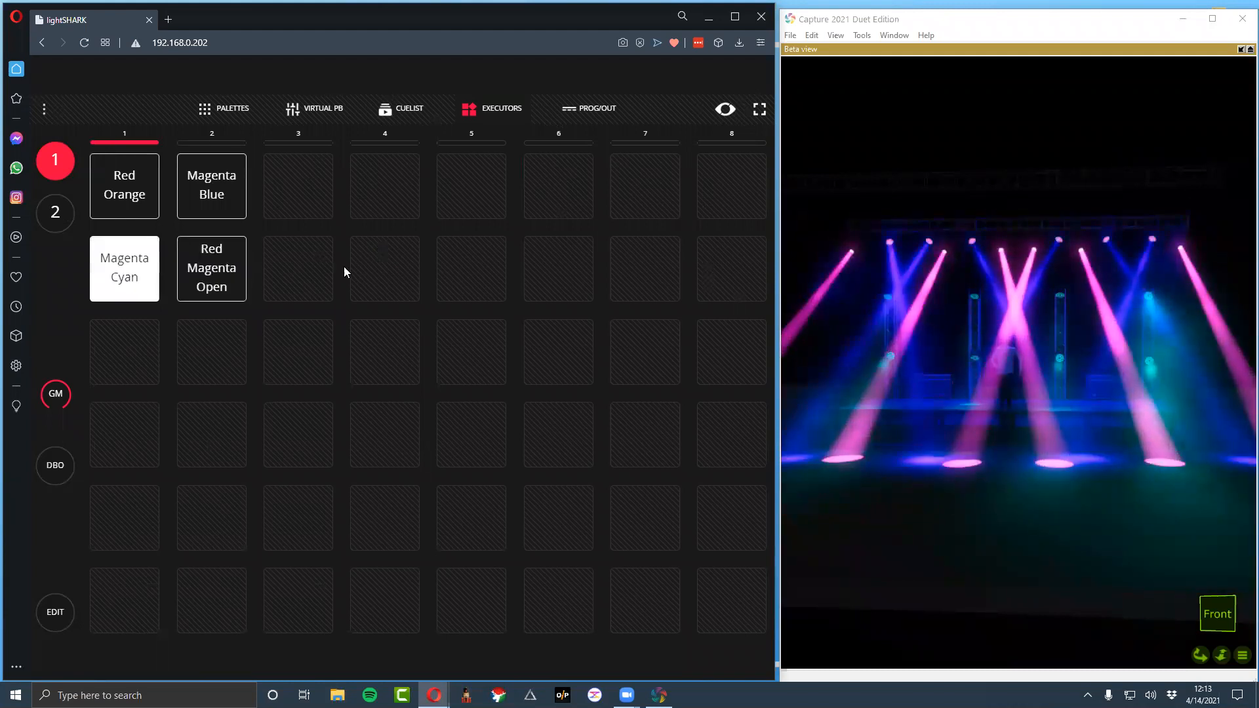
click(217, 156)
click(223, 253)
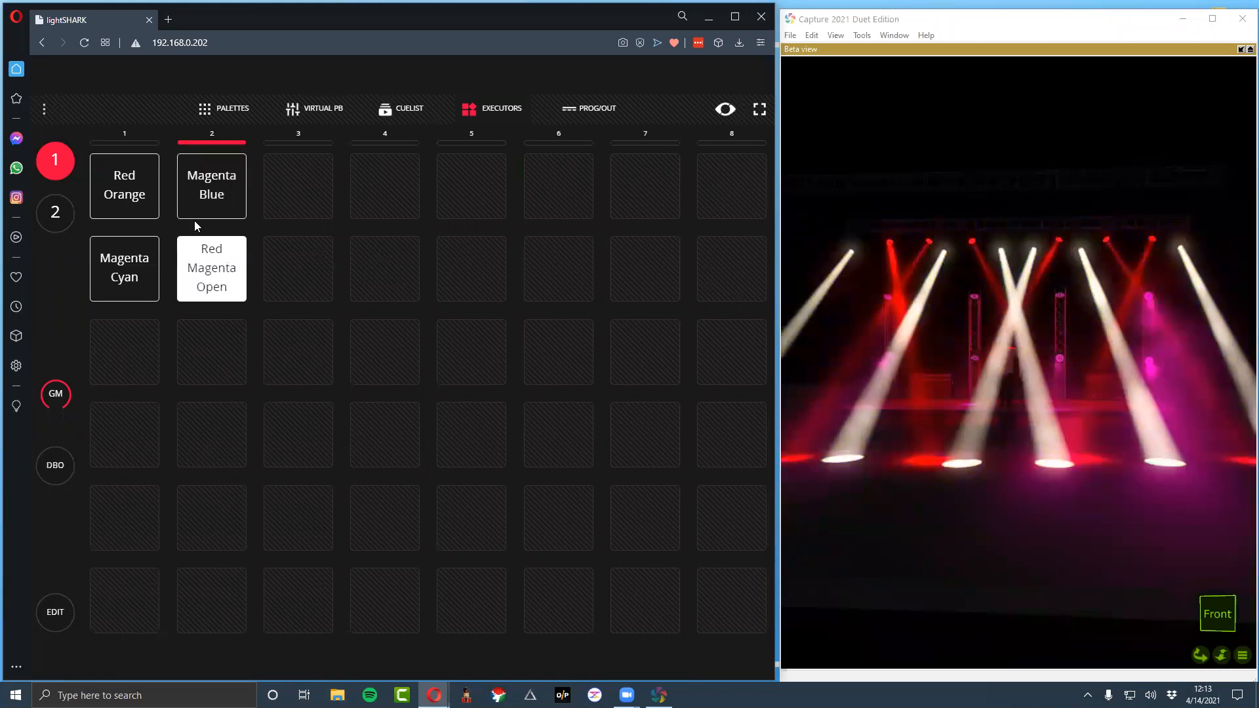
click(155, 184)
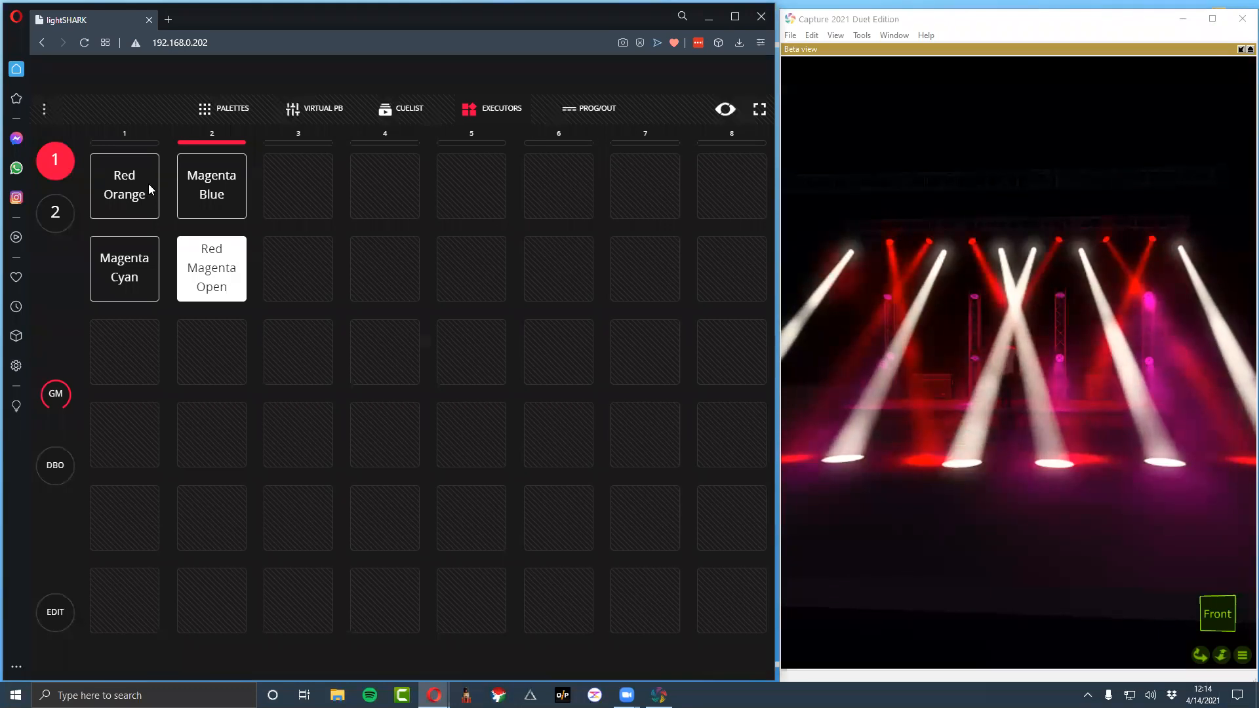
Turn on Lock Executors Window in the show settings and set its unlock password
click(44, 109)
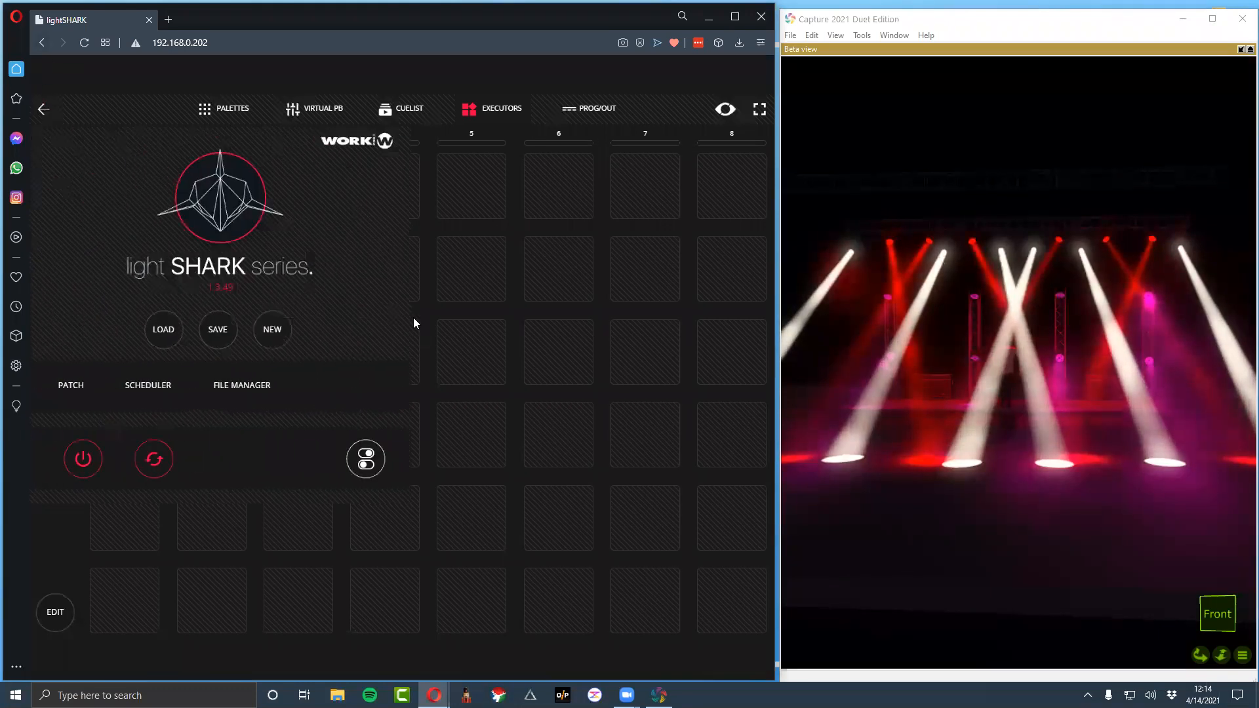
click(360, 458)
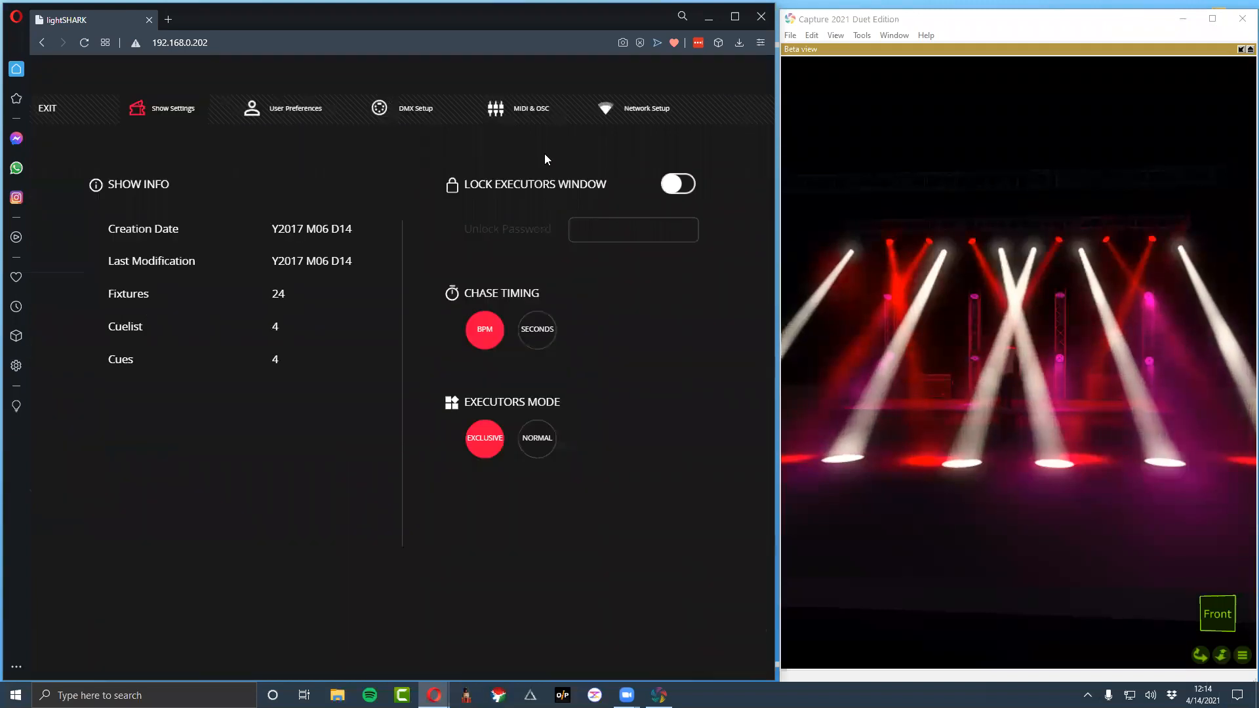
click(676, 186)
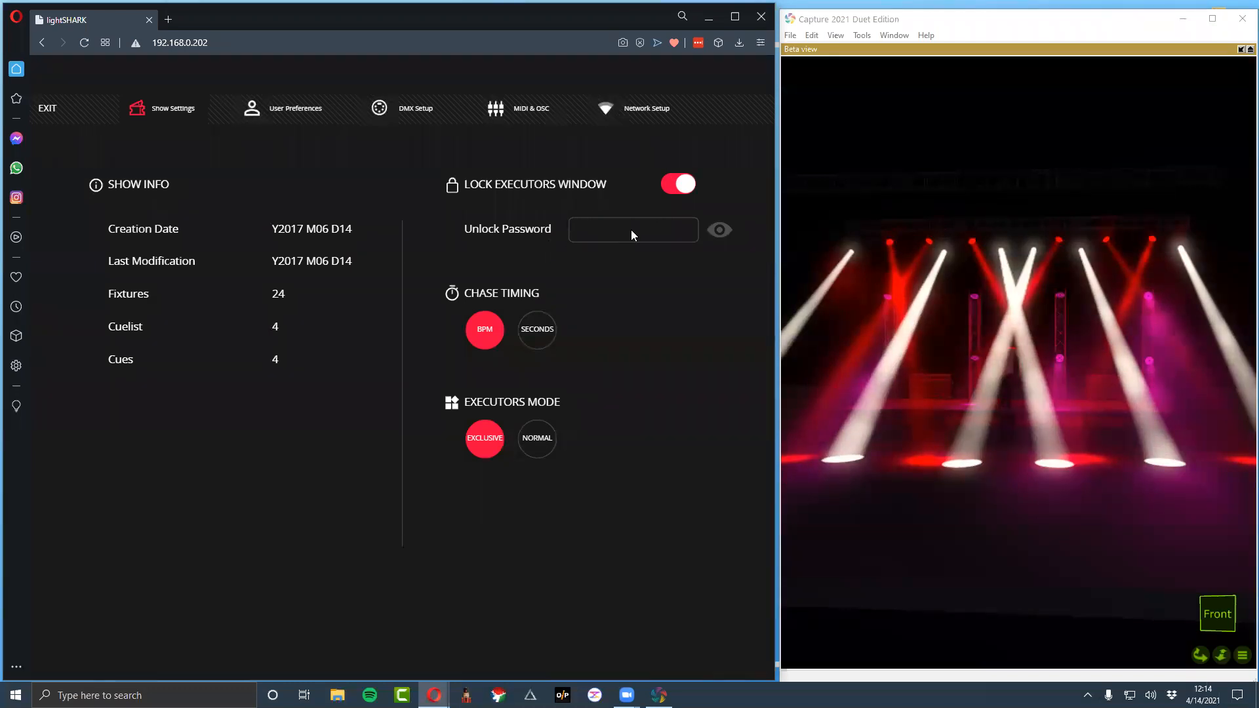
click(631, 229)
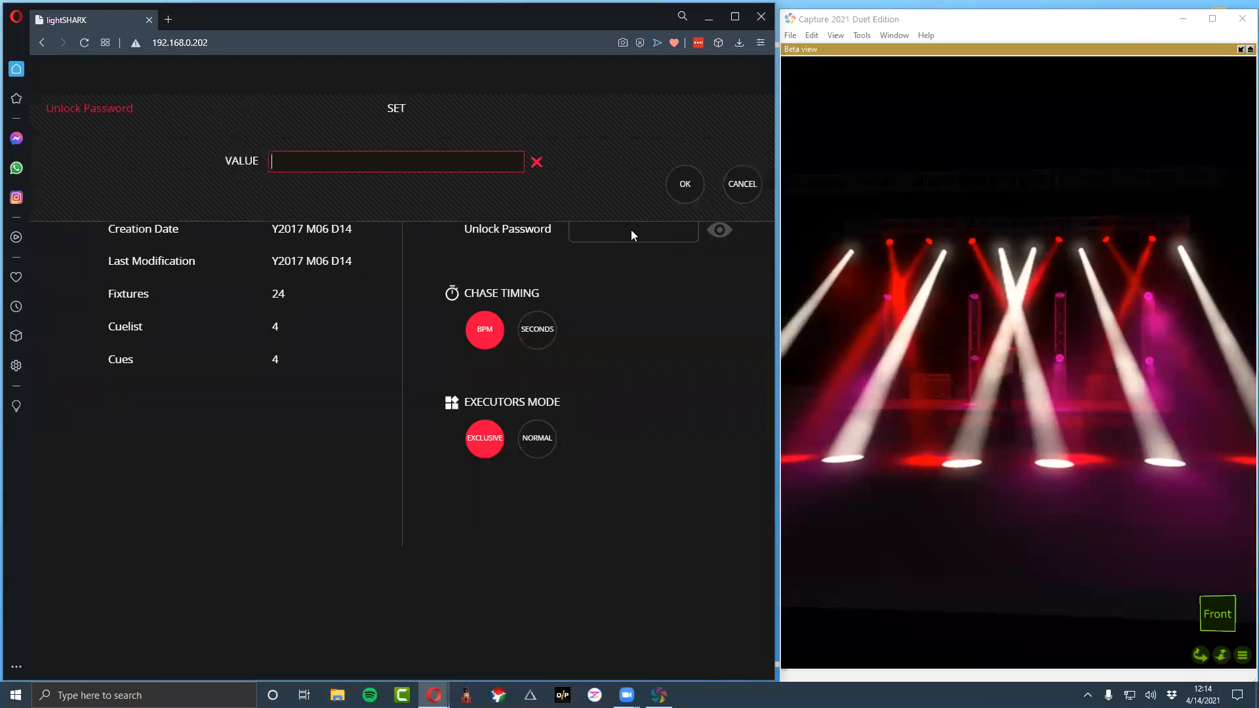
click(733, 188)
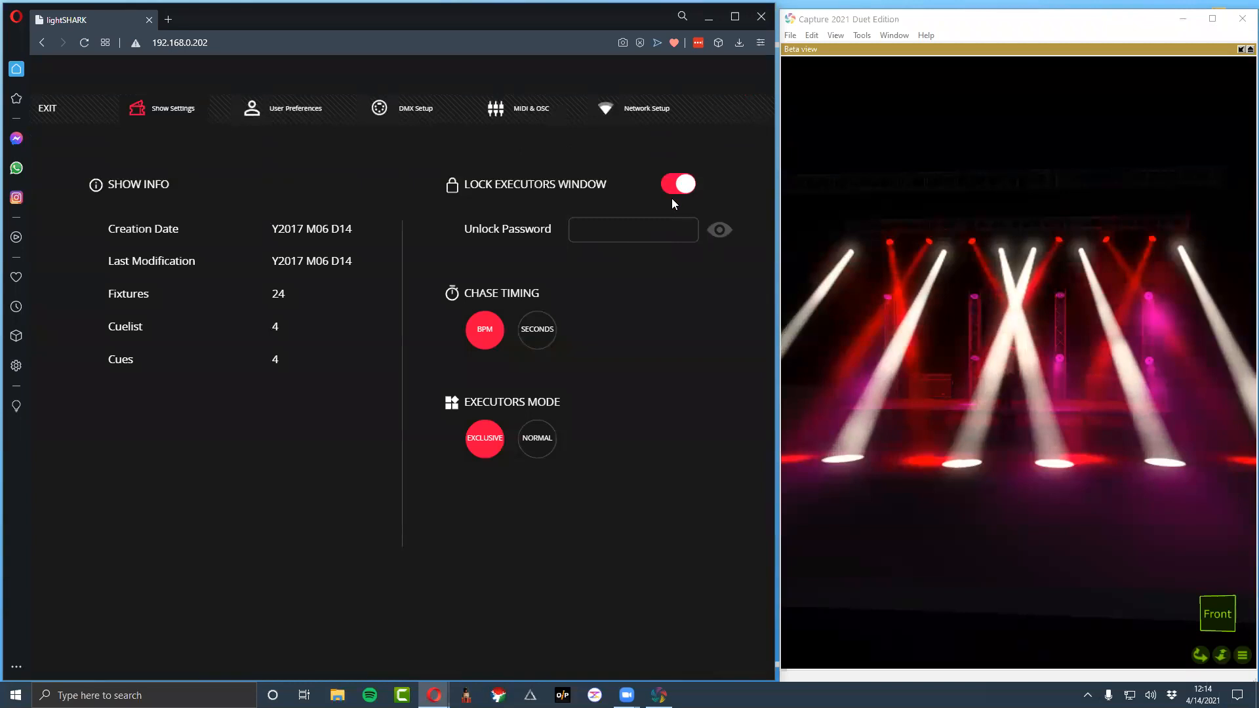
click(653, 226)
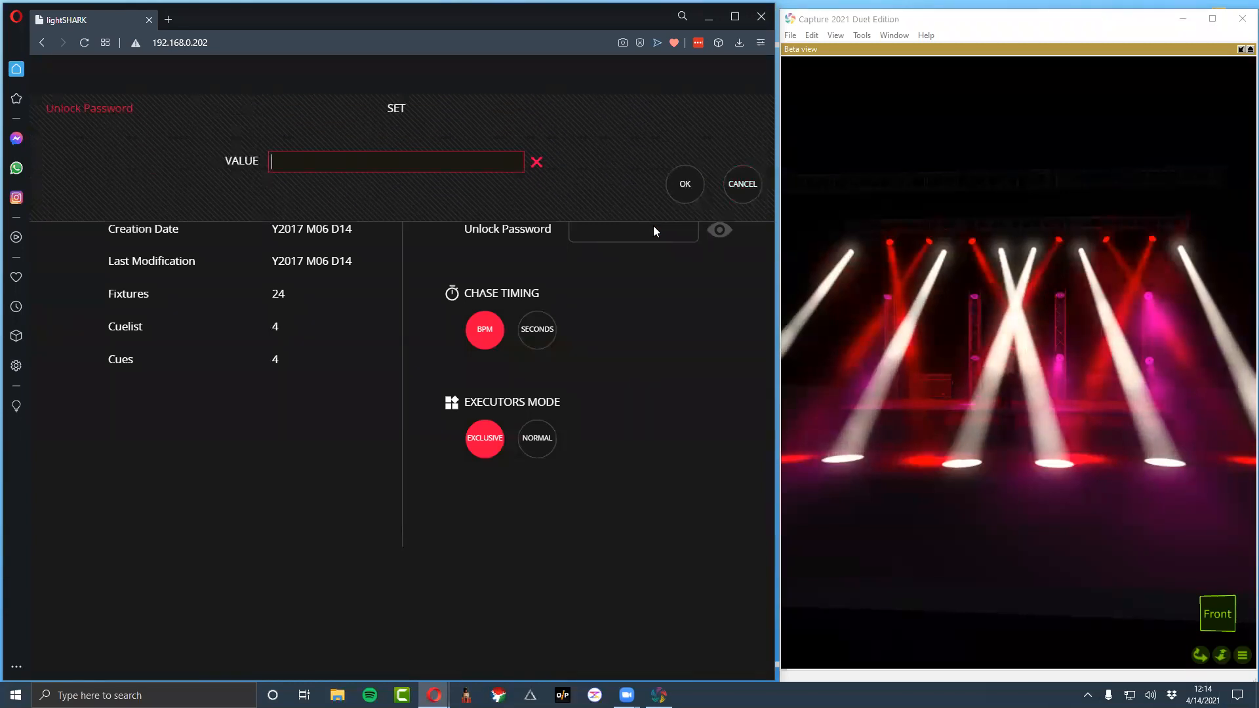
text(123456789)
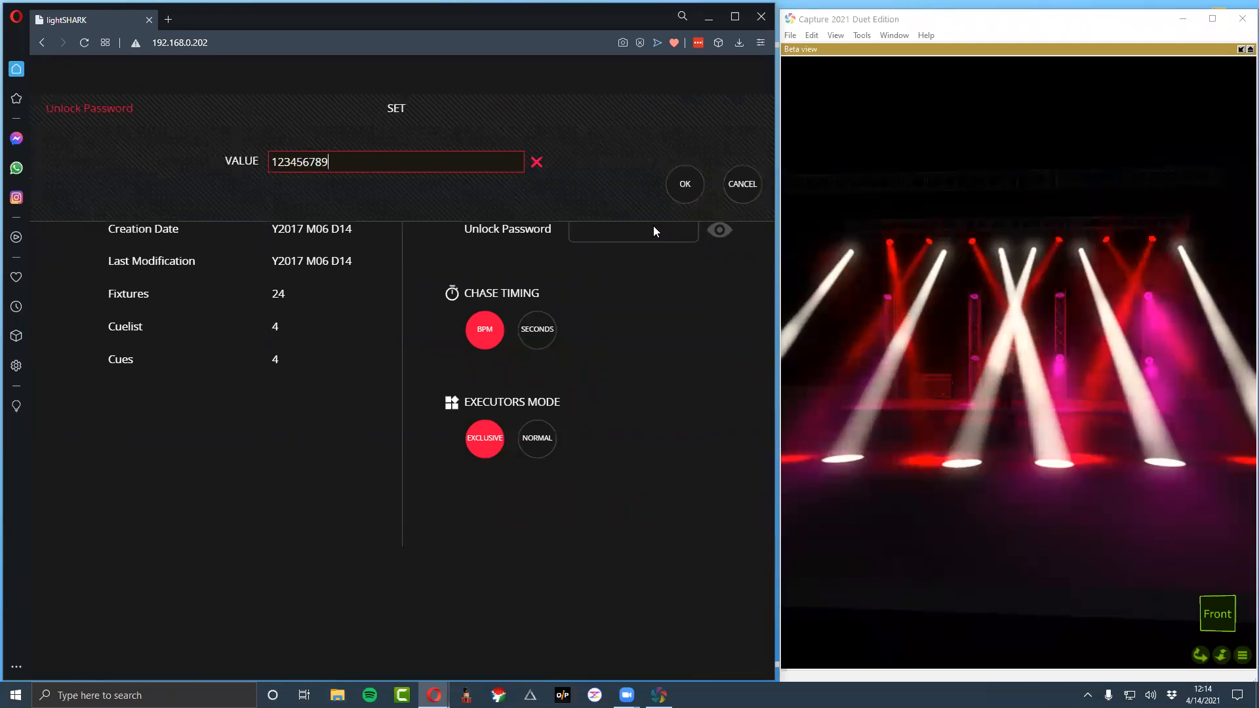
key(Return)
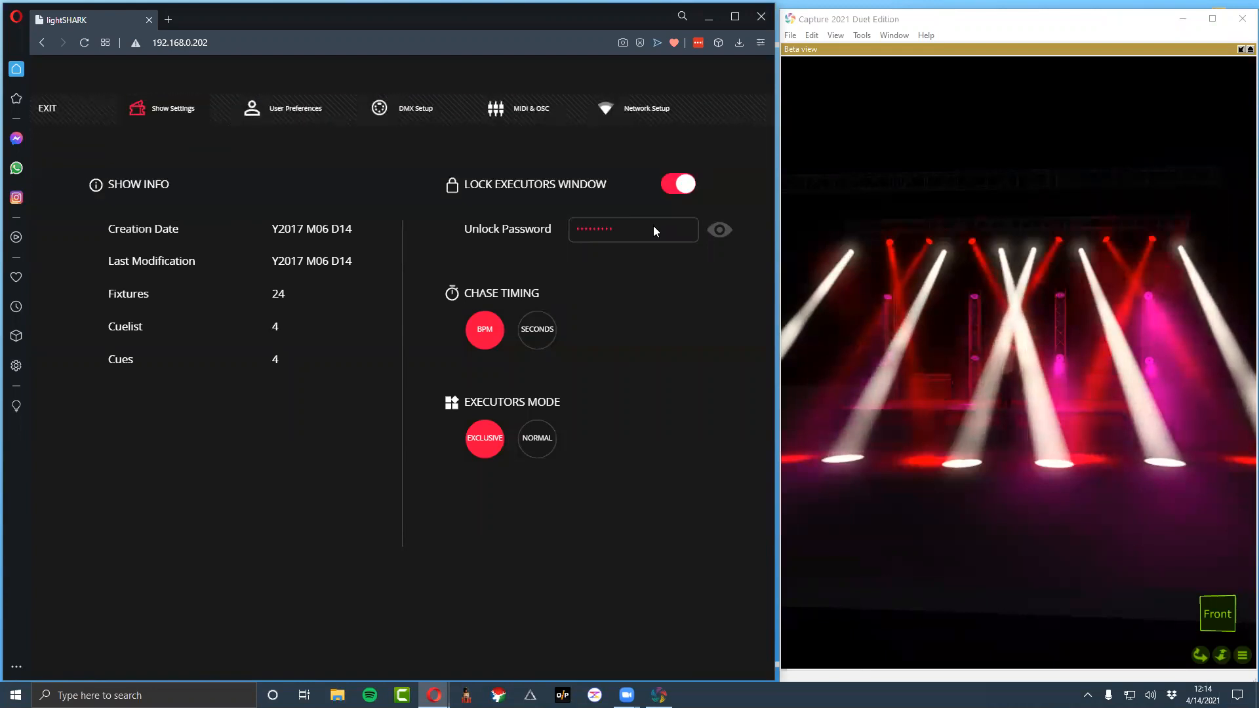
click(56, 110)
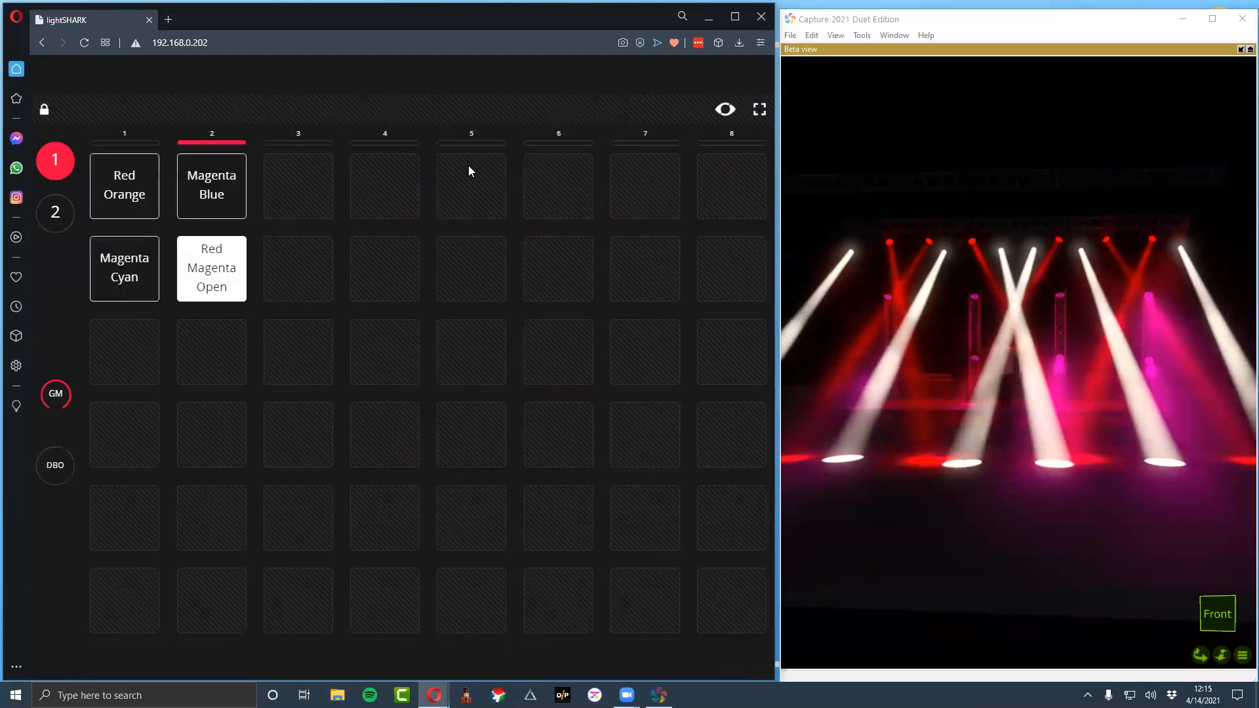
Trigger all four executors in the locked window, ending with Red Orange, to check playback
click(154, 209)
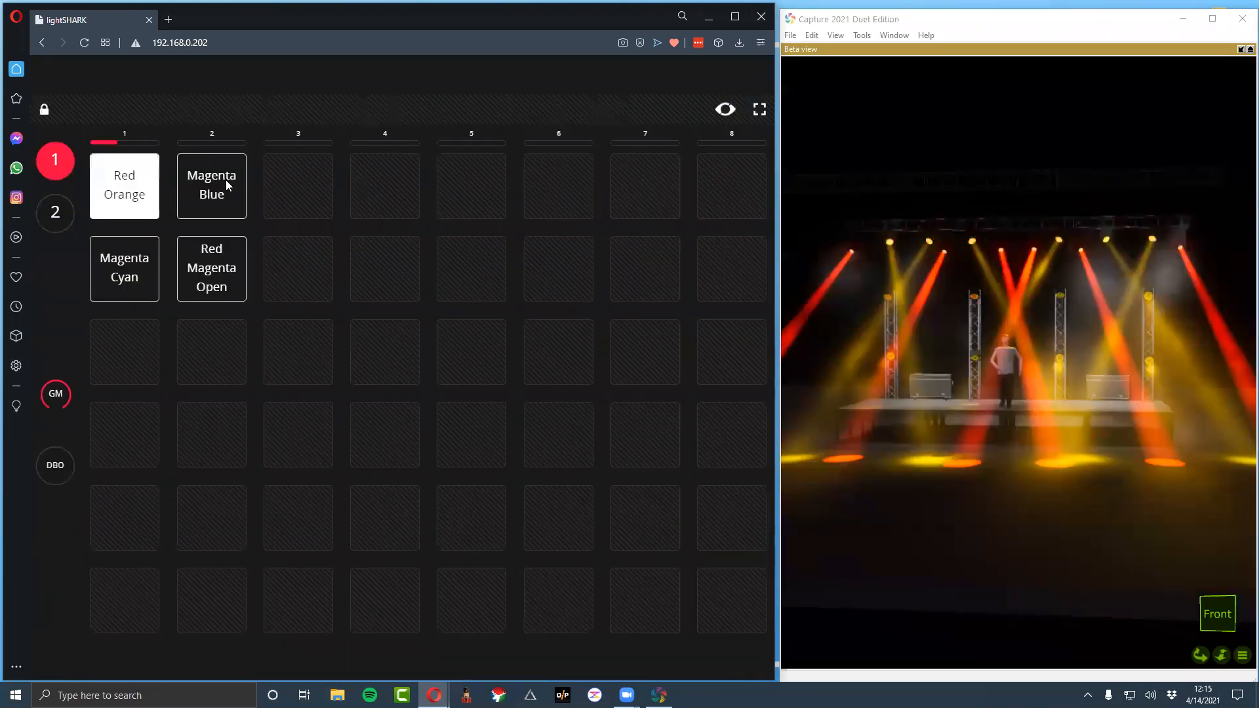
click(229, 185)
click(124, 273)
click(234, 282)
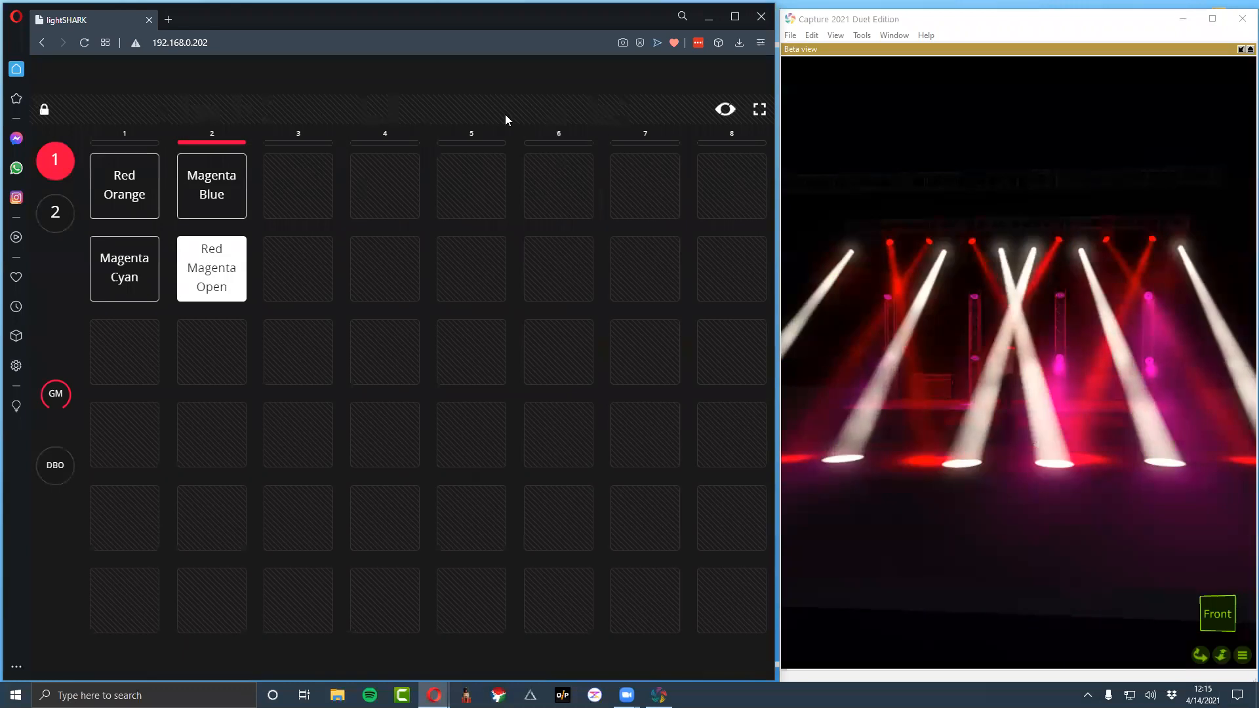
click(140, 205)
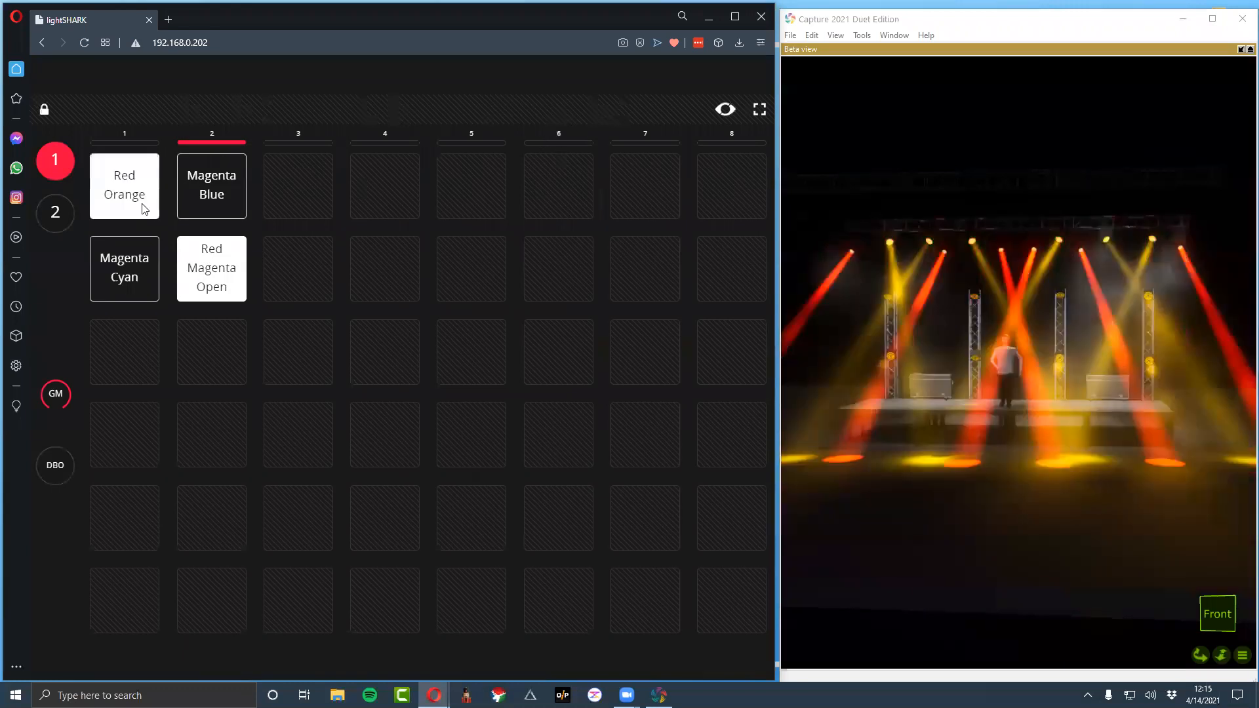
Unlock the executors window by entering the unlock password
click(44, 109)
text(123456789)
key(Return)
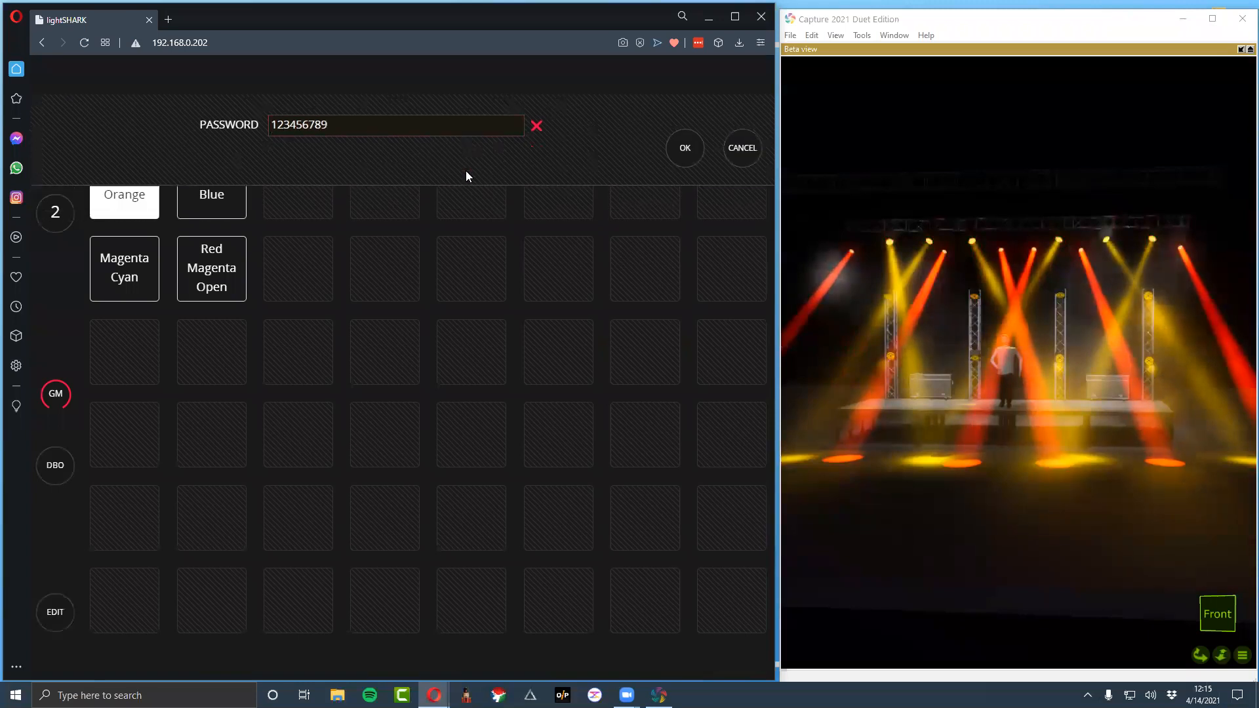
Look through the palettes, virtual playback and cuelist windows, ending in the executors window
click(247, 116)
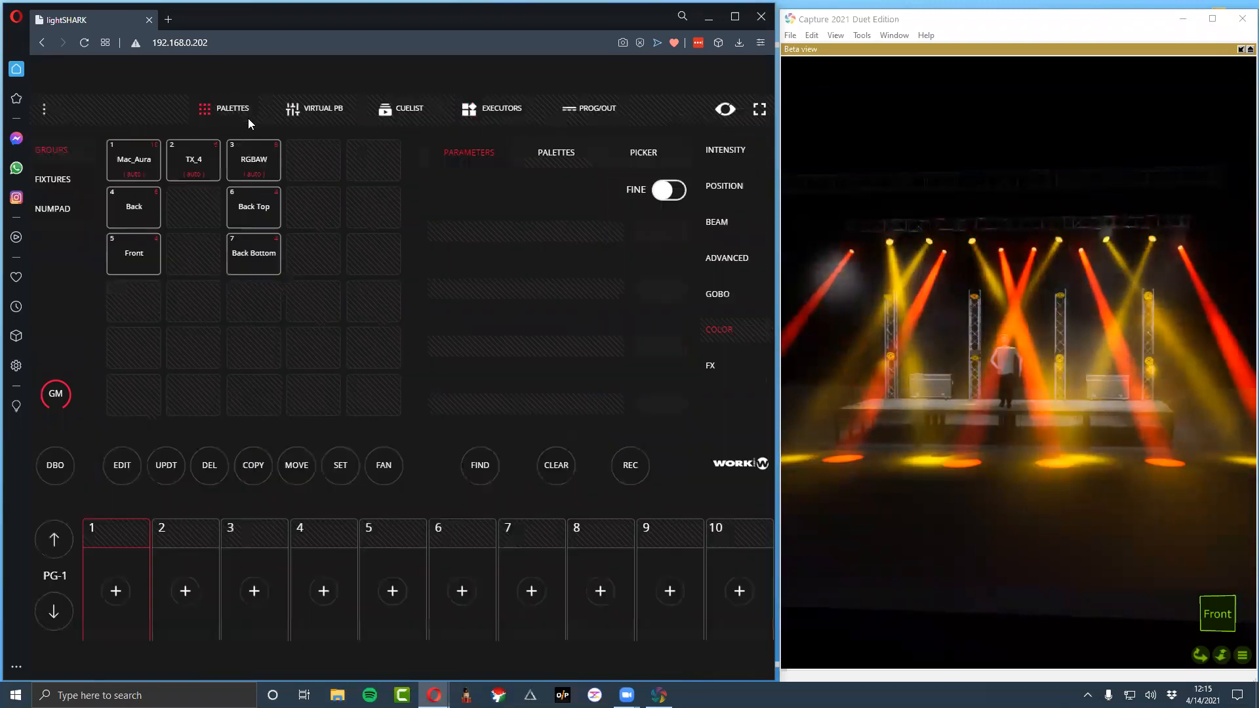
click(317, 109)
click(407, 105)
click(487, 109)
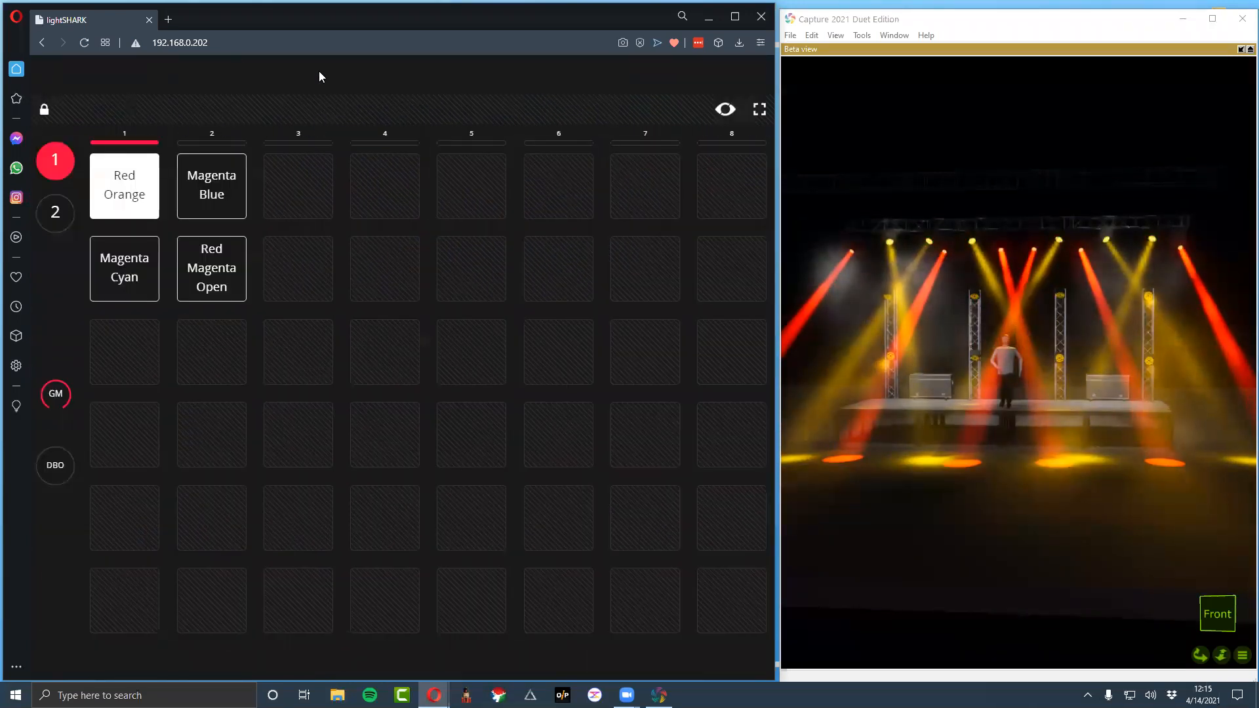
Unlock the executors window with the unlock password and turn off Lock Executors Window in the show settings
click(44, 110)
text(123456789)
key(Return)
click(41, 110)
click(365, 458)
click(681, 185)
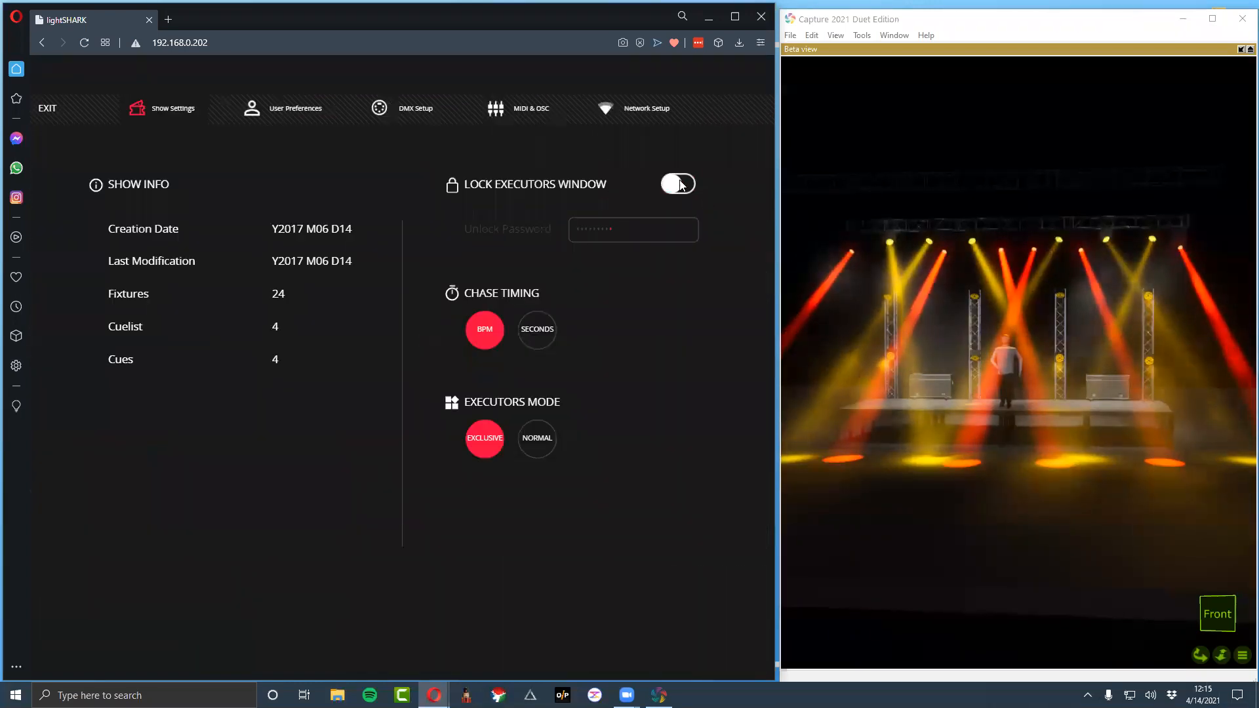
click(57, 110)
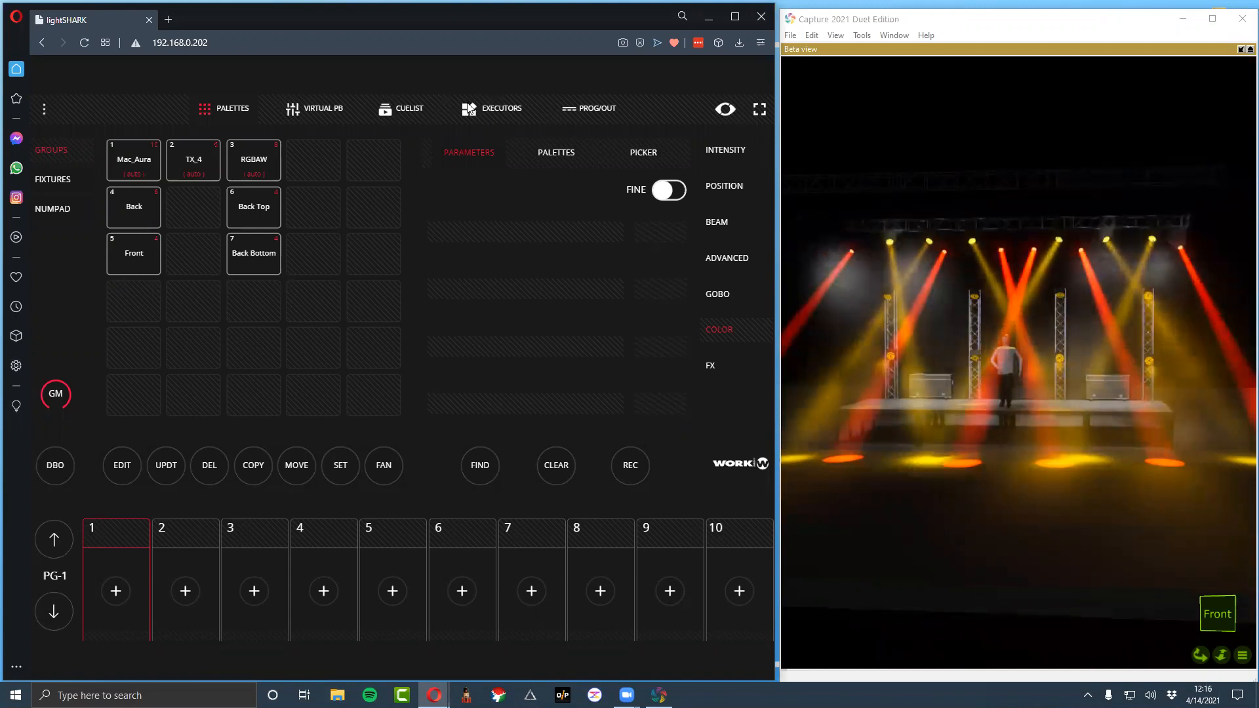
Remove the Magenta Cyan, Red Orange, Red Magenta Open and Magenta Blue executors from page 1, and leave executor editing
click(492, 109)
click(41, 609)
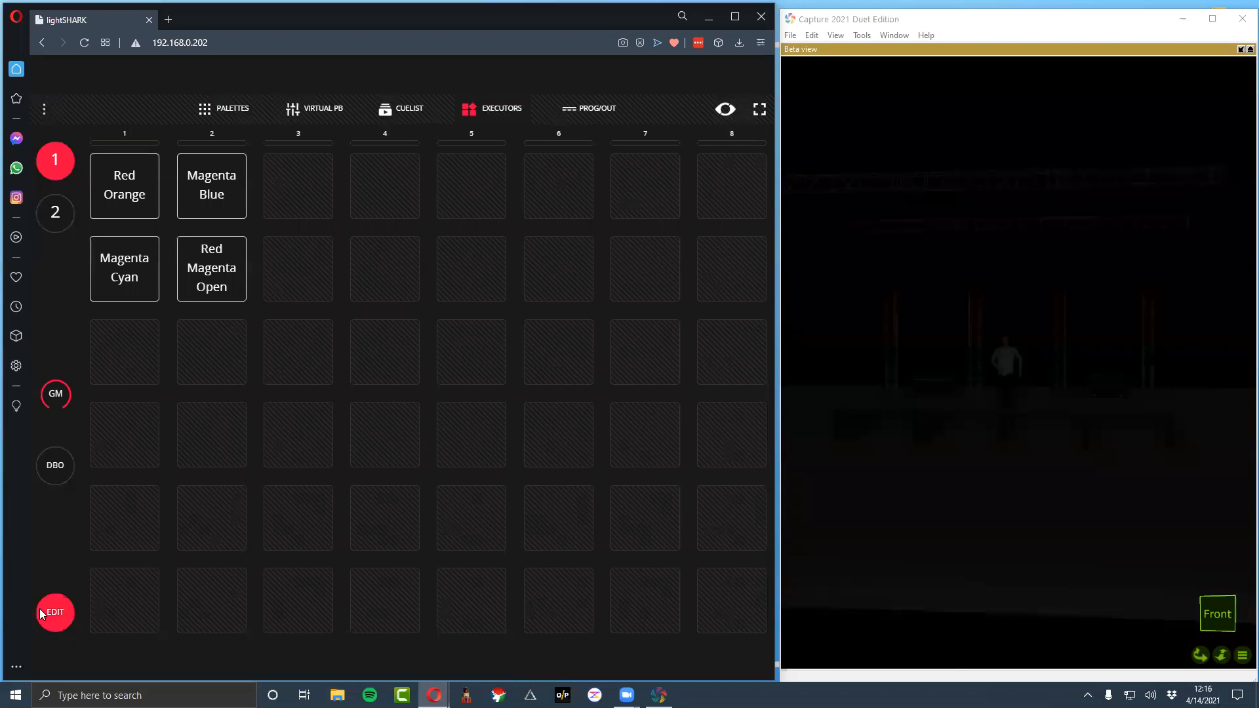
click(354, 590)
click(312, 236)
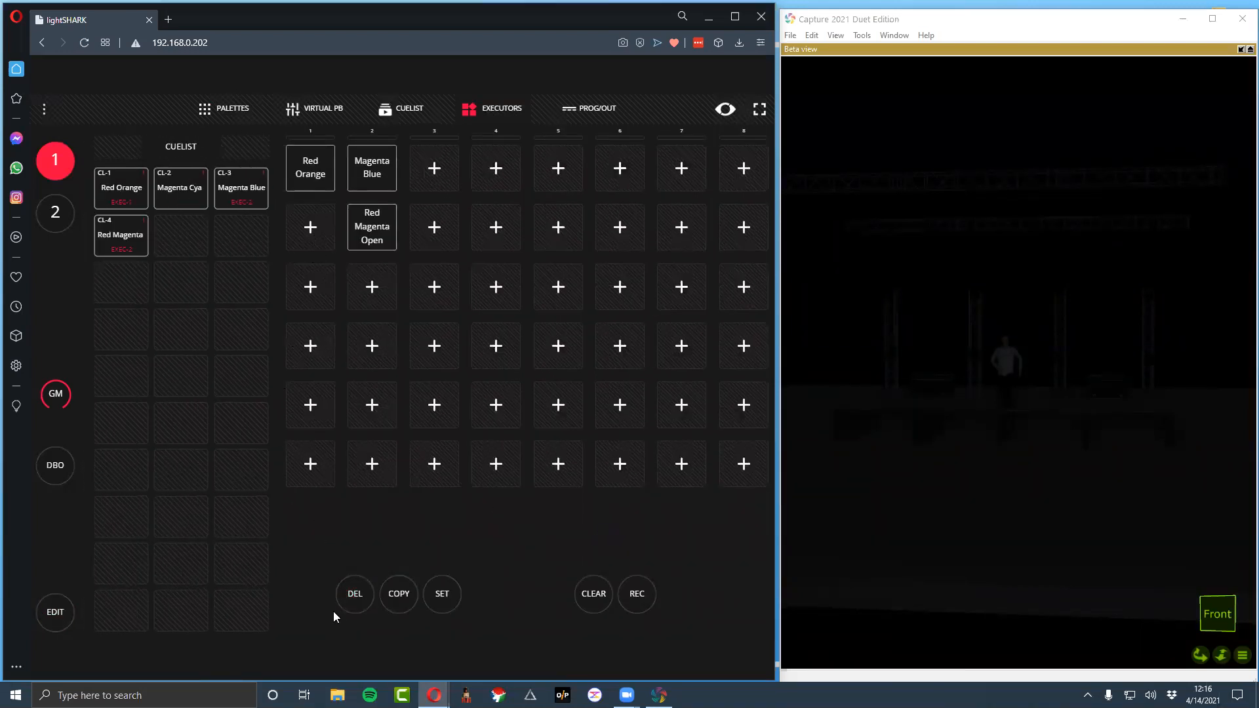
click(322, 170)
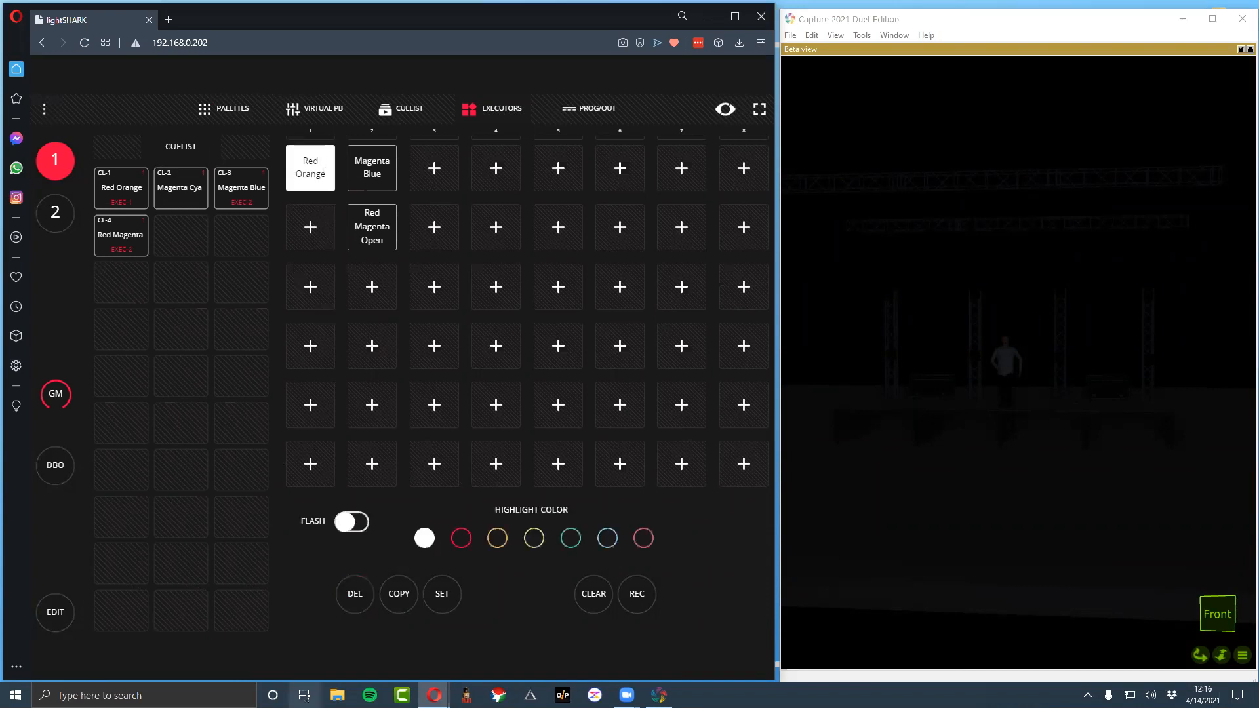
click(359, 597)
click(378, 230)
click(354, 600)
click(378, 181)
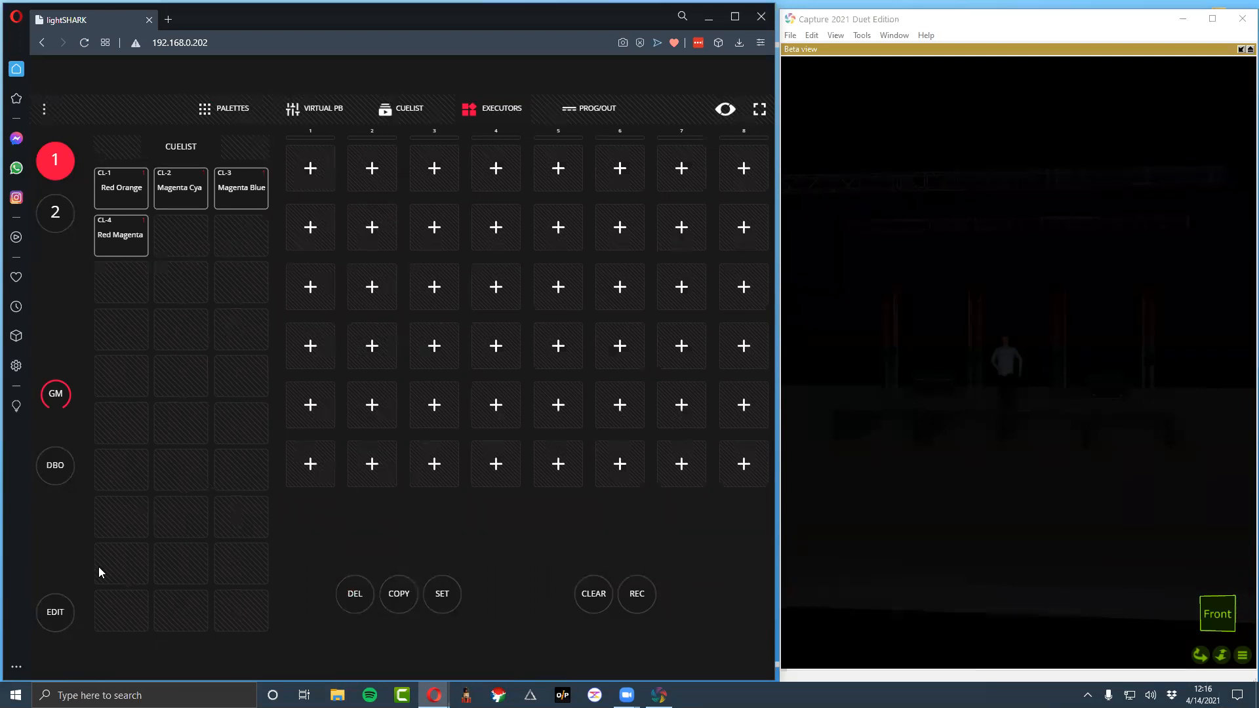
click(57, 602)
Delete all four cuelists together with their cues
click(387, 109)
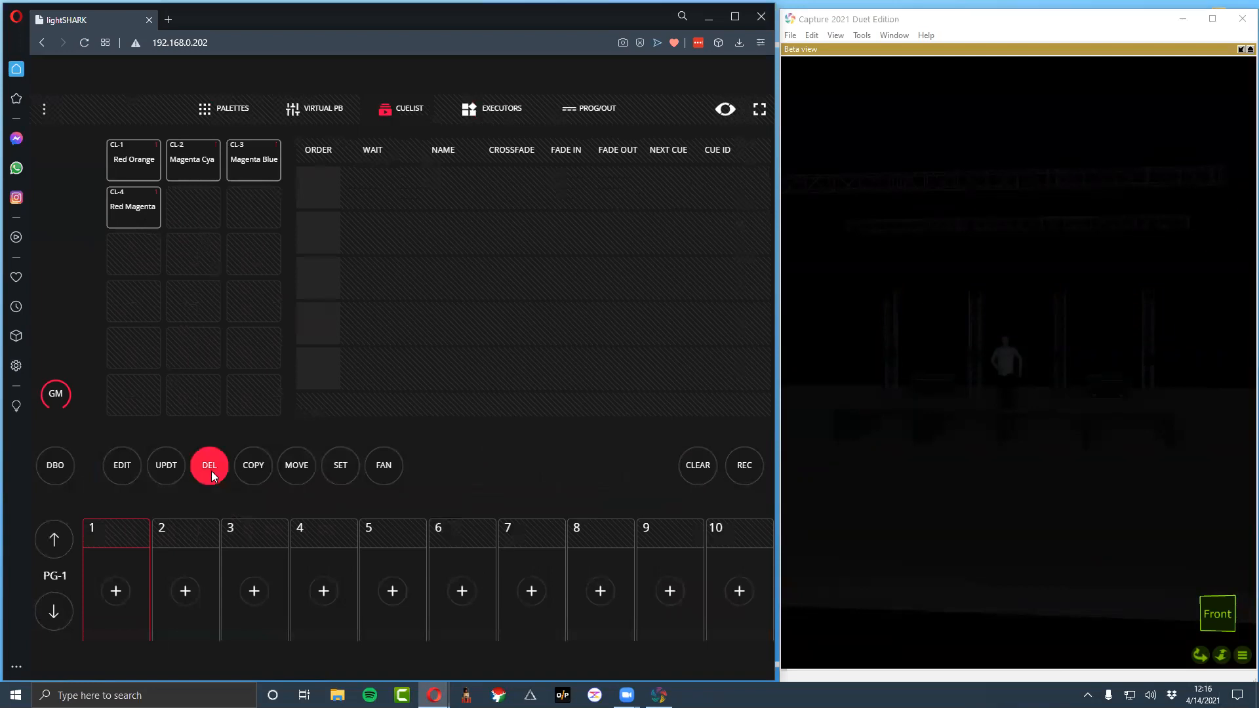
click(127, 209)
key(Return)
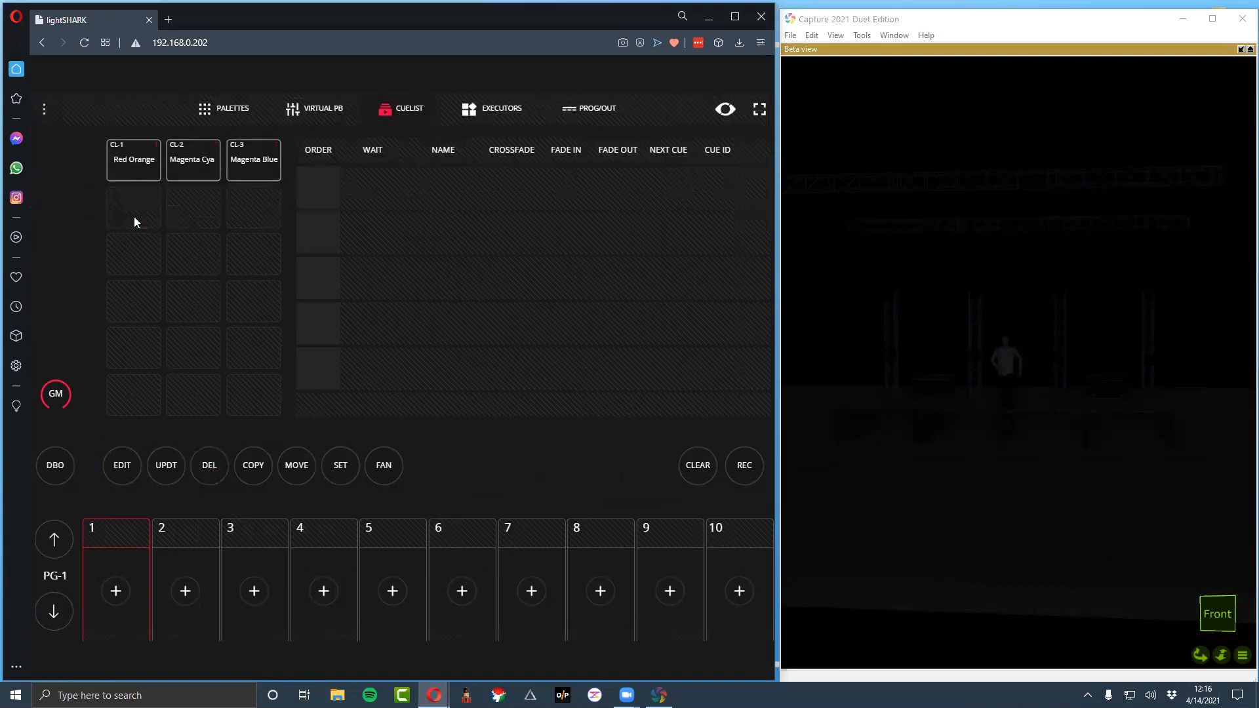
key(Delete)
key(Return)
key(Delete)
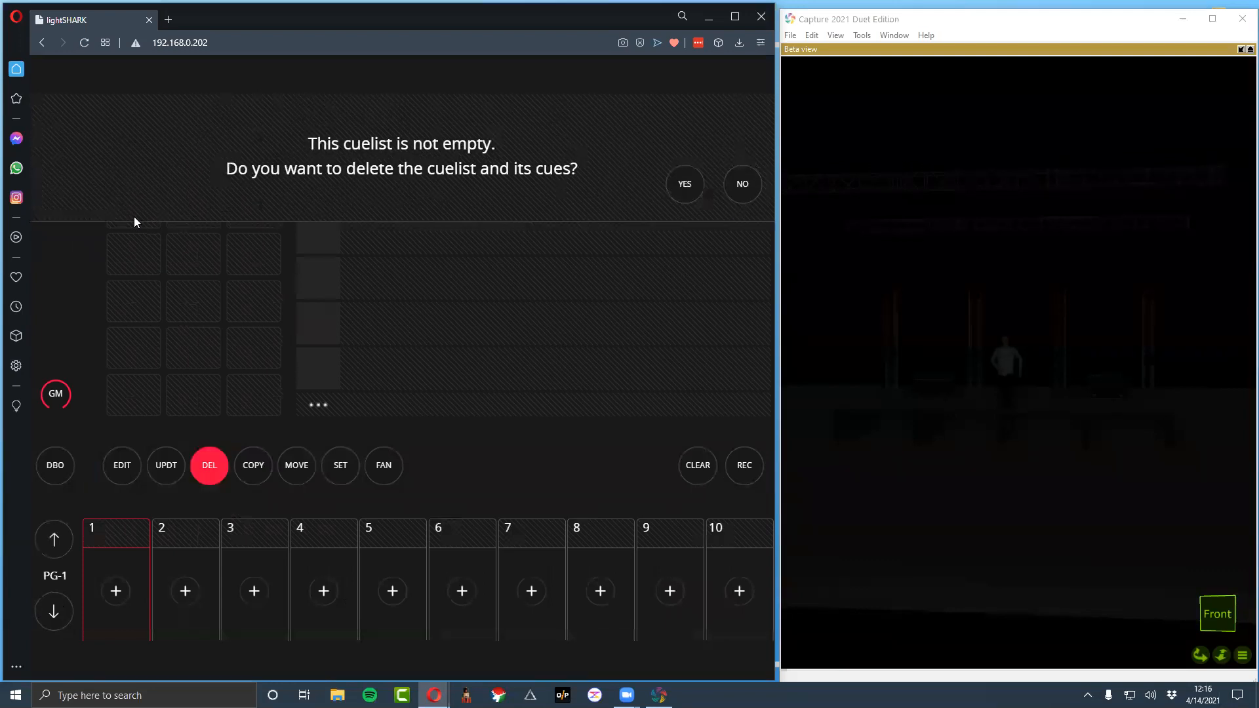
key(Return)
key(Delete)
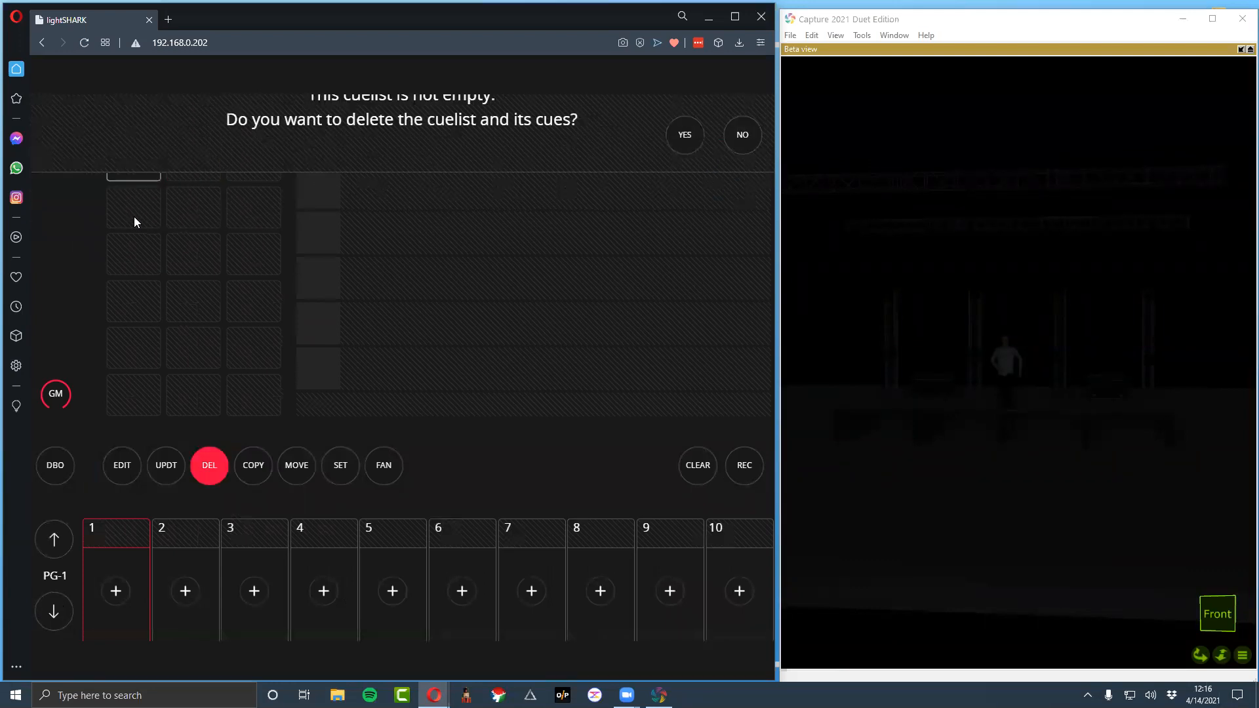
key(Return)
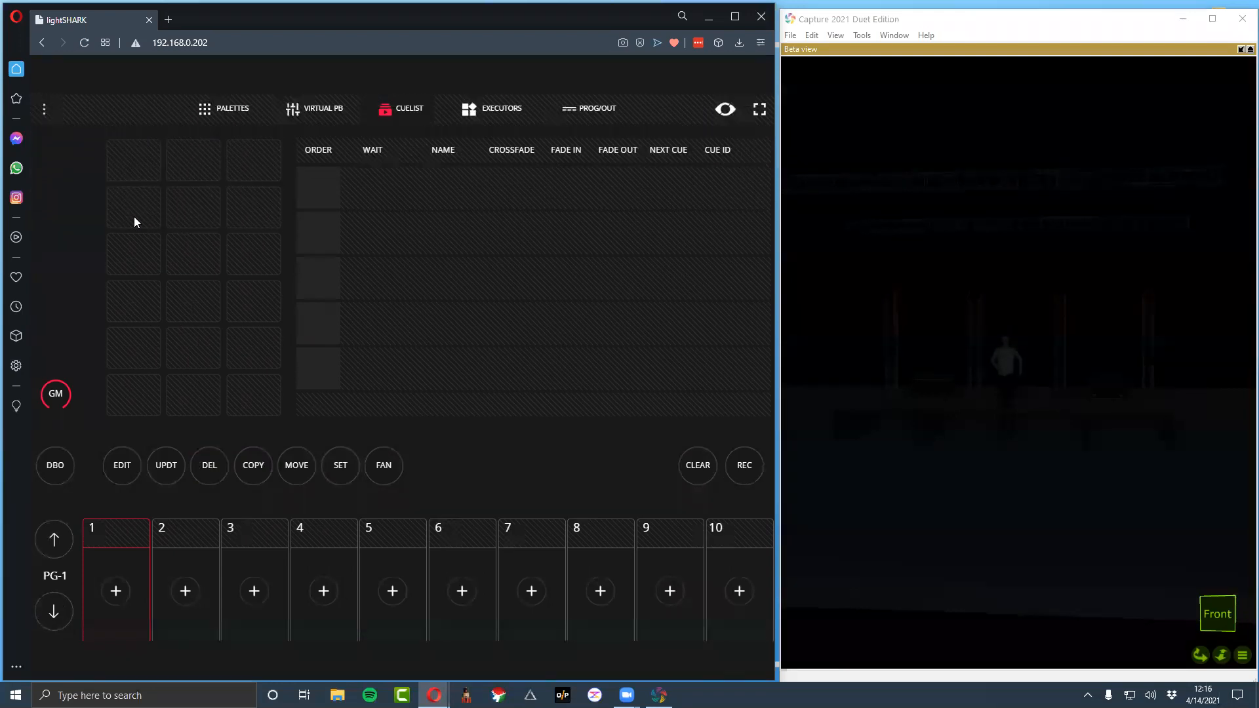
click(207, 125)
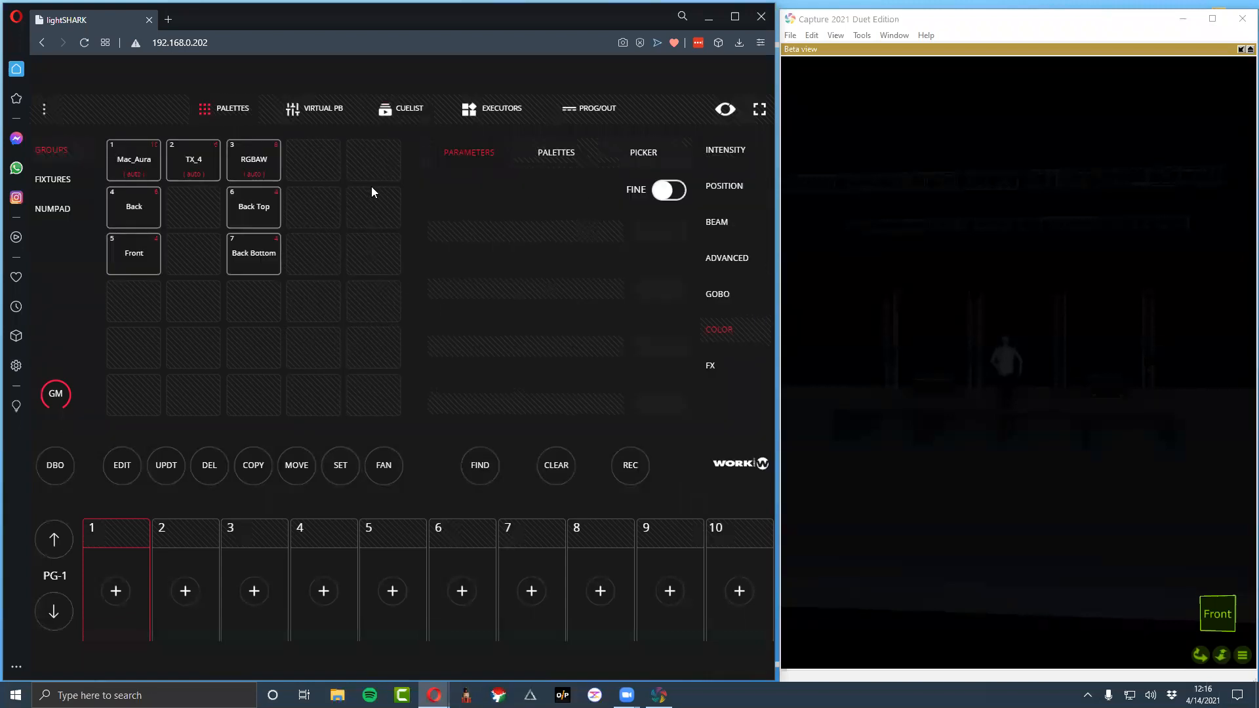
click(469, 109)
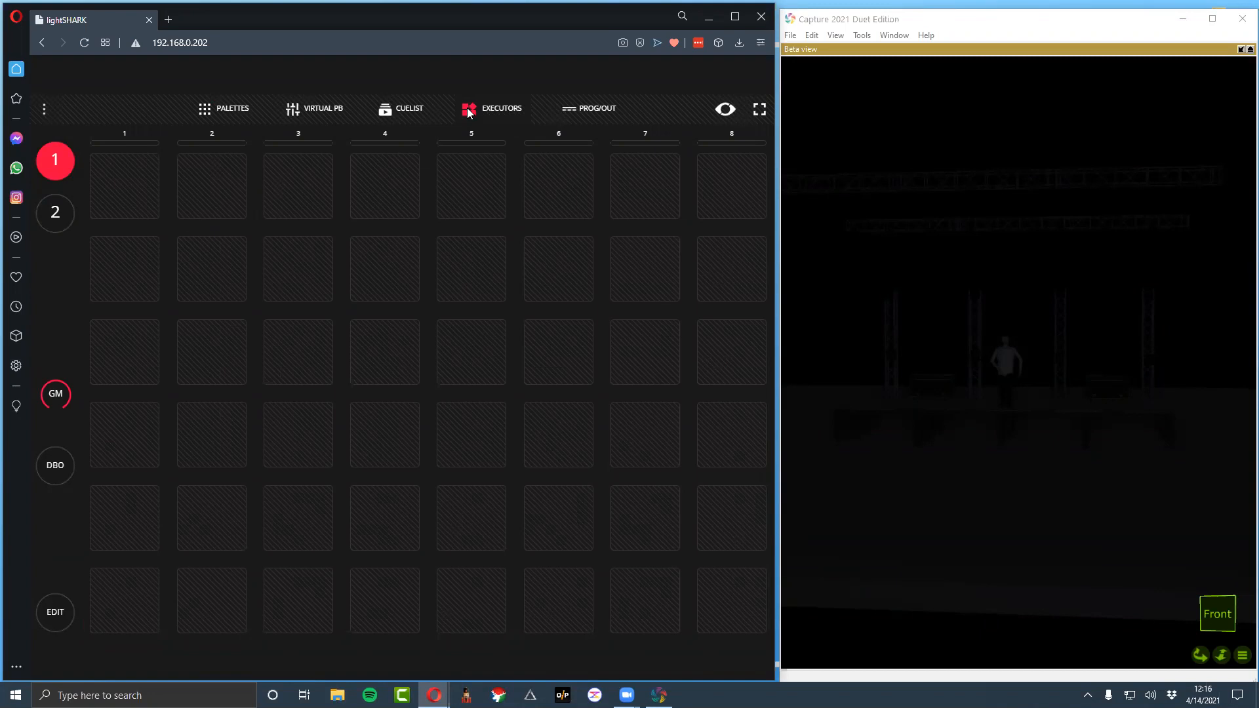
click(294, 106)
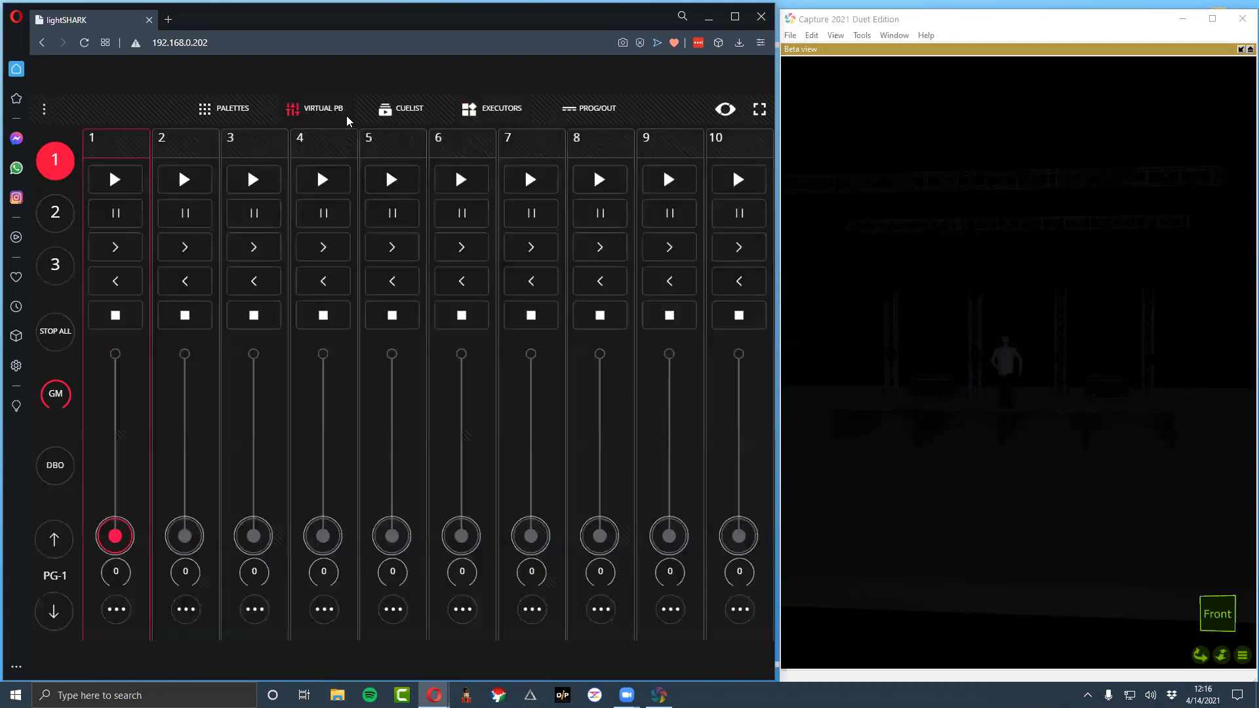
click(515, 104)
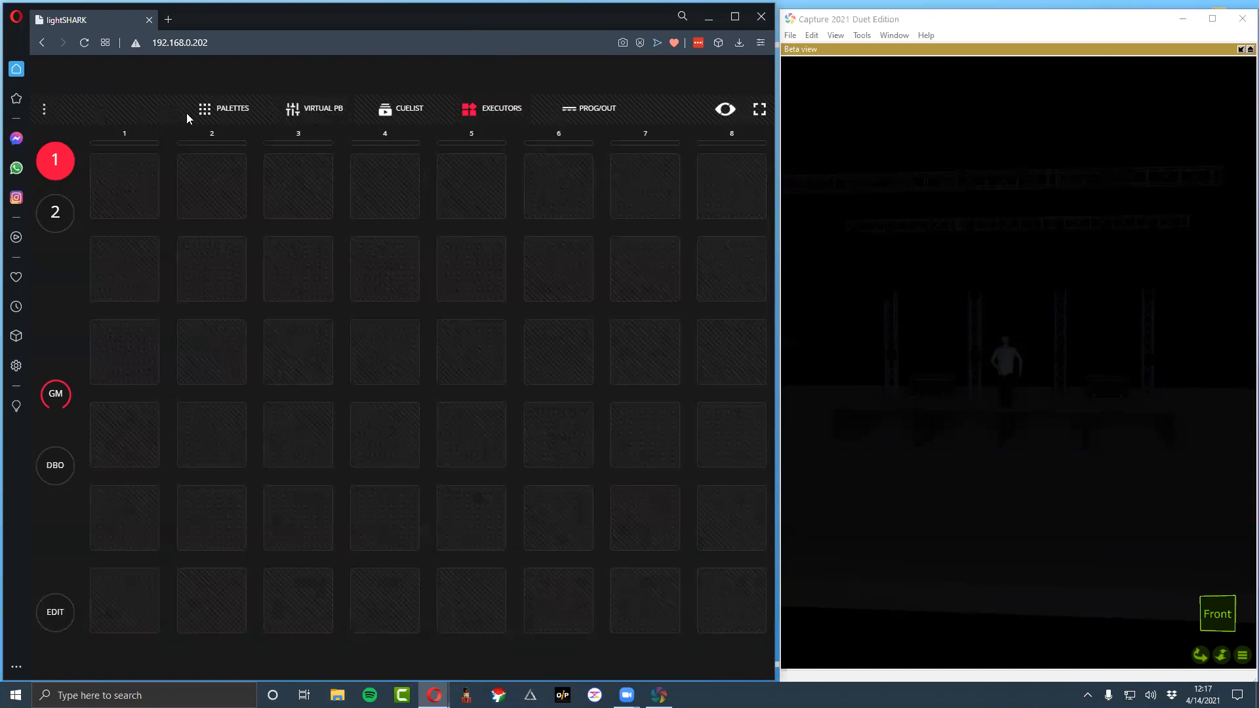
click(225, 118)
click(136, 157)
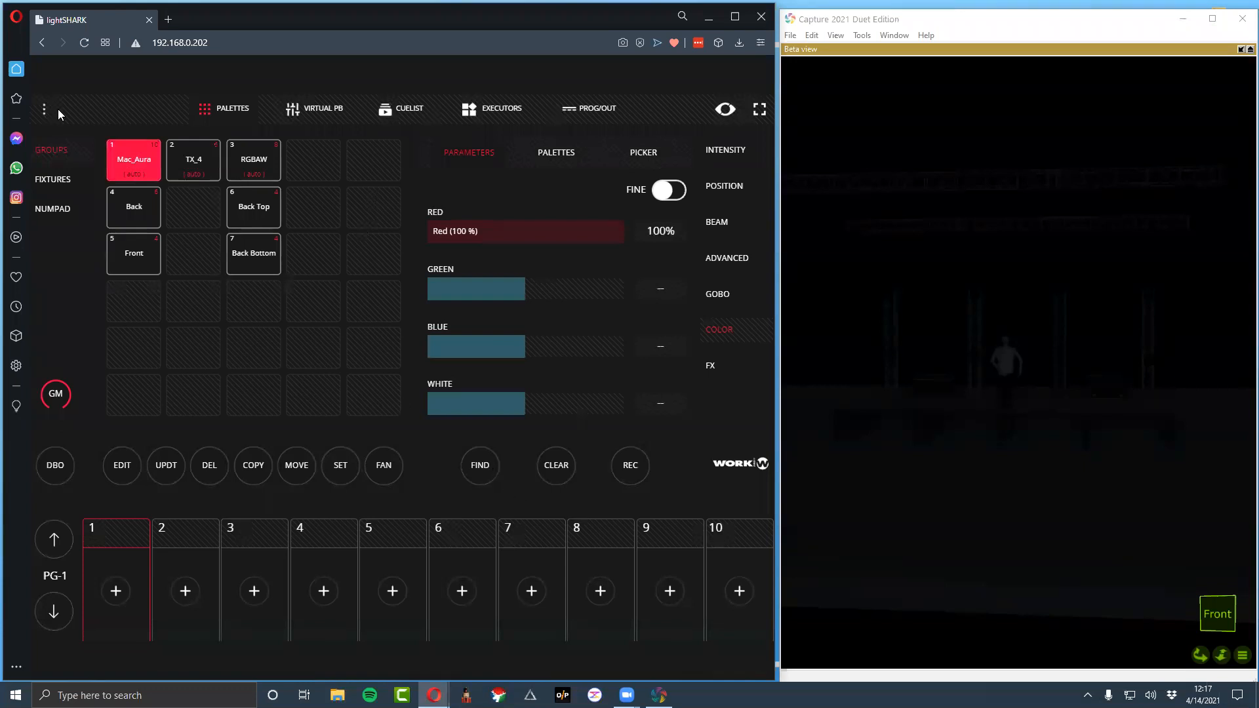
click(133, 207)
click(491, 466)
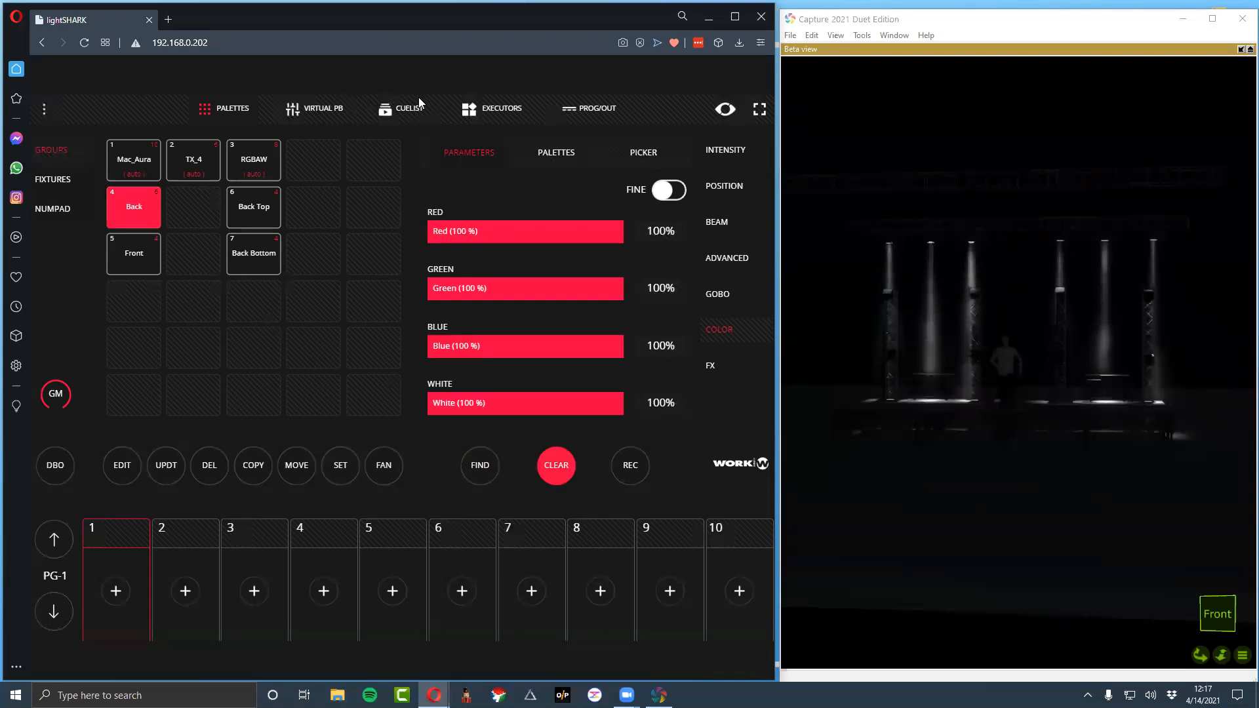
click(556, 466)
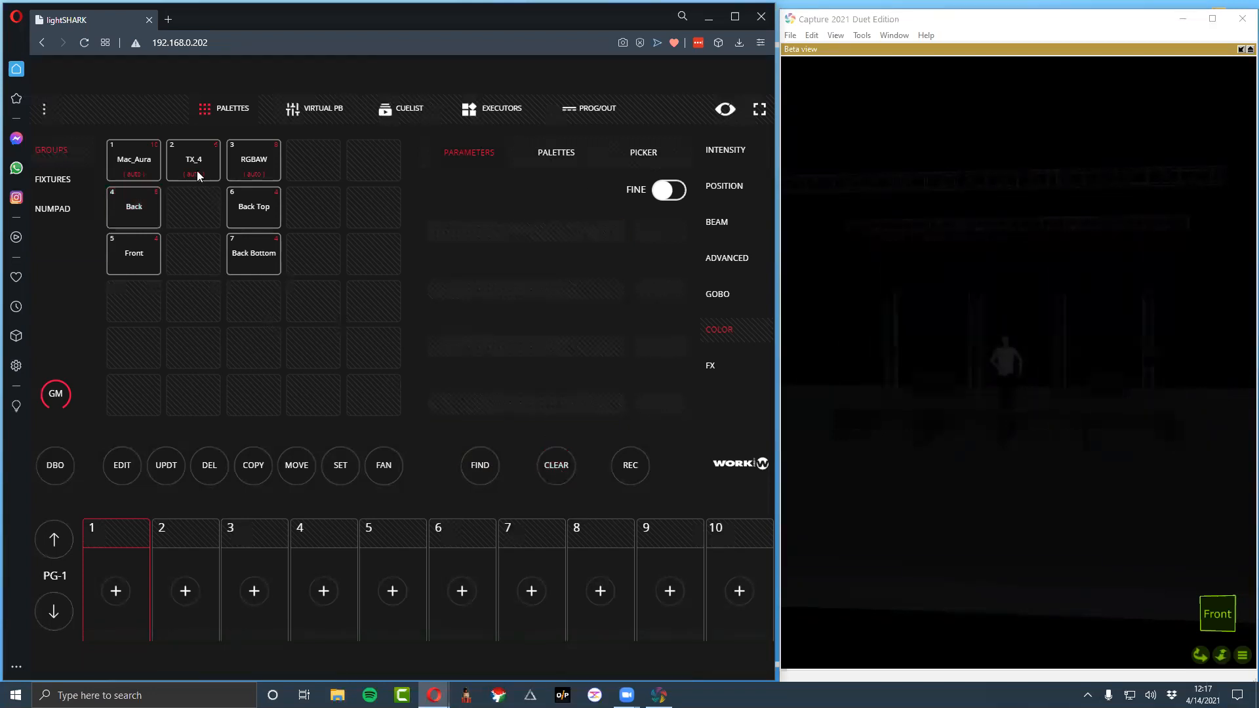
Light the Mac_Aura group with Find, examine its channel values in the programmer output, and clear the programmer
click(145, 171)
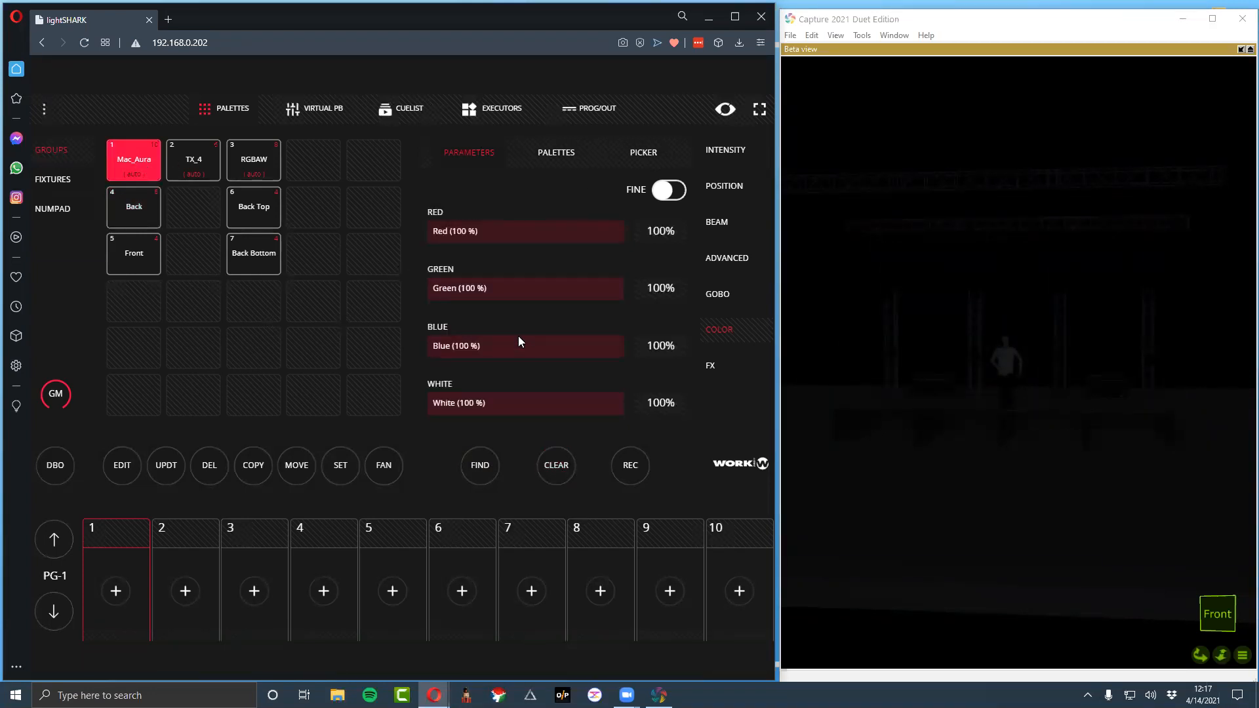
click(472, 463)
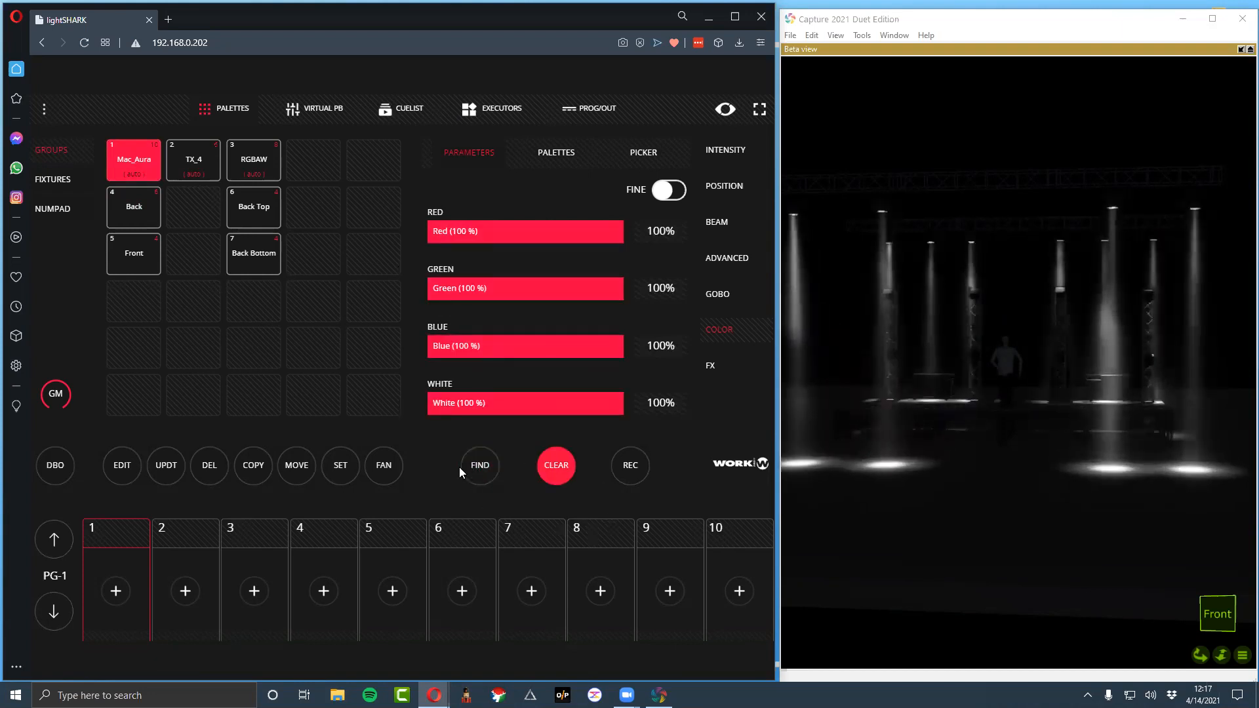
click(561, 106)
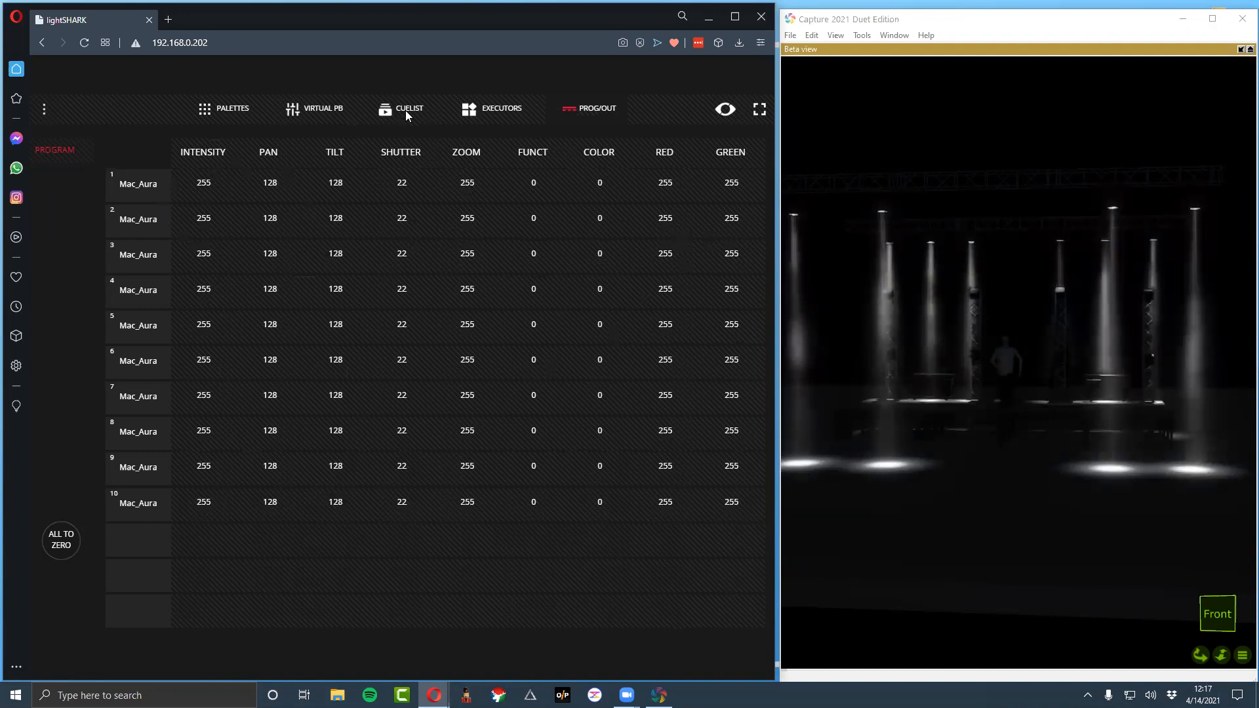
click(219, 111)
click(556, 467)
Set the Mac_Aura group's beam dimmer to 100% and its strobe to Open at 9%
click(129, 163)
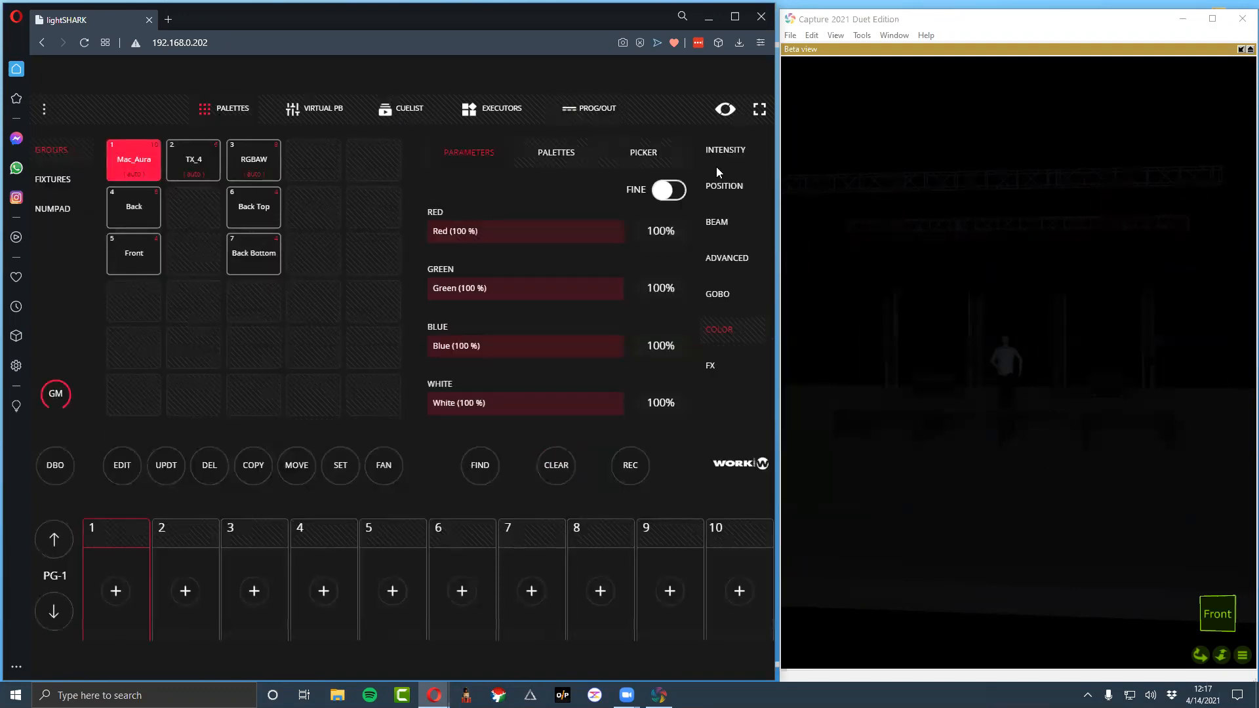
click(725, 152)
drag(454, 230, 664, 234)
click(444, 289)
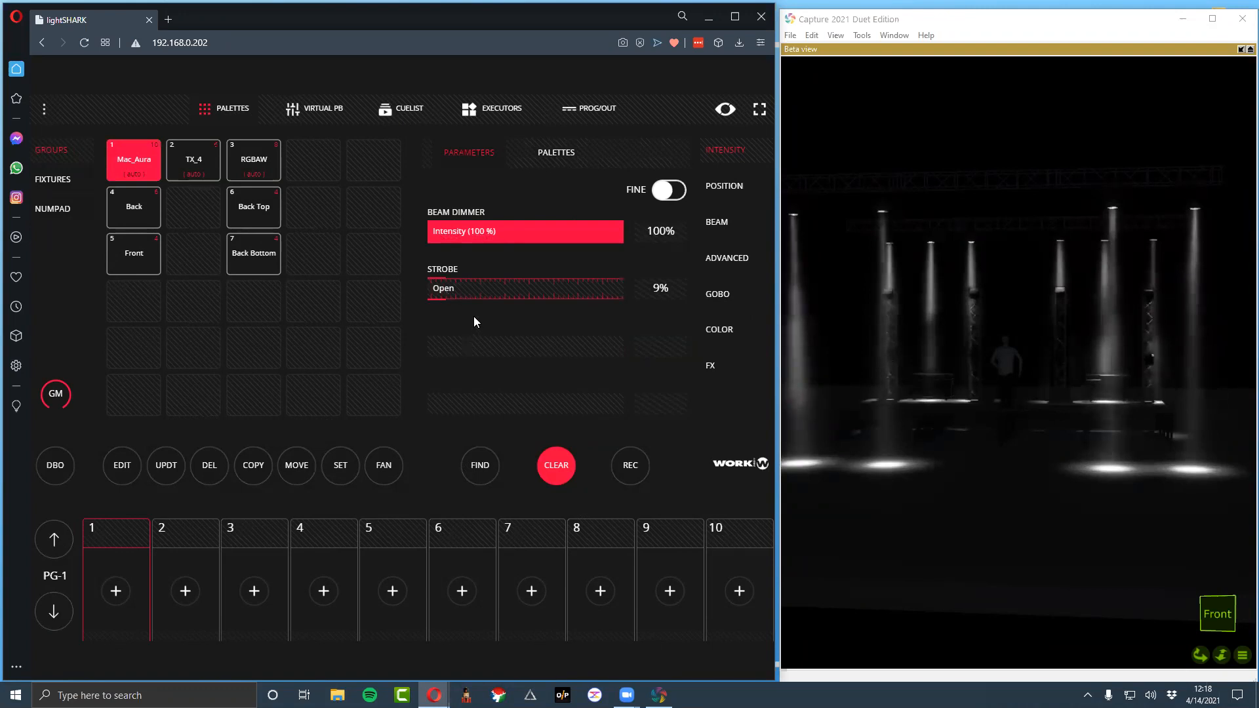
click(437, 270)
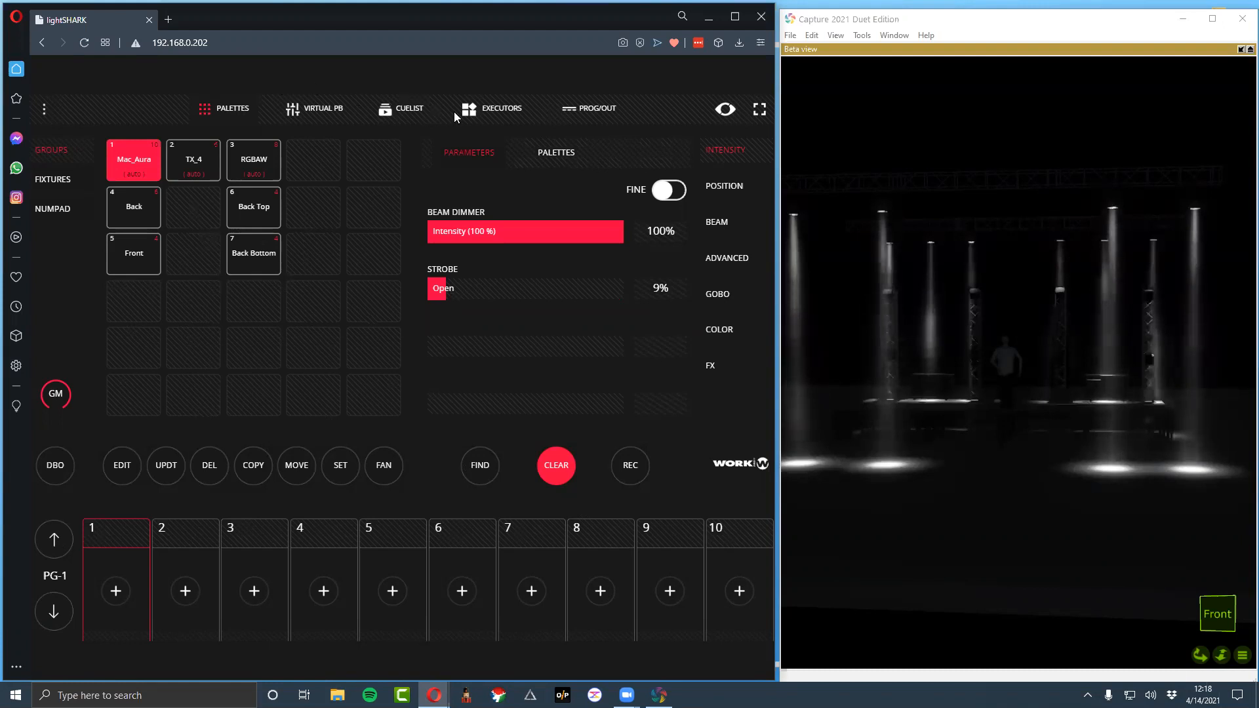
Record the Mac_Aura intensity look to the first executor on page 1 and name it Aura ON
click(480, 110)
click(57, 617)
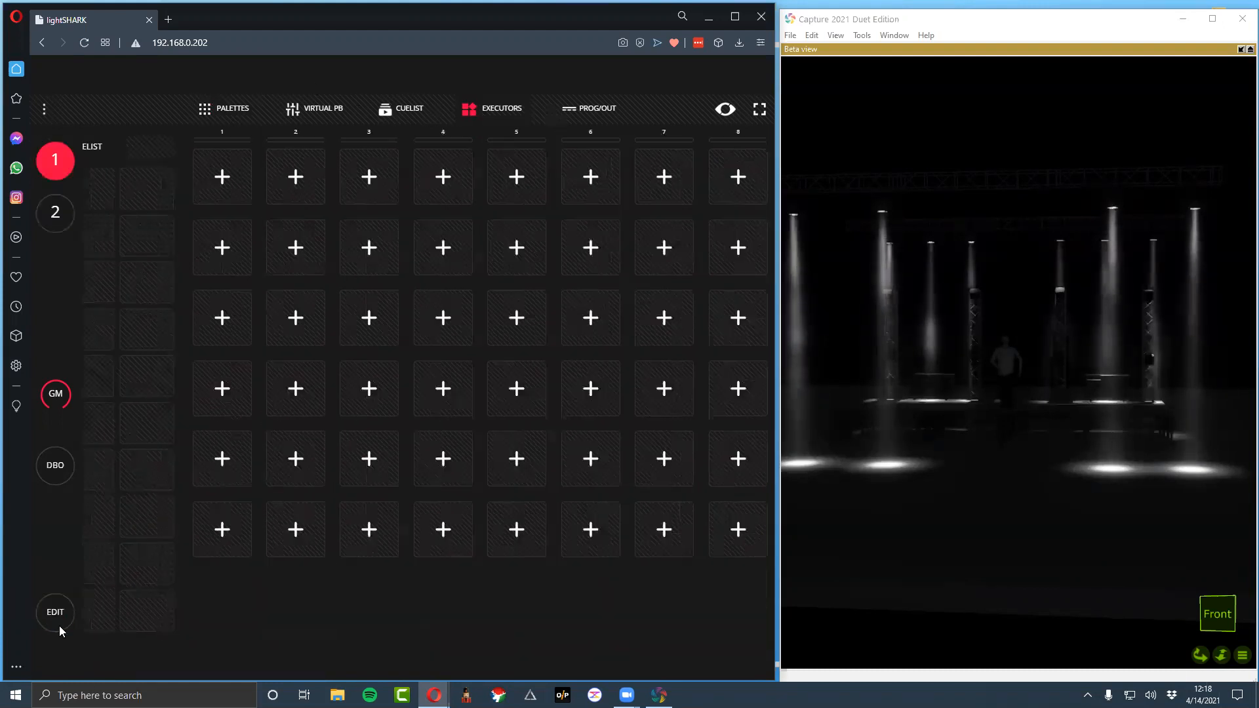
click(642, 598)
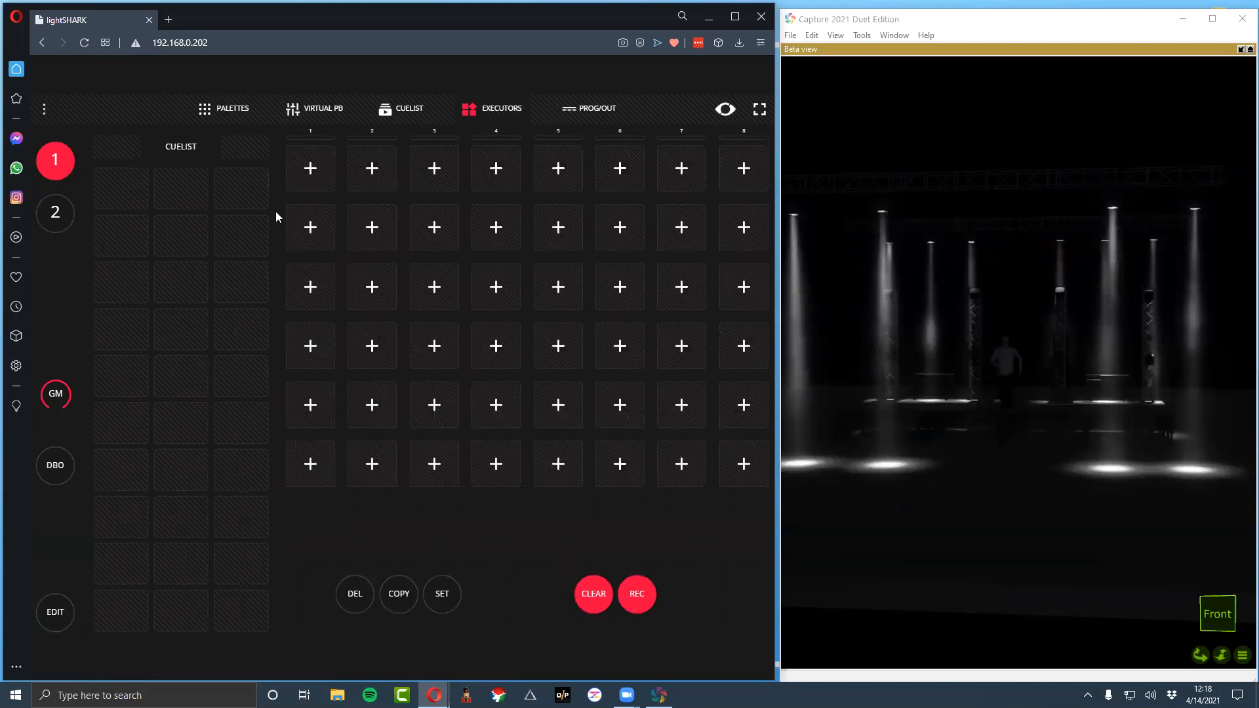
click(309, 173)
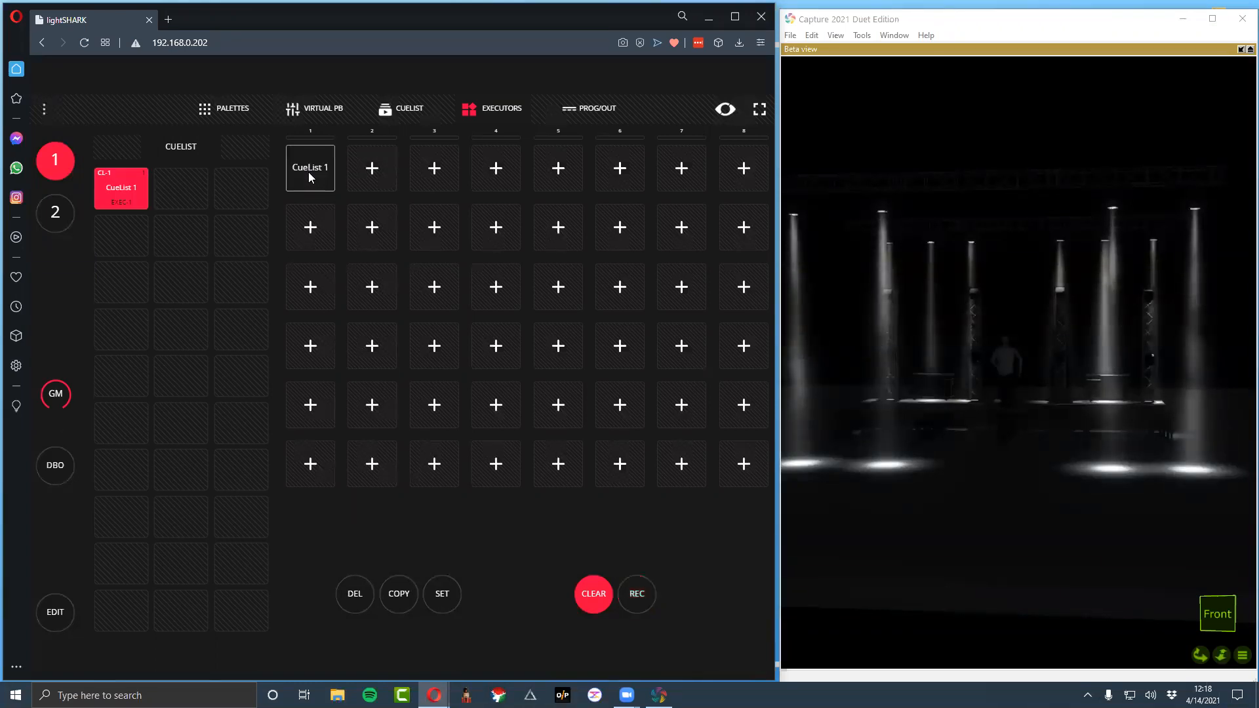
key(ctrl+a)
text(Aura ON)
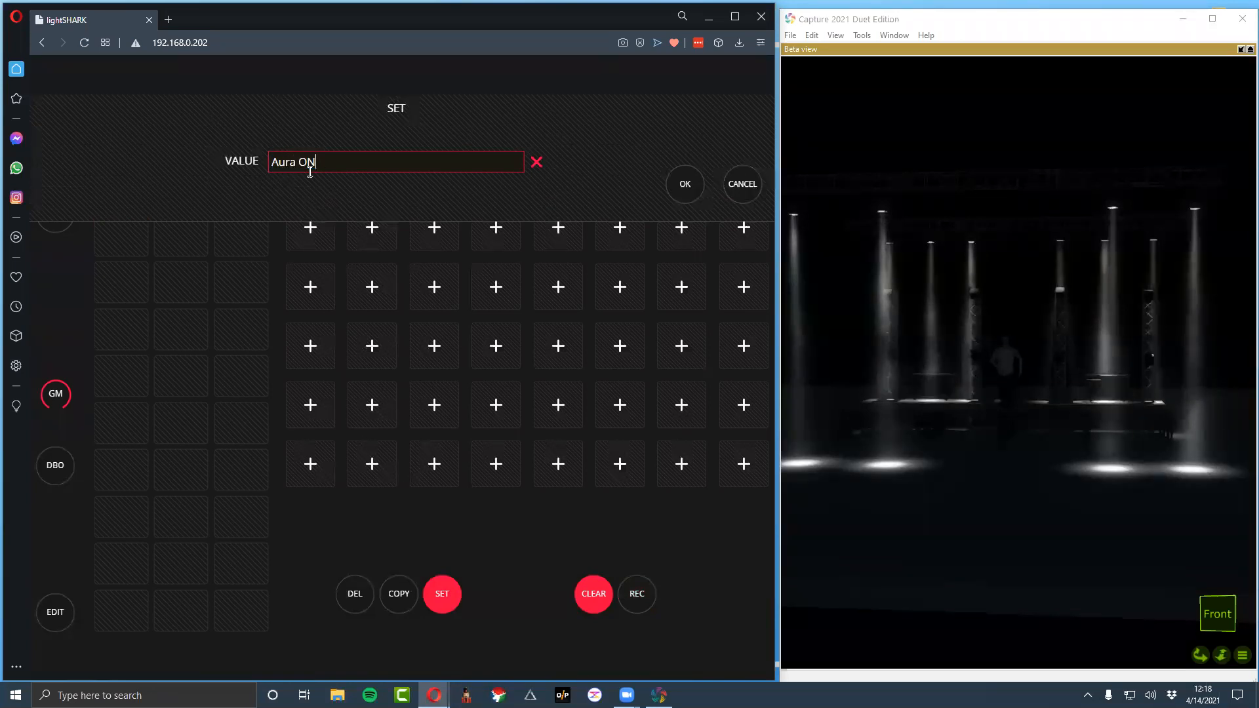
key(Return)
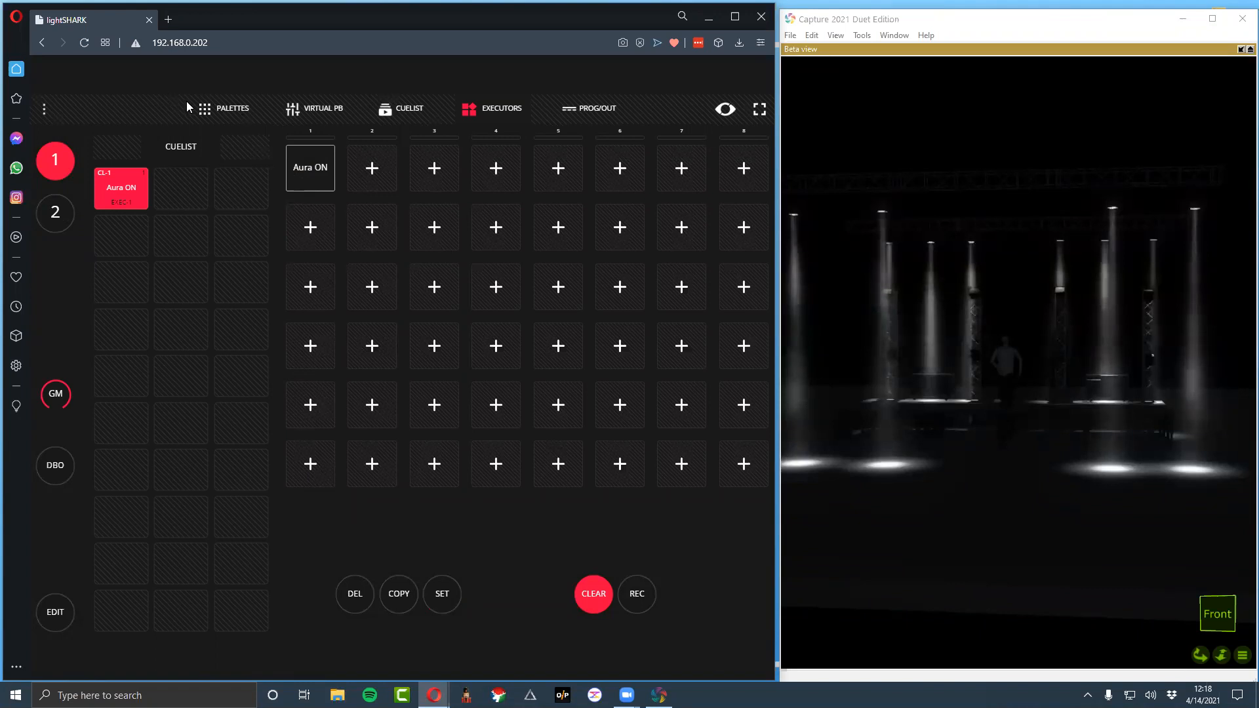
Return to the palettes and clear the Mac_Aura values from the programmer
click(205, 118)
click(137, 173)
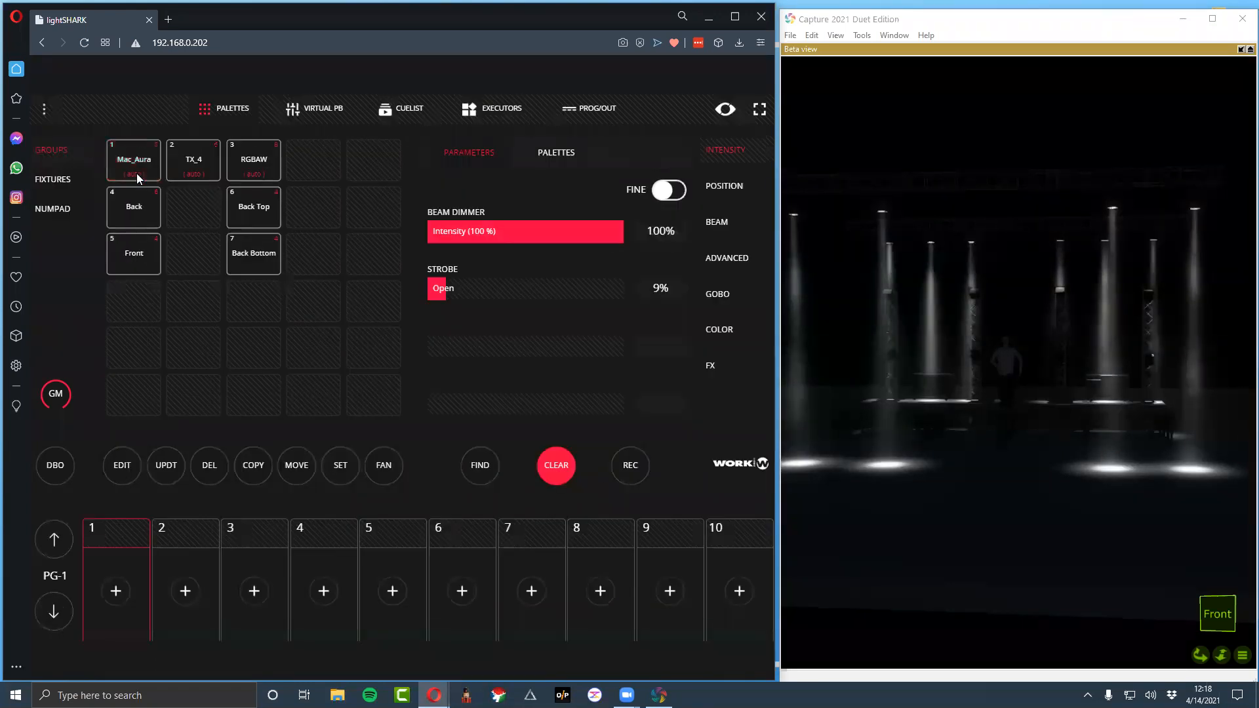
click(192, 164)
click(553, 462)
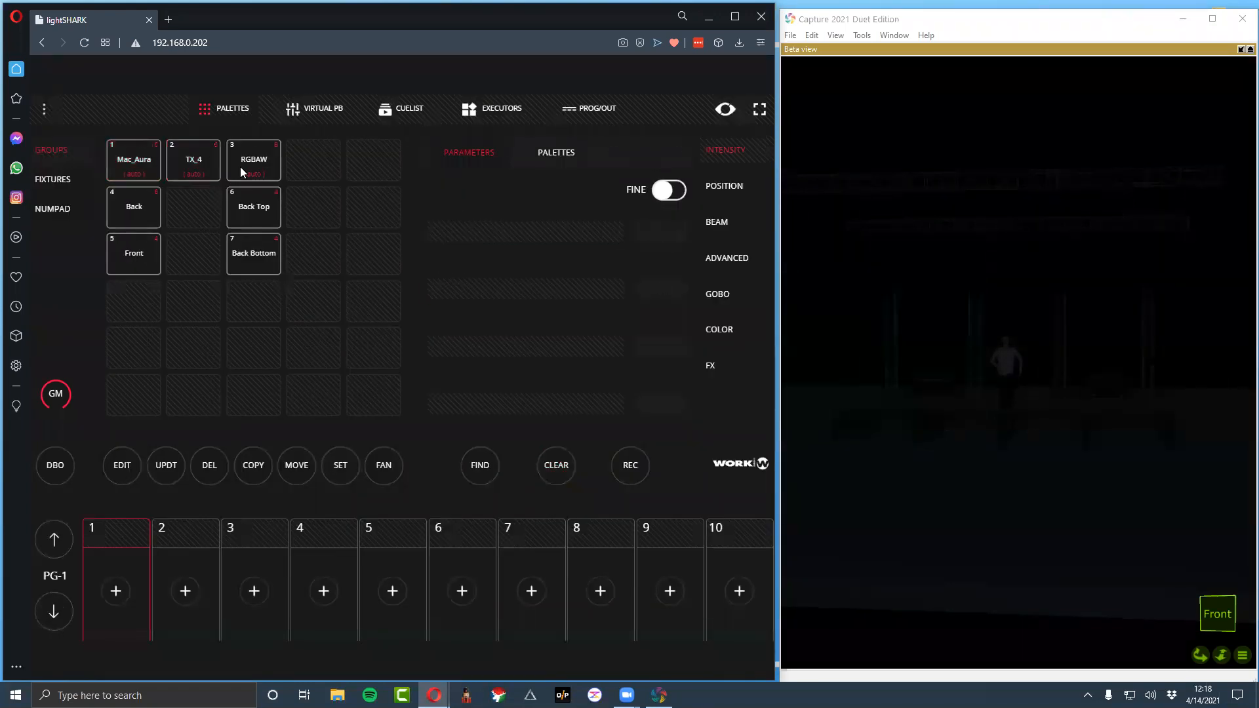
Light the TX_4 group with Find, clear the programmer, and light the Front group with Find
click(483, 465)
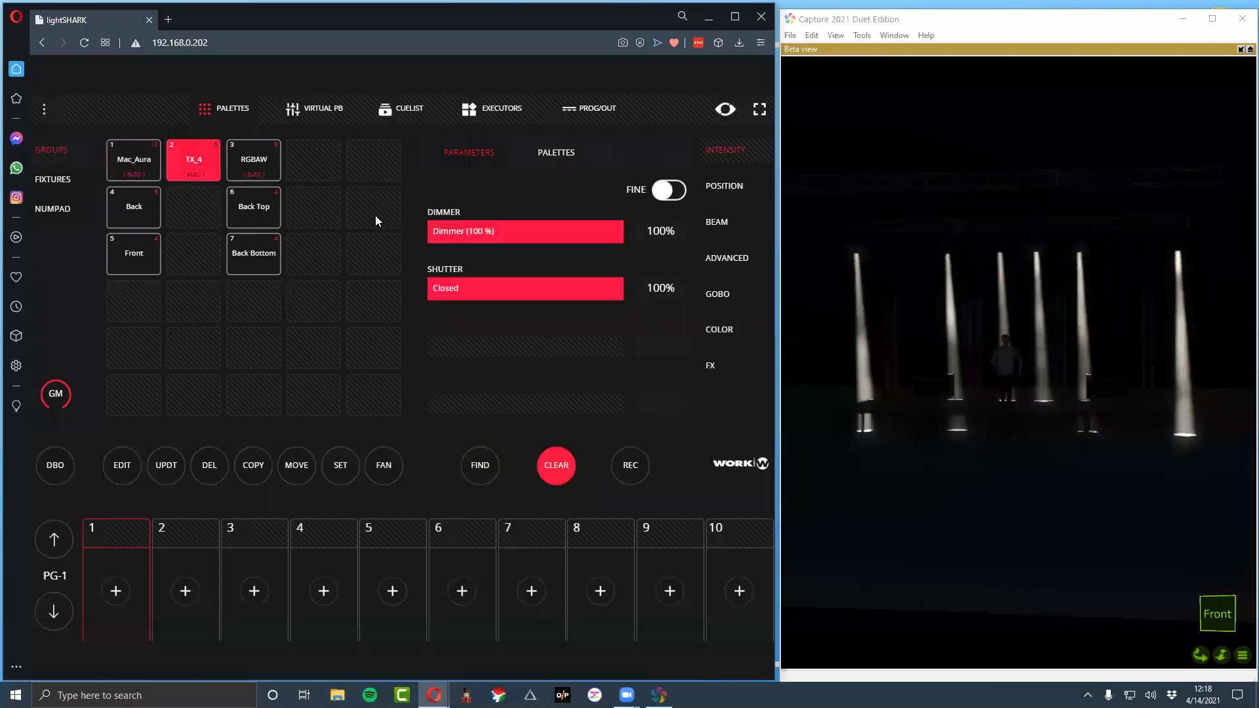
click(555, 466)
click(139, 269)
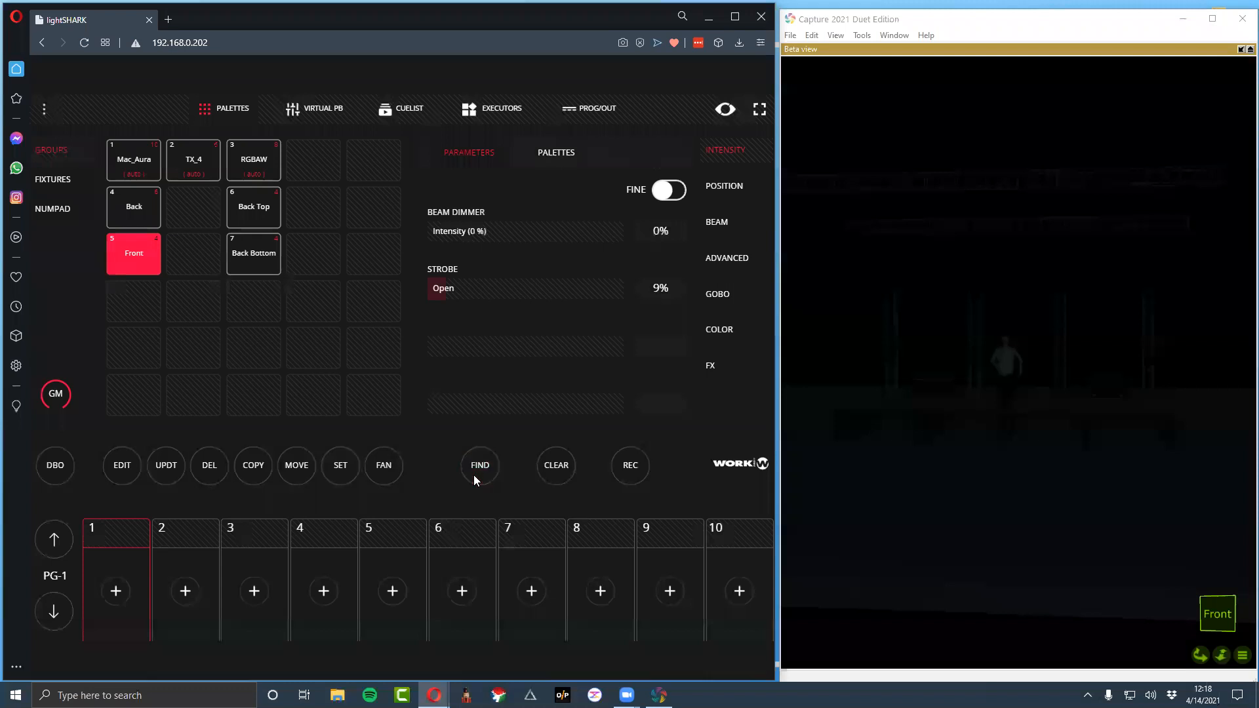
click(477, 467)
Record the Front group's Find look to the executor directly below Aura ON and name it Front ON
click(410, 119)
click(488, 110)
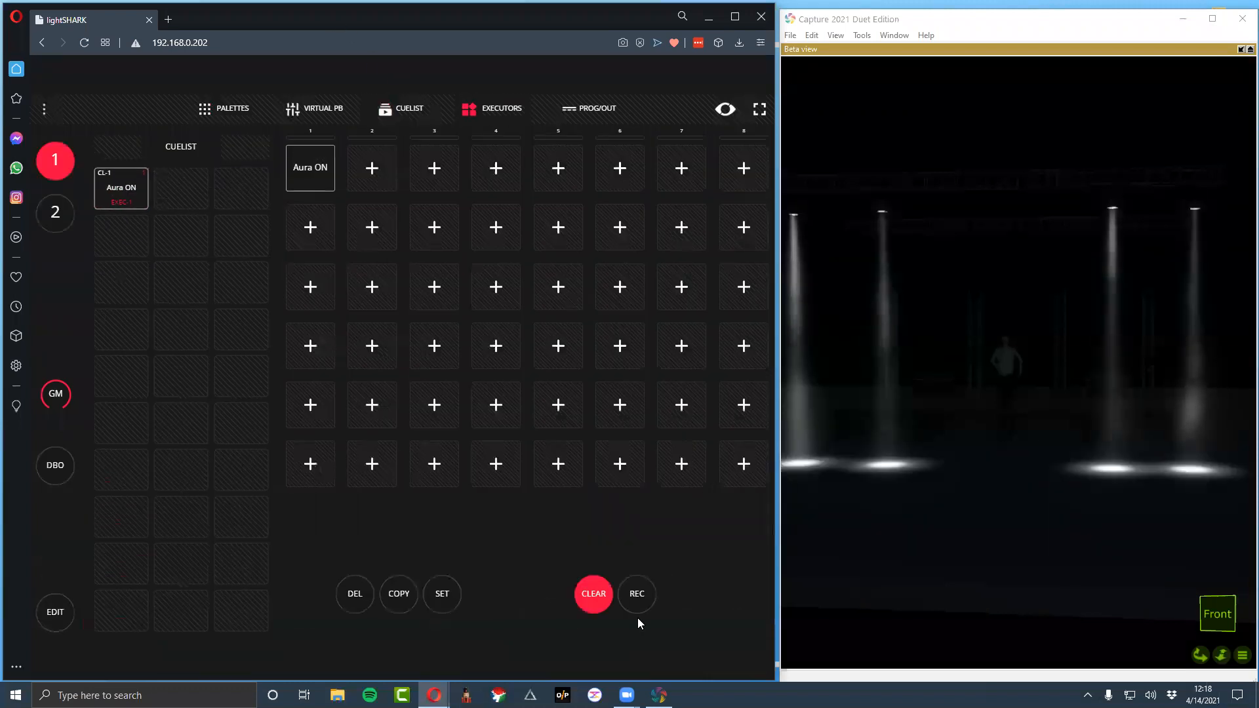
click(638, 596)
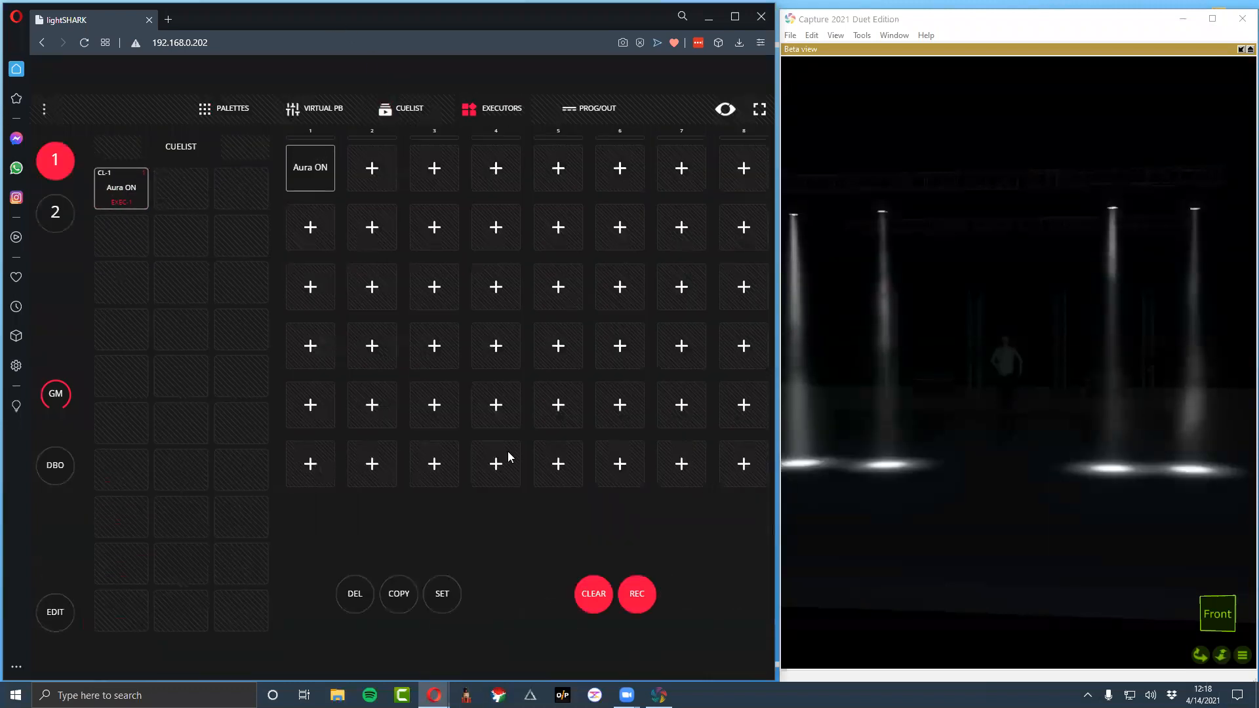
click(310, 227)
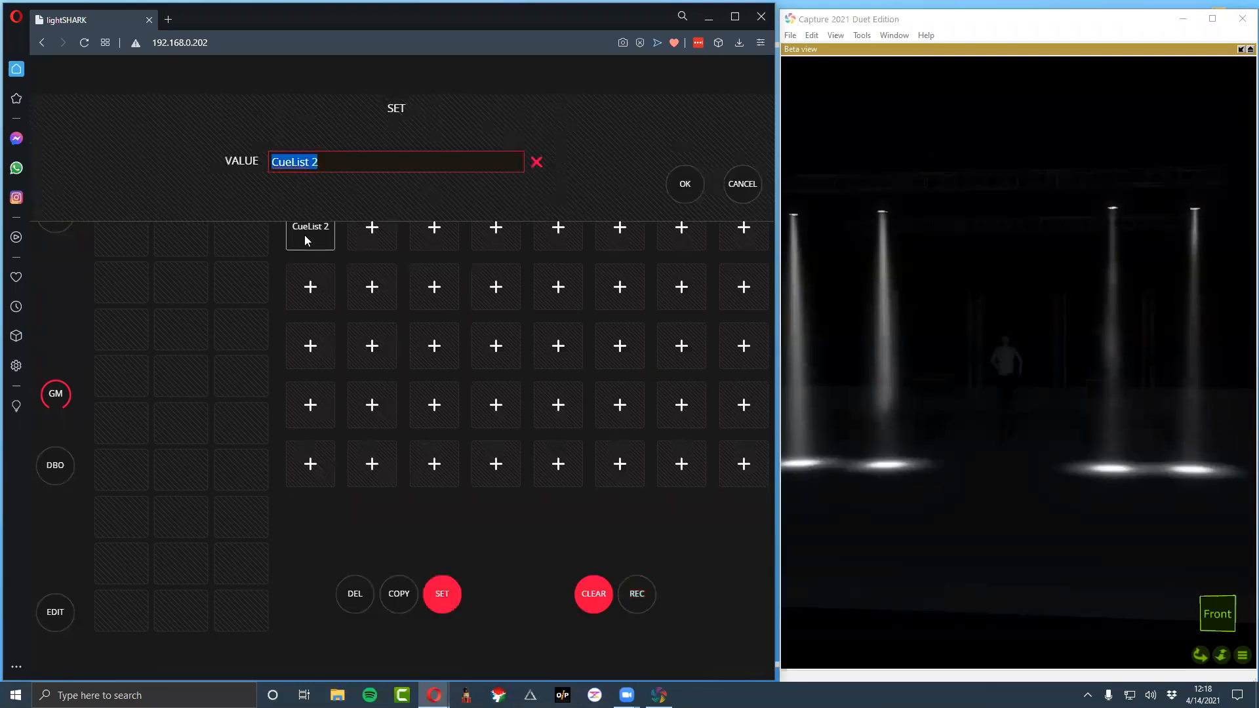
text(Front O)
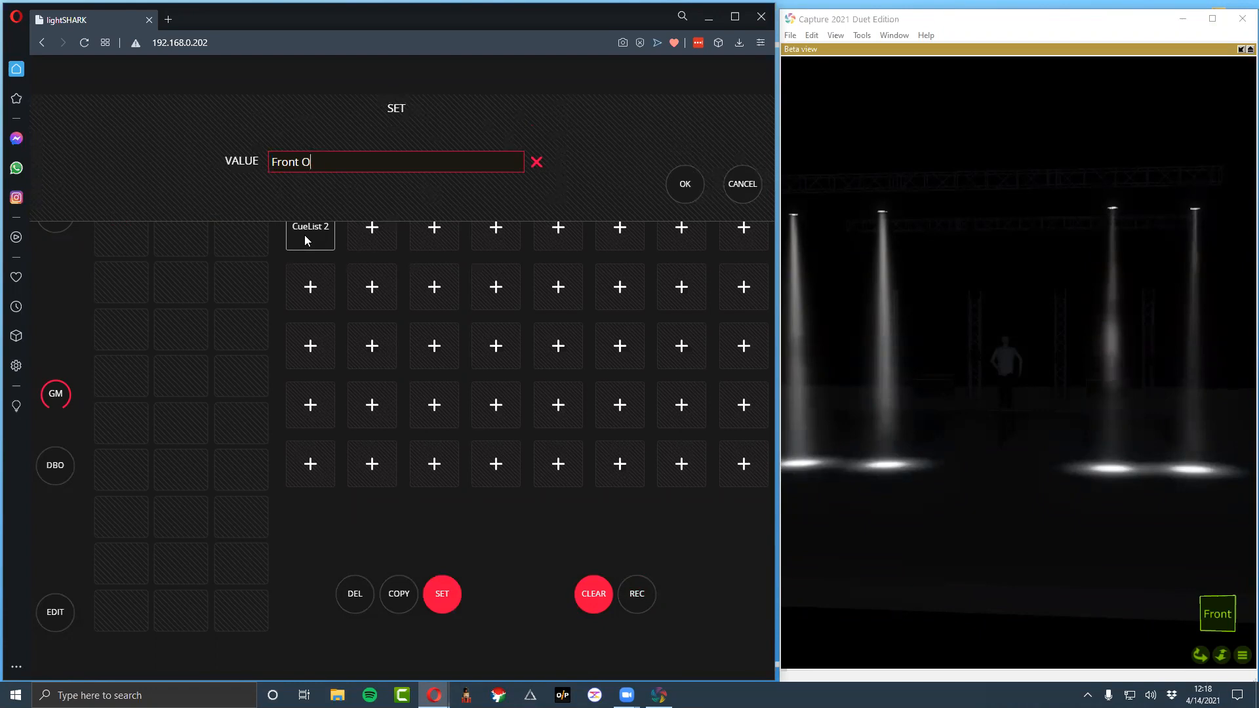
text(N)
key(Return)
Clear the programmer and delete the Front ON executor below Aura ON on page 1
click(244, 107)
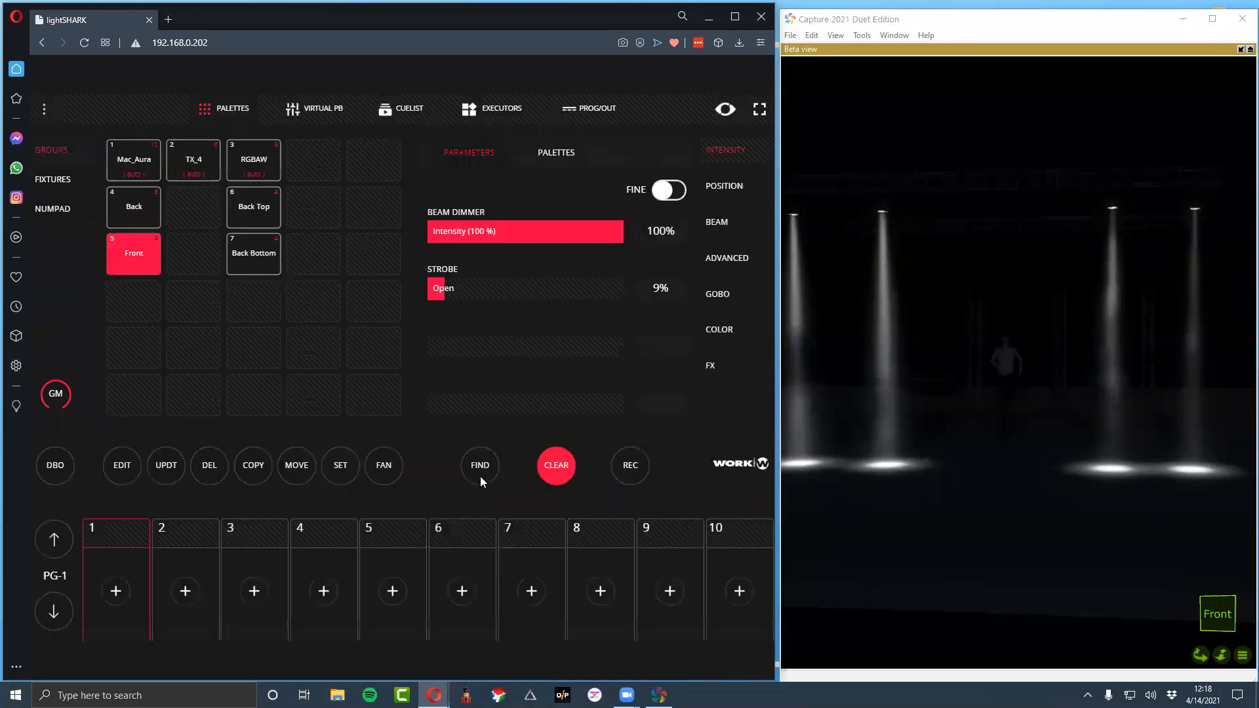
click(549, 479)
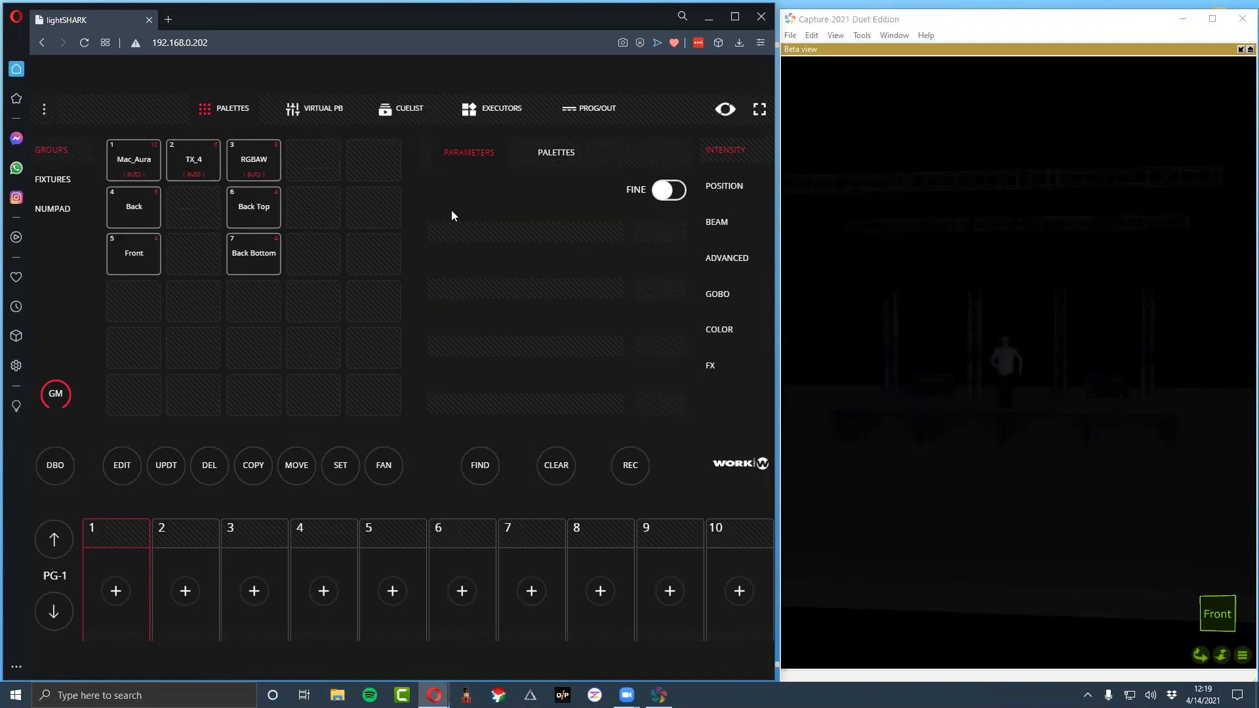
click(406, 109)
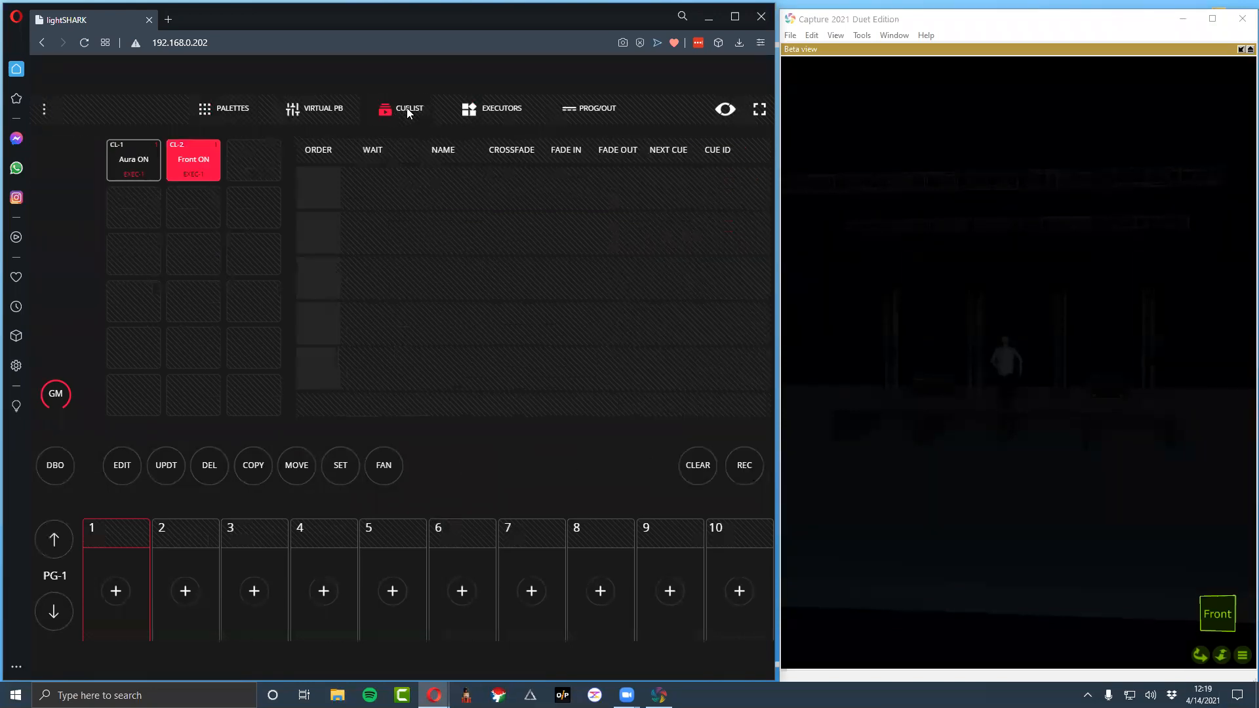
click(467, 111)
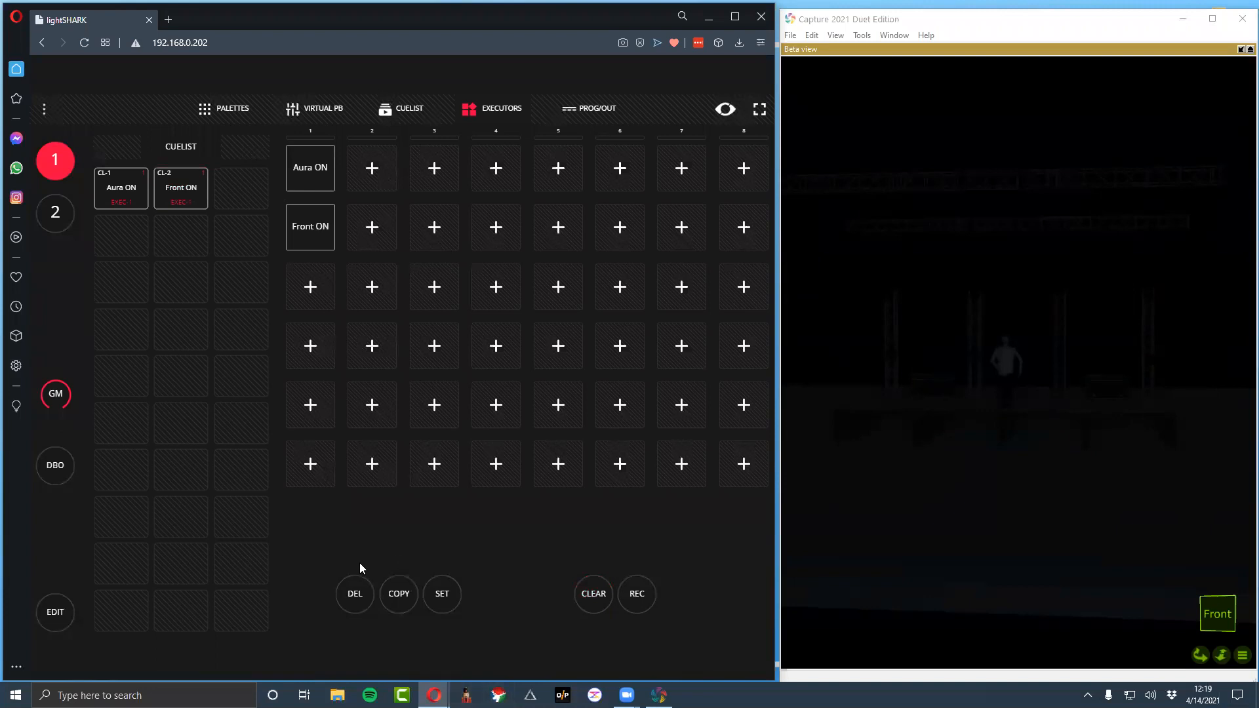
click(364, 594)
click(303, 228)
Set the Front group's beam dimmer to 100% and its strobe to Open at 9%
click(222, 100)
click(146, 252)
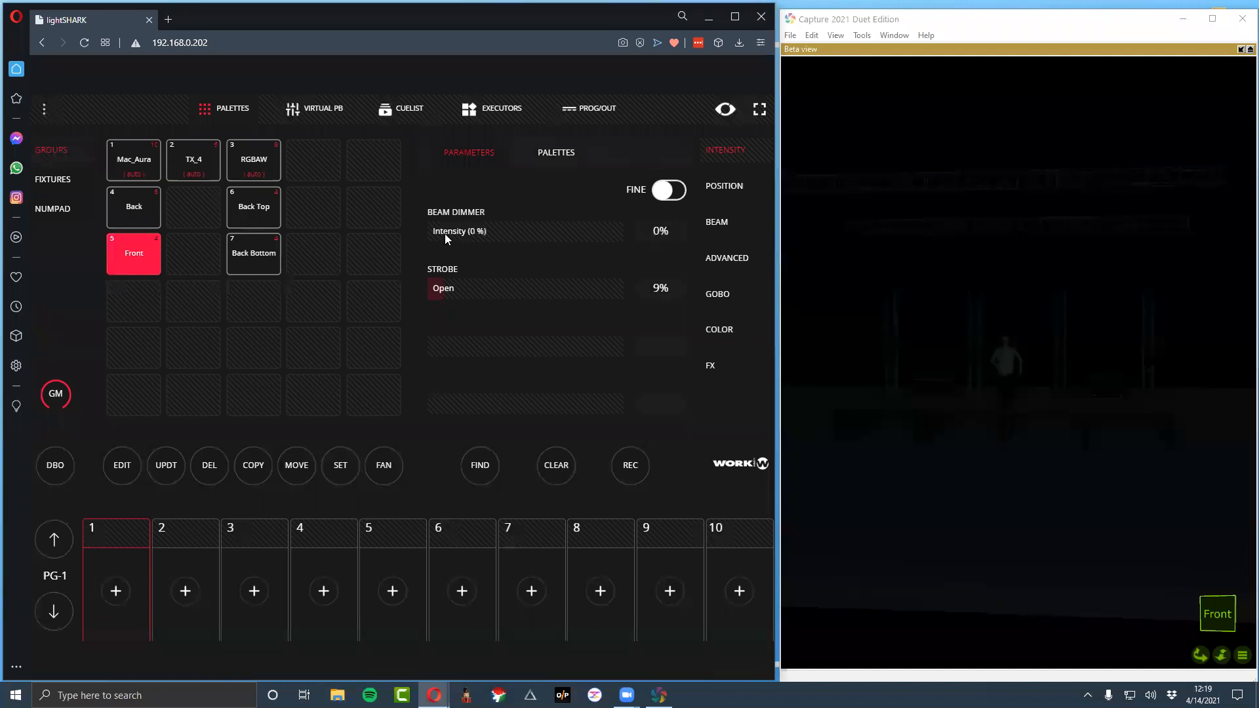
drag(446, 238, 548, 244)
click(451, 291)
drag(451, 291, 454, 294)
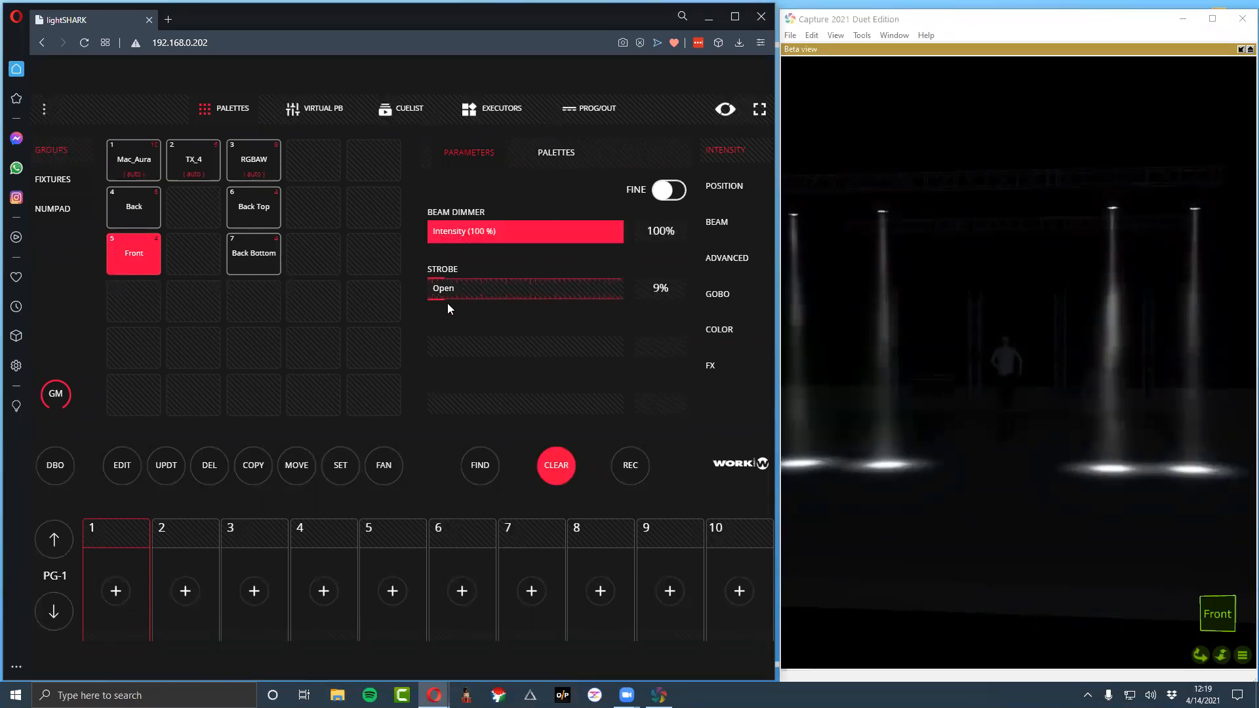
Record the Front intensity look to the empty executor below Aura ON and name it Front ON
click(631, 466)
click(396, 109)
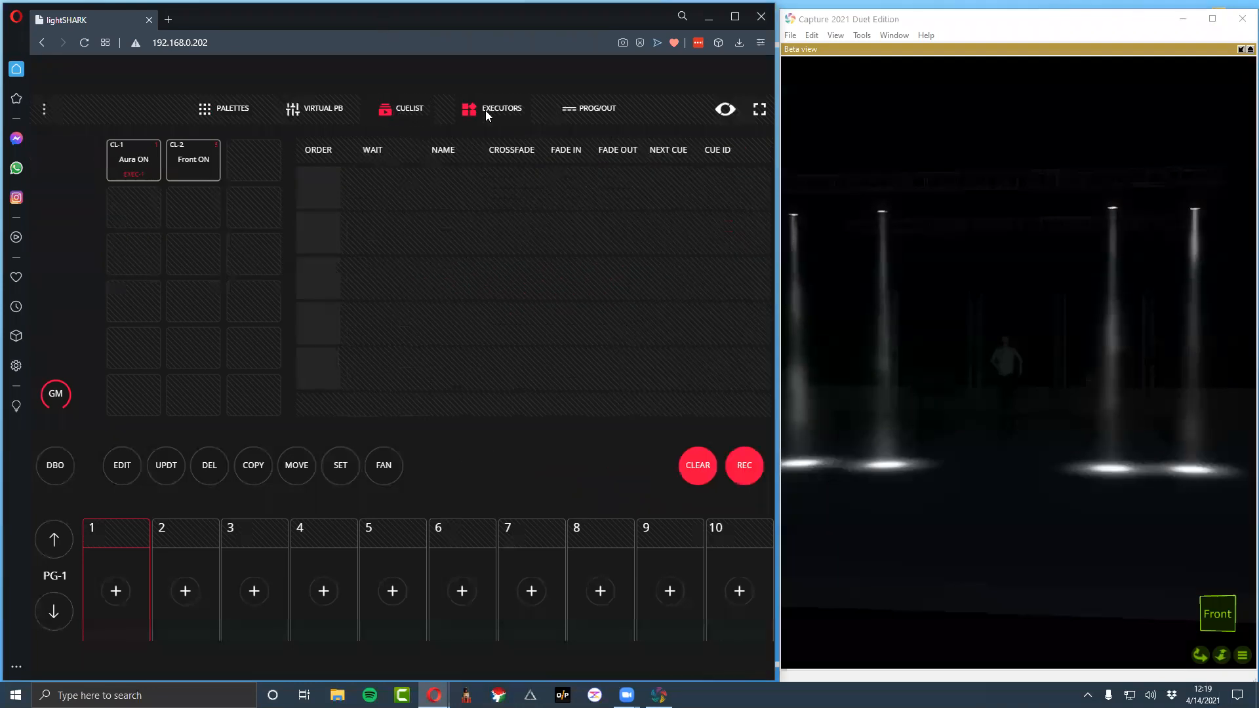
click(486, 110)
click(311, 224)
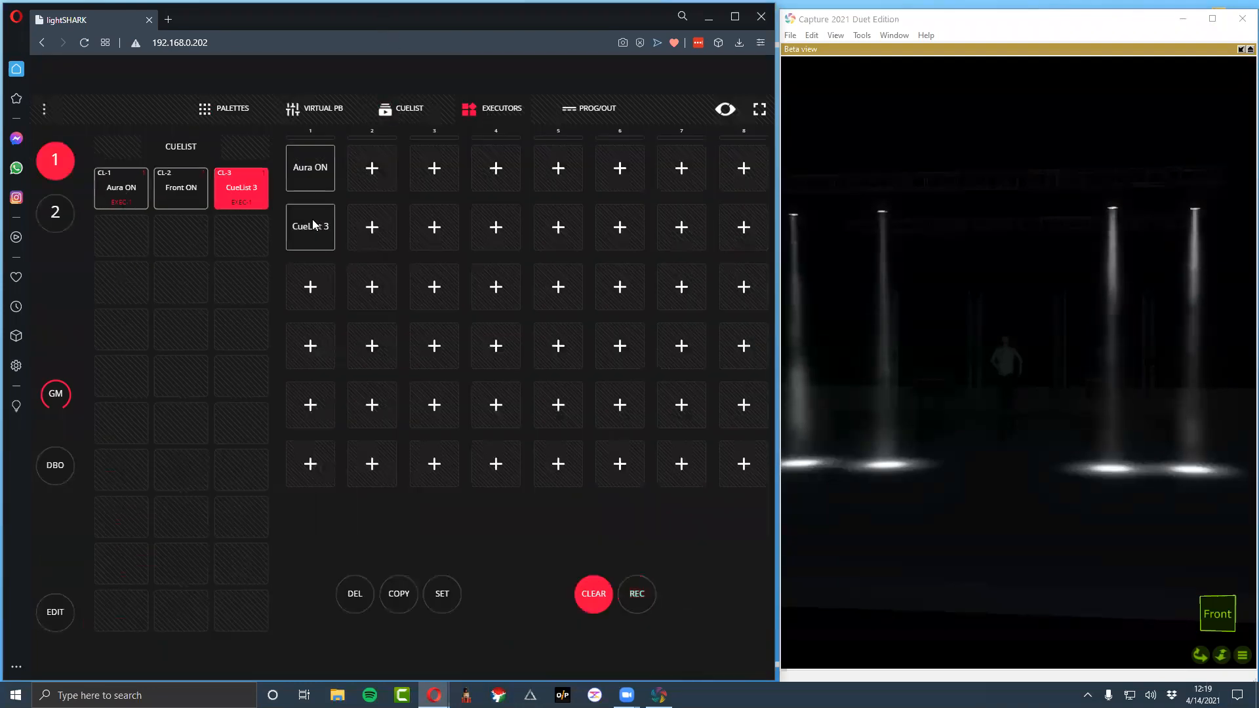
right_click(312, 225)
key(ctrl+a)
text(Front ON)
key(Return)
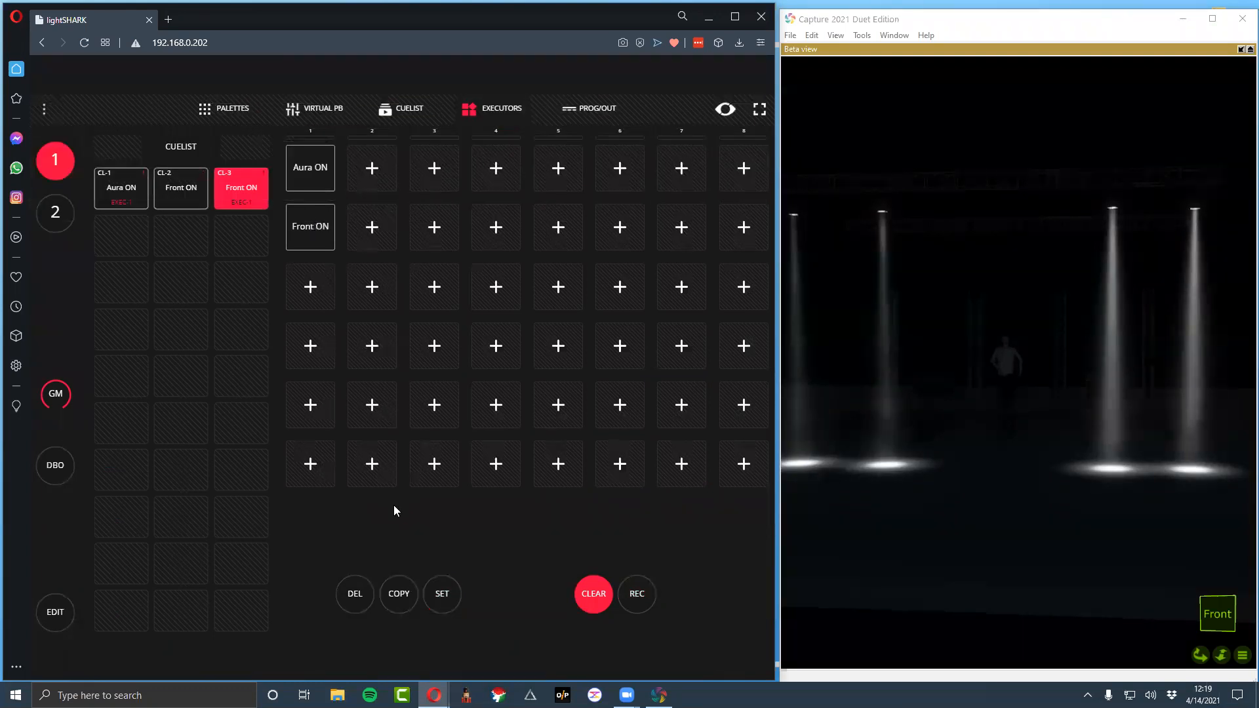
Clear the Front values from the programmer and set the TX_4 group's dimmer to 100%
click(212, 113)
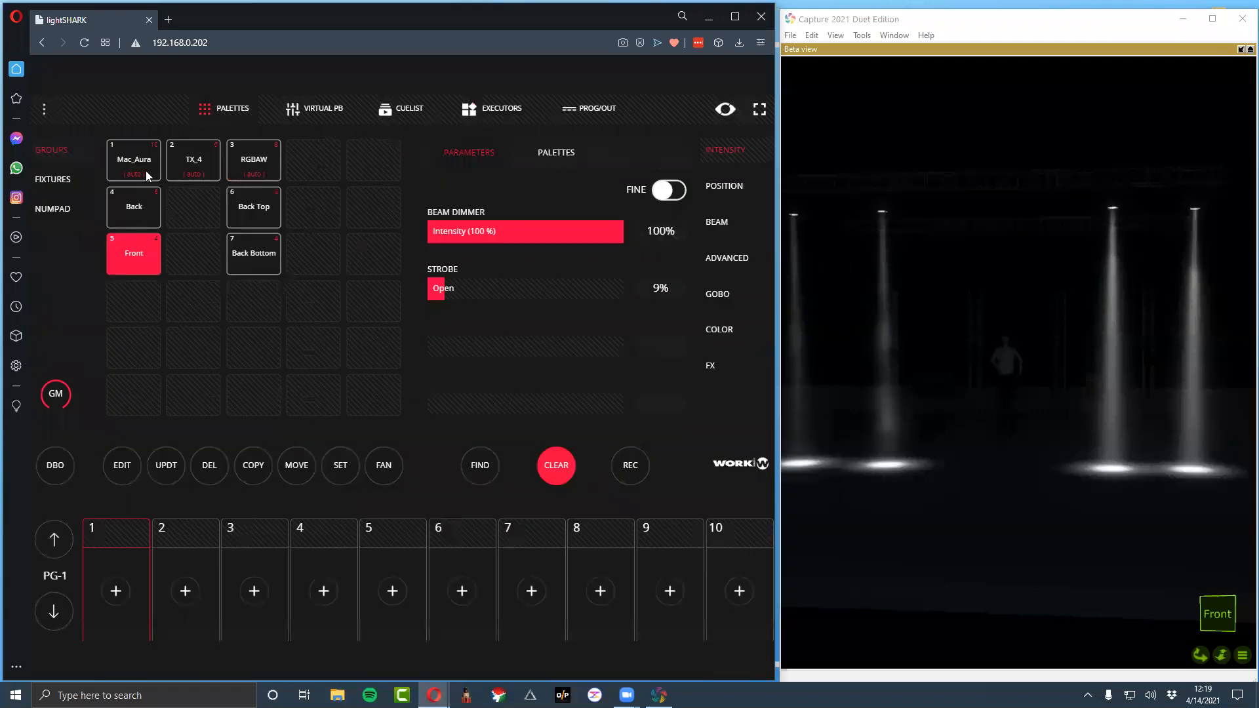
click(194, 174)
click(558, 467)
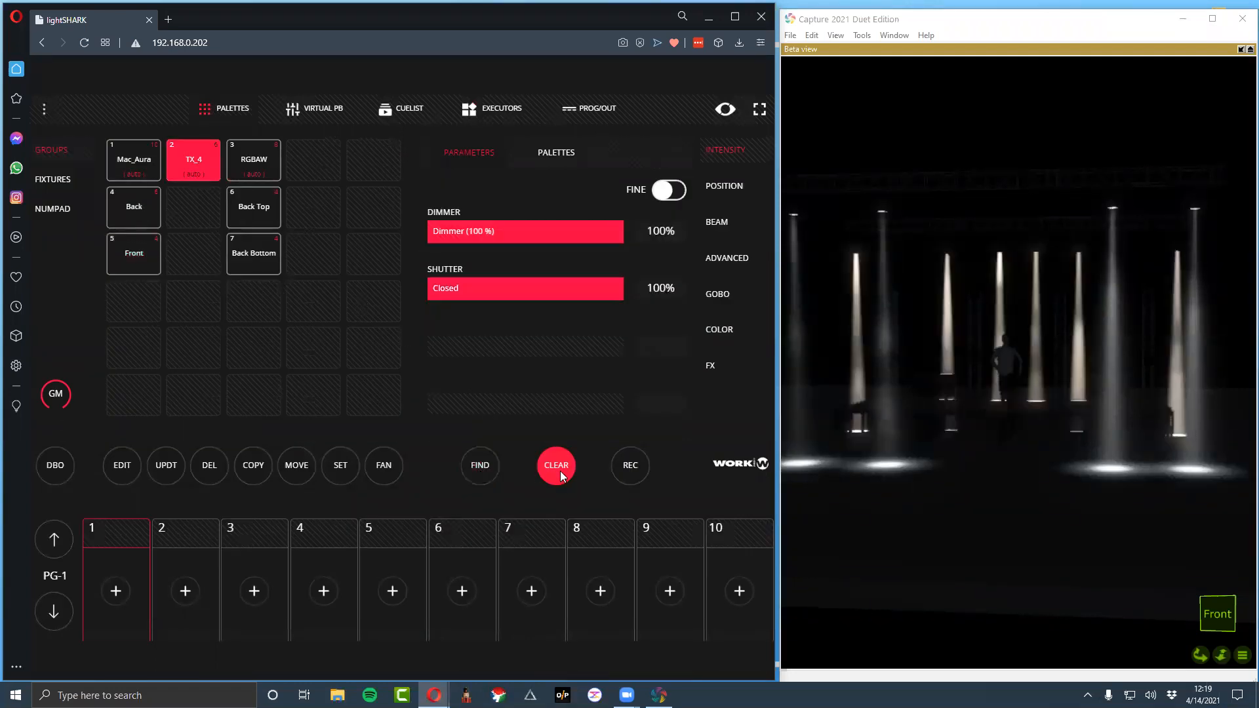
click(192, 160)
drag(488, 231, 554, 229)
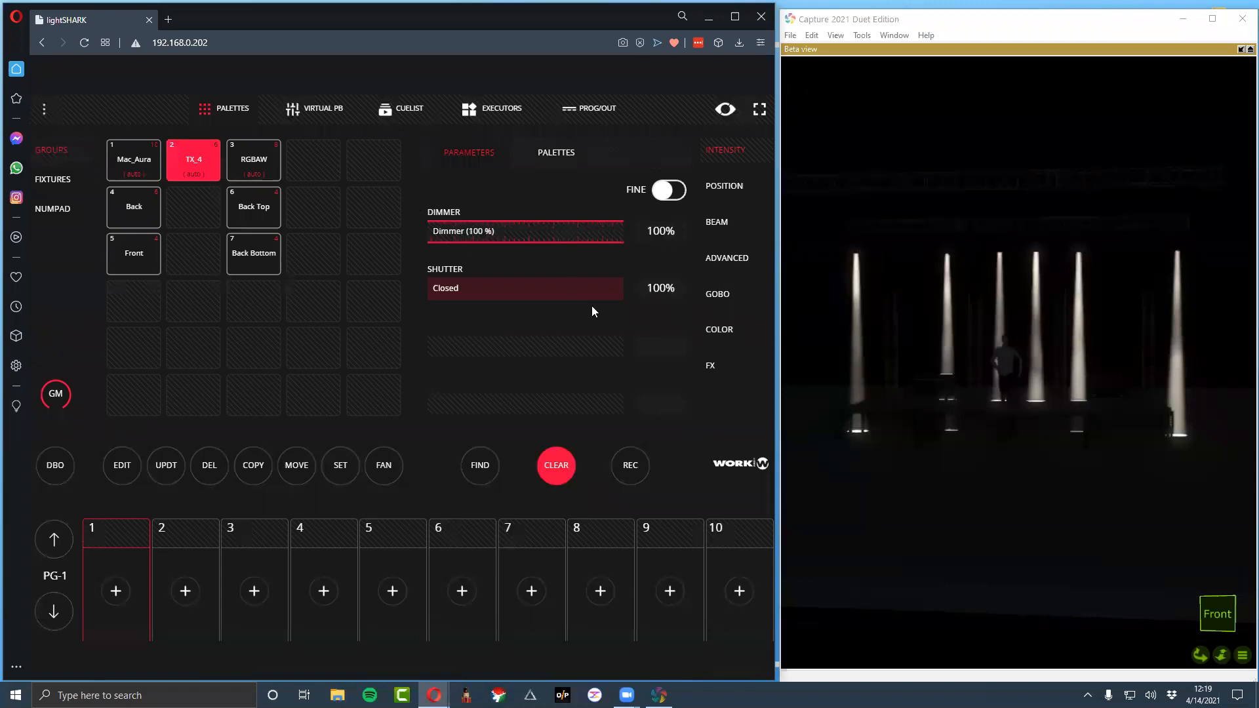
Record the TX_4 intensity look to the executor below Front ON and name it TX5
click(416, 115)
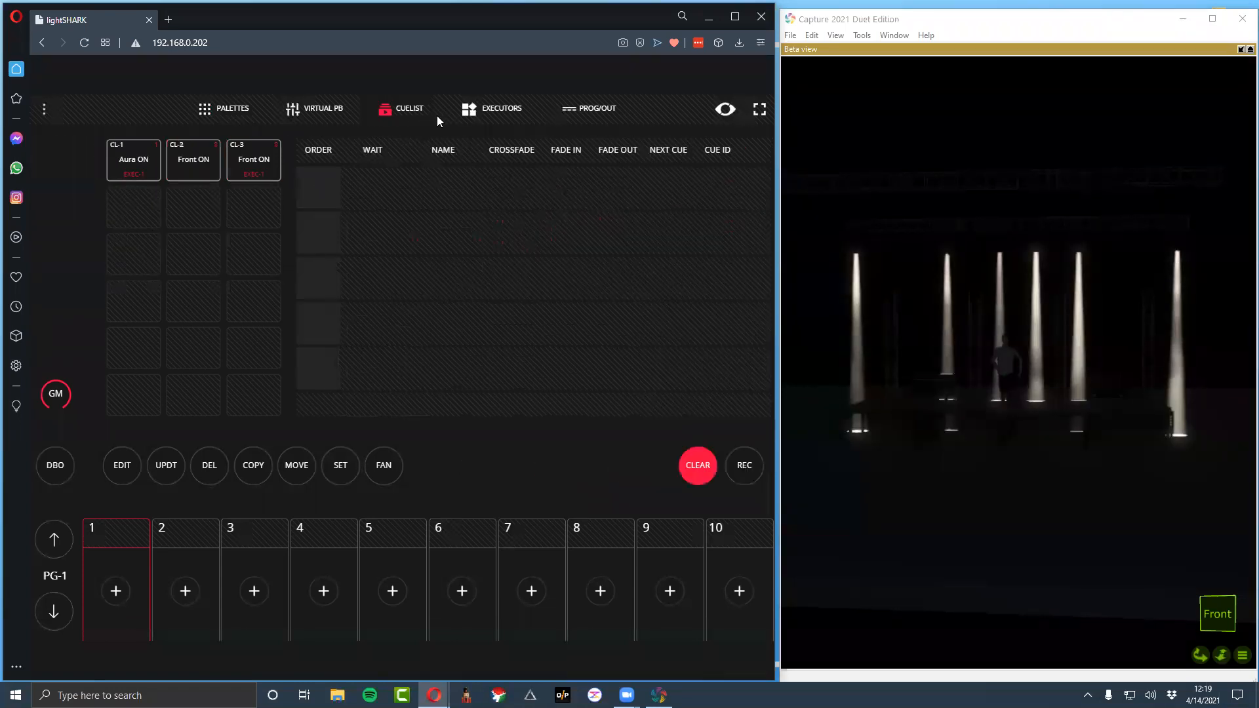
click(492, 109)
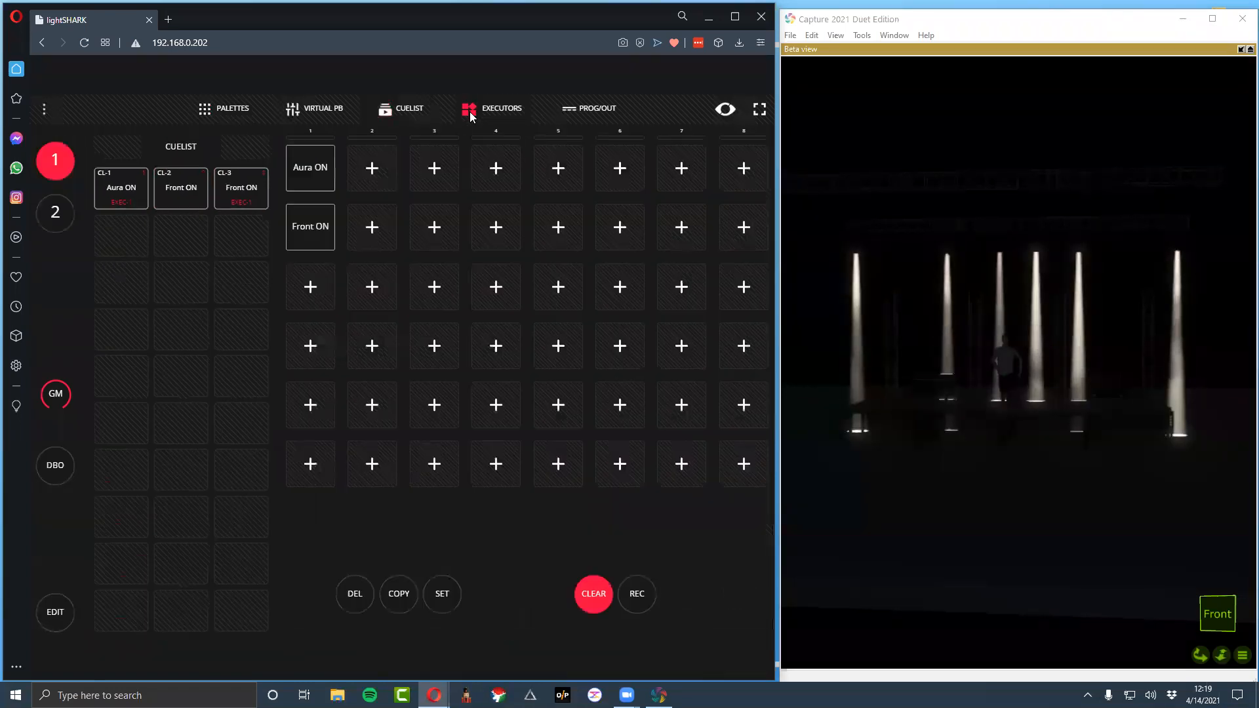
click(310, 288)
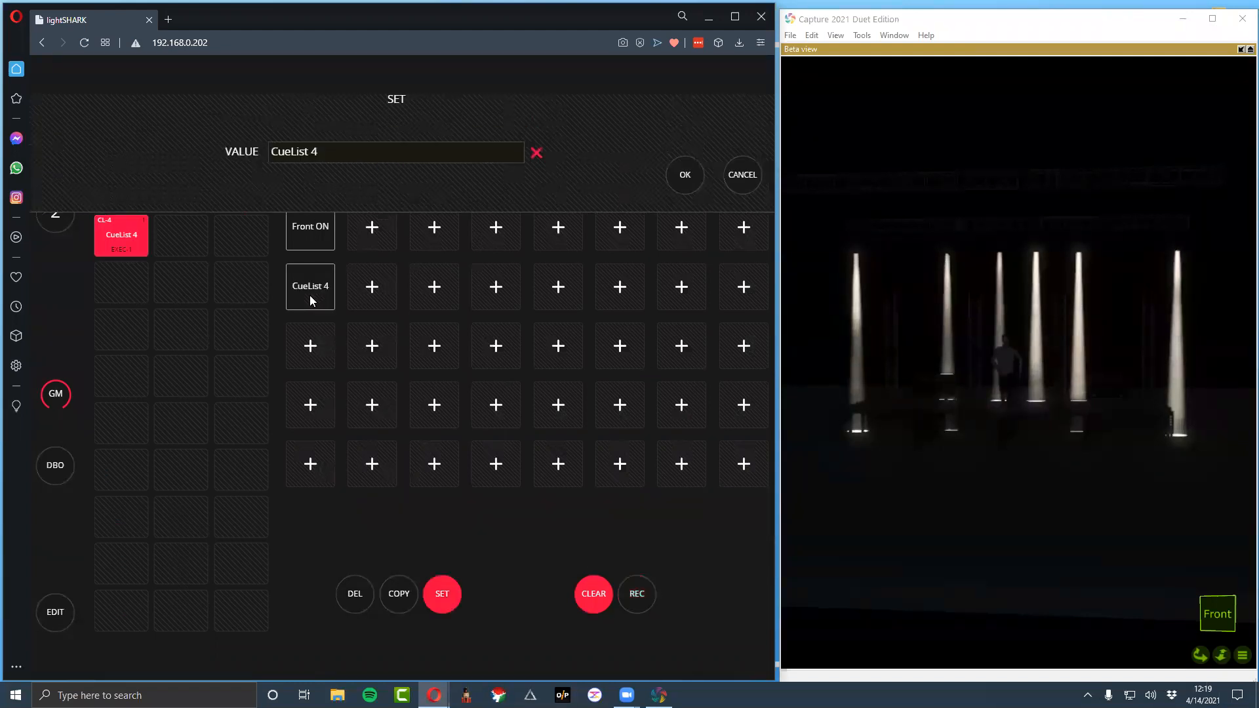
text(TX ON)
key(Return)
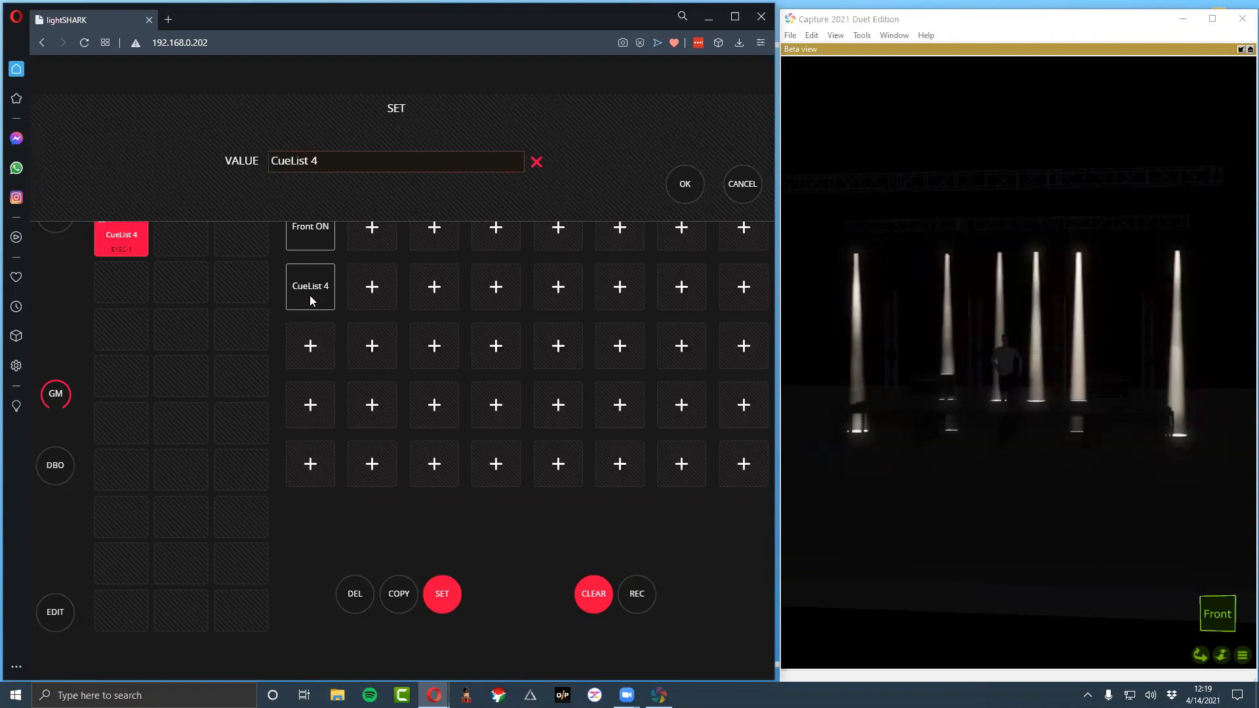
Rename the TX_4 executor in the third row as TX5 ON
click(241, 107)
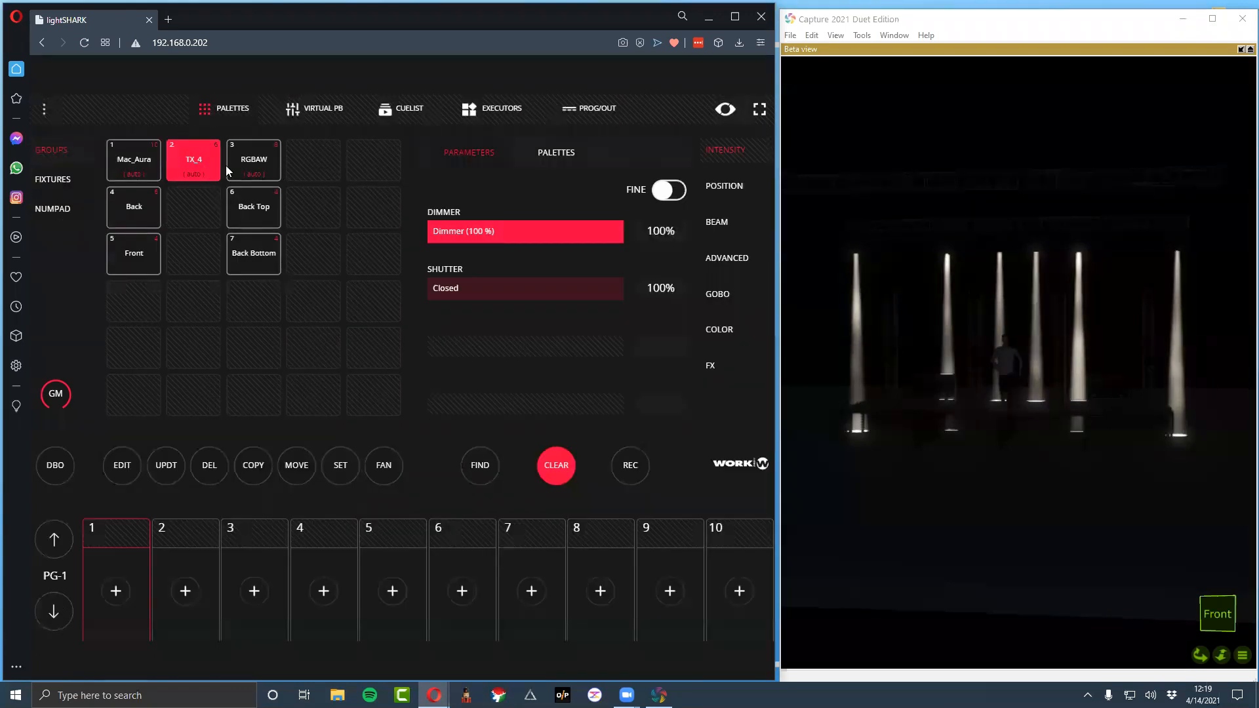
click(489, 109)
click(306, 283)
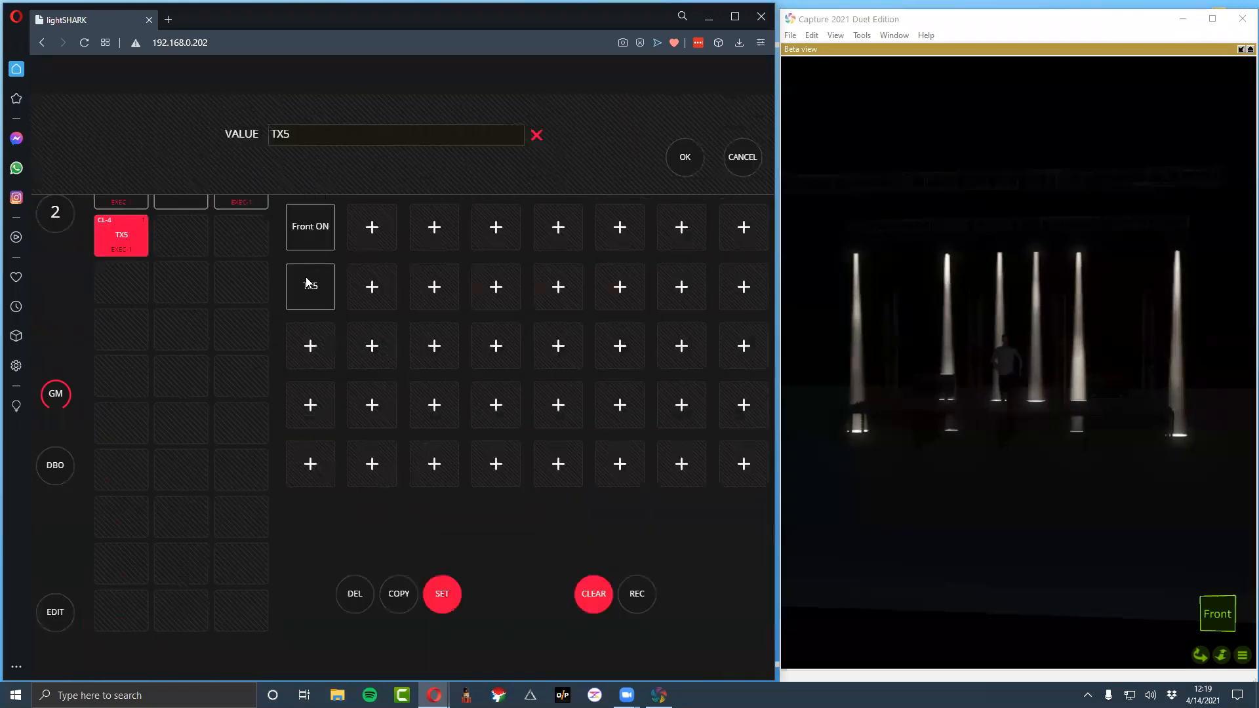
text(TX%)
key(BackSpace)
text(5 ON)
key(Return)
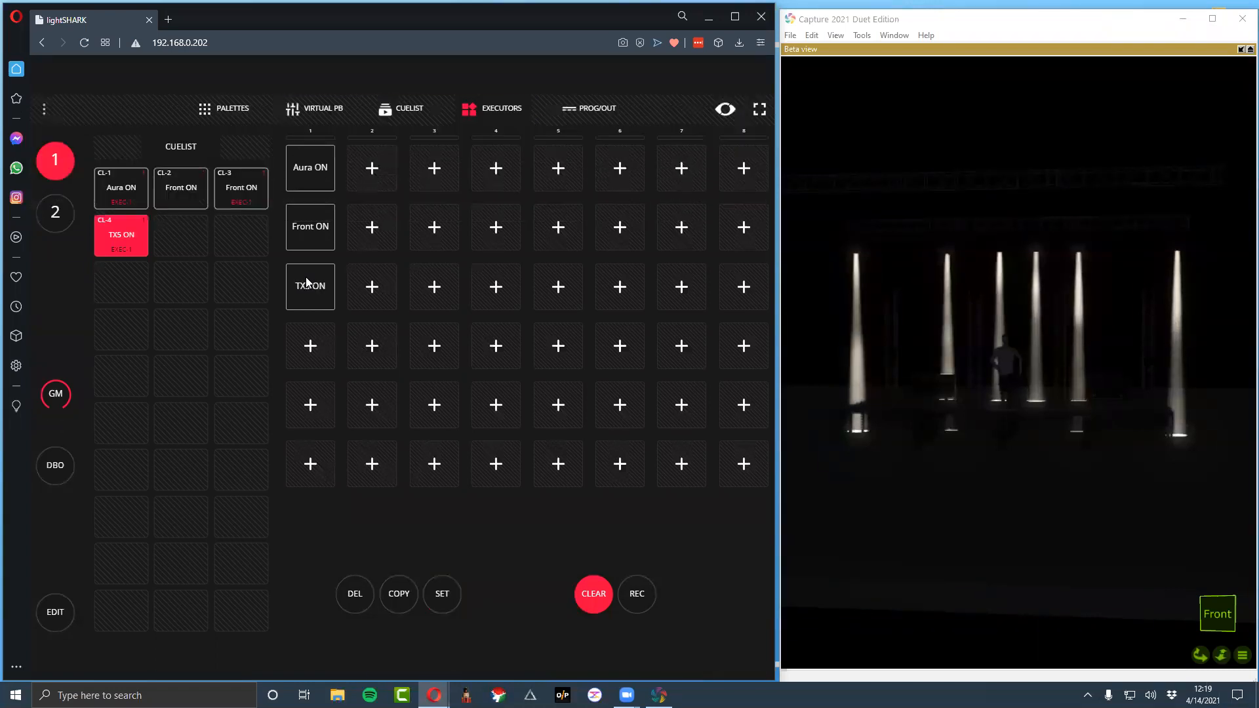
Clear the TX_4 values from the programmer and set the RGBAW group's virtual dimmer to 100%
click(224, 120)
click(269, 161)
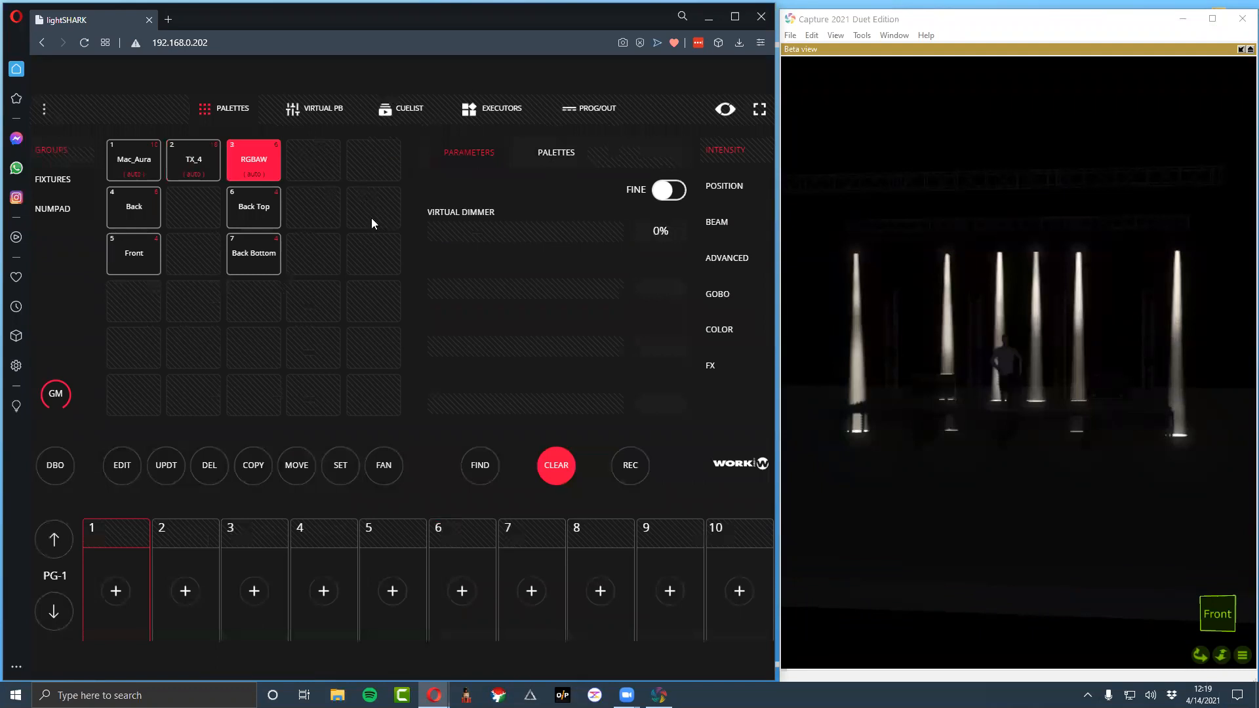
click(568, 466)
click(264, 161)
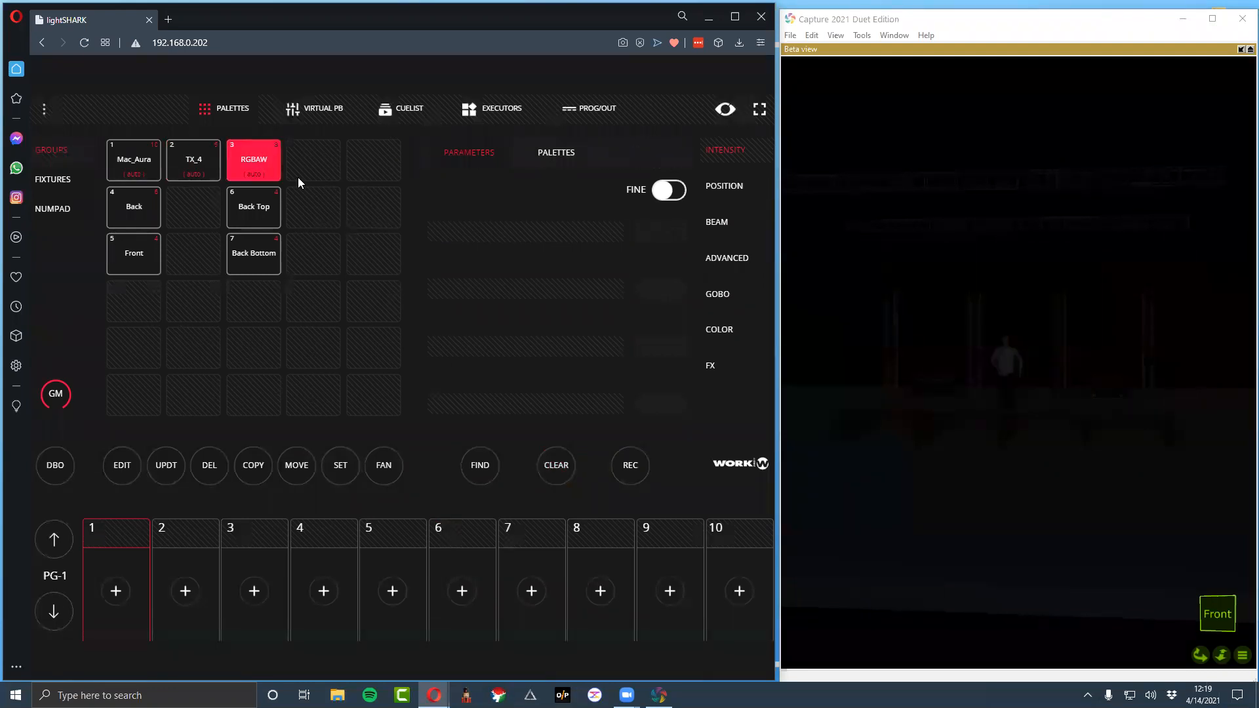
drag(435, 245, 636, 246)
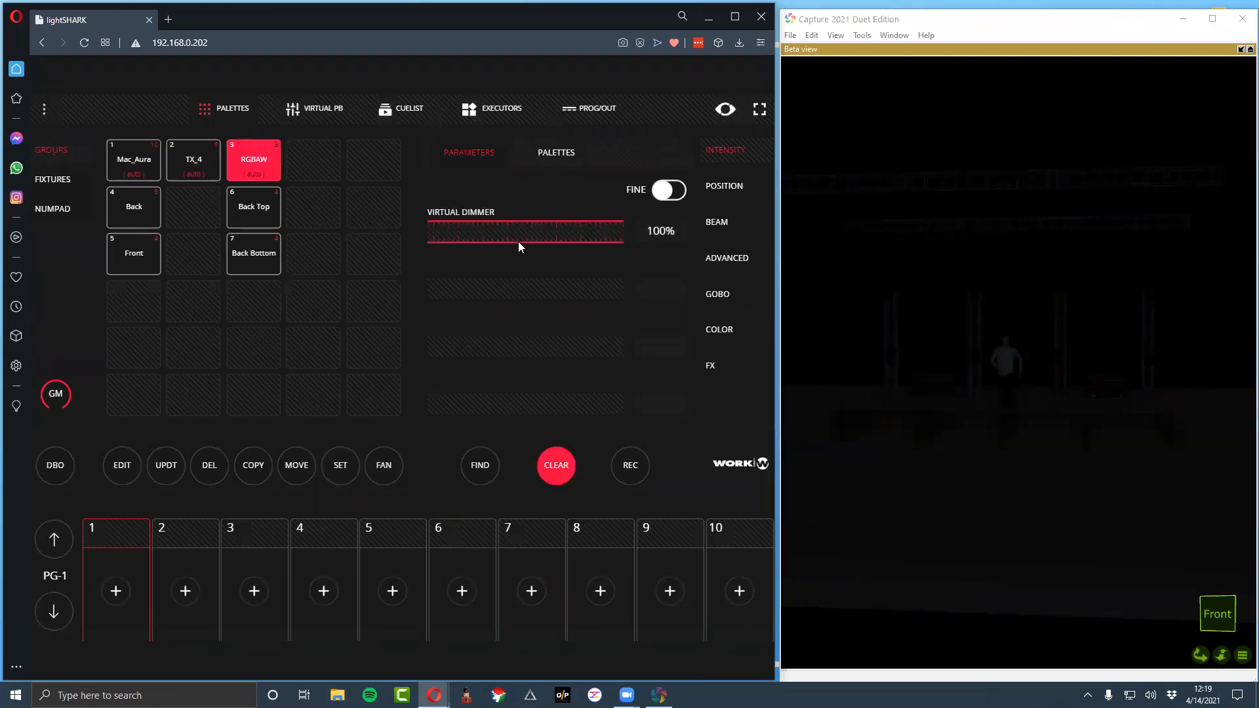
Record the RGBAW look to the executor below TX5 ON, name it Pars ON, and clear the programmer
click(643, 466)
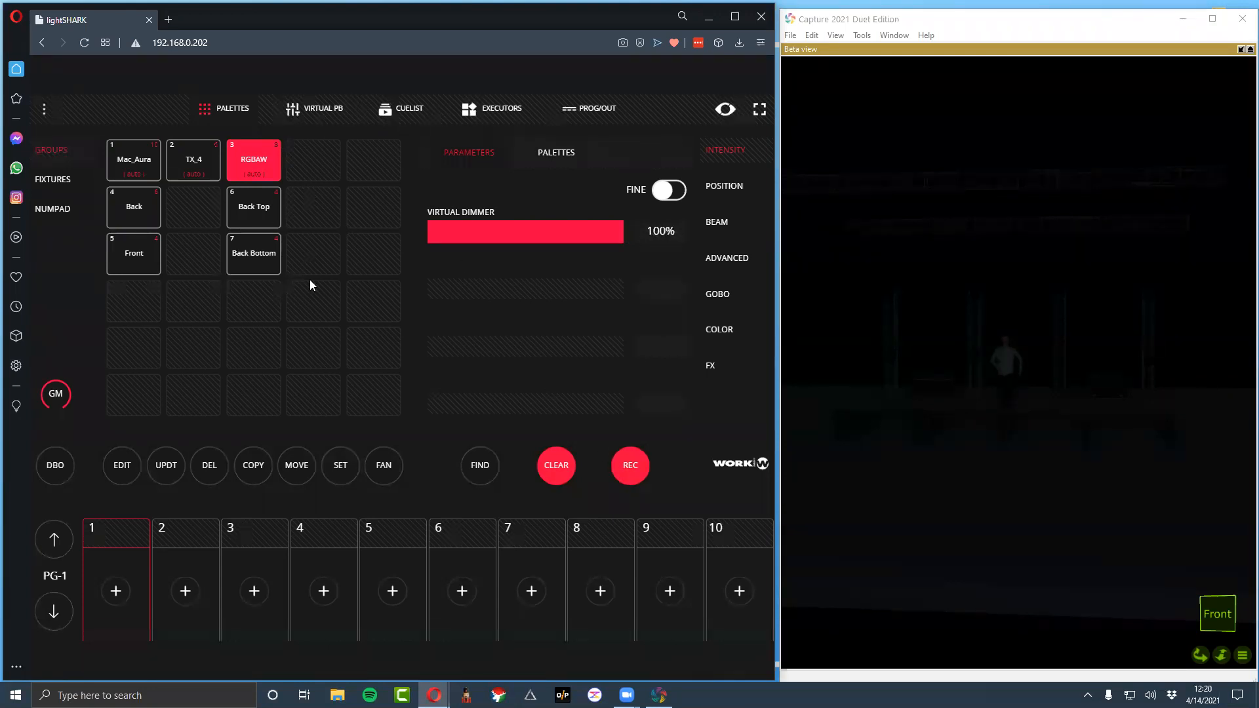
click(509, 120)
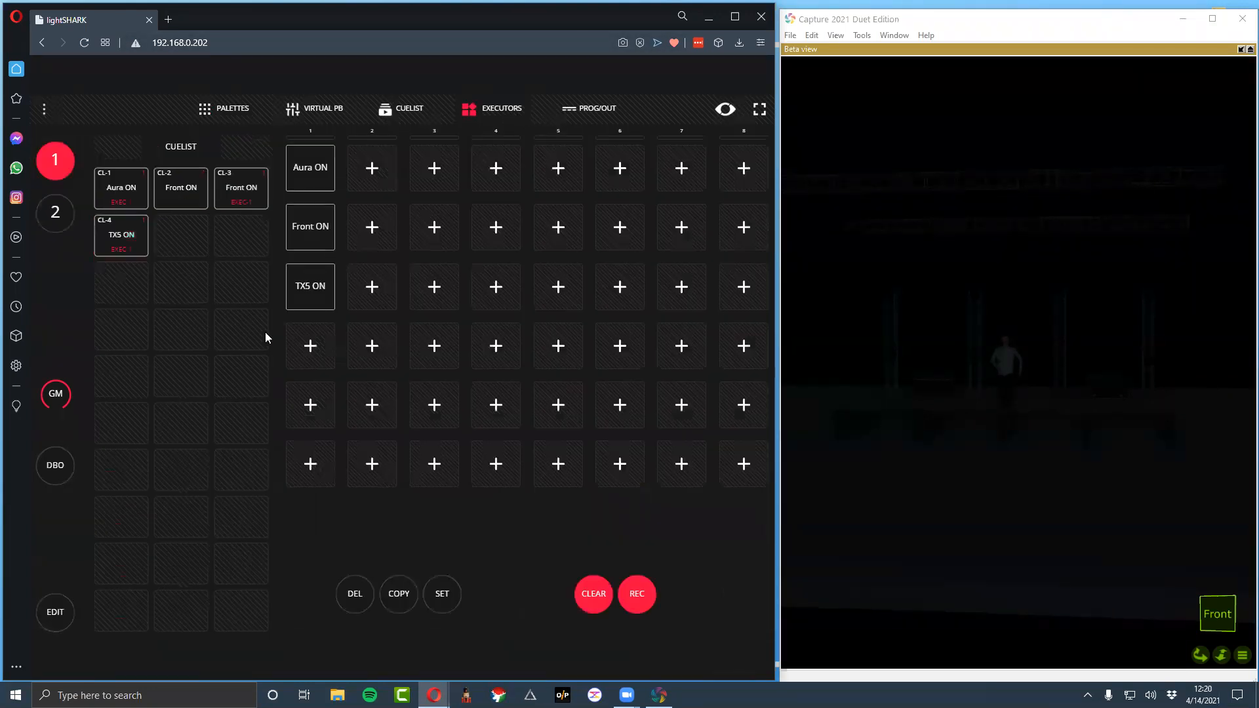
click(311, 341)
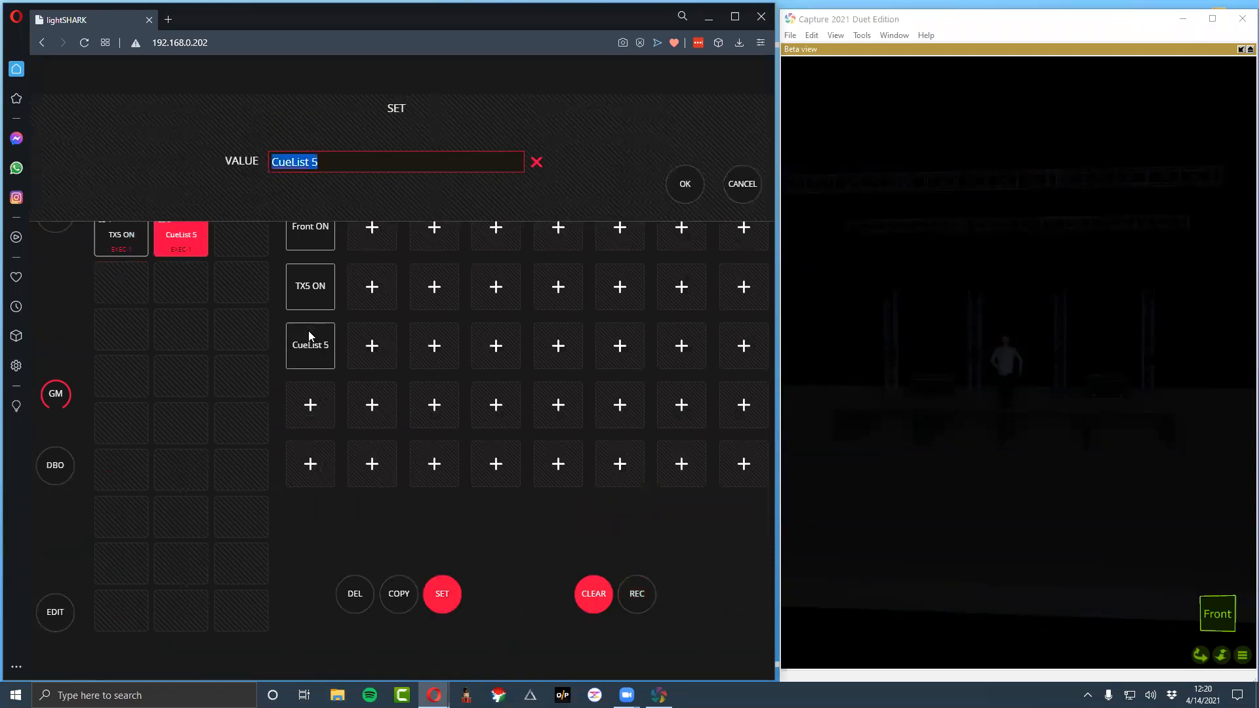
text(Pars ON)
key(Return)
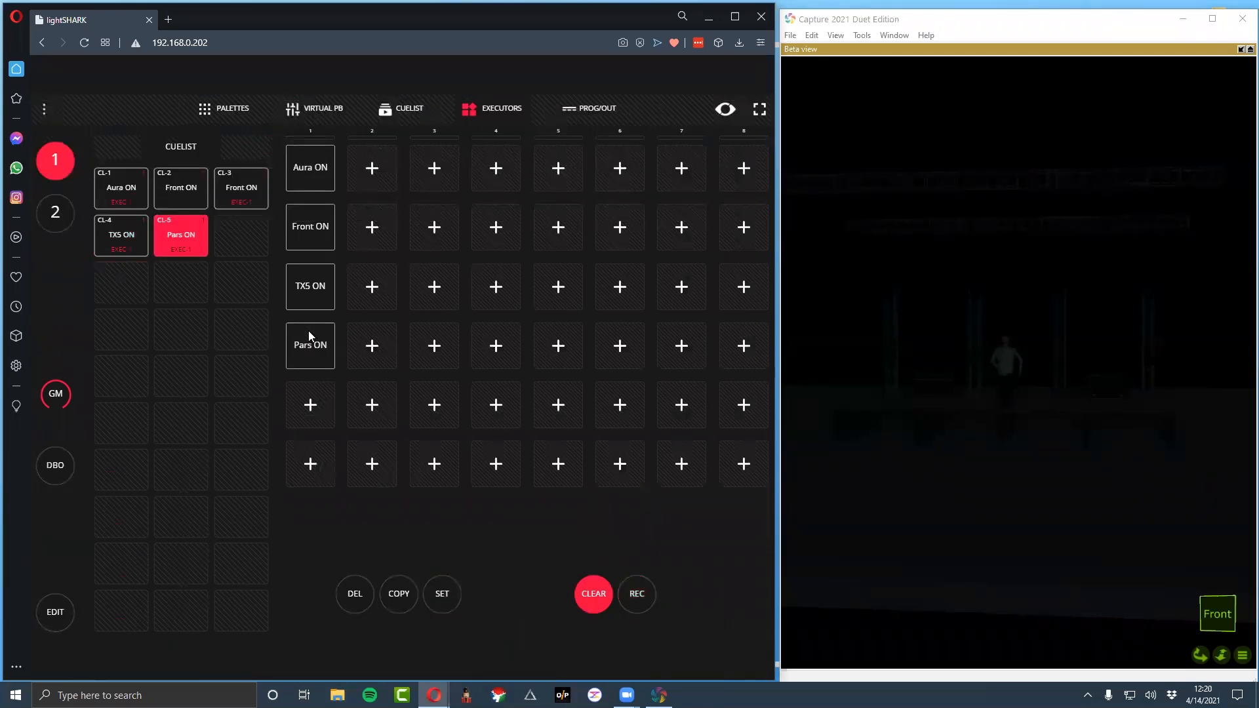
click(587, 586)
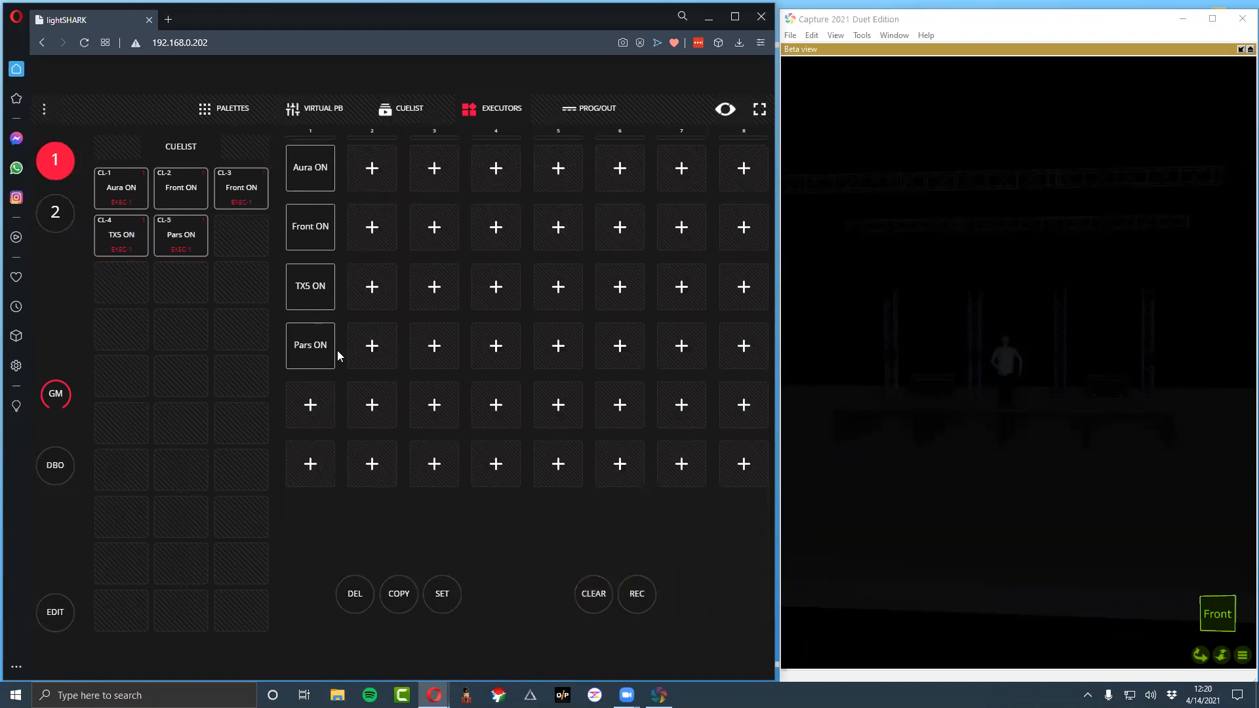
Bring the Mac_Aura group's beam dimmer to full and set the TX_4 group's dimmer to 100%
click(231, 110)
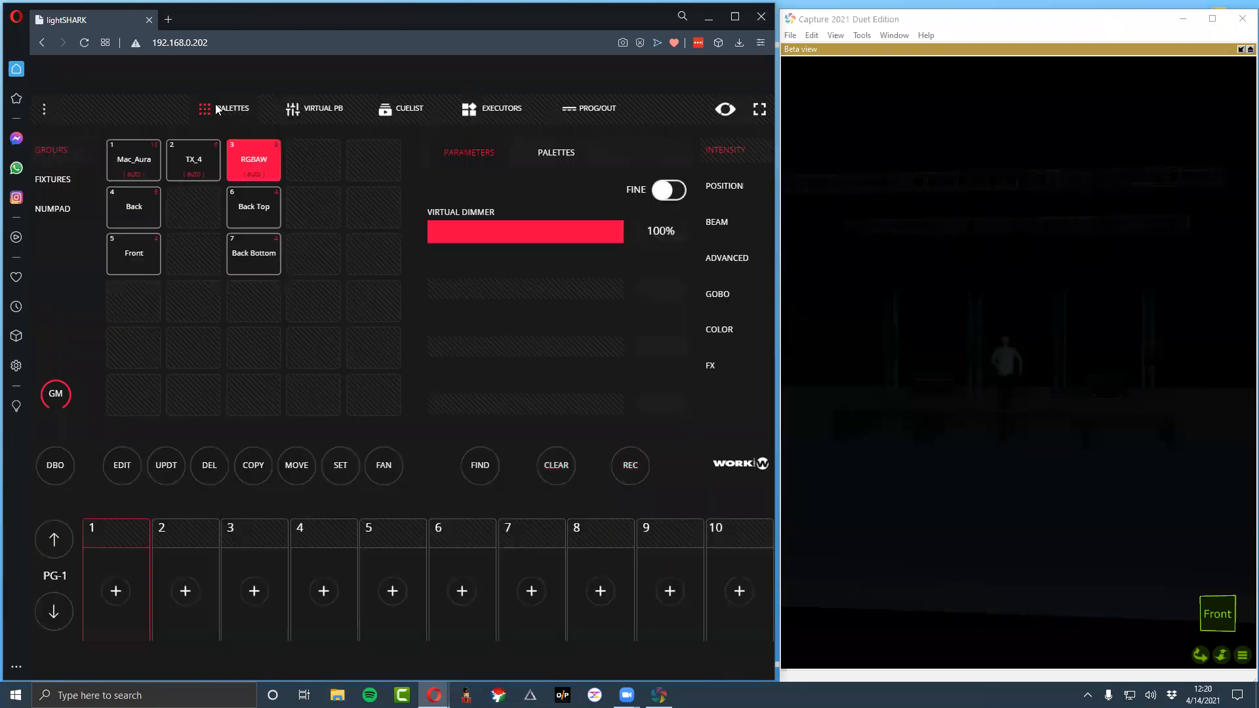
click(133, 164)
drag(462, 232, 632, 240)
click(191, 159)
drag(463, 232, 663, 252)
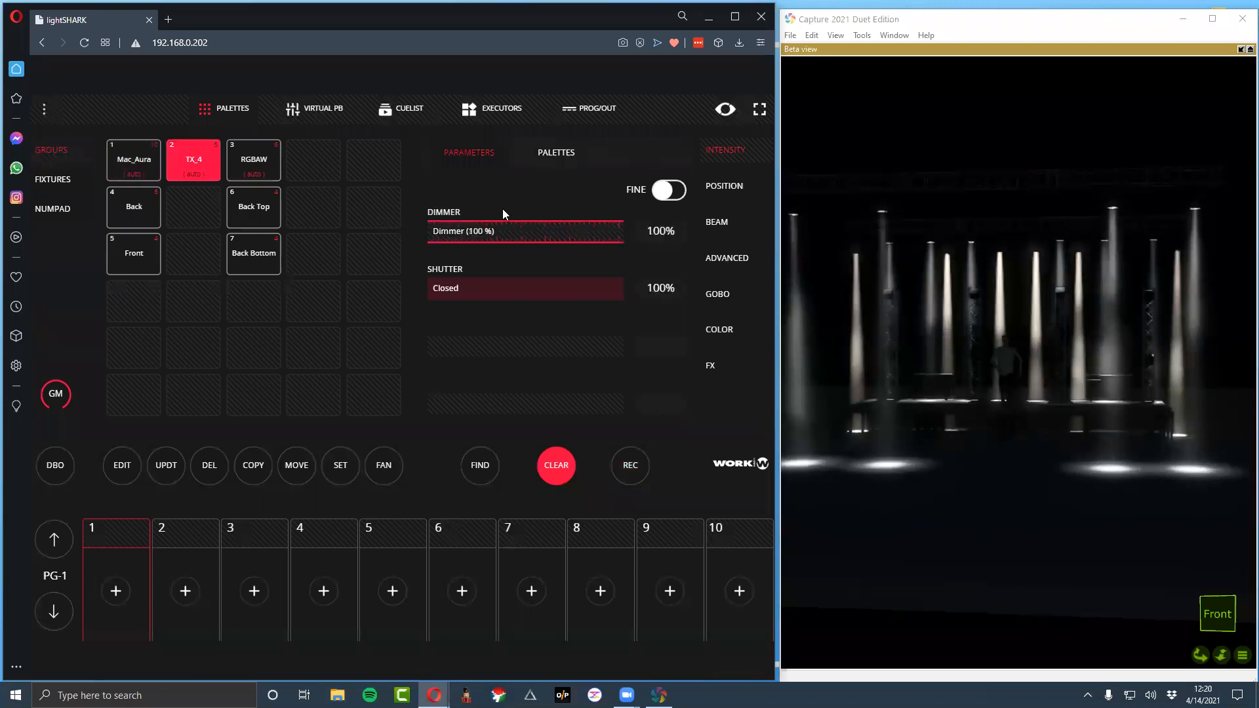
Record the combined Mac_Aura and TX_4 look to the executor below Pars ON and name it TX and Aura
click(627, 468)
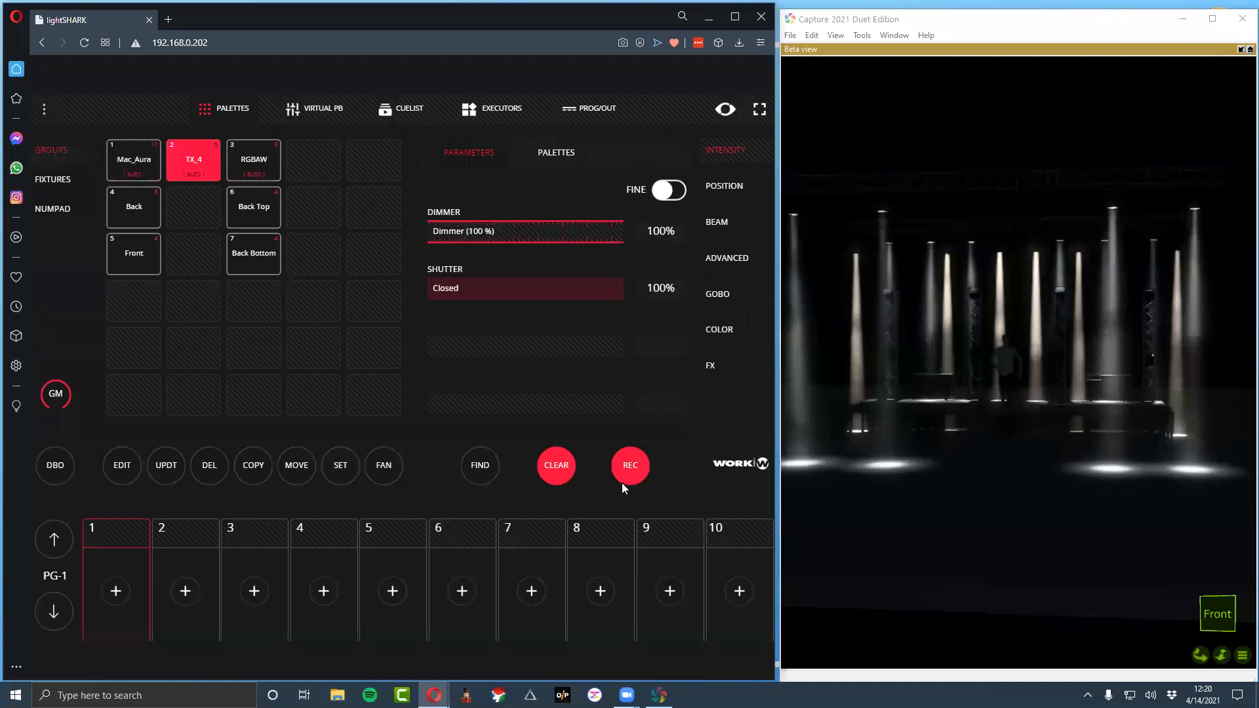
click(491, 112)
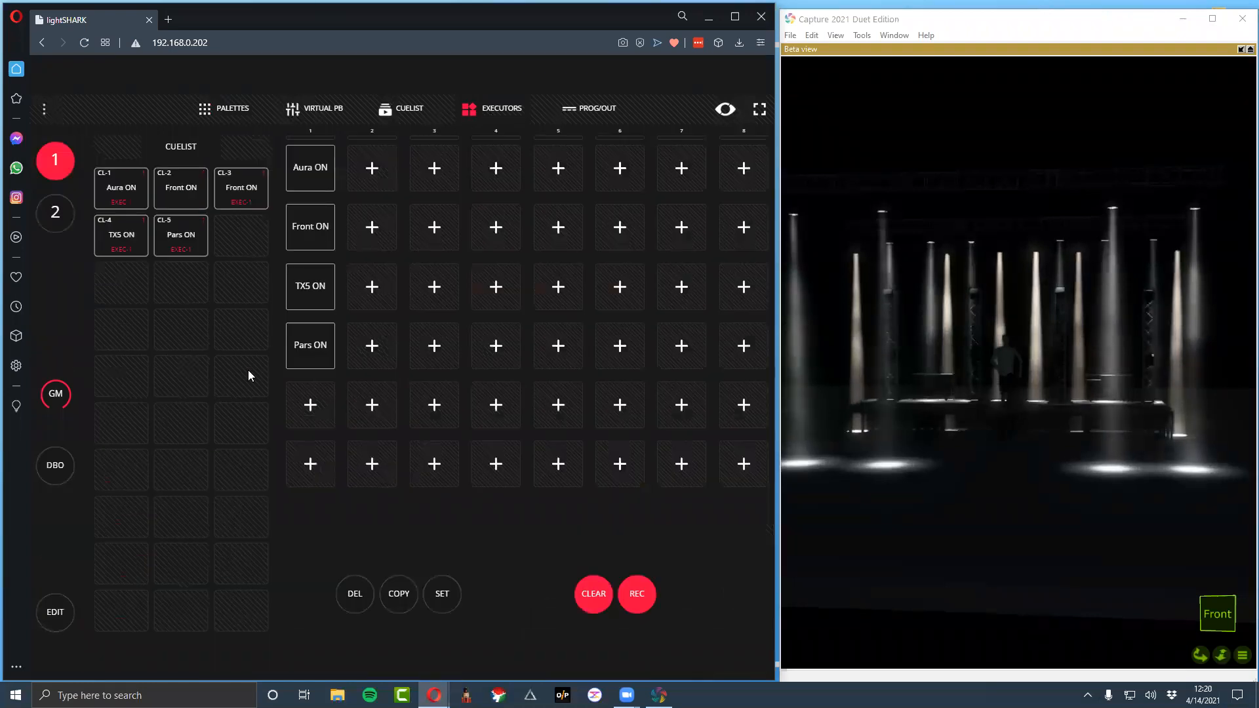
click(320, 420)
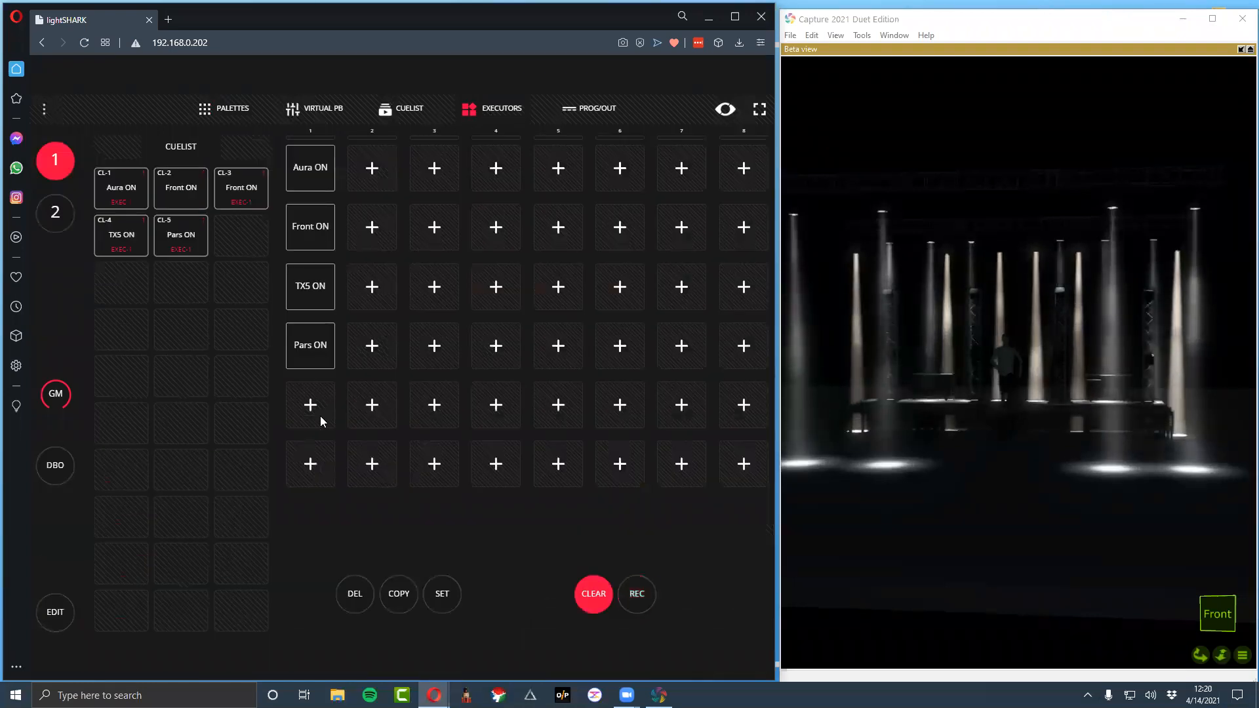
right_click(321, 422)
key(ctrl+a)
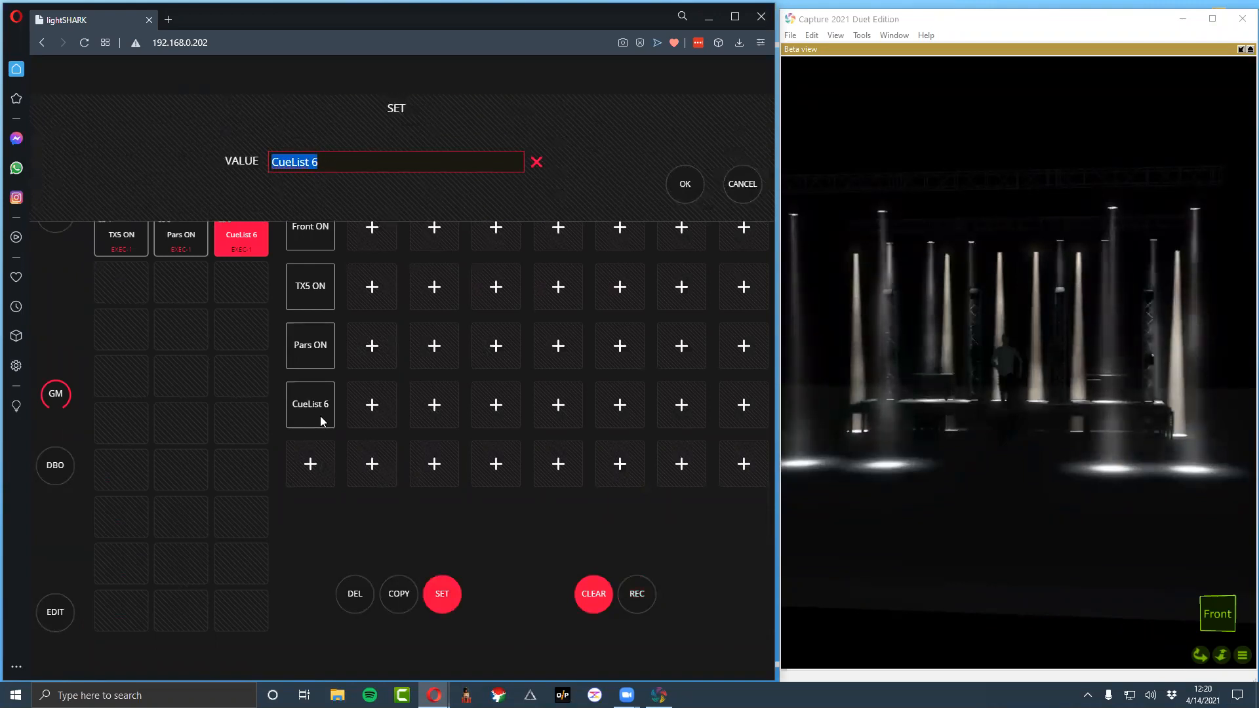
text(TX and Aura)
key(Return)
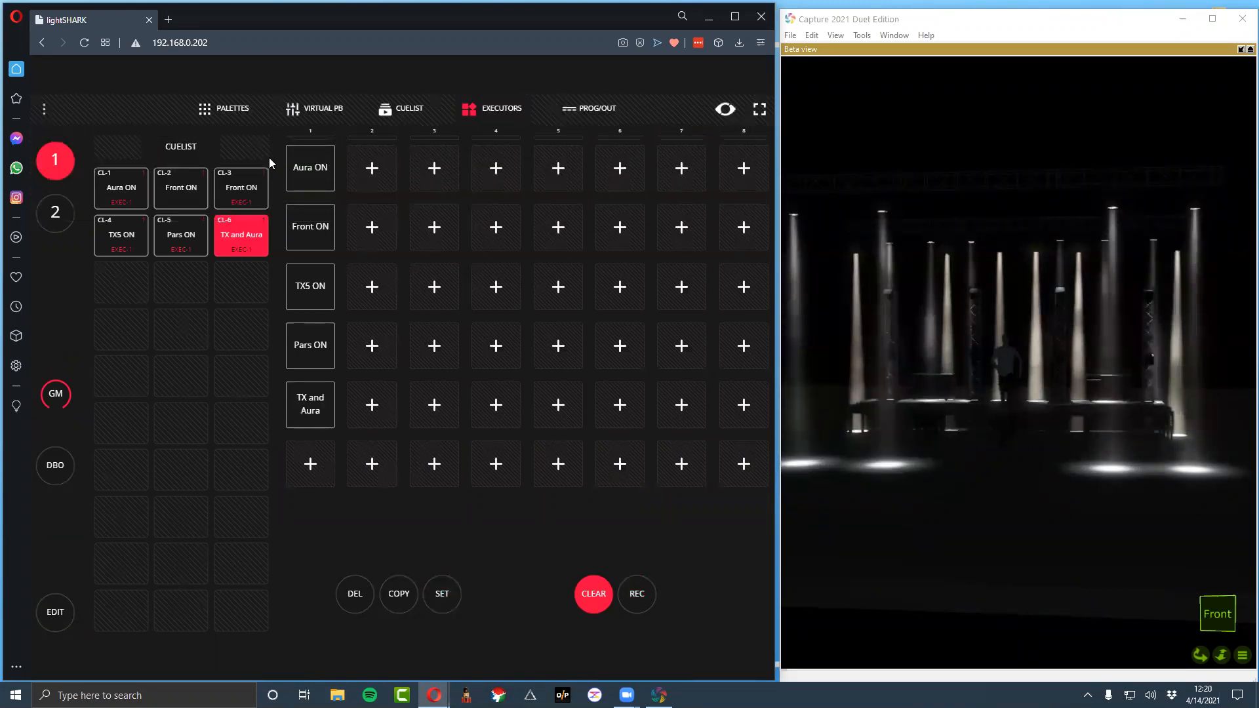
Add the RGBAW group to the look with its virtual dimmer at 100%
click(223, 108)
click(242, 166)
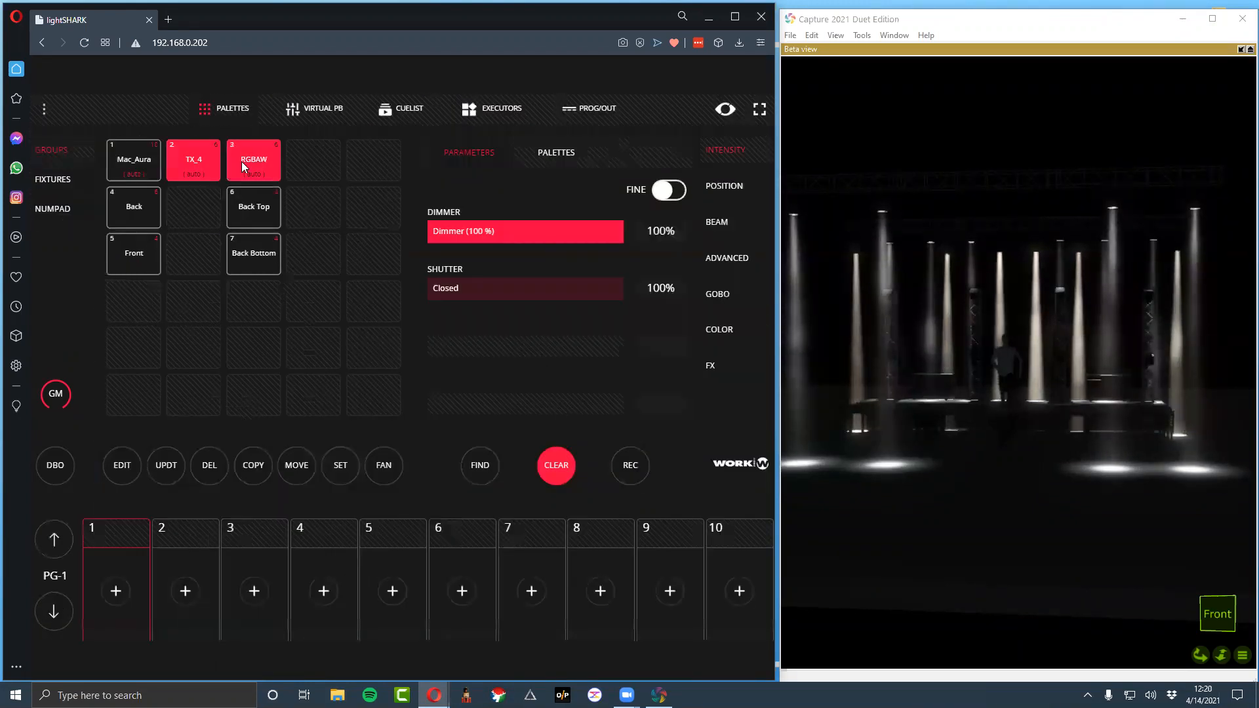
drag(435, 225, 746, 260)
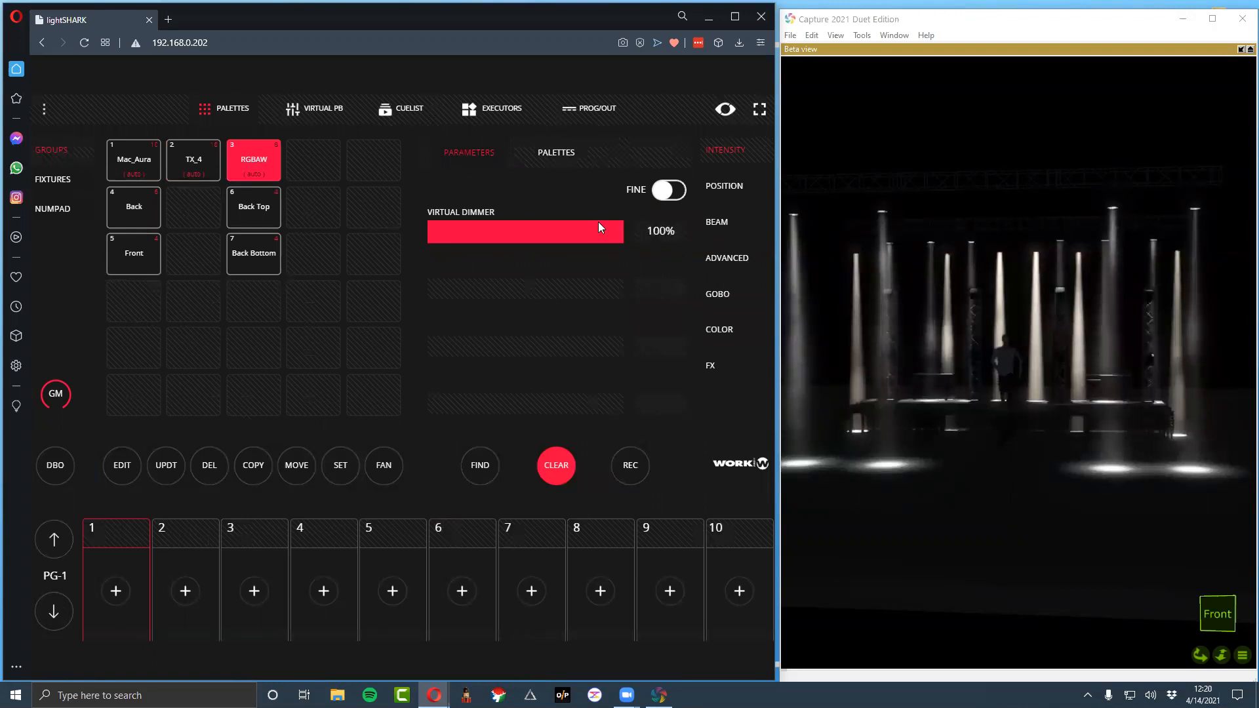
Record the full look to the executor below TX and Aura and name it All ON
click(505, 109)
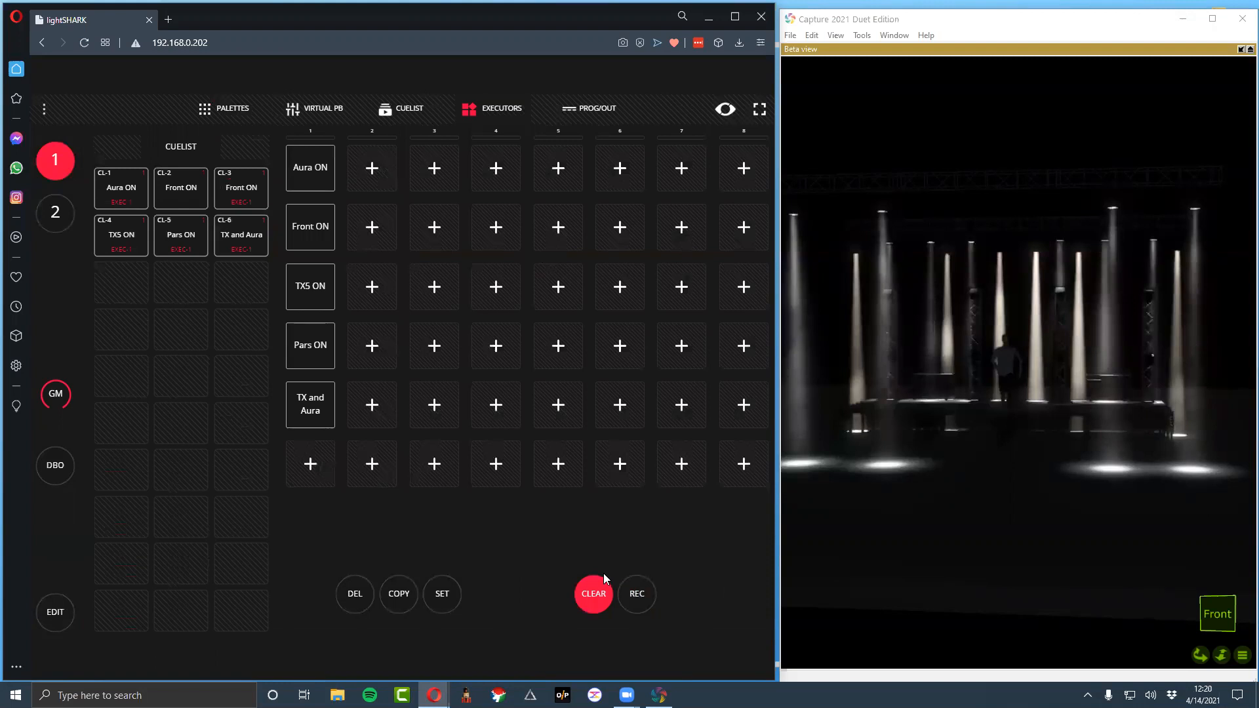
click(636, 592)
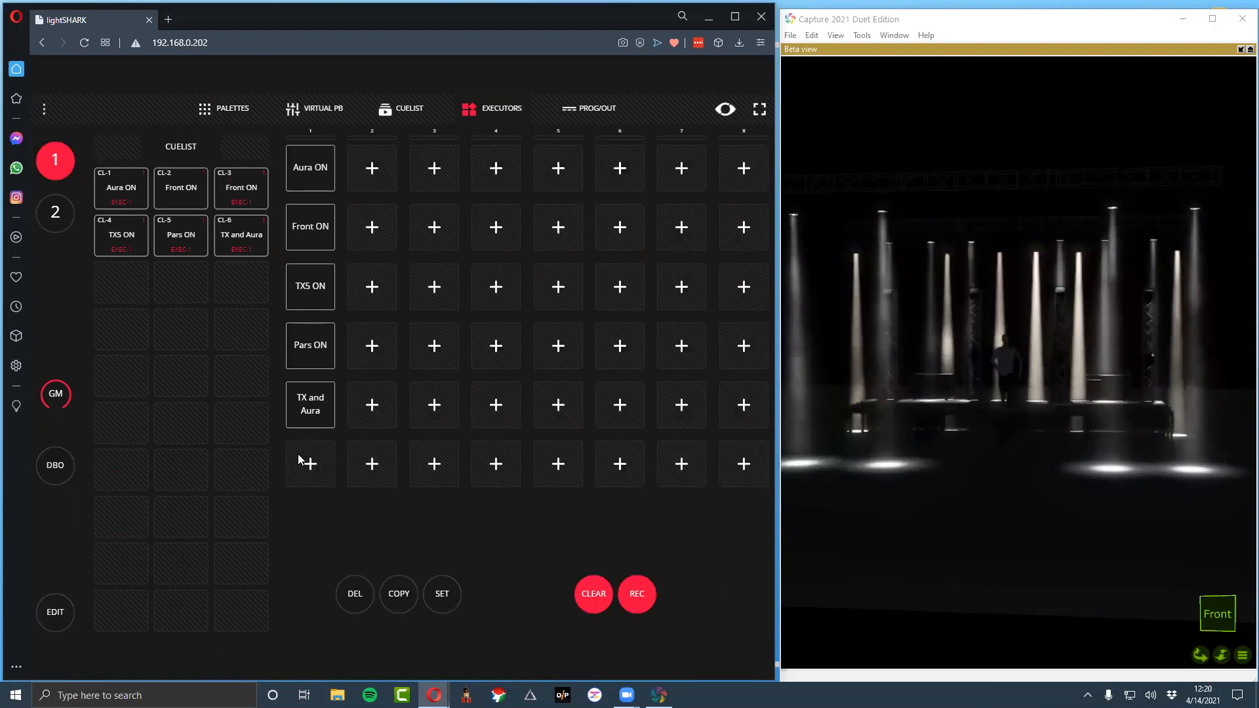
click(300, 461)
right_click(298, 460)
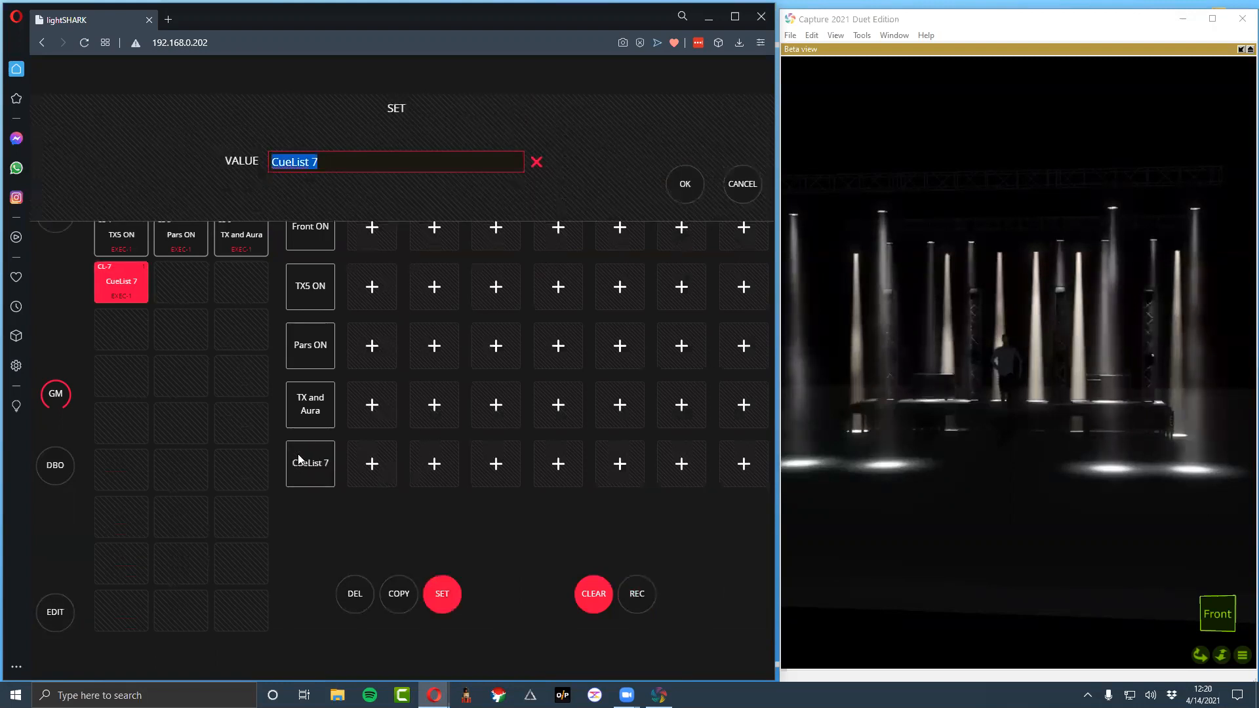
text(All ON)
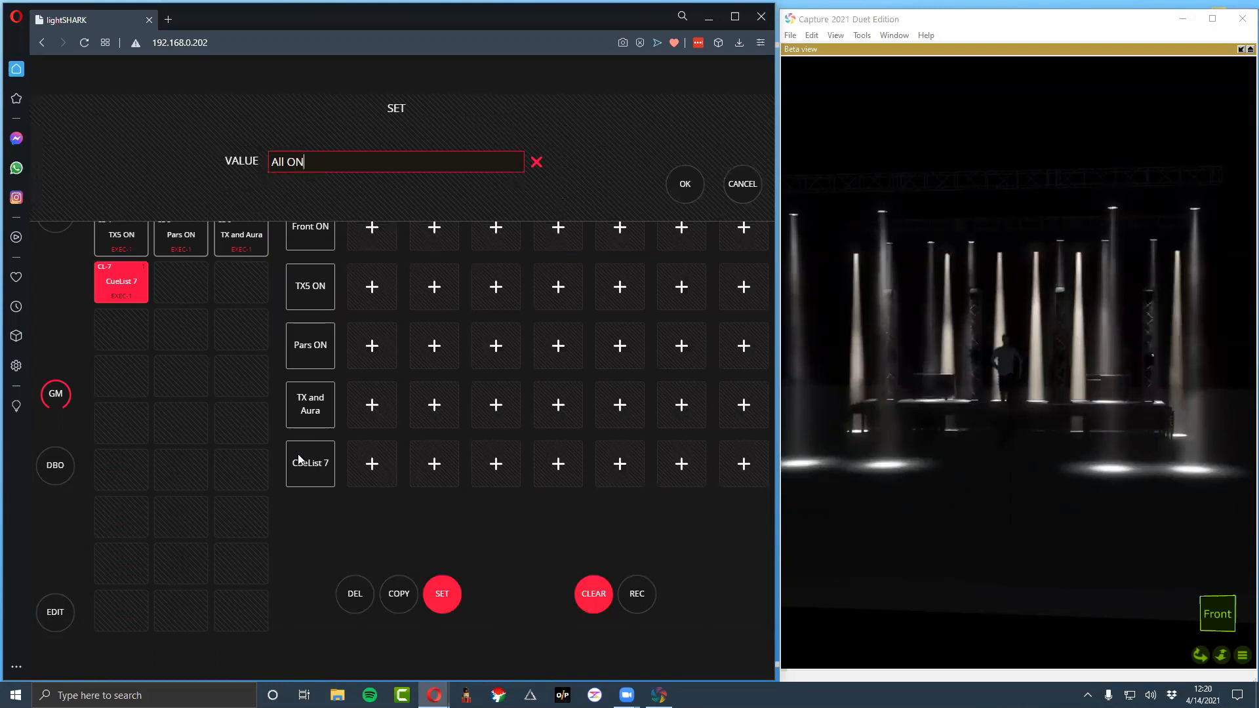
key(Return)
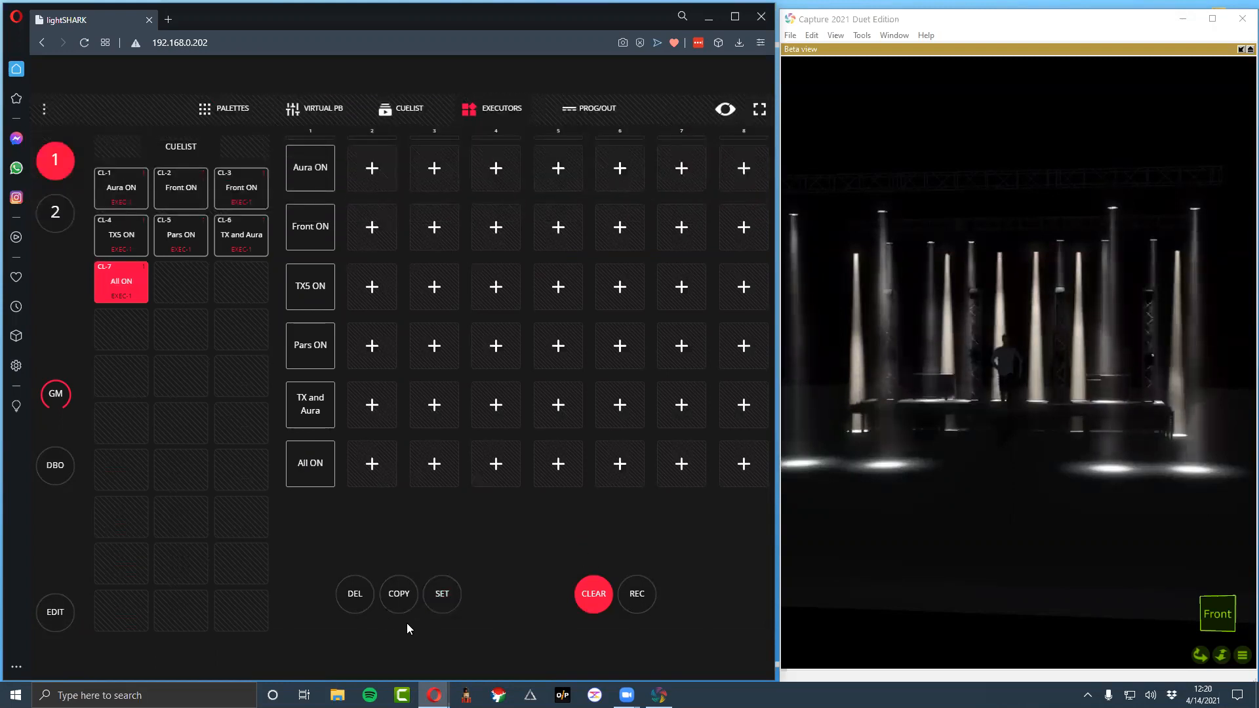
Clear the programmer and delete the unused Front ON cuelist CL-2
click(606, 609)
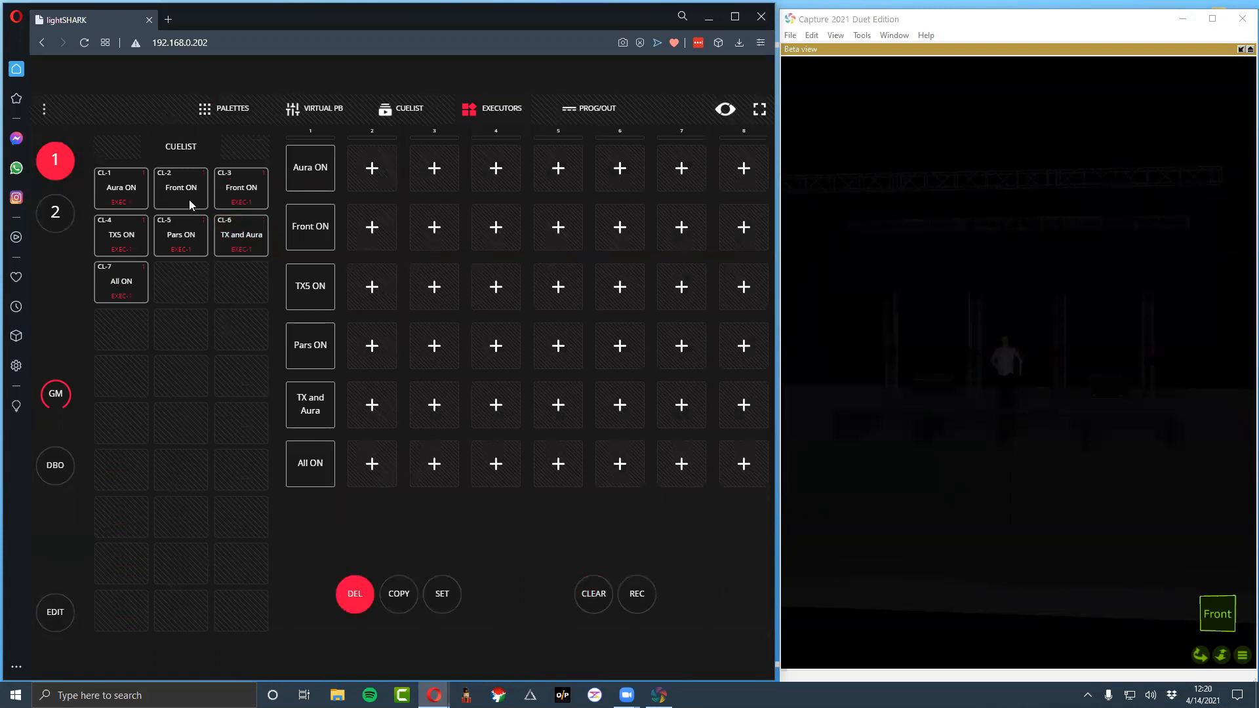
click(191, 205)
click(683, 185)
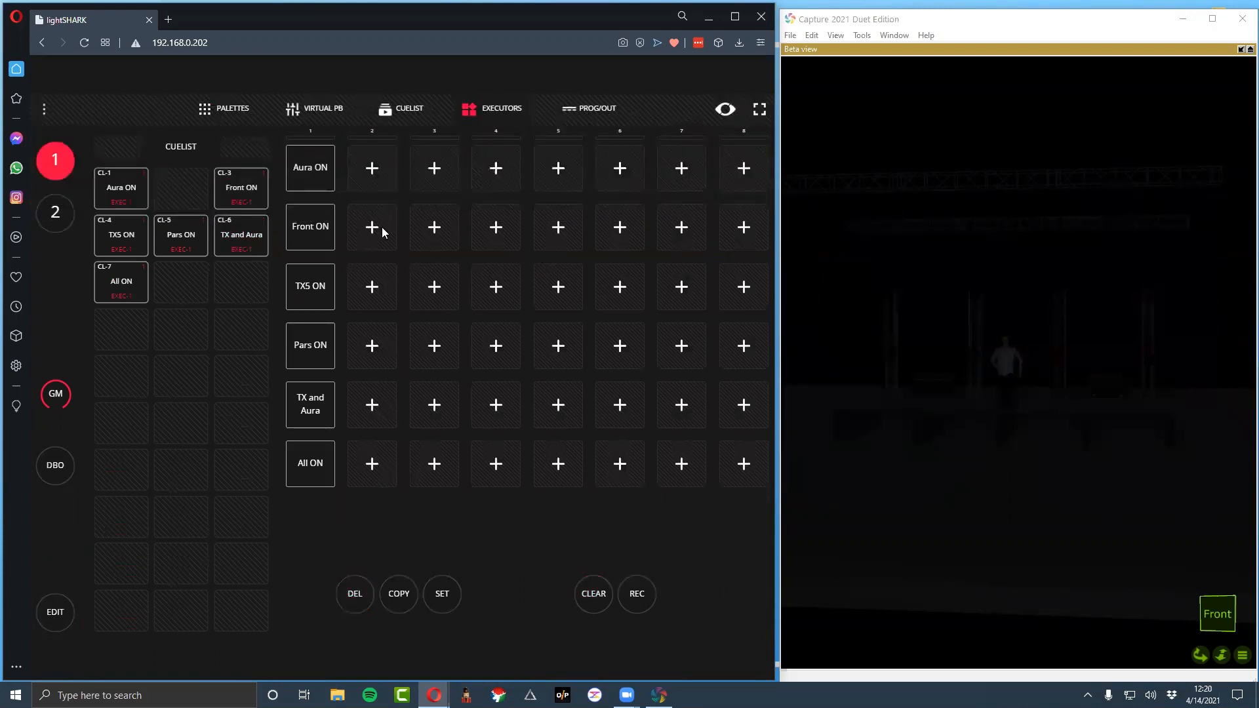
Leave executor edit mode and activate the All ON executor
click(247, 109)
click(486, 121)
click(37, 615)
click(127, 595)
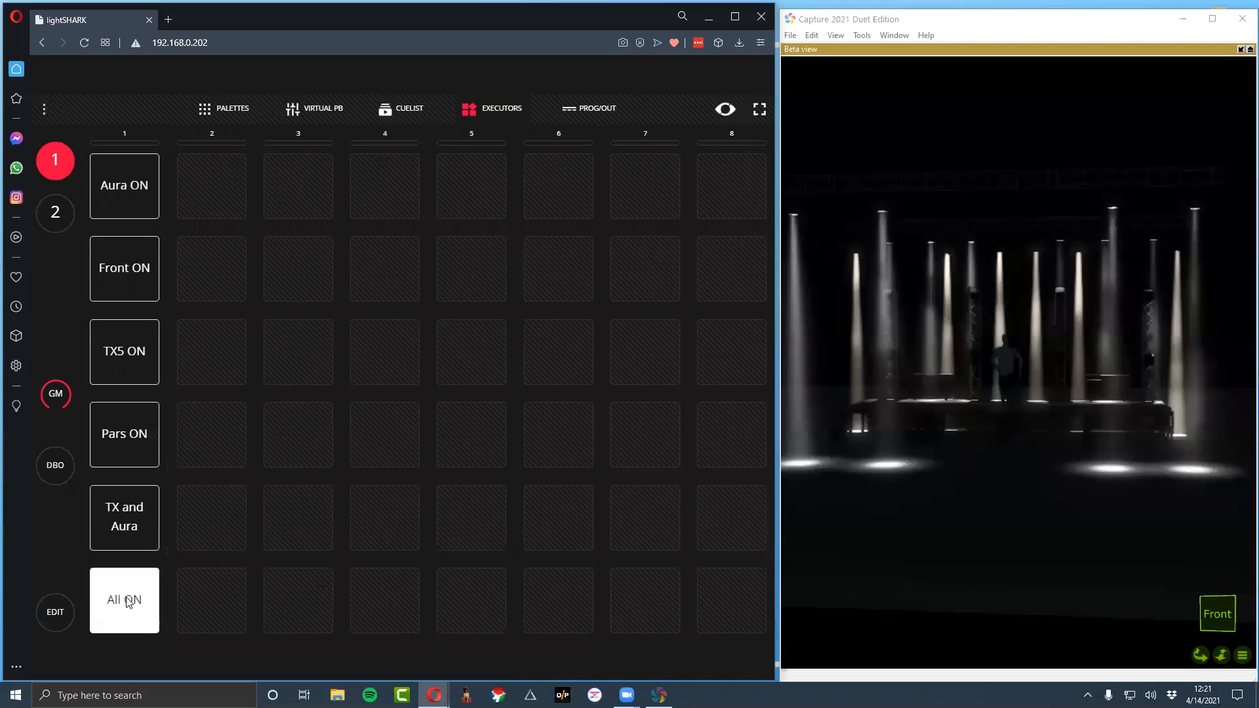
Apply the Frontlight position palette to the Front group of Mac Auras and set their zoom to 16%
click(205, 105)
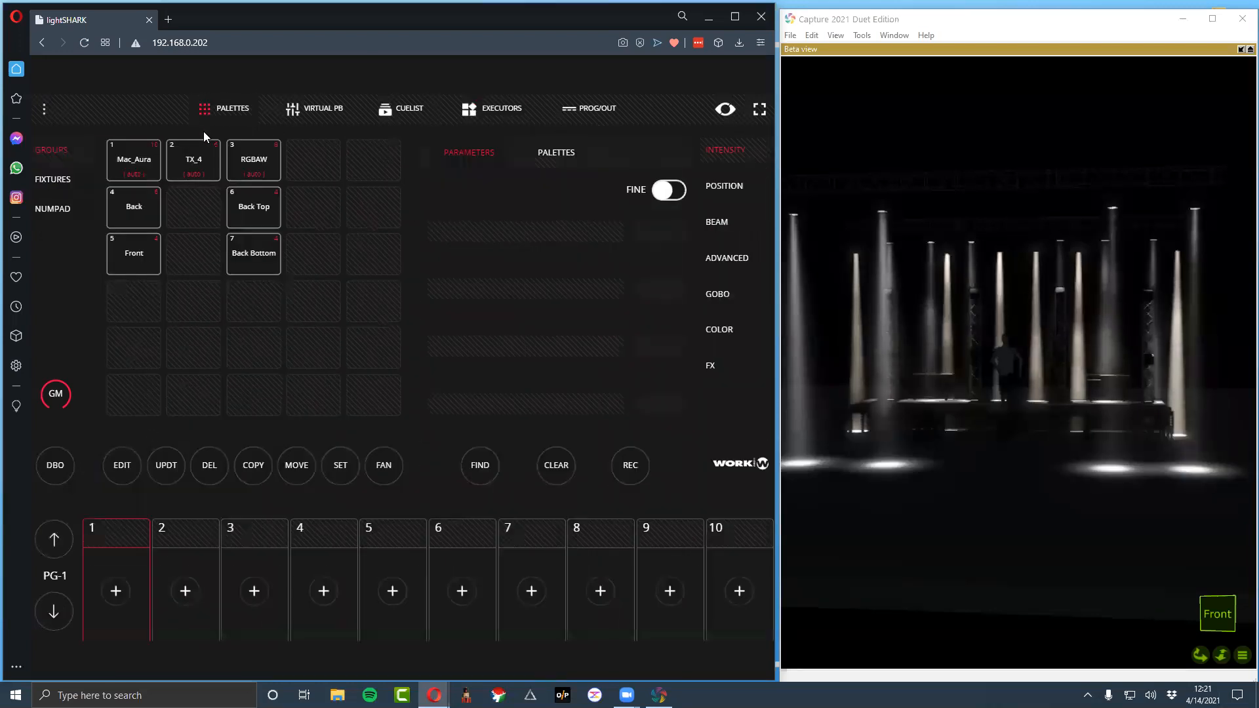
click(139, 170)
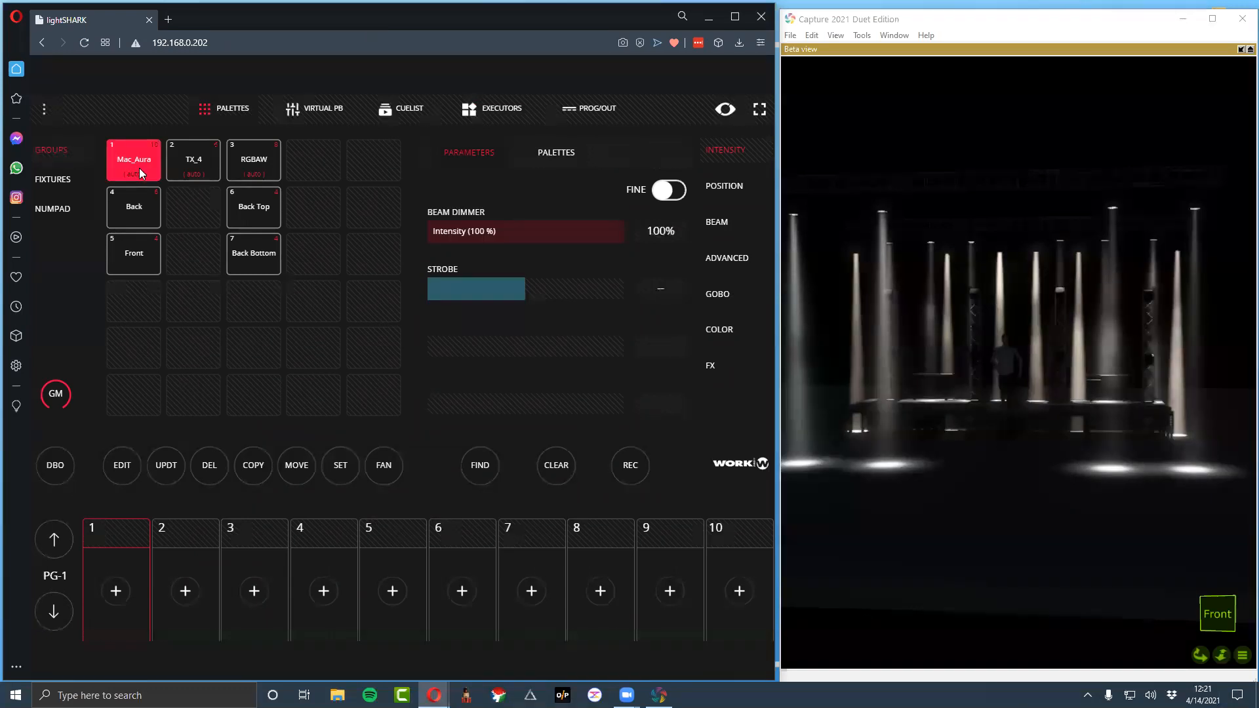
click(134, 253)
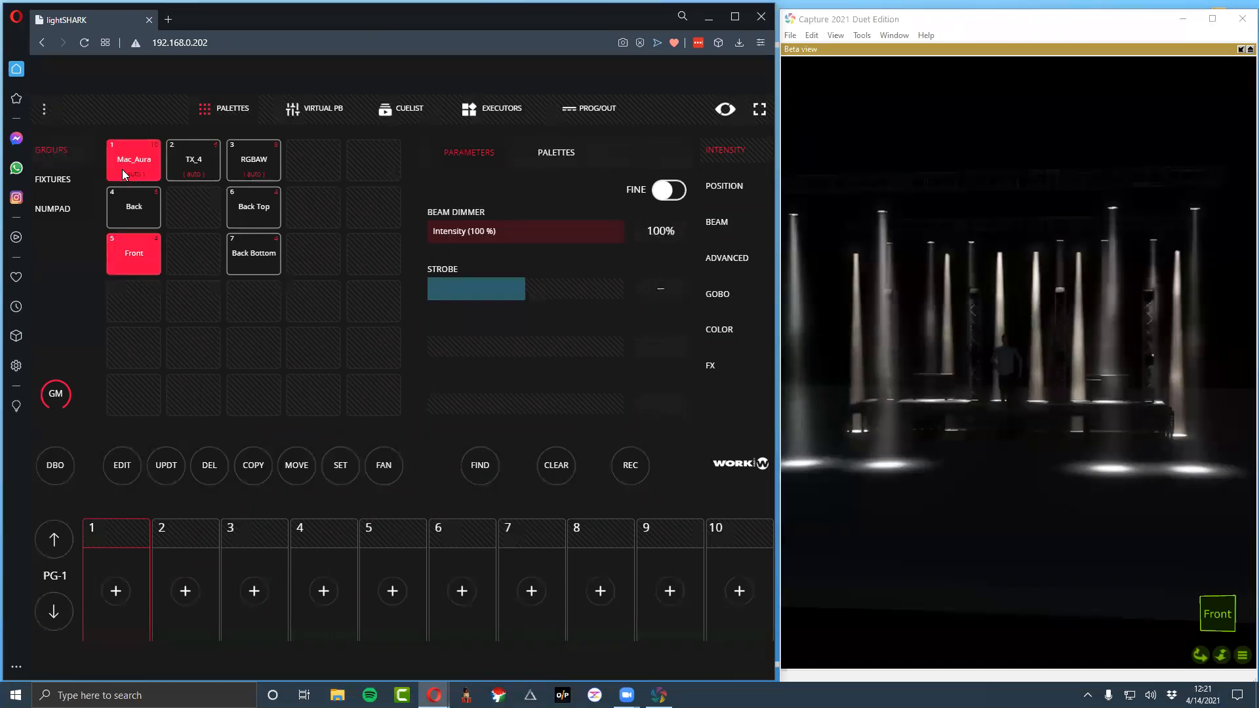
click(115, 207)
click(120, 218)
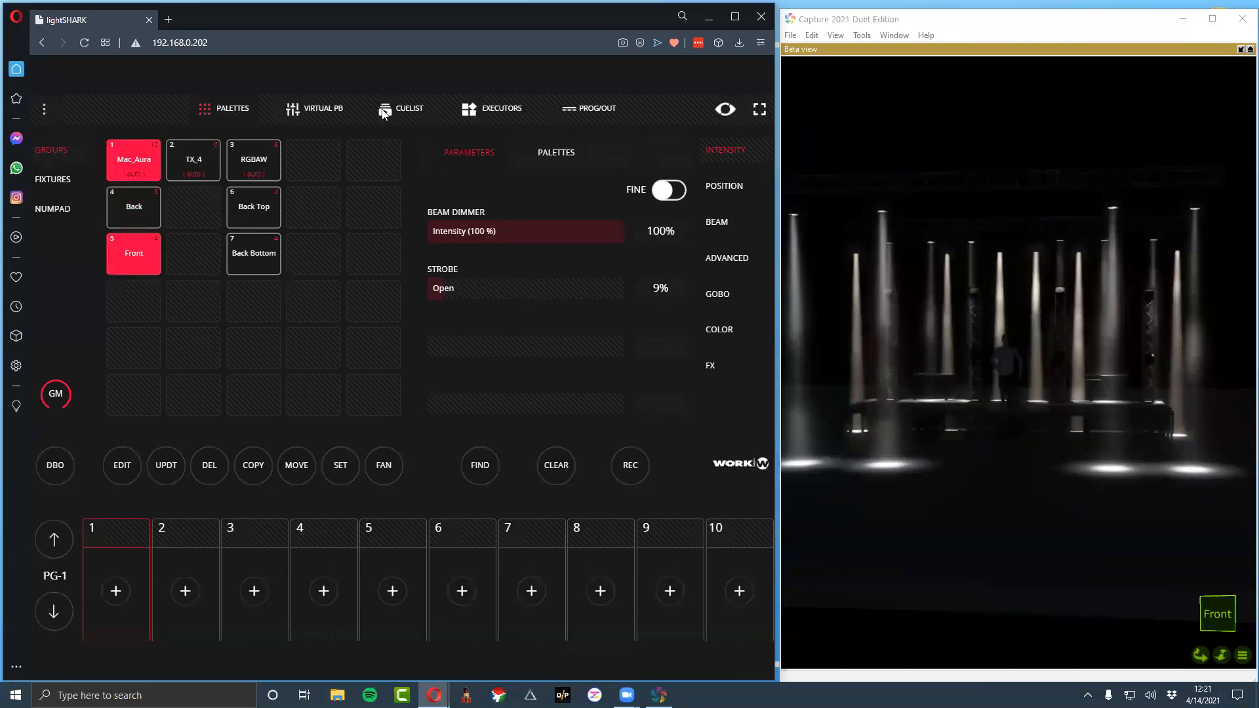
click(555, 154)
click(713, 191)
click(545, 157)
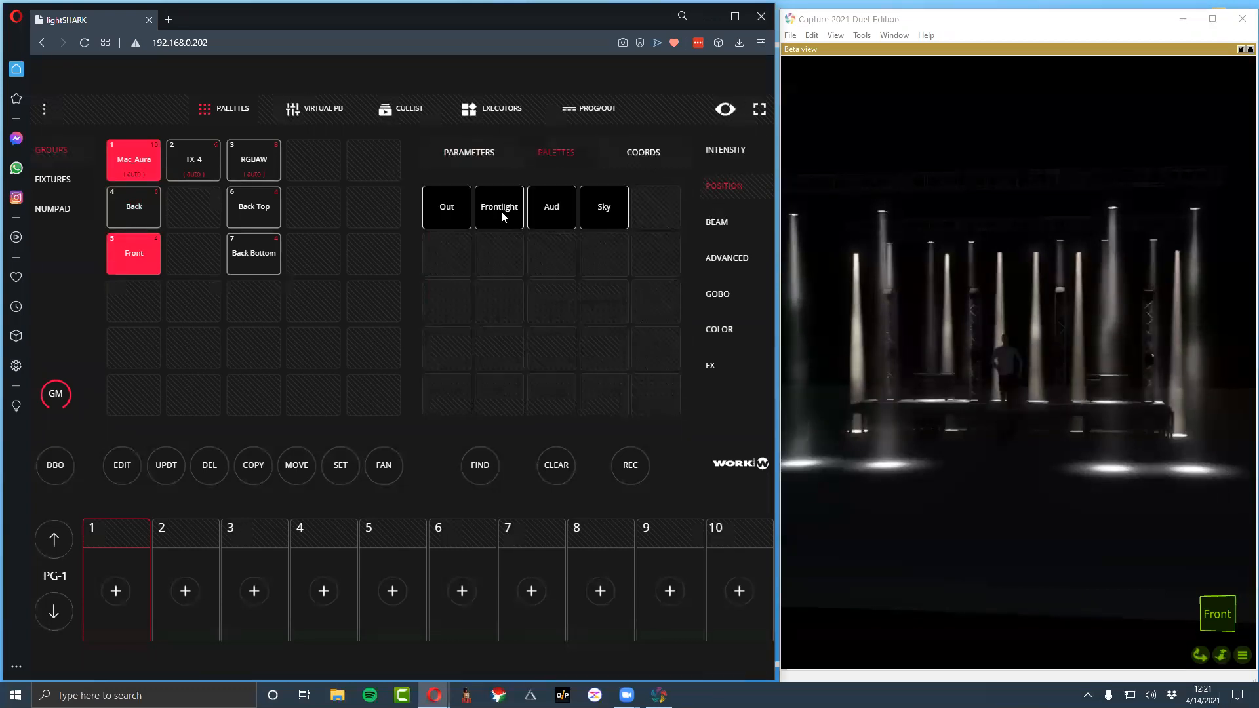
click(502, 211)
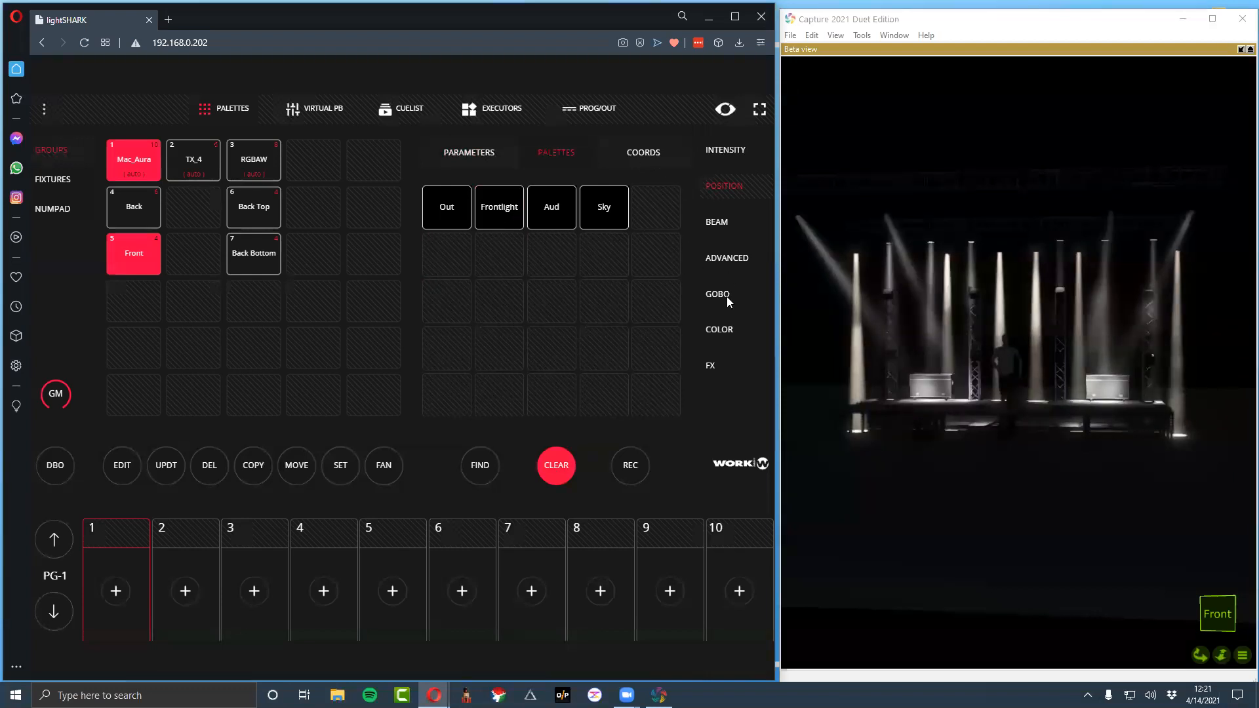
click(721, 222)
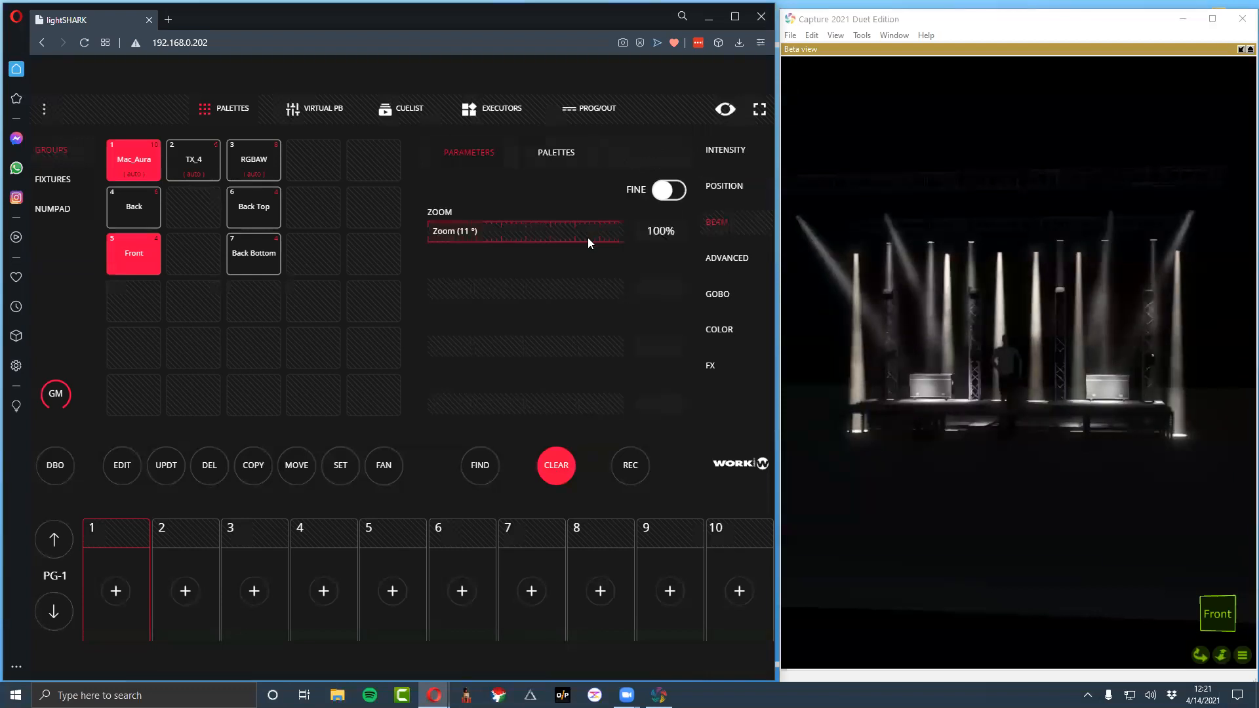
drag(466, 241, 501, 240)
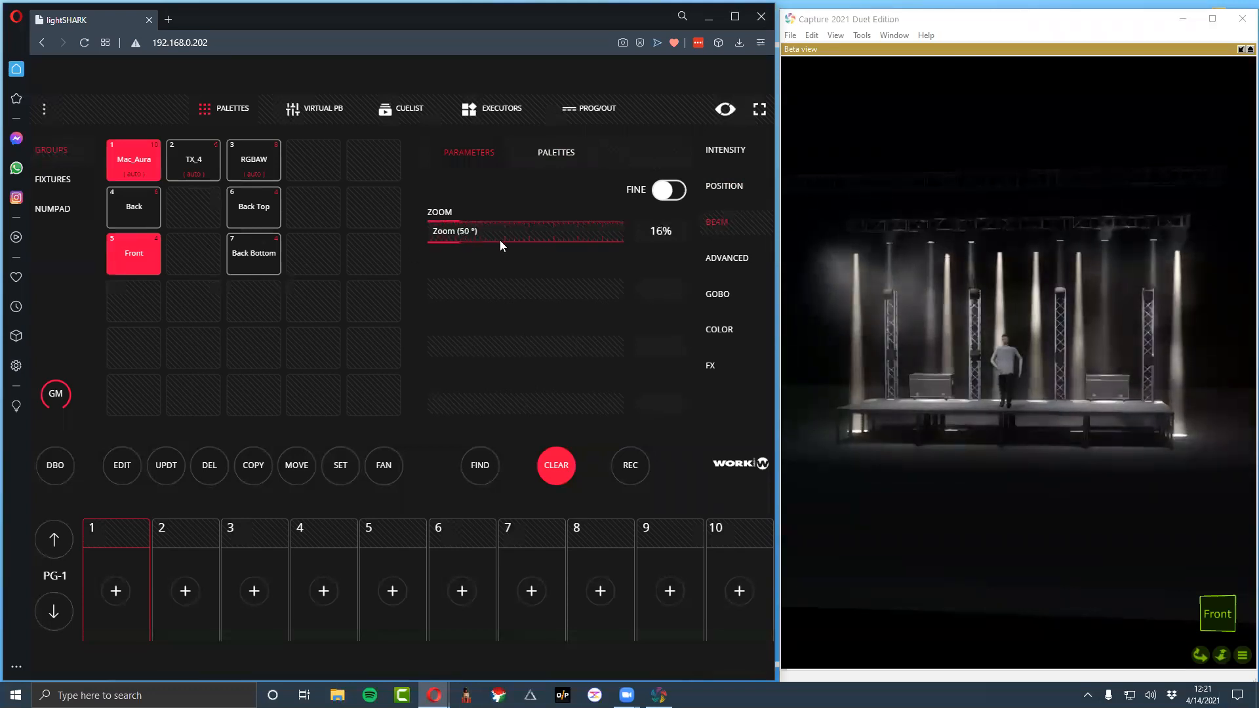
Try the Cross position palette on the Back group and replace it with the Out palette
click(133, 209)
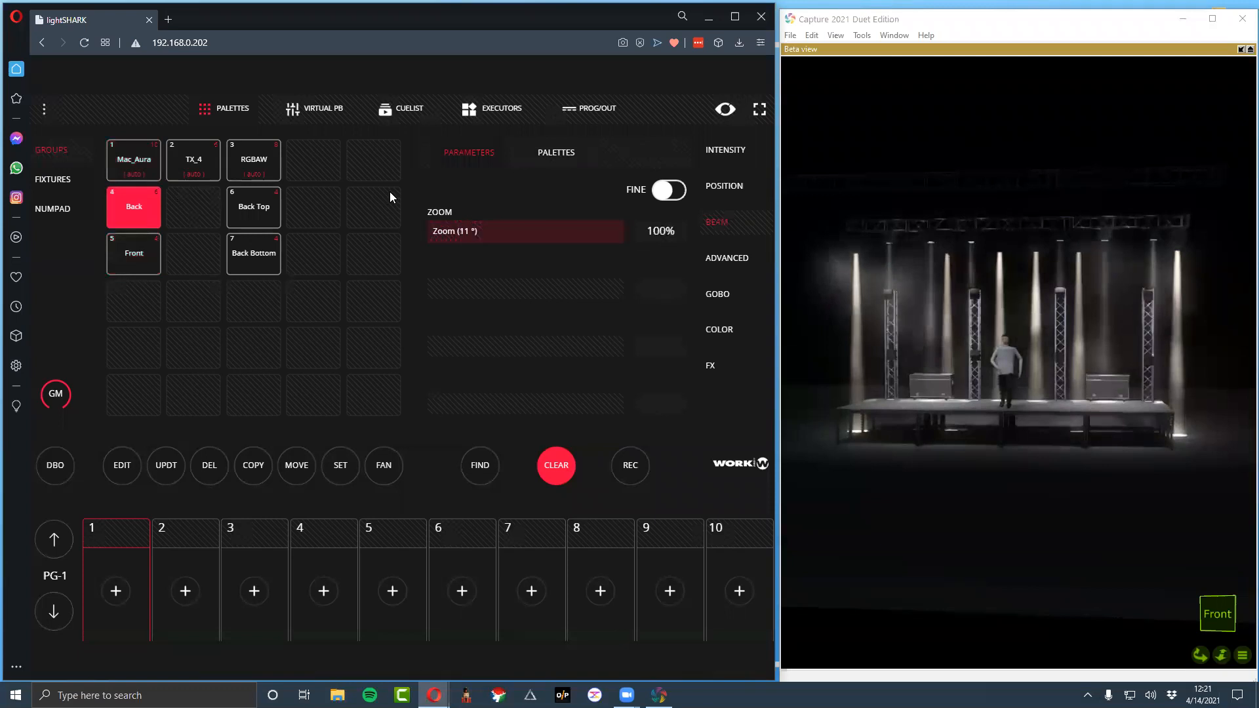
click(549, 154)
click(145, 210)
click(131, 210)
click(139, 169)
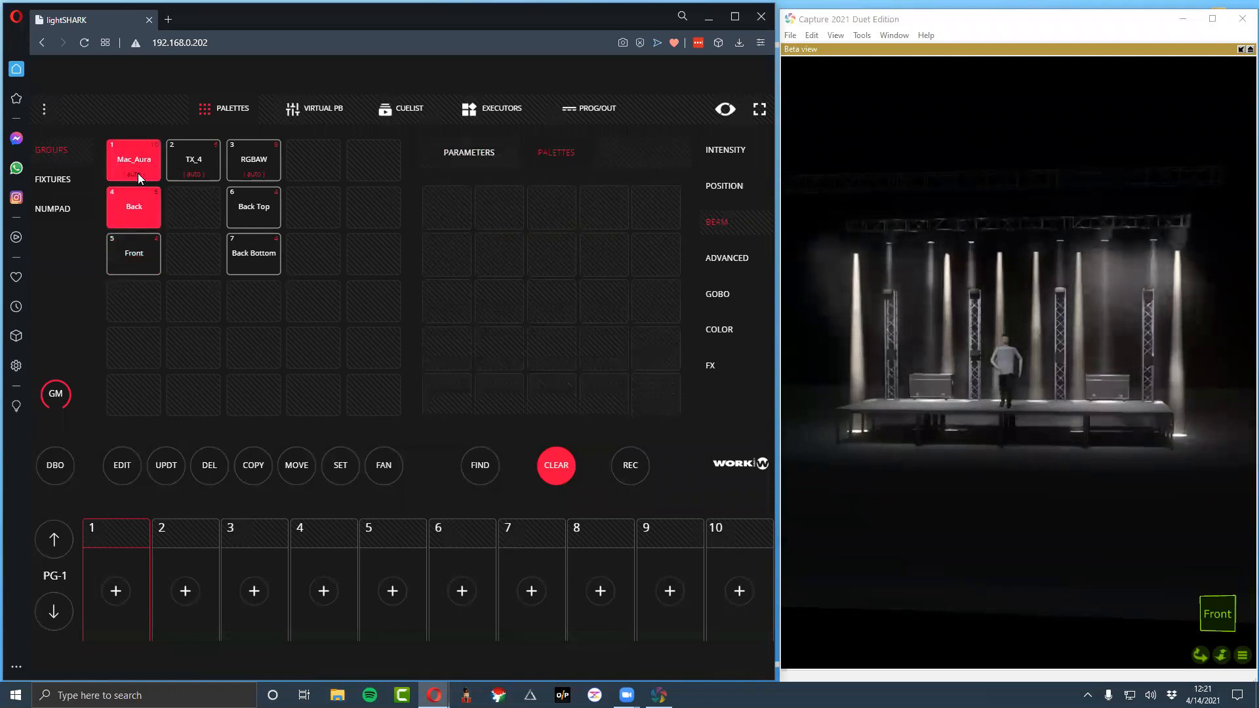
click(132, 210)
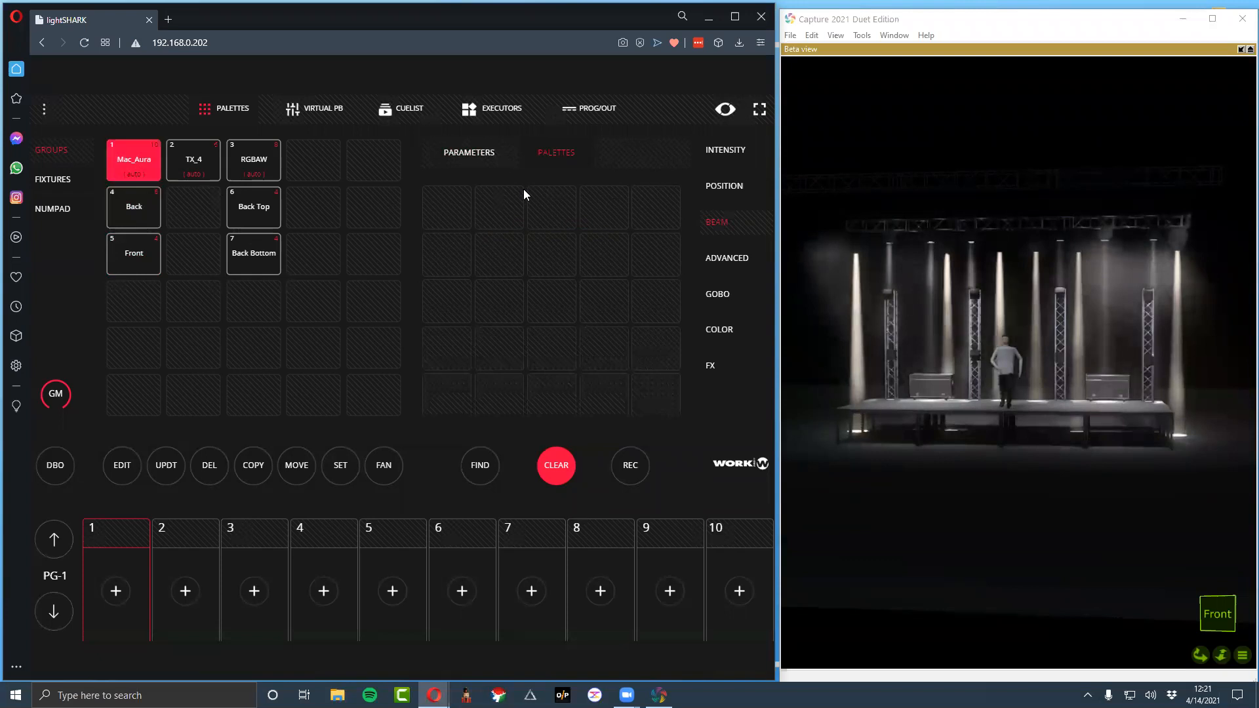
click(141, 174)
click(712, 190)
click(139, 209)
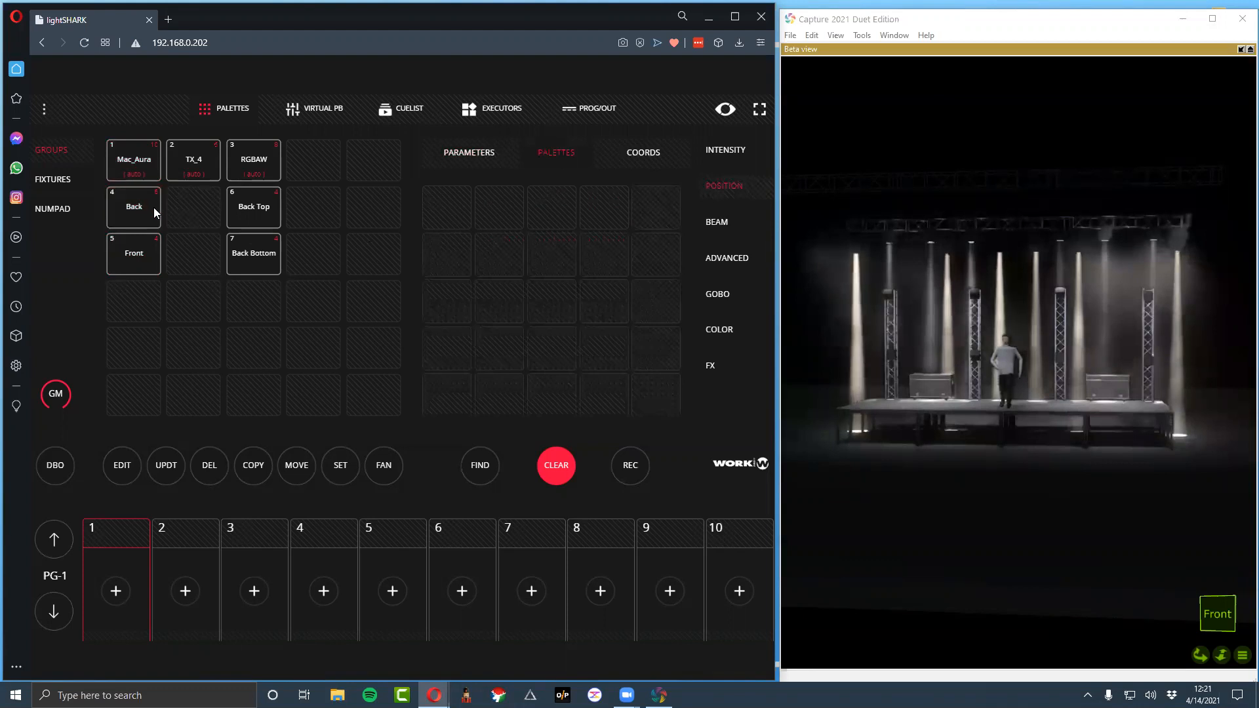
click(136, 209)
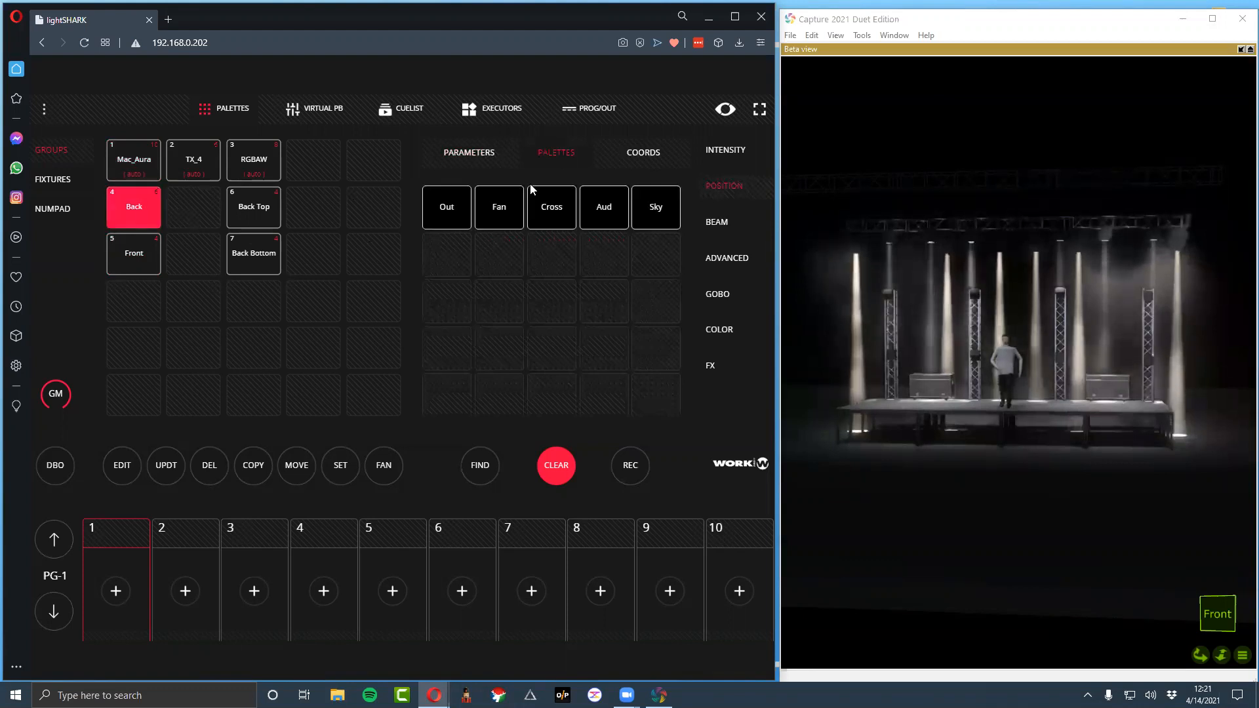
click(570, 209)
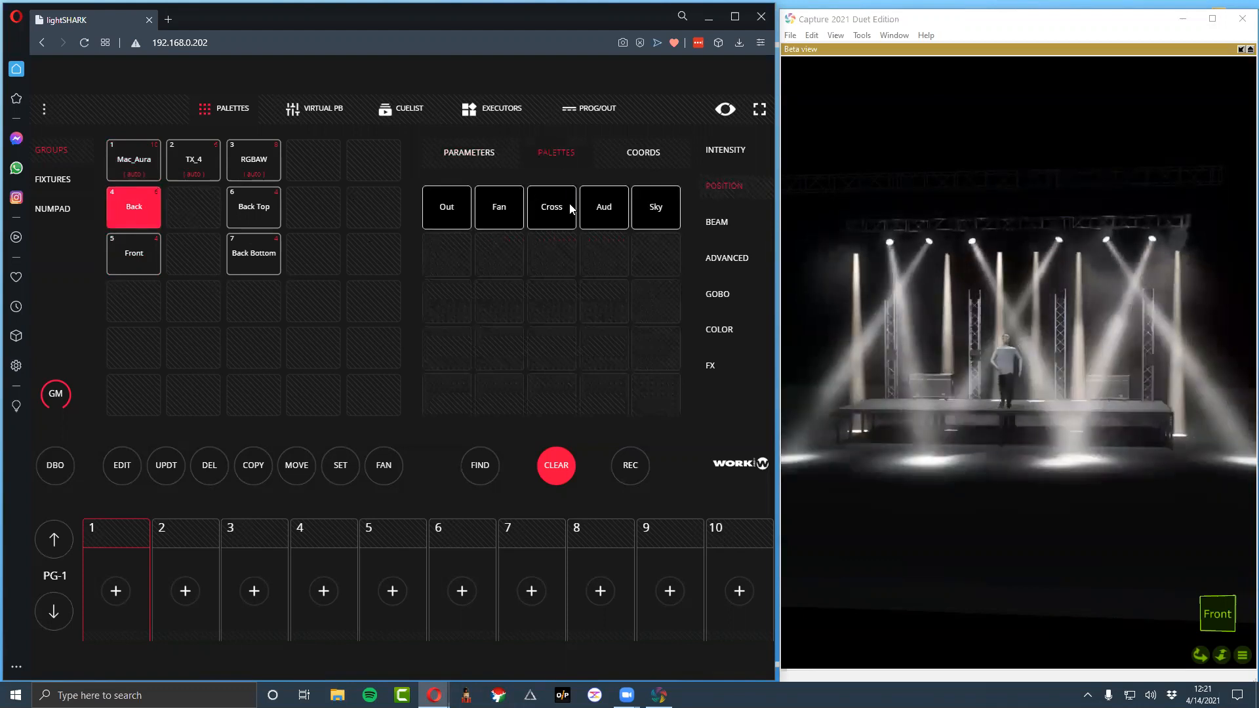
click(451, 208)
Apply the Fan position palette to the TX_4 group
click(203, 161)
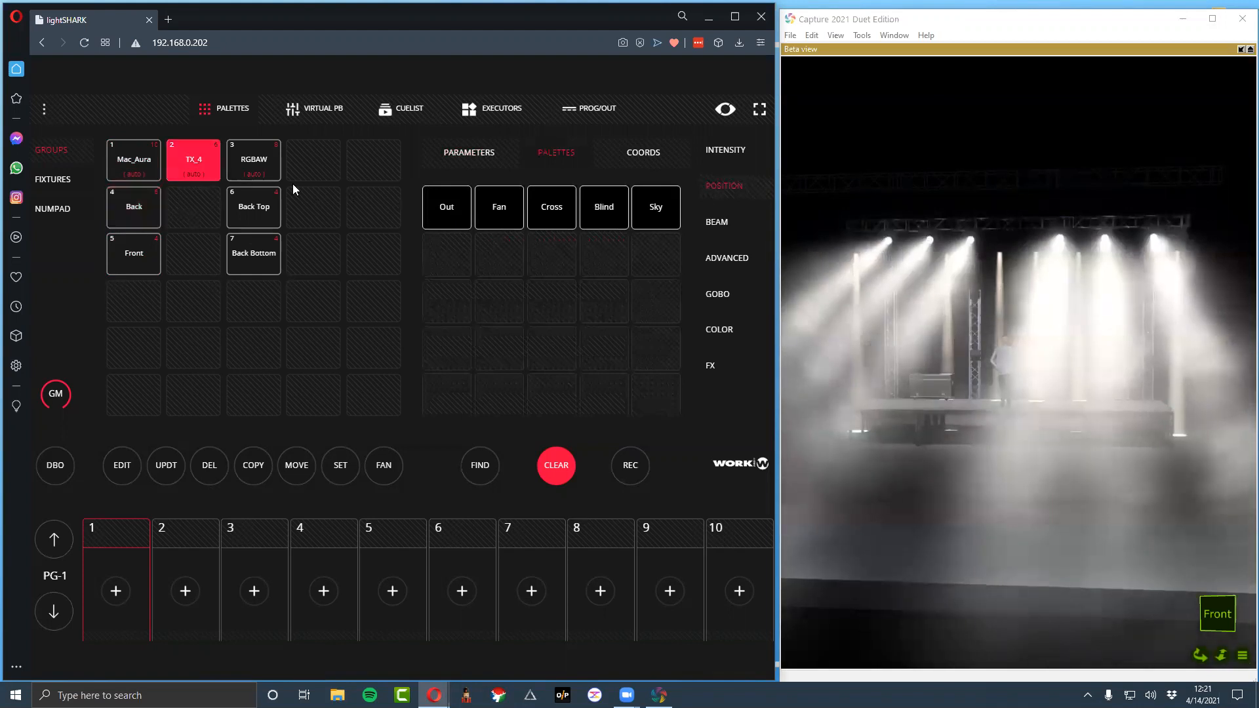
click(499, 207)
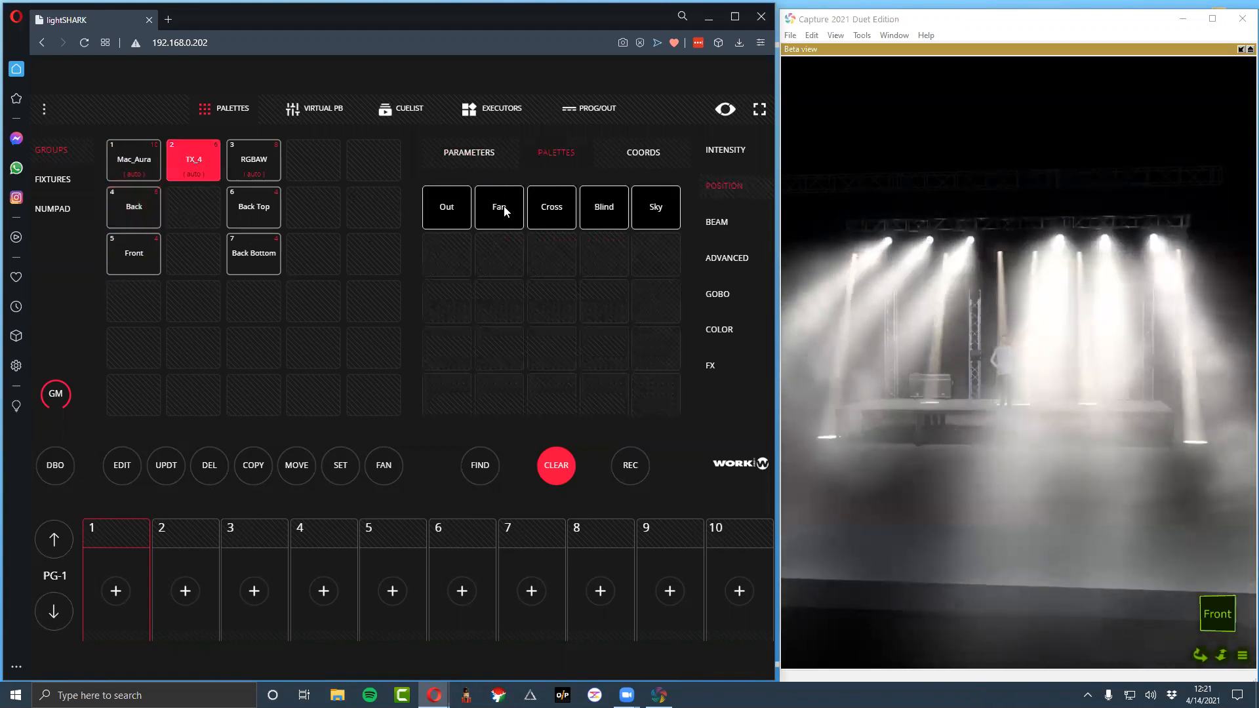
click(250, 159)
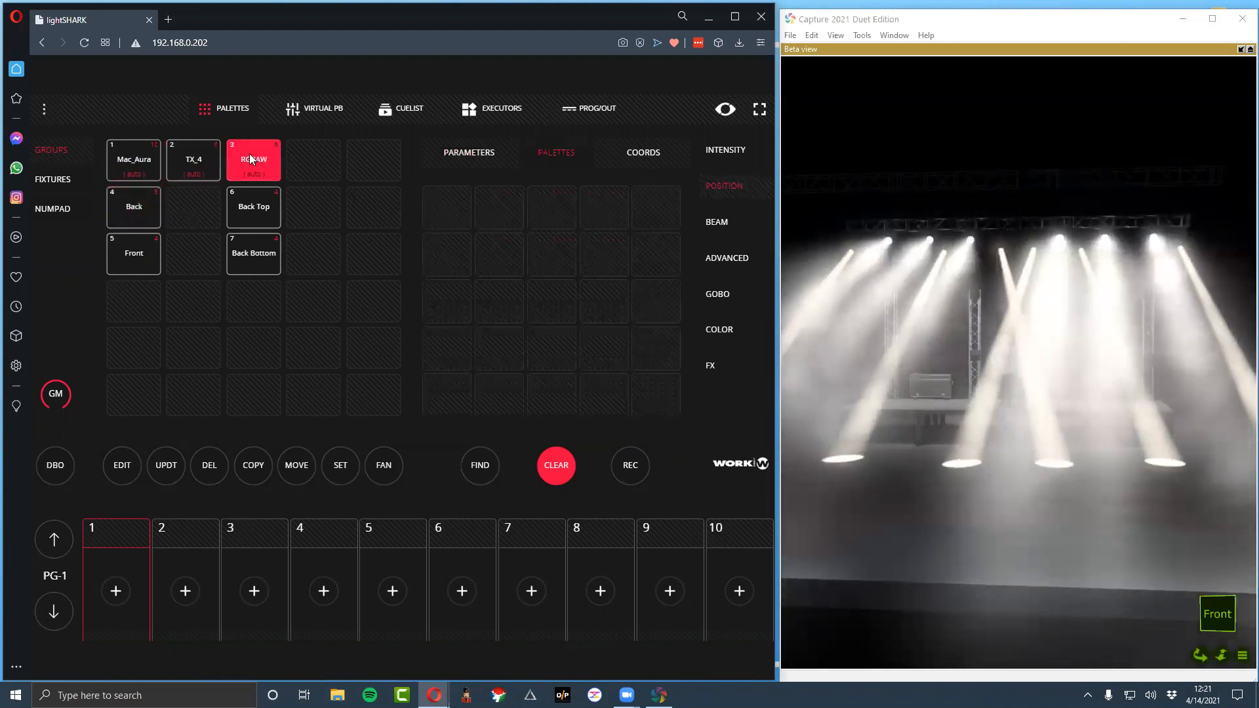
click(207, 168)
Record the current position look to the first executor in column 2 and name it Out Fan
click(493, 111)
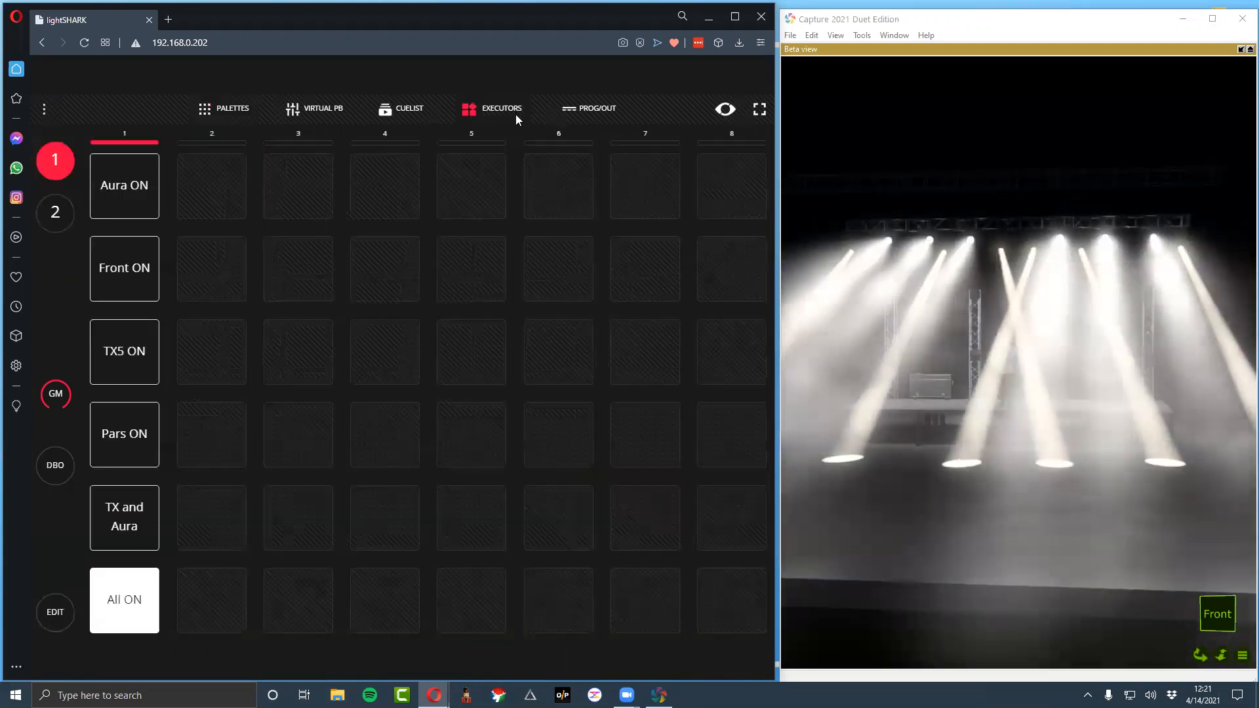
click(55, 612)
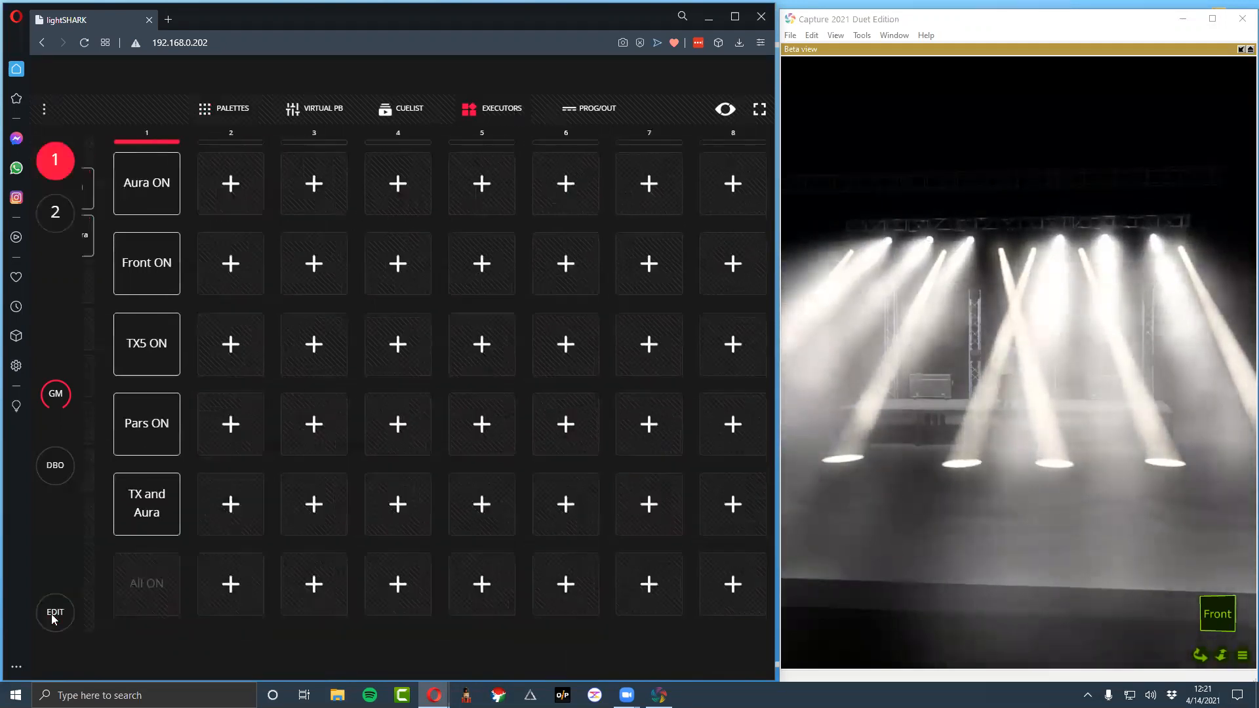
click(646, 598)
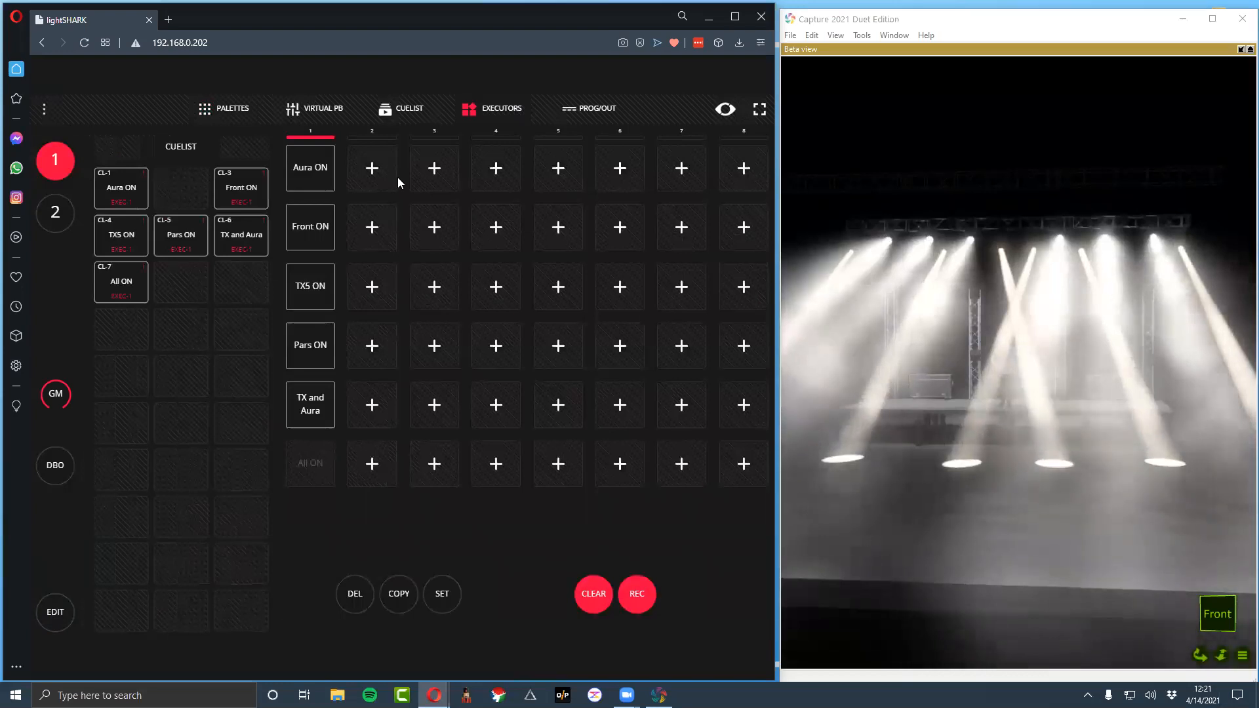
click(372, 168)
double_click(370, 167)
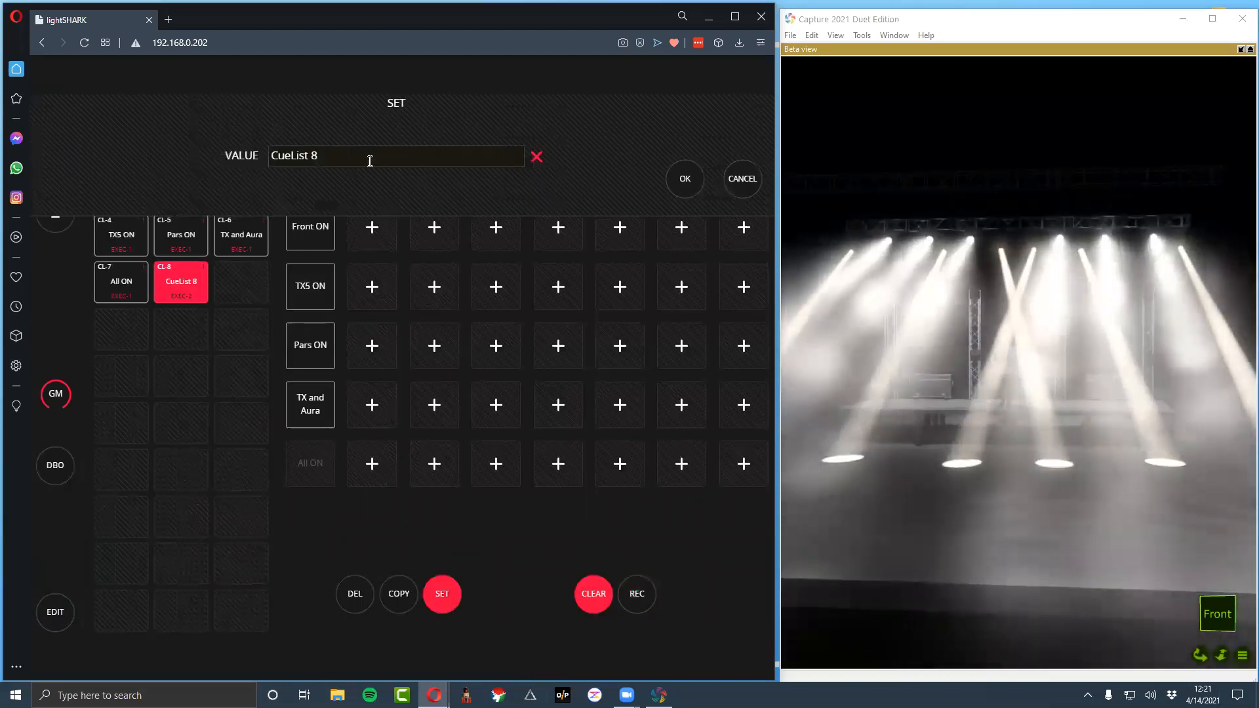
text(Out Fan)
key(Return)
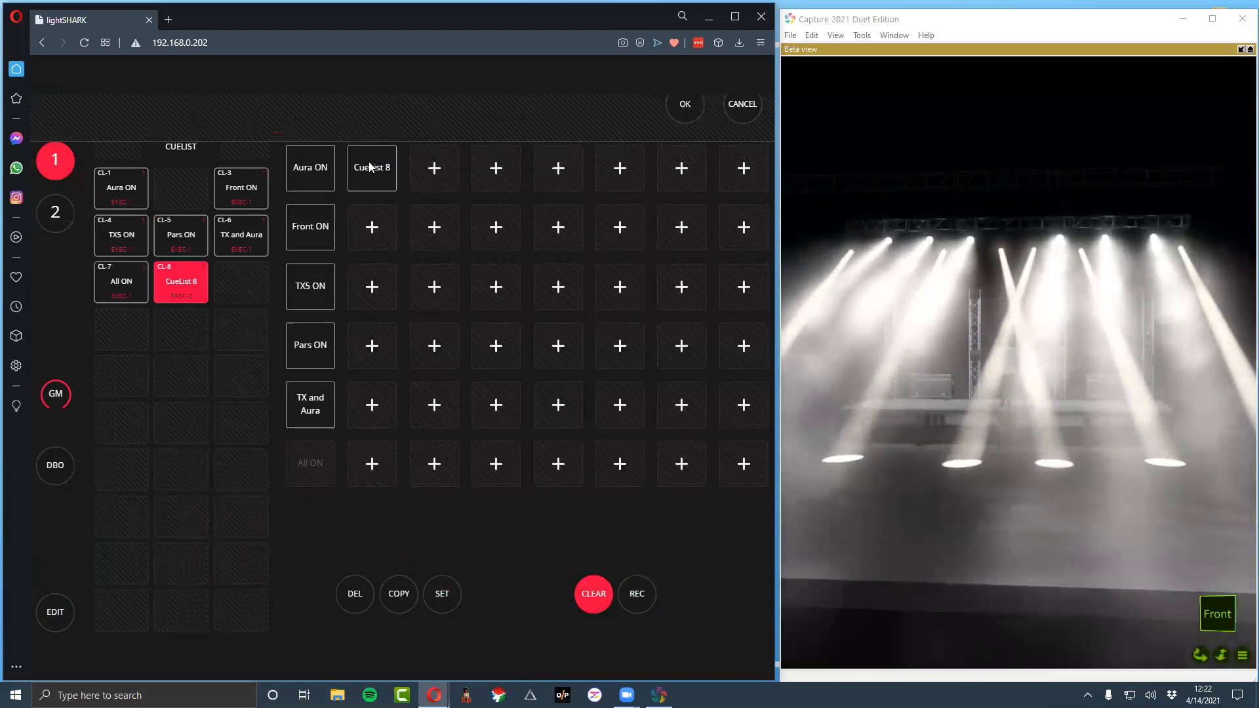
Try the Cross and Blind position palettes on TX_4, settle on its Fan palette, and apply the Cross position palette to Mac_Aura
click(206, 105)
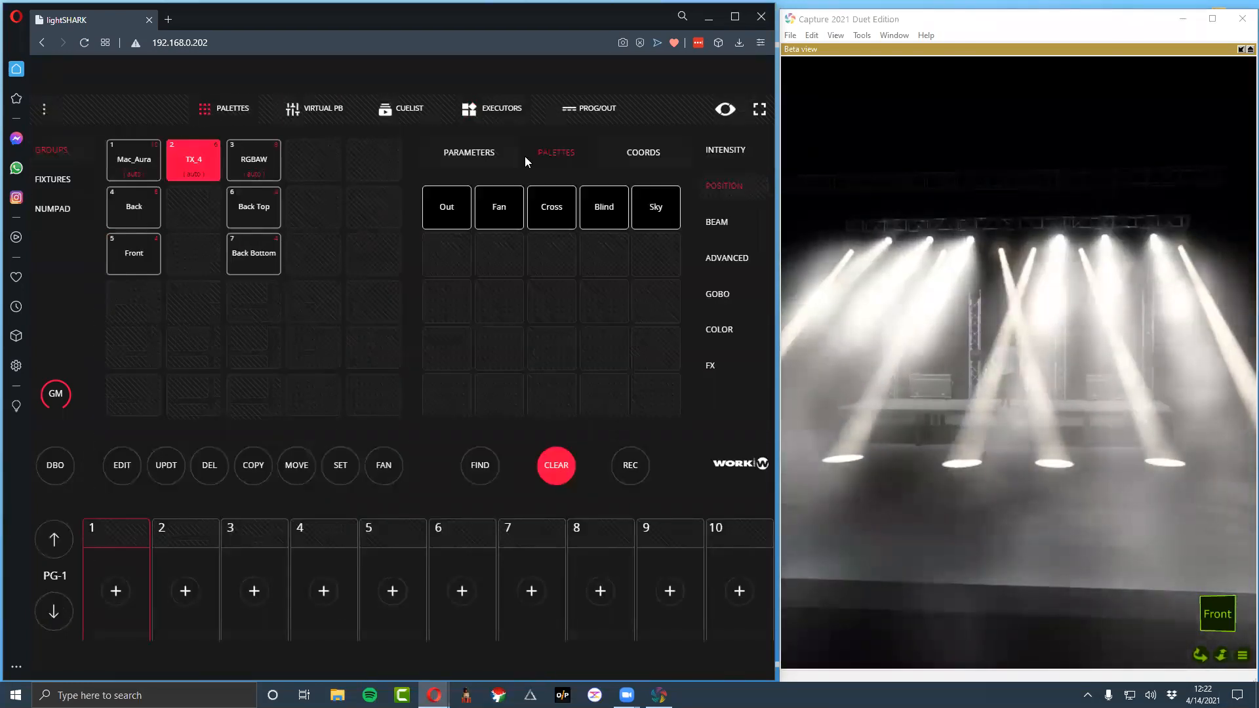
click(545, 218)
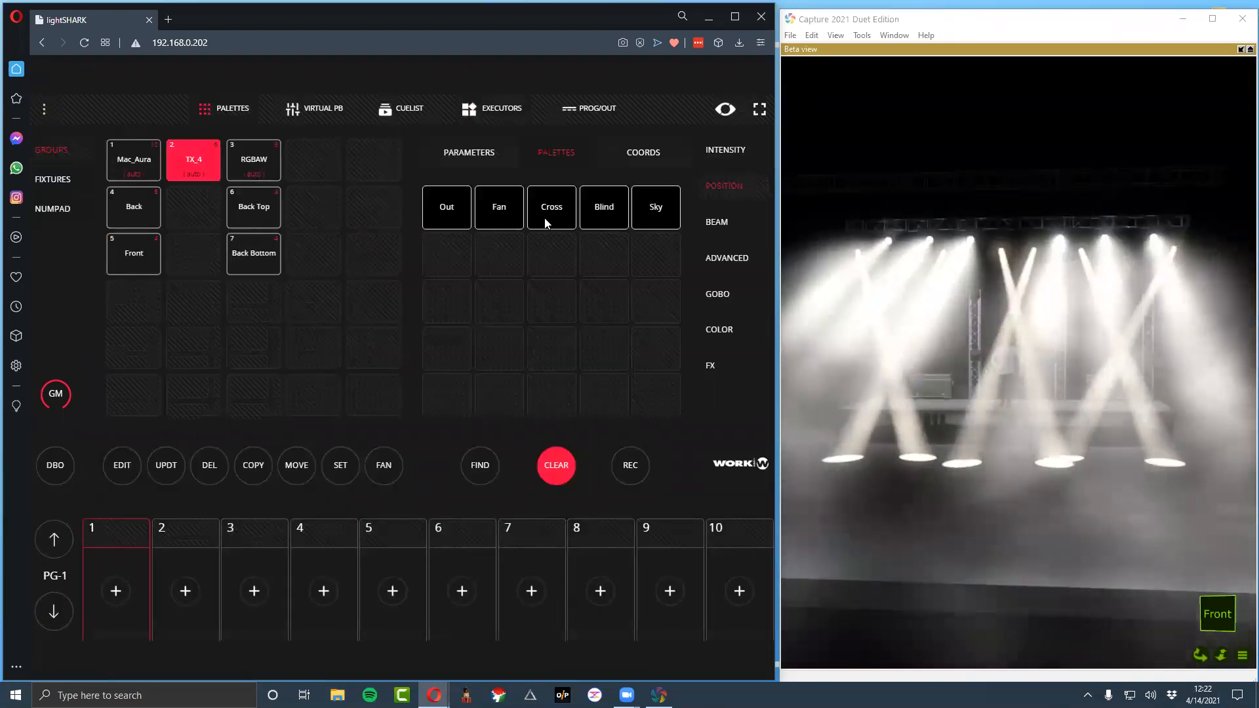
click(143, 174)
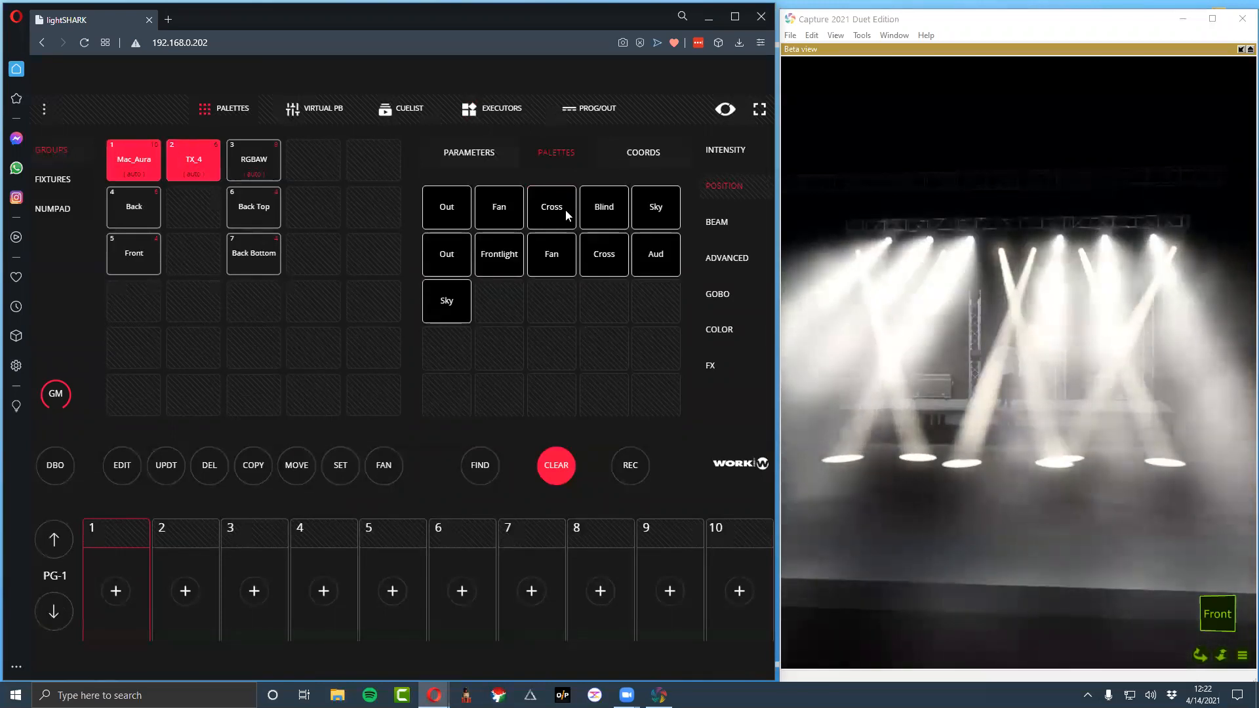
click(614, 206)
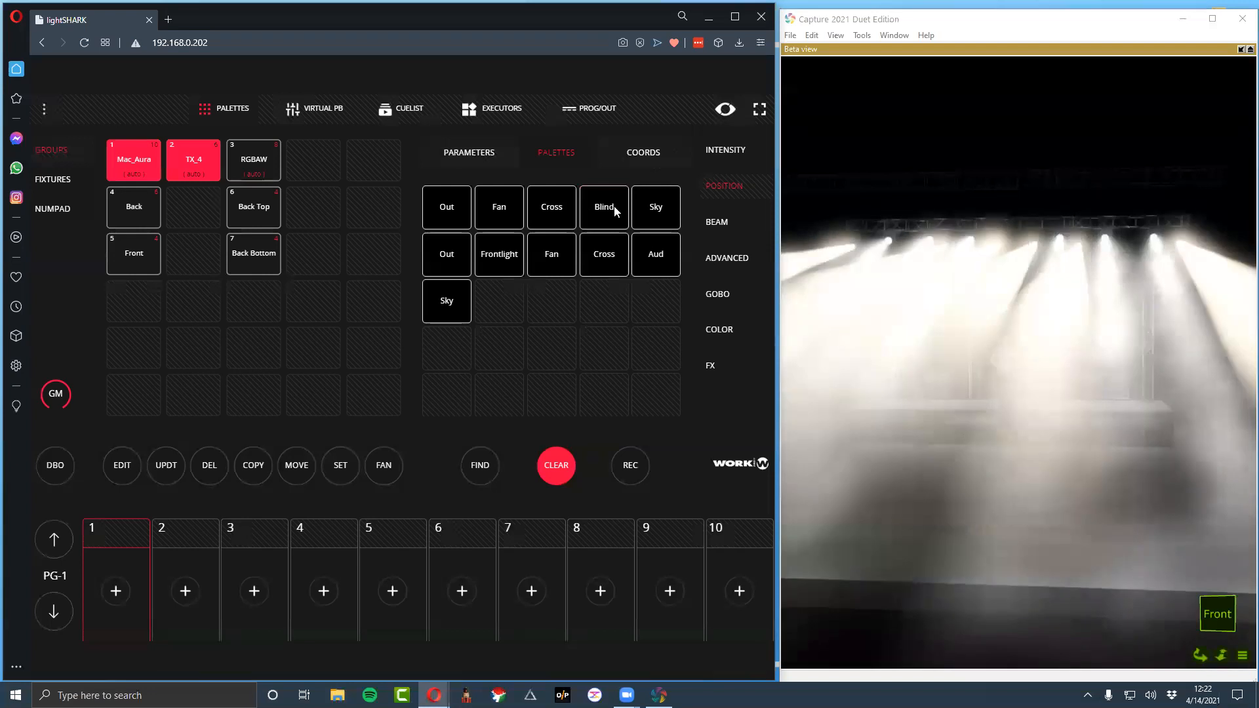
click(489, 212)
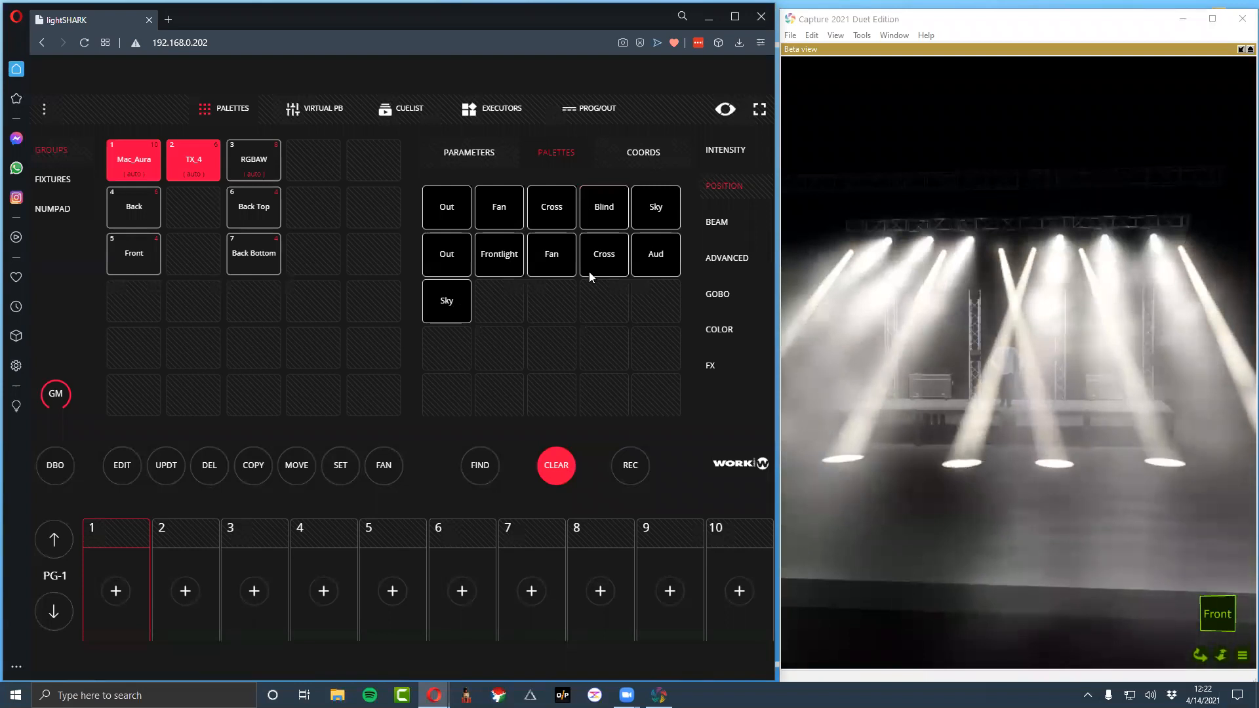
click(590, 269)
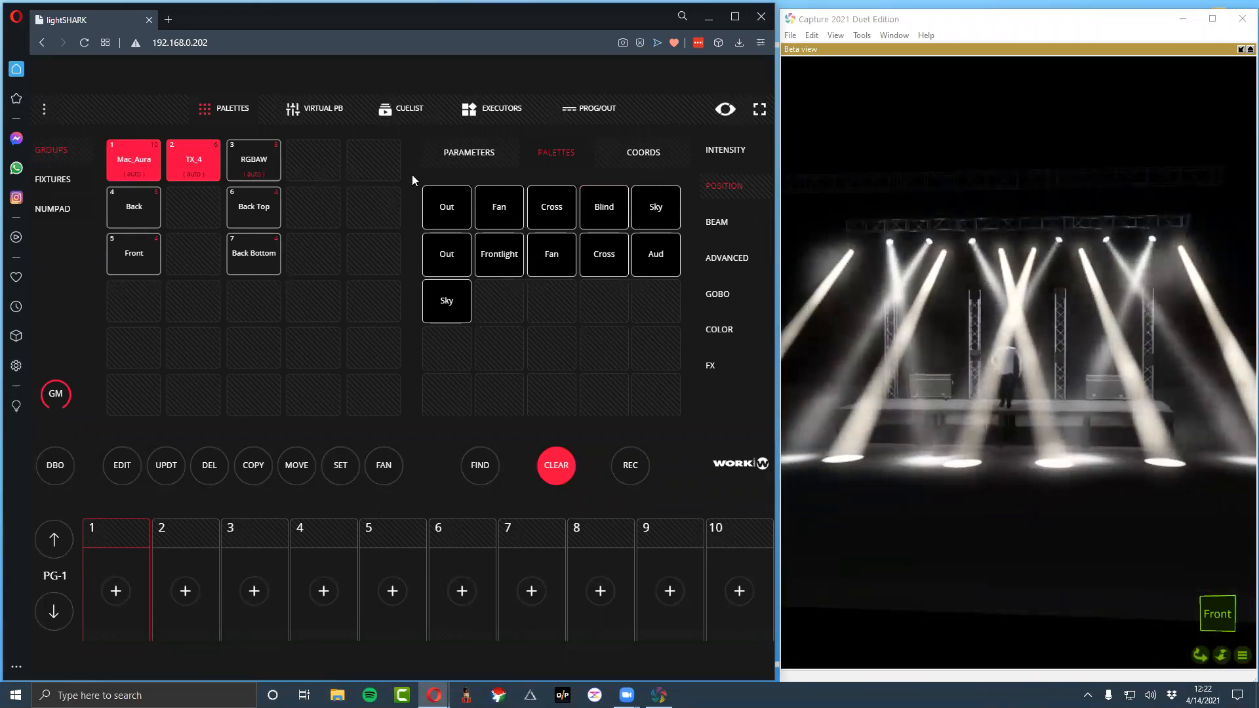
Record the look to the second executor in column 2 and name it Cross Cross
click(623, 471)
click(503, 110)
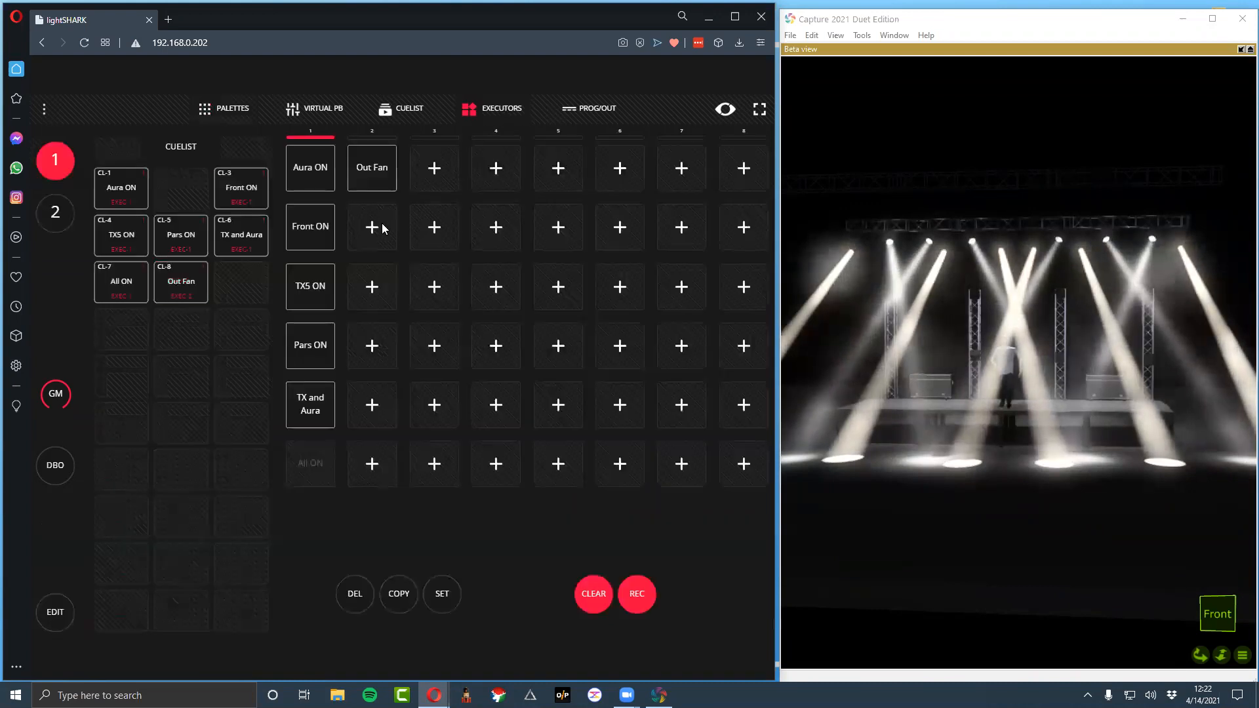
click(387, 231)
key(ctrl+a)
text(Cross Fan)
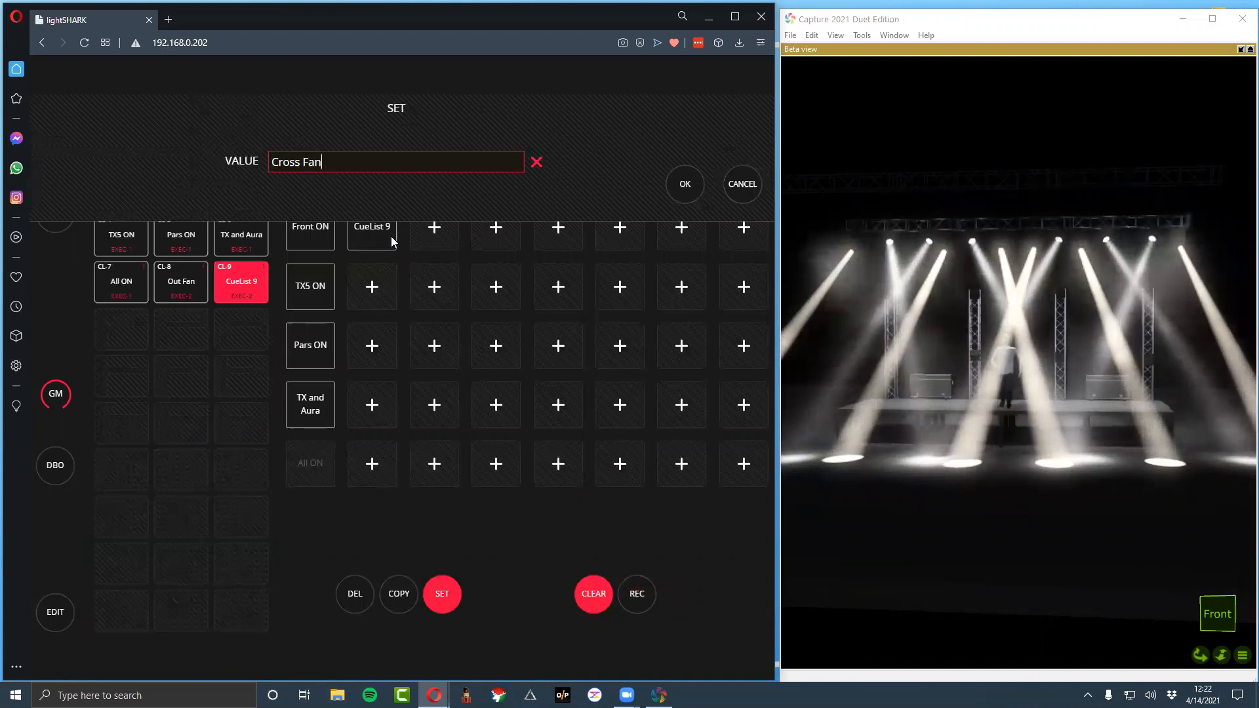
key(BackSpace)
key(BackSpace)
key(BackSpace)
text(Crop)
key(BackSpace)
key(BackSpace)
key(BackSpace)
text(ross)
key(Return)
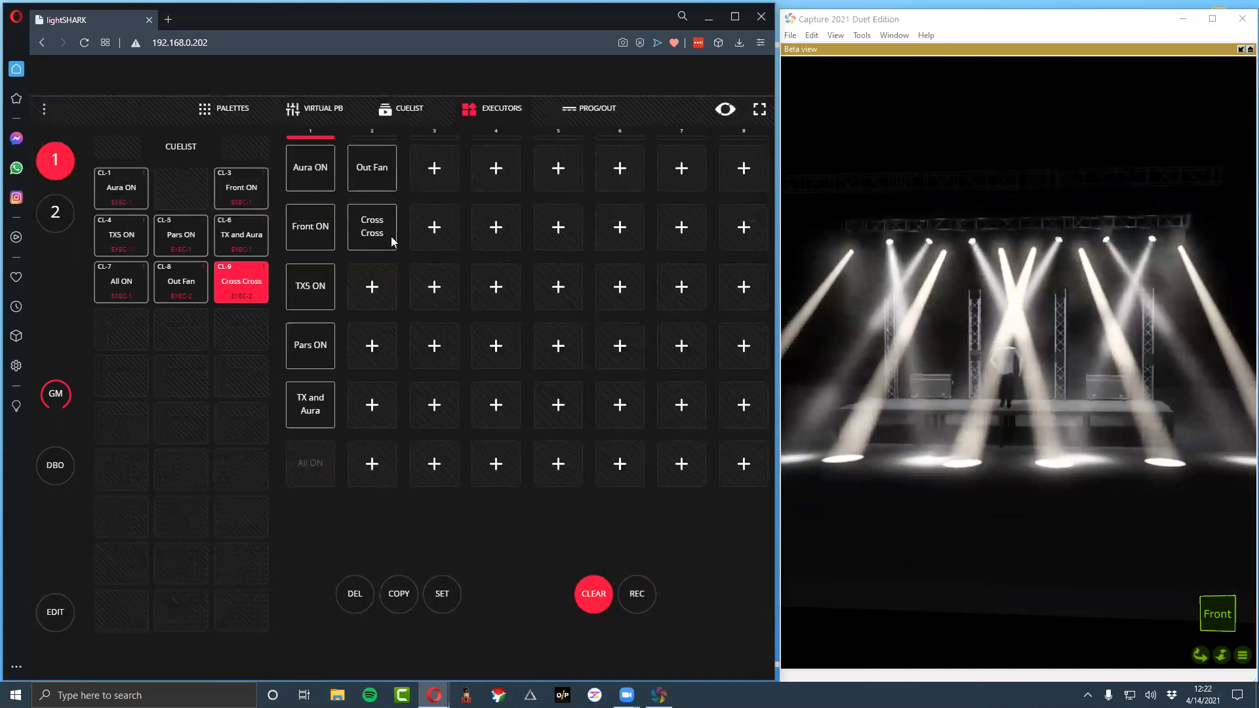
Apply the Sky position palette to TX_4, try Sky and Cross on Mac_Aura, and settle on Mac_Aura's Fan palette
click(223, 108)
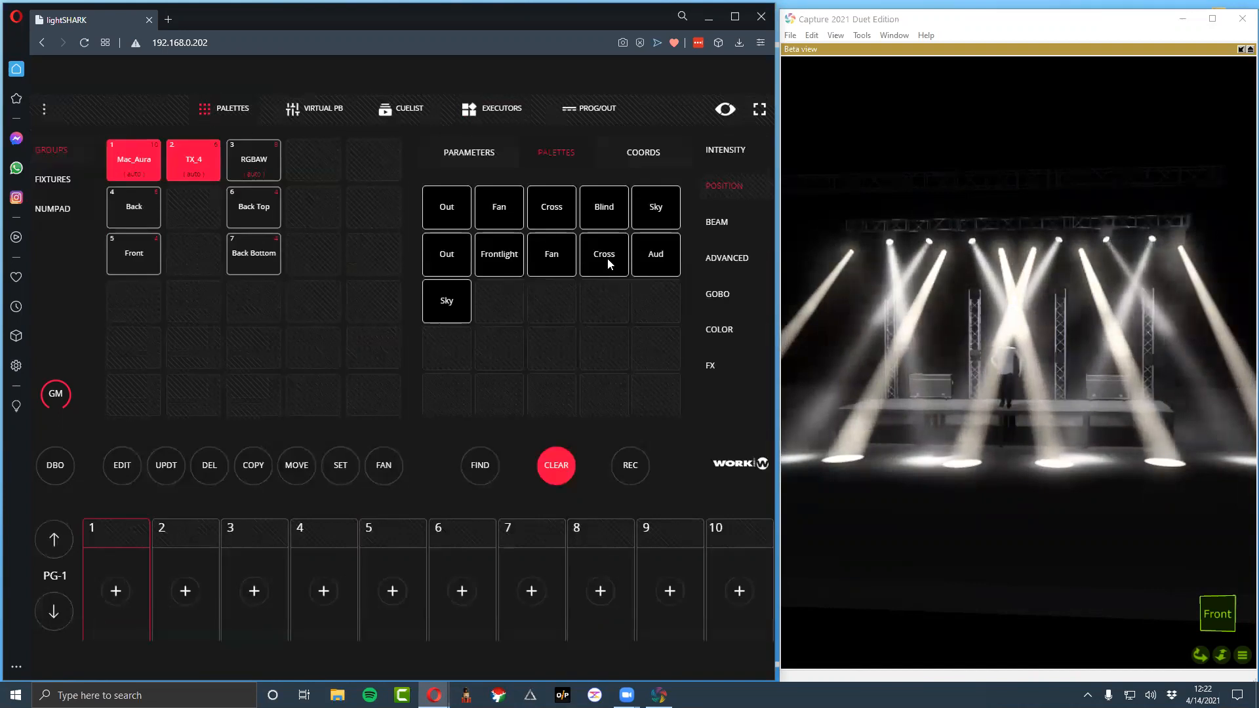
click(445, 301)
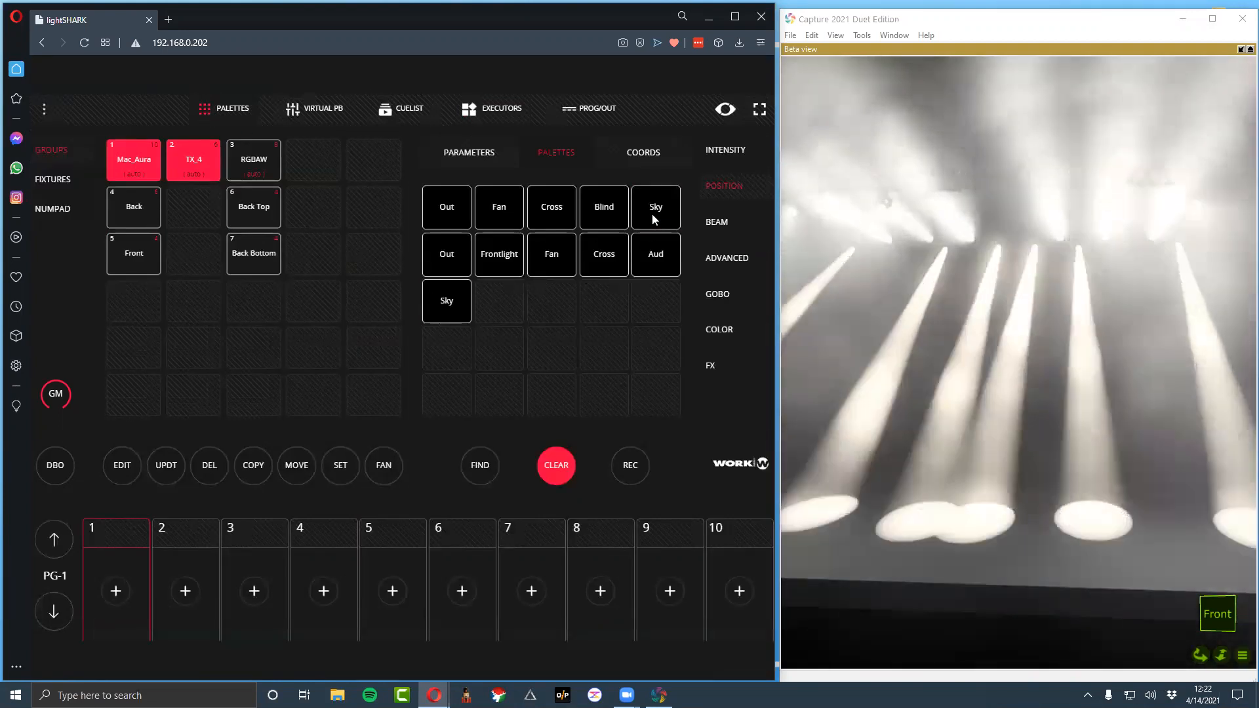
click(617, 257)
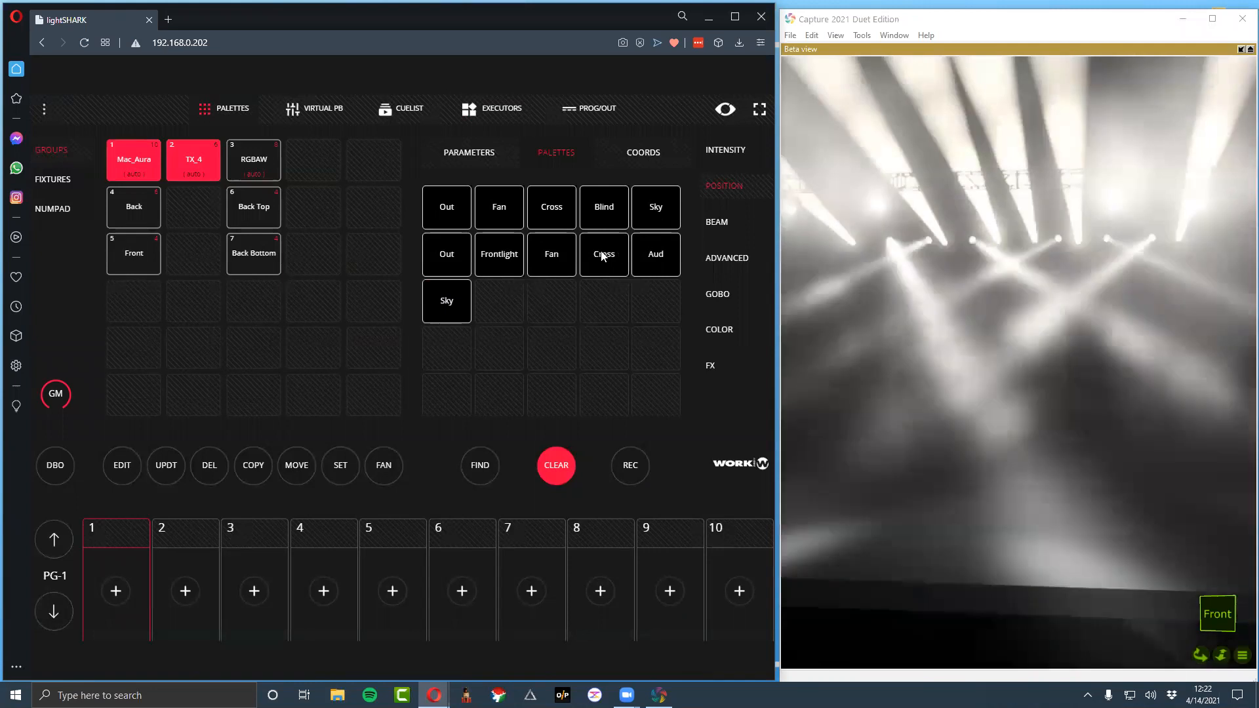
click(551, 260)
Record the look to the third executor in column 2 and name it Sky Fan
click(470, 116)
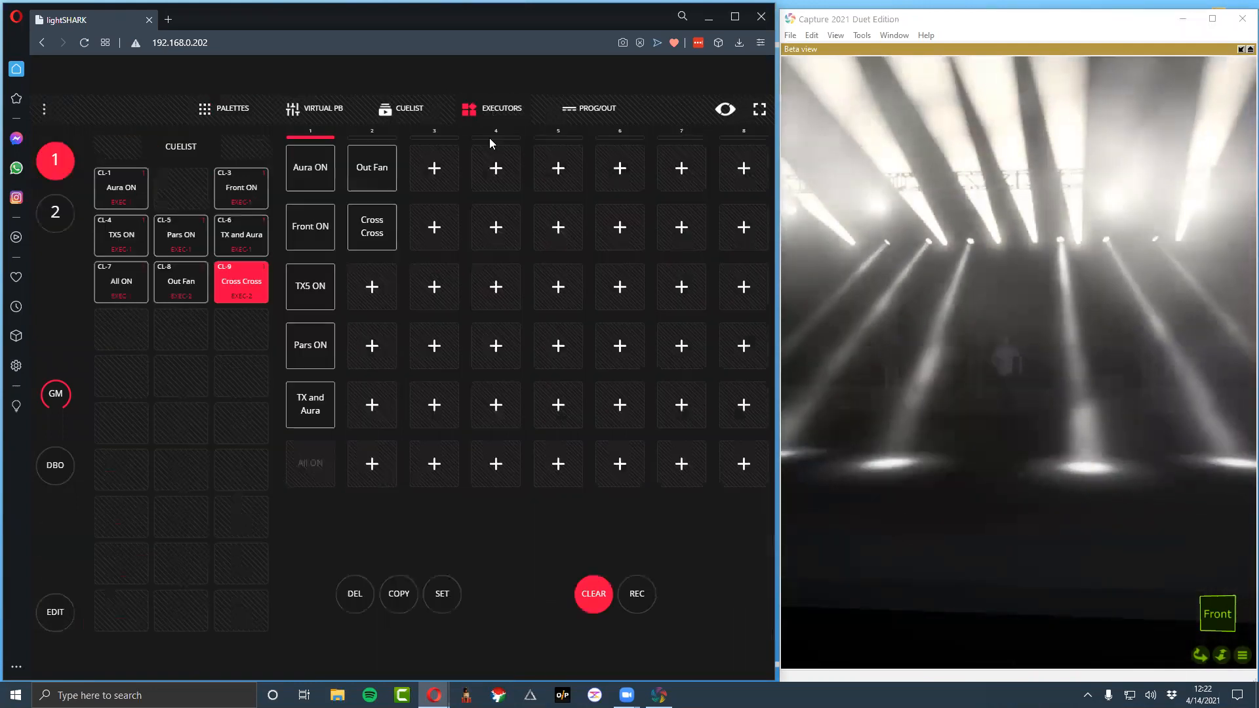
click(637, 595)
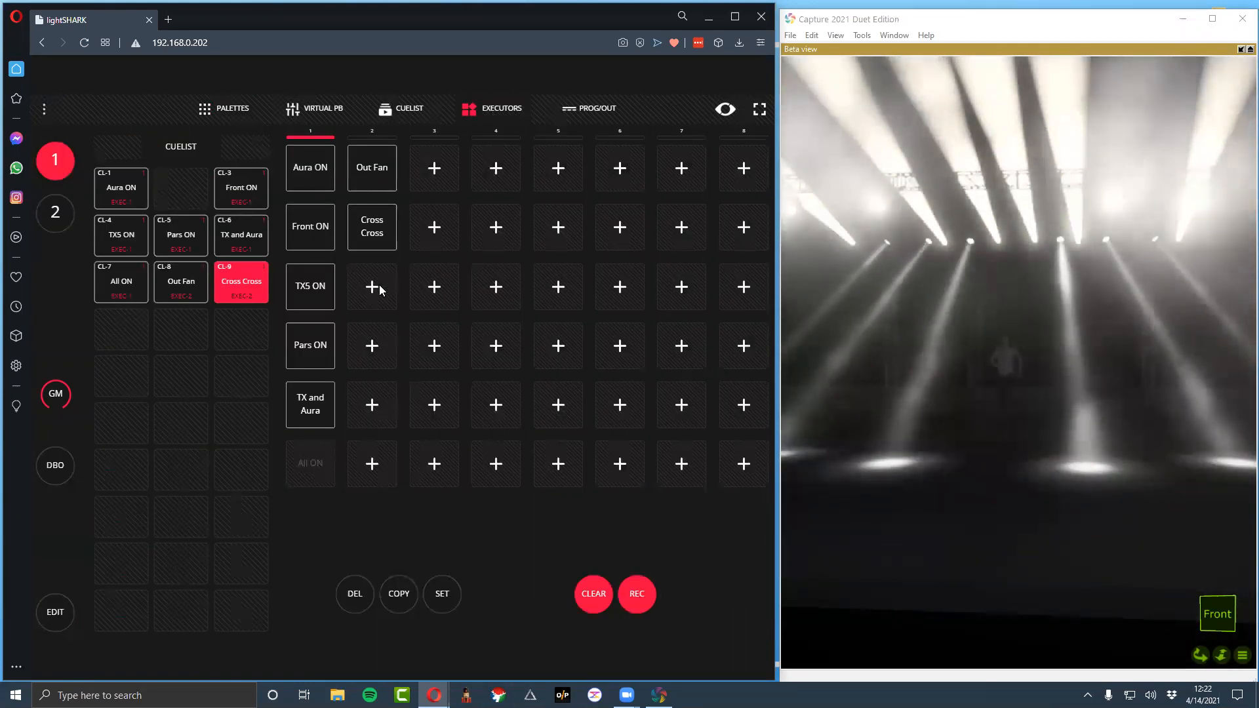
click(374, 287)
key(ctrl+a)
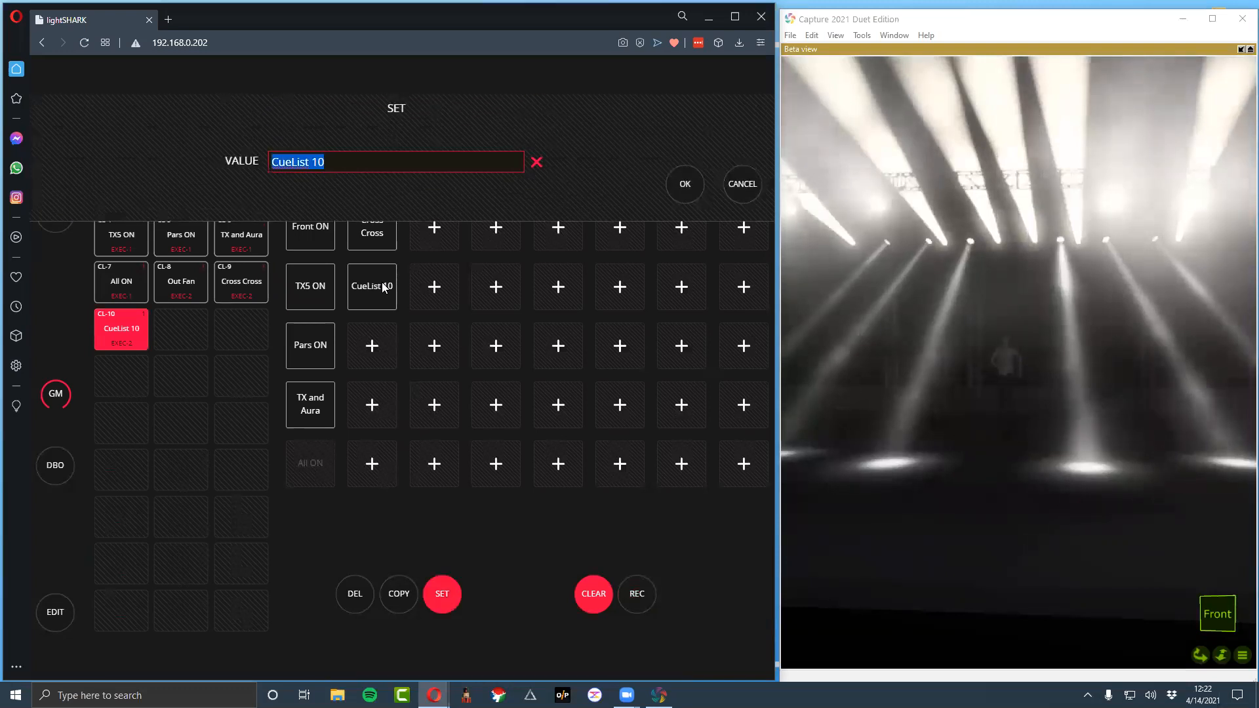
text(Sky Fan)
key(Return)
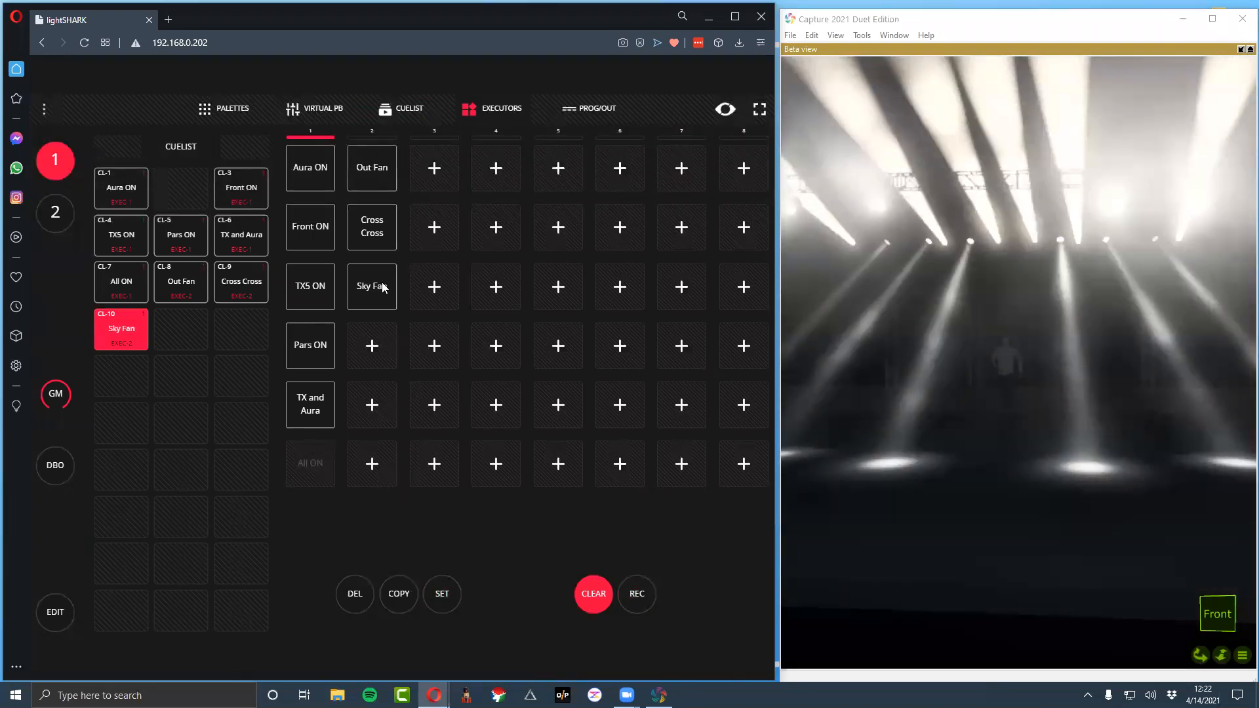
Apply the Sky position palette to Mac_Aura and the Cross position palette to TX_4
click(240, 112)
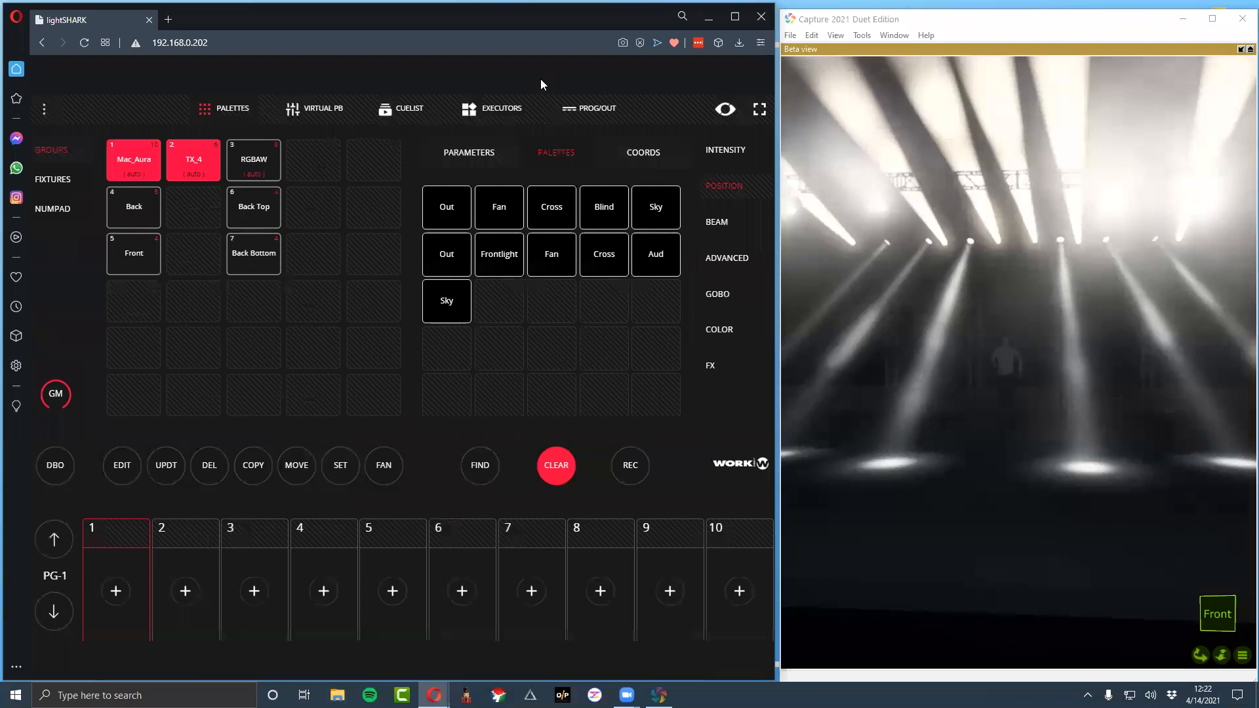
click(443, 300)
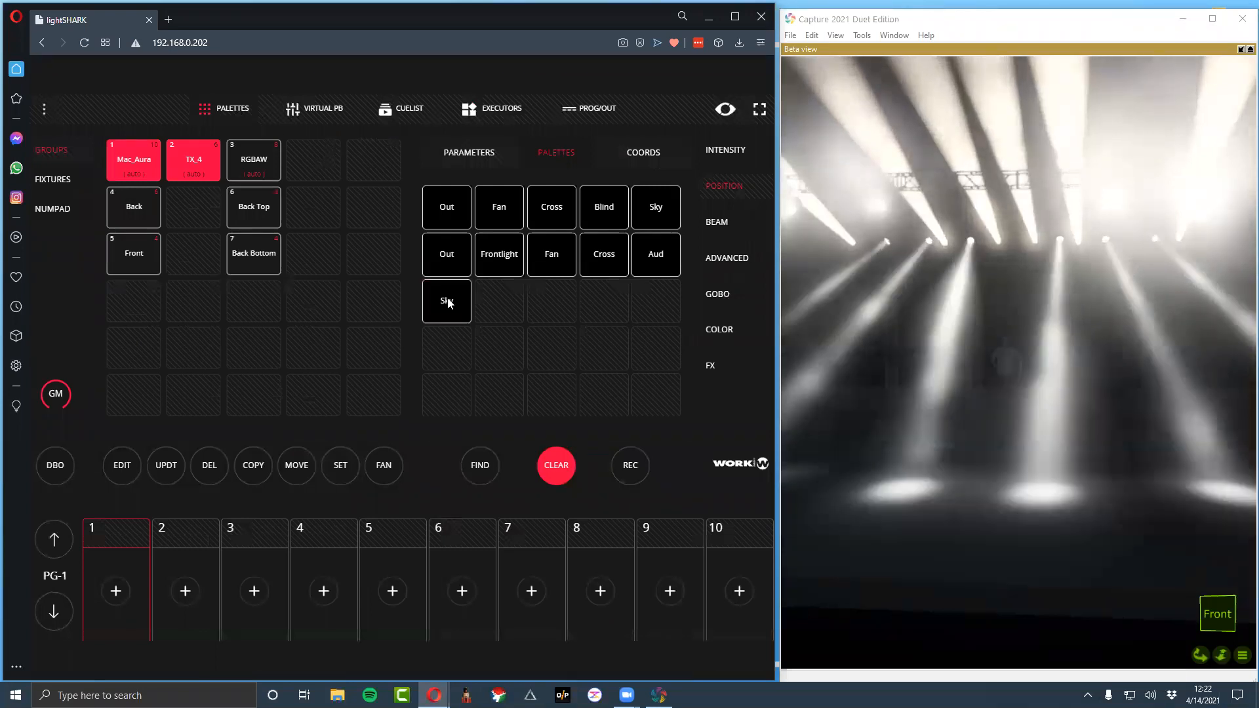
click(559, 208)
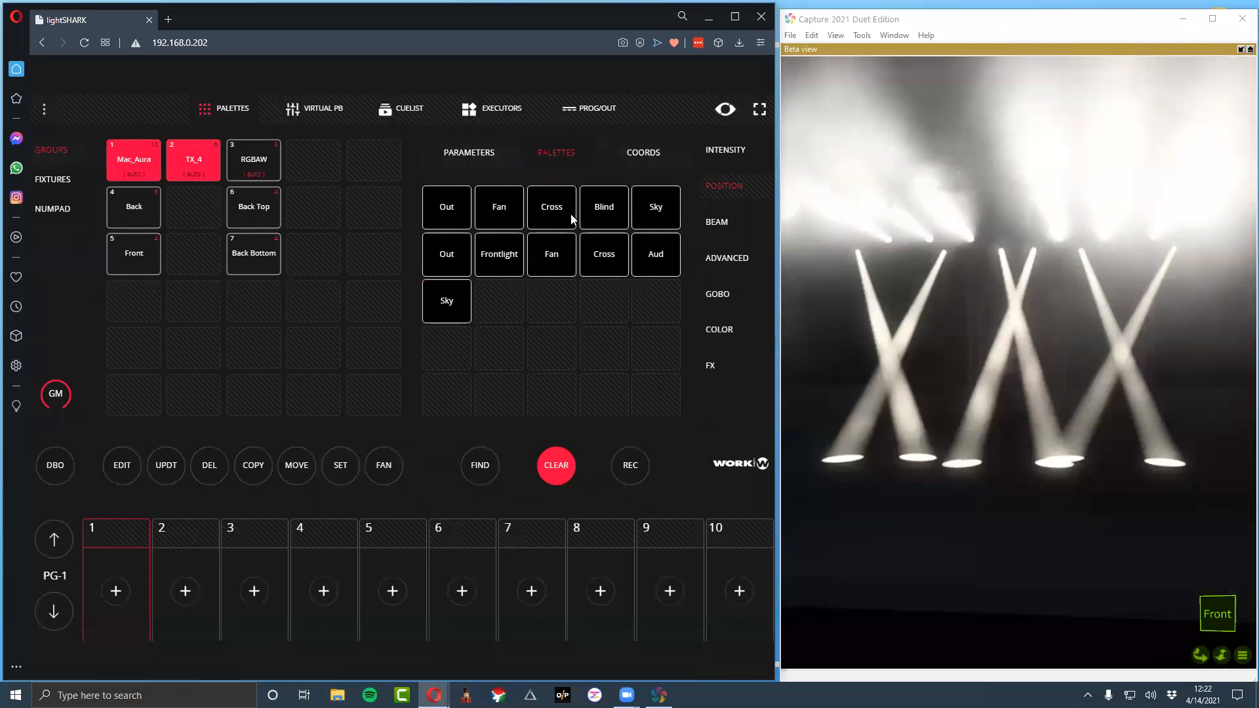
Record the look to the fourth executor in column 2 and name it Sky Cross
click(488, 108)
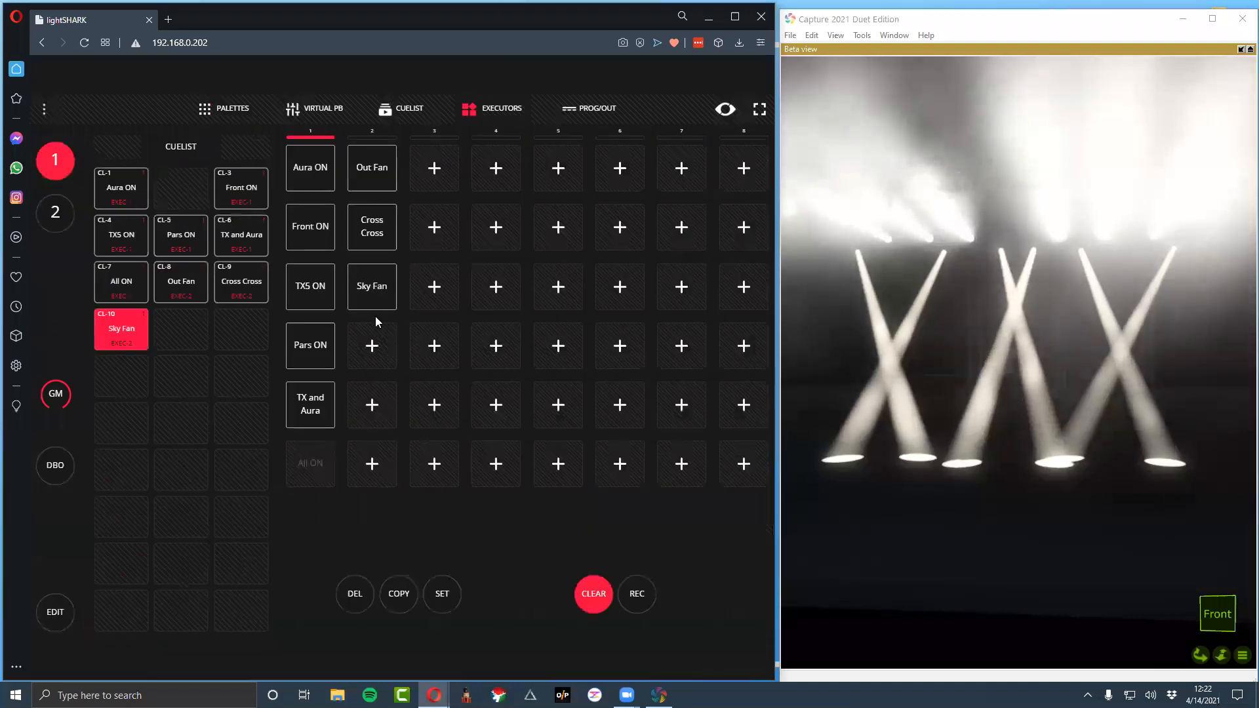
click(637, 594)
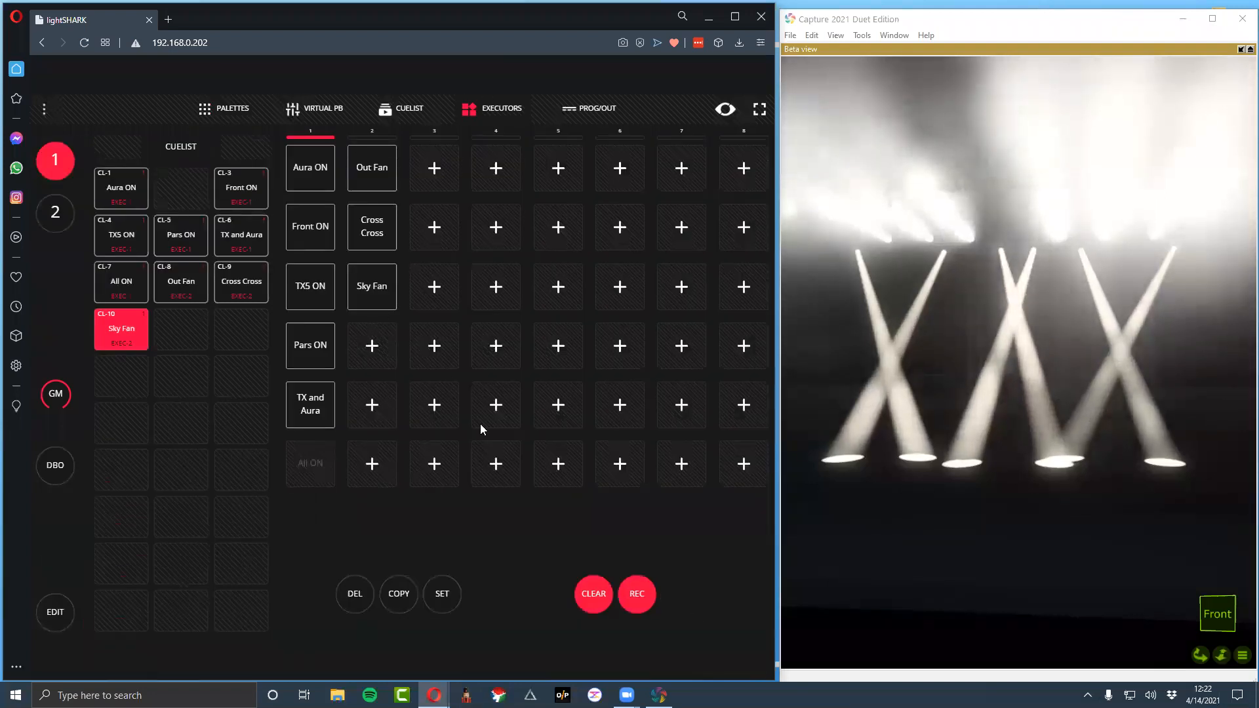
click(369, 348)
text(Sky Cross)
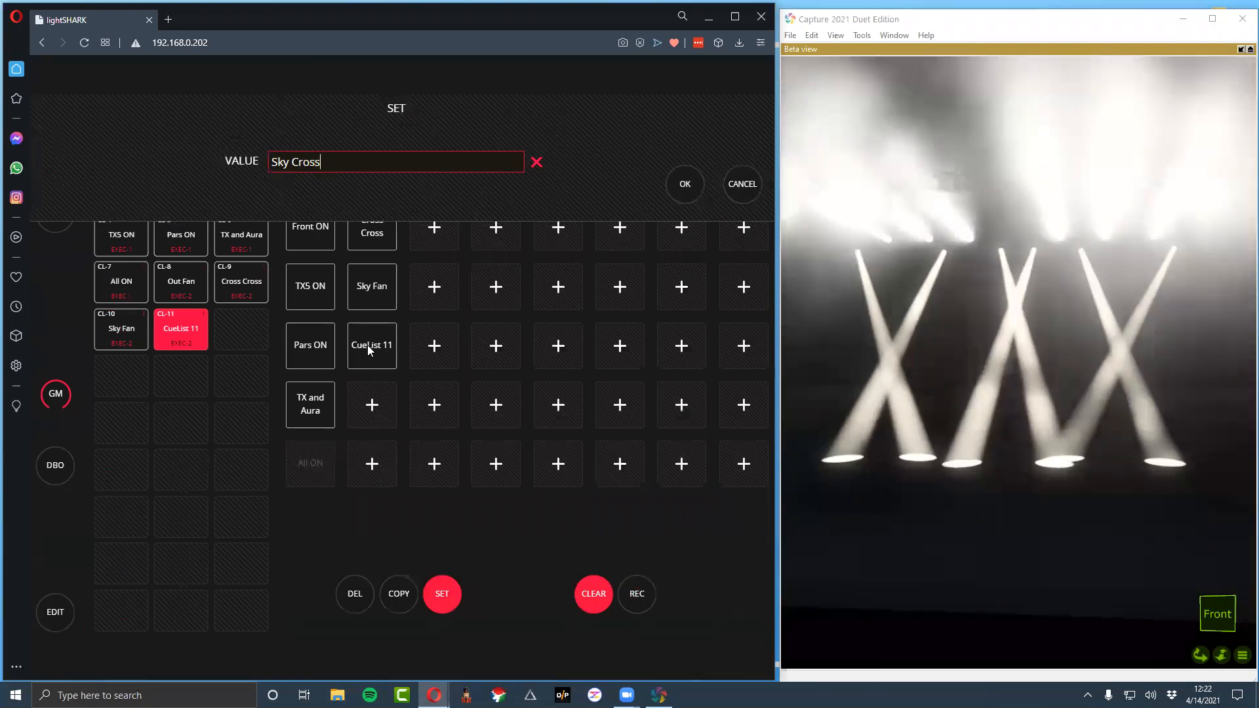
key(Return)
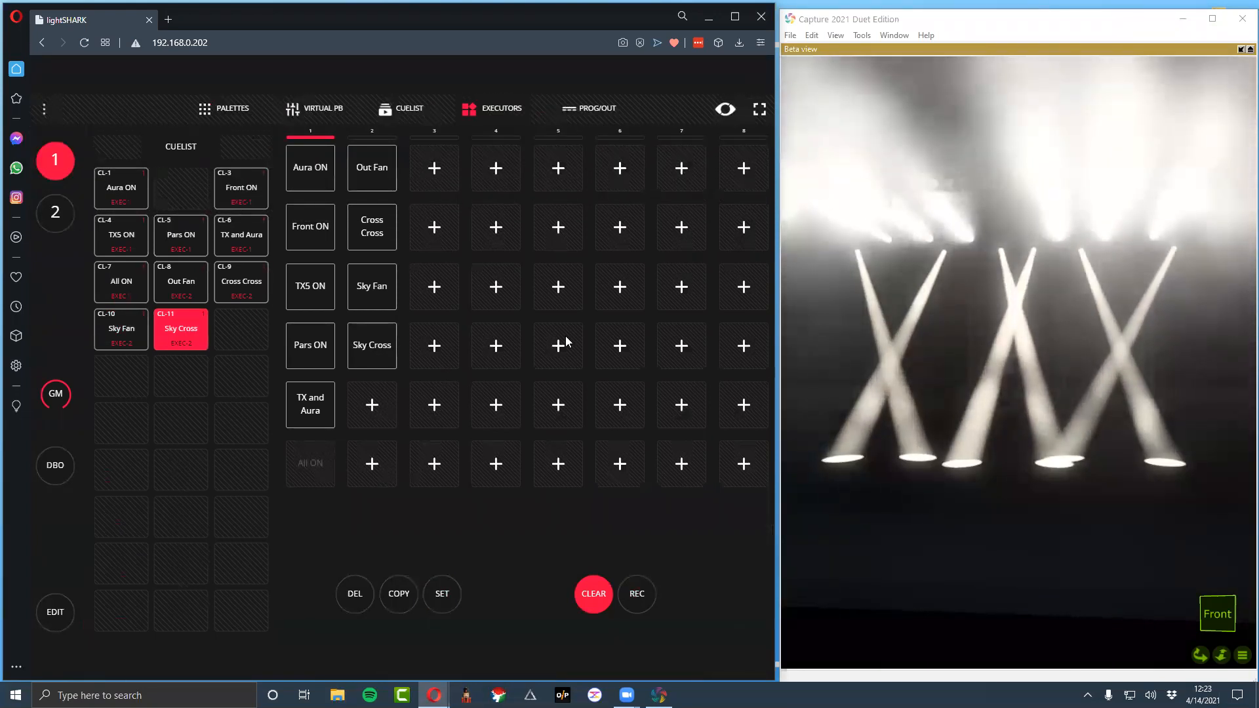
Set the executors mode to Normal in the show settings and return to the executors
click(44, 109)
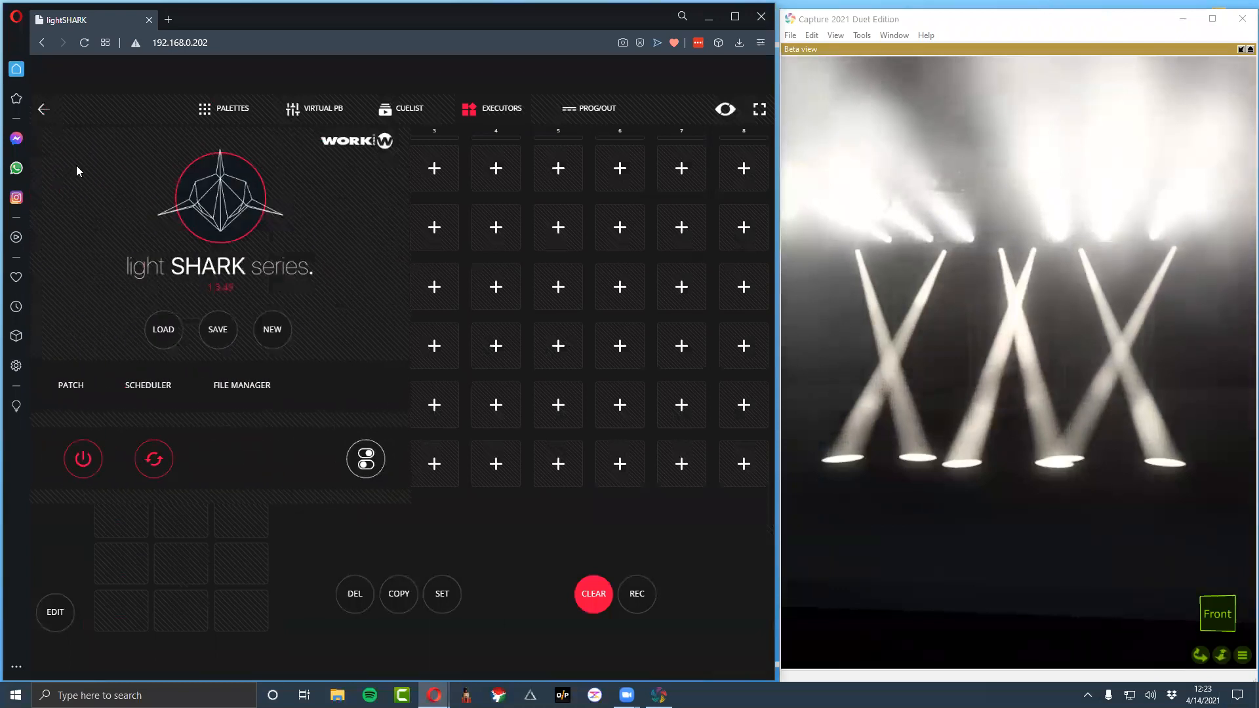
click(366, 459)
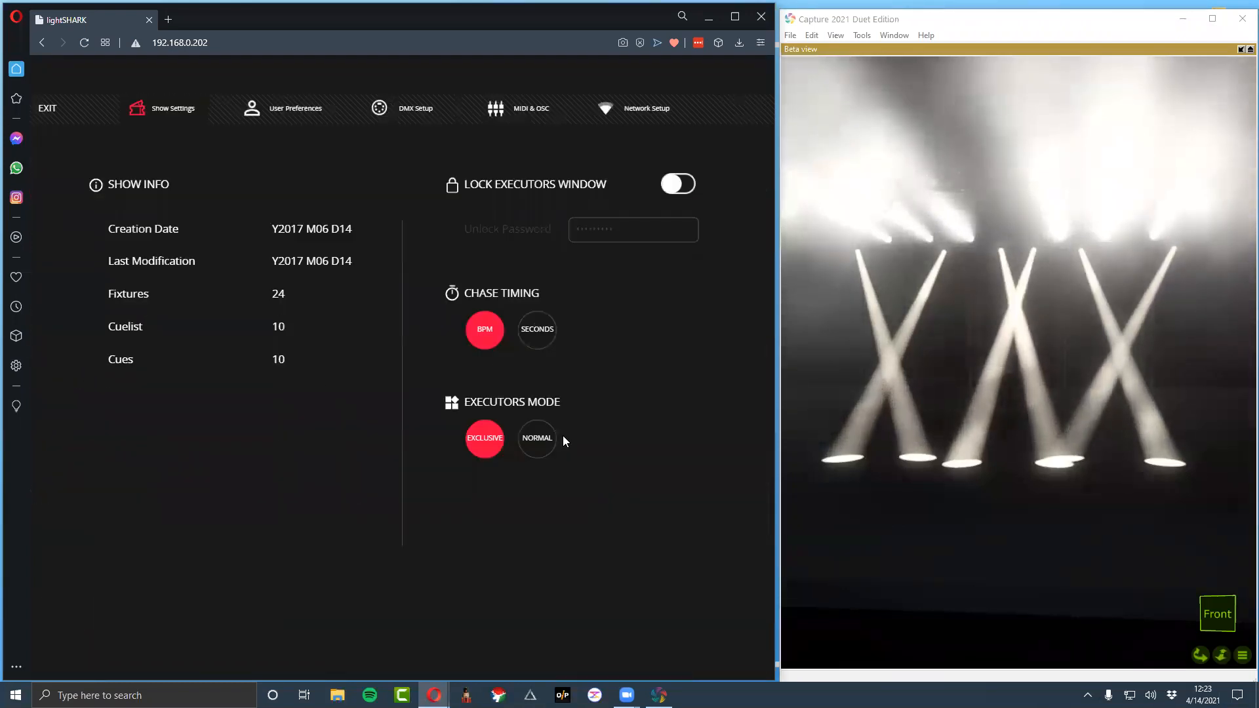
click(558, 438)
click(49, 107)
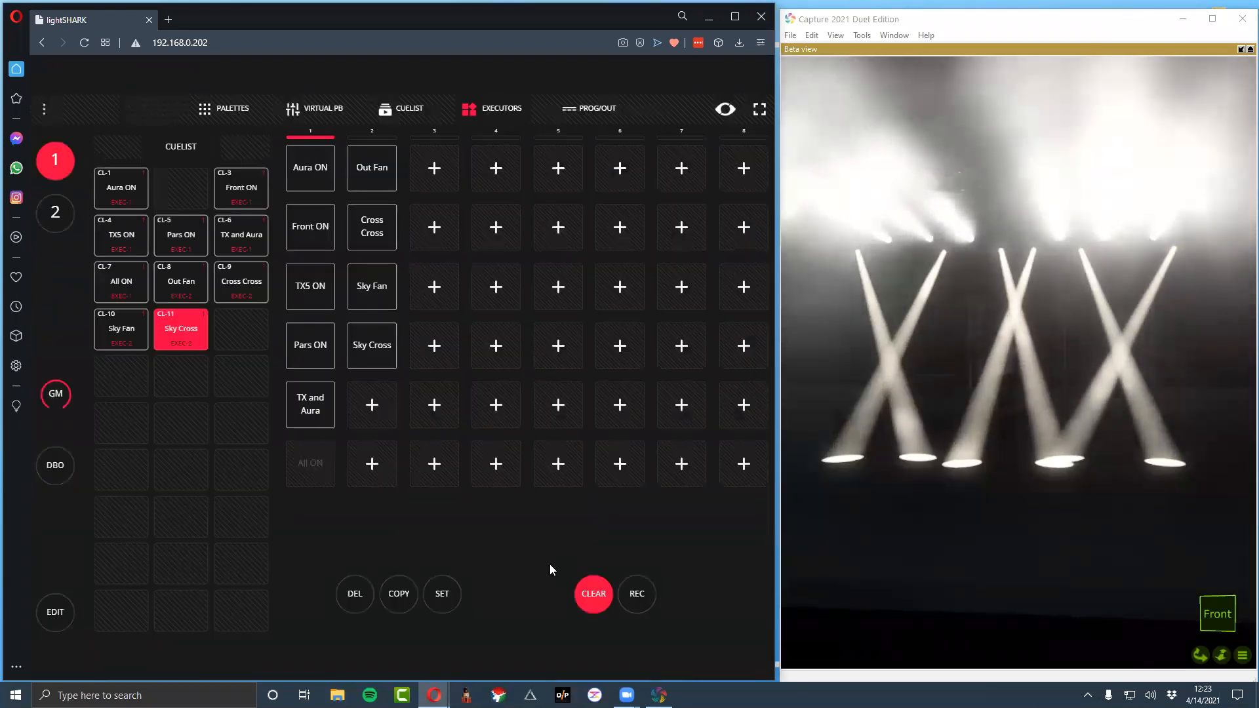
Clear the programmer
click(600, 602)
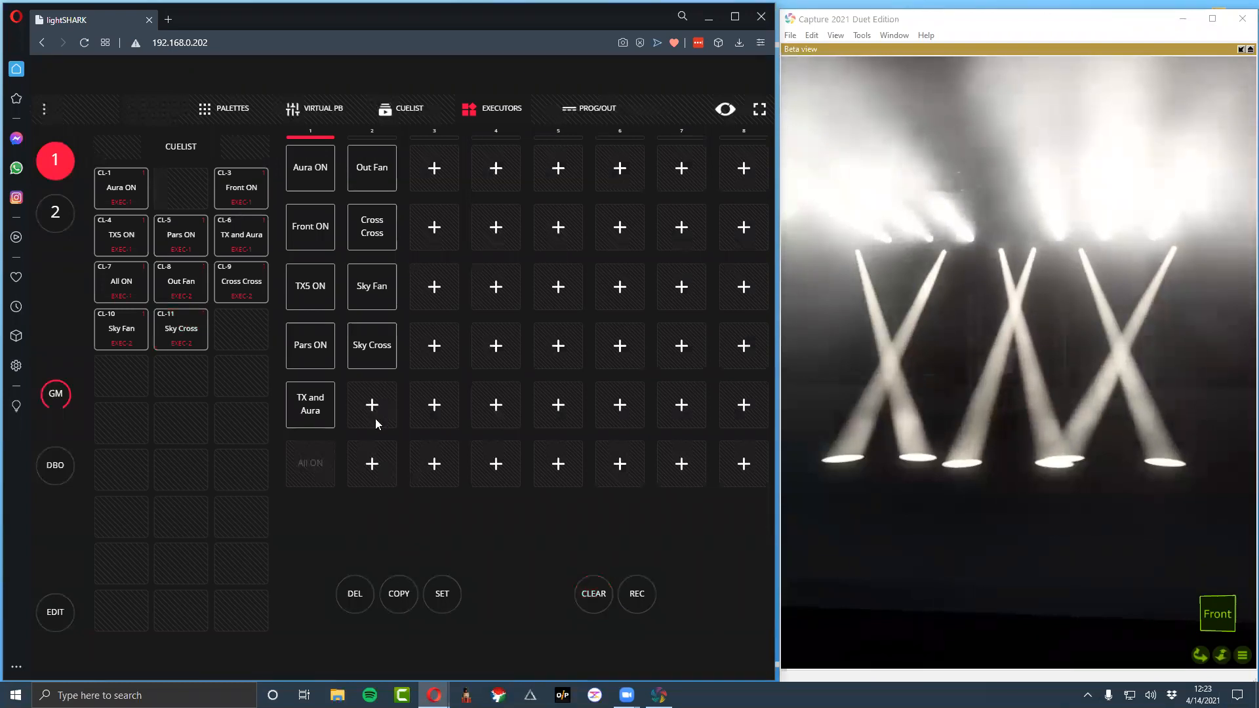
click(239, 111)
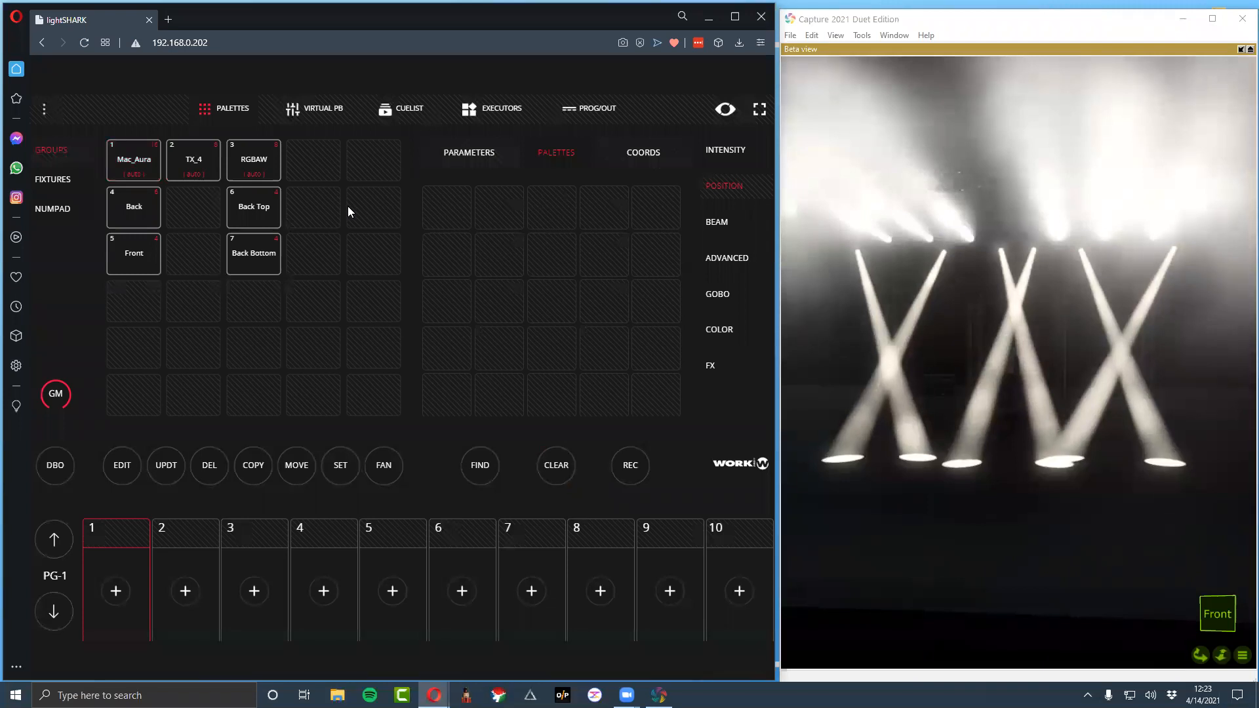
click(132, 162)
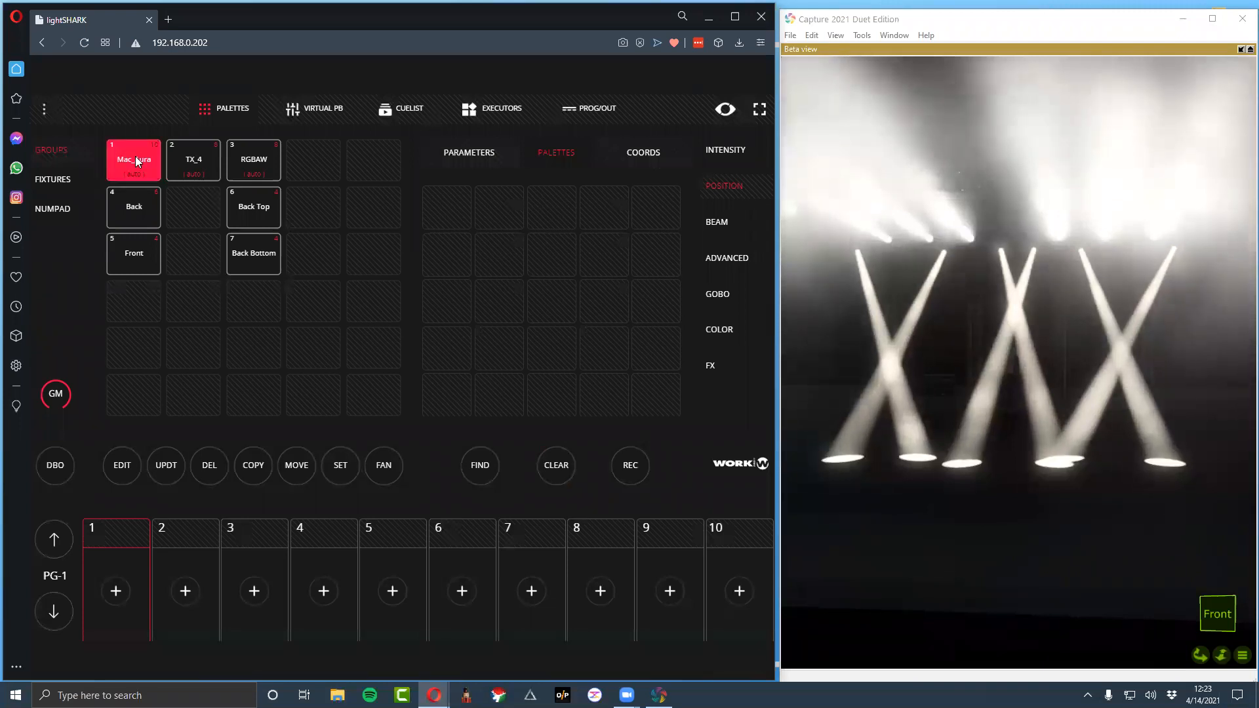
click(189, 158)
click(190, 161)
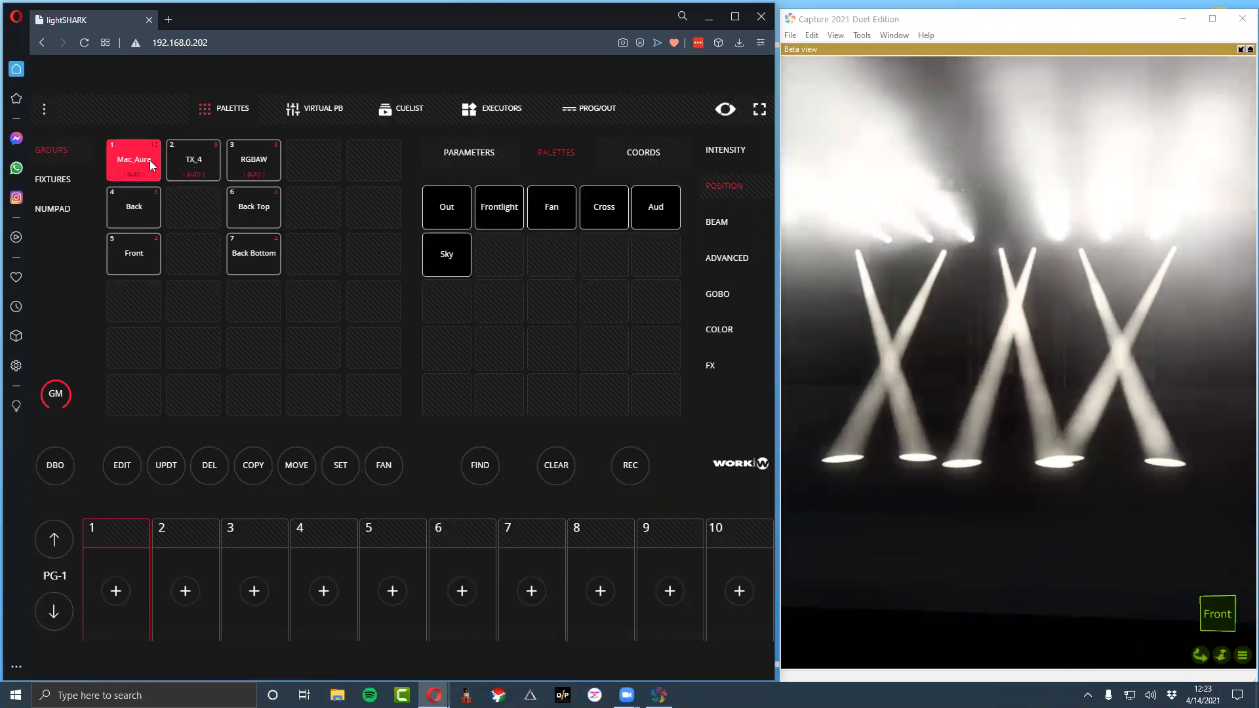
click(151, 163)
click(407, 109)
click(496, 109)
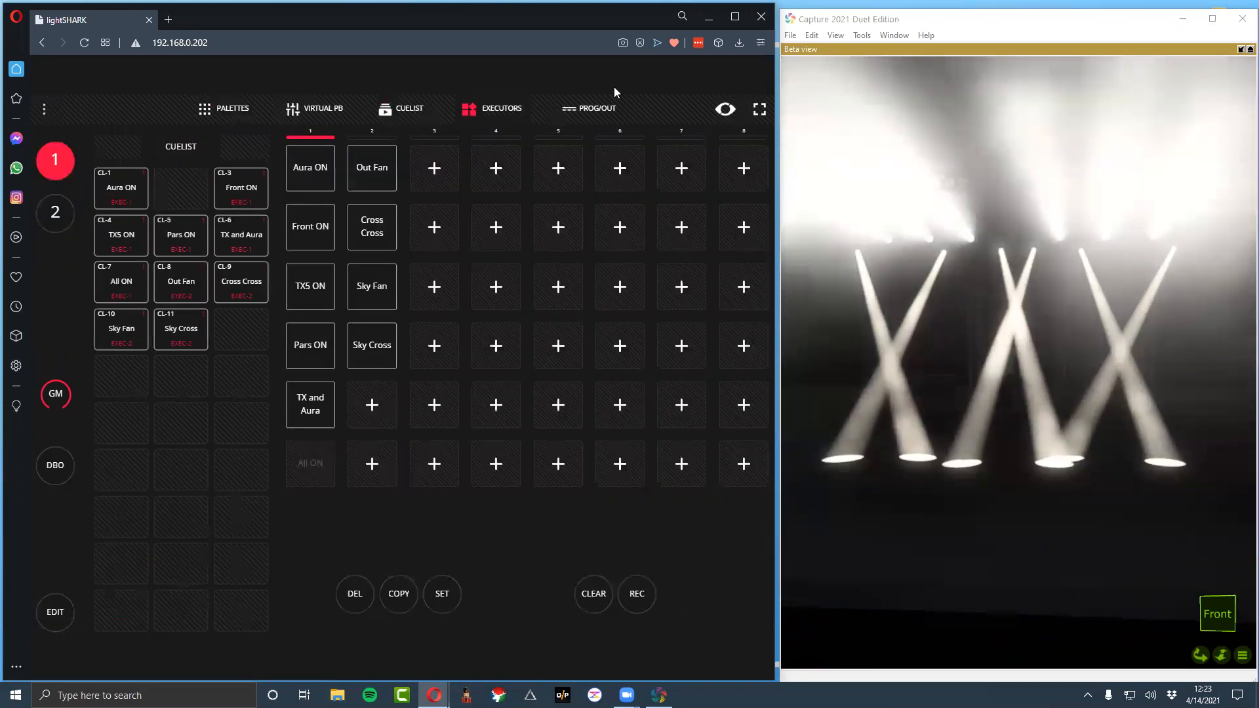
Apply the RED color palette to the Mac_Aura group and set TX_4's color wheel to Color 1 at 12%
click(223, 111)
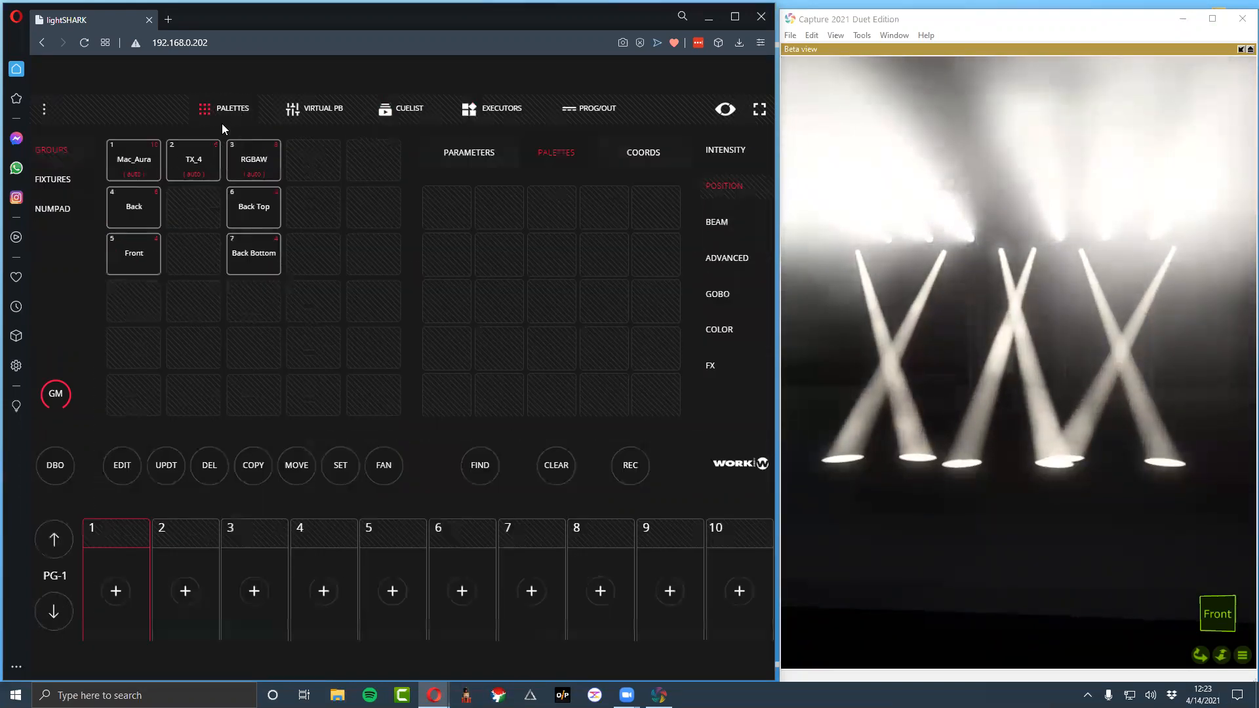
click(130, 158)
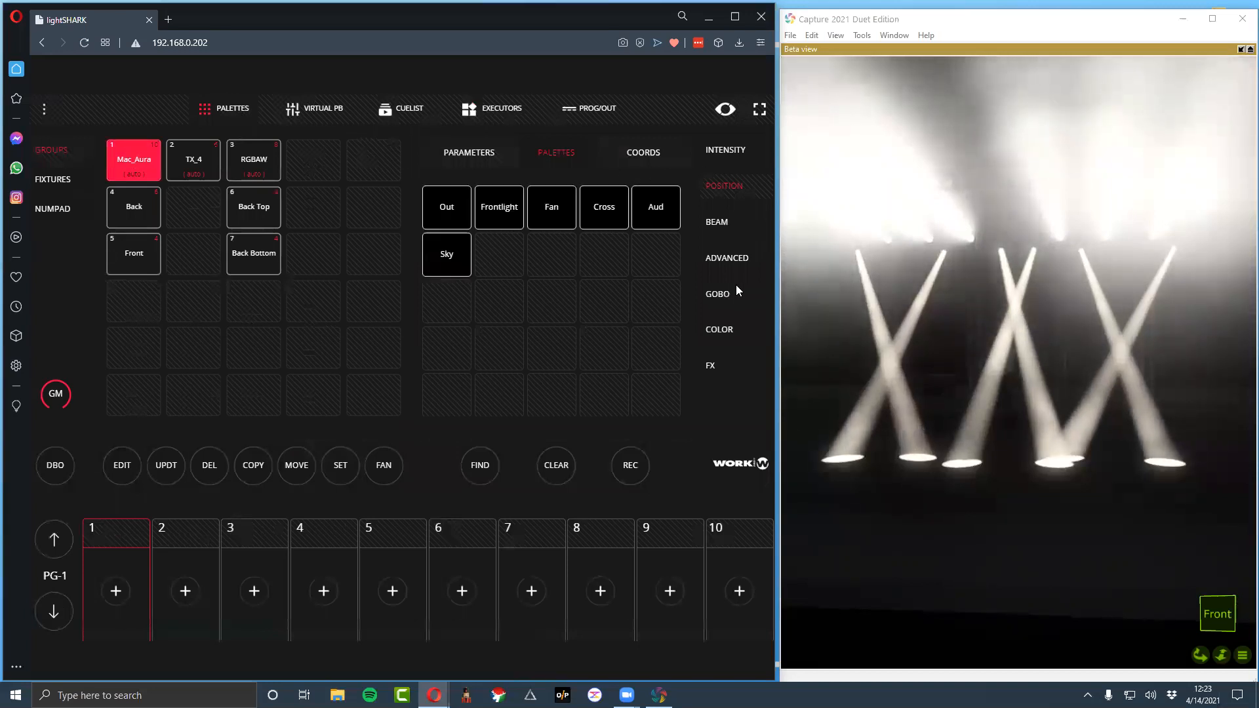
click(729, 328)
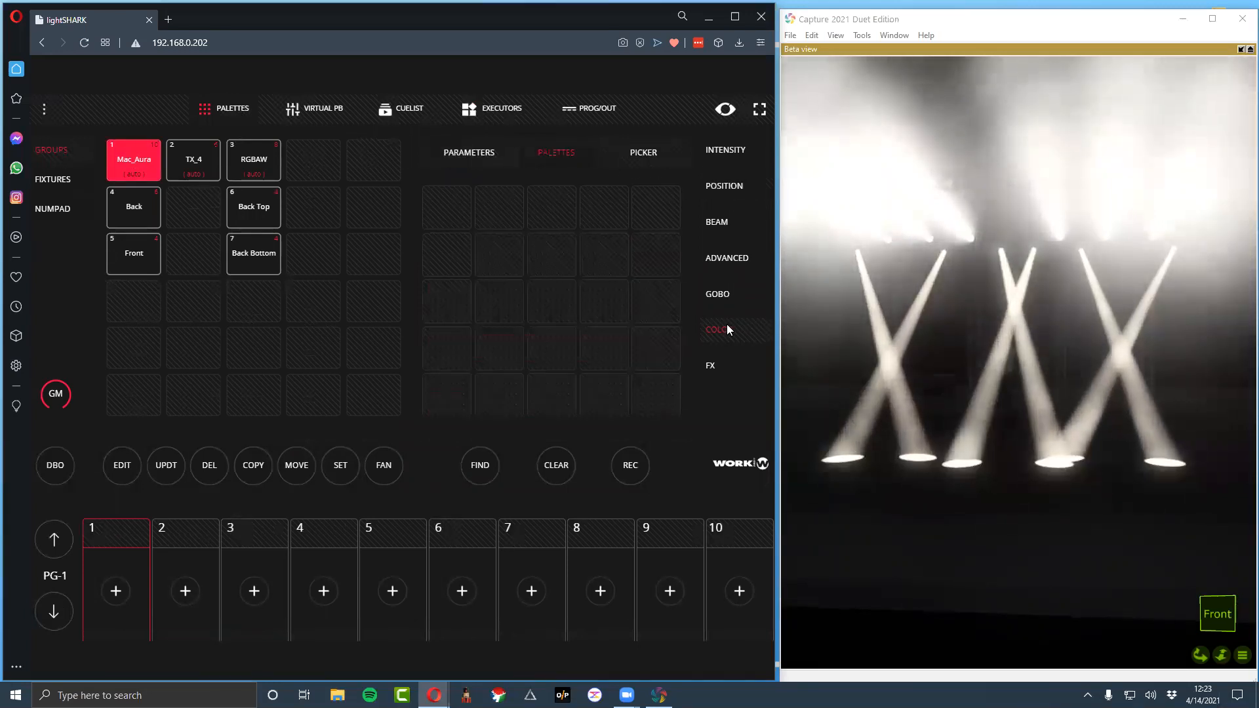
click(499, 208)
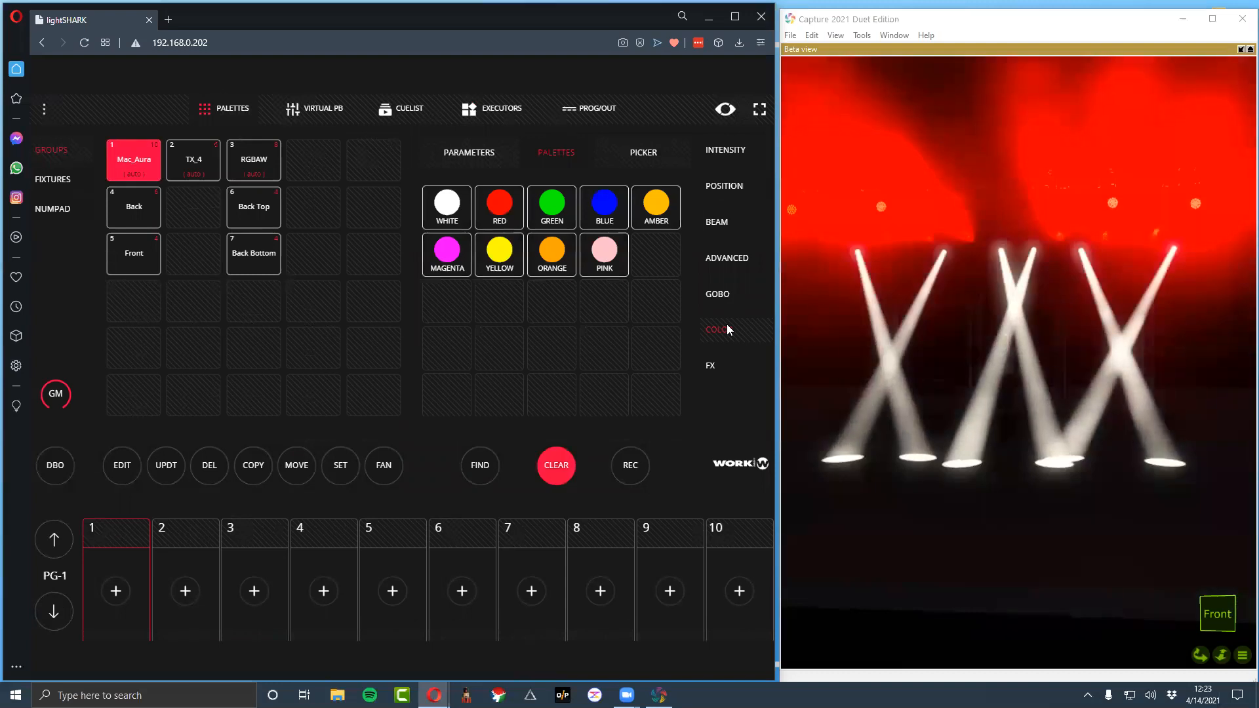
click(193, 159)
click(469, 153)
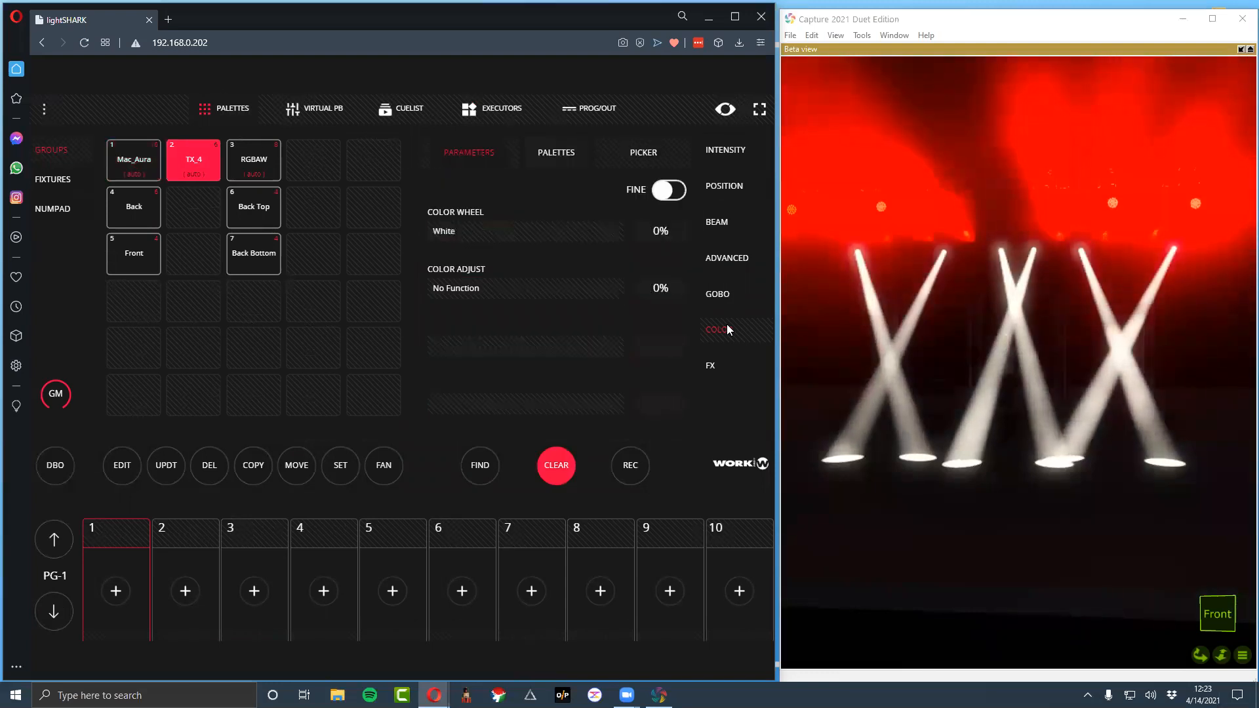
drag(430, 231, 446, 231)
Apply the RED color palette to the RGBAW group
click(254, 160)
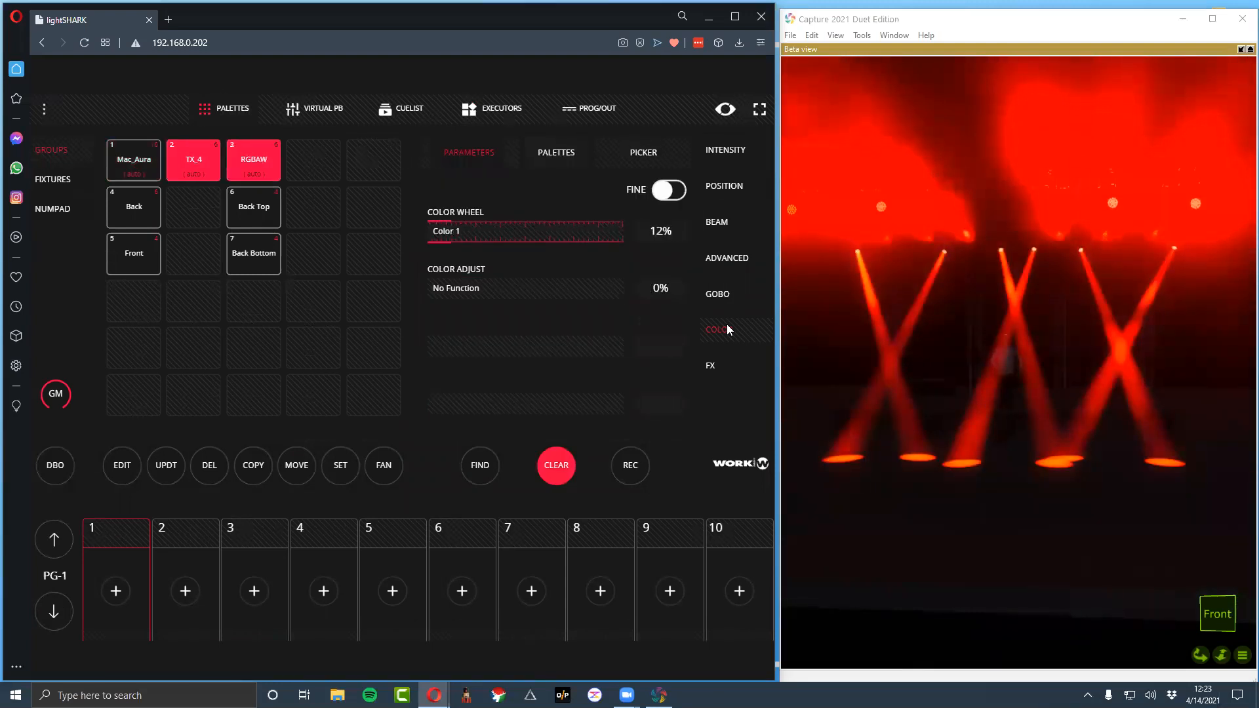
click(557, 153)
click(447, 206)
click(499, 206)
Record the look to the first executor in column 3 and name it Red
click(492, 109)
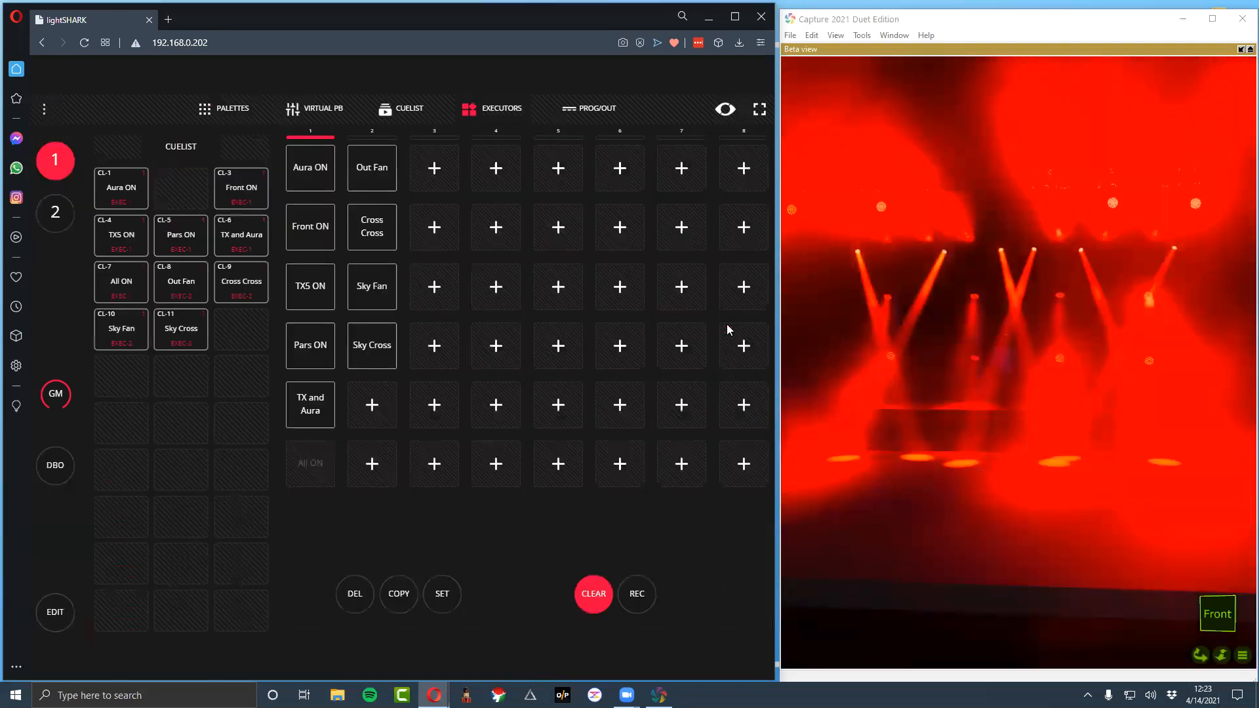
key(r)
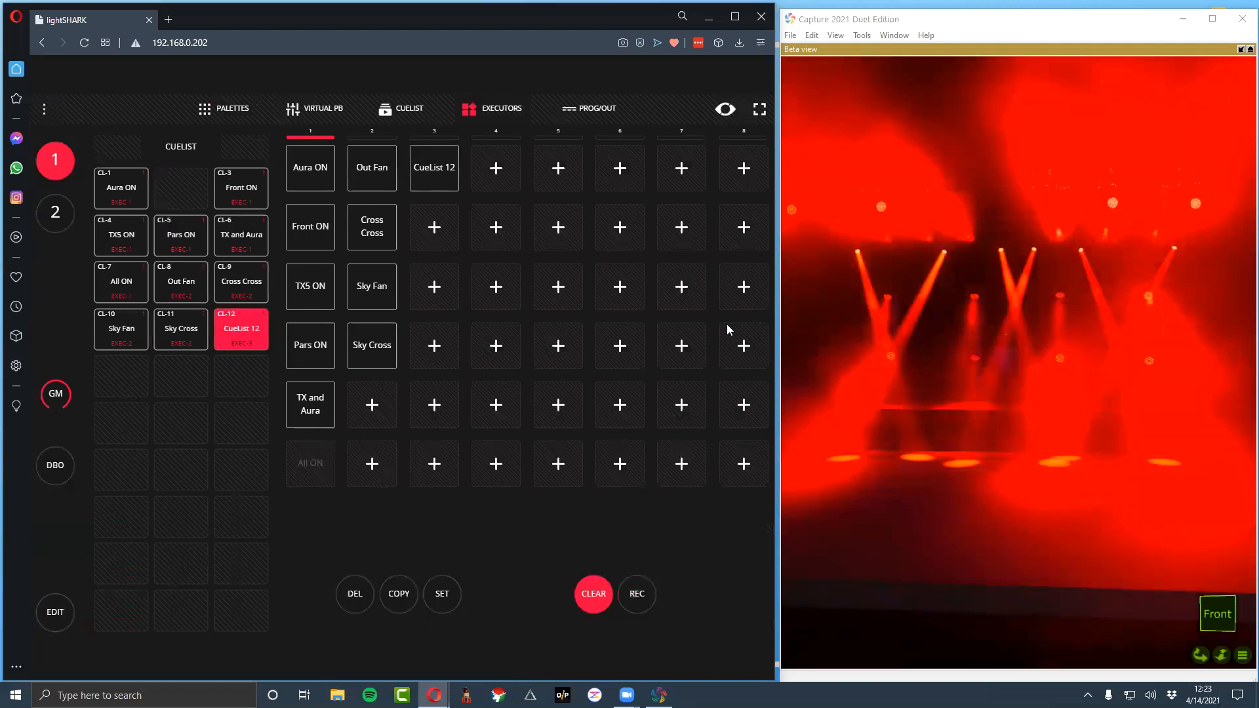
key(s)
click(419, 154)
key(ctrl+a)
text(Red)
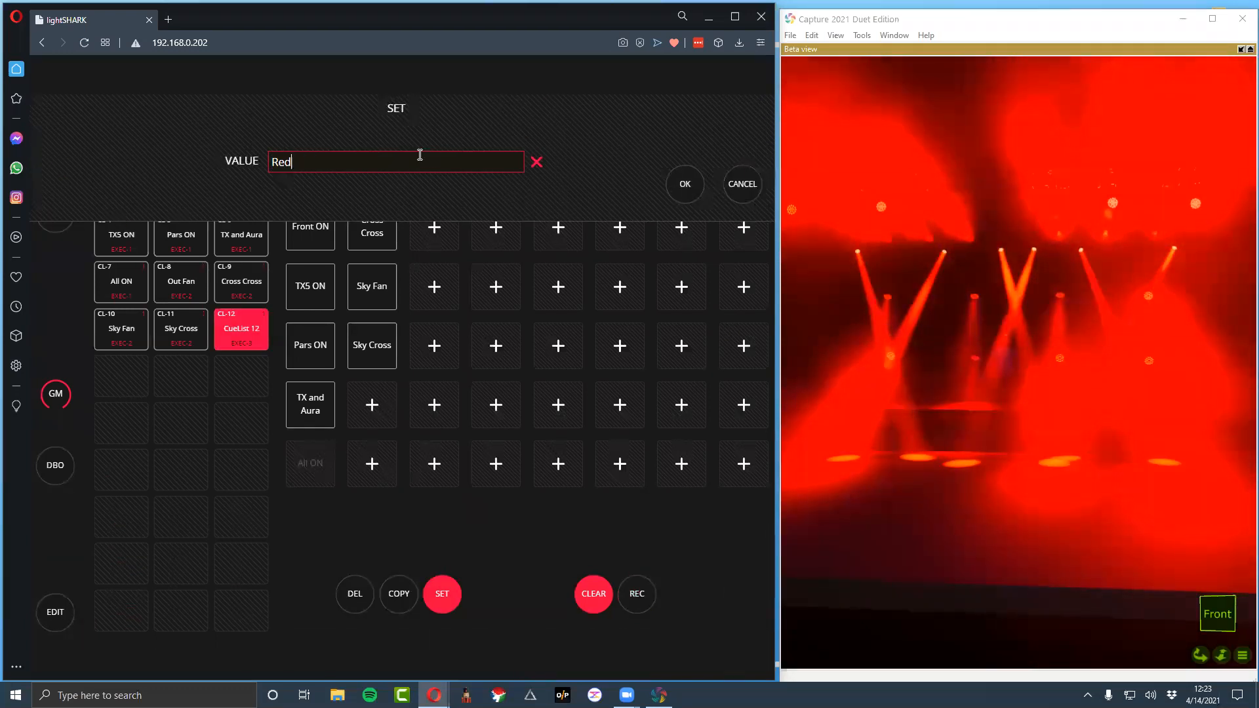
key(Return)
Record a green look to the second executor in column 3 and name it Green
key(F1)
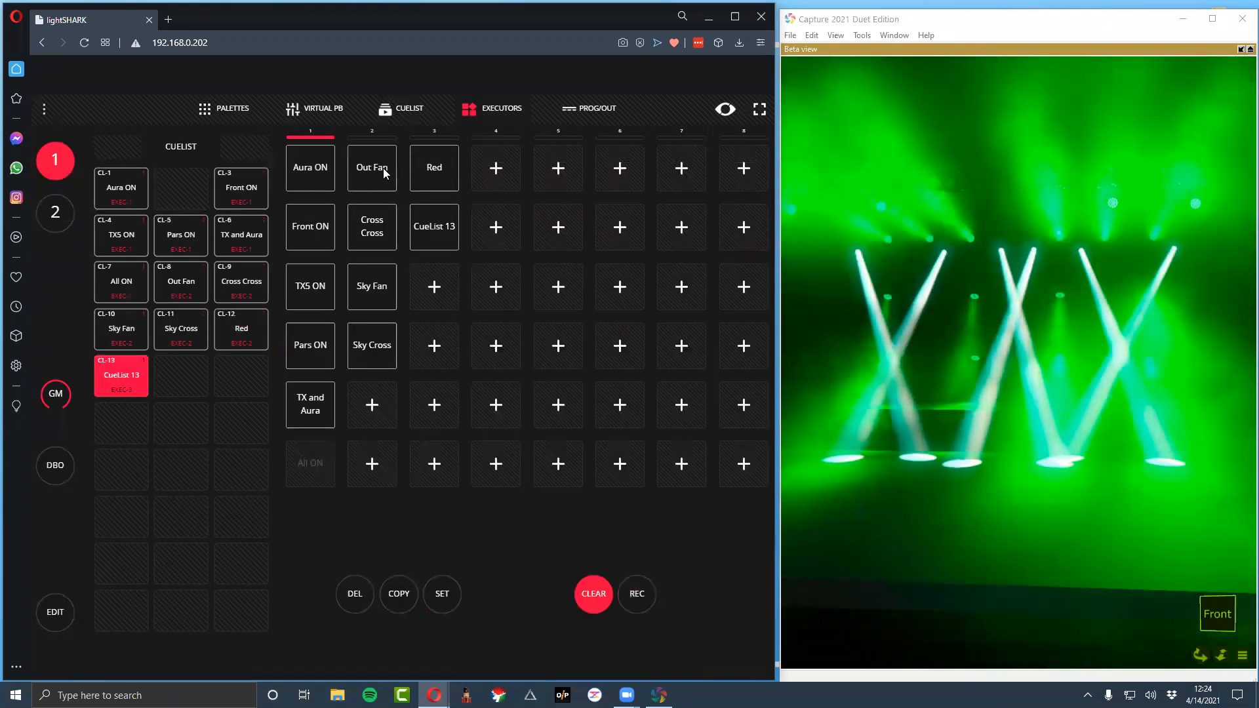
right_click(457, 246)
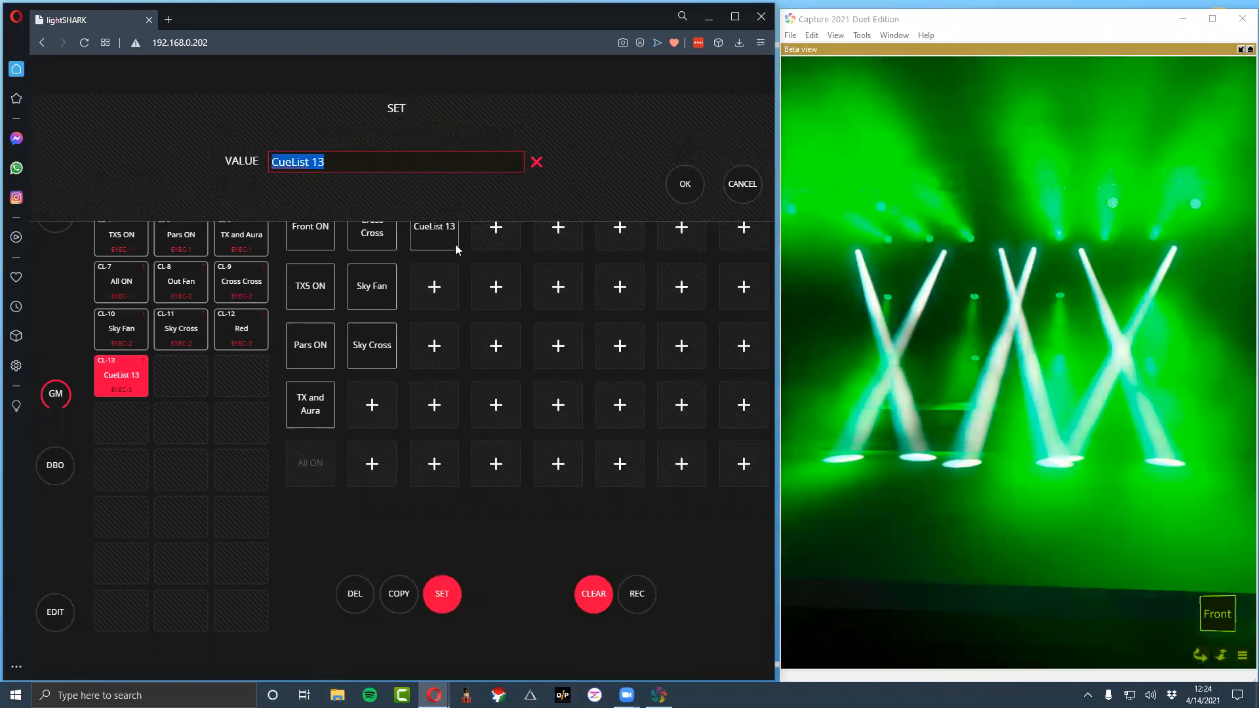
text(Green)
key(Return)
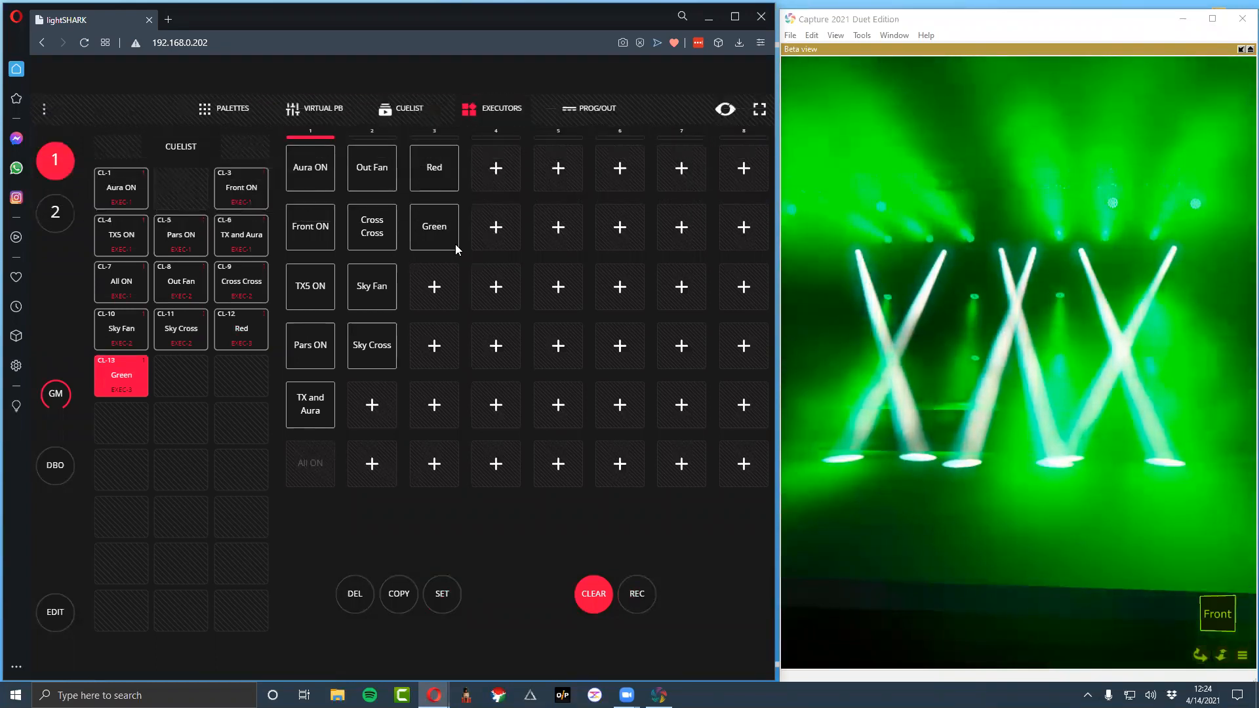
Record a blue look to the third executor in column 3 and name it Blue
scroll(456, 246, down, 8)
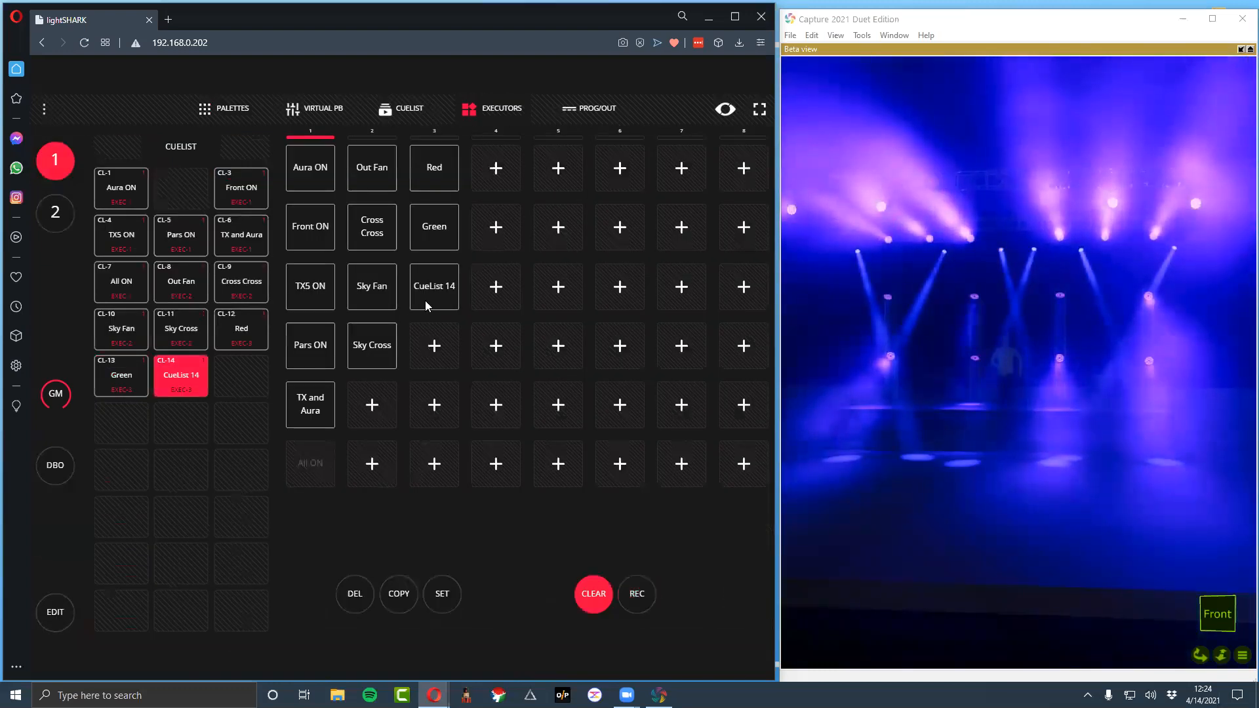
text(Blue)
key(Return)
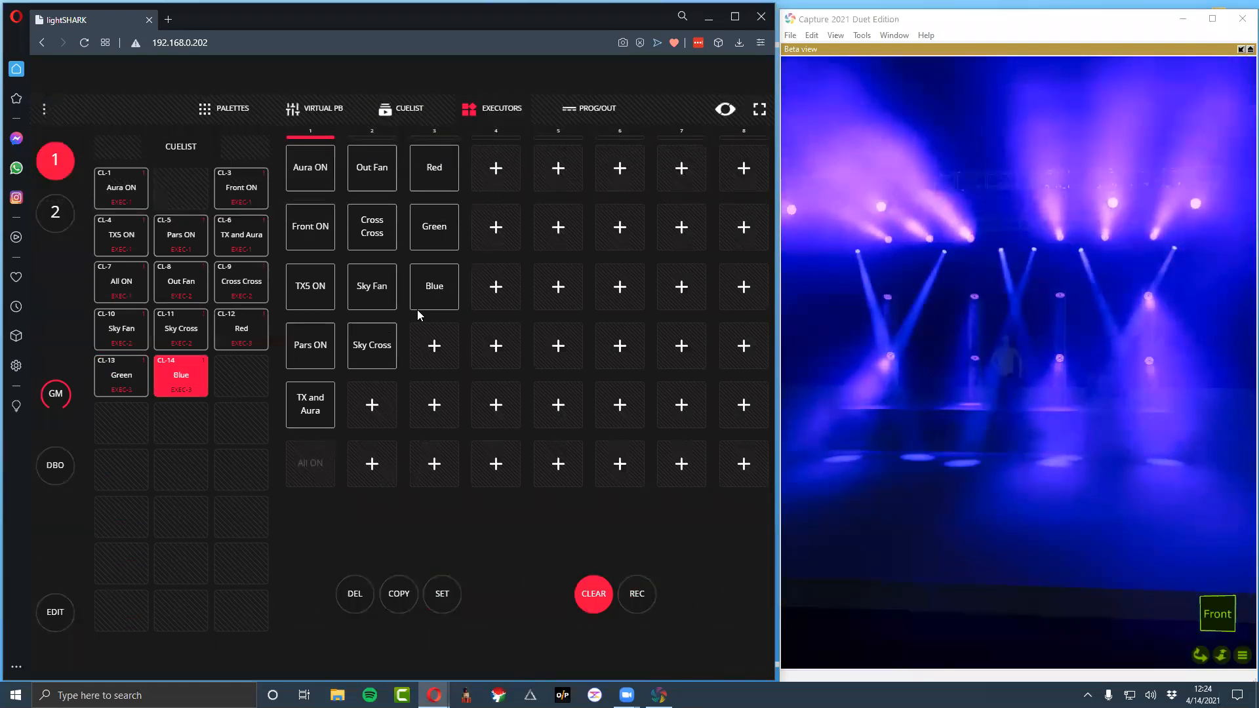
Record a magenta and yellow look to the first executor in column 4 and name it Magenta Ylo
key(F1)
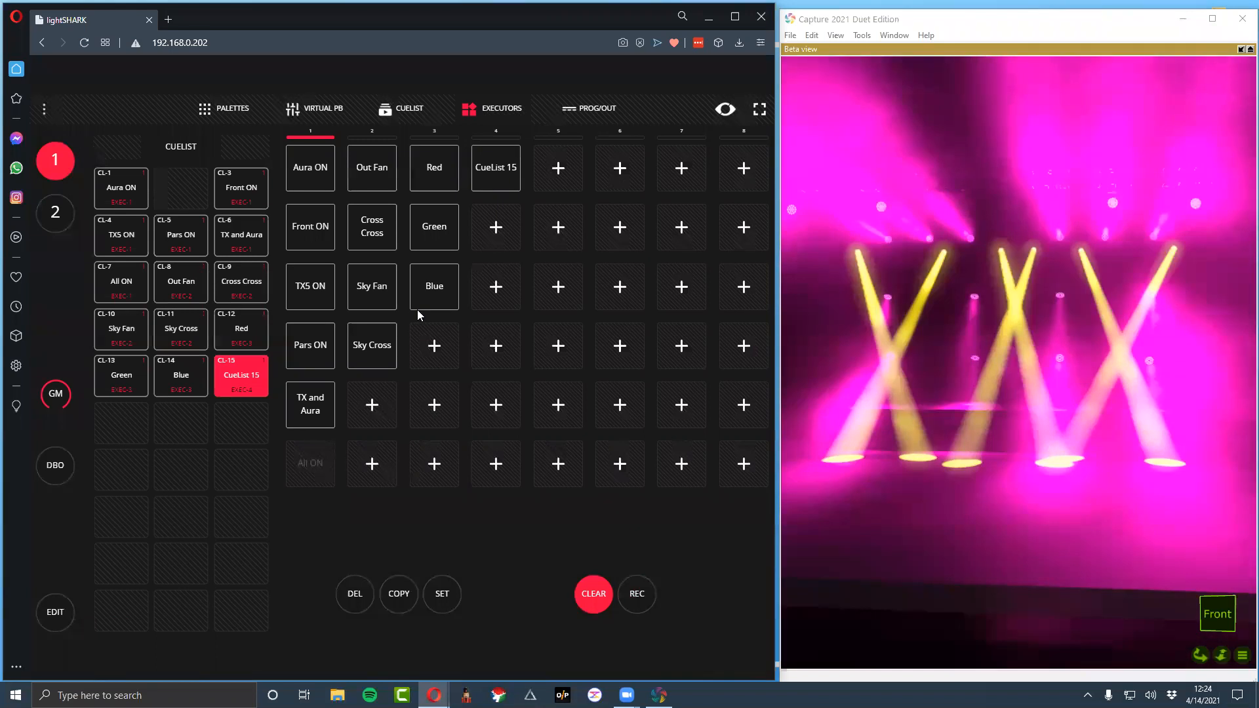
key(ctrl+a)
text(MNag)
key(BackSpace)
key(BackSpace)
key(BackSpace)
text(agenta Ylo)
key(Return)
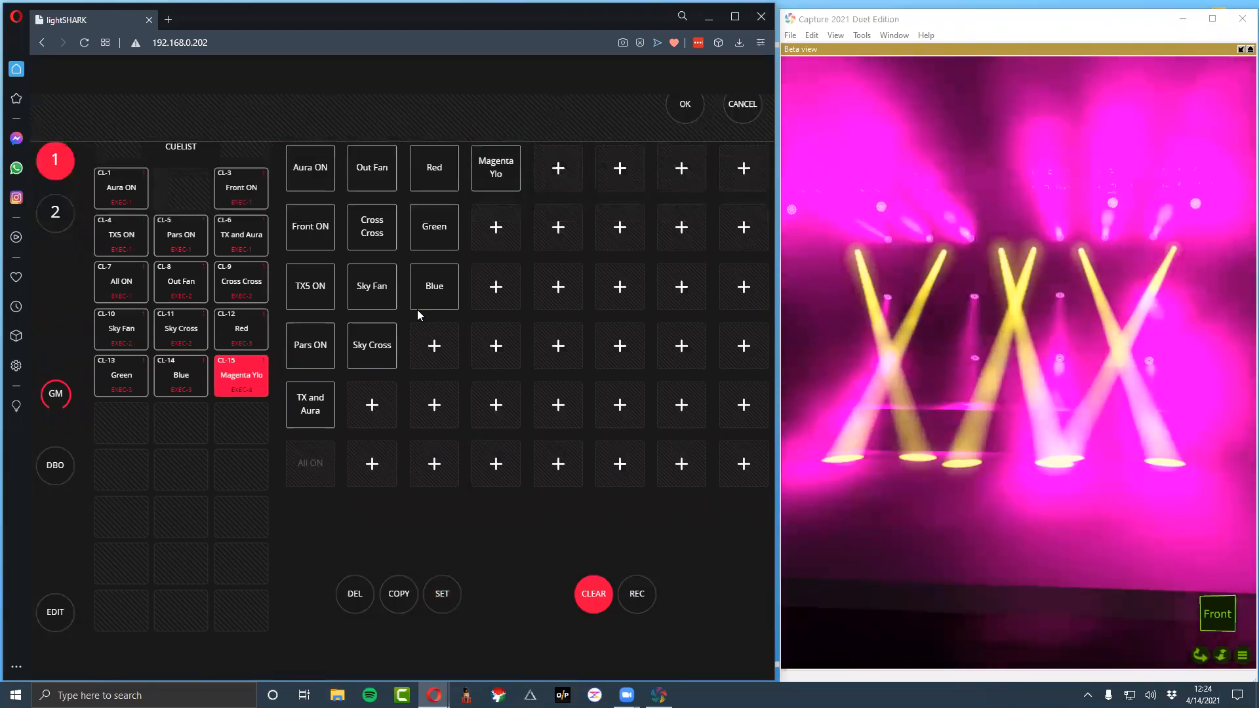
Record a cyan and orange look to the second executor in column 4 and name it Cyan Orange
key(F1)
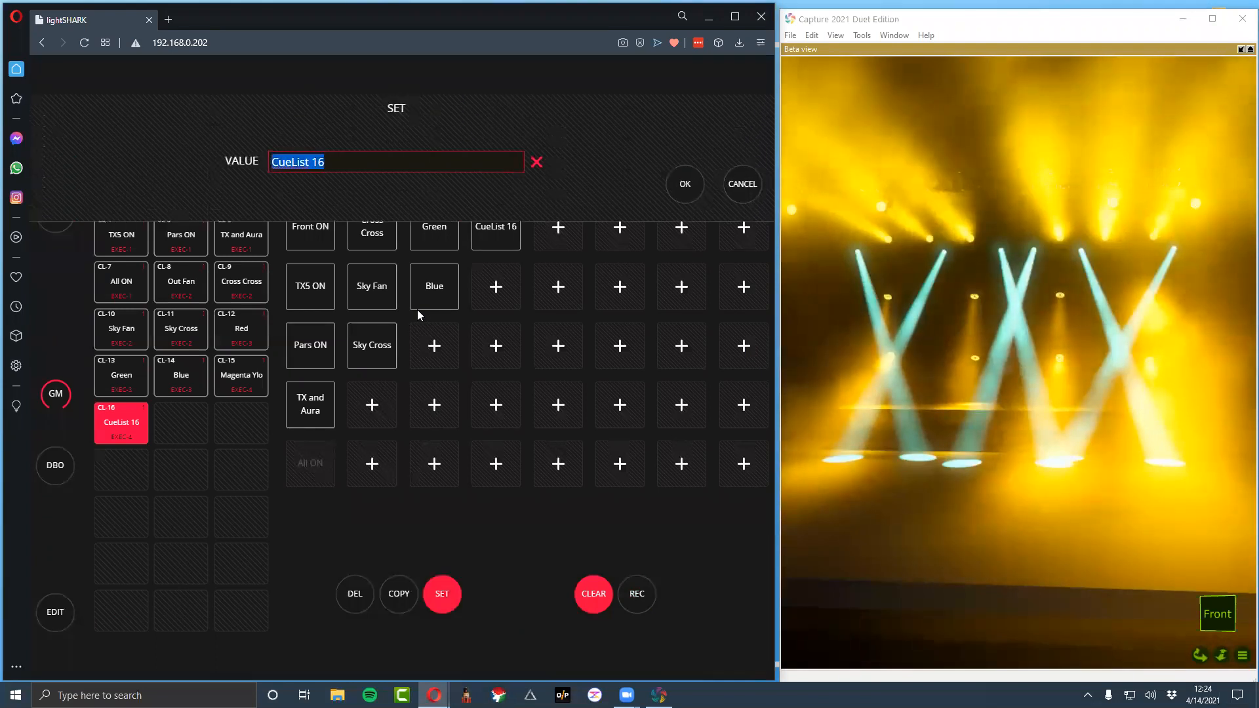
text(Cyan Orange)
key(Return)
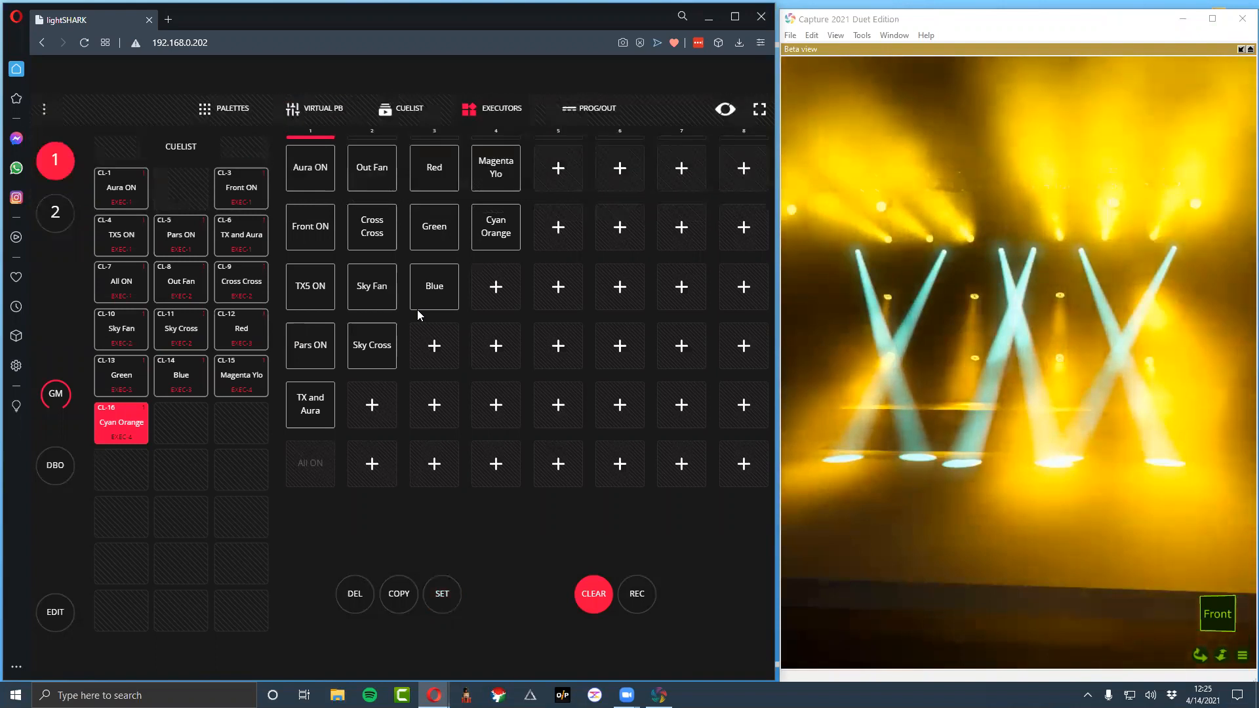
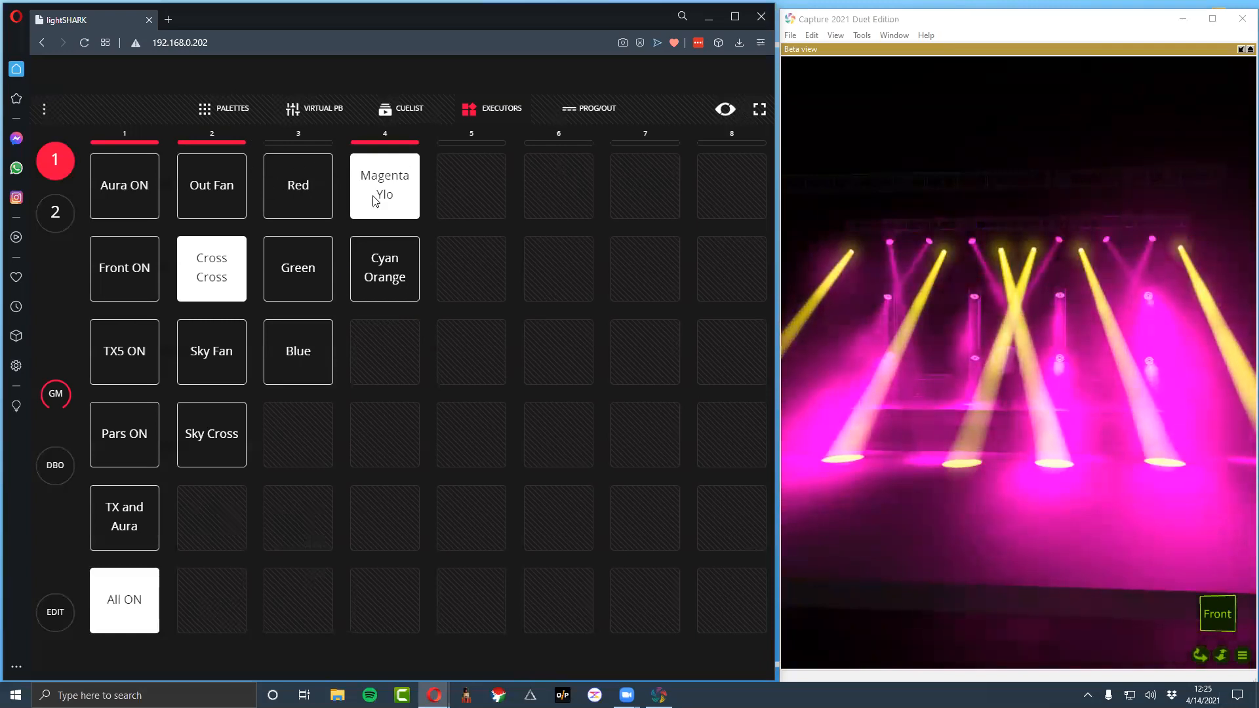
Set Gobo1 to Gobo 2 for the TX_4 group and record it to the first executor in column 5
click(224, 109)
click(217, 167)
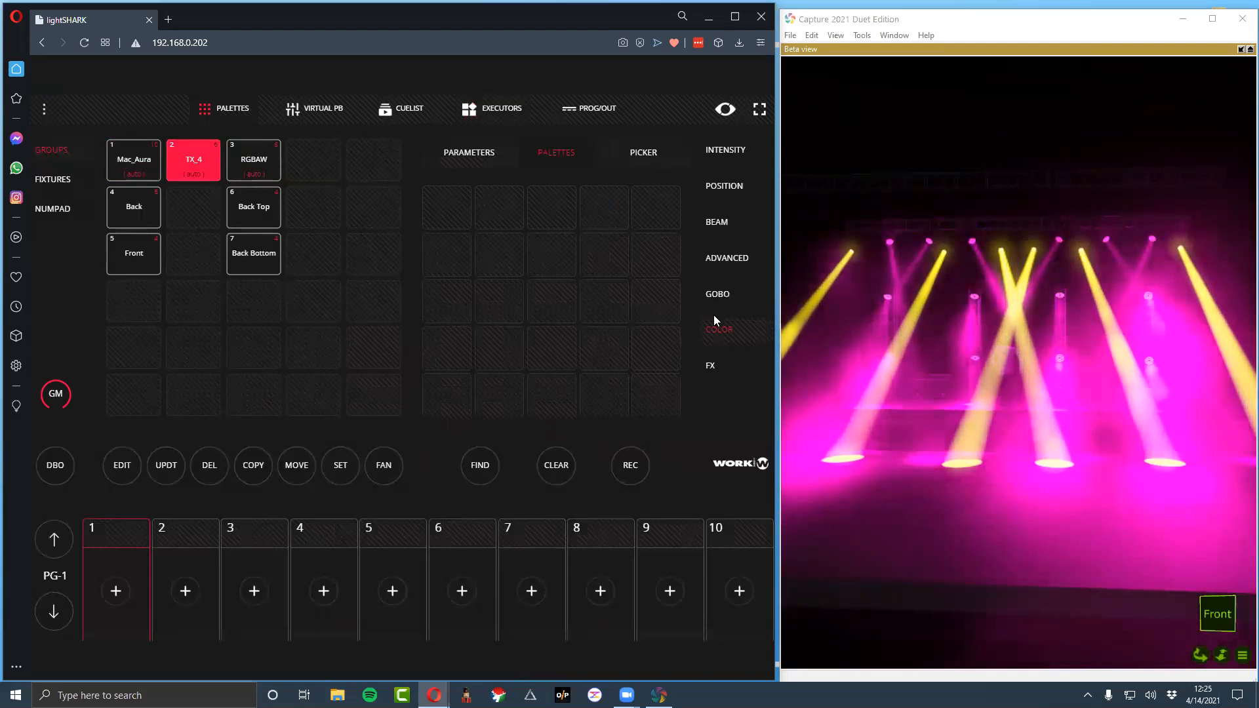
click(715, 294)
drag(437, 237, 472, 228)
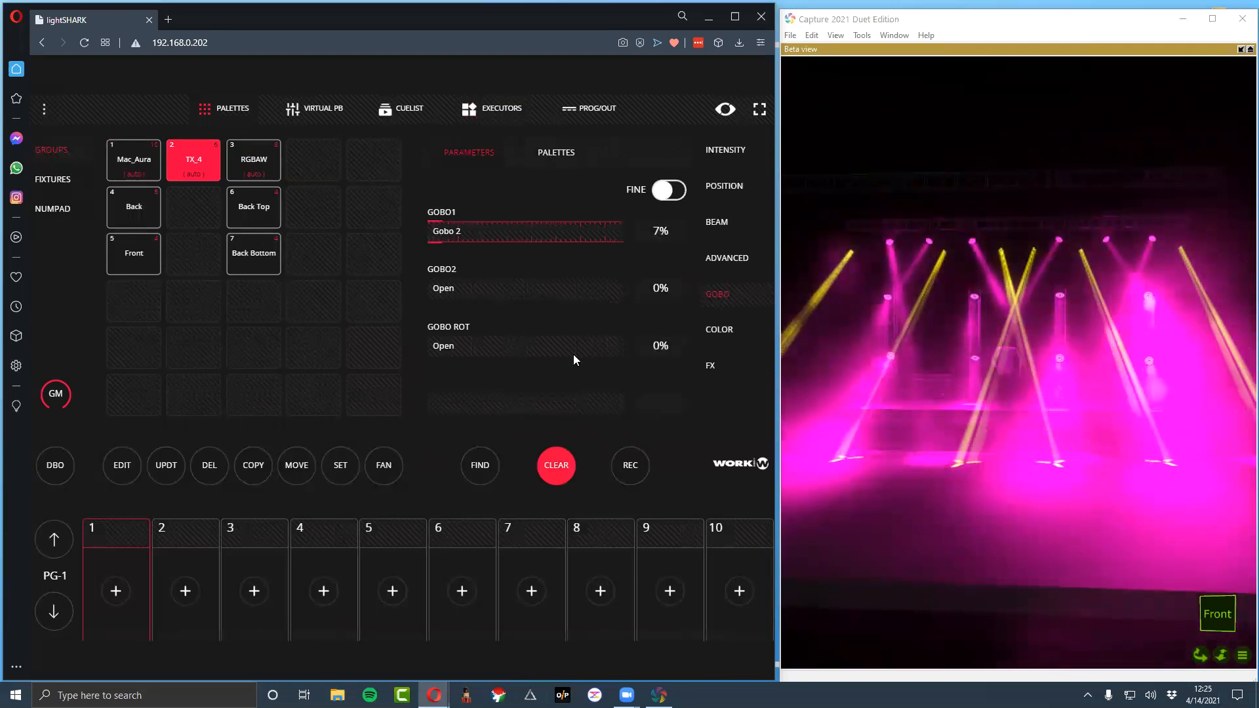
click(633, 469)
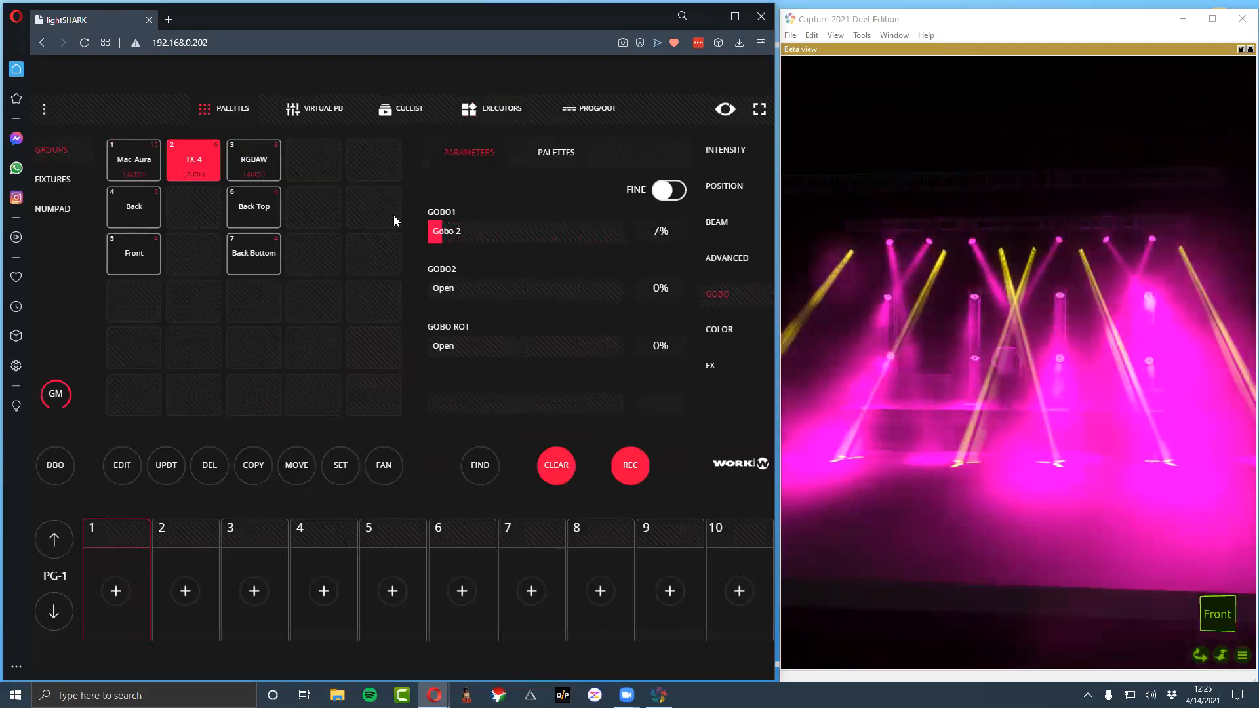
click(464, 113)
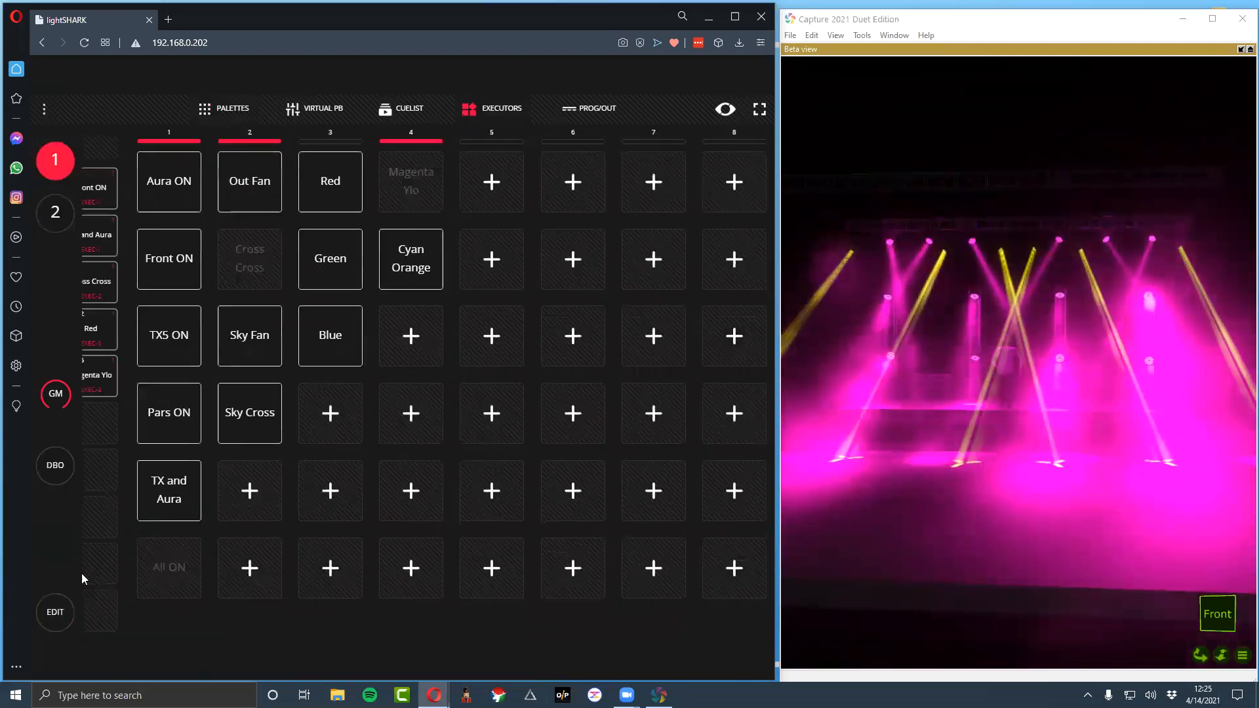
click(551, 173)
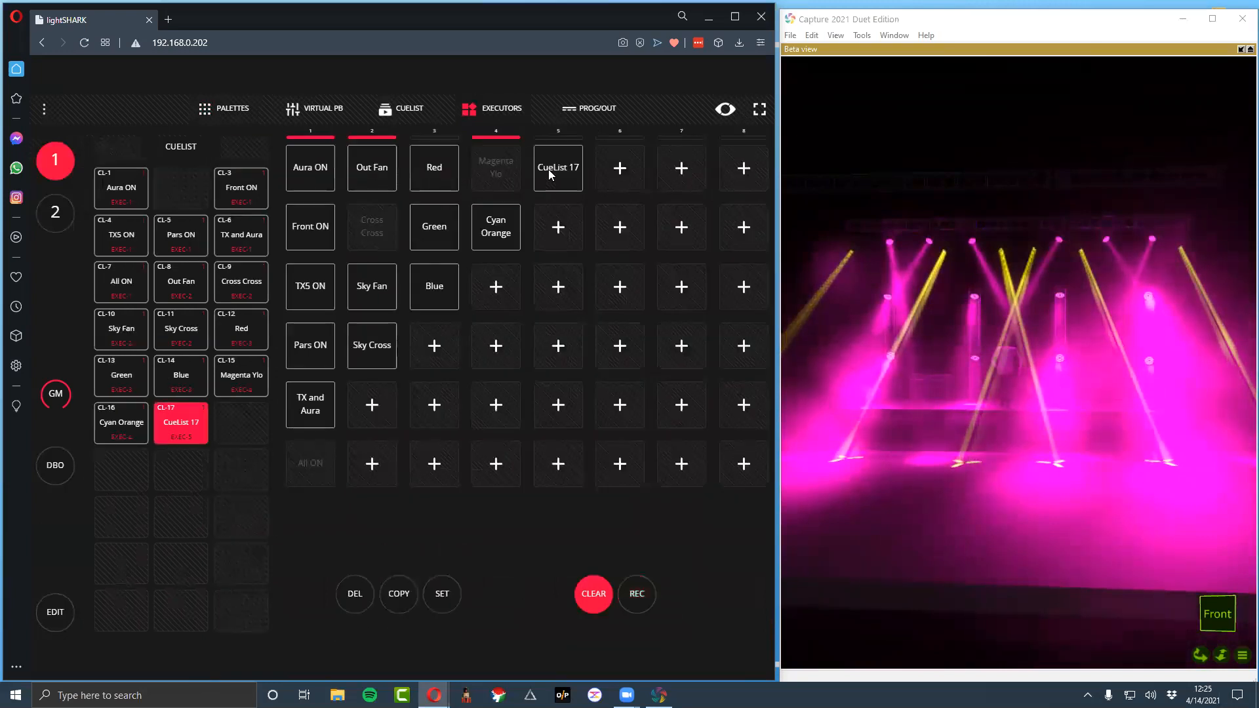
Name the first executor in column 5 Gobo 1
right_click(549, 175)
text(Green)
key(BackSpace)
key(BackSpace)
key(BackSpace)
key(BackSpace)
text(obo 1)
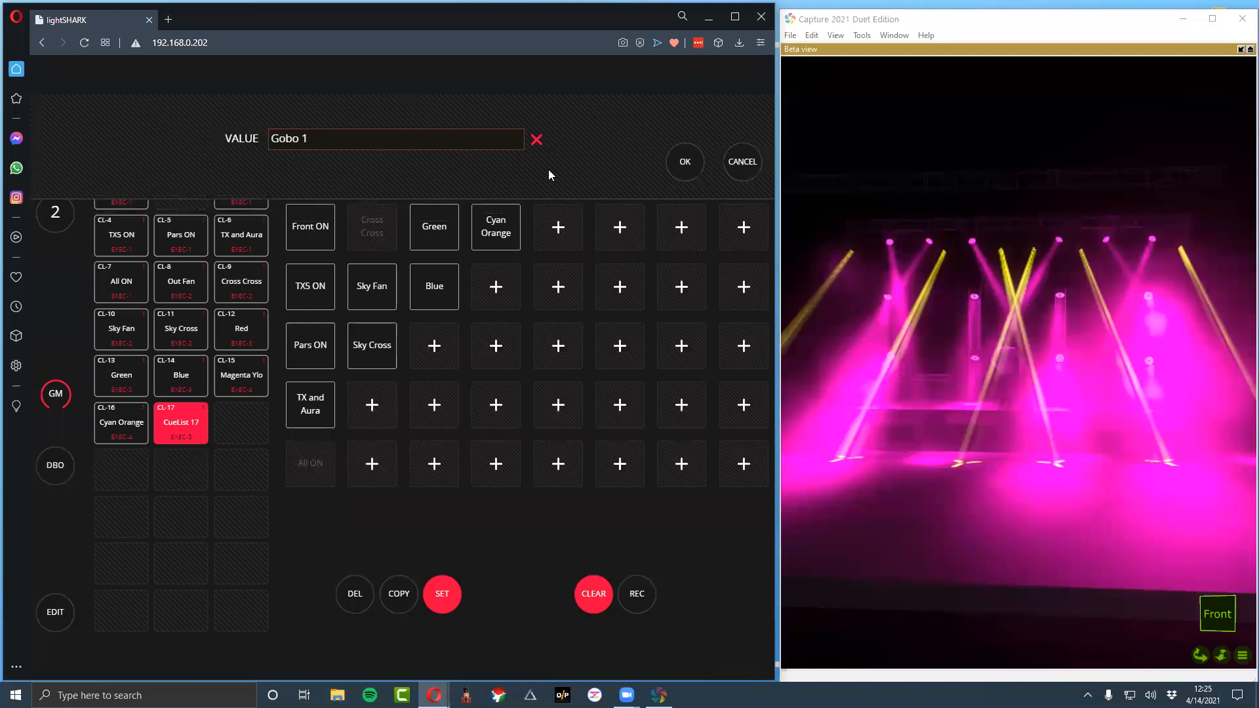
key(Return)
Set Gobo1 to Gobo 3, record it to the second executor in column 5 and name it Gobo 2
click(230, 110)
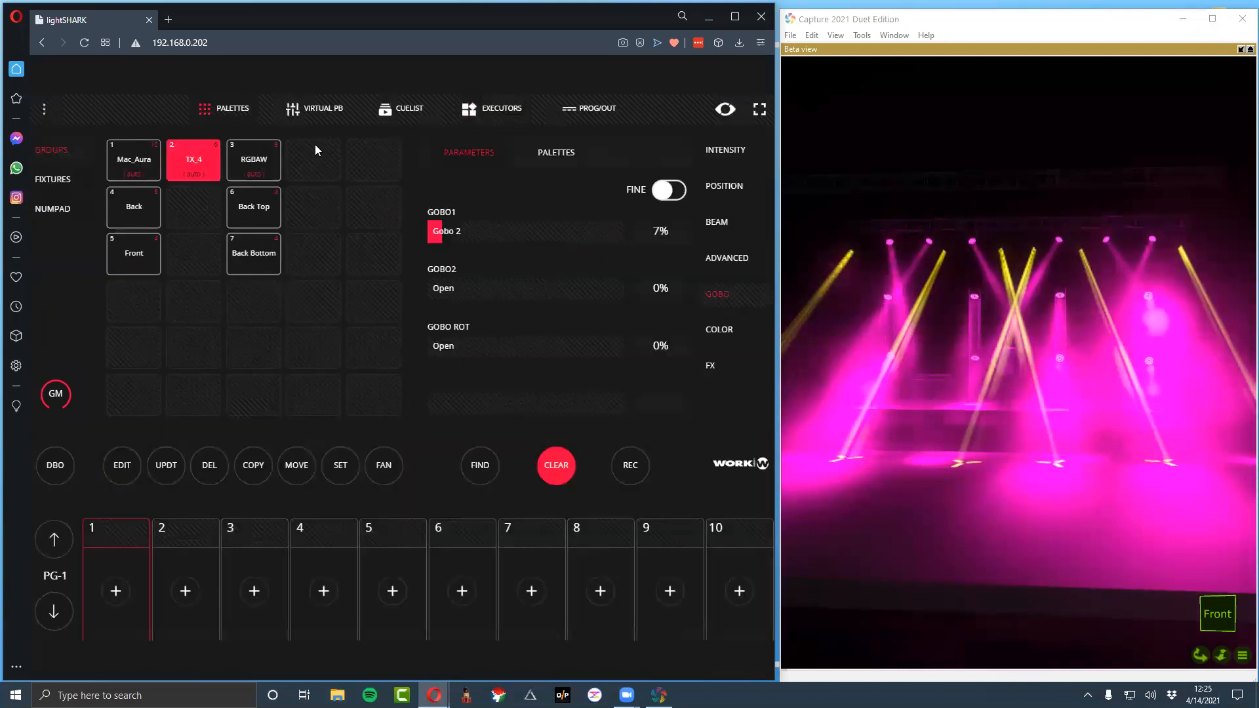
drag(441, 236, 451, 236)
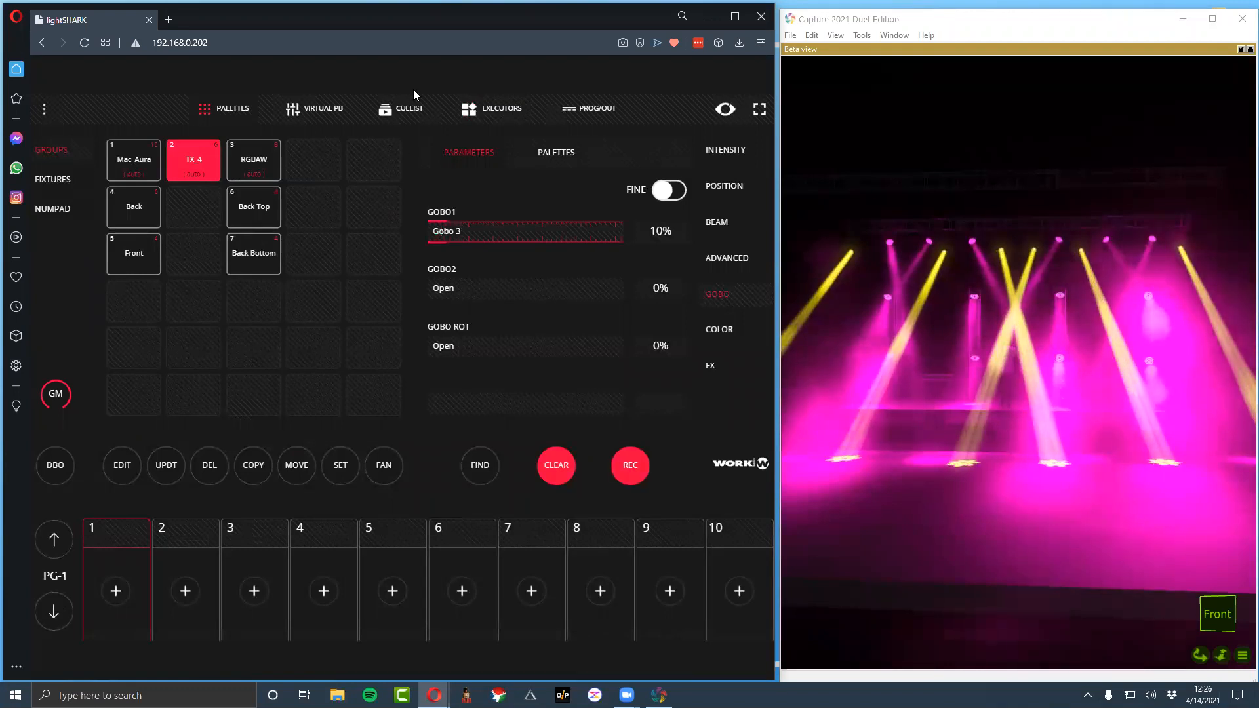
click(493, 109)
click(558, 222)
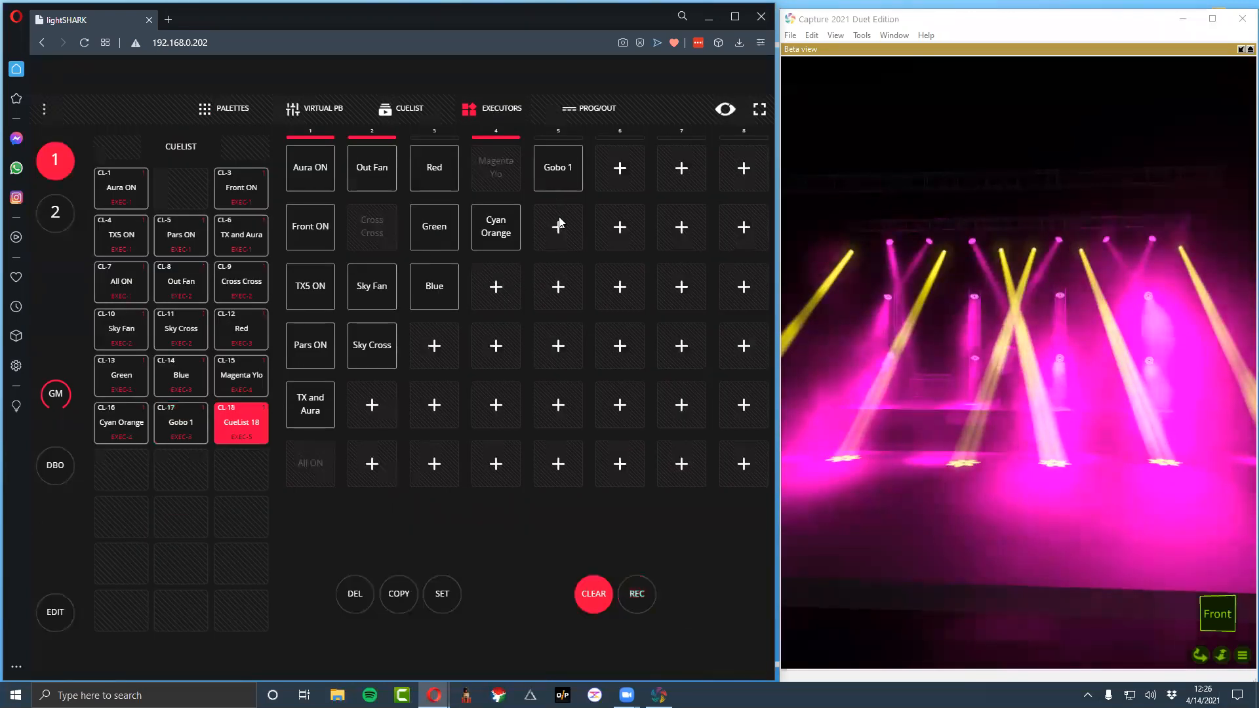
click(560, 223)
text(Gobo 2)
key(Return)
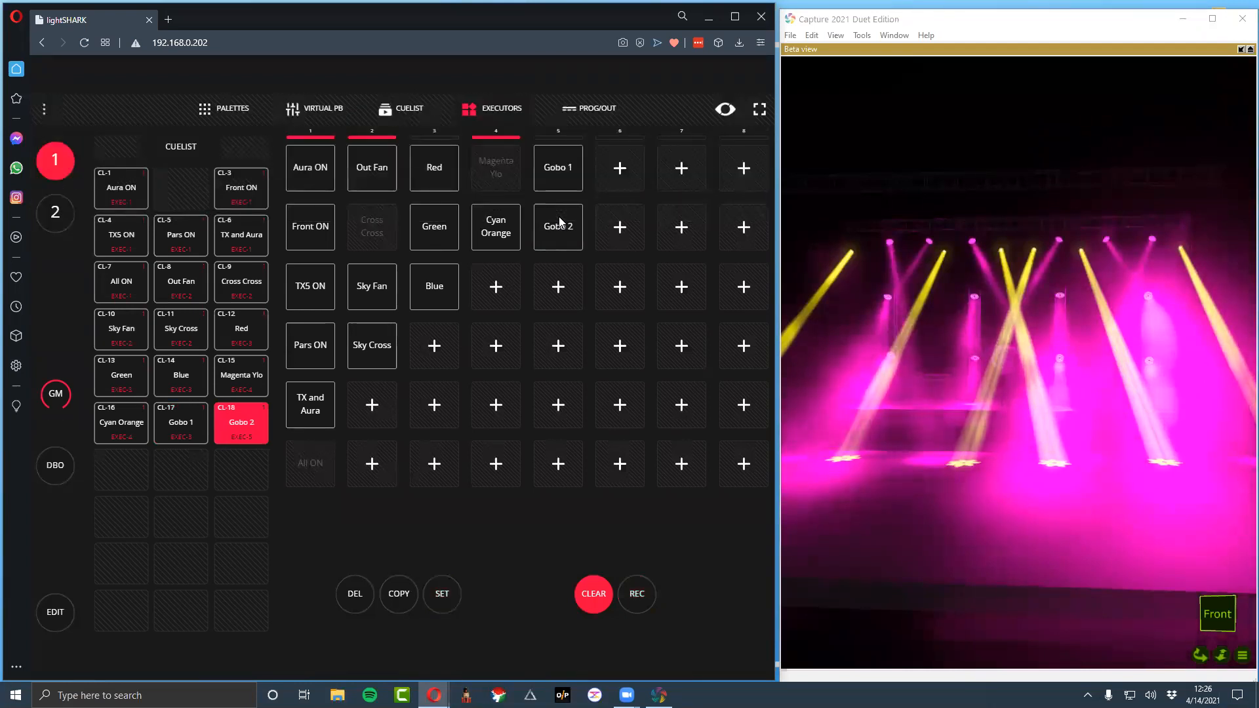
Set Gobo1 to Gobo 4, record it to the third executor in column 5 and name it Gobo 3
click(204, 111)
click(463, 233)
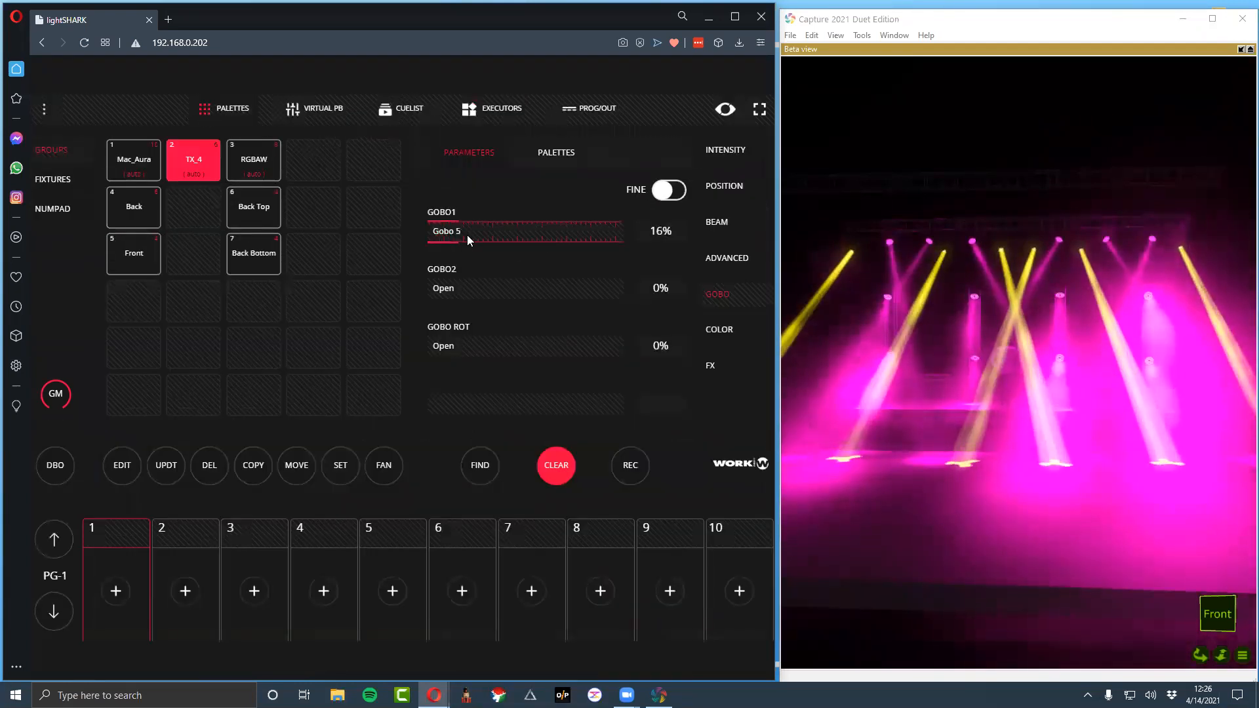
drag(467, 235, 458, 238)
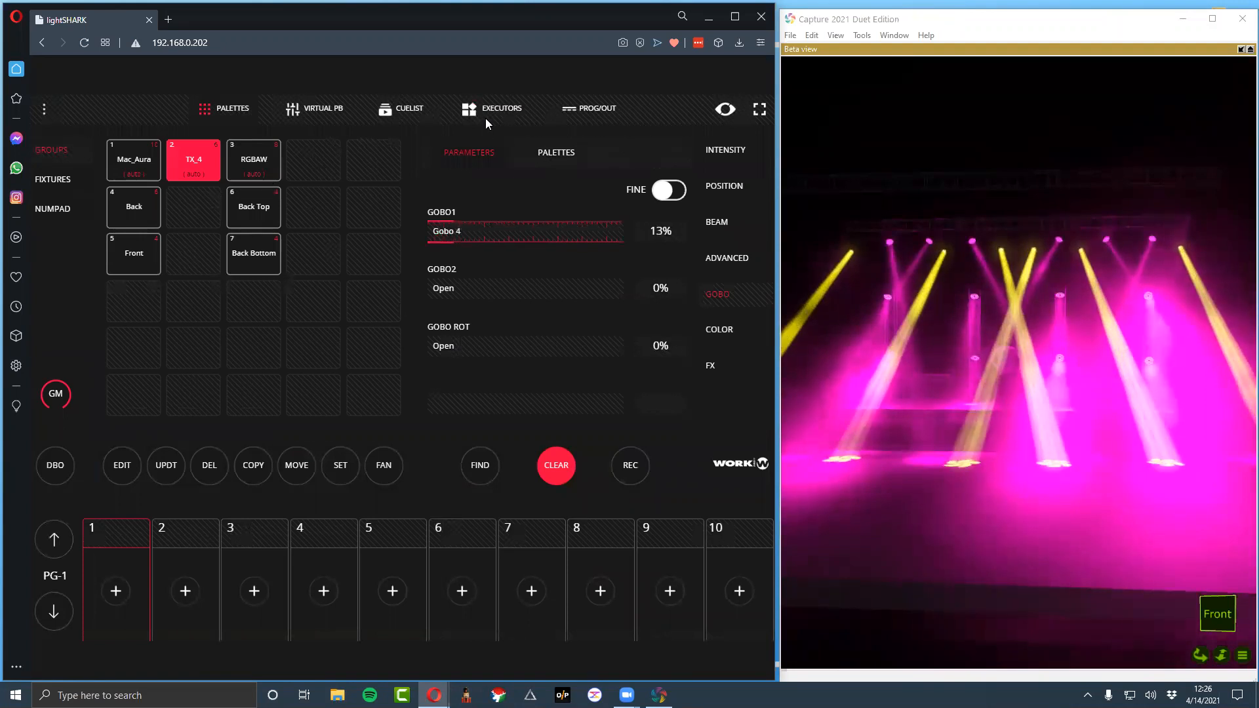
click(630, 465)
click(505, 108)
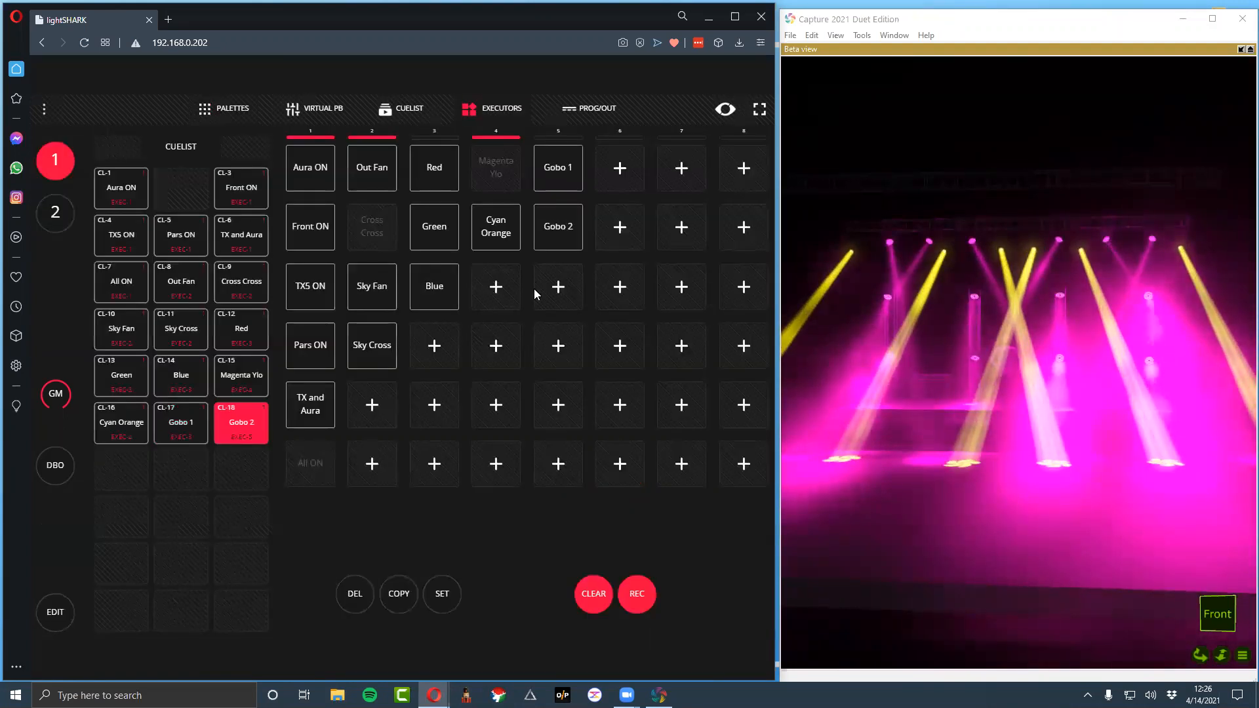
click(558, 288)
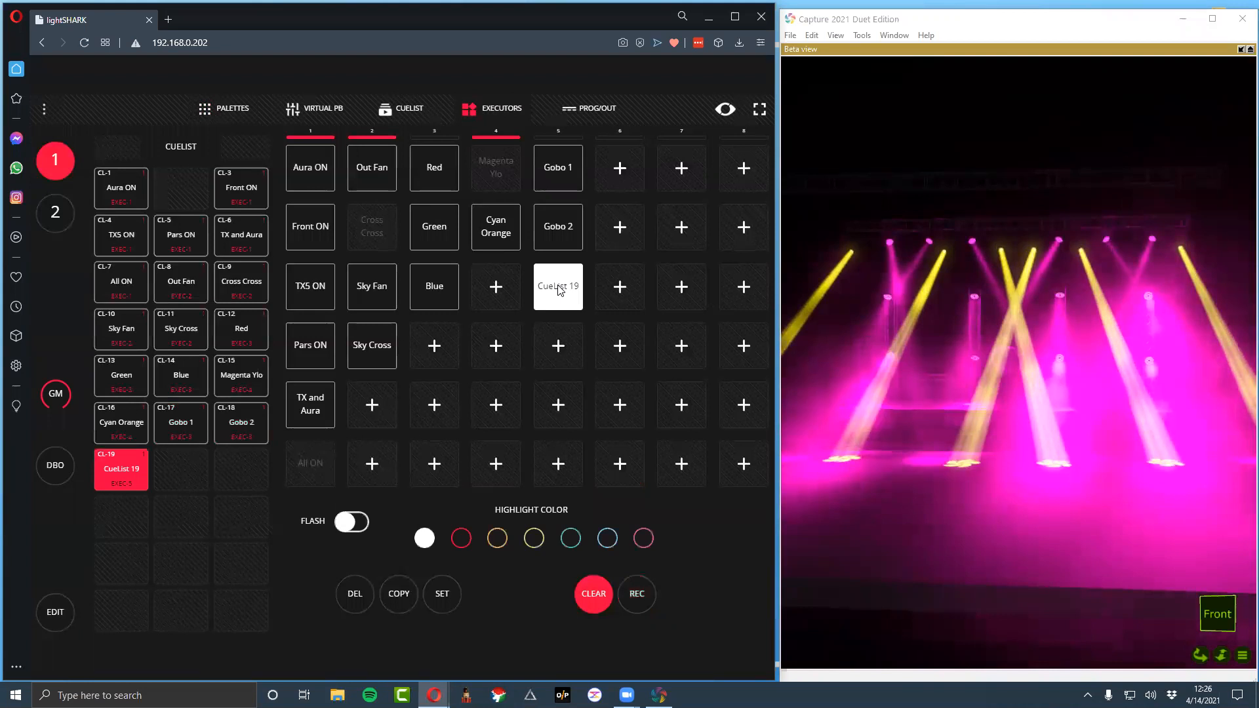
text(G)
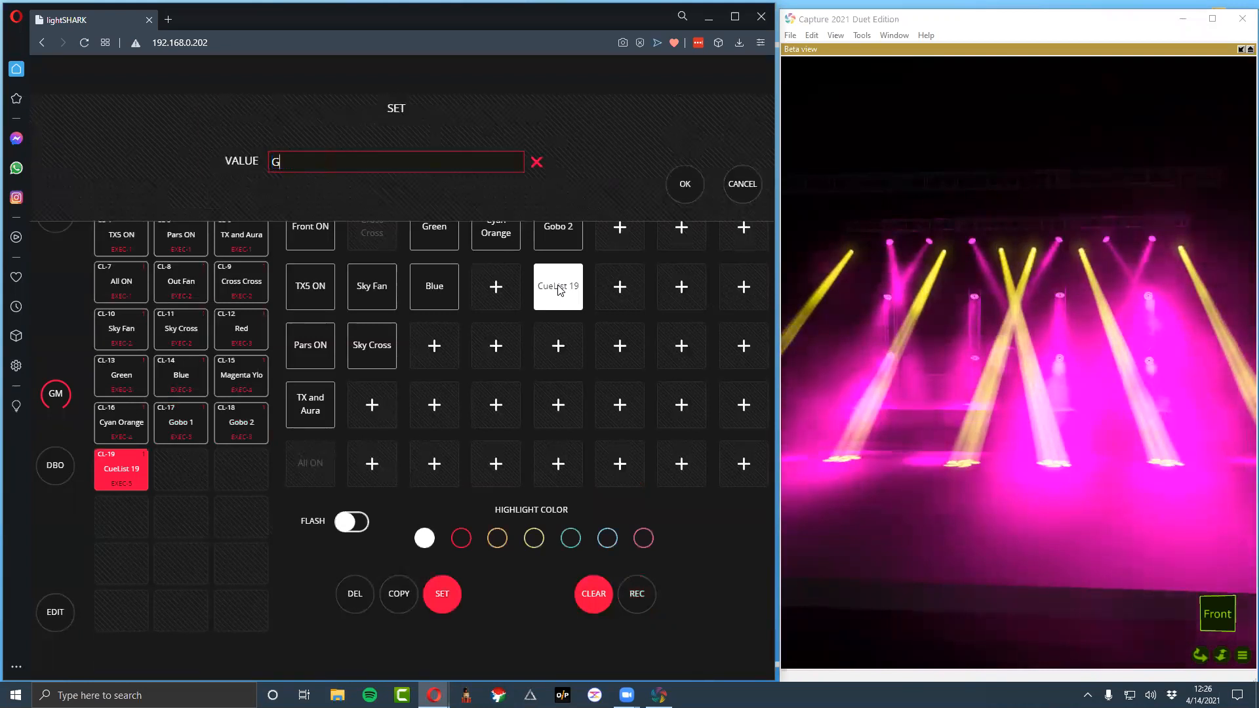
key(Return)
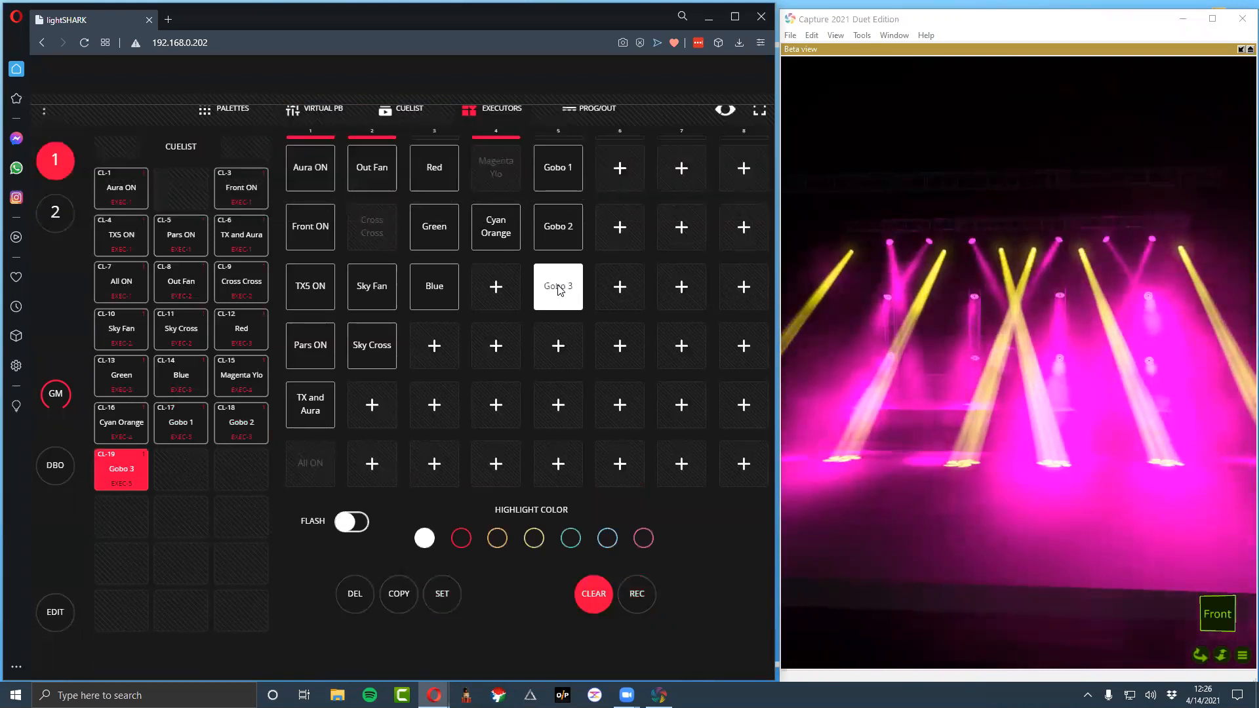
Set Gobo1 to Gobo 6, record it to the fourth executor in column 5 and name it Gobo 4
click(227, 107)
drag(451, 227, 476, 236)
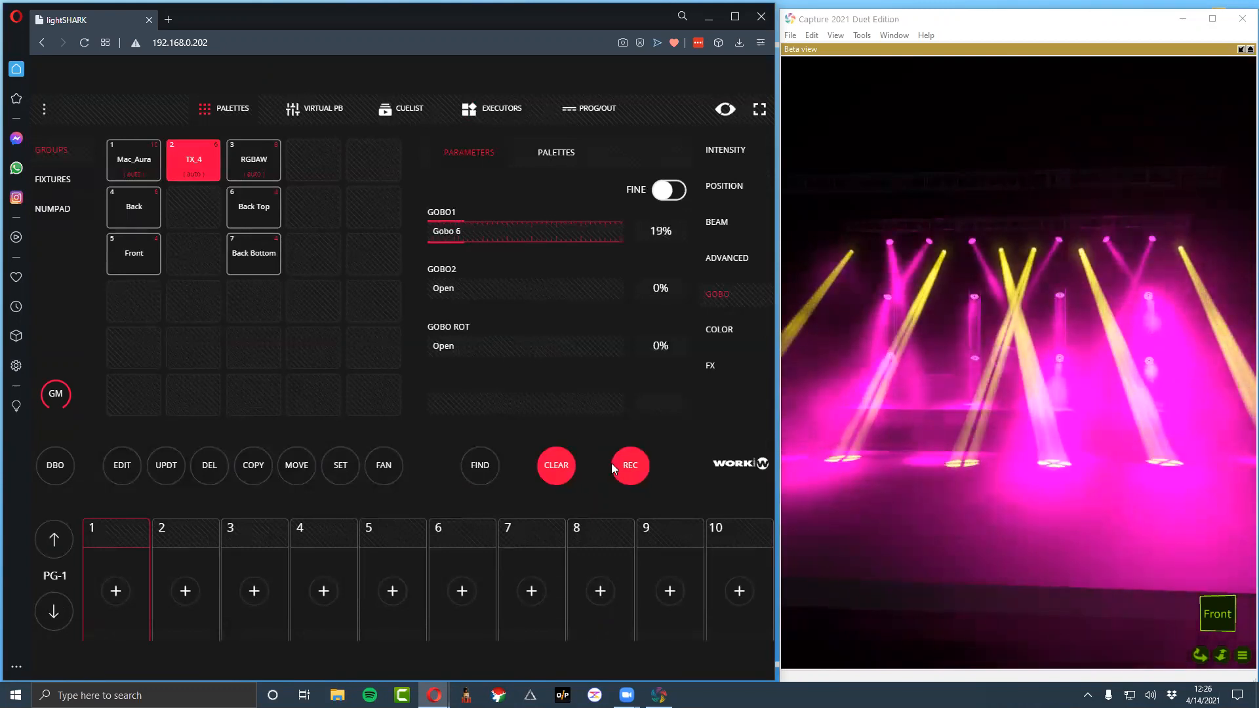
click(493, 108)
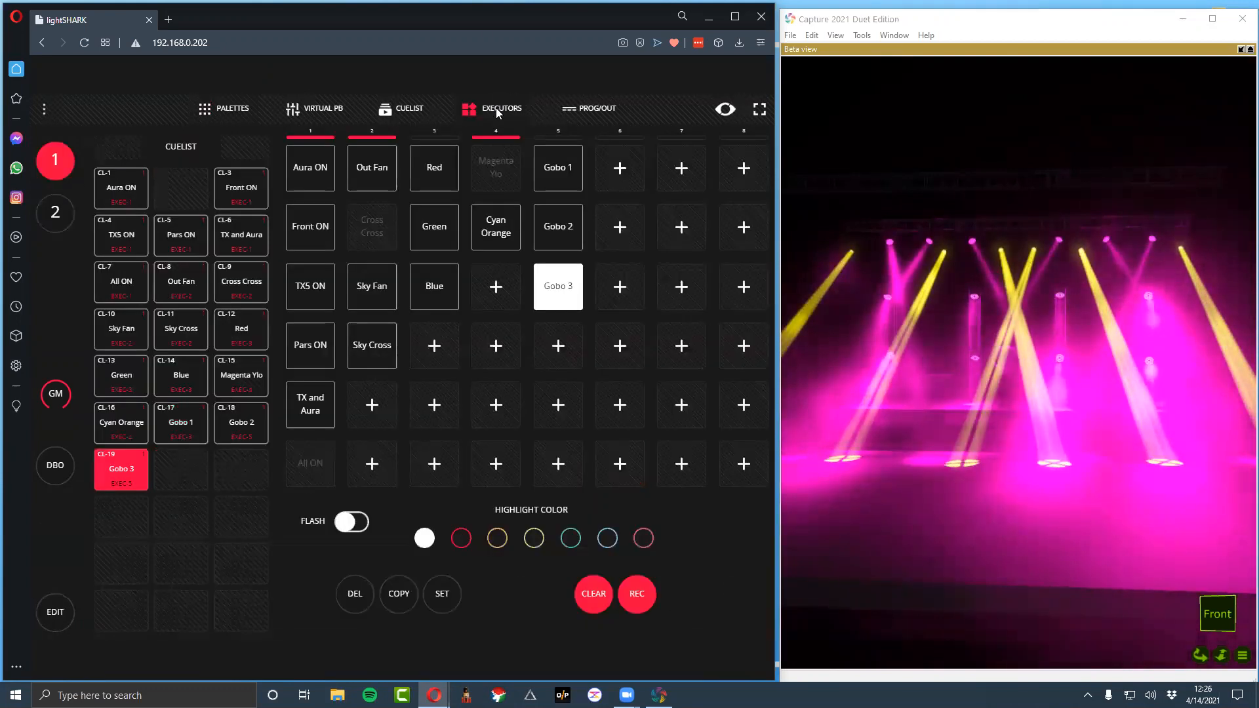
click(559, 347)
key(s)
click(560, 347)
text(Gobo 4)
key(Return)
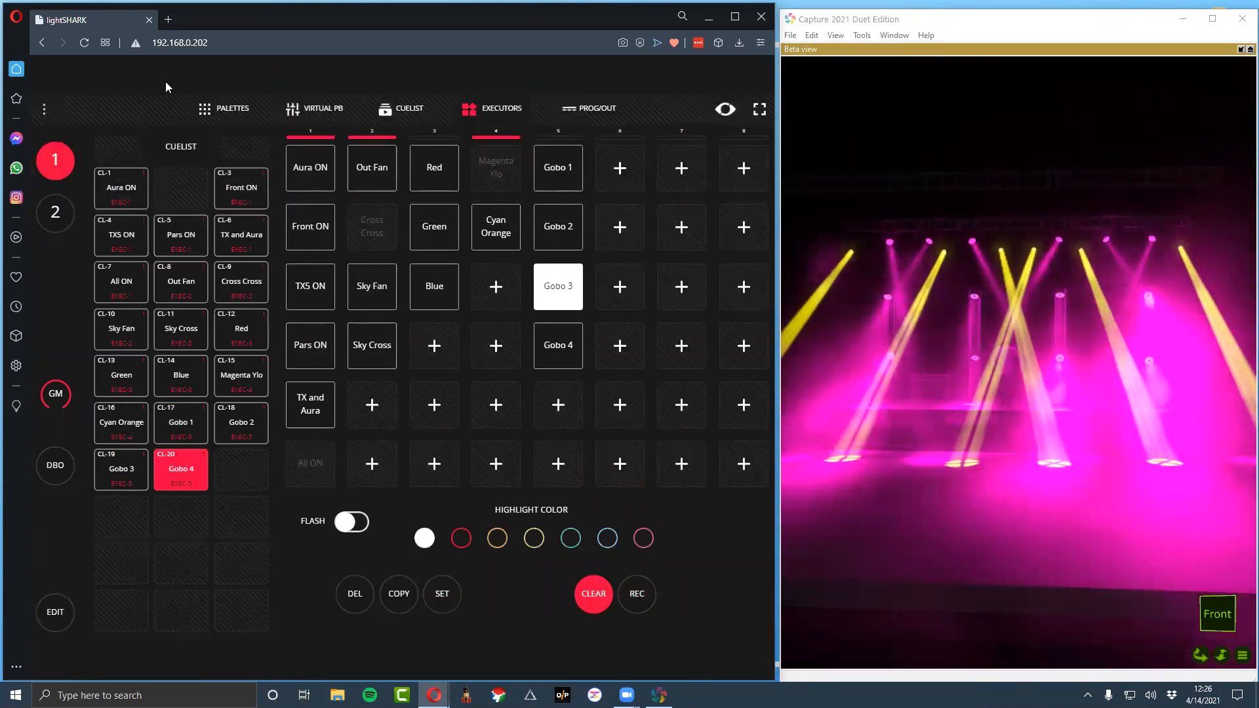
Set Gobo1 to Gobo 8, record it to the fifth executor in column 5 and name it Gobo 5
click(223, 108)
drag(466, 235, 481, 233)
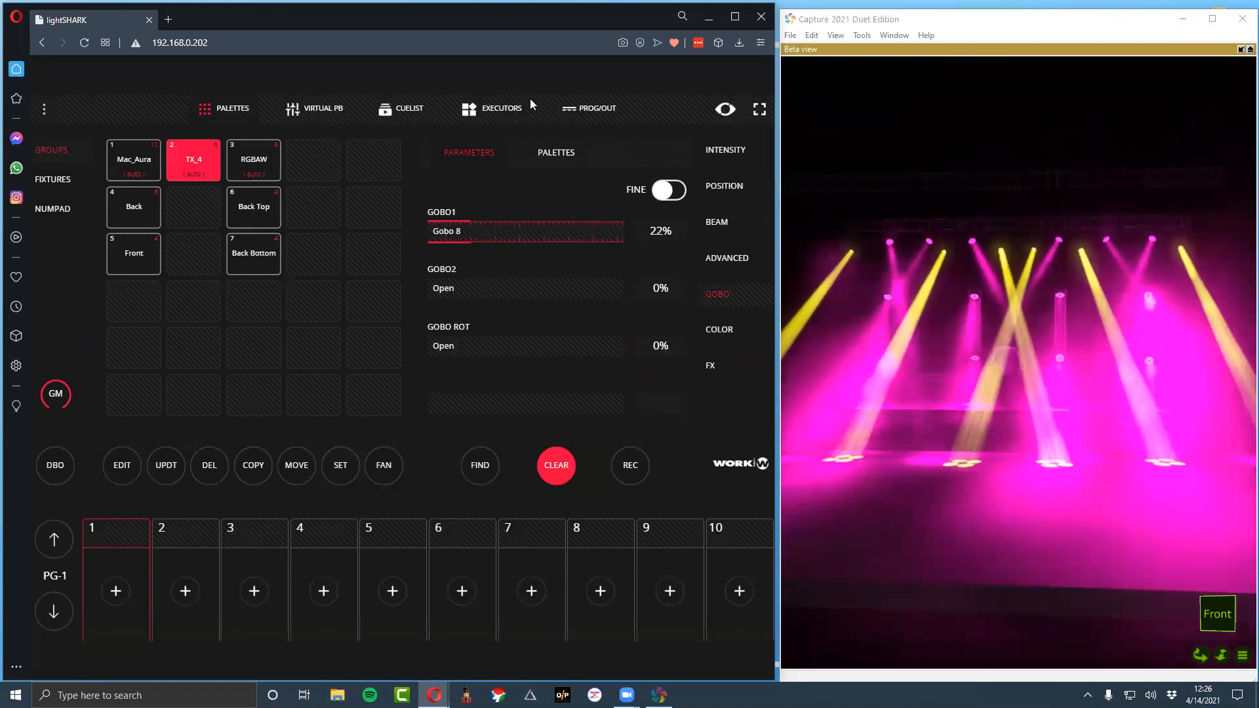
click(494, 108)
click(646, 597)
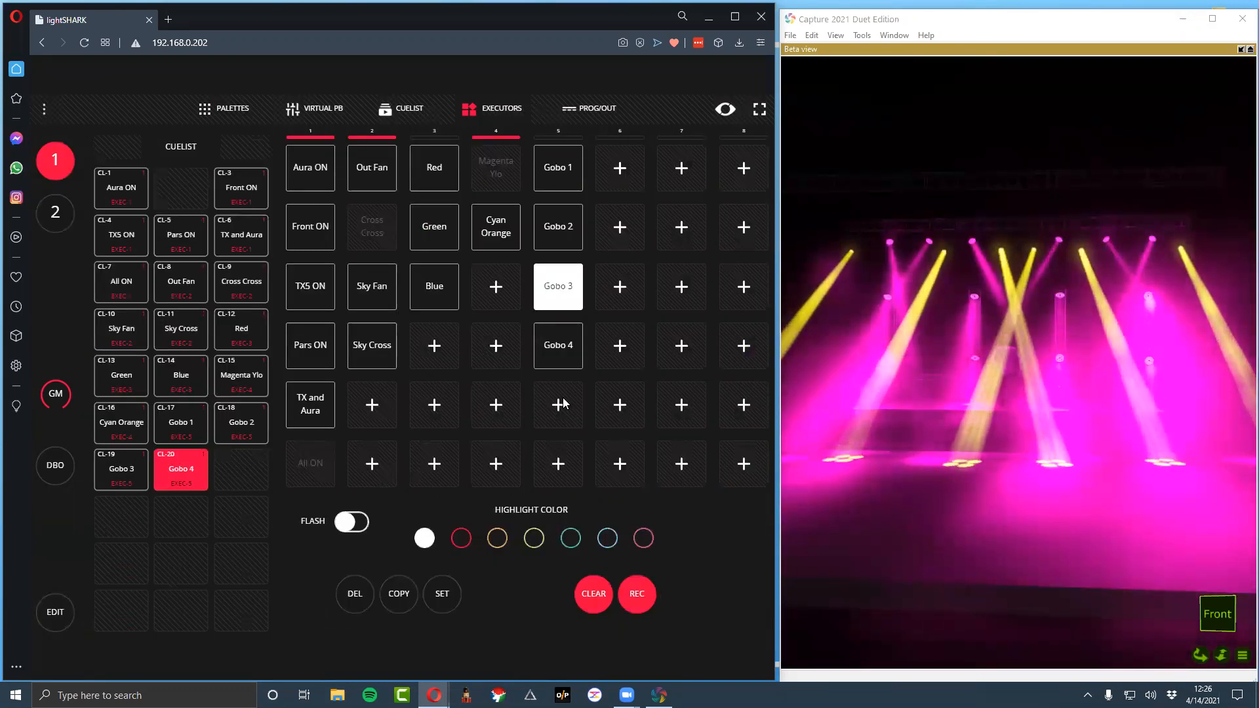
click(563, 404)
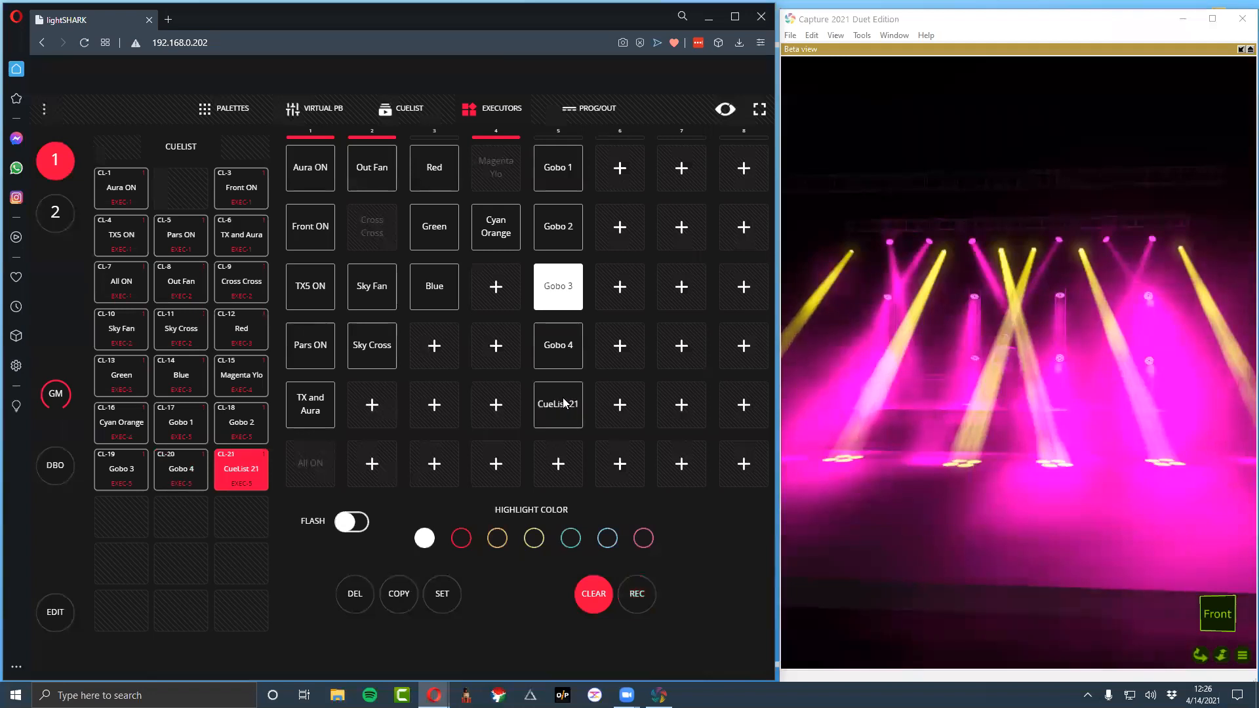
key(s)
key(ctrl+a)
text(Gobo 45)
key(BackSpace)
text(5)
key(Return)
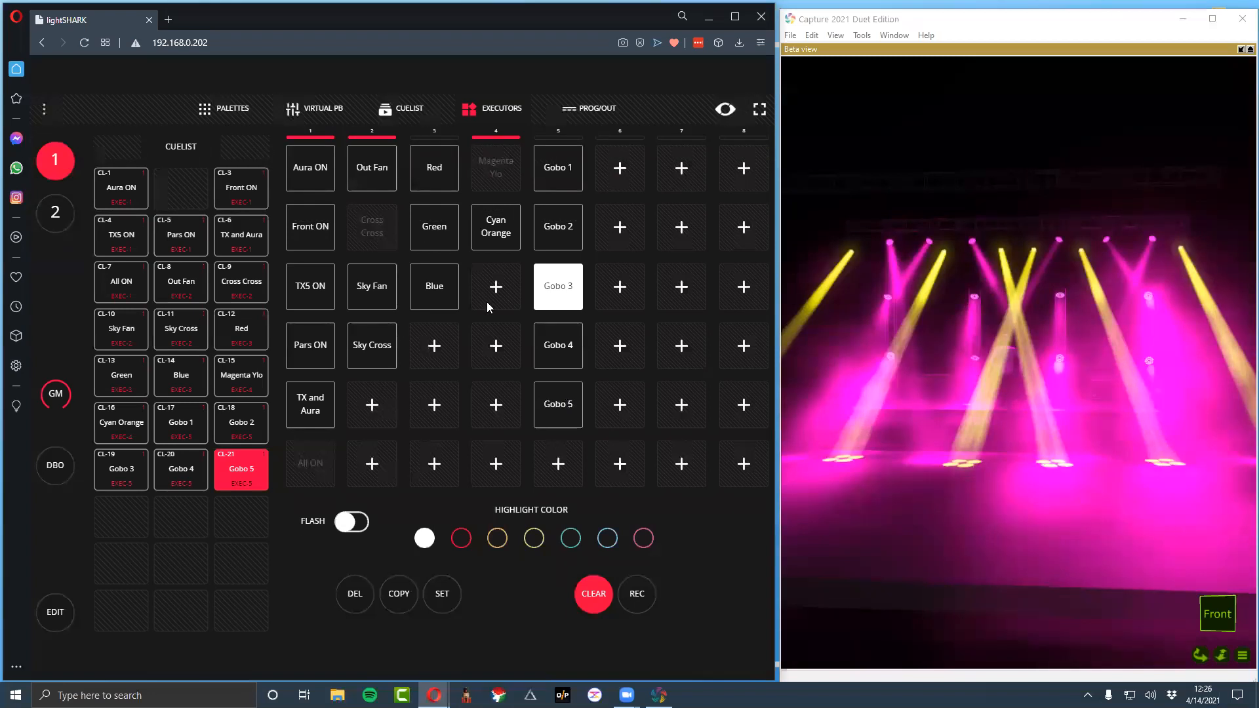
Return Gobo1 to open, record it to the sixth executor in column 5 and name it Open
click(226, 105)
drag(471, 231, 359, 230)
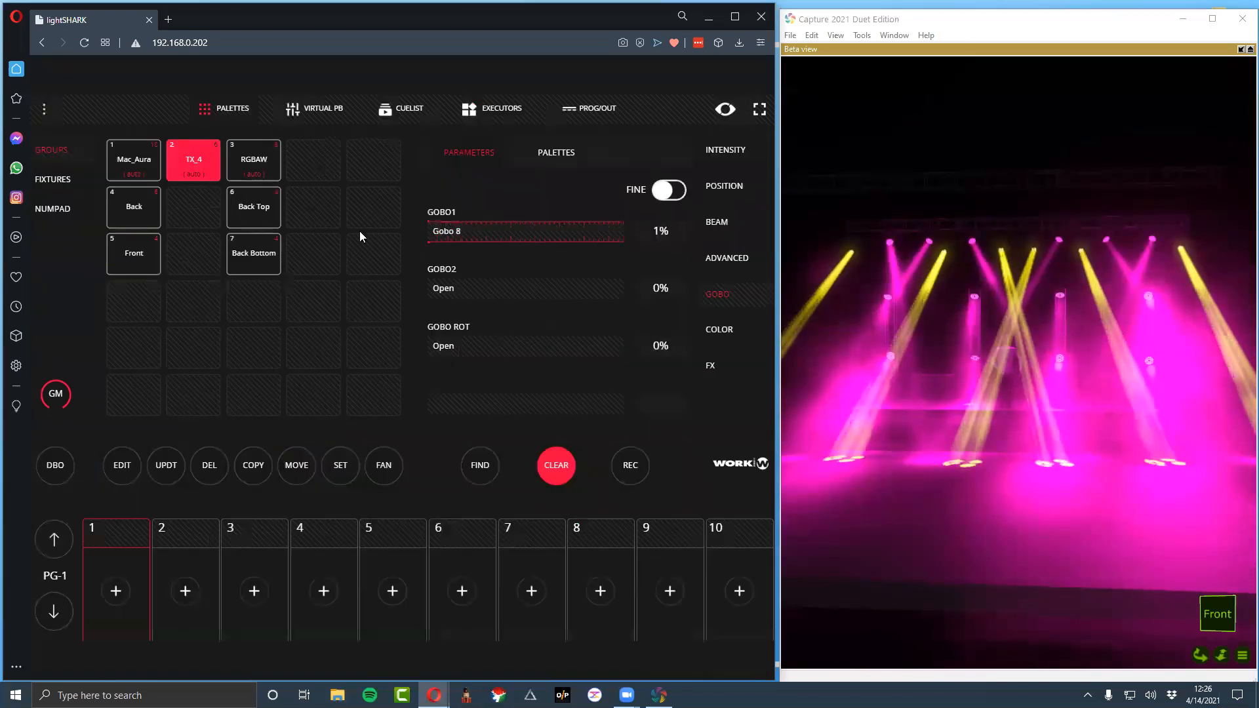
click(470, 107)
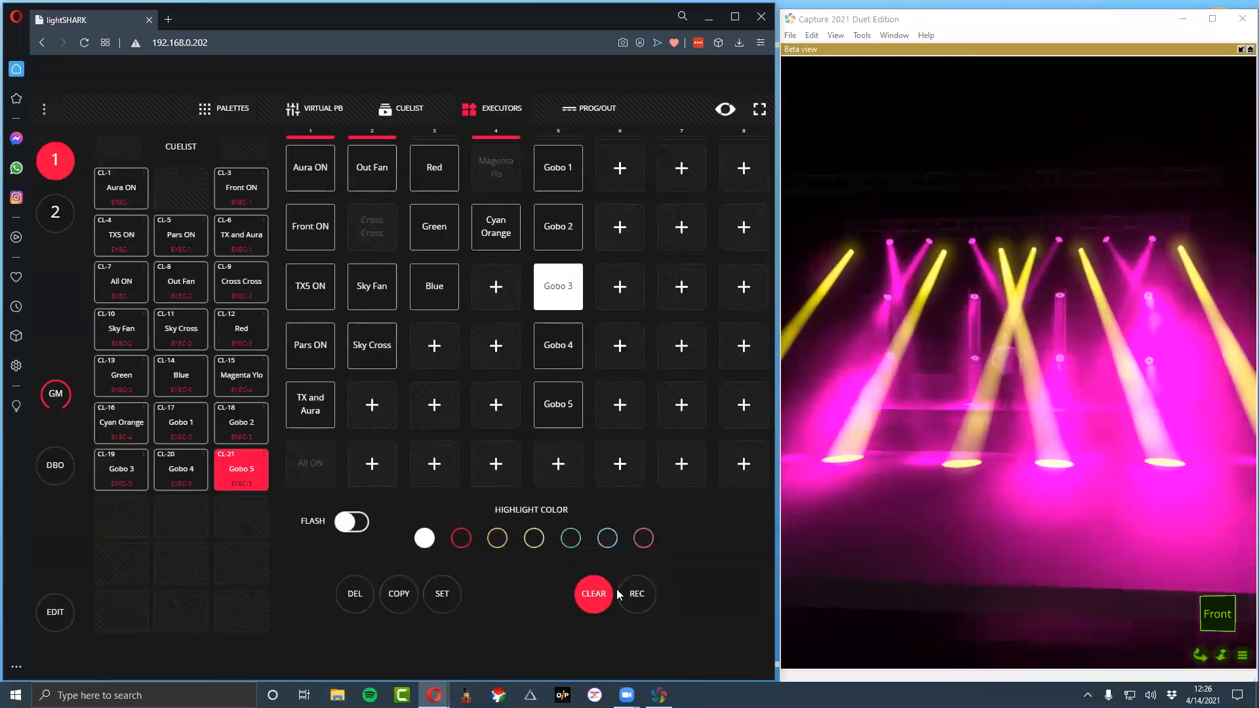
click(563, 467)
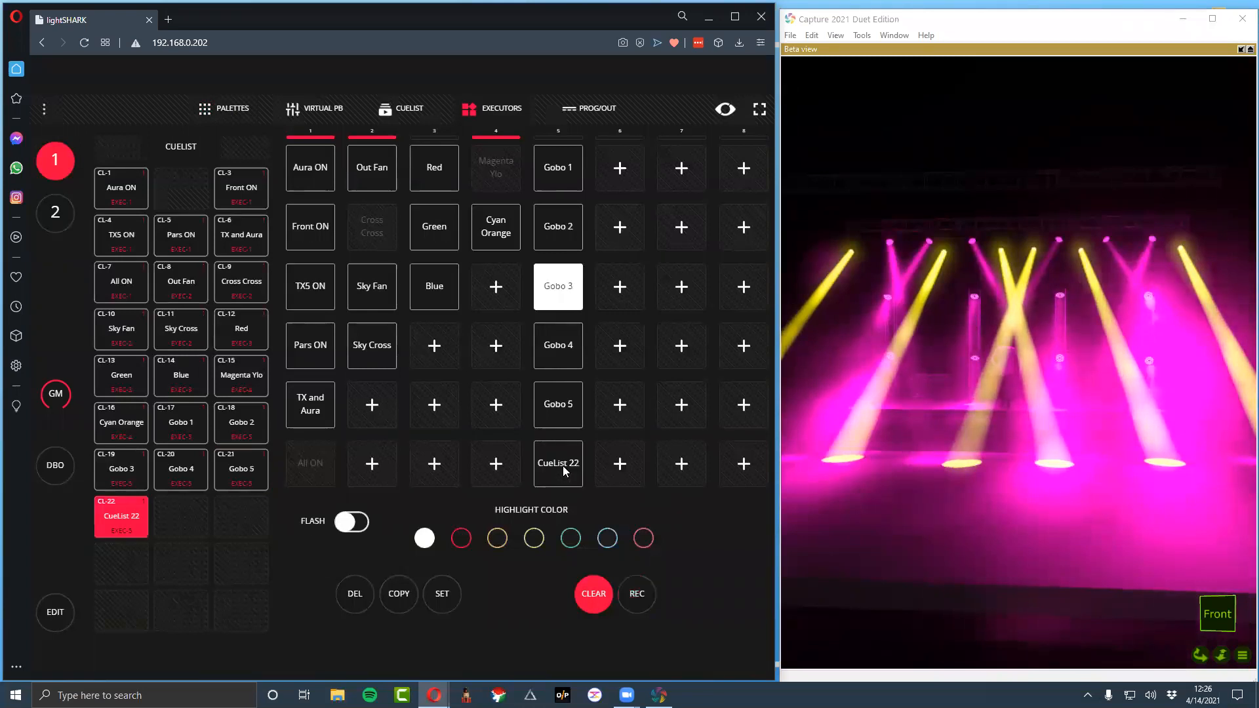
text(Open)
key(Return)
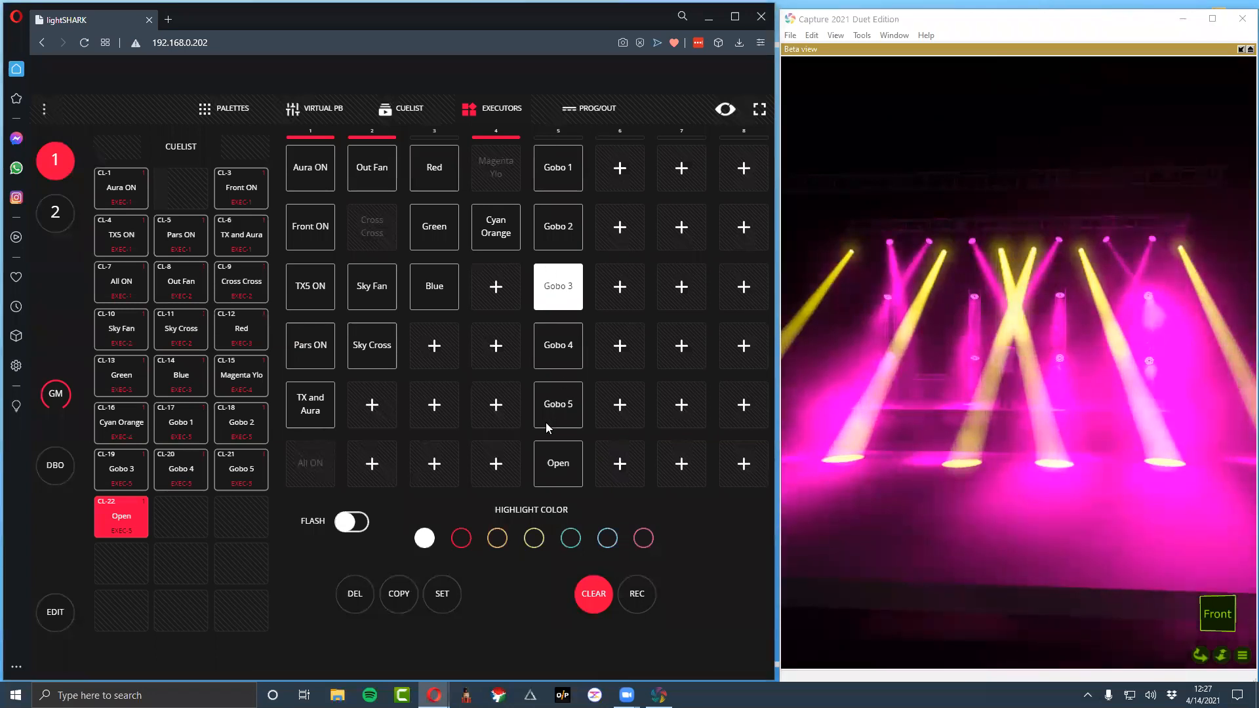
Clear the programmer and set the TX_4 group's beam zoom to its narrow setting
click(225, 112)
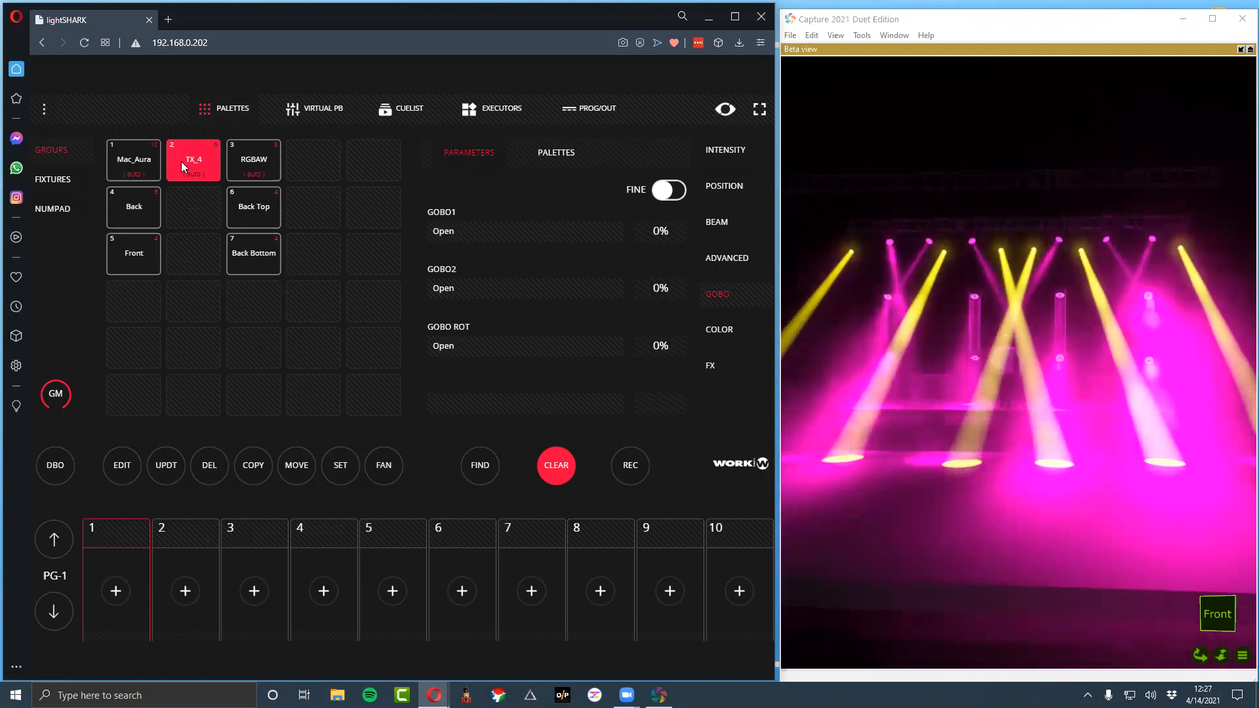
click(556, 465)
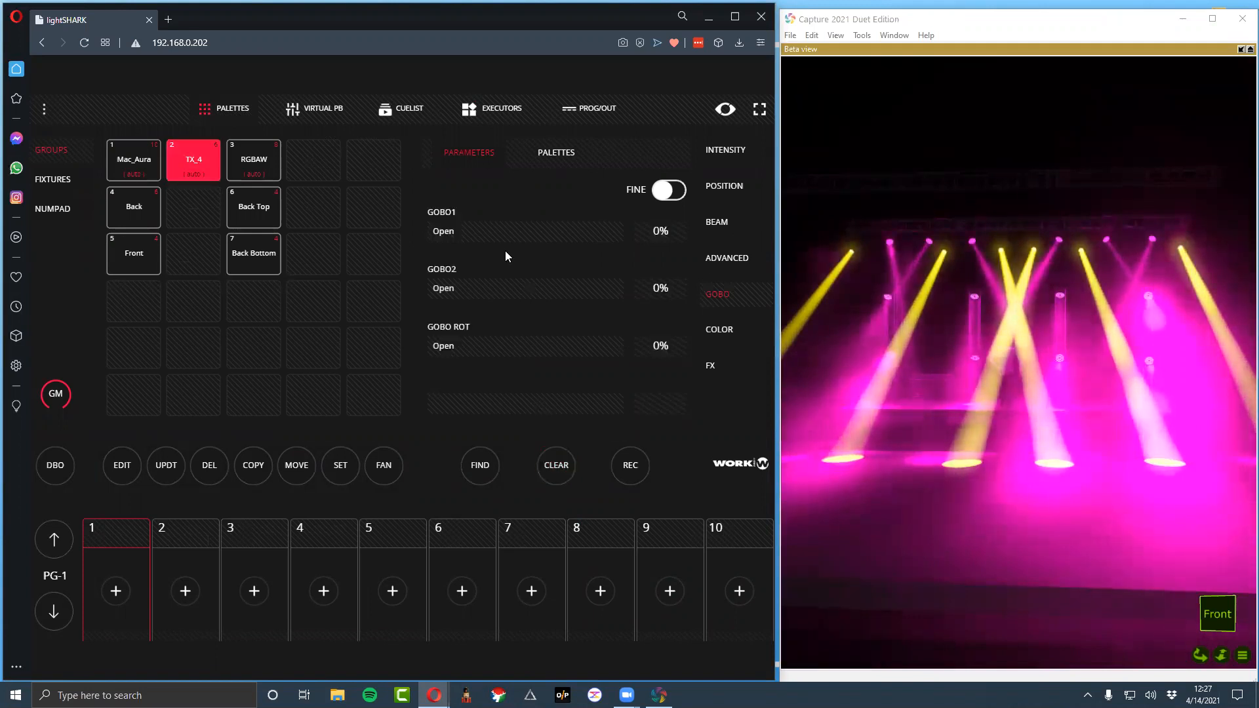
click(732, 227)
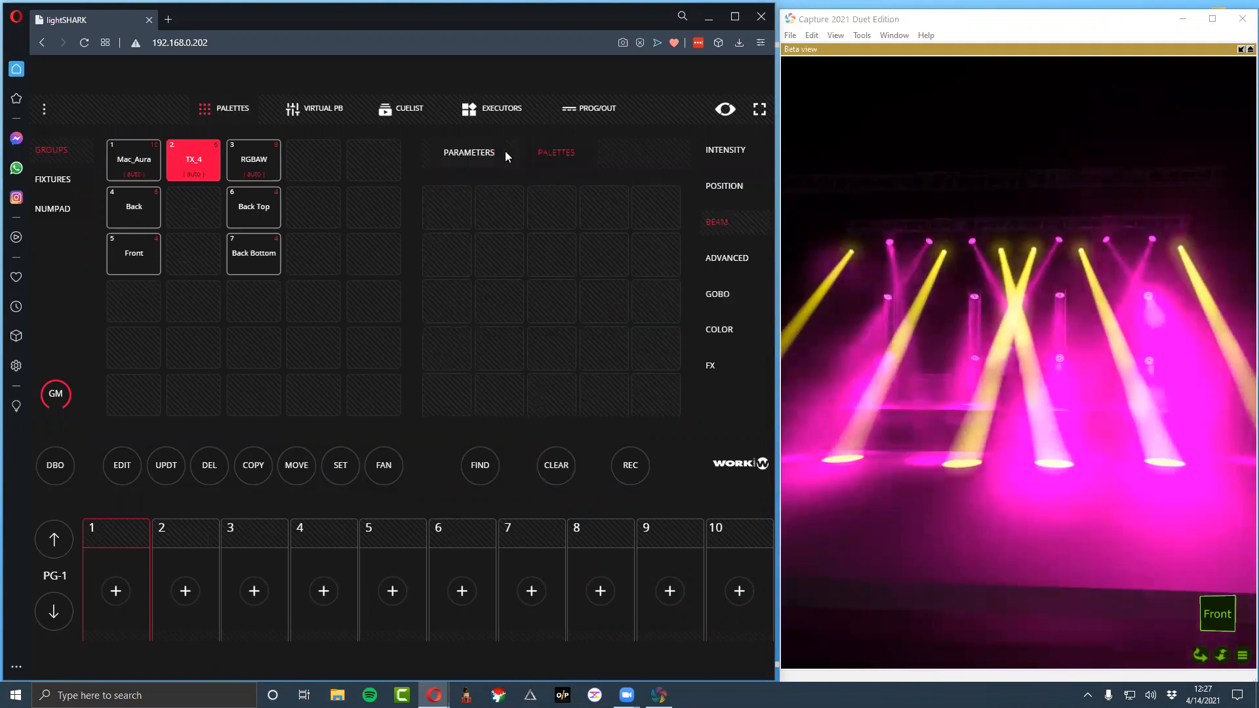
drag(446, 292, 775, 309)
drag(555, 301, 310, 295)
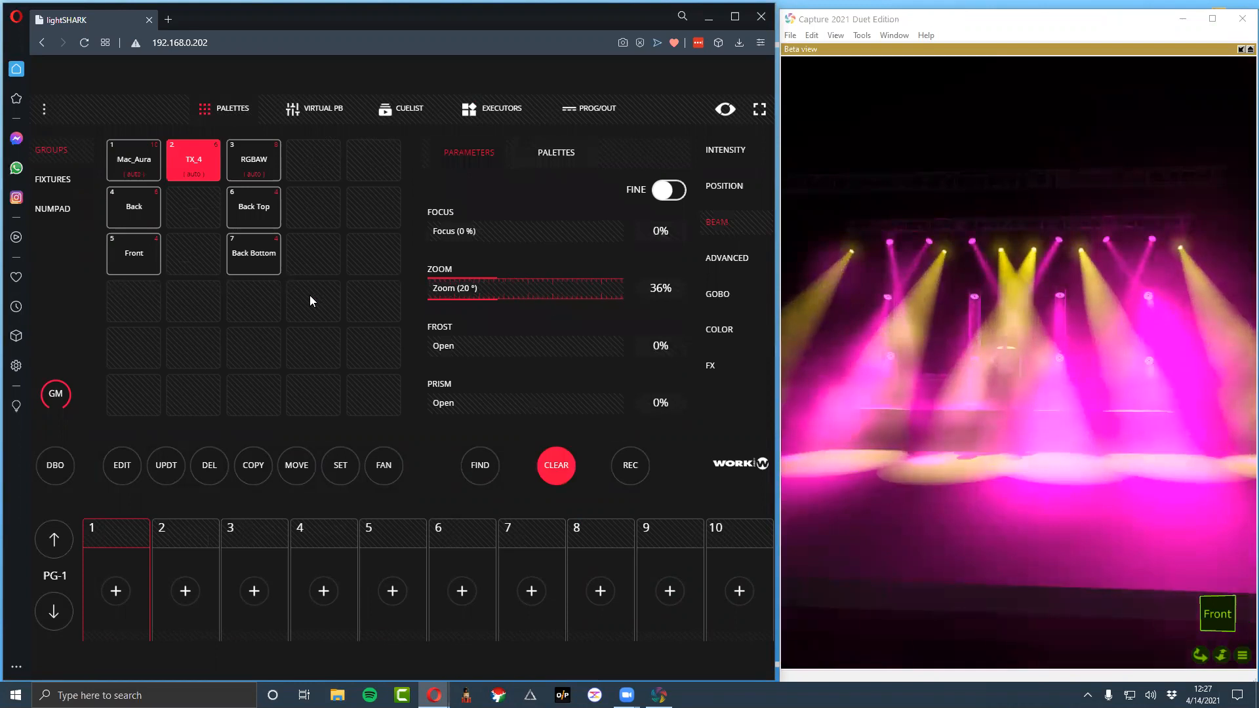
Record the narrow zoom to the first executor in column 6 and name it TX Narrow
click(641, 472)
click(503, 120)
click(623, 170)
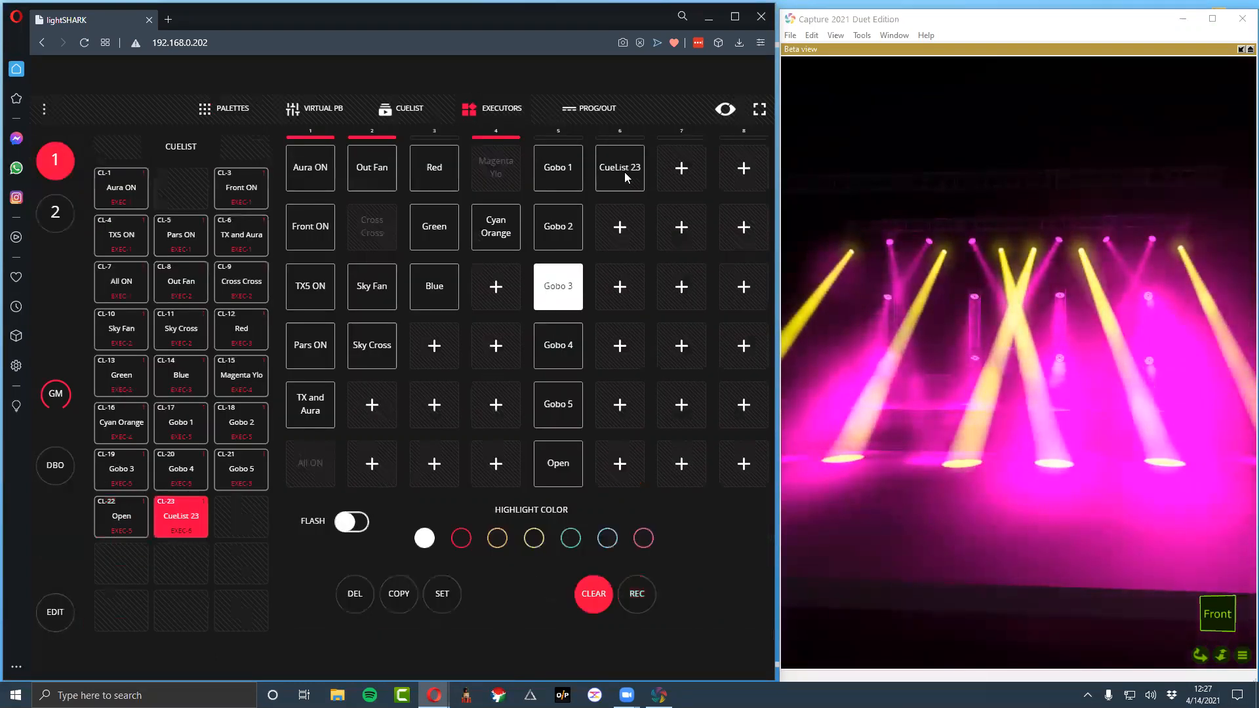
click(624, 172)
key(ctrl+a)
text(TX Narrow)
key(Return)
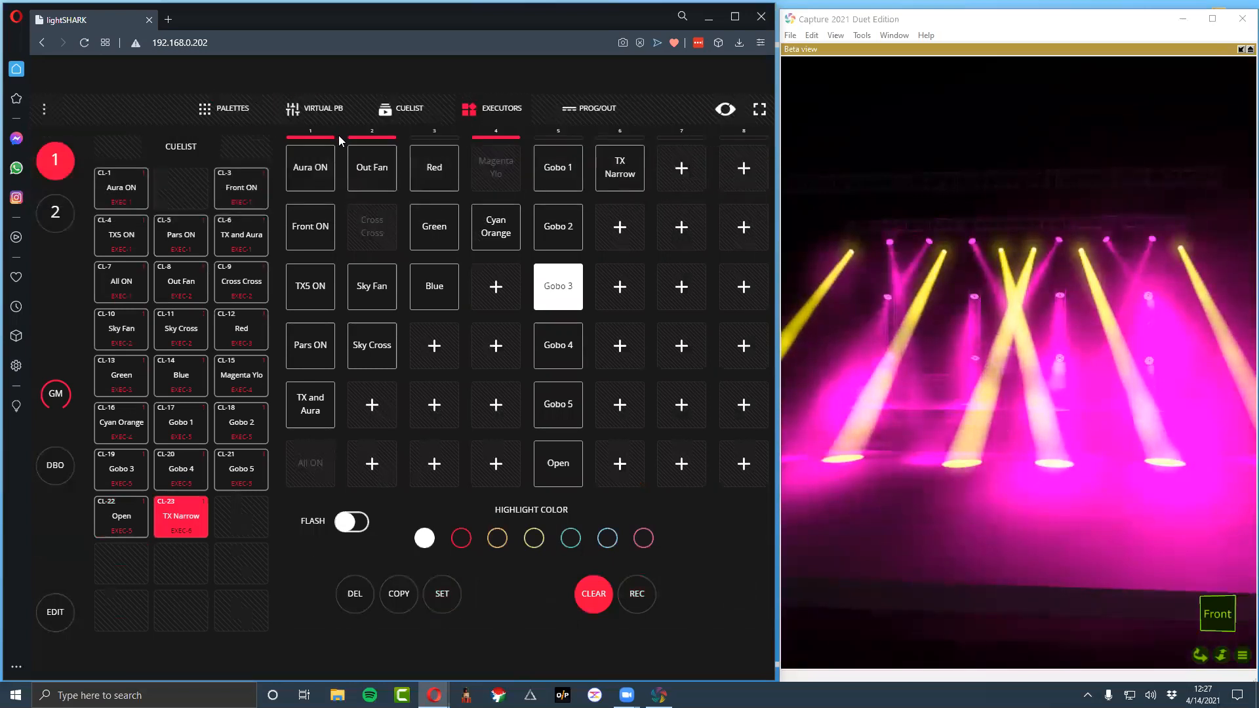
Set the TX_4 group's zoom to 50% and record it to the second executor in column 6 as TX Middle
click(218, 110)
drag(489, 288, 647, 294)
scroll(653, 292, up, 2)
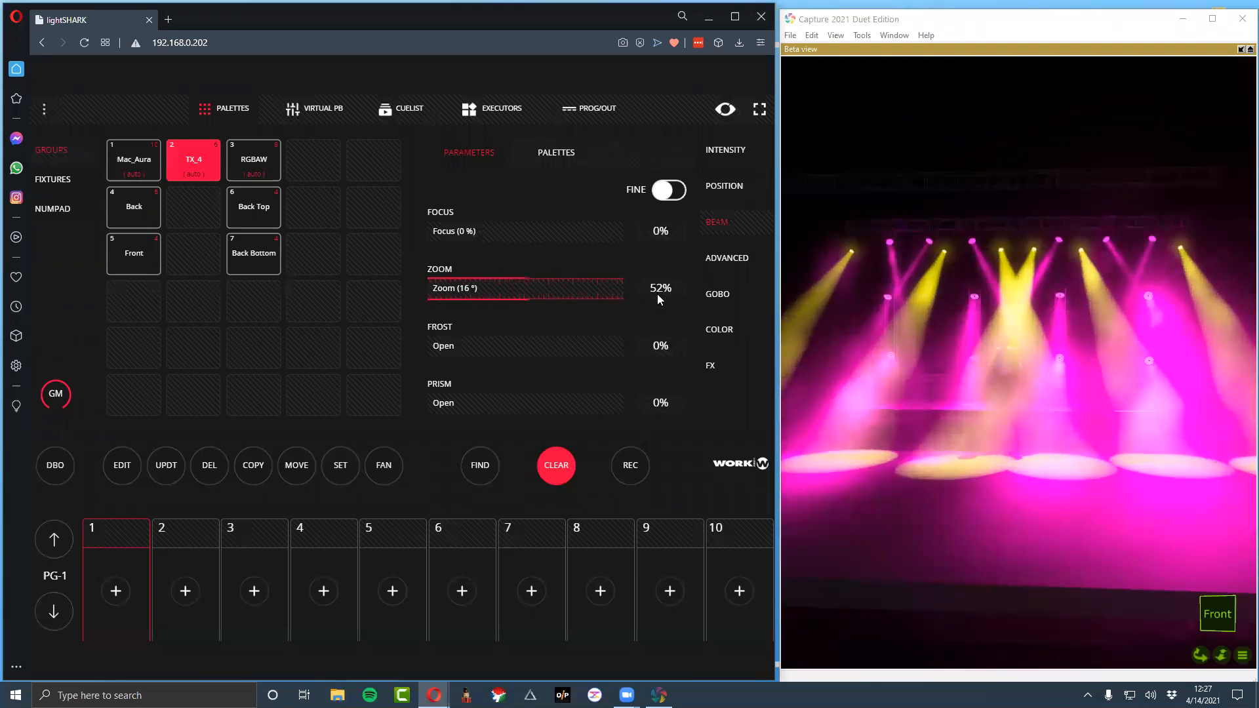
click(630, 462)
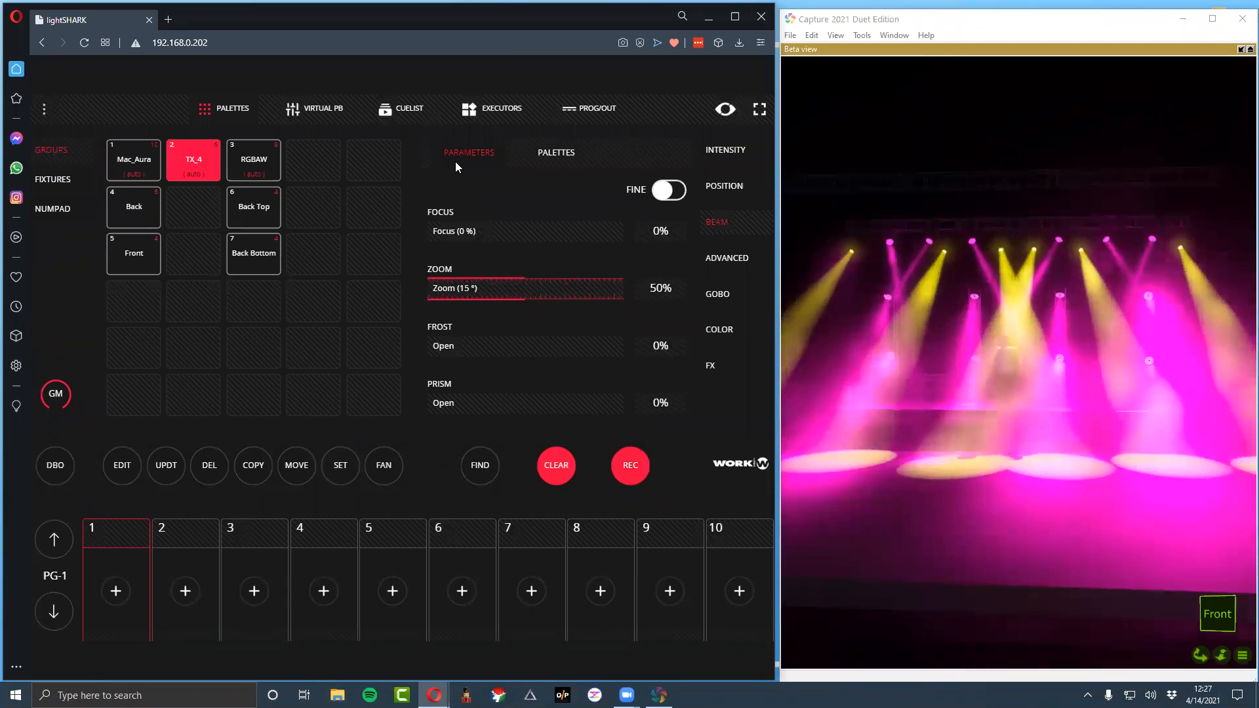
click(492, 108)
click(624, 233)
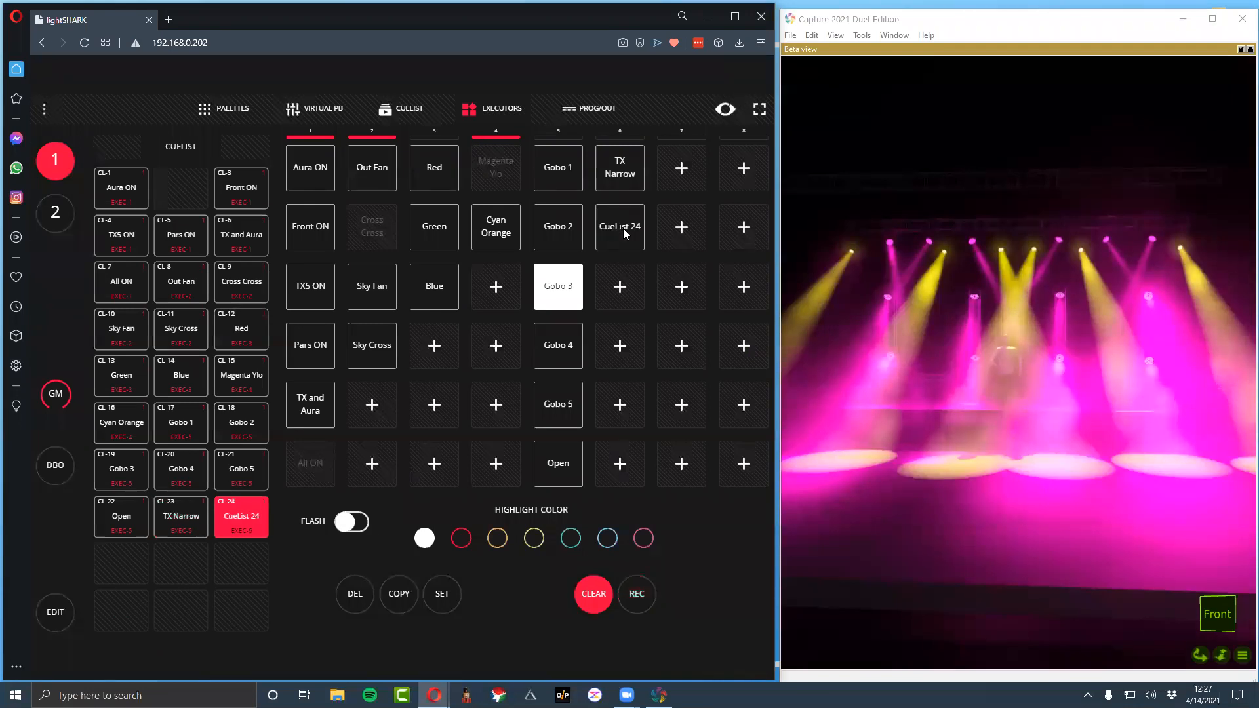
text(TX Middle)
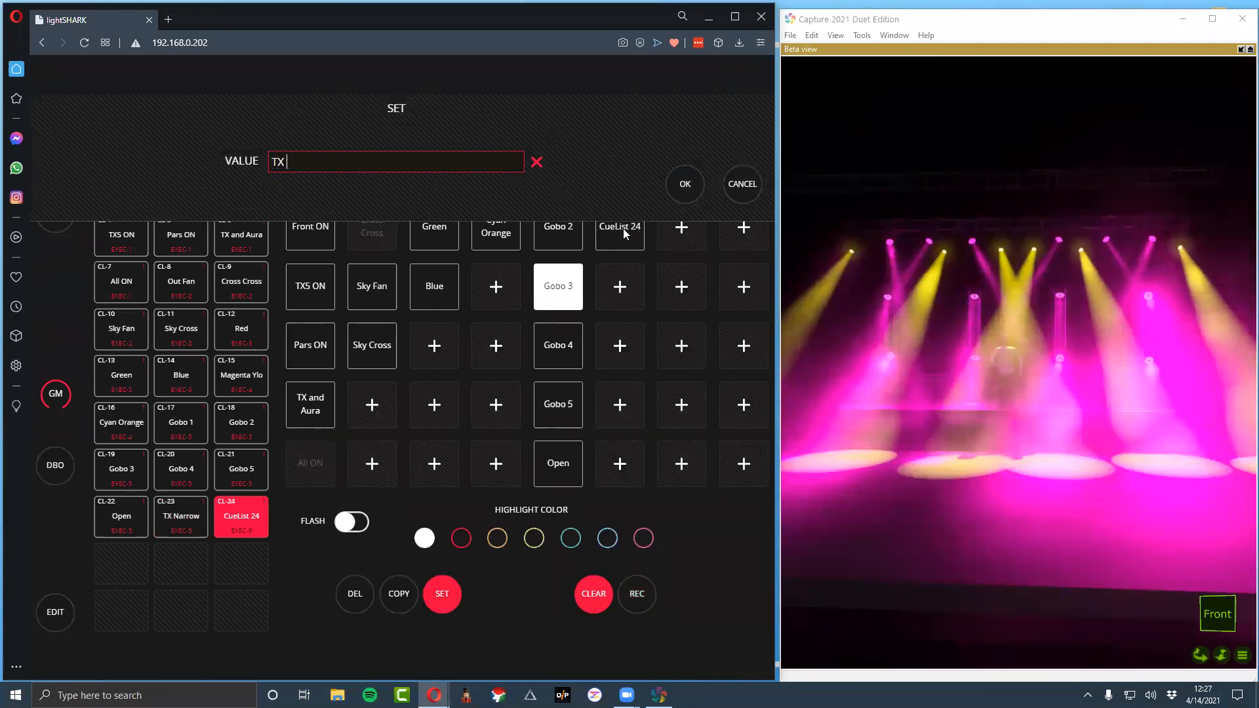
key(Return)
Set the TX_4 group's zoom to 100% and record it to the third executor in column 6 as TX Wide
click(245, 107)
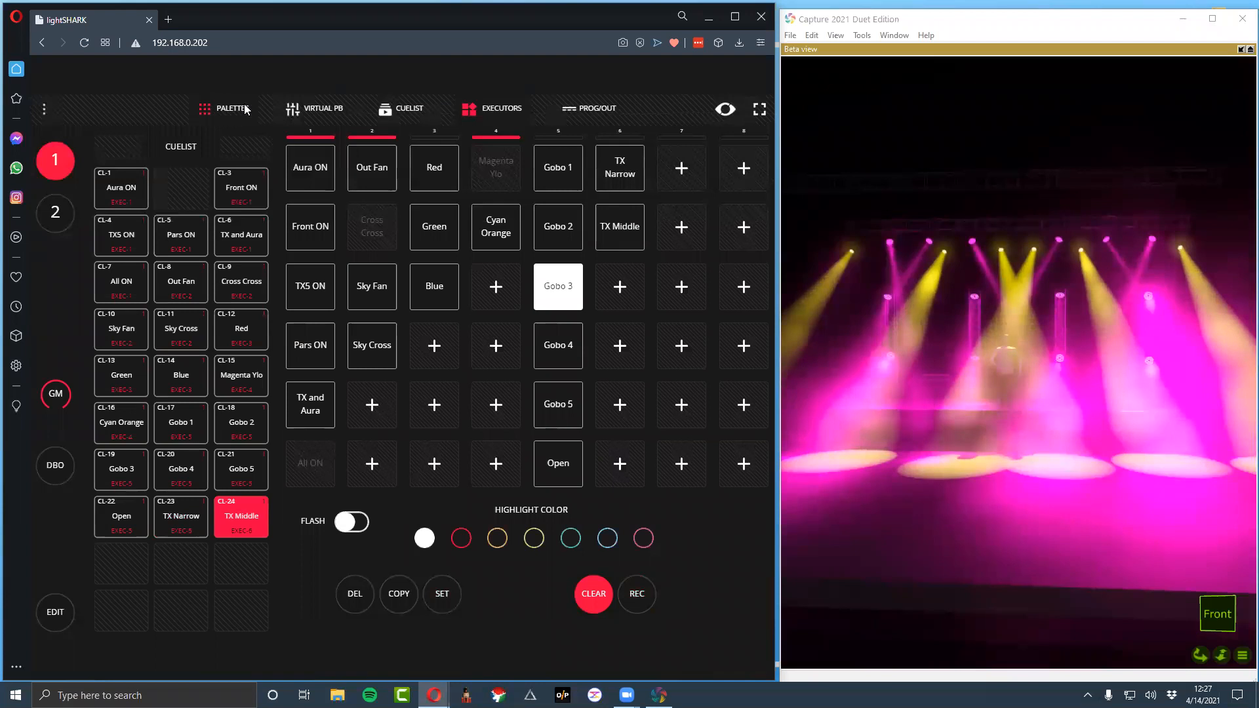
drag(491, 288, 730, 313)
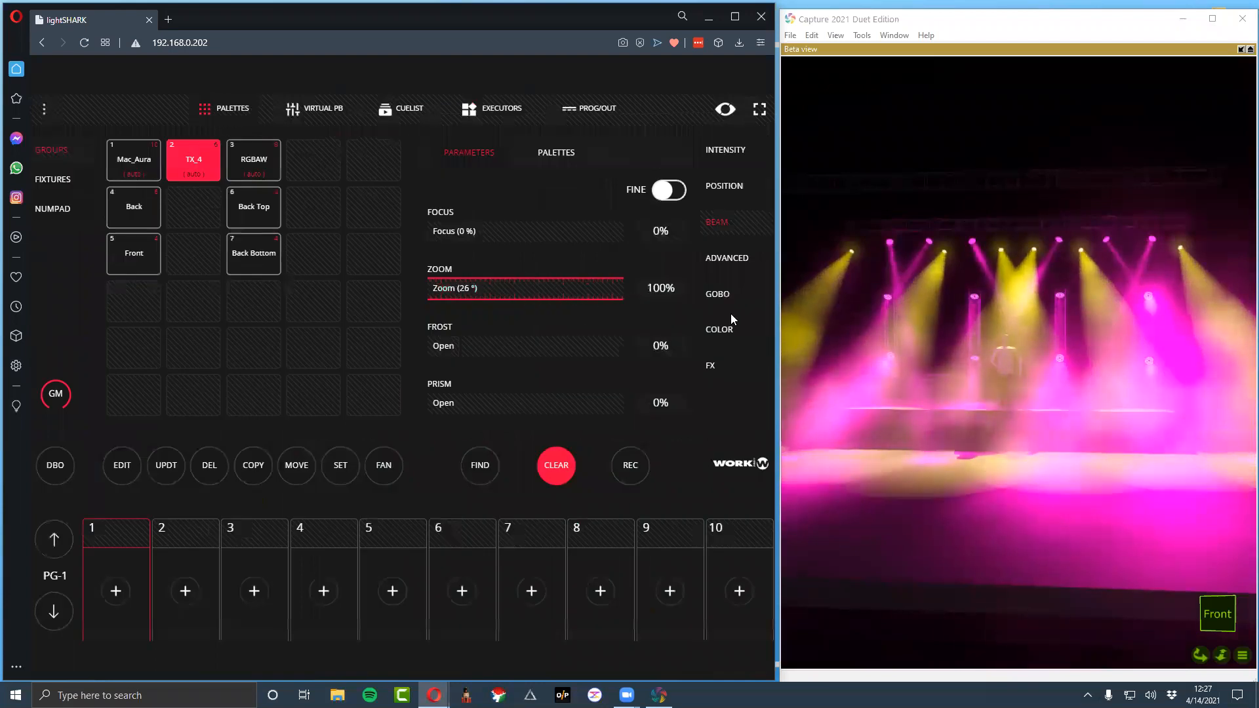
click(645, 471)
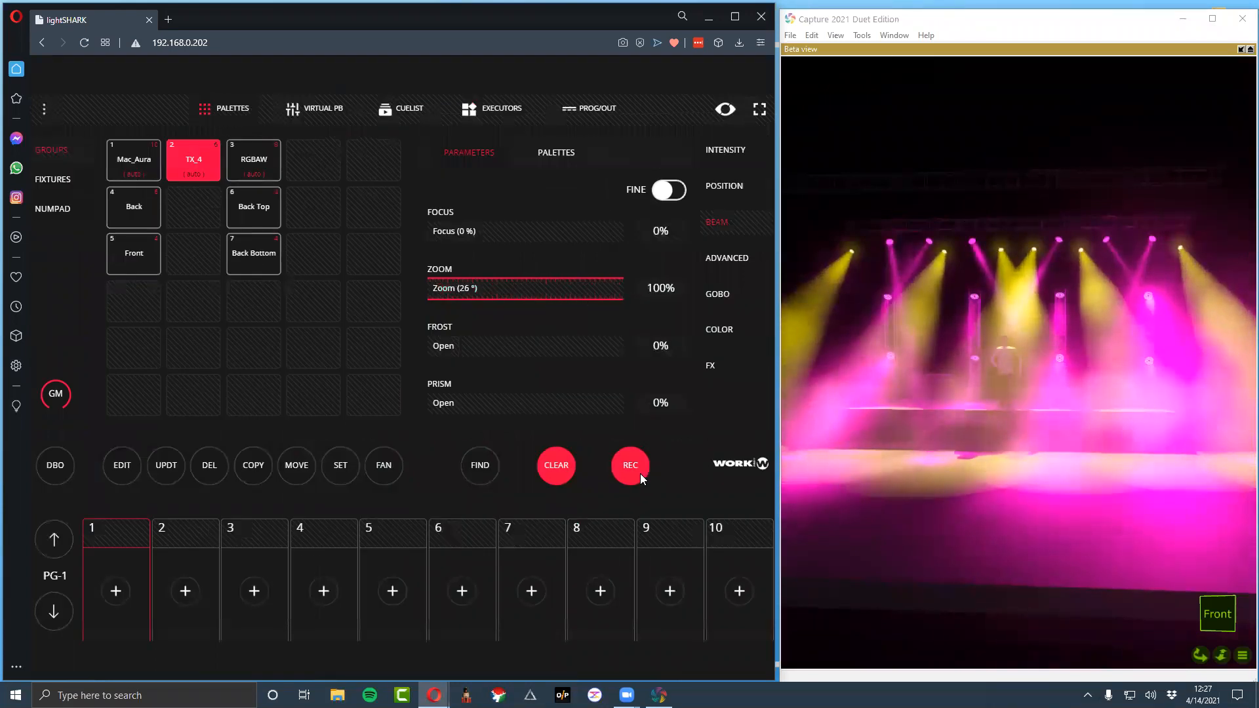
click(498, 109)
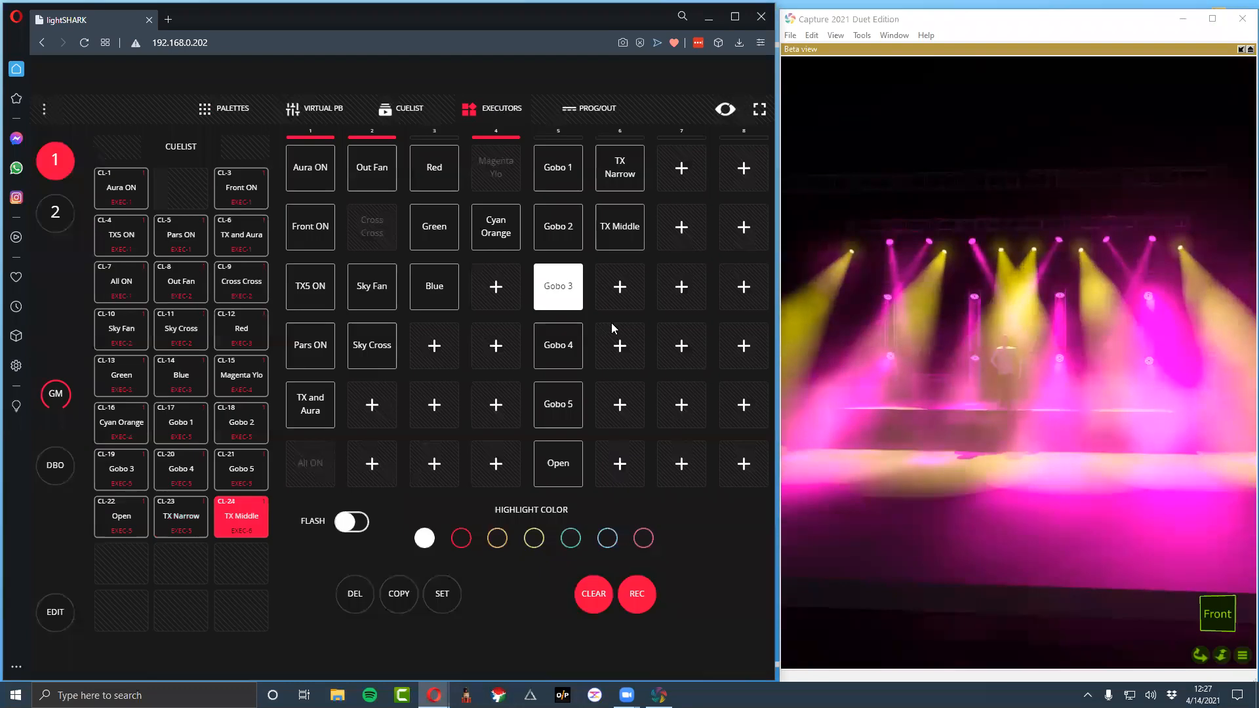
click(618, 289)
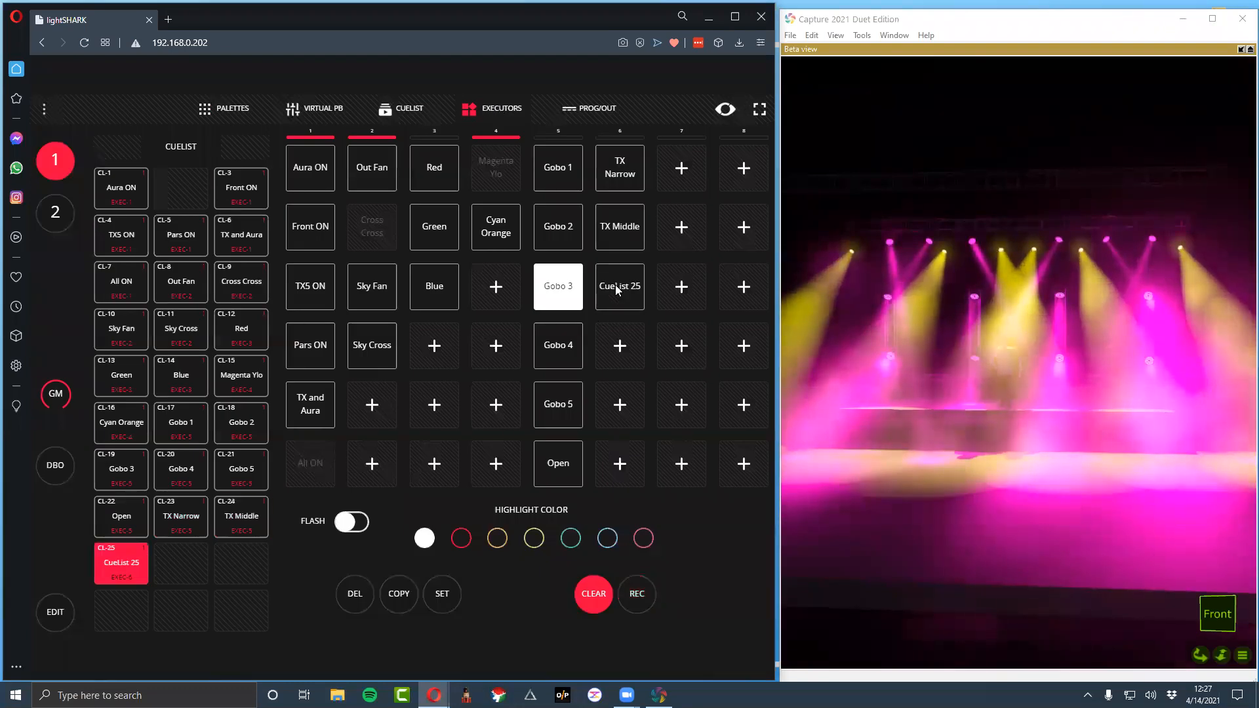
right_click(618, 289)
text(R)
key(BackSpace)
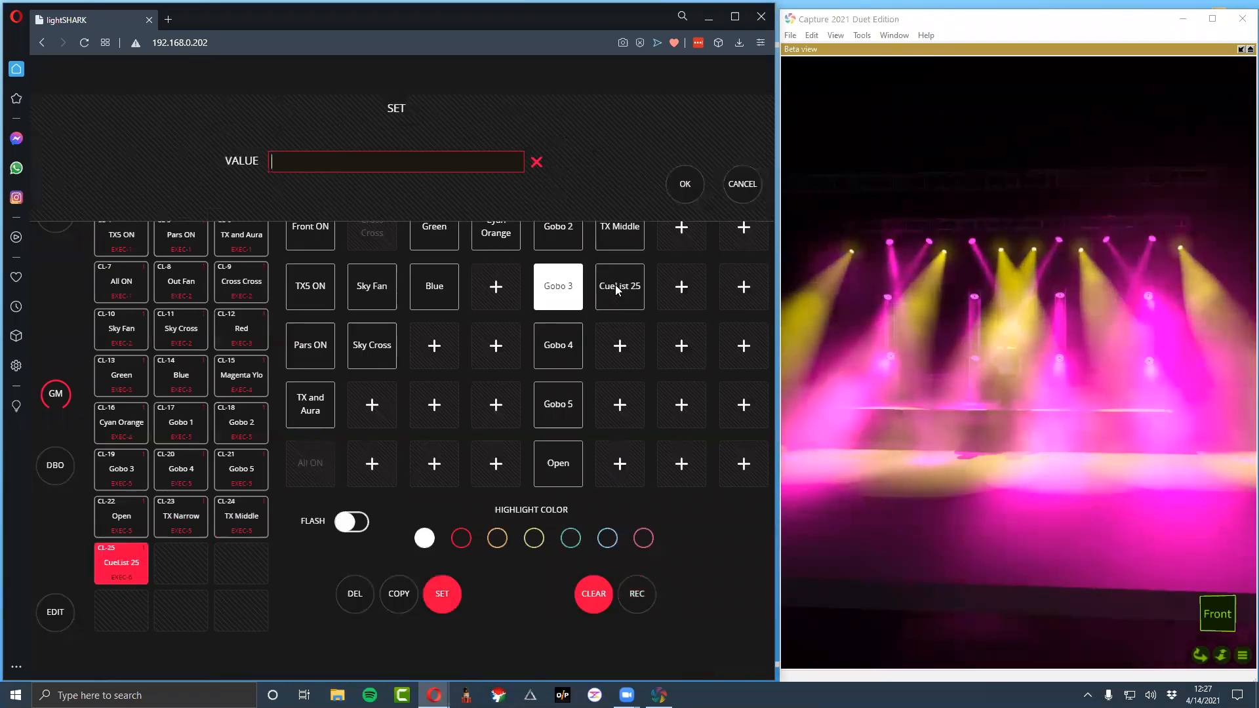
text(TX Wide)
key(Return)
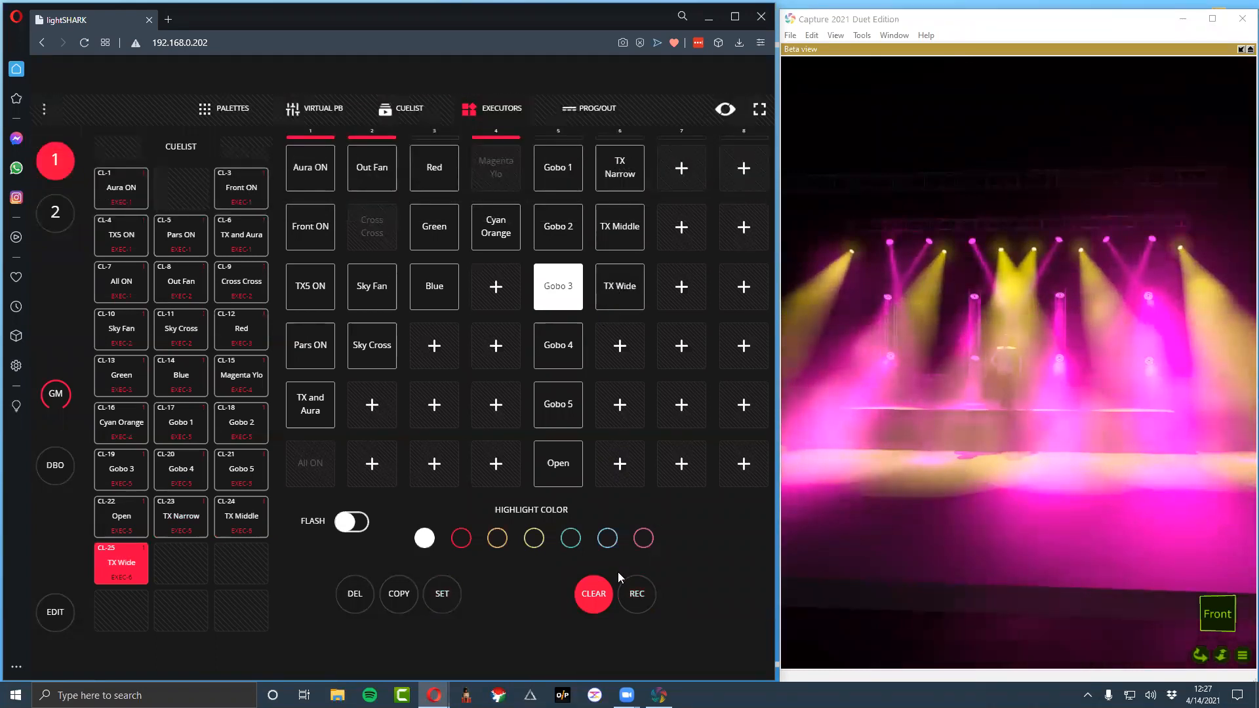
Clear the programmer and set the TX_4 group's prism to Prism Inserted at 58%
click(592, 594)
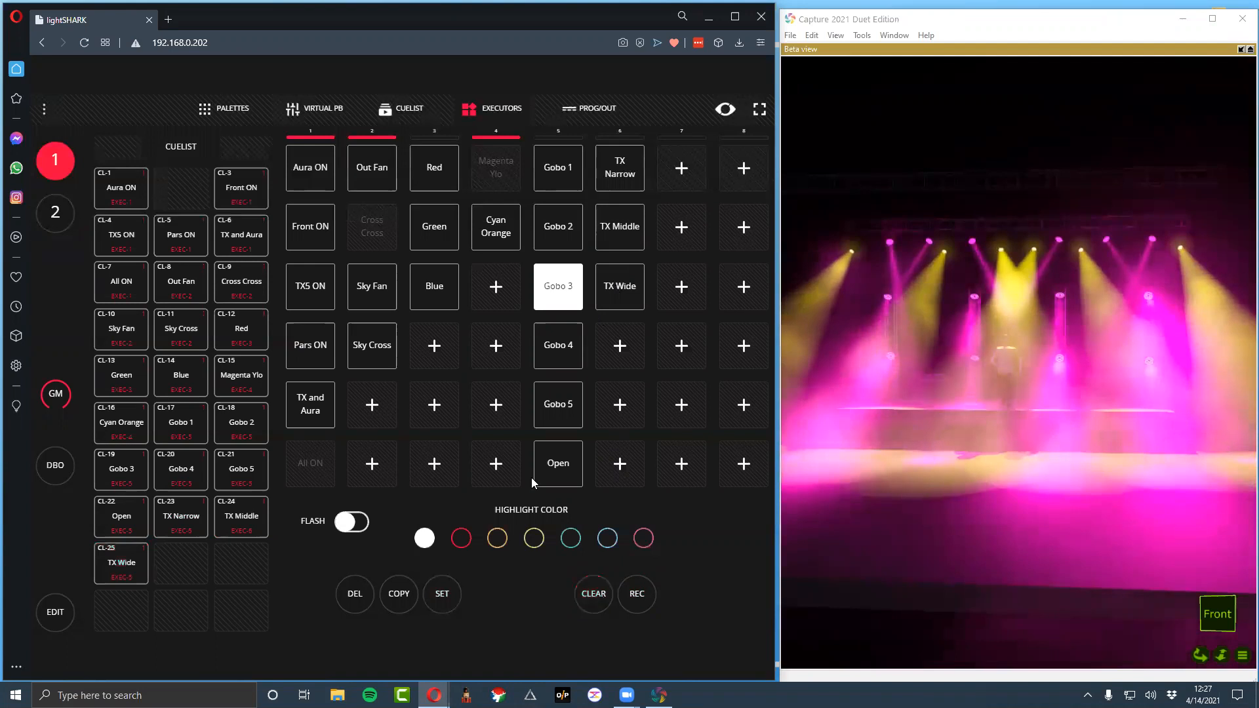
click(217, 121)
click(192, 161)
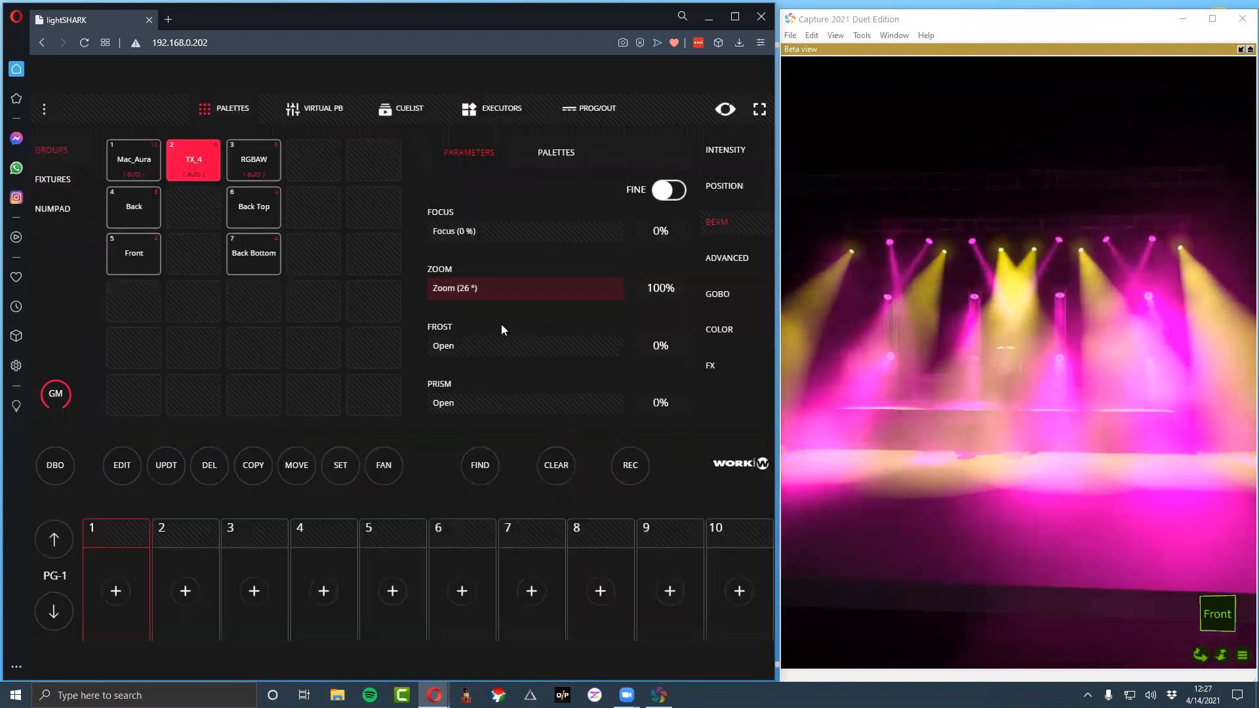
drag(450, 402, 675, 409)
Record the inserted prism to the first executor in column 7 and name it TX Prism
click(629, 467)
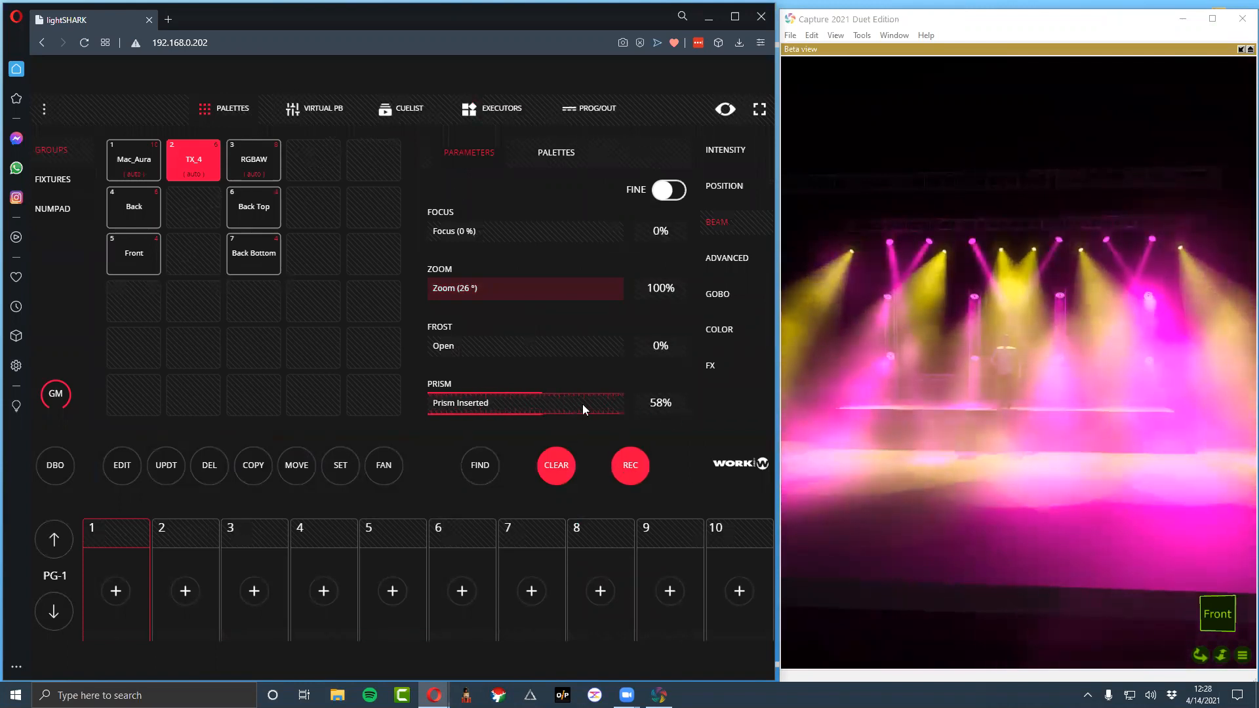
click(493, 113)
click(671, 172)
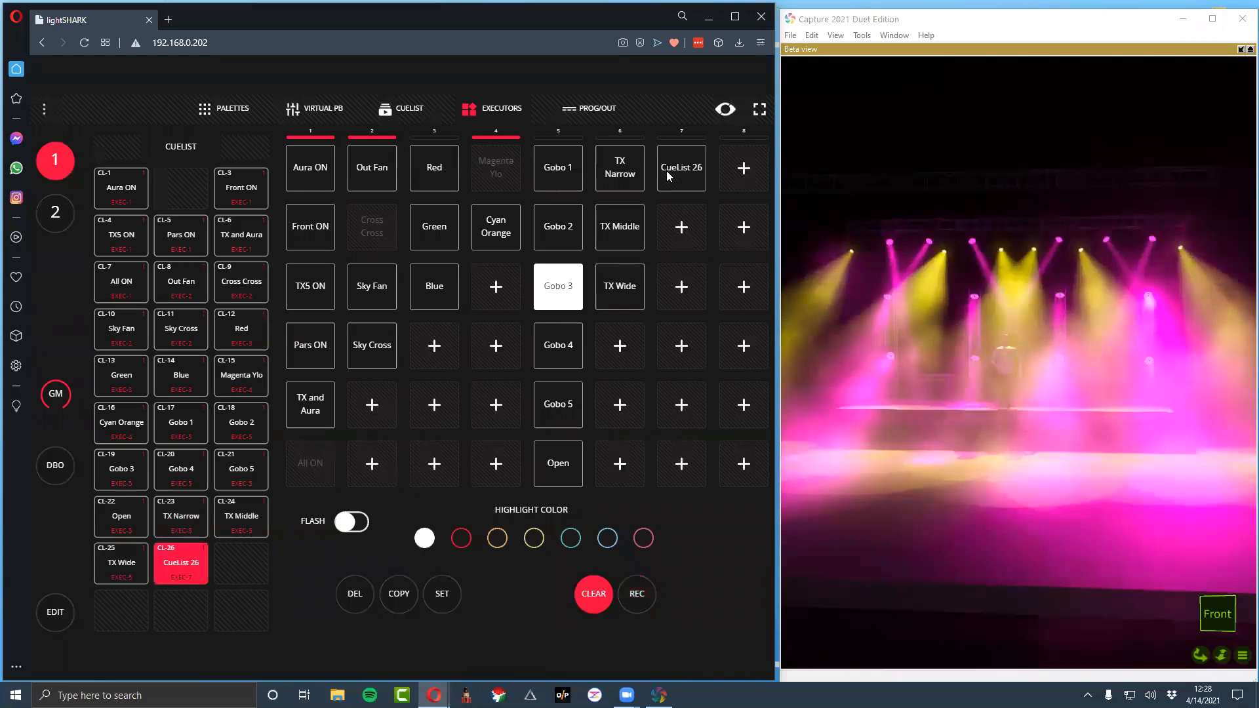
text(TX PRi)
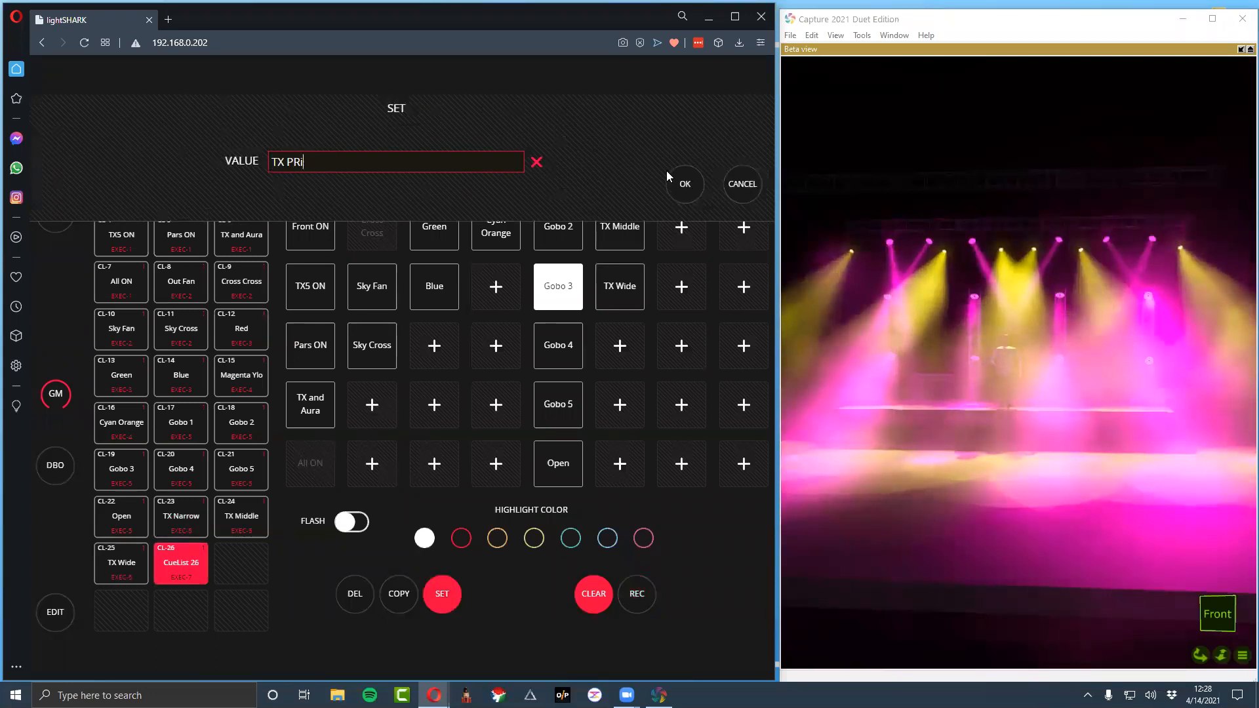
key(BackSpace)
key(BackSpace)
text(rism)
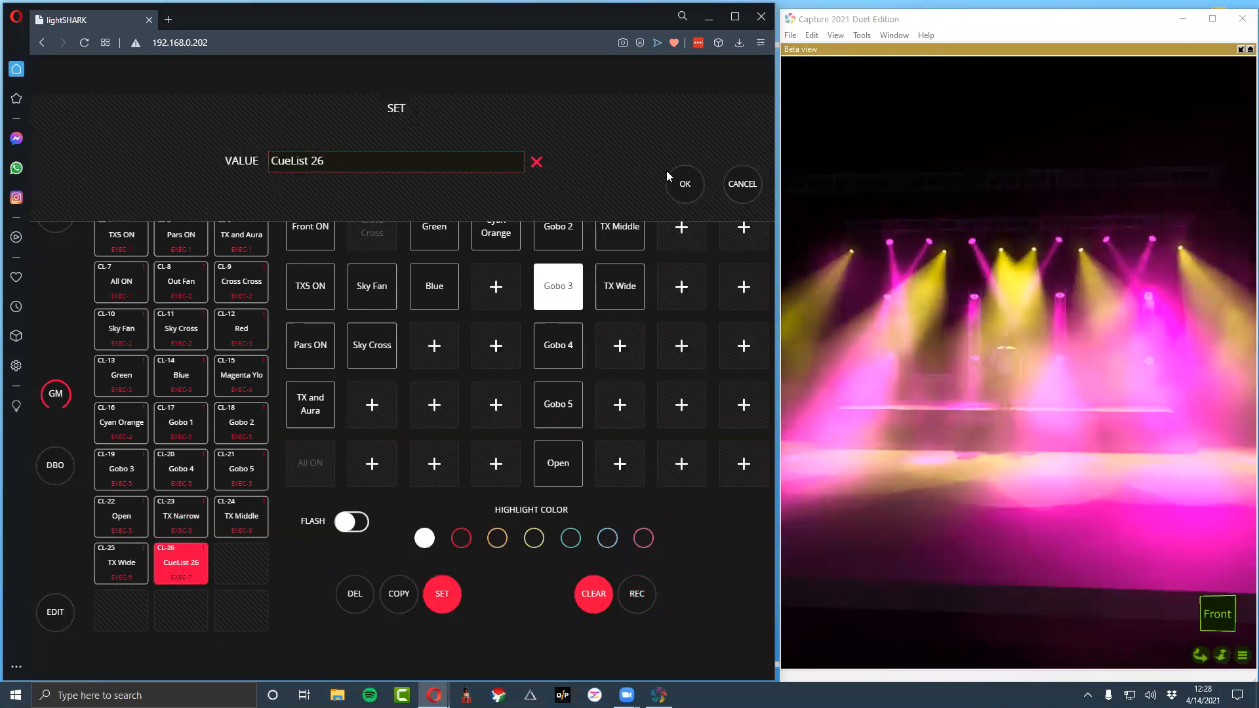
key(Return)
Set the TX_4 group's prism to 85% and its prism rotation to Prism Rot CCW S-F at 97%
click(228, 112)
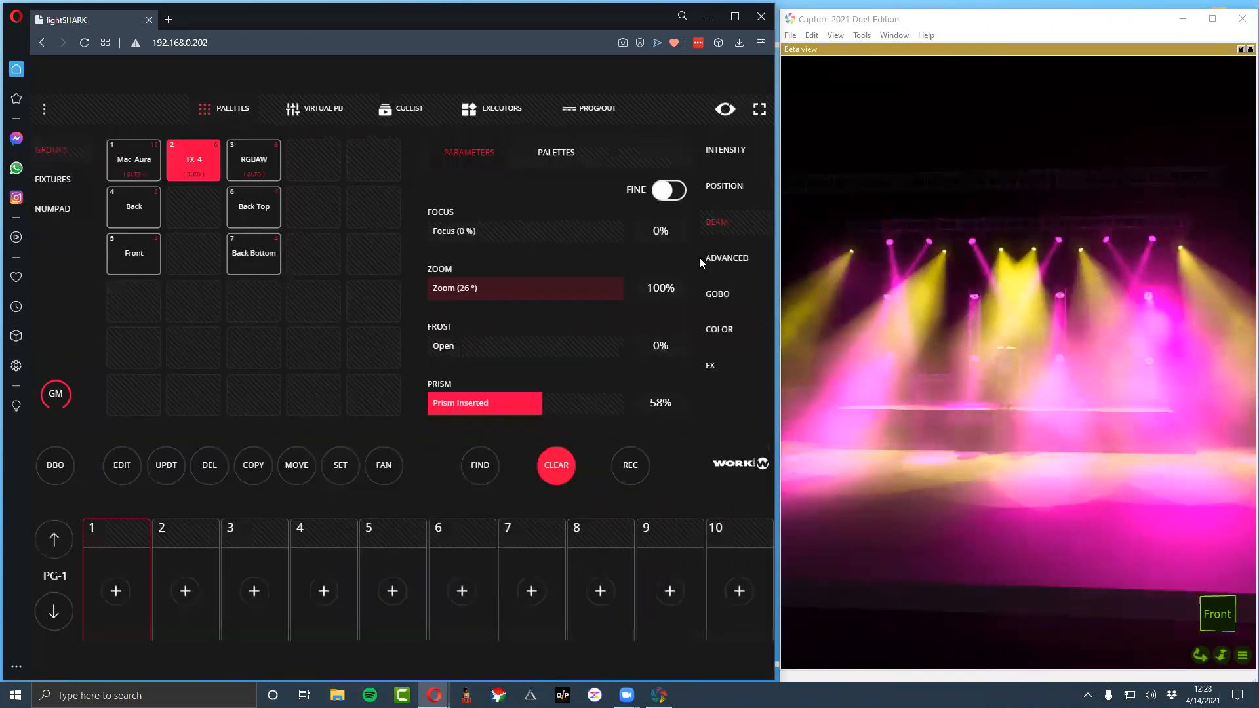
drag(524, 401, 443, 407)
drag(533, 416, 565, 402)
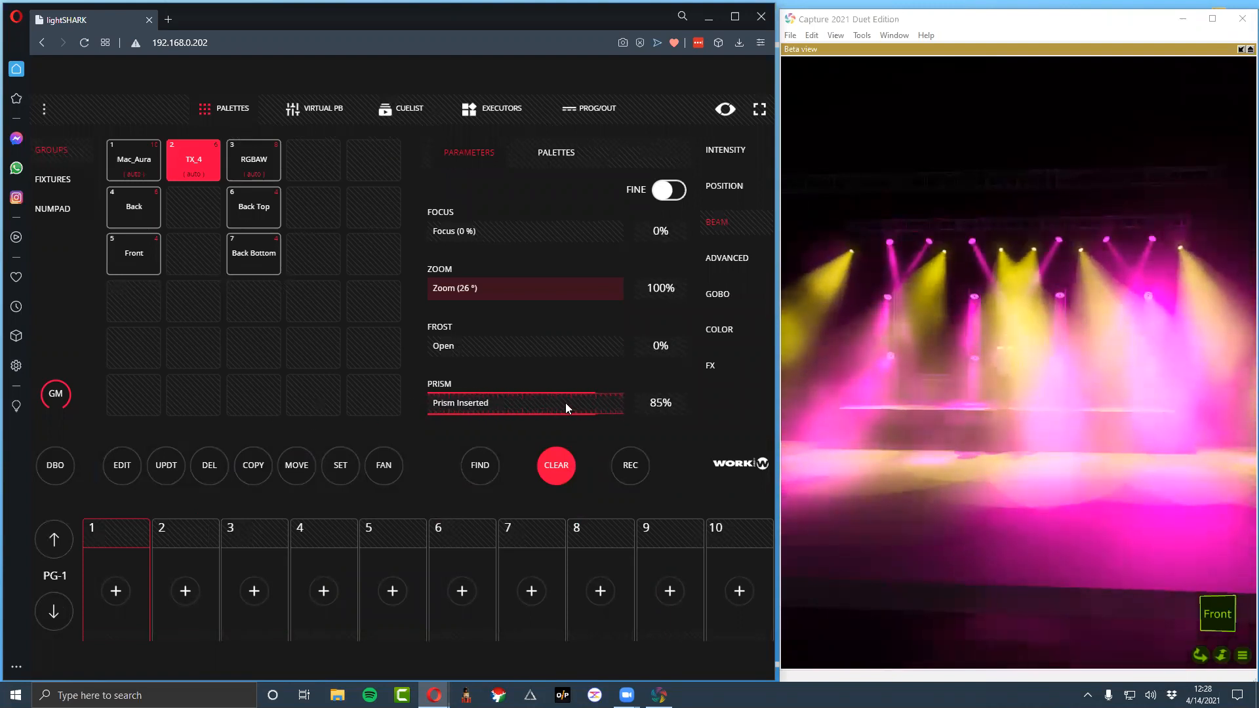
scroll(672, 367, down, 2)
drag(473, 227, 599, 239)
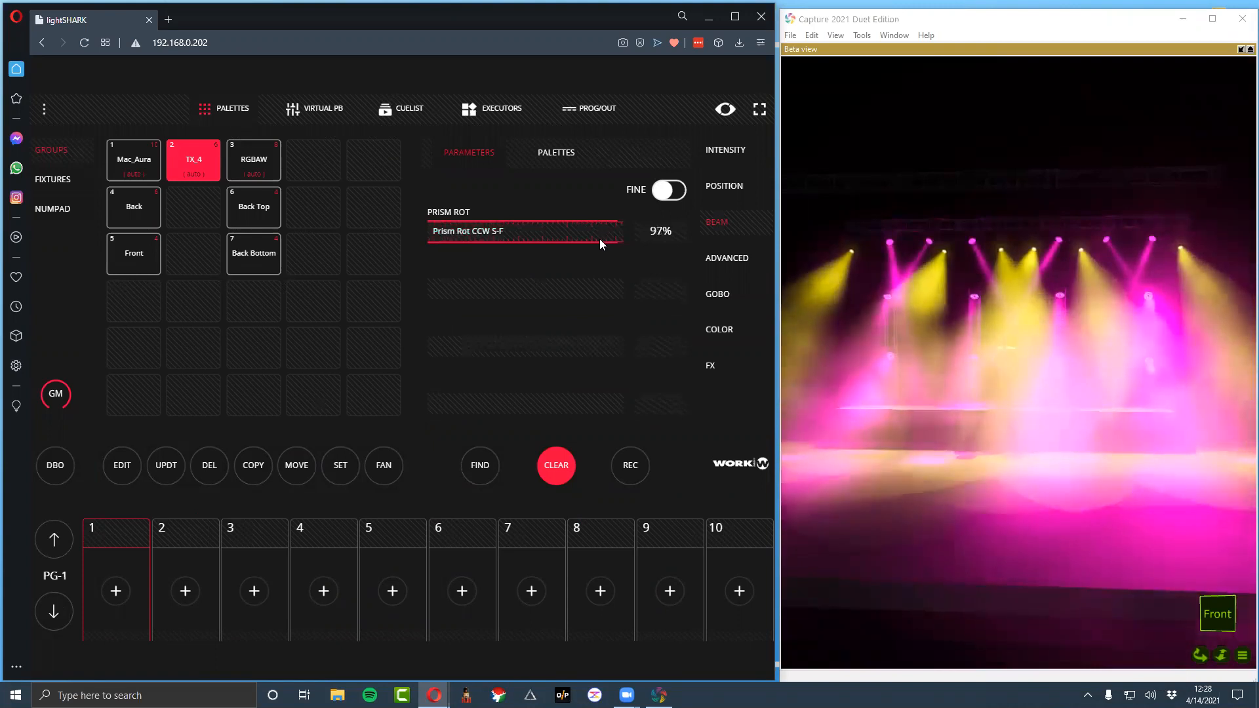
Record the prism rotation to the second executor in column 7 as Prism Rot and clear the programmer
click(525, 107)
click(646, 609)
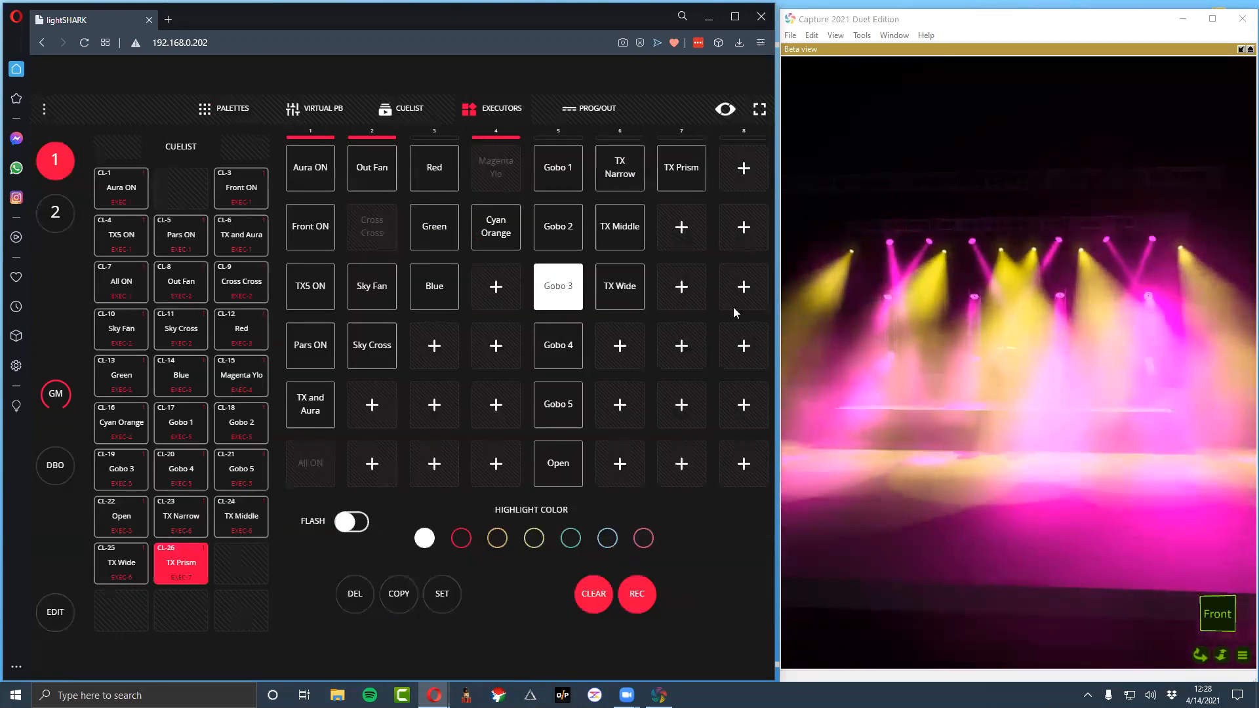
click(697, 231)
right_click(697, 231)
key(ctrl+a)
text(Prism Rot)
key(Return)
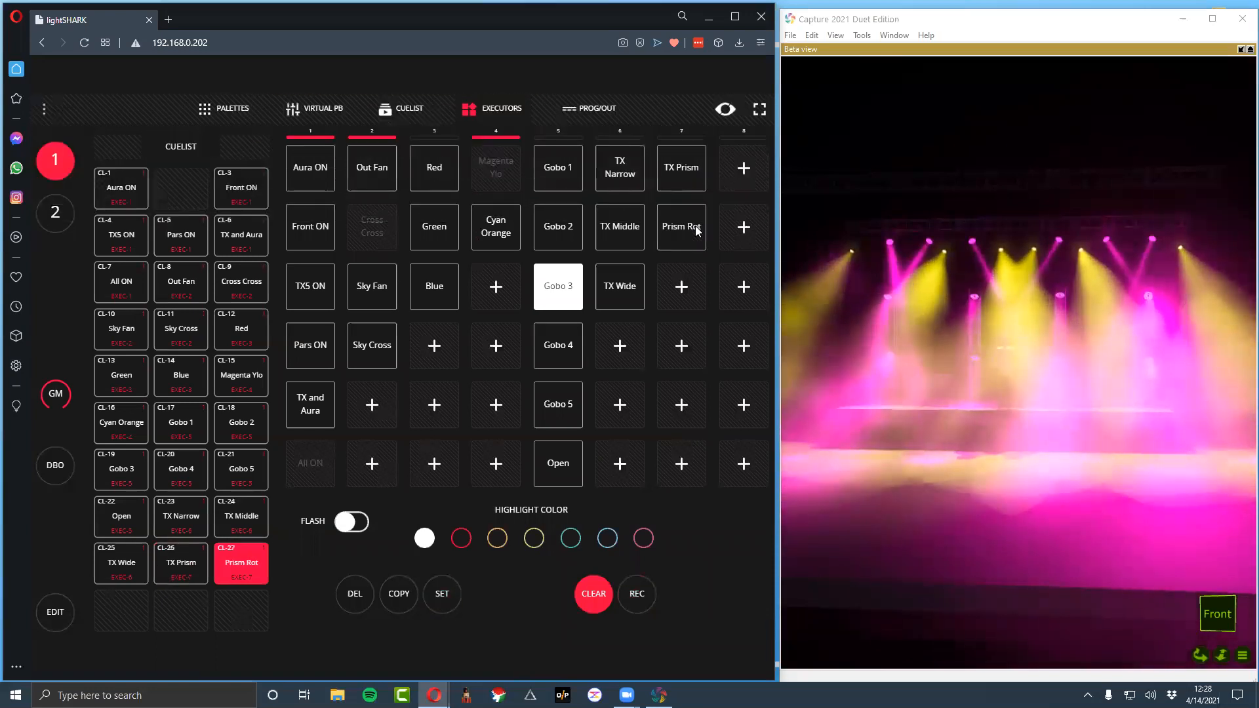
click(598, 602)
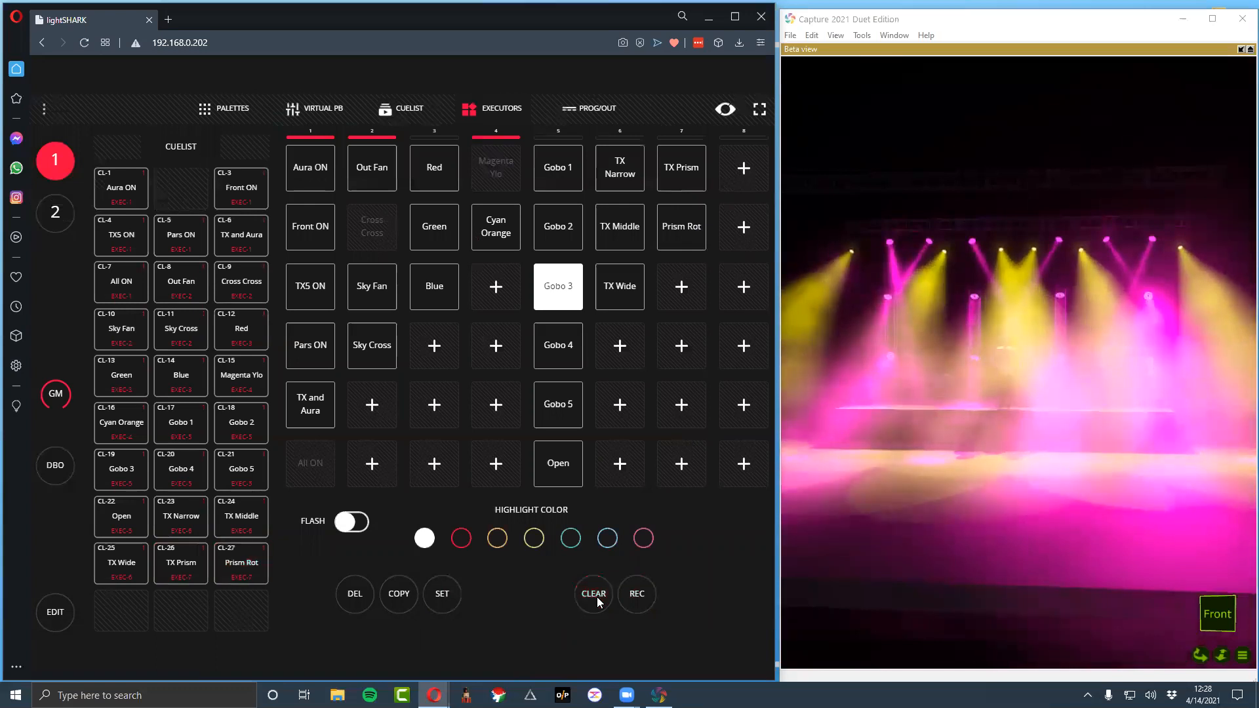
Return to the executors and switch off their edit mode to show the enlarged playback grid
click(227, 110)
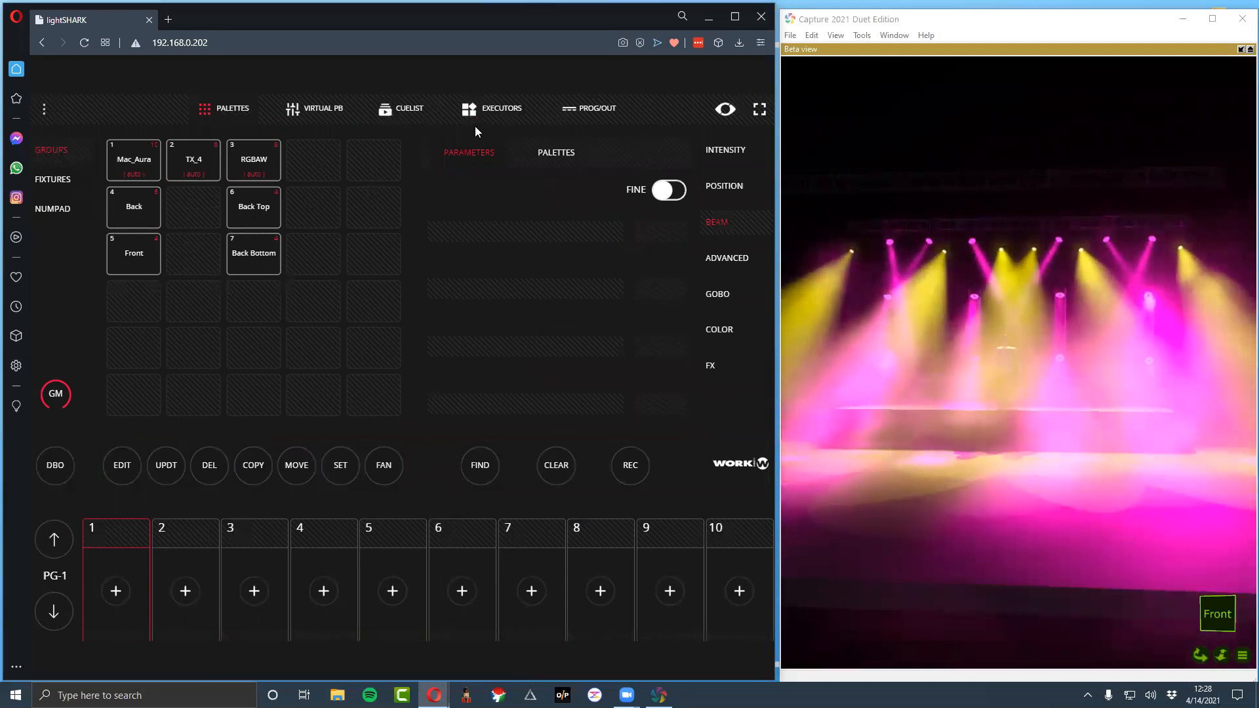
click(488, 110)
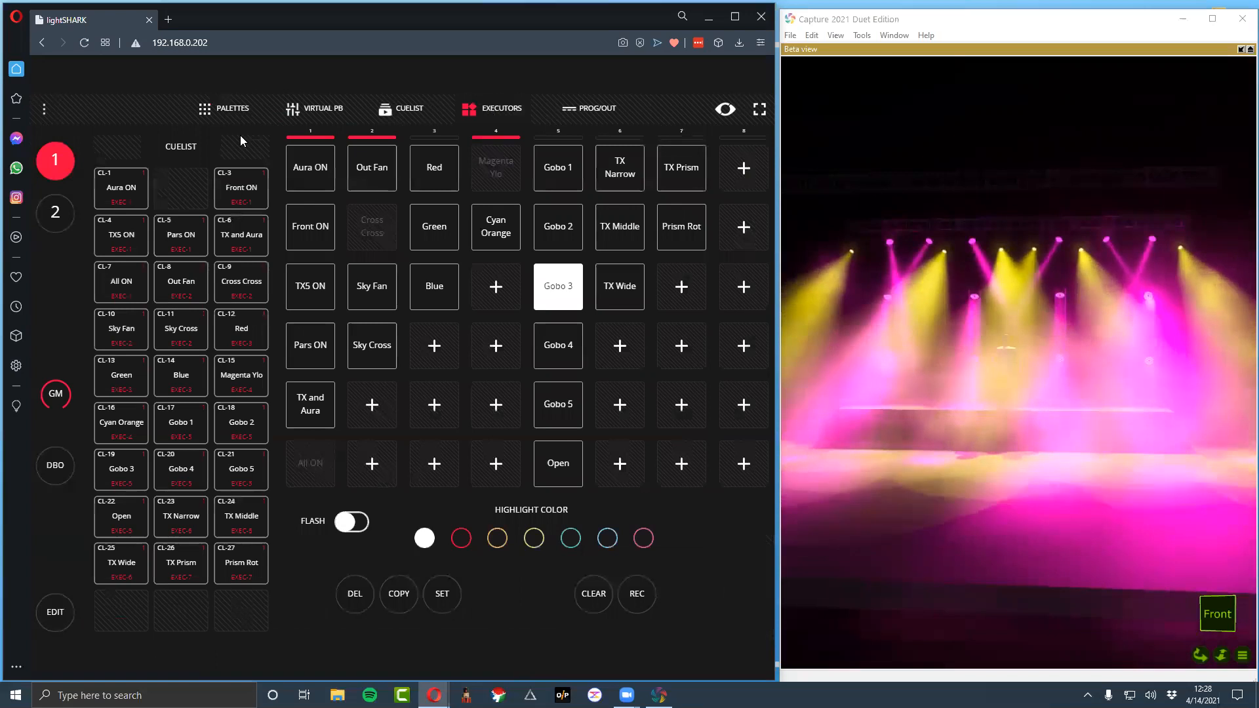
click(46, 620)
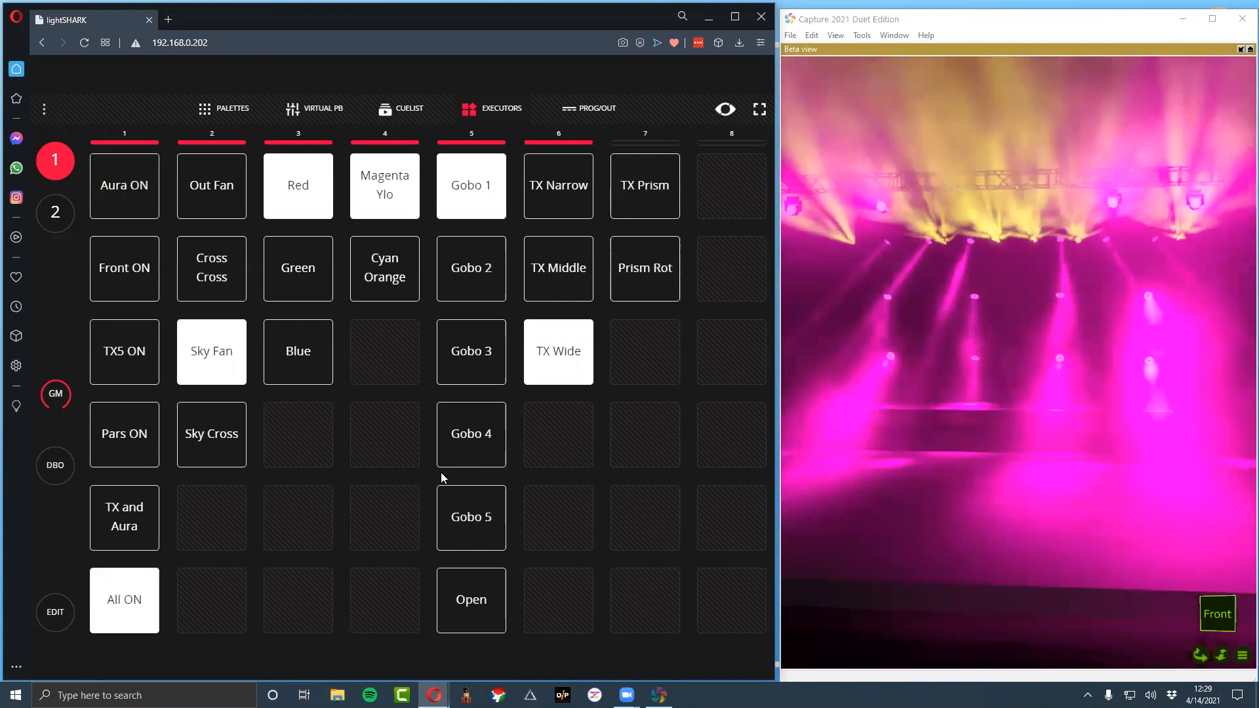
Arm recording in the palettes view and clear it again
key(F1)
key(r)
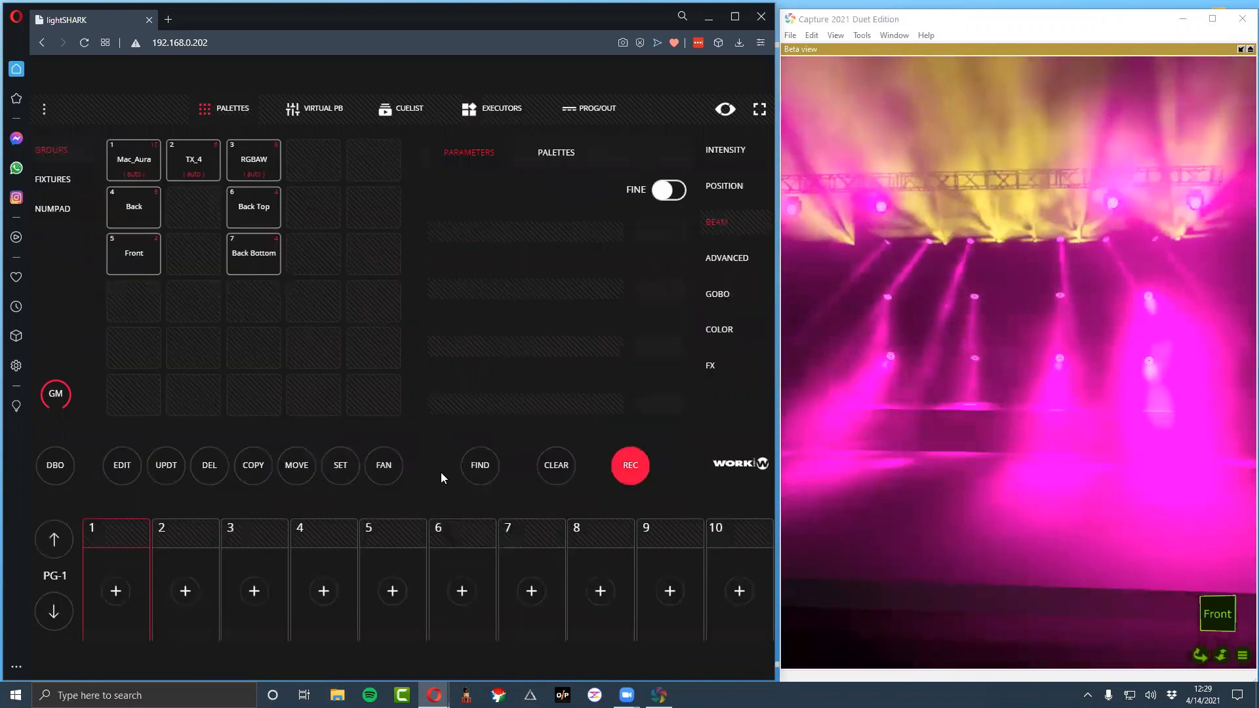
key(c)
Look through the programmer output, executors, palettes and virtual playback screens
key(F5)
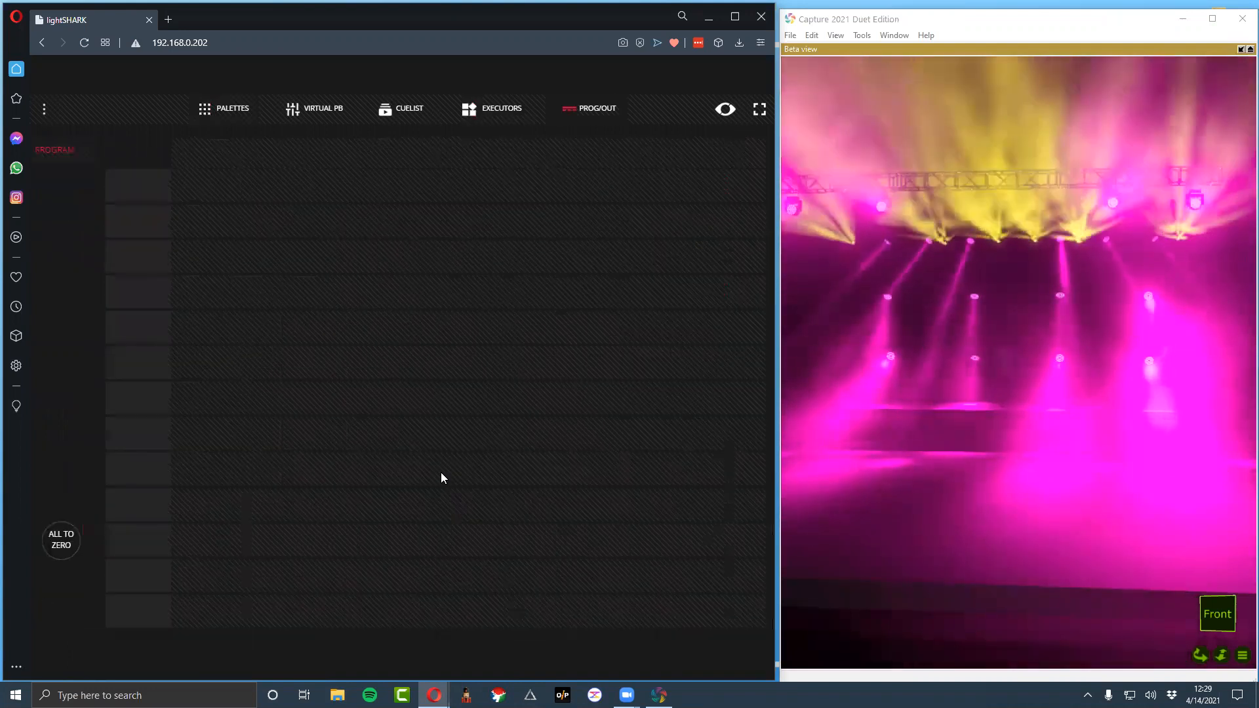
key(F4)
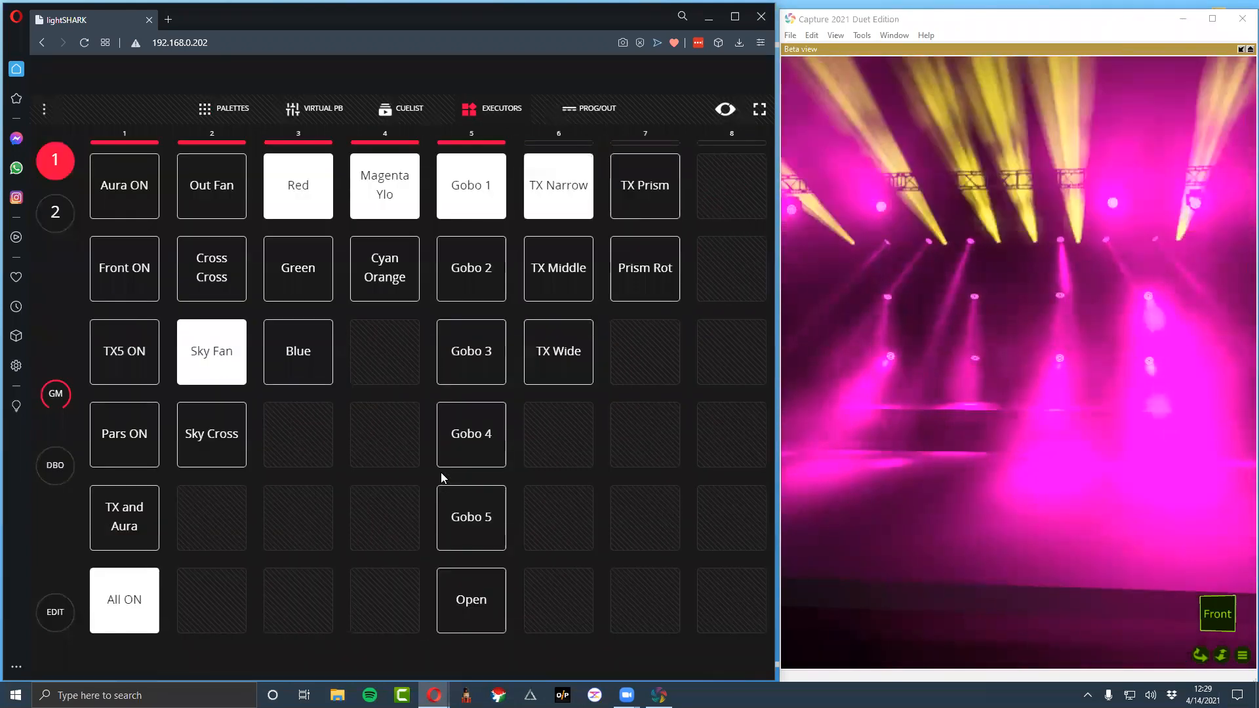
key(F1)
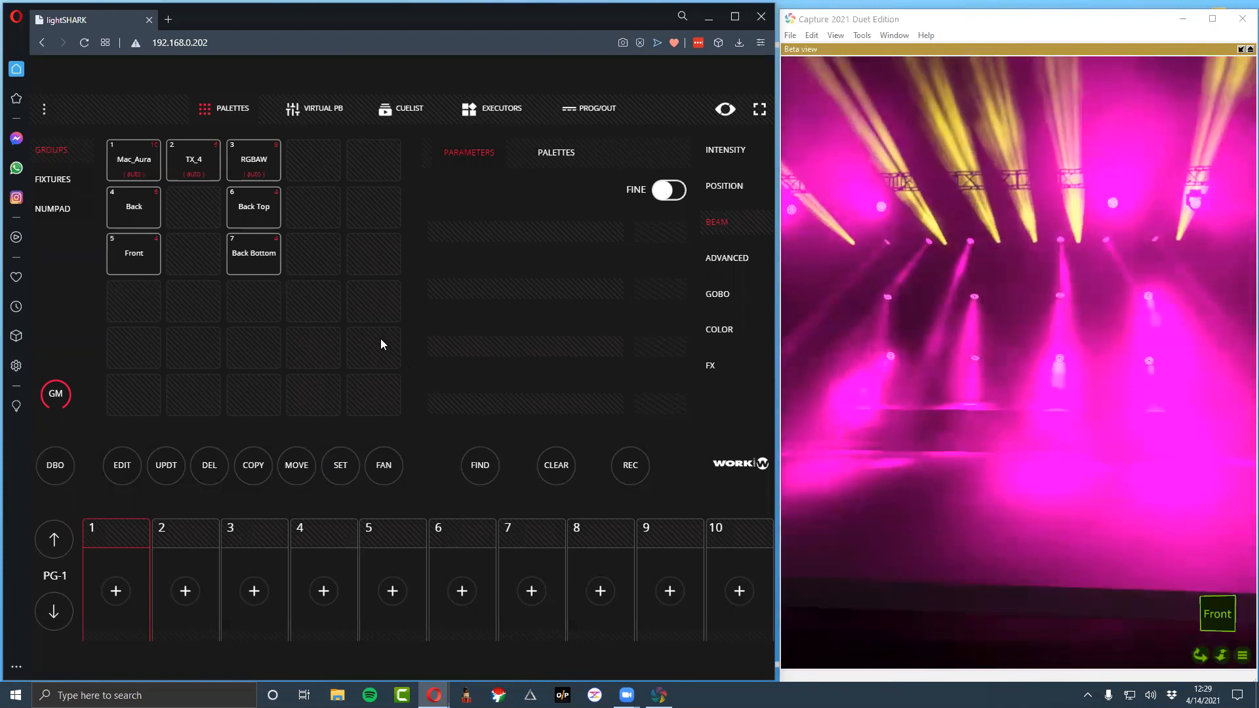
click(315, 108)
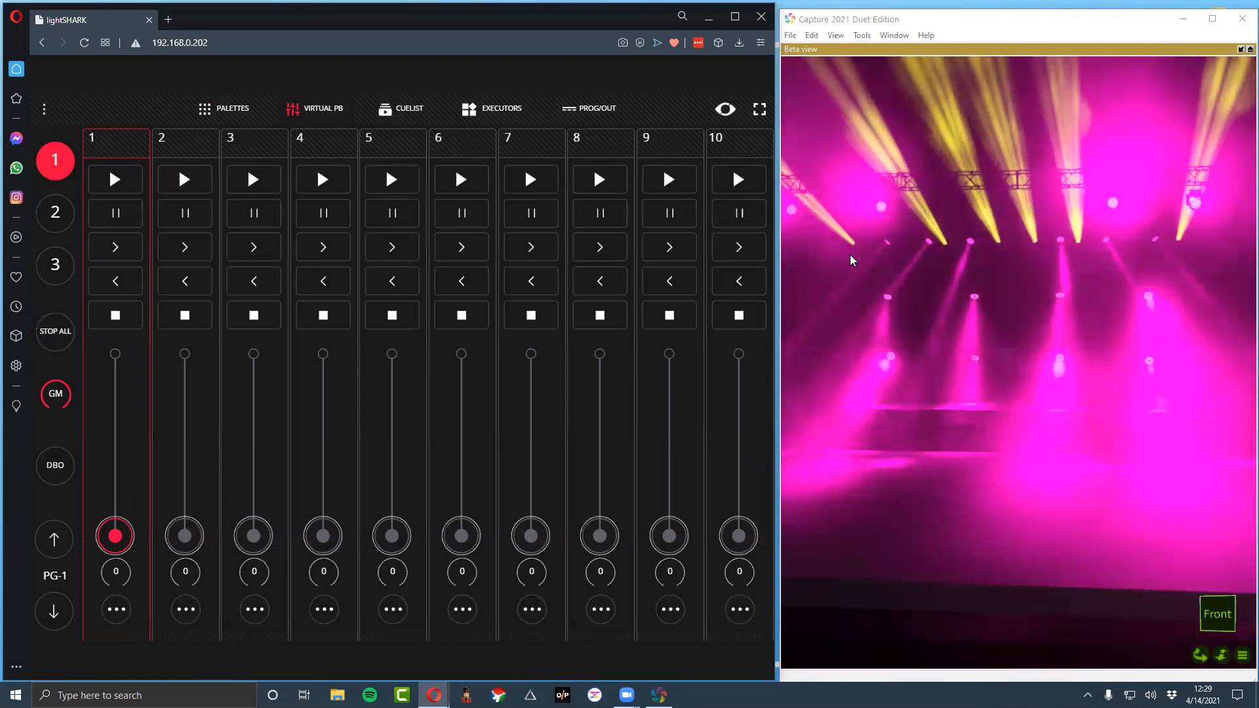
click(579, 108)
click(524, 109)
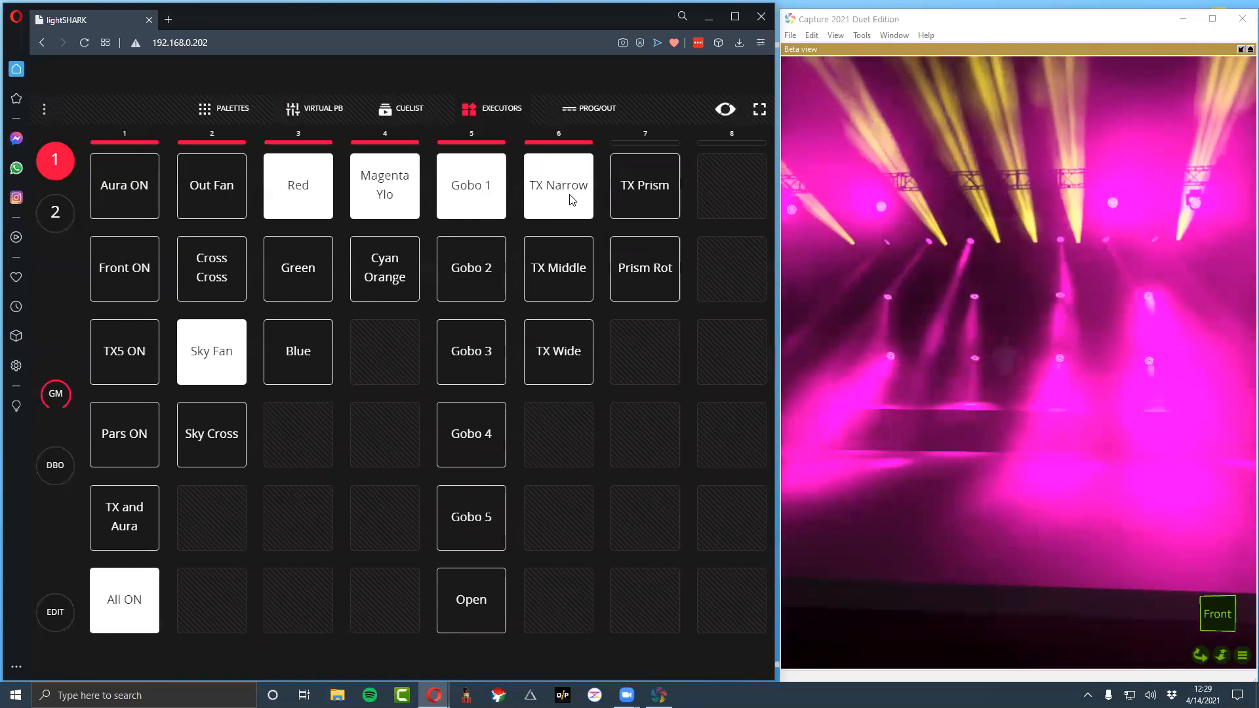
Select the RGBAW and TX_4 groups in the palettes view and open the console's show settings
click(248, 109)
click(238, 159)
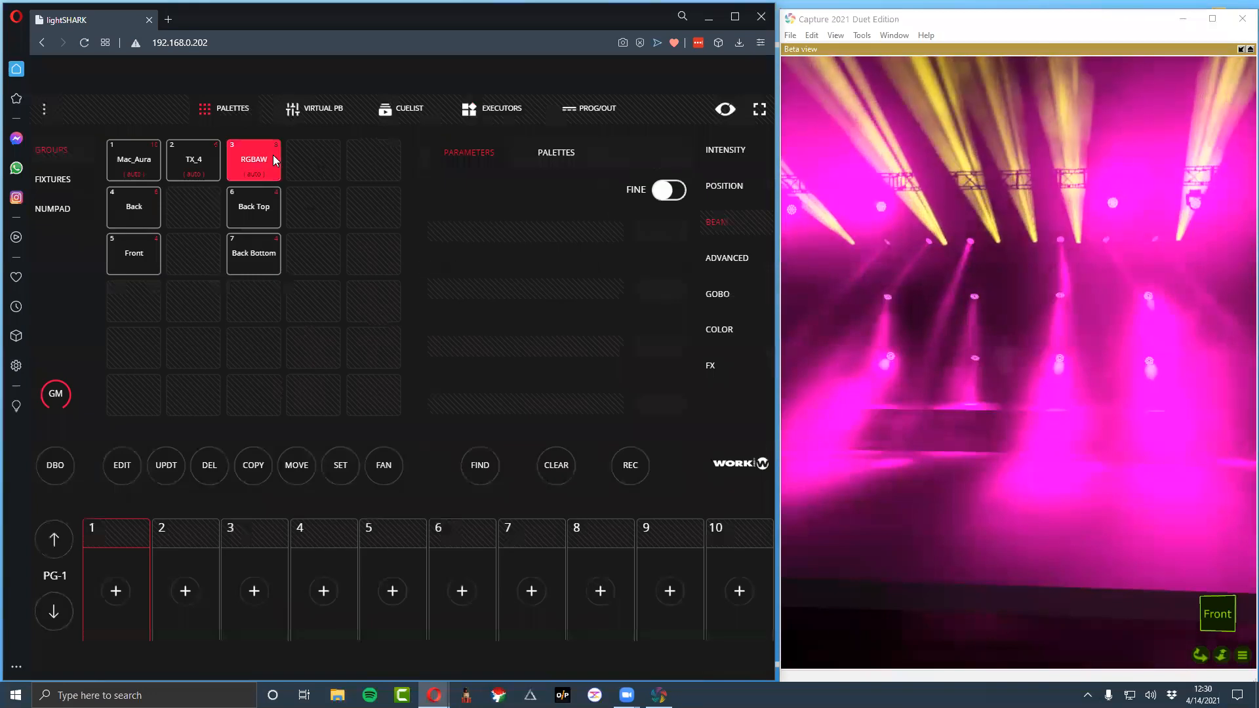
click(210, 164)
click(44, 109)
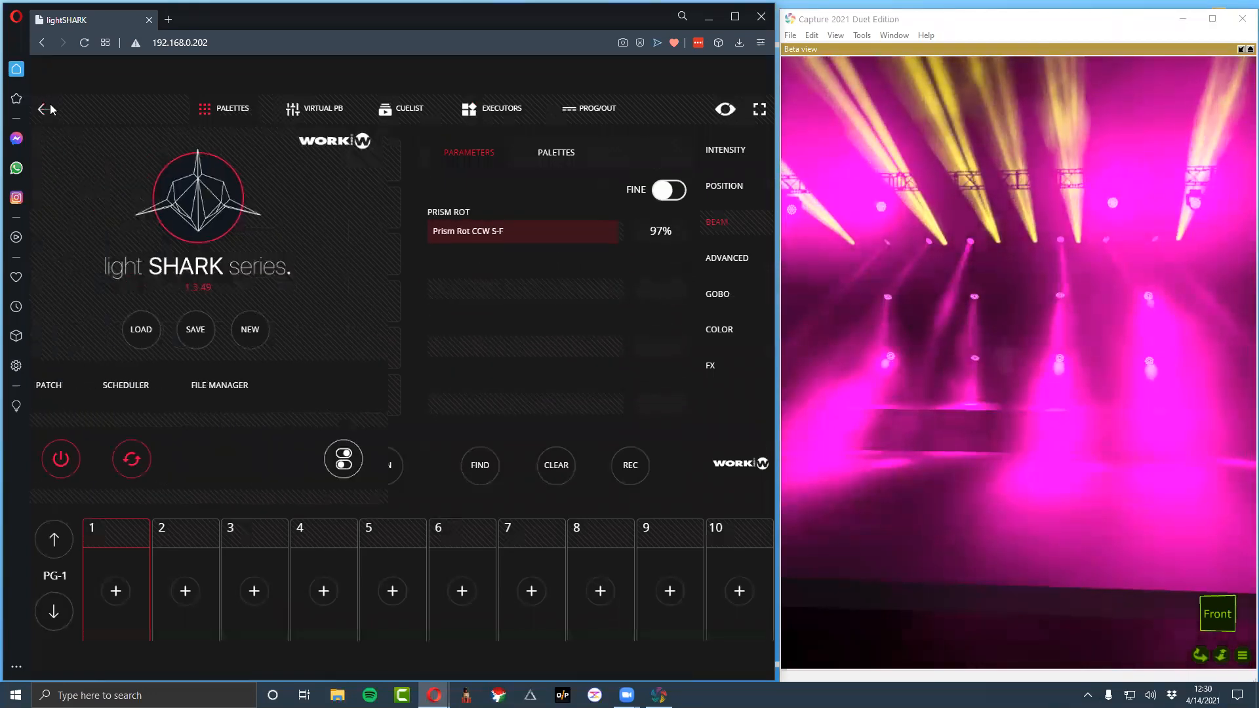
click(369, 447)
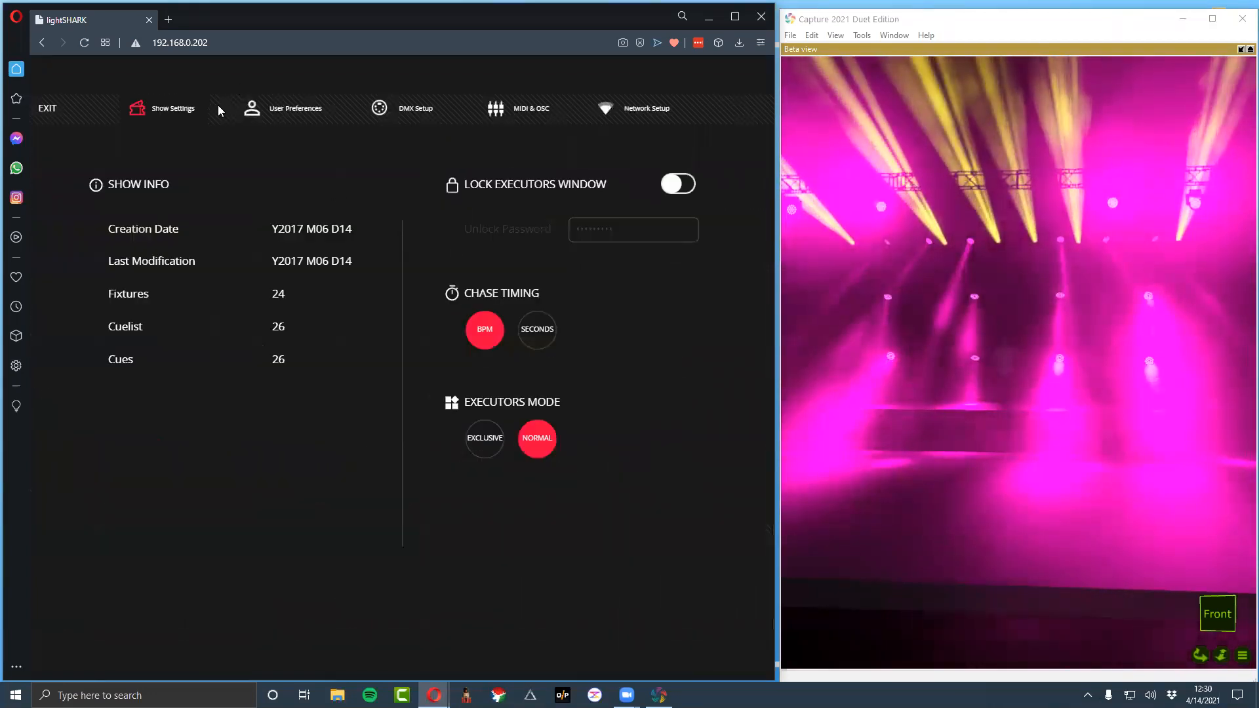
Set the clear mode to Default and enable Channel Return to Default in the user preferences, leaving the settings when done
click(309, 110)
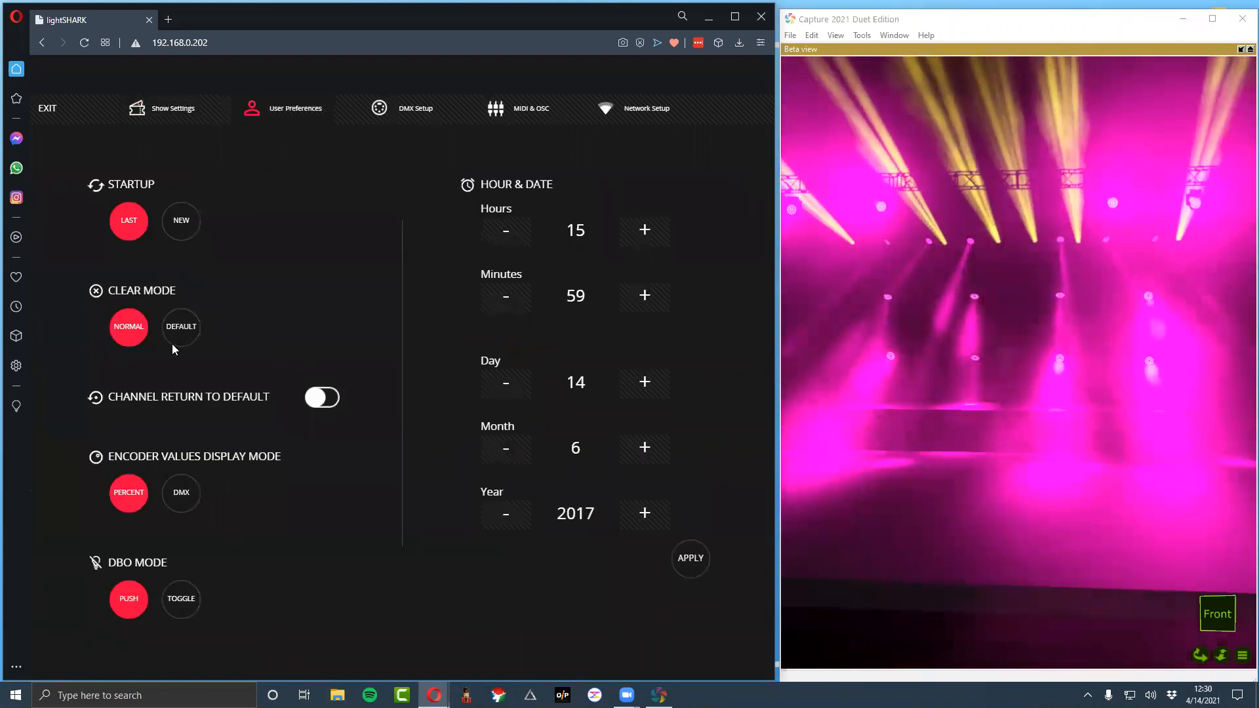
click(181, 326)
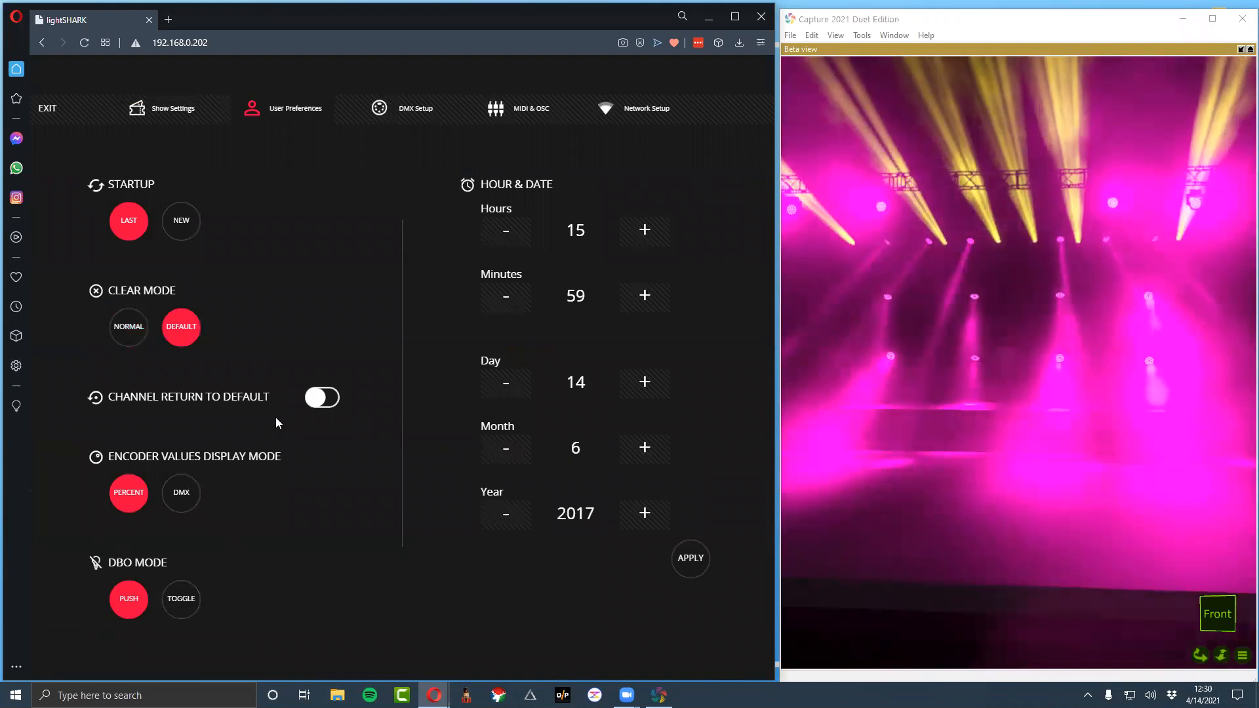
click(322, 398)
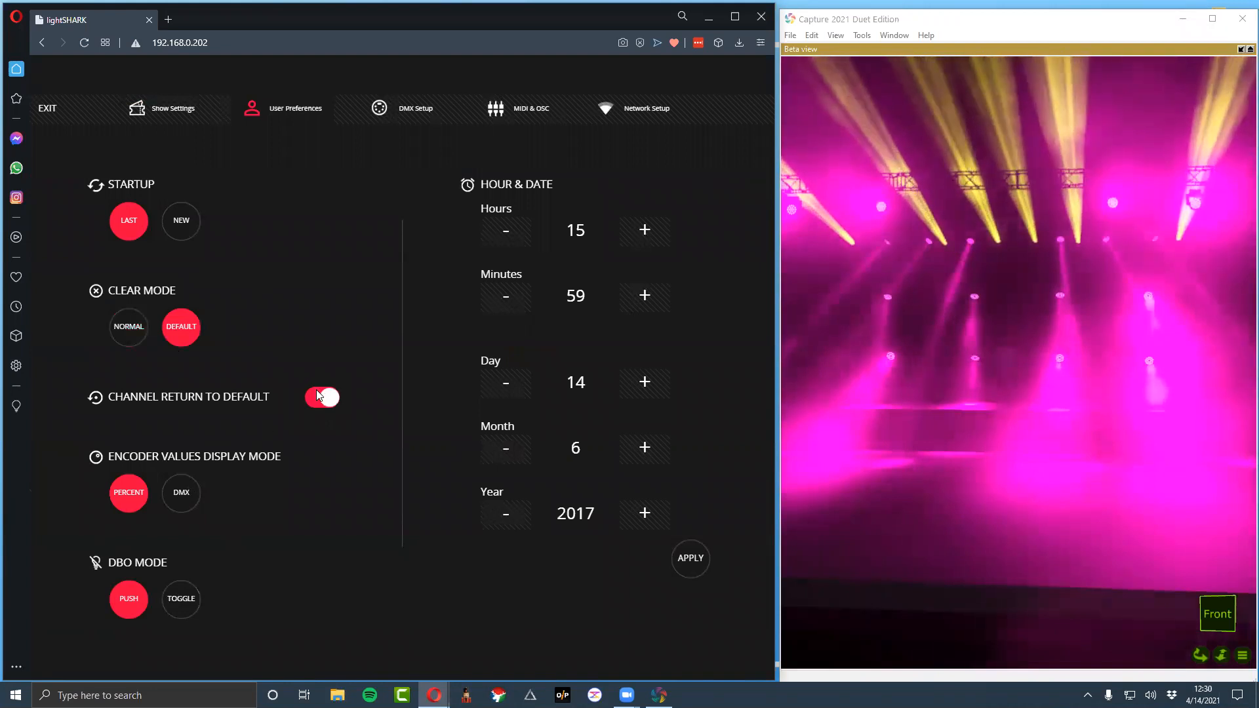
click(55, 107)
Deselect the TX_4 and RGBAW groups in the palettes view
click(219, 155)
click(219, 154)
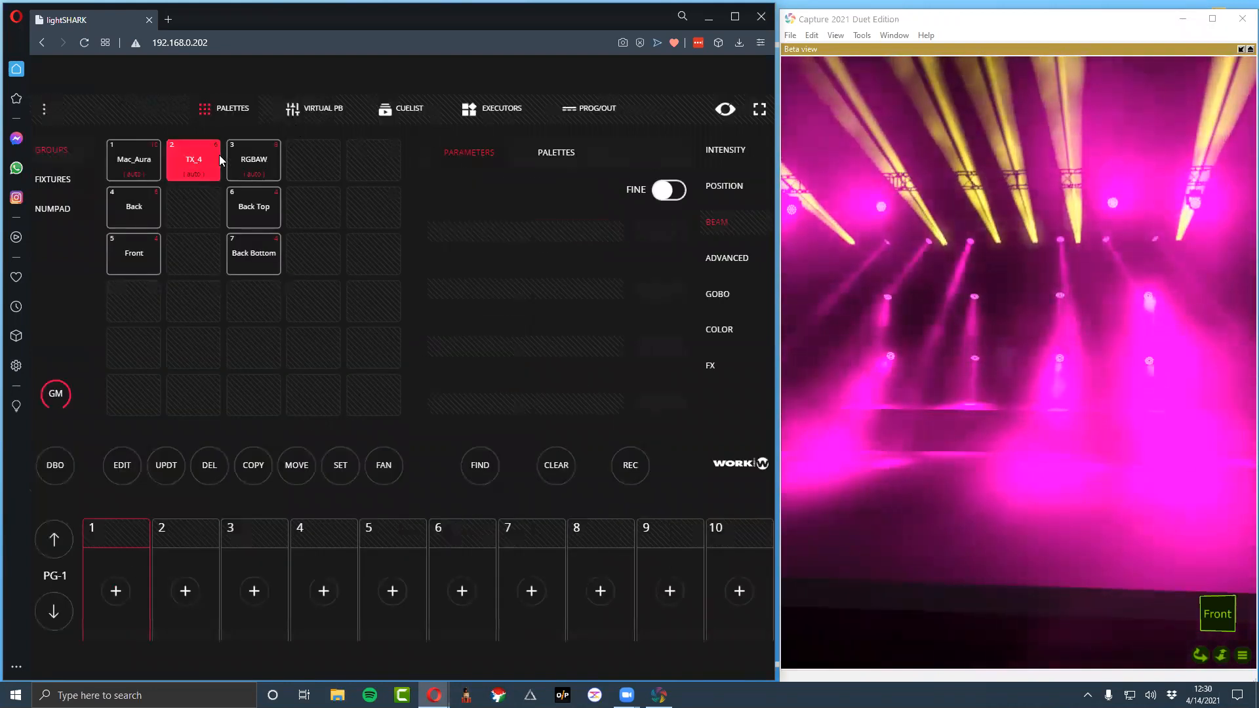
click(218, 156)
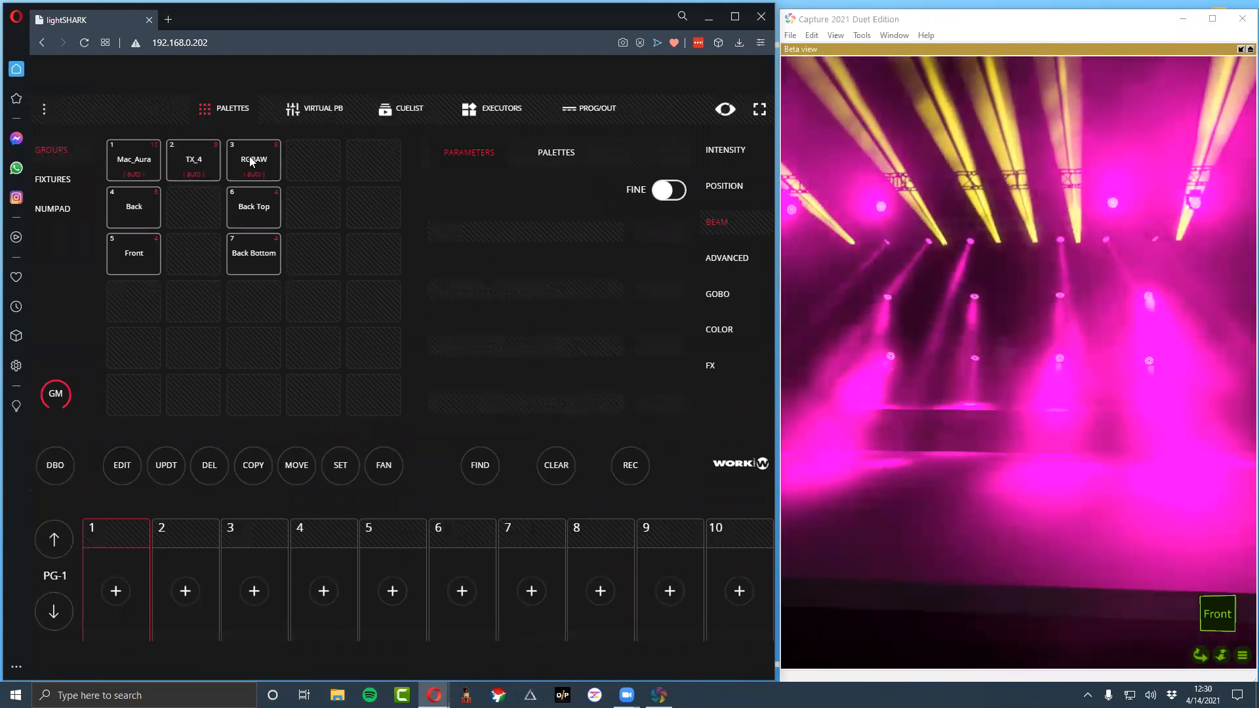
Switch off the All ON executor and put the executors view into edit mode
click(482, 114)
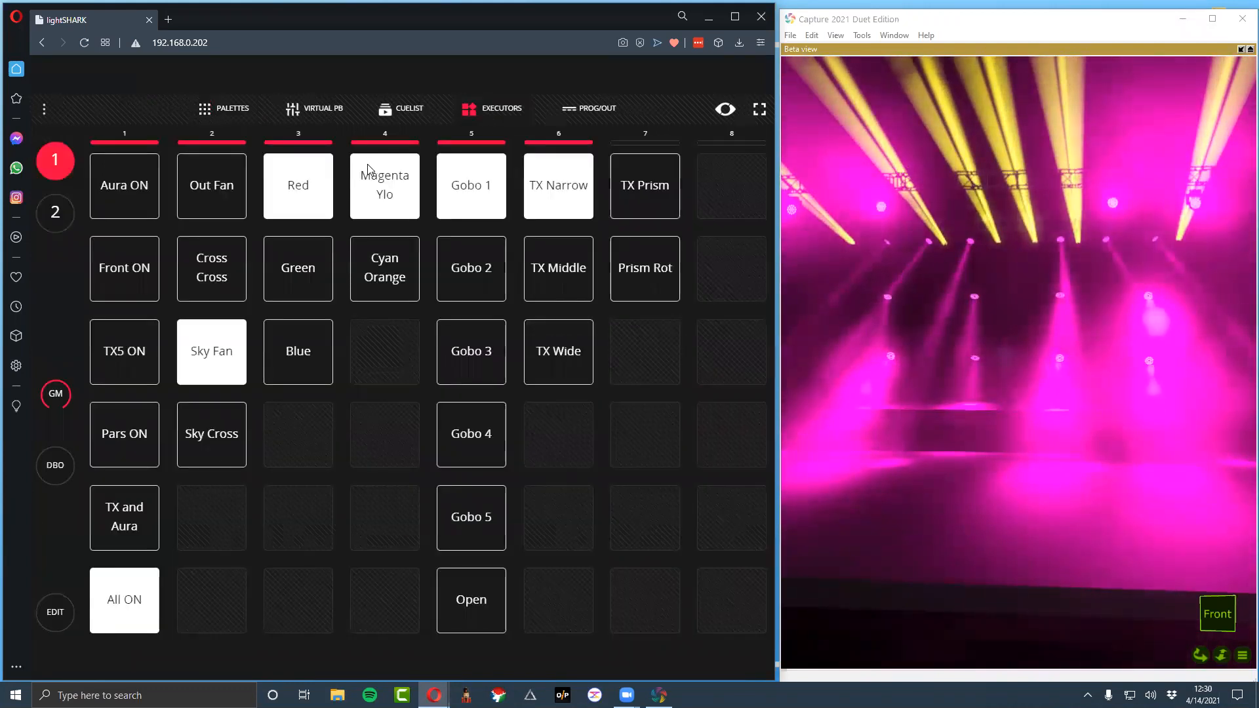
click(125, 610)
click(65, 608)
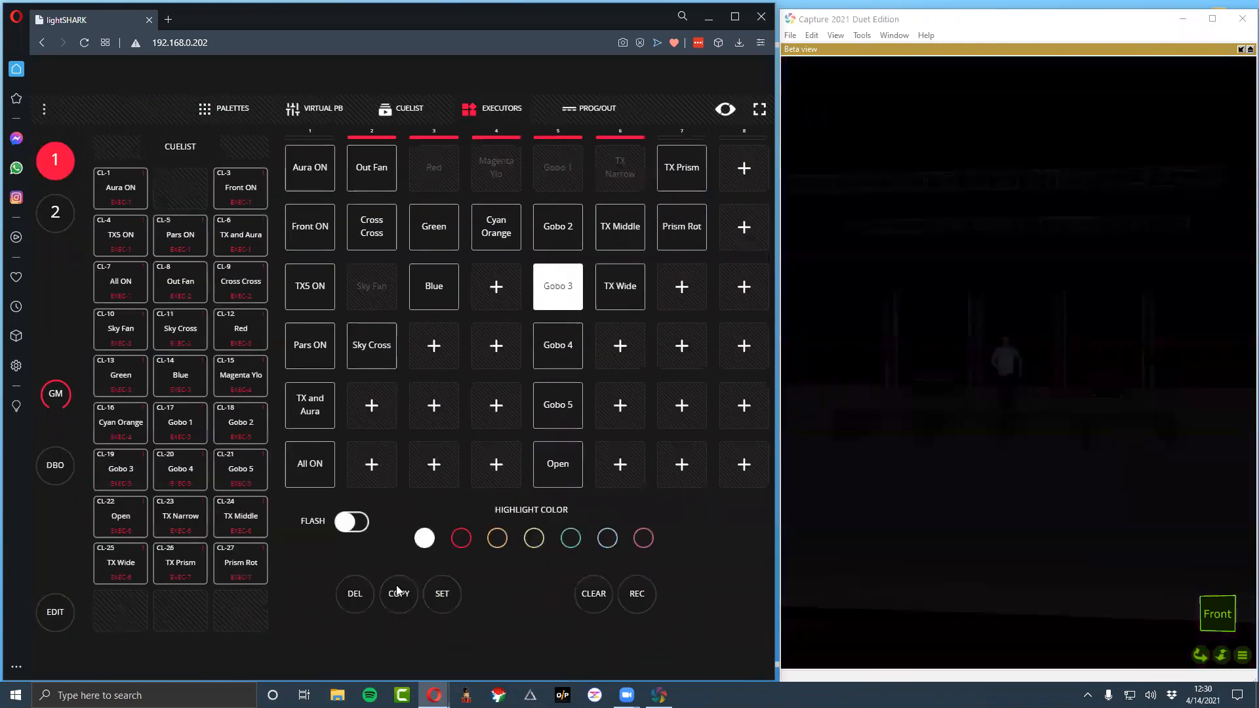
Delete all six executors in column 1, from All ON up to Aura ON, and leave edit mode
click(354, 594)
click(305, 467)
click(355, 593)
click(299, 402)
click(347, 600)
click(309, 358)
click(365, 601)
click(312, 299)
click(359, 603)
click(354, 598)
click(316, 231)
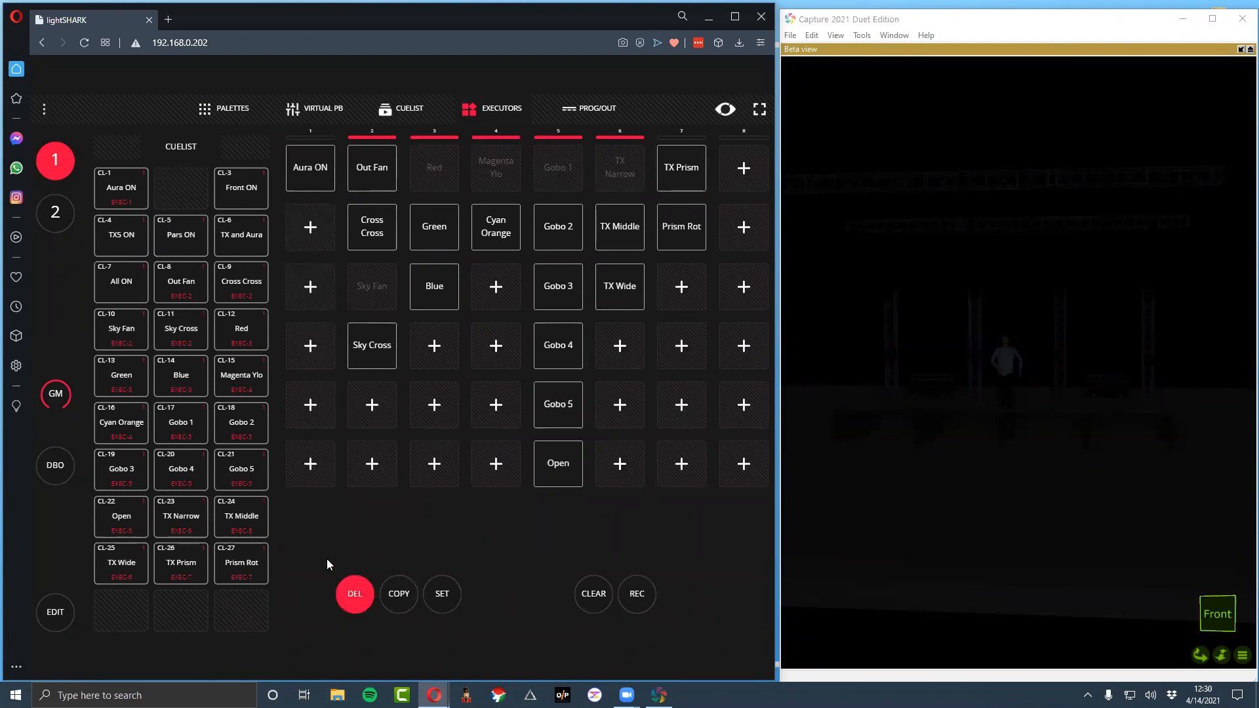
click(309, 187)
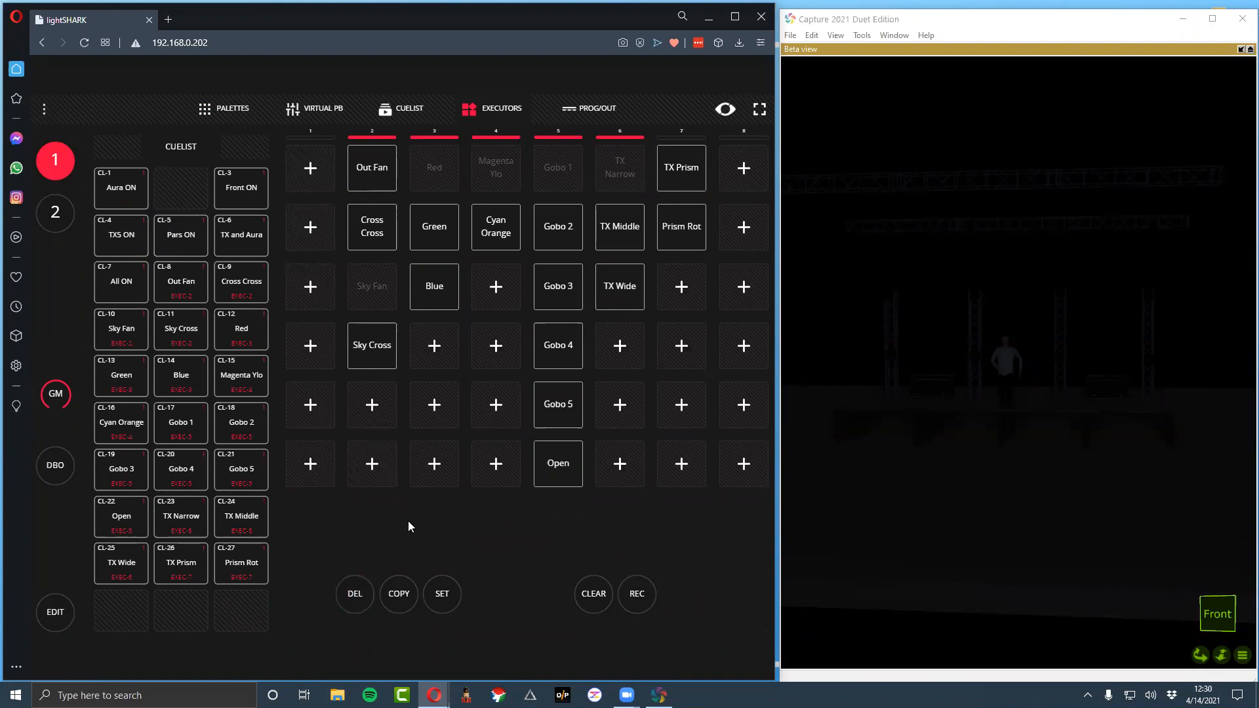
click(58, 612)
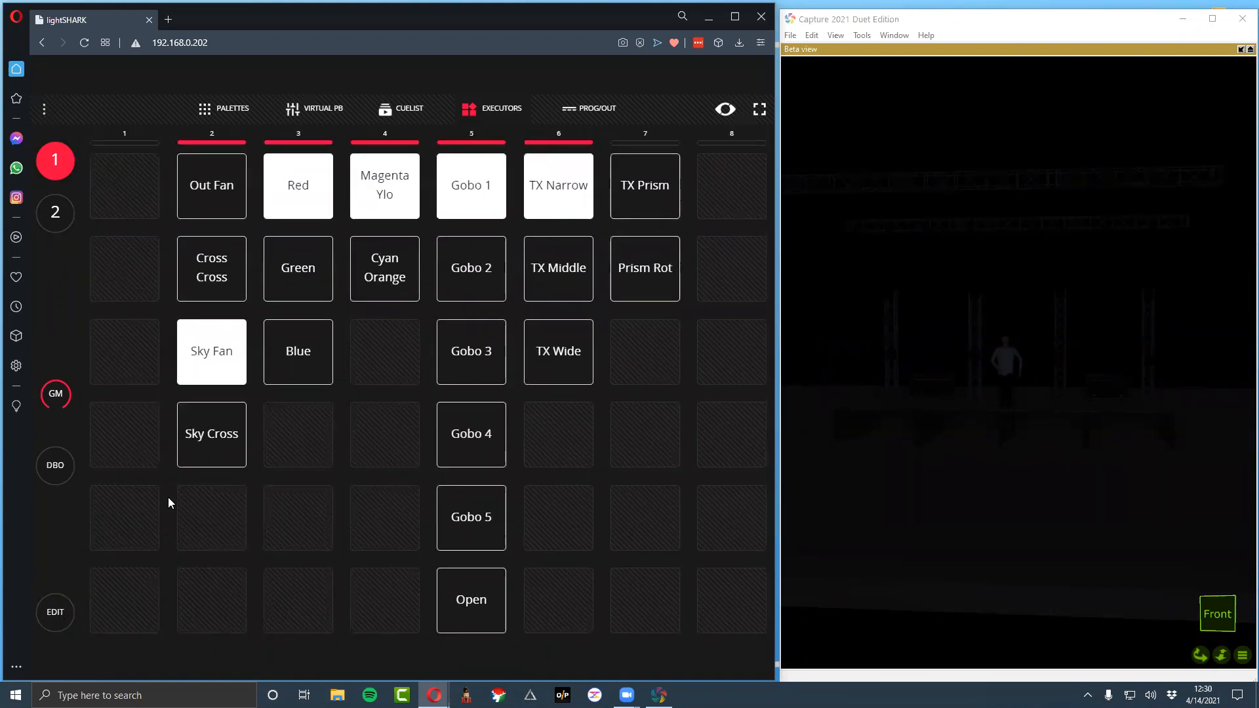
Assign the Aura ON cuelist to playback 1 from the cuelist view
click(305, 109)
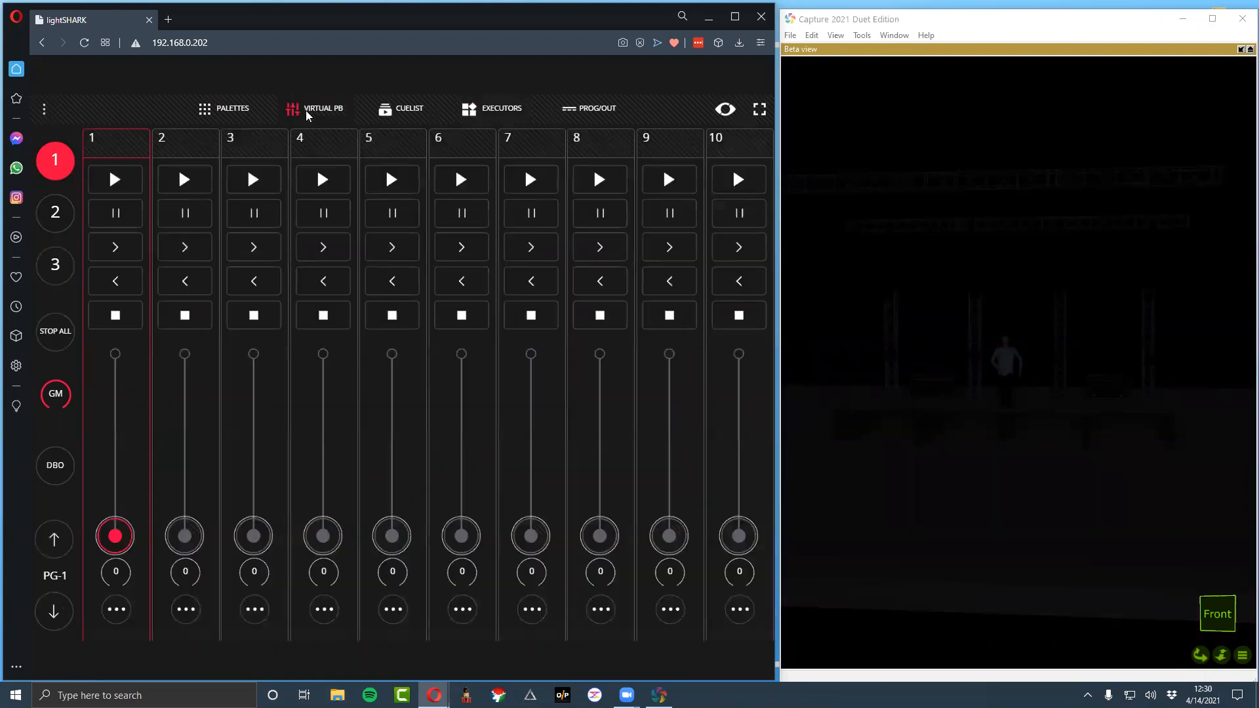
click(243, 108)
click(405, 108)
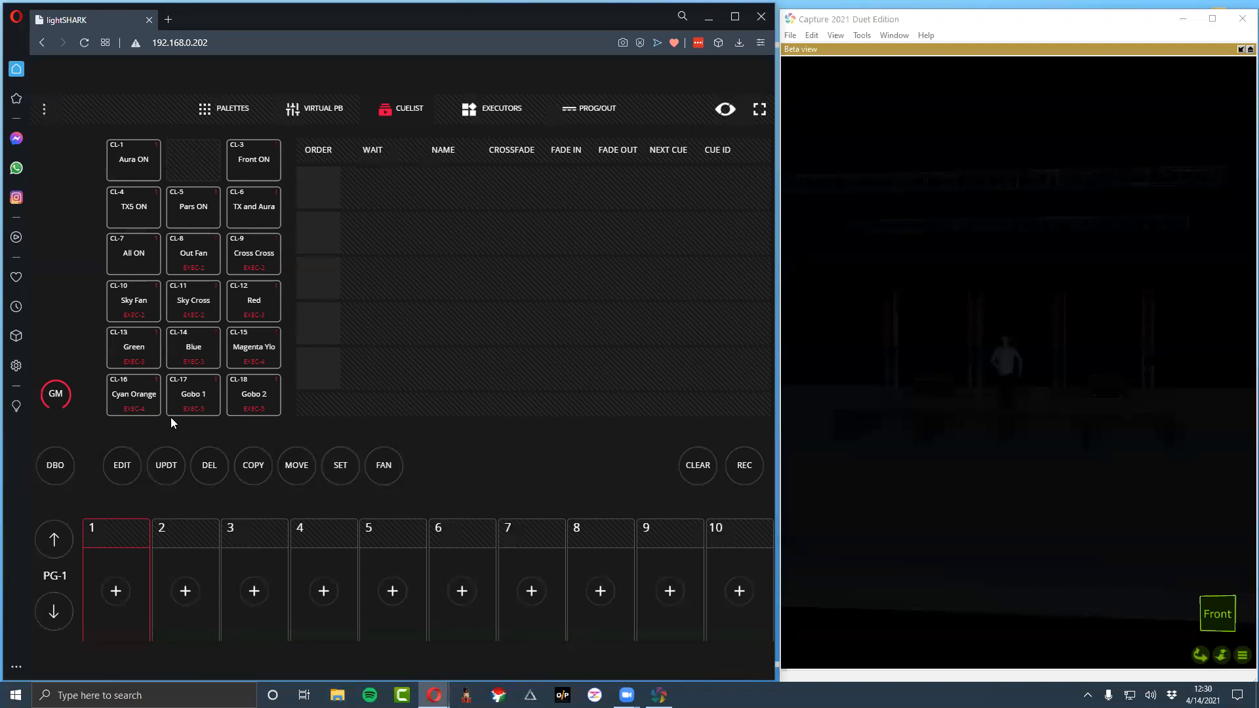
click(141, 179)
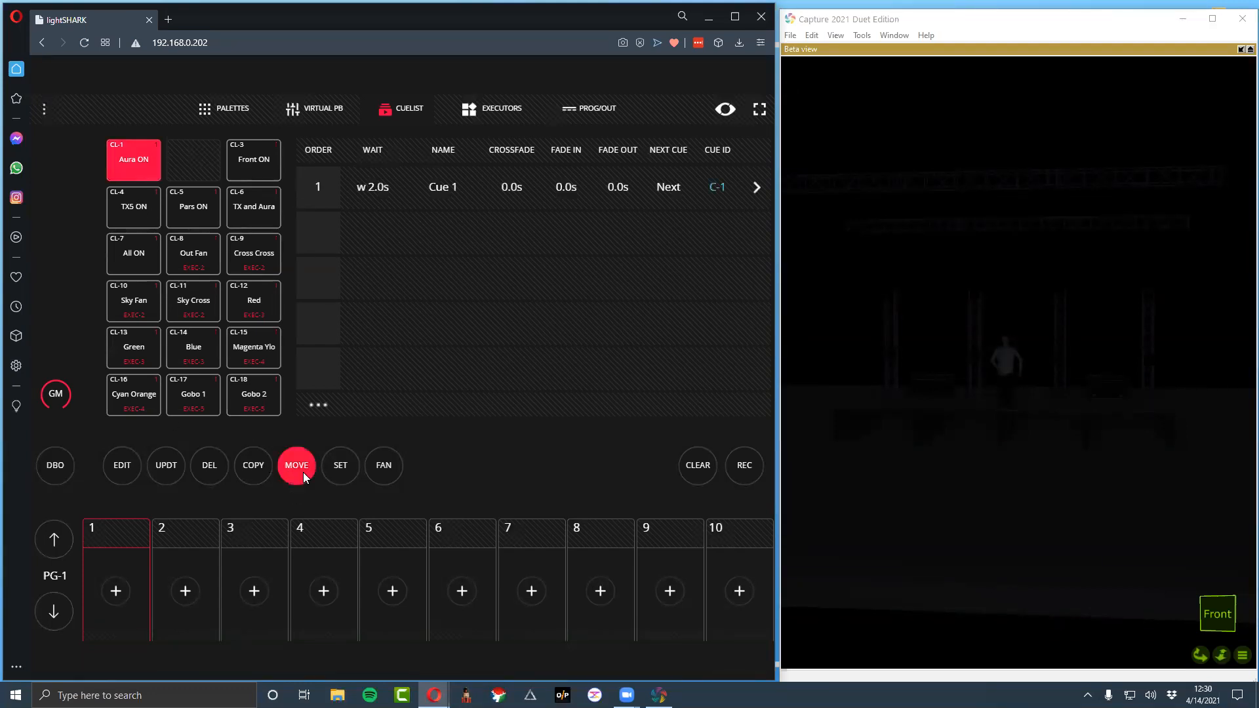
click(97, 536)
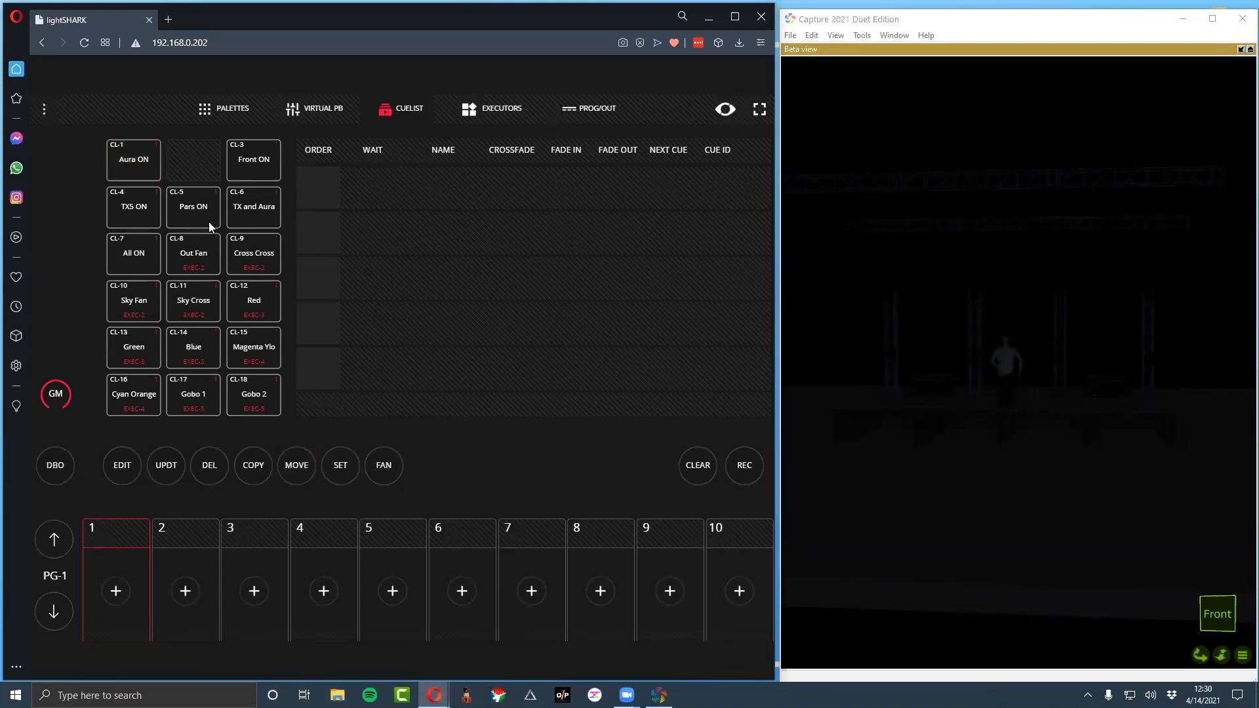
click(117, 153)
click(140, 529)
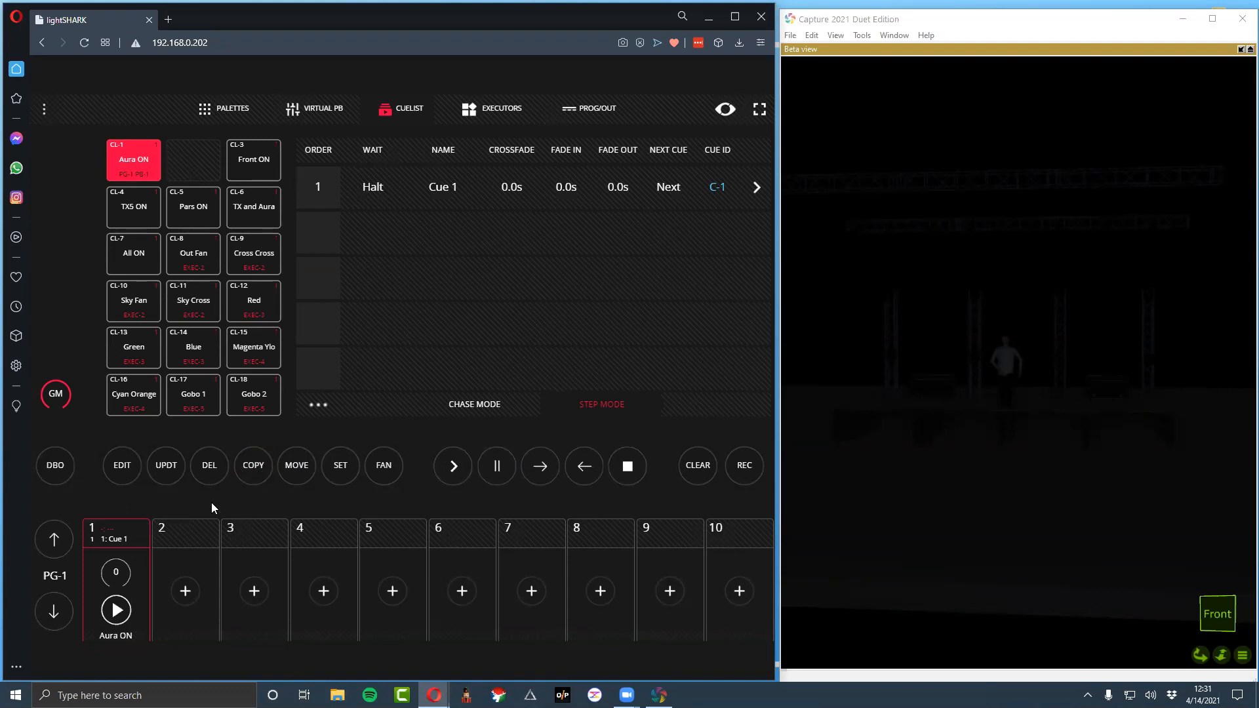
Move Aura ON from playback 1 to playback 2 and assign the Front ON cuelist to playback 1
click(125, 536)
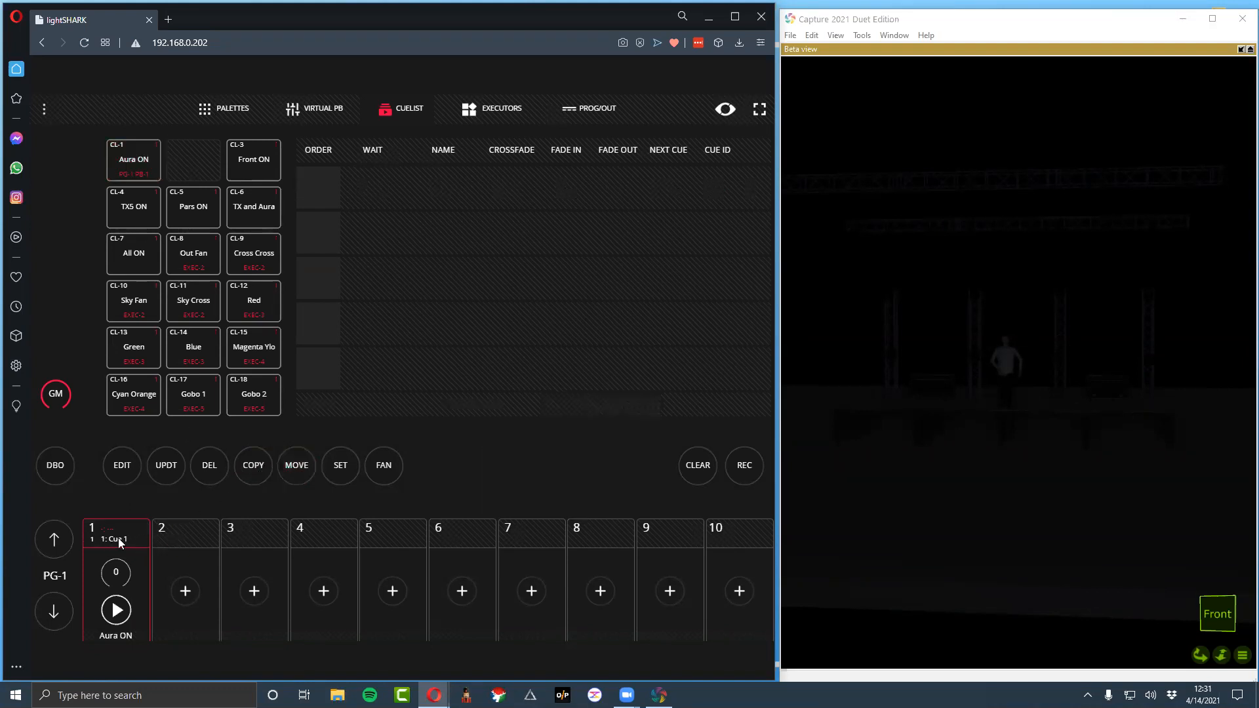
click(115, 529)
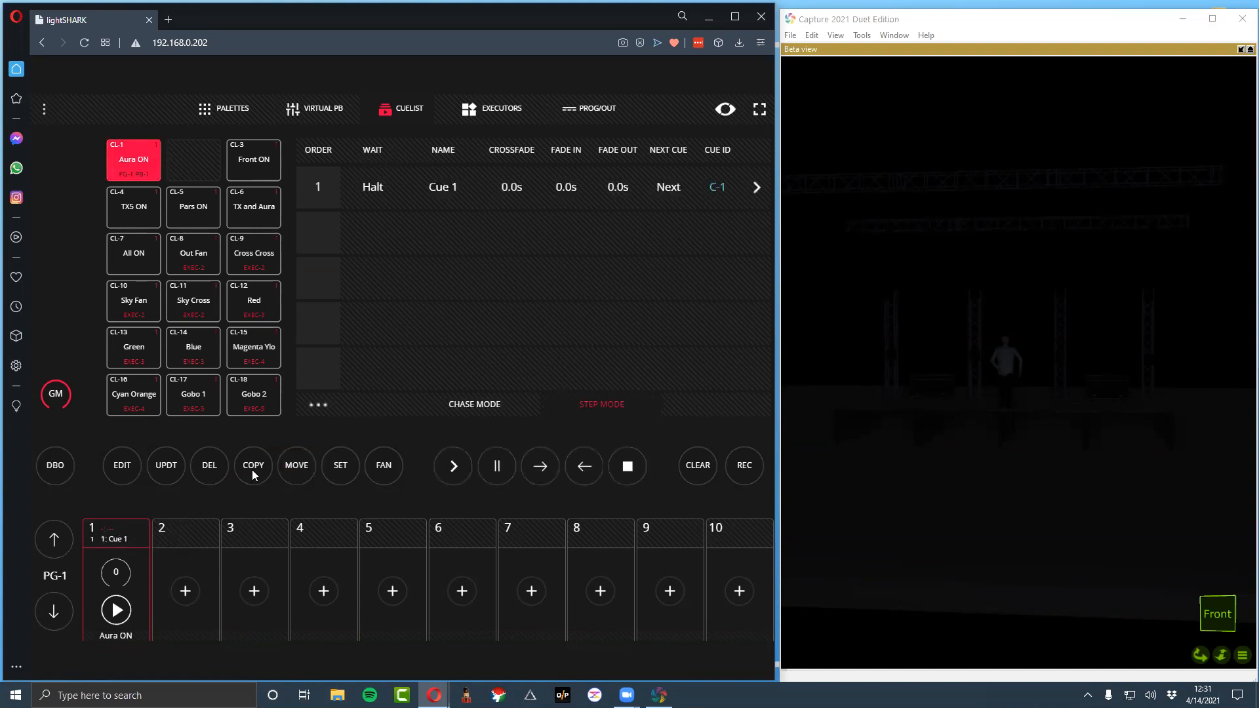
click(176, 527)
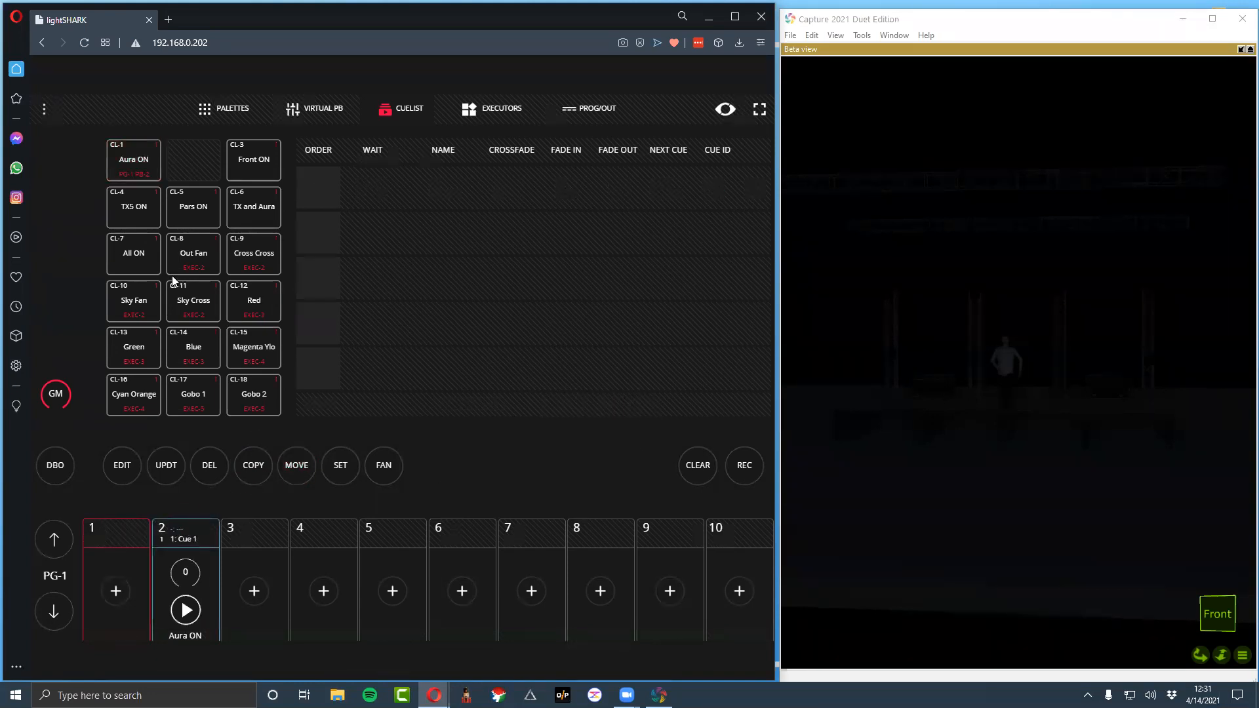
click(264, 164)
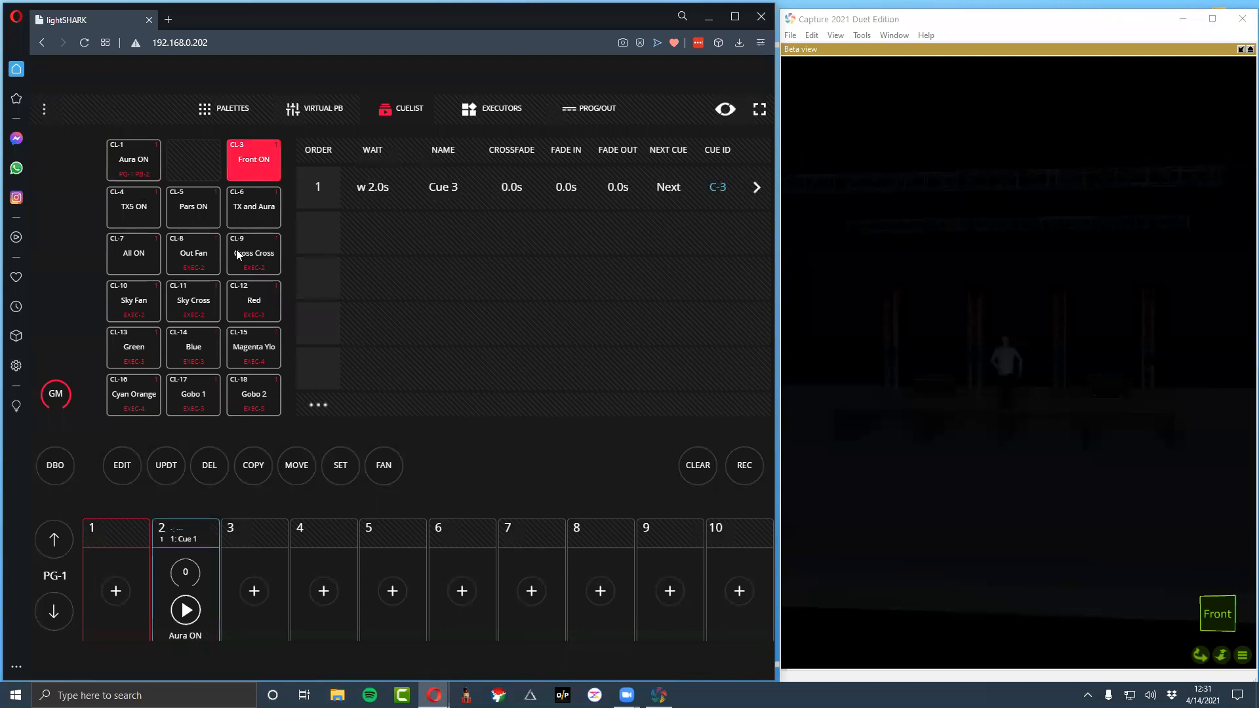
click(118, 536)
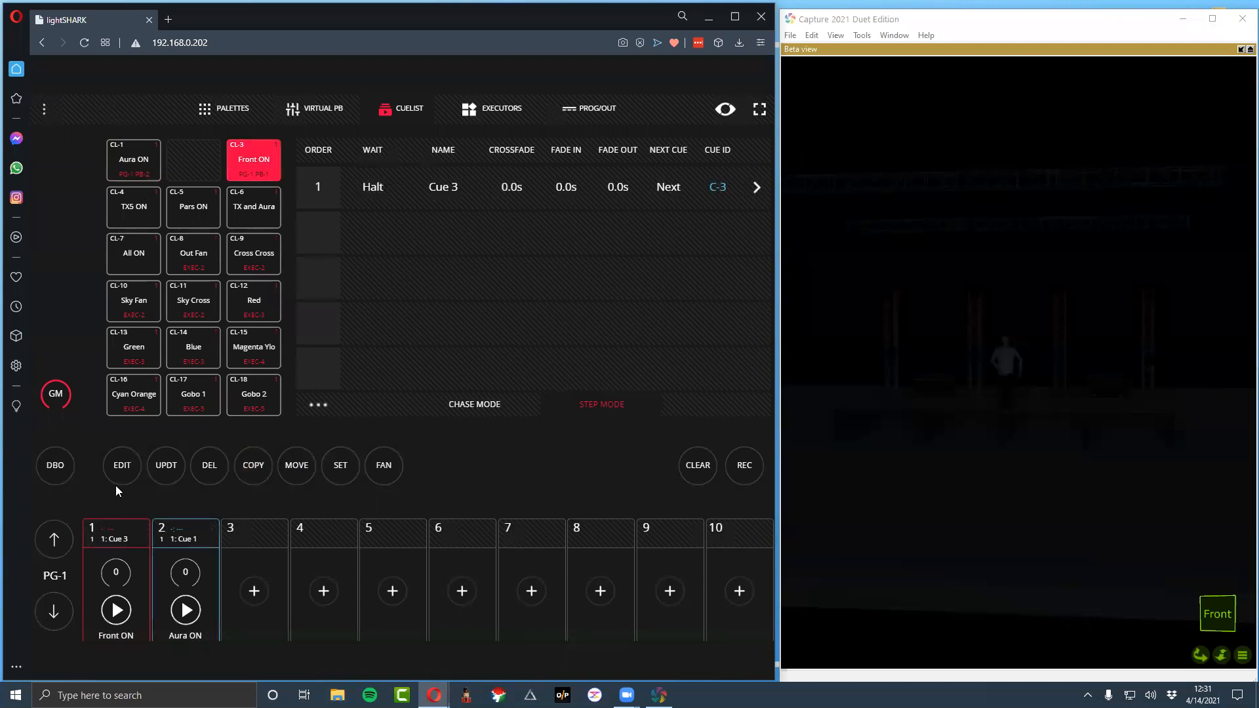
Try to move the TX5 ON cuelist onto playback 3
click(150, 208)
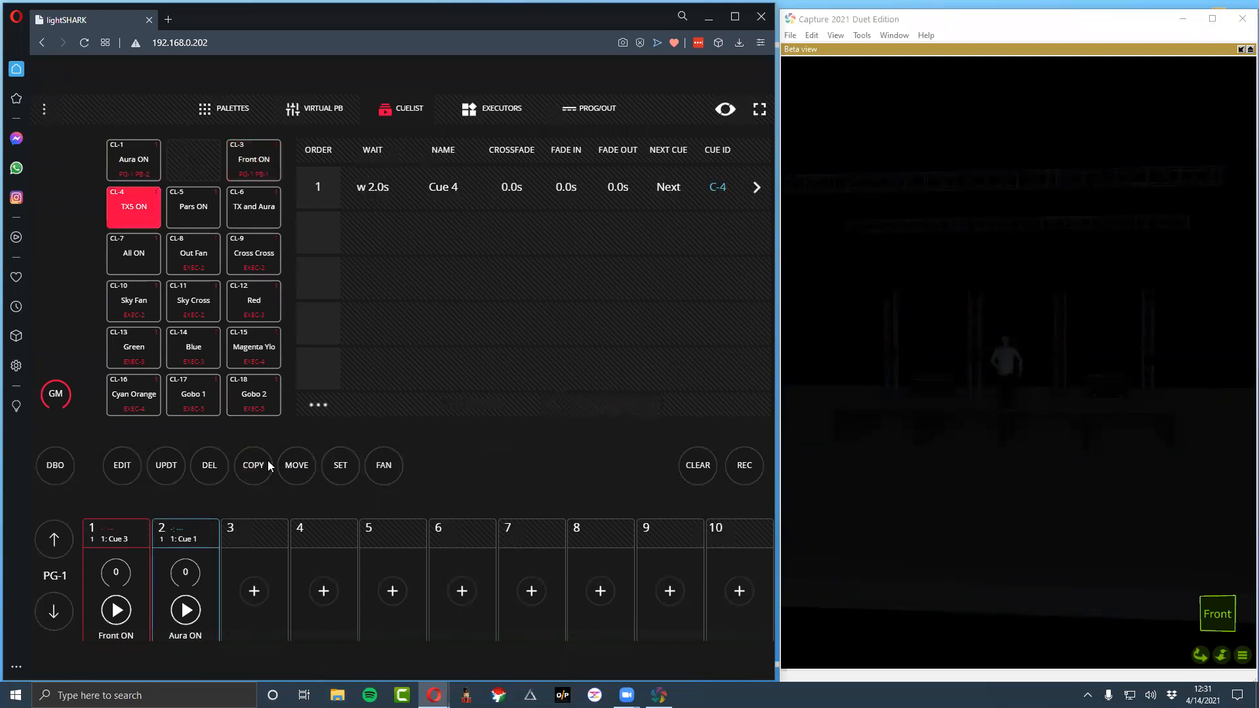
click(309, 479)
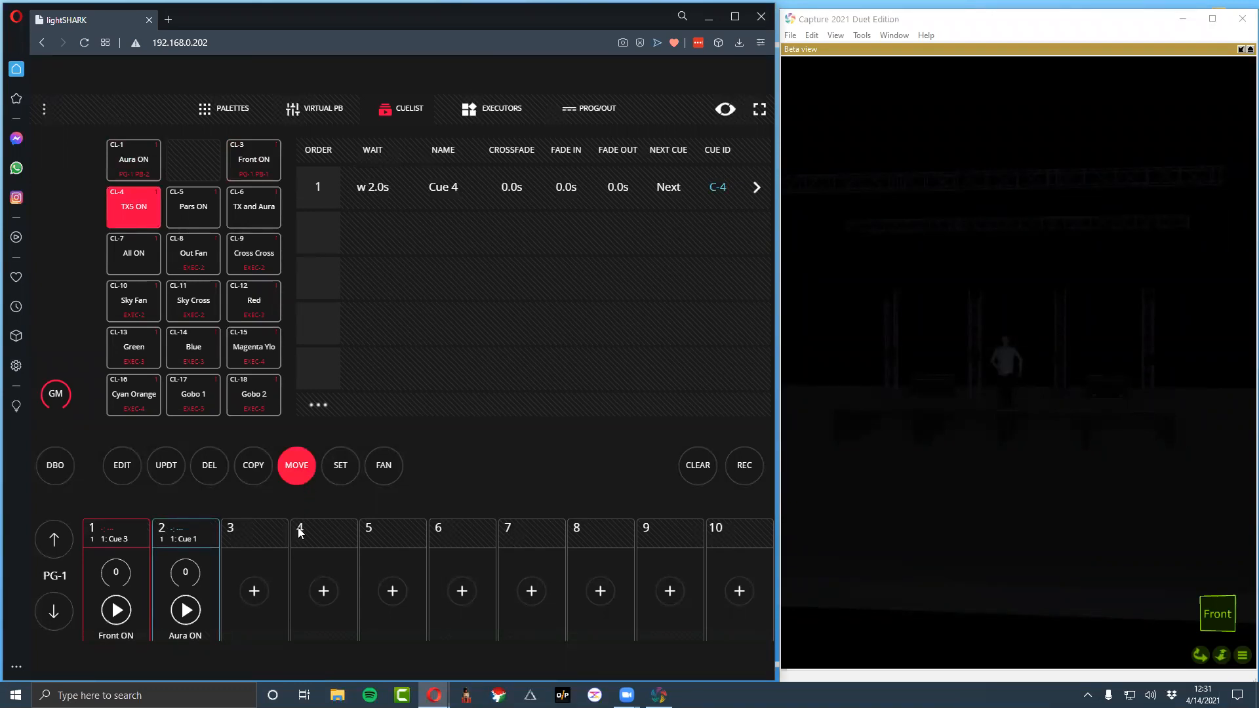
click(268, 533)
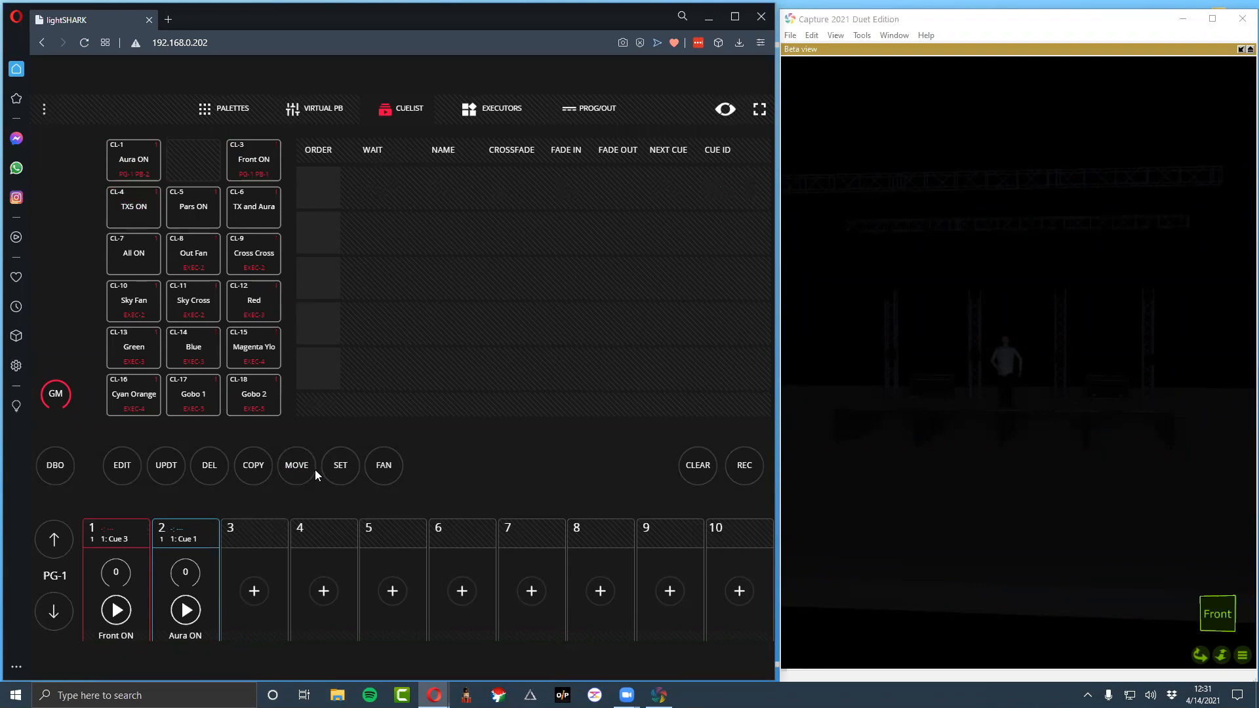
Copy the TX5 ON cuelist to playback 3 and the Pars ON cuelist to playback 4
click(146, 212)
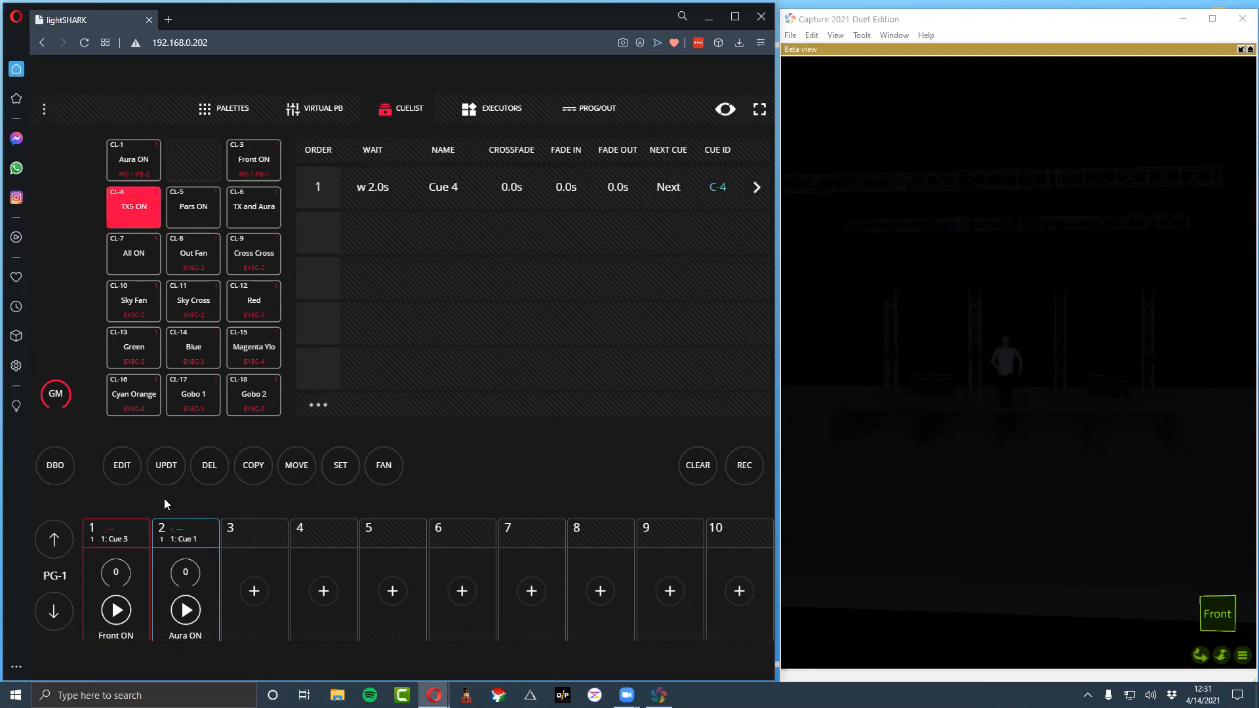
click(255, 482)
click(265, 540)
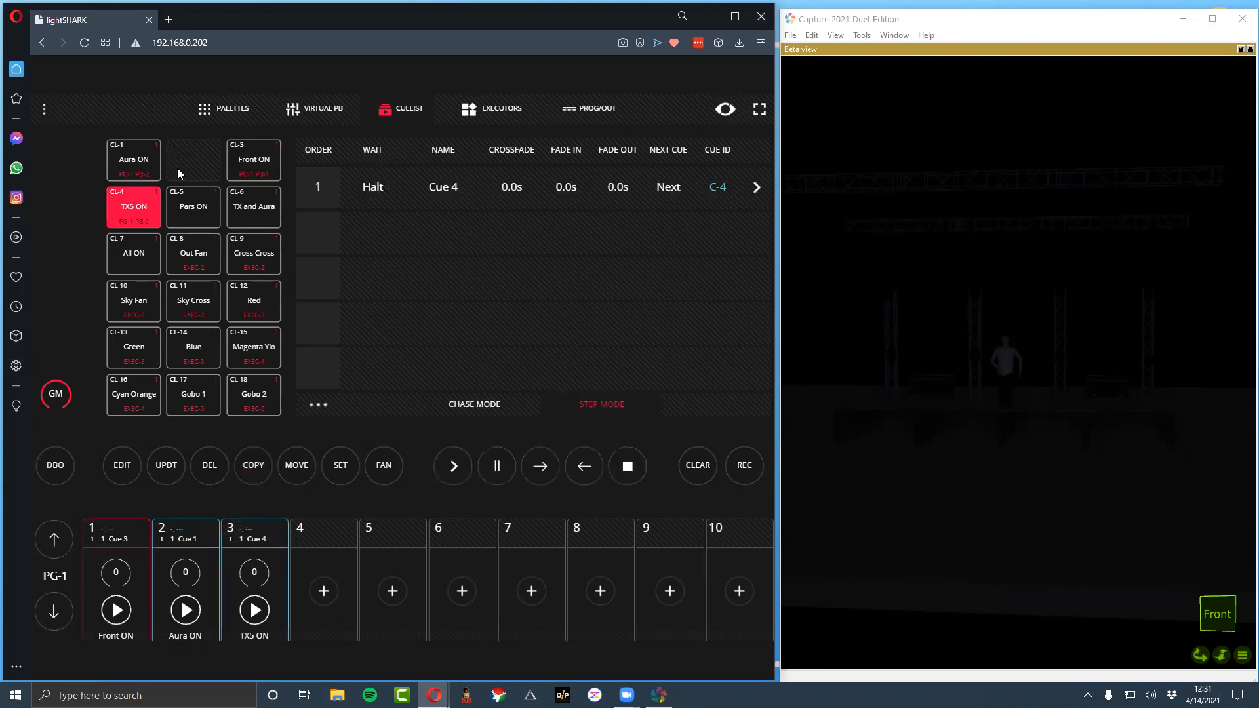
click(218, 197)
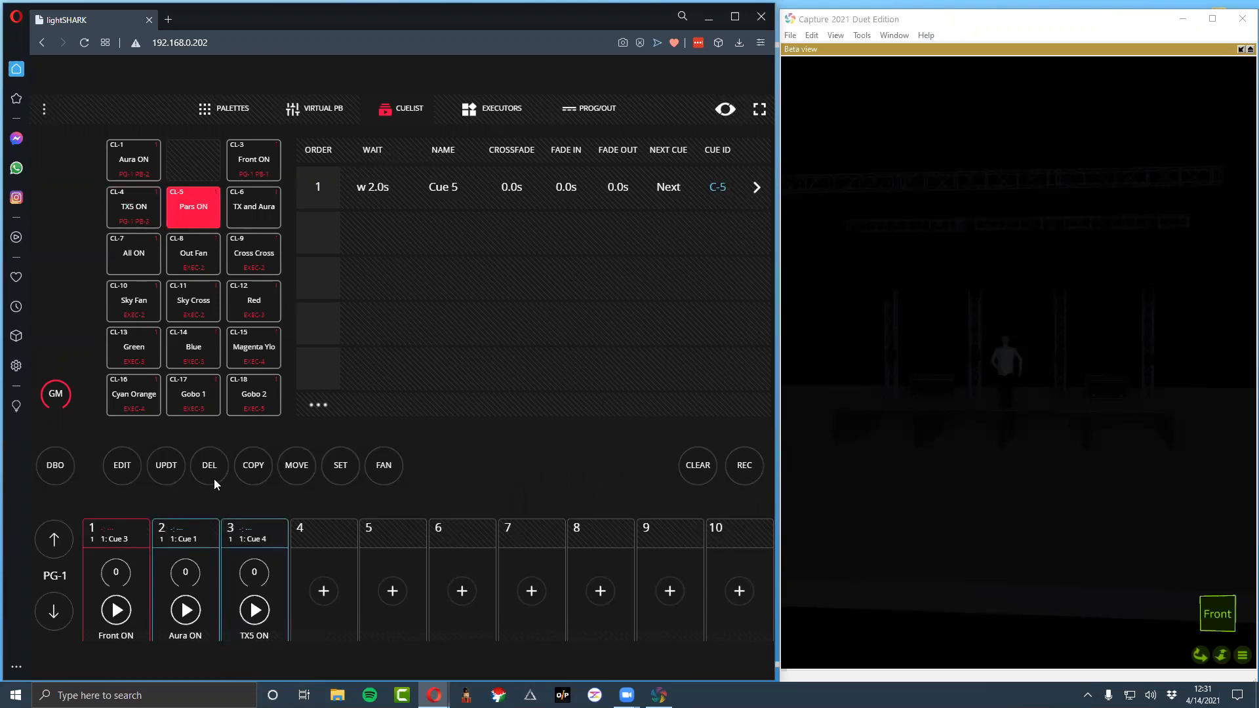
click(243, 464)
click(308, 538)
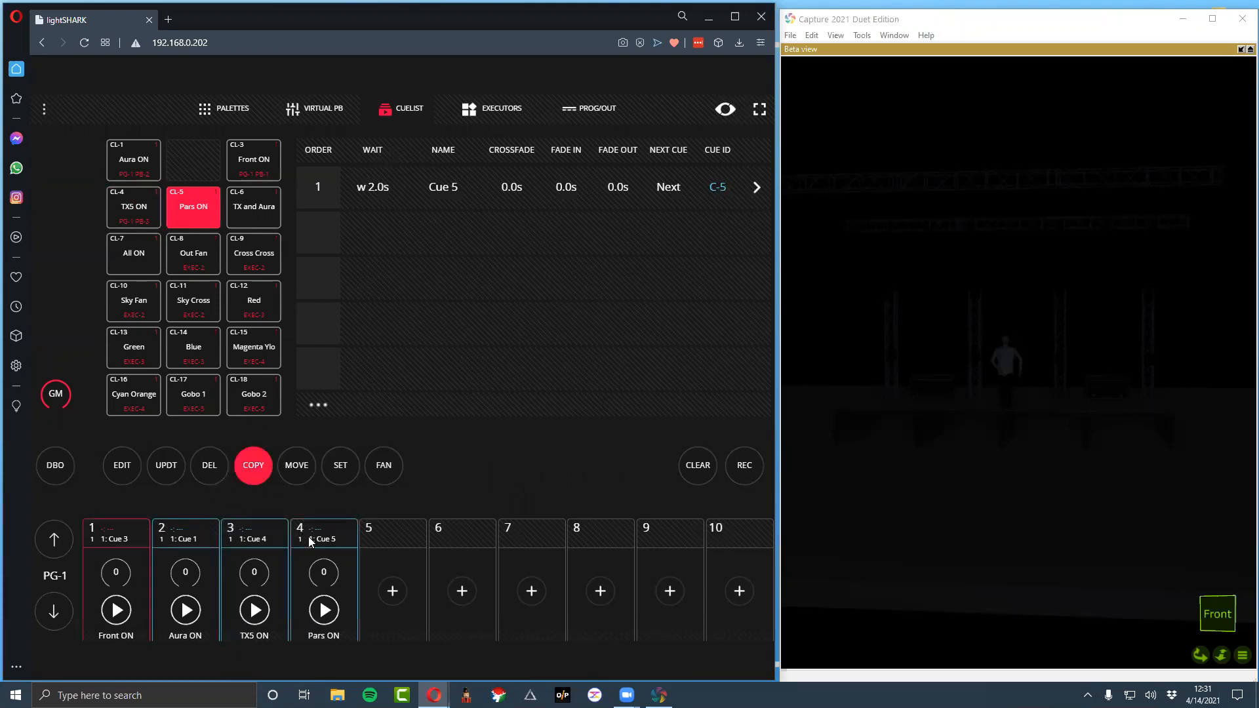
click(213, 210)
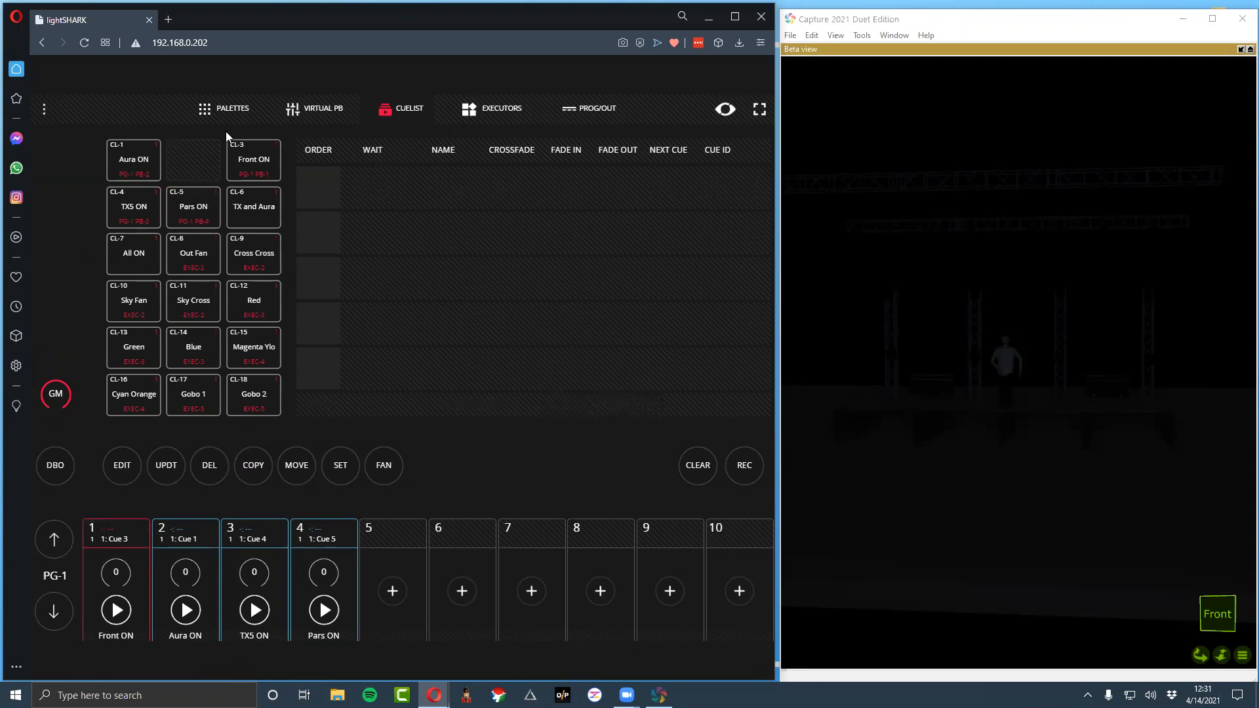
Raise the Front ON, Aura ON and Pars ON playbacks to 255 and TX5 ON to 180, and view them in the virtual playbacks
click(126, 539)
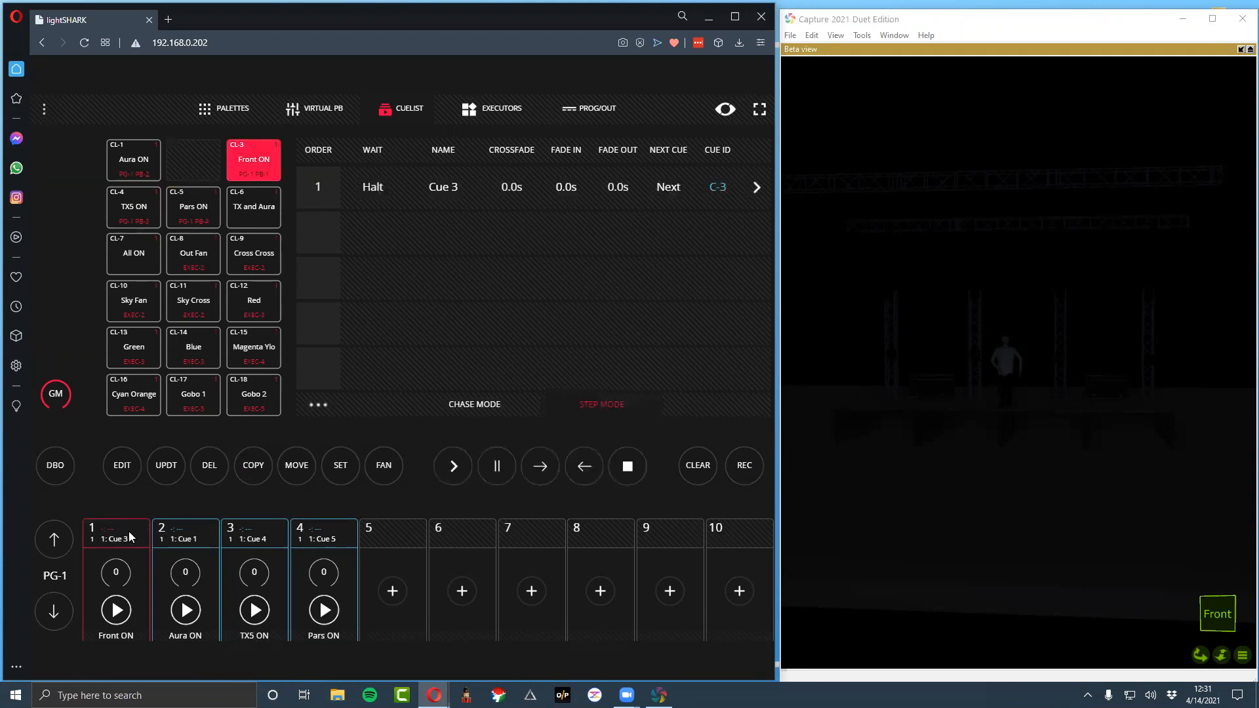
click(117, 571)
drag(109, 543, 91, 308)
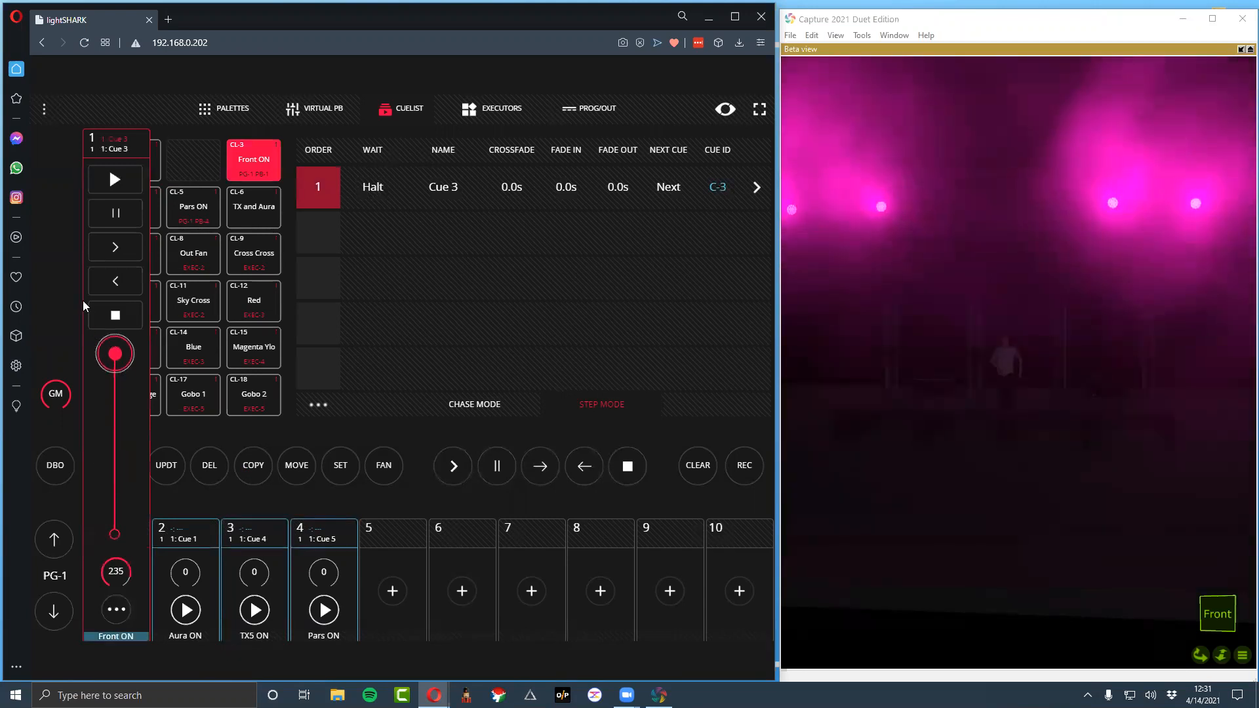
click(179, 566)
drag(182, 530, 184, 282)
click(260, 583)
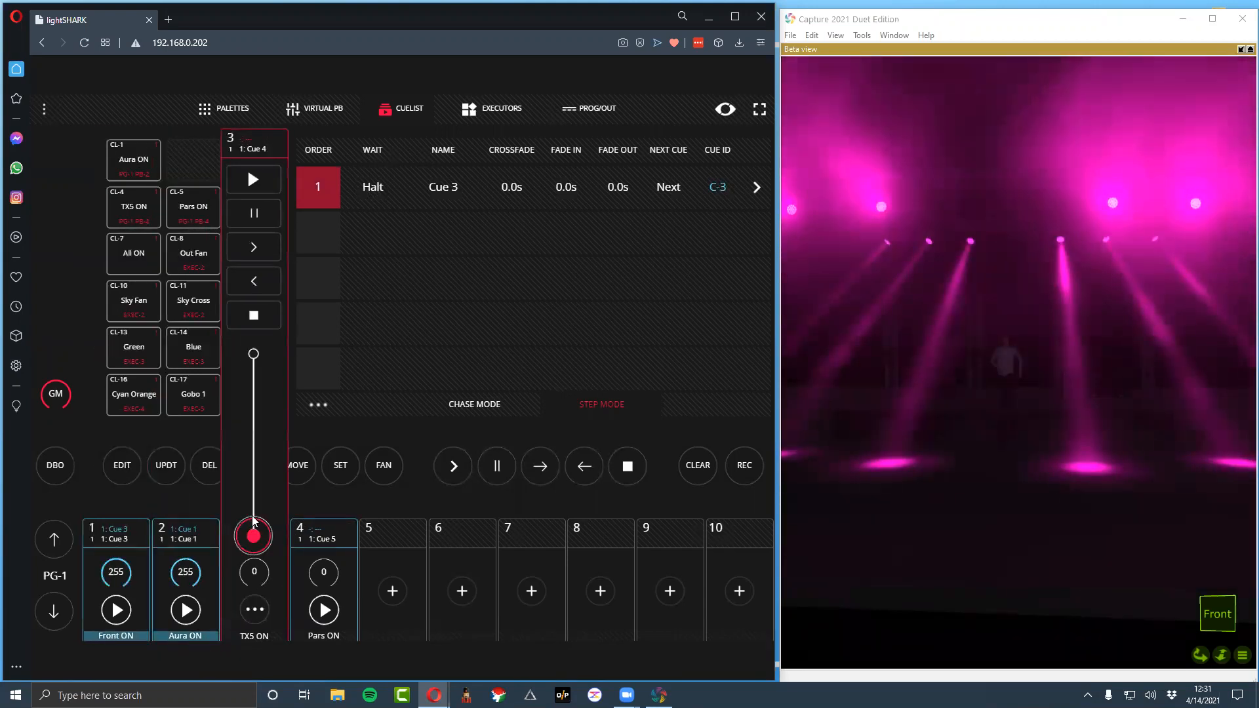
drag(254, 523, 253, 352)
click(323, 577)
drag(322, 534, 364, 357)
click(314, 109)
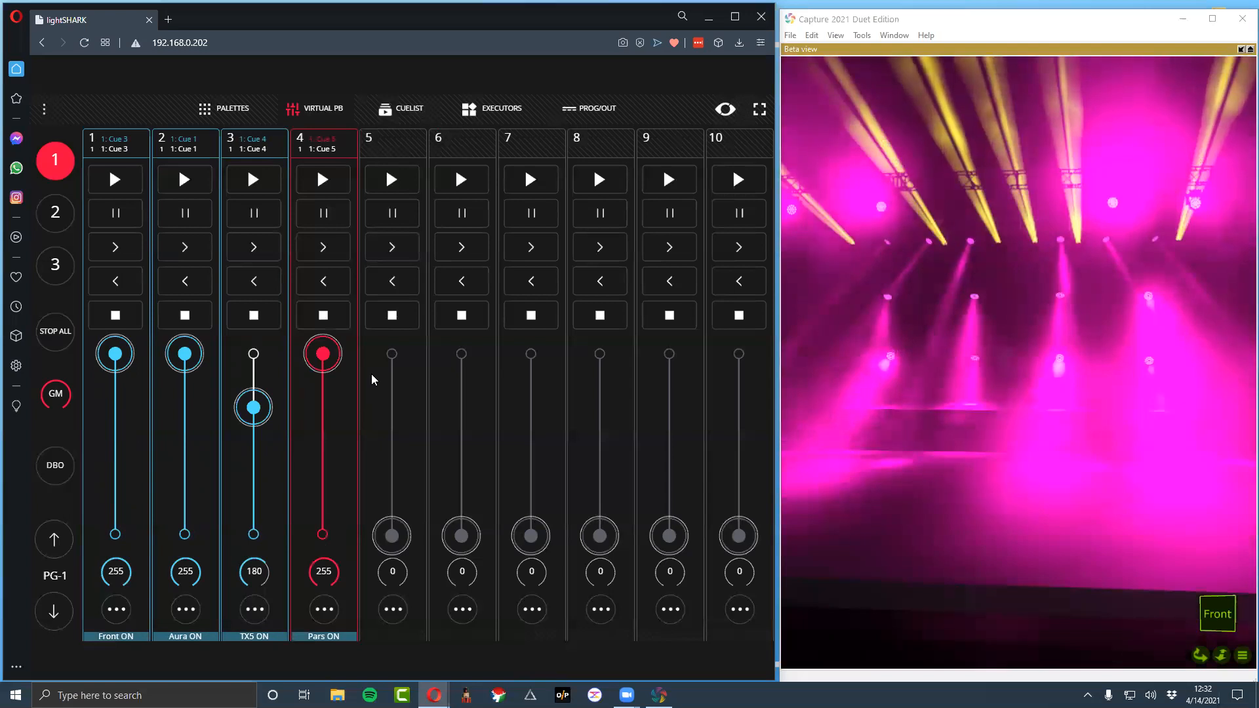
click(371, 374)
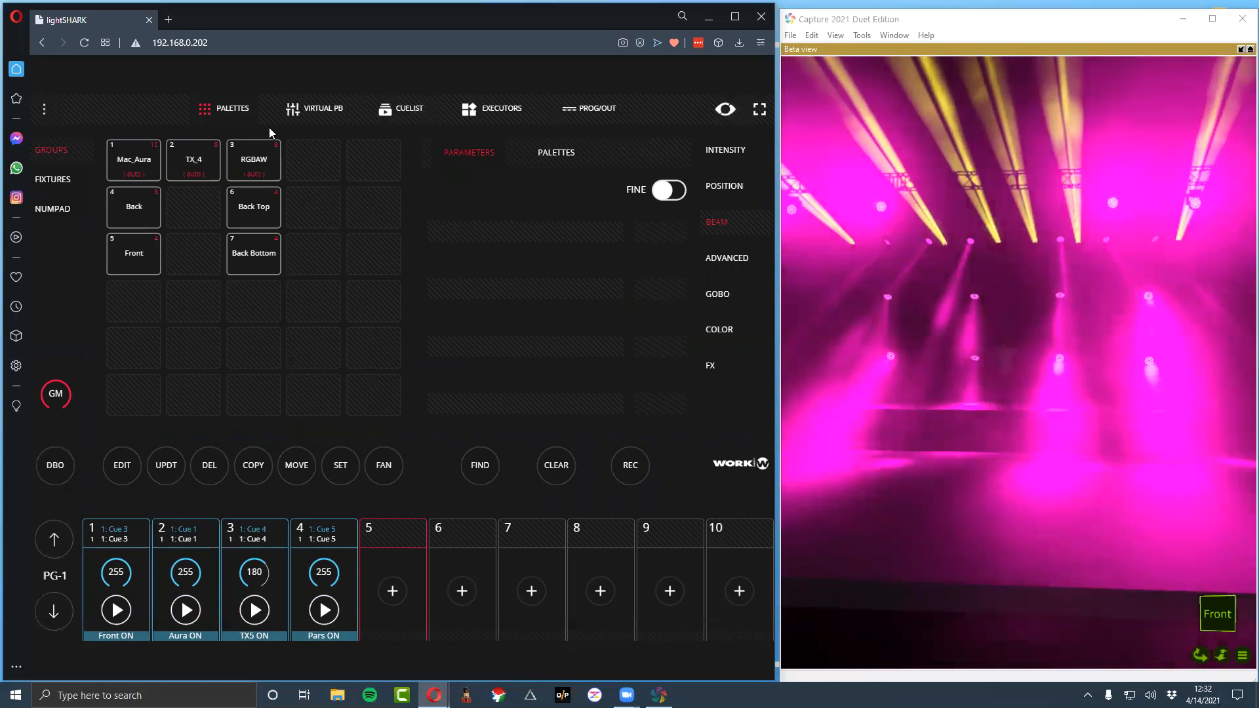
Switch the beam zoom from TX Narrow to TX Wide in the executors
click(479, 112)
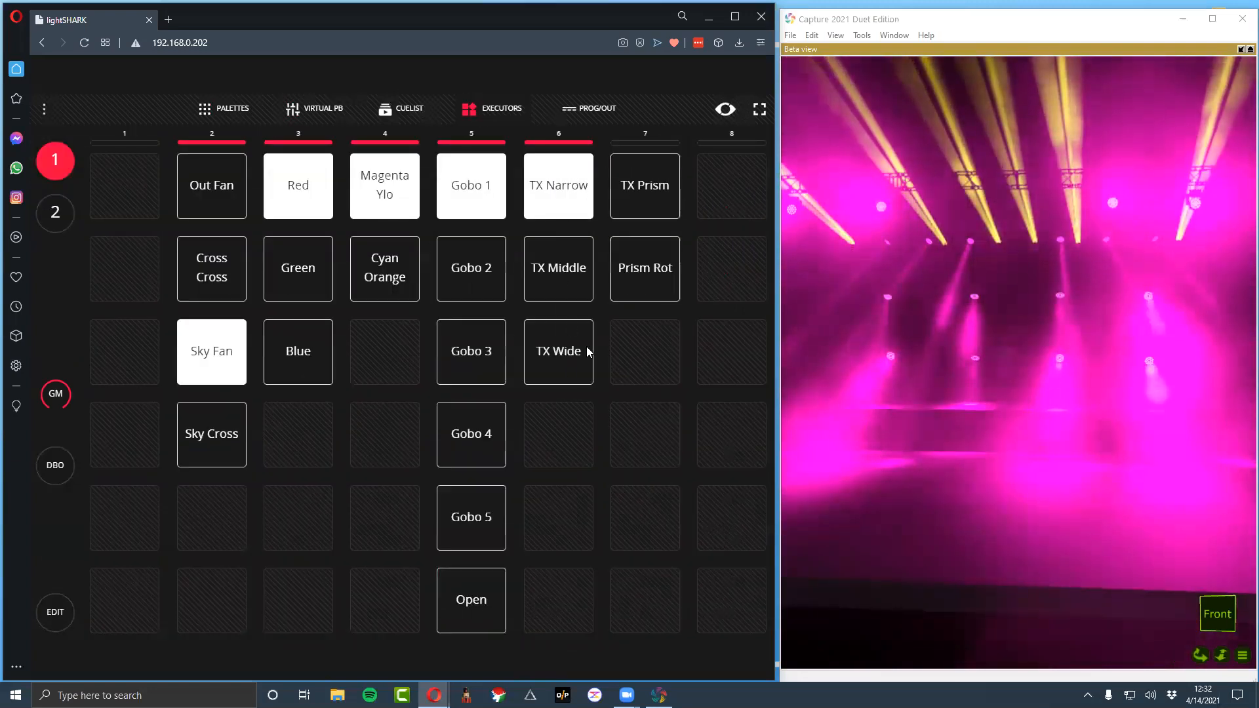
click(554, 185)
click(561, 322)
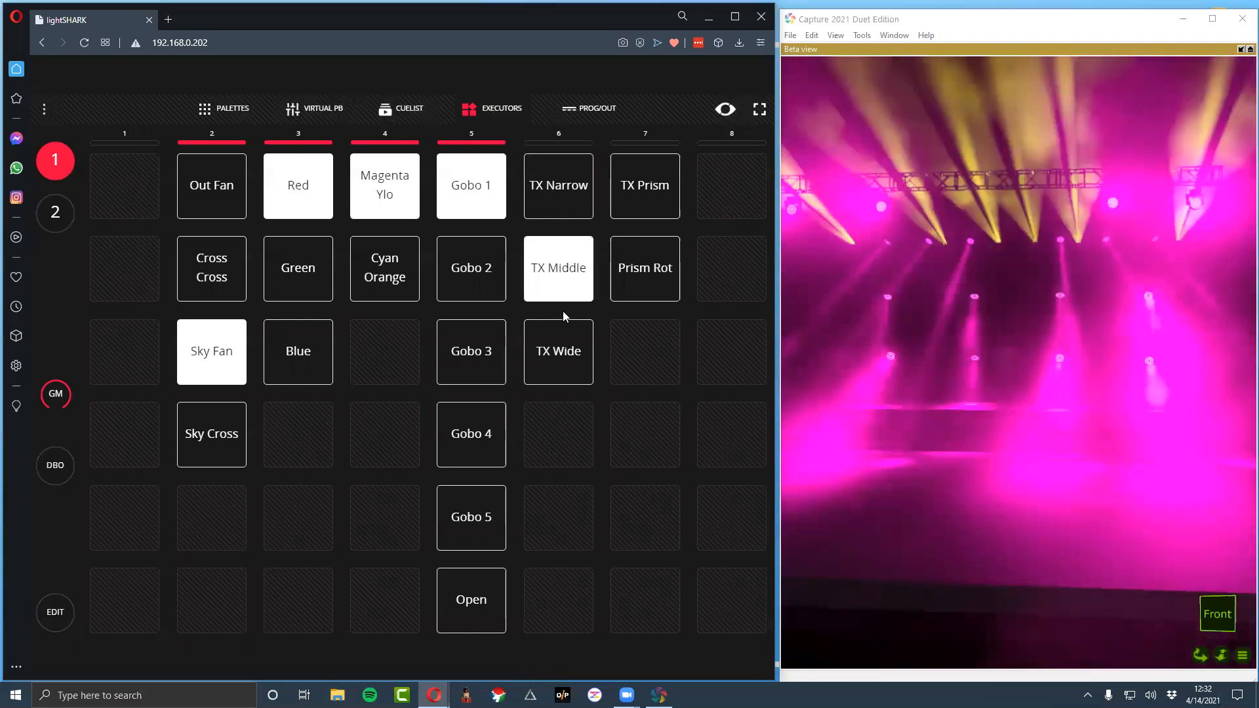
Release the TX Wide executor and record the TX_4 group's zoom at 100% onto playback 5
click(558, 347)
click(220, 108)
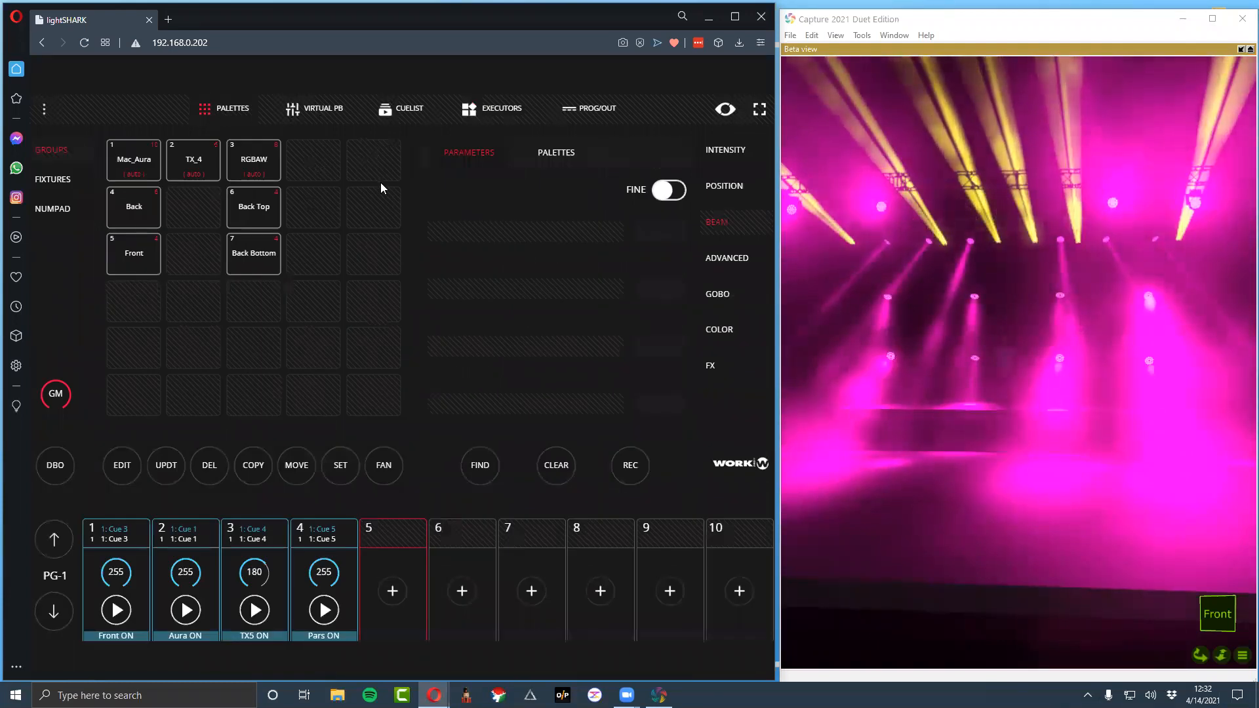
click(217, 162)
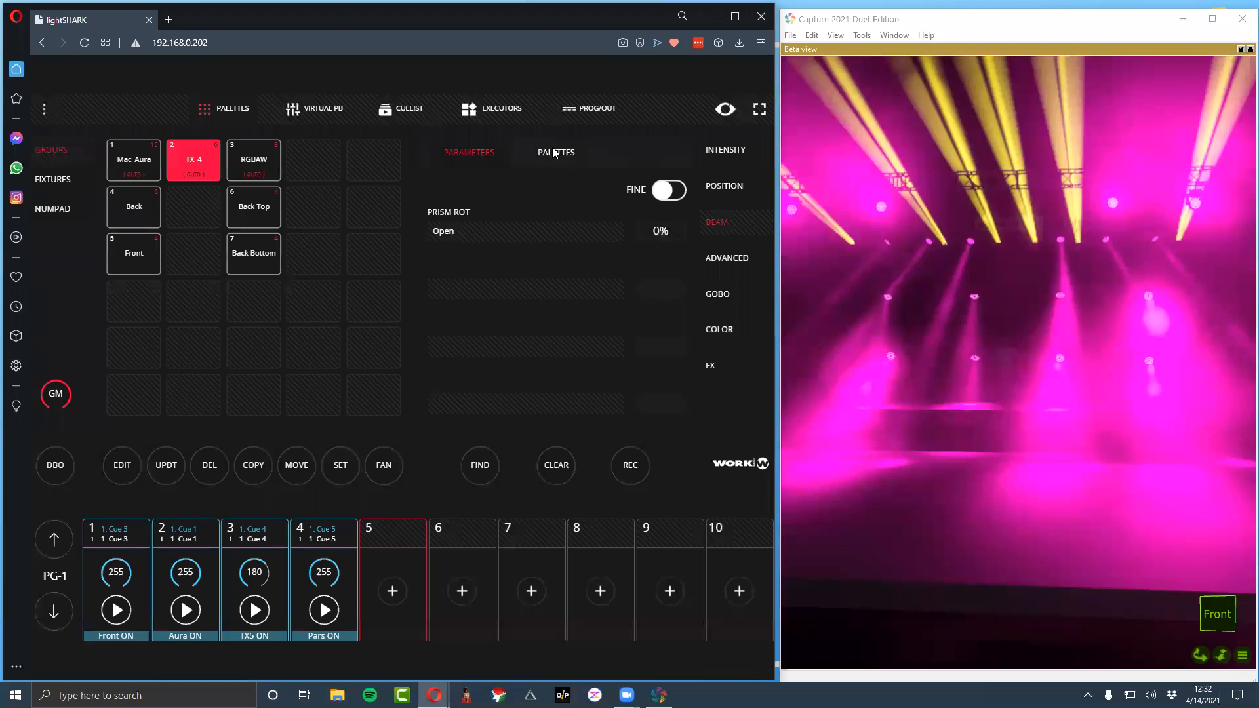
click(721, 223)
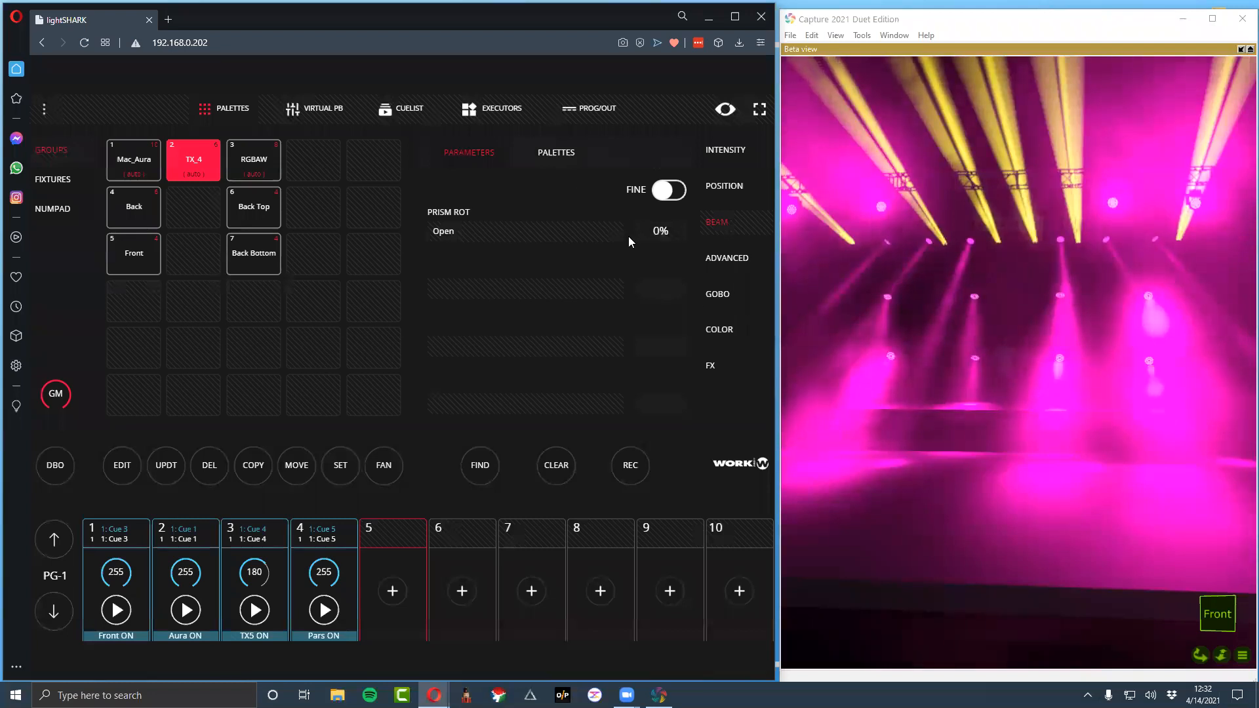
drag(457, 288, 751, 302)
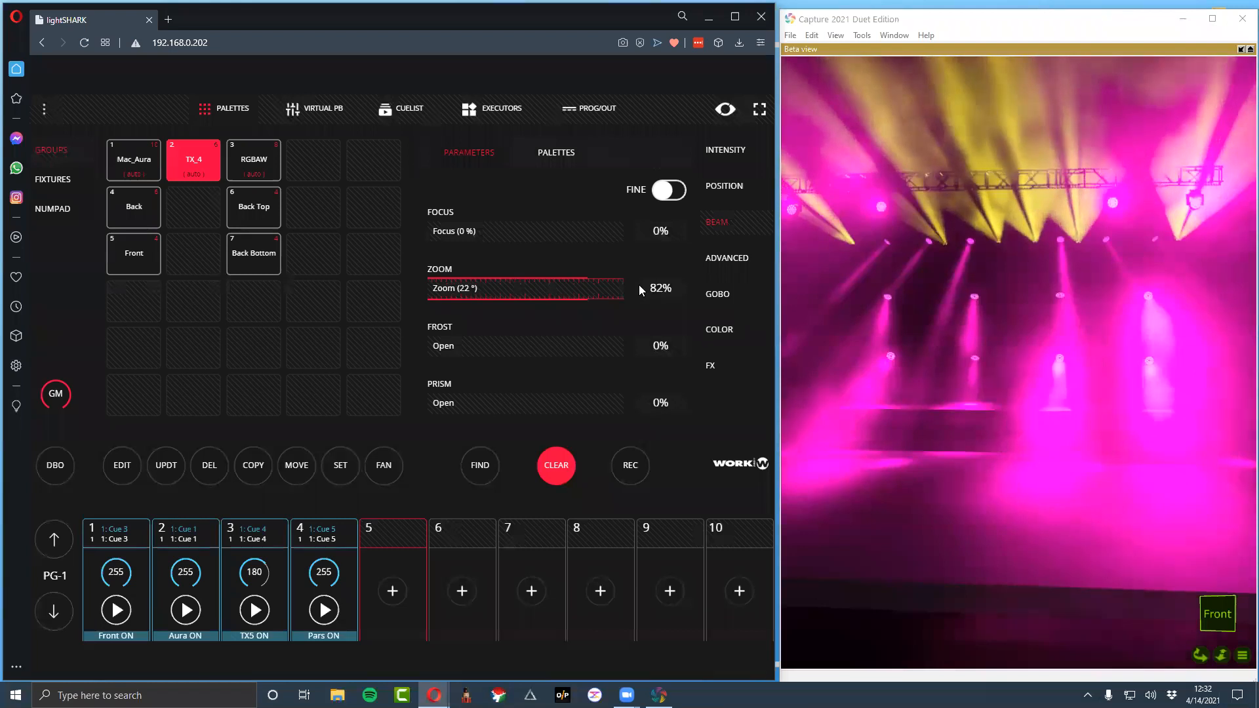
drag(602, 289, 681, 293)
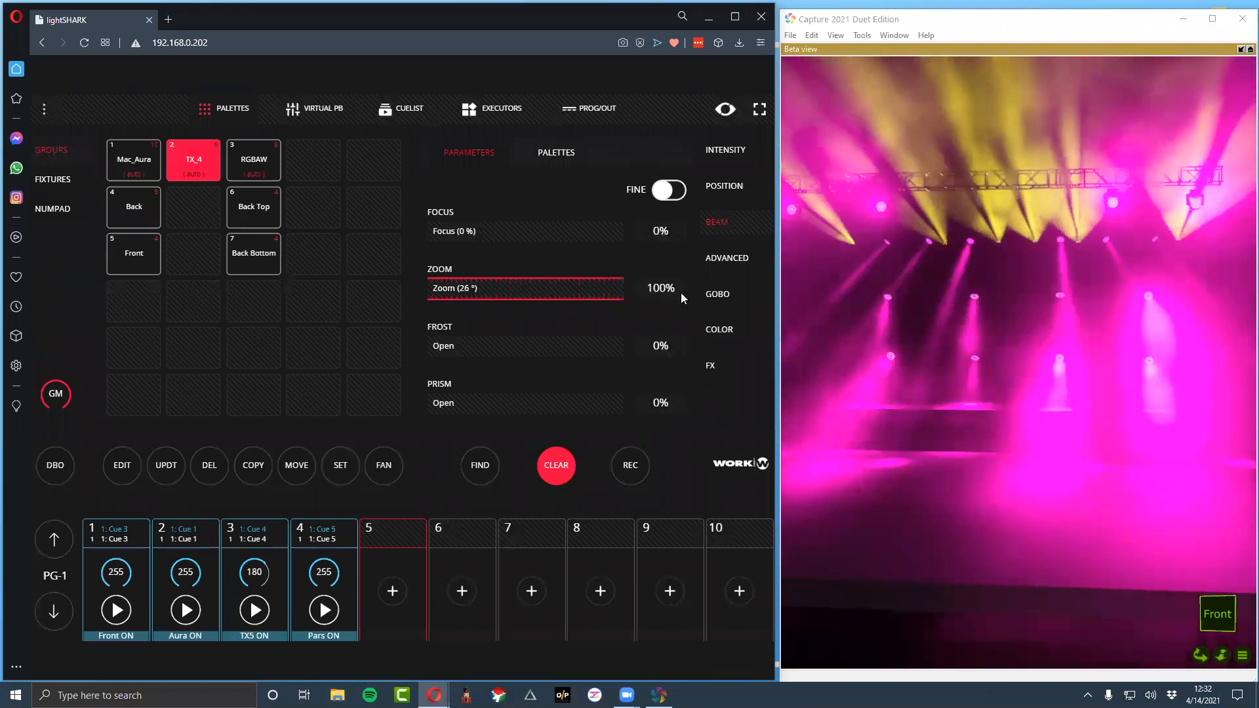
click(630, 465)
click(392, 591)
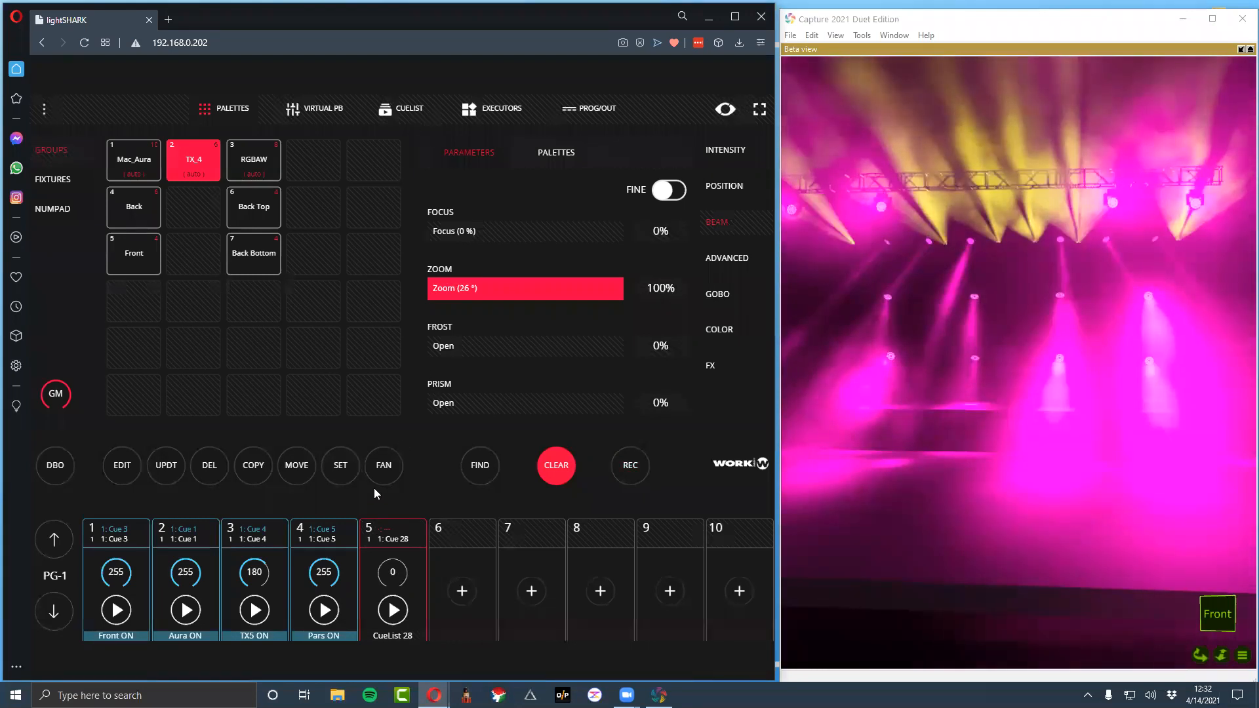
Clear the programmer and record the Mac_Aura group's zoom at 100% onto playback 6
click(552, 478)
drag(455, 220, 622, 243)
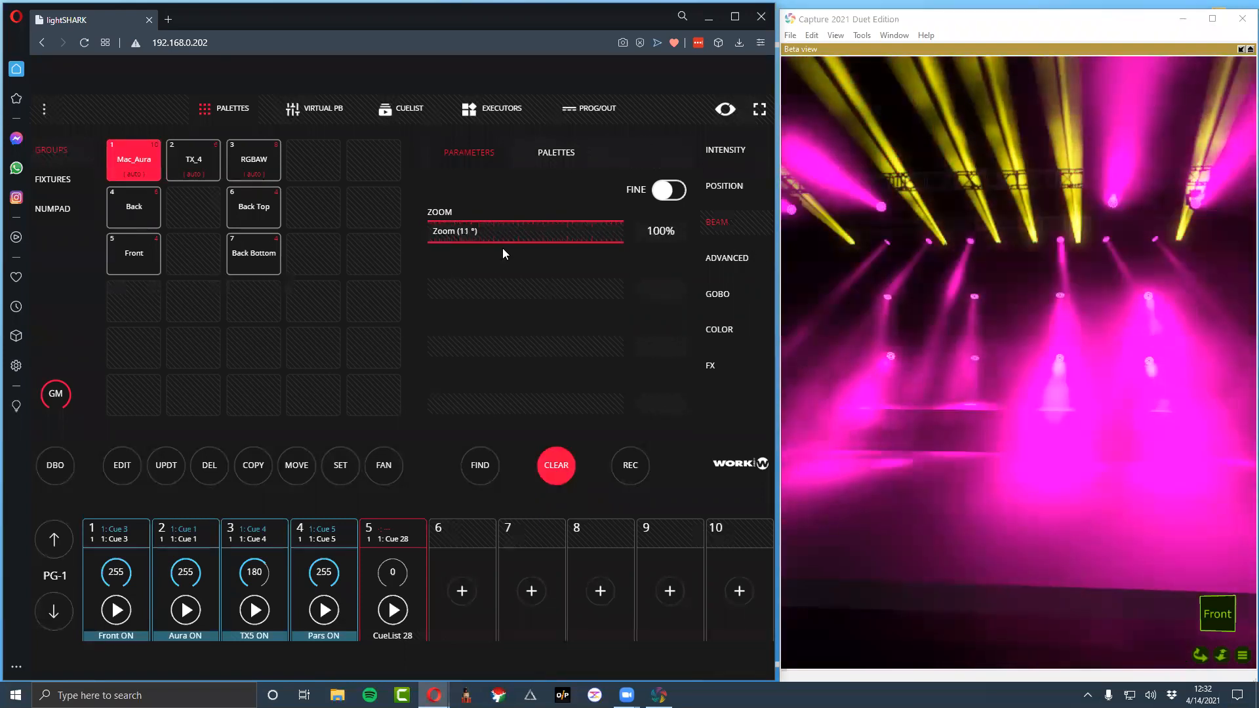
click(630, 465)
click(442, 534)
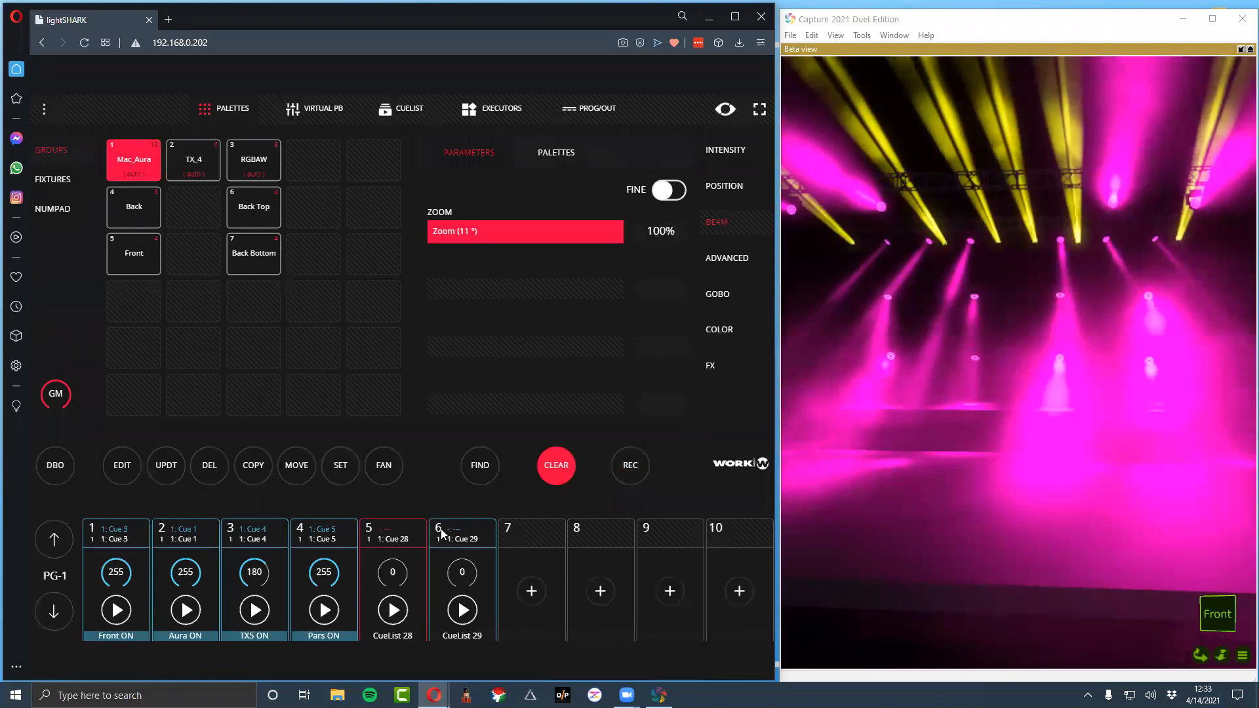
Rename the playback 6 cuelist as Aura Zoom
click(440, 529)
double_click(211, 305)
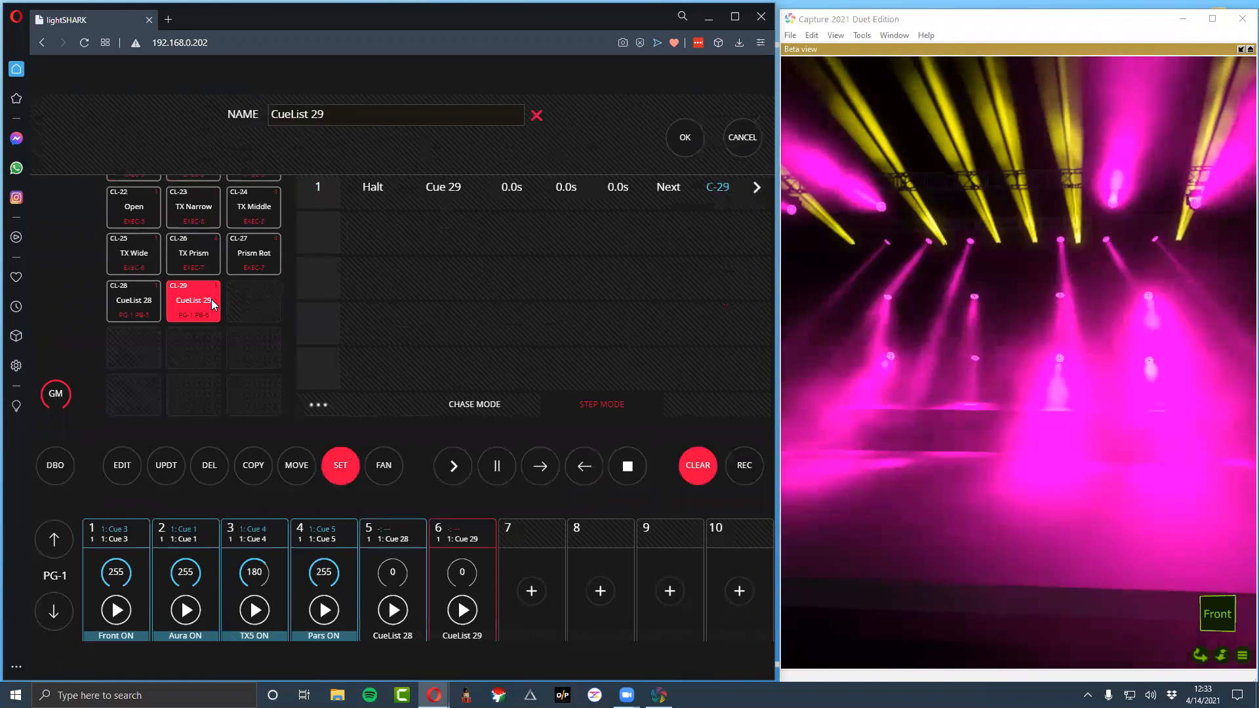
text(Aura )
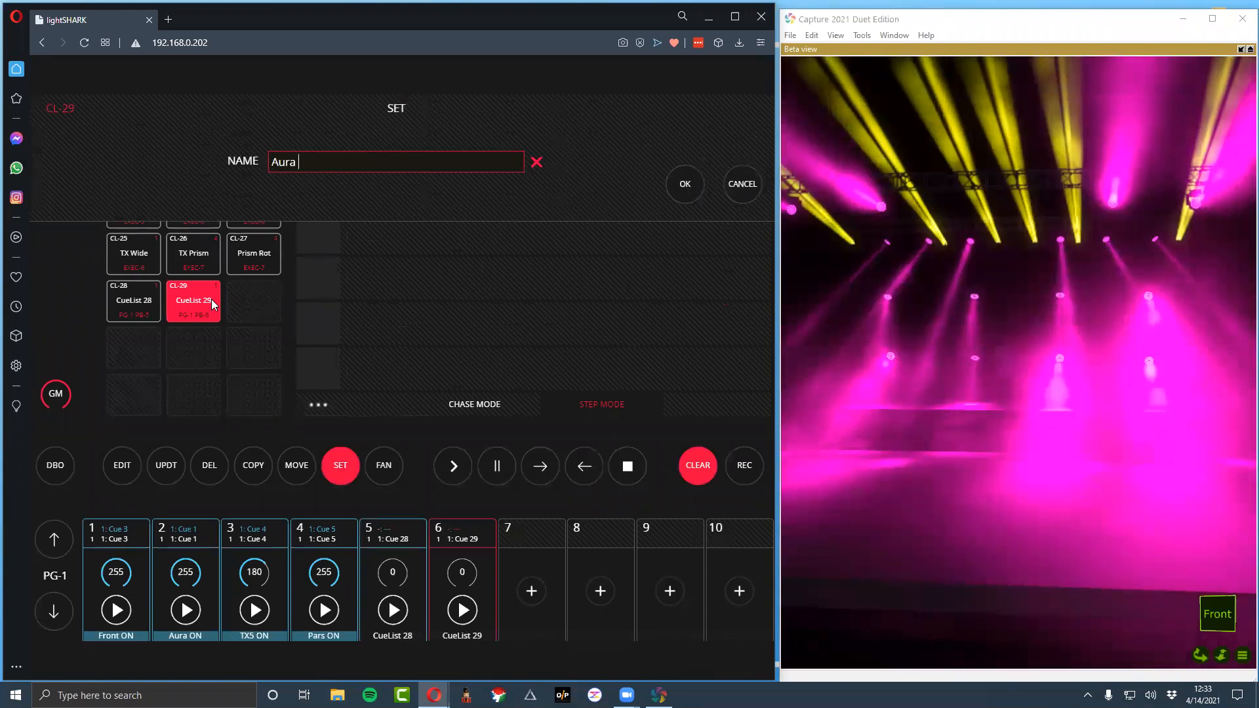
text(Zoo)
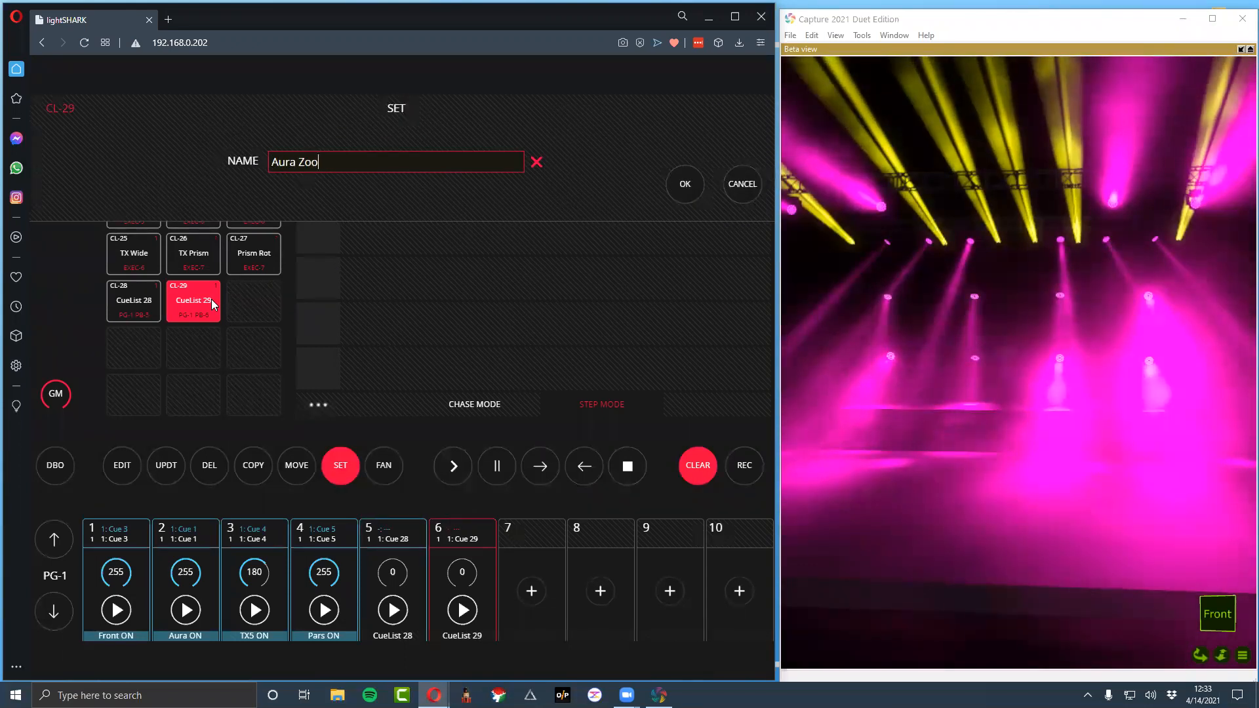
text(m)
key(Return)
Rename the playback 5 cuelist as TX Zoom and clear the programmer
click(148, 302)
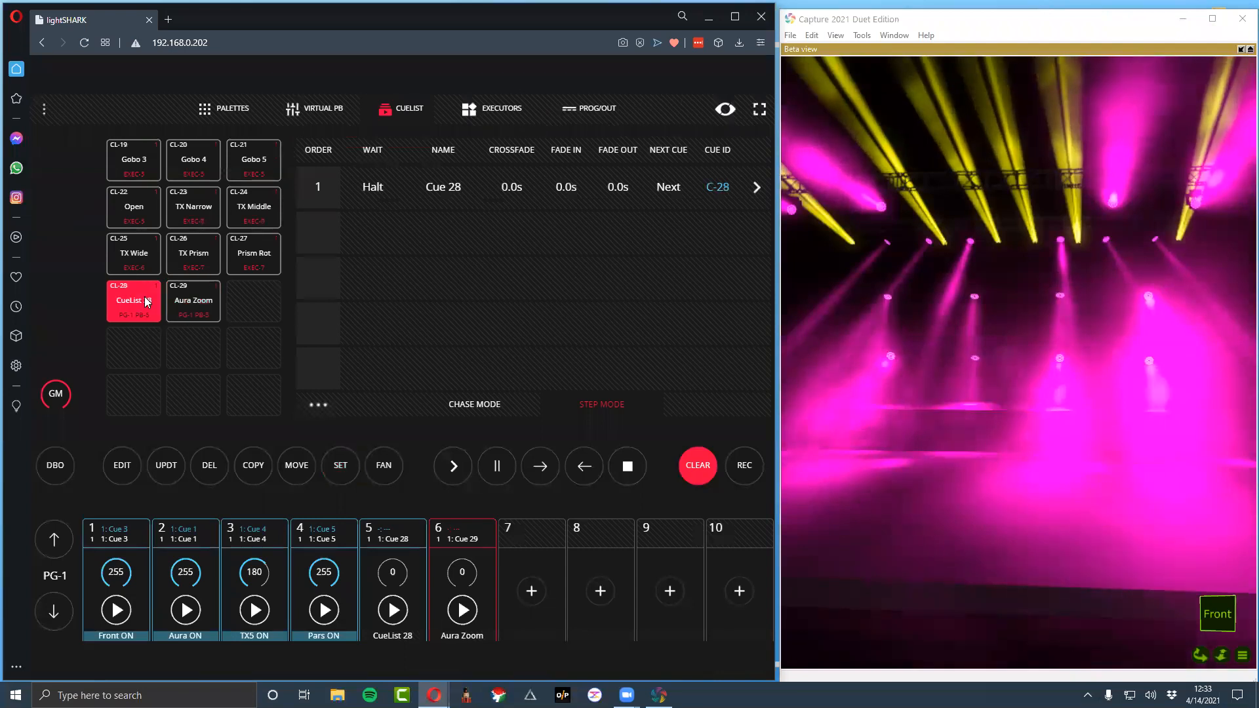
double_click(147, 302)
key(ctrl+a)
key(BackSpace)
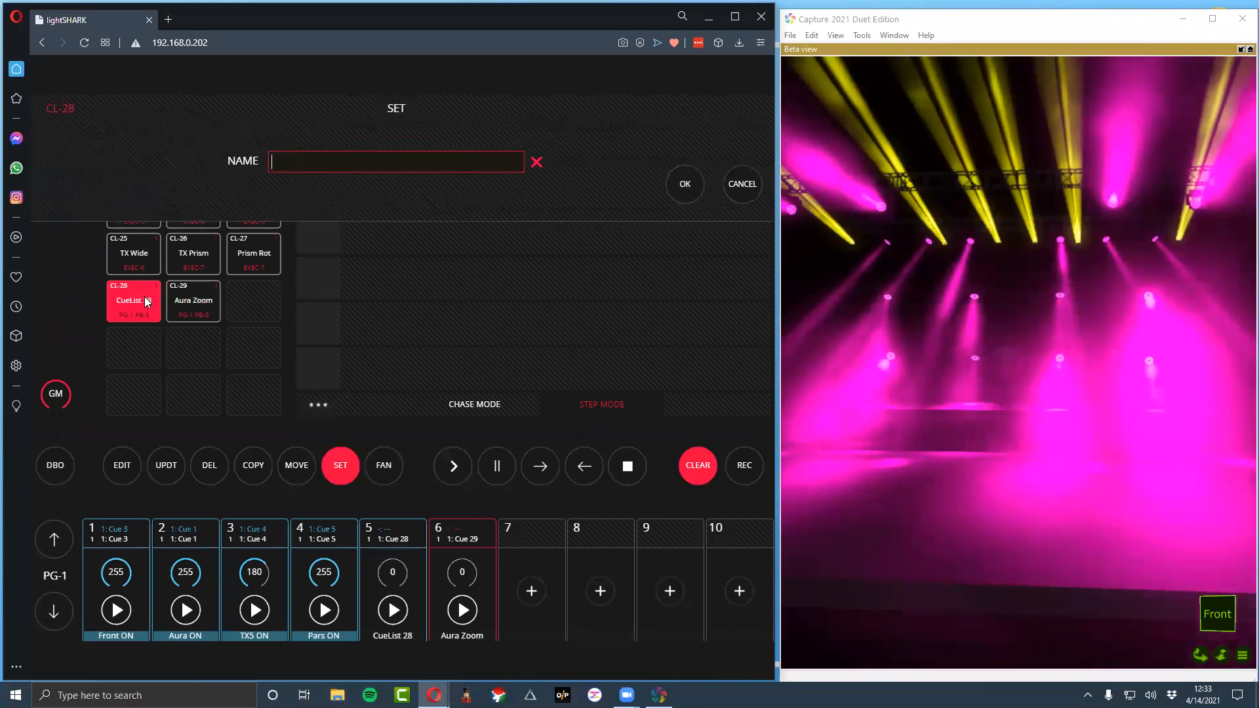
text(TX Zoom)
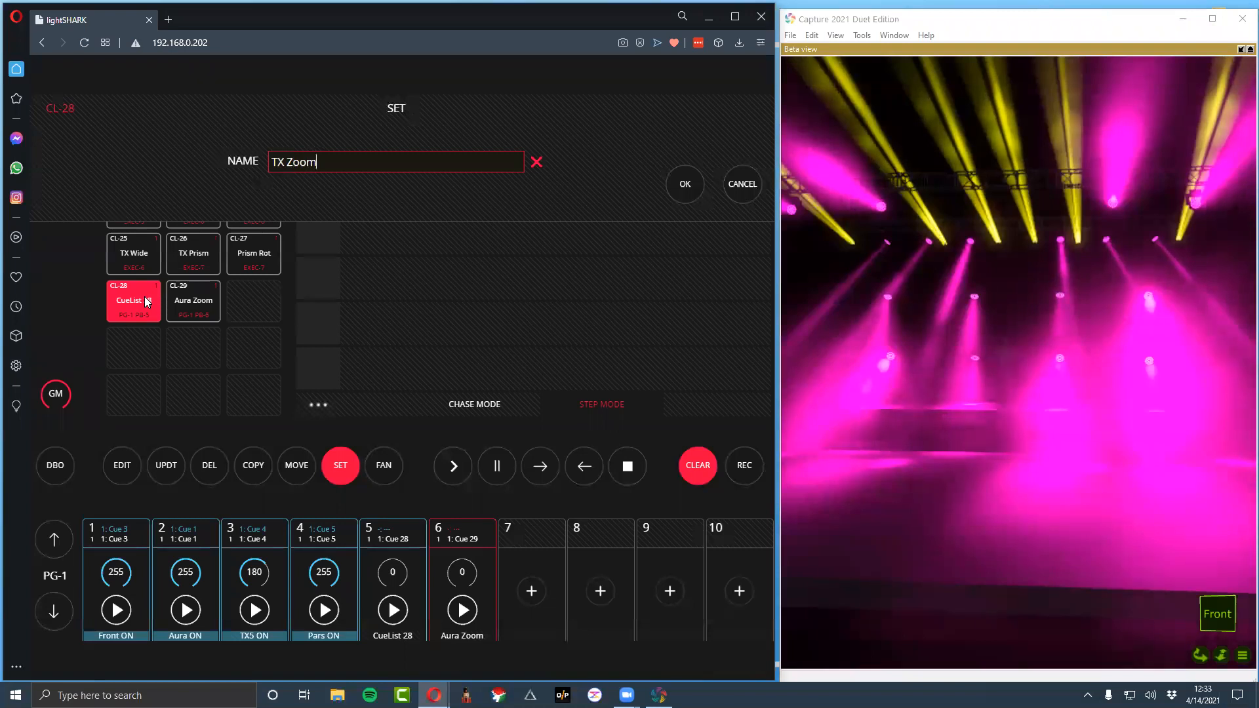
key(Return)
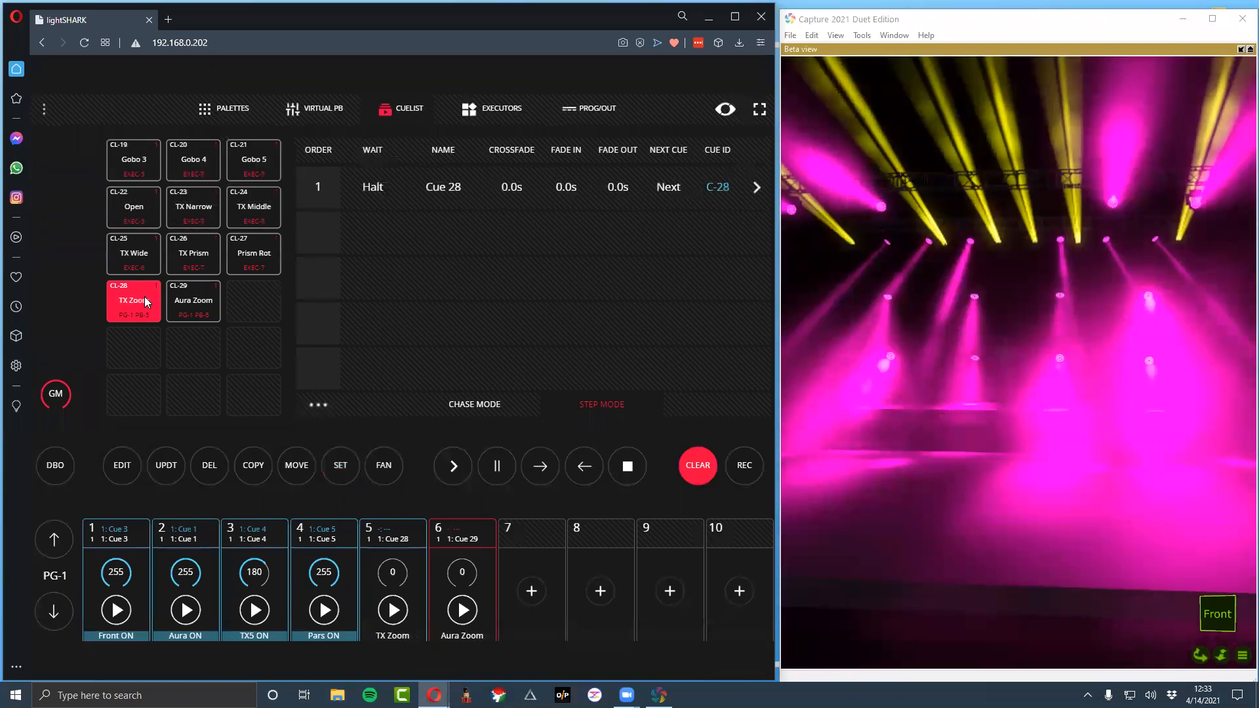
click(707, 479)
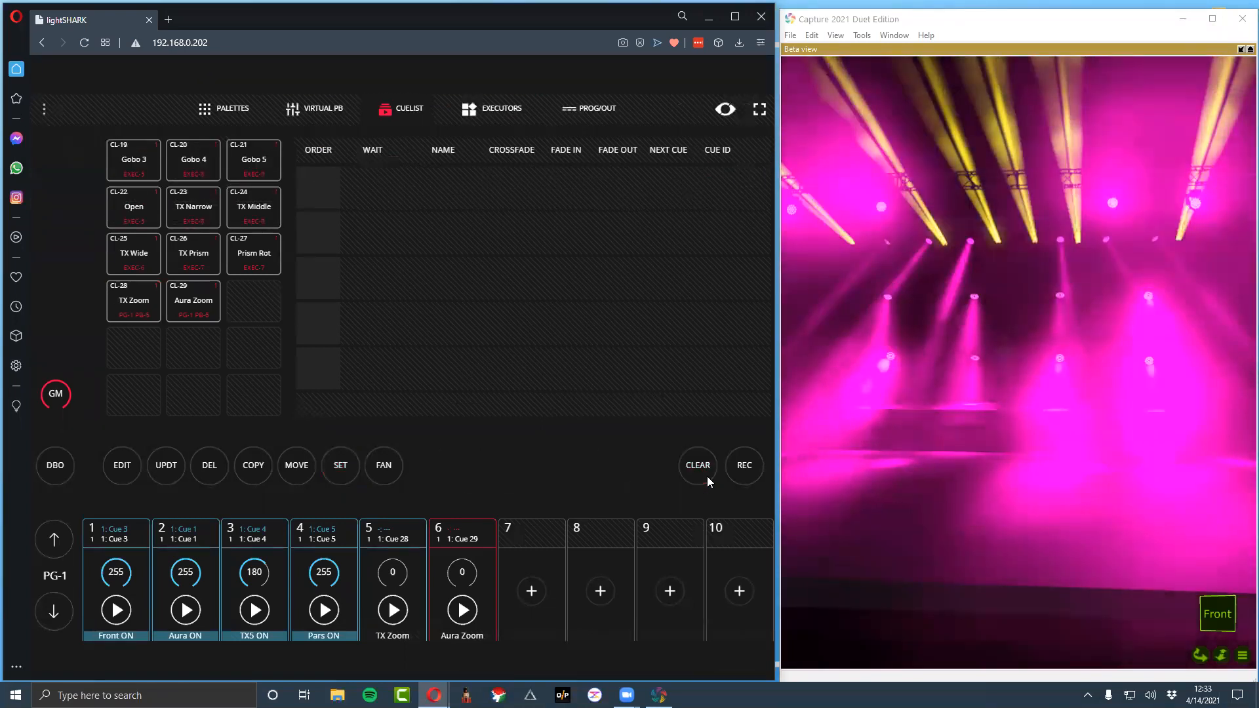
Raise the TX Zoom playback fader to 255
click(403, 537)
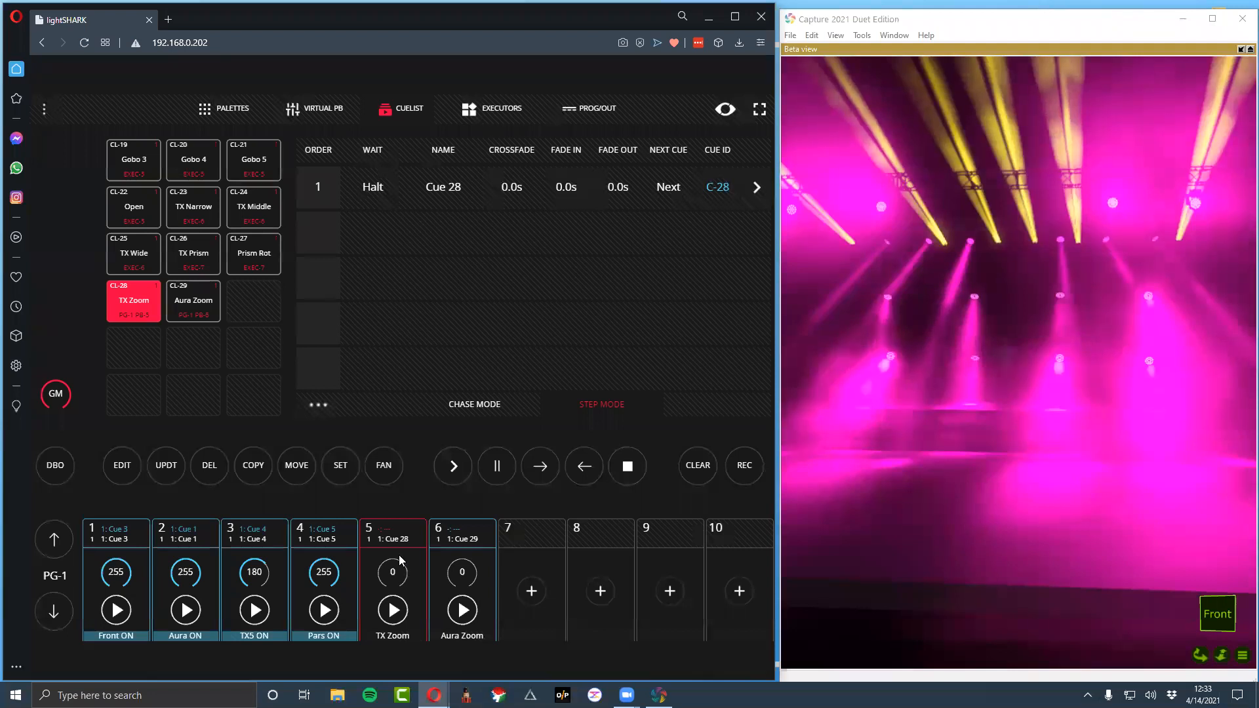
click(399, 554)
drag(391, 534, 391, 354)
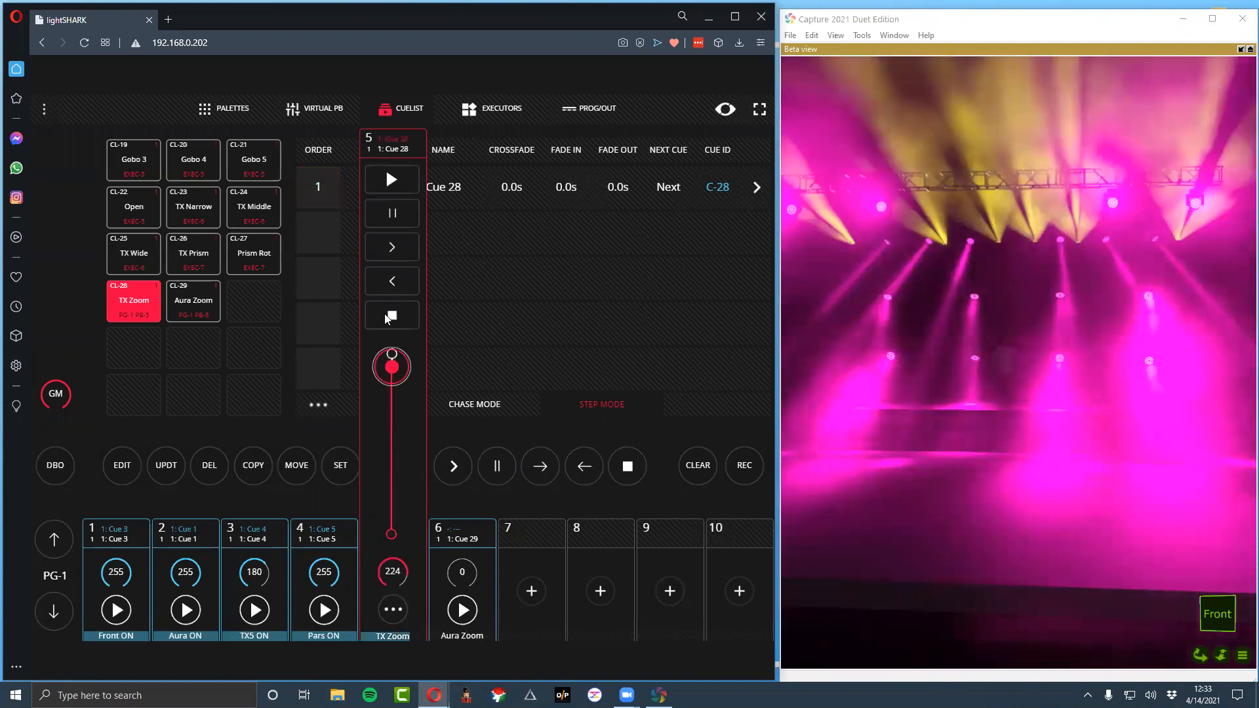
click(465, 534)
click(391, 533)
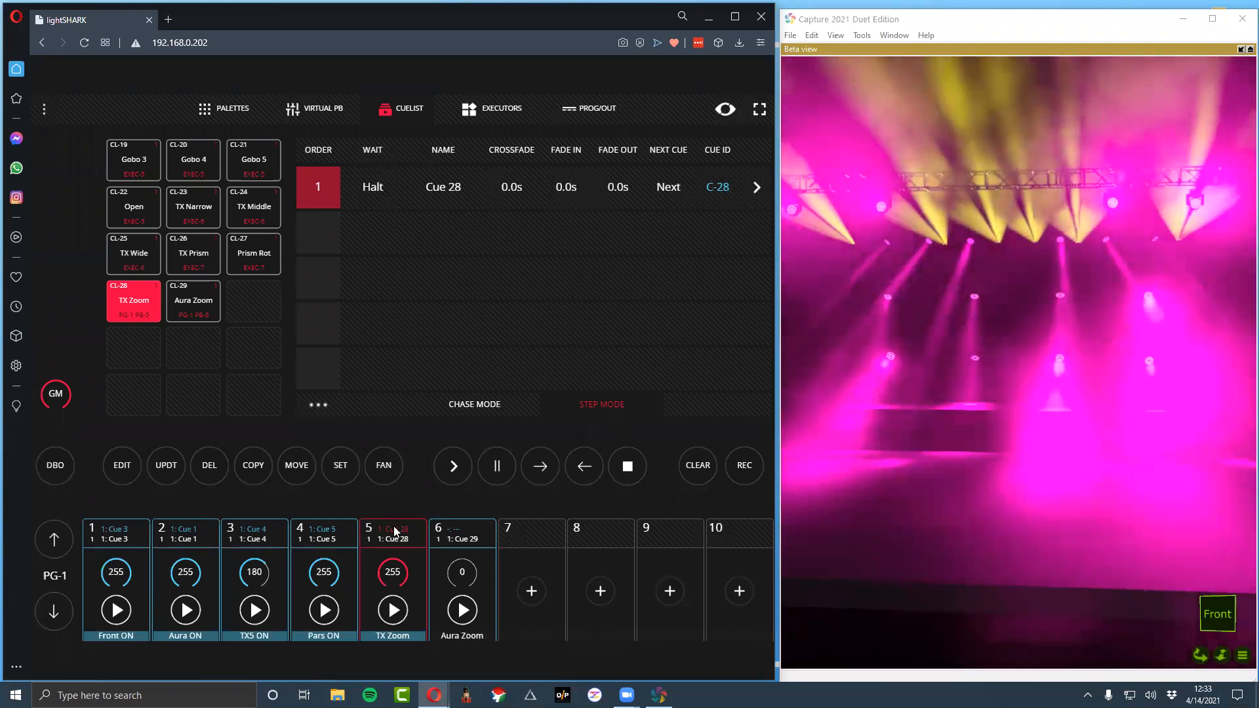
Set the TX Zoom playback's fader to control both HTP and LTP channels
click(396, 572)
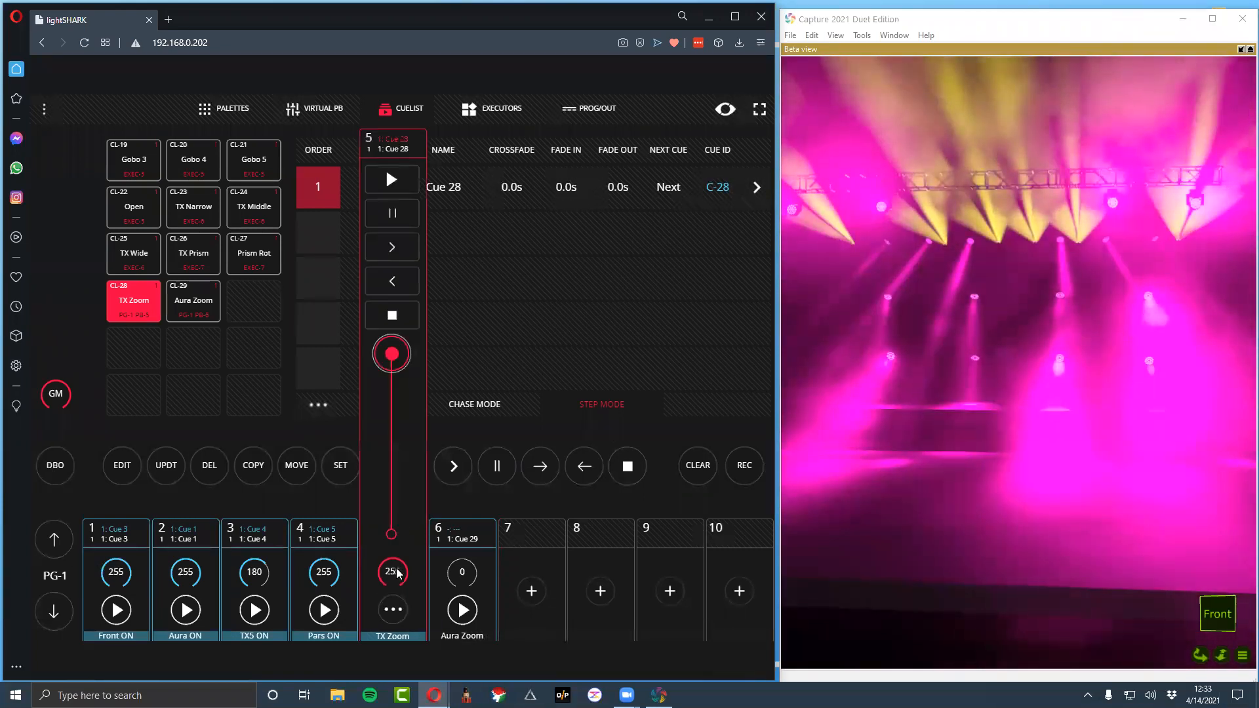
click(393, 610)
click(386, 466)
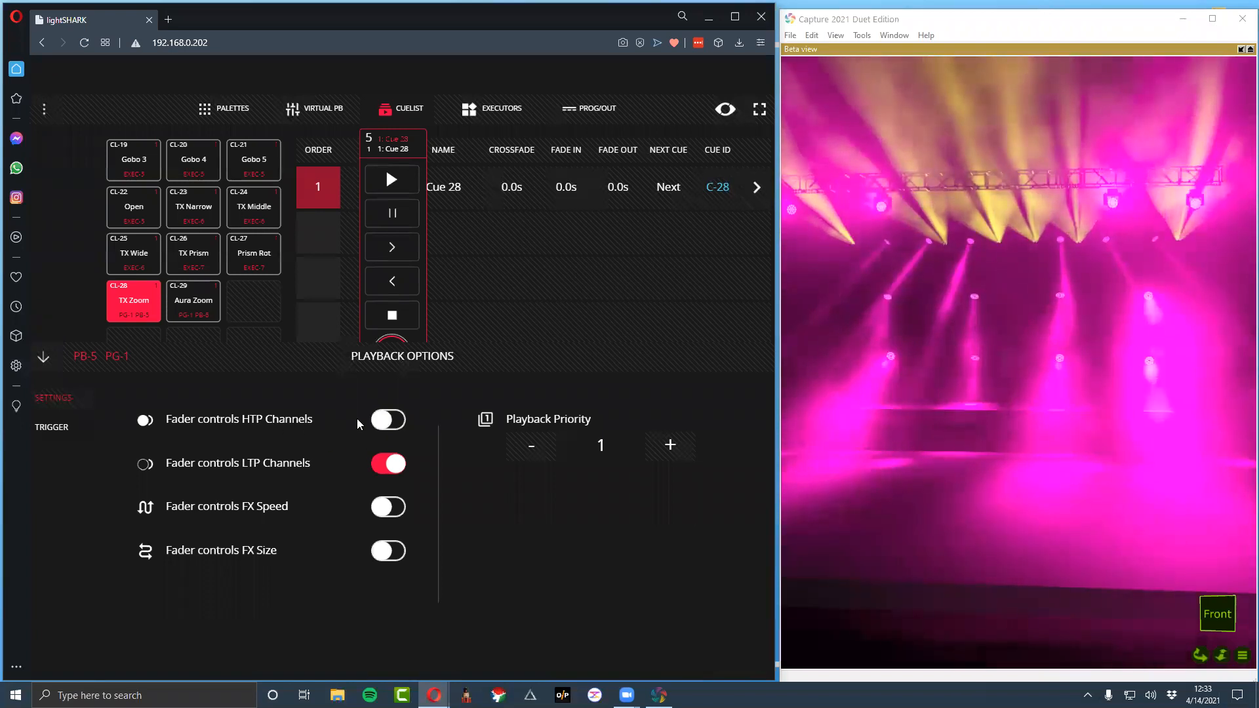
click(387, 421)
click(397, 425)
click(397, 425)
click(397, 425)
click(397, 425)
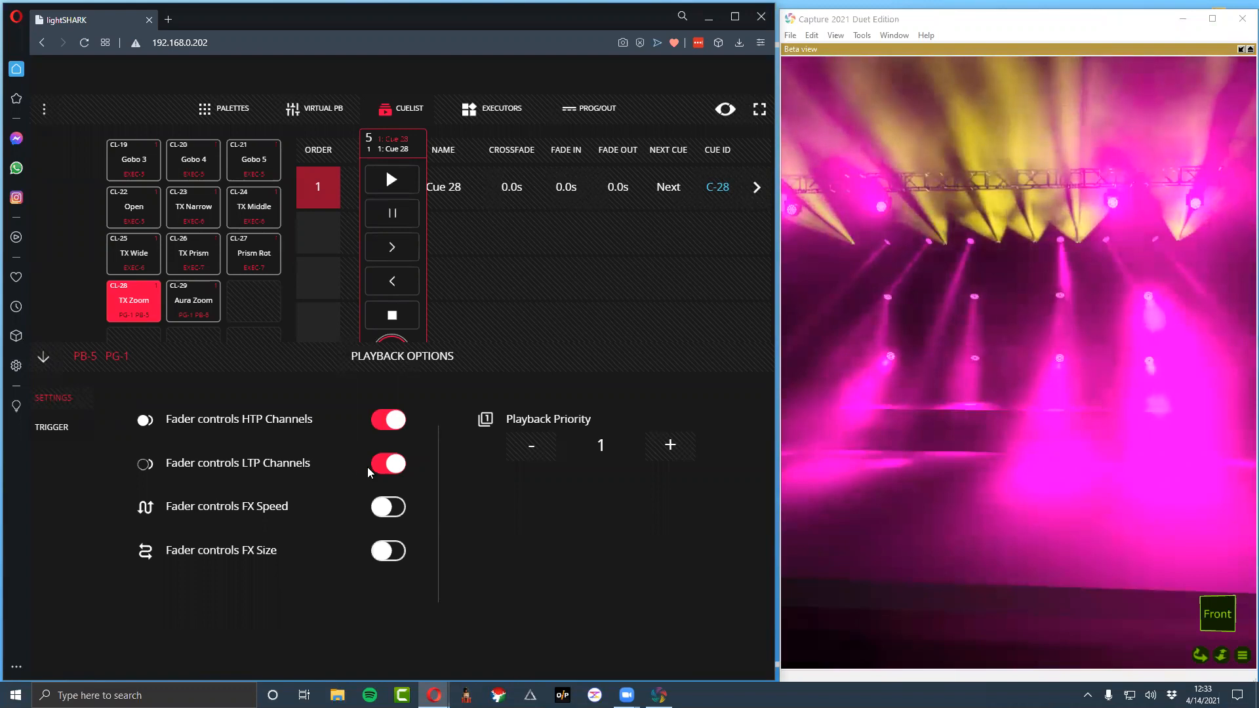
click(45, 356)
Open the Aura Zoom playback's fader control options and raise its fader to 255
click(463, 585)
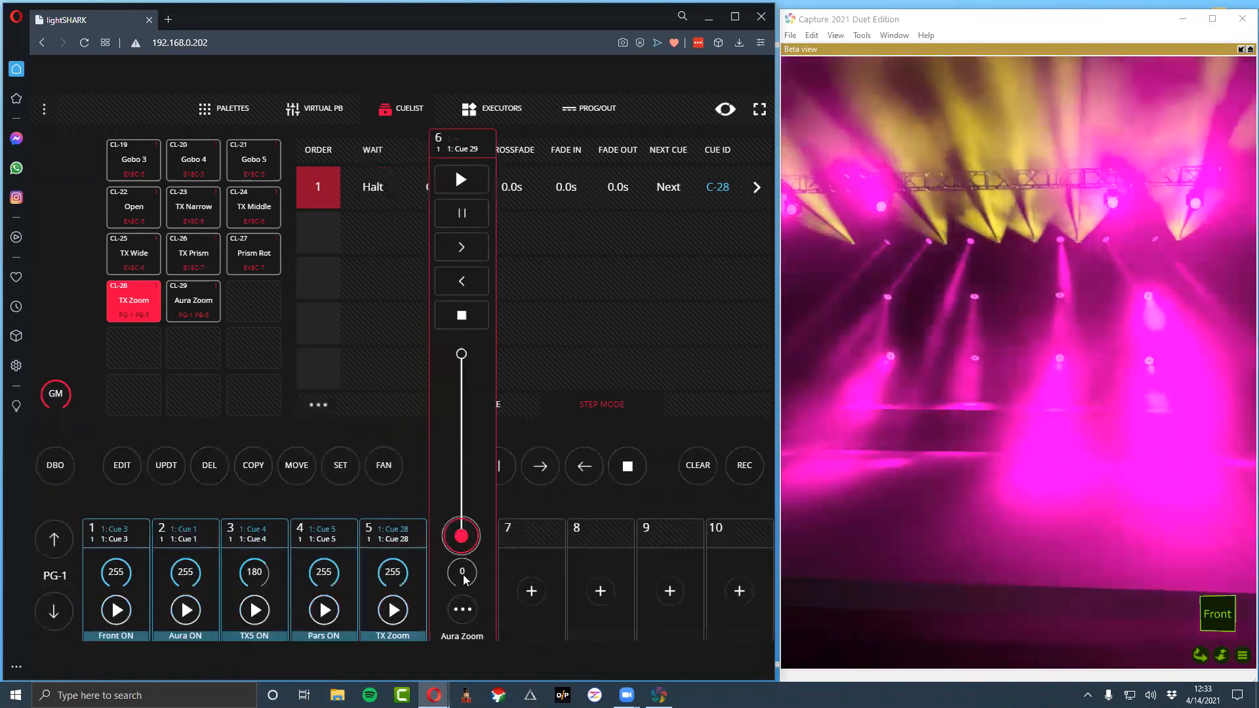
click(463, 609)
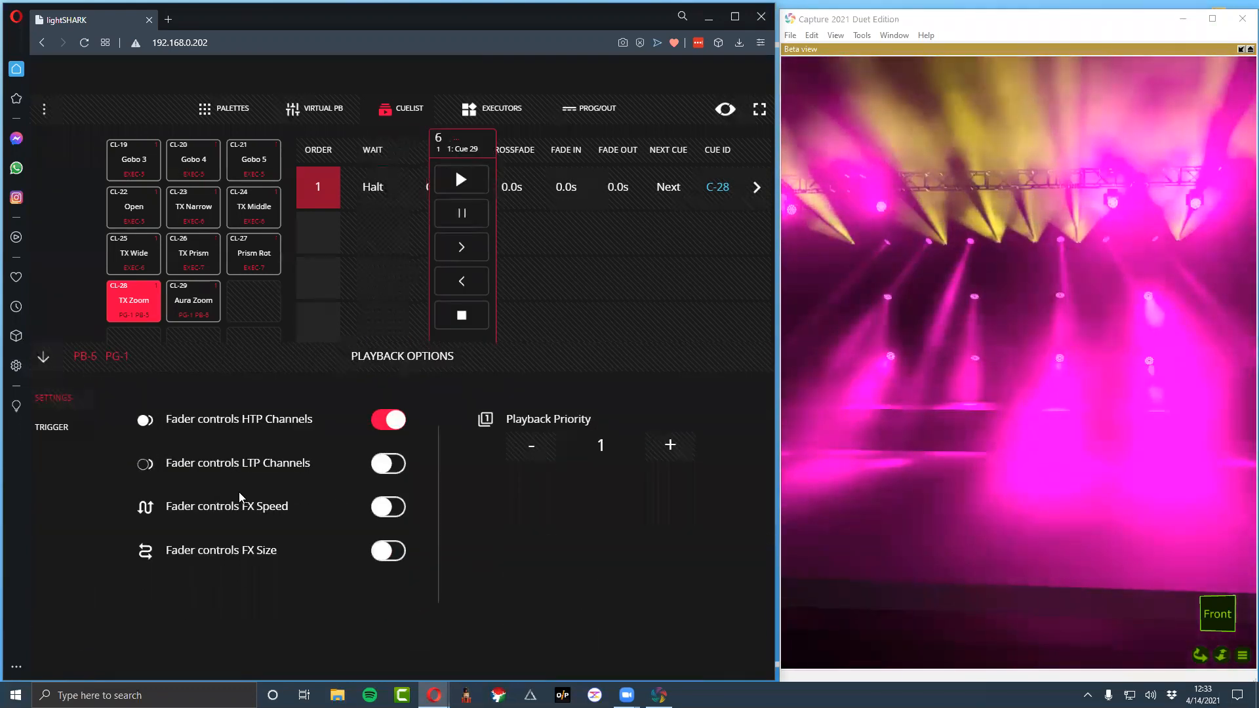
click(43, 357)
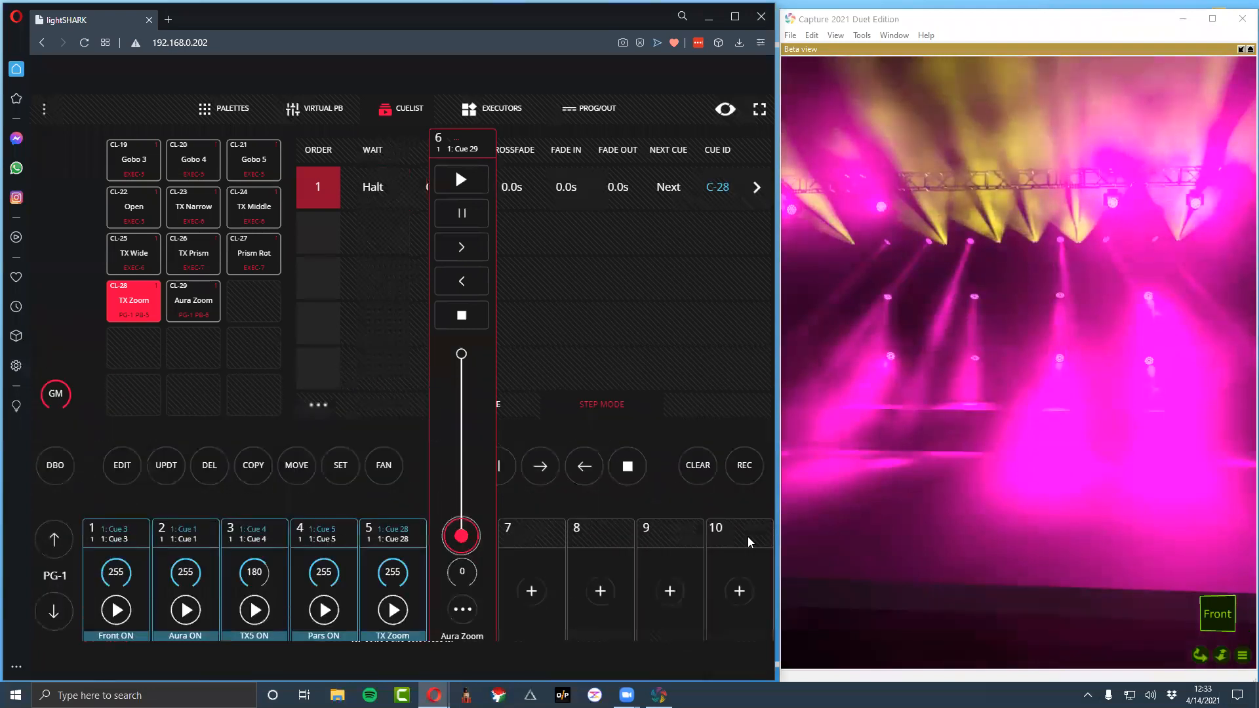
mouse_move(462, 522)
mouse_down()
mouse_move(453, 393)
mouse_move(462, 547)
mouse_up()
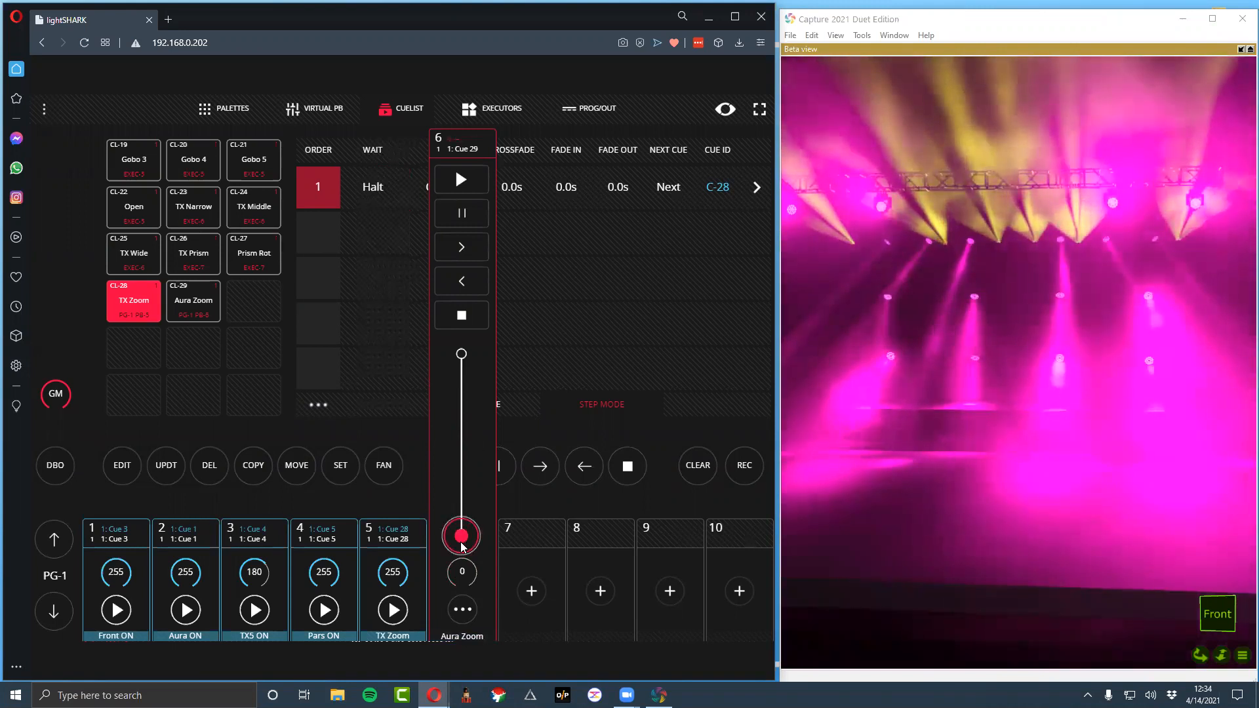
mouse_move(461, 536)
mouse_down()
mouse_move(441, 316)
mouse_move(459, 530)
mouse_move(461, 352)
mouse_move(462, 524)
mouse_up()
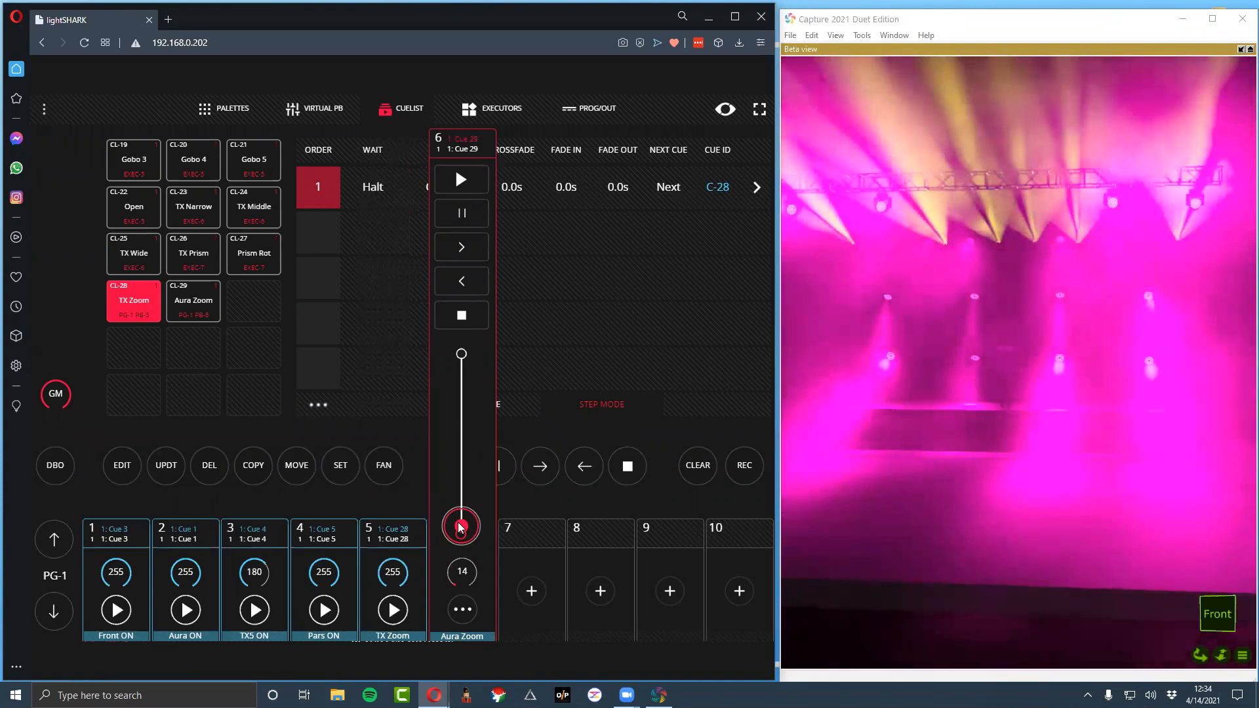
drag(461, 526, 492, 217)
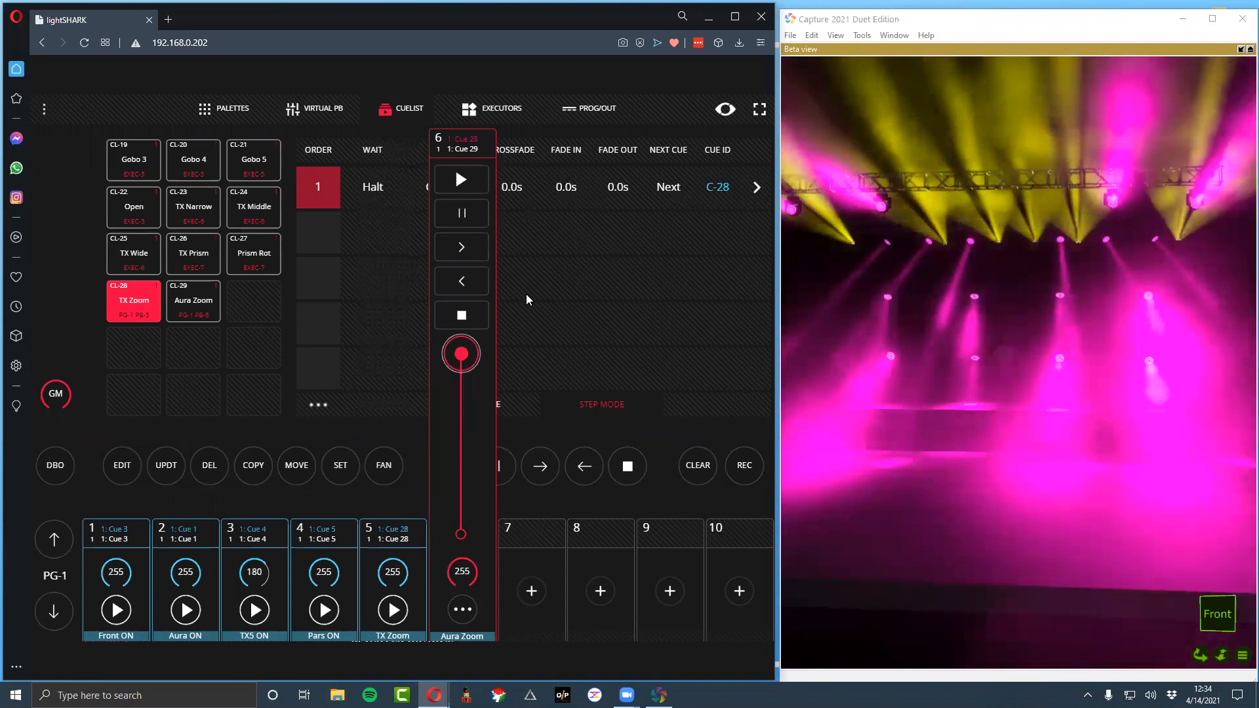
mouse_move(486, 351)
mouse_down()
mouse_move(462, 421)
mouse_move(465, 341)
mouse_up()
Test the TX Zoom playback fader, leaving it at 255, and check the Aura Zoom playback
click(404, 553)
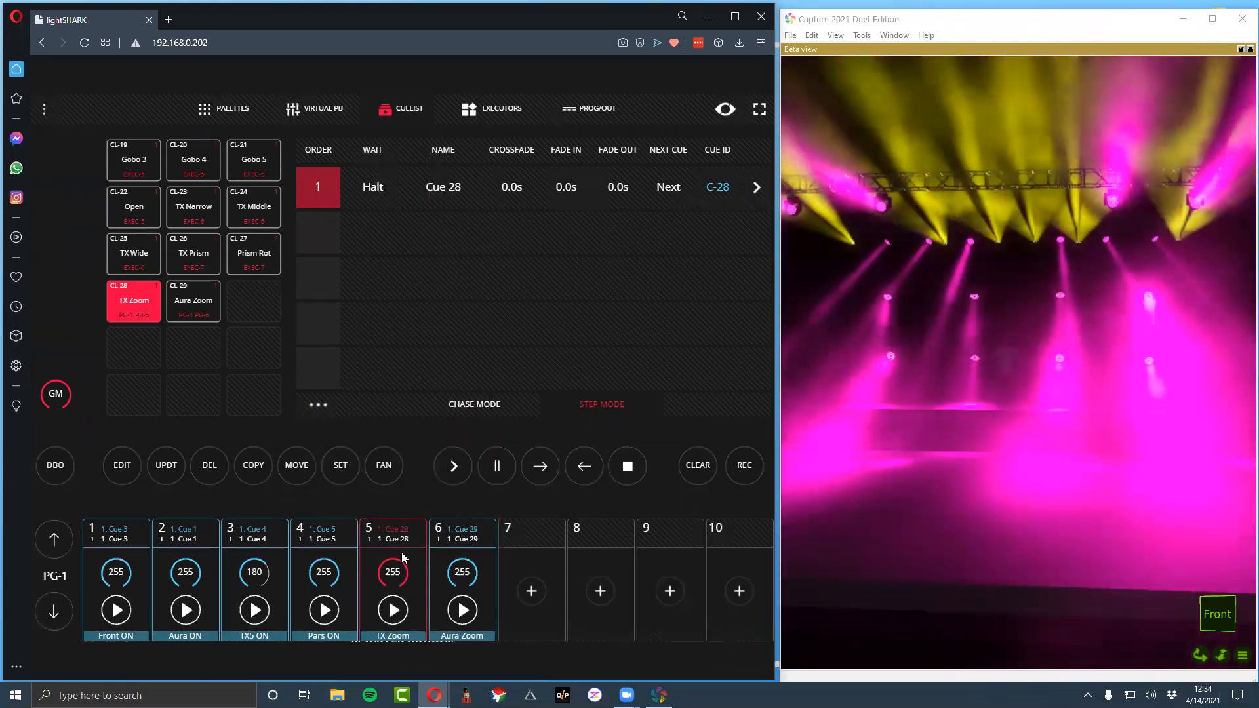
click(398, 575)
mouse_move(386, 354)
mouse_down()
mouse_move(391, 526)
mouse_move(392, 354)
mouse_up()
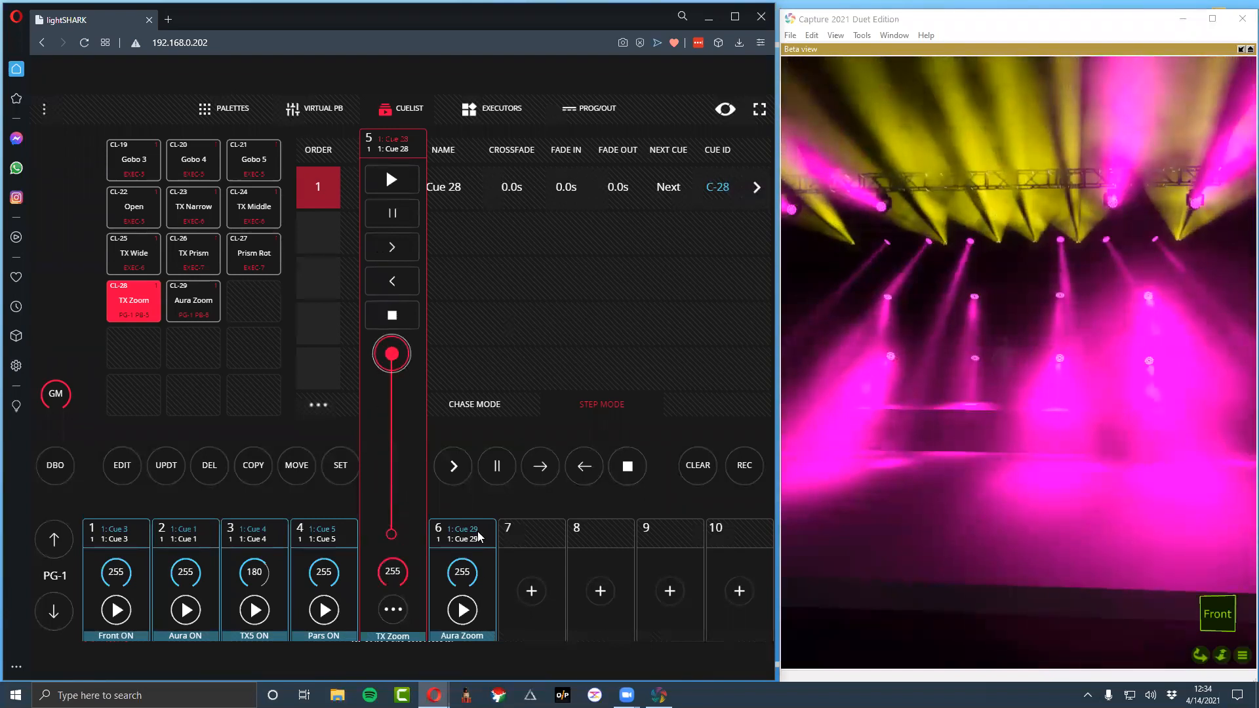
click(475, 565)
click(412, 546)
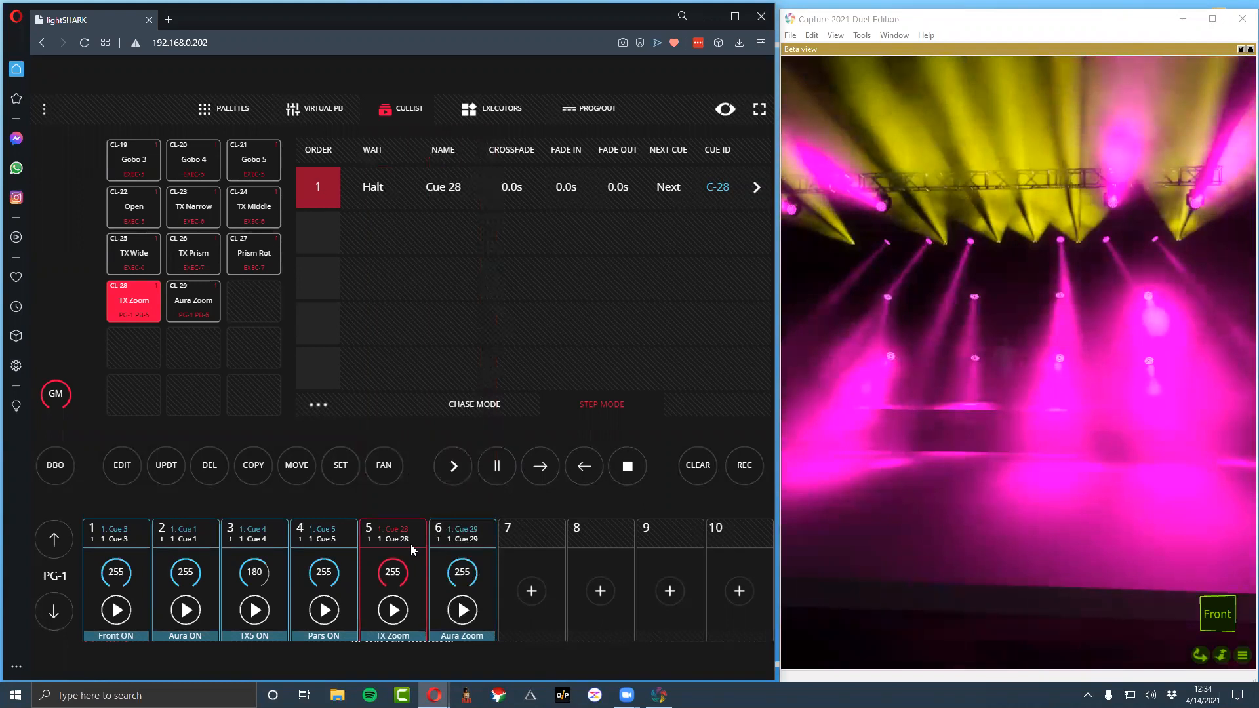
Try different gobo wheel and gobo rotation values on the TX_4 group, and clear the programmer
click(518, 545)
click(226, 108)
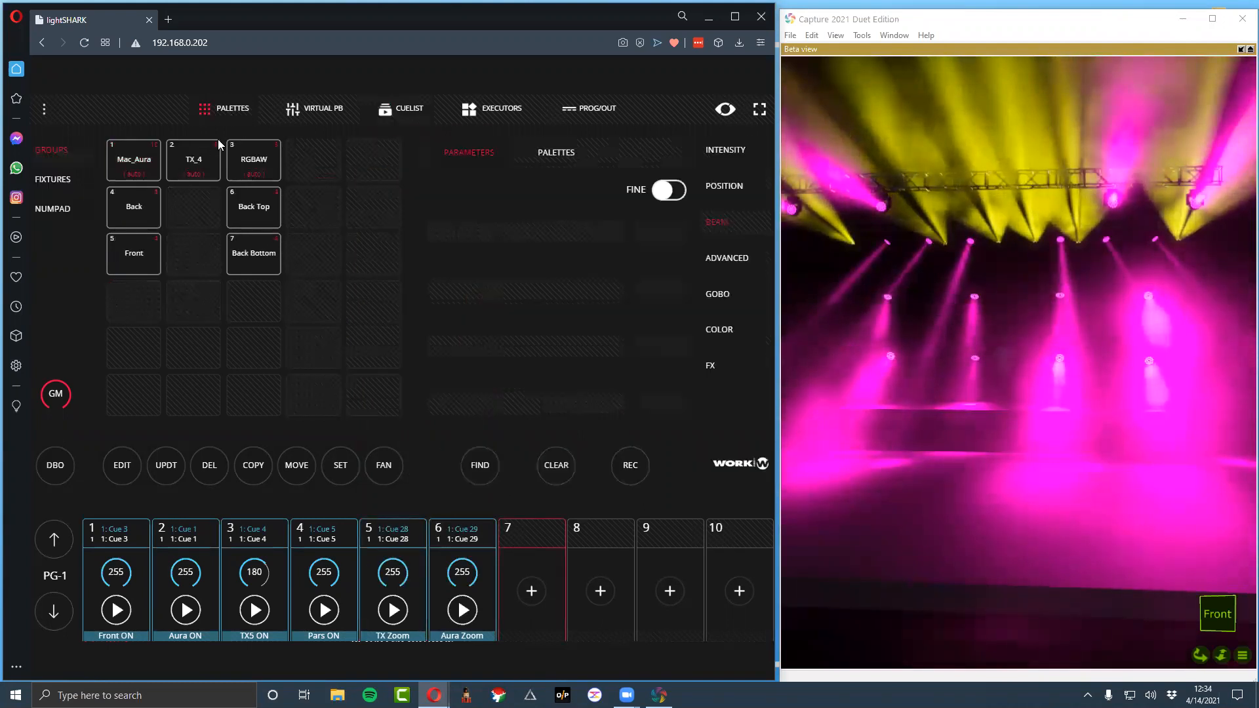
click(208, 152)
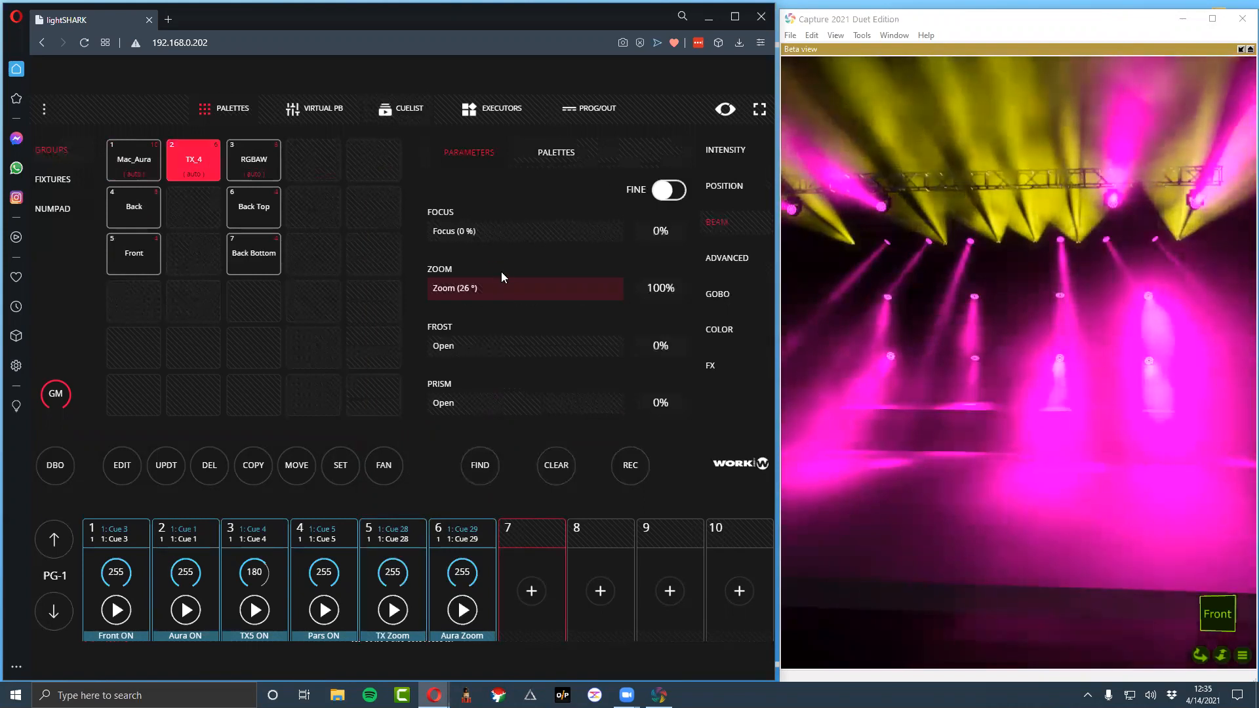
click(717, 295)
drag(523, 349, 471, 351)
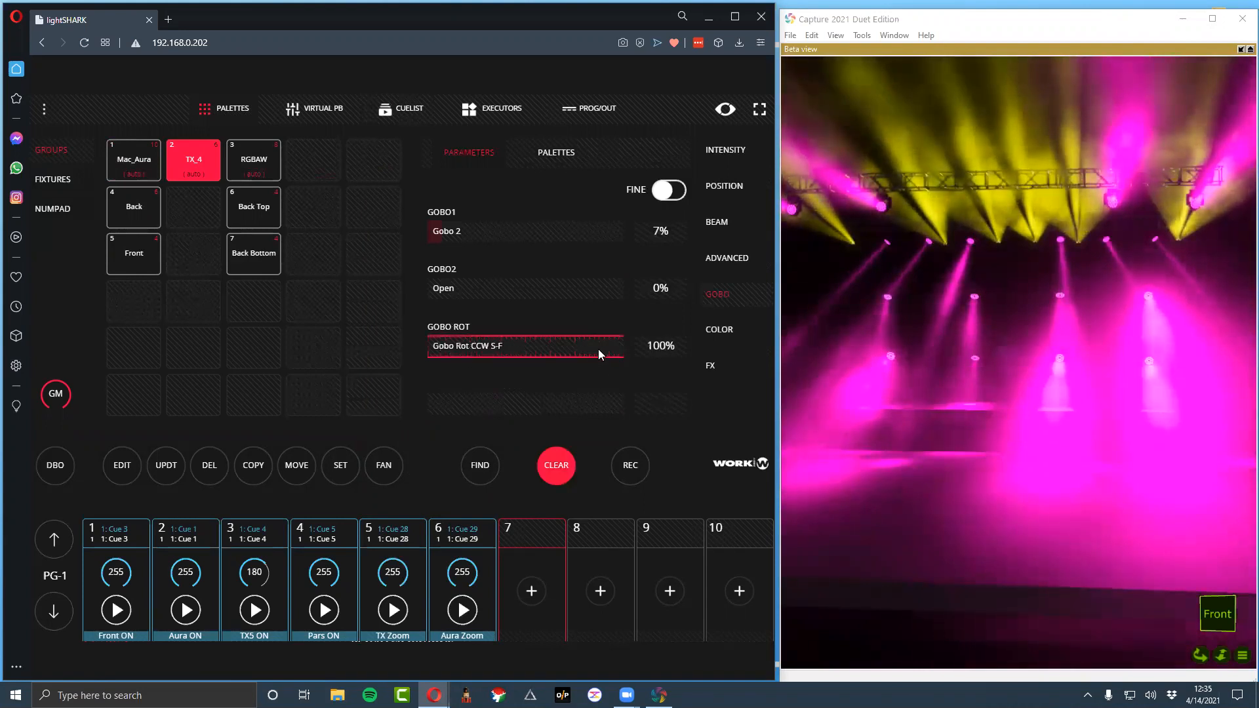
drag(439, 233, 78, 229)
mouse_move(492, 296)
mouse_down()
mouse_move(547, 297)
mouse_move(466, 298)
mouse_move(488, 299)
mouse_up()
drag(558, 358, 389, 356)
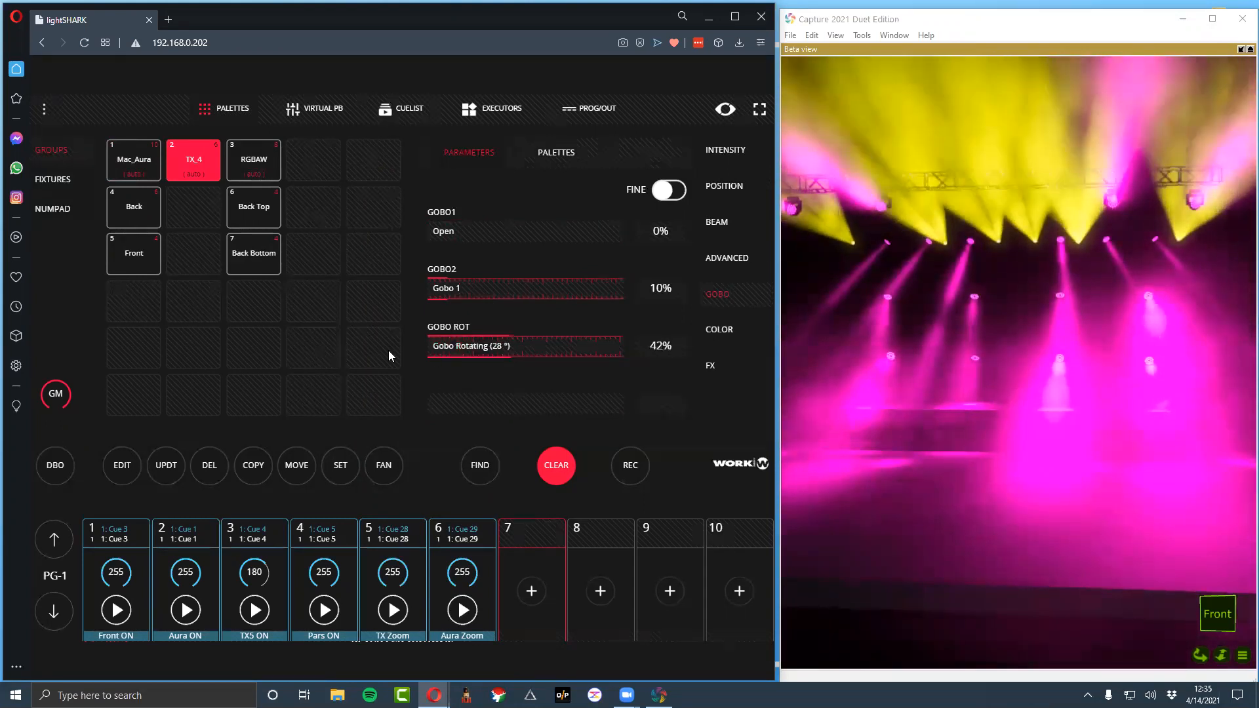
drag(493, 355, 668, 427)
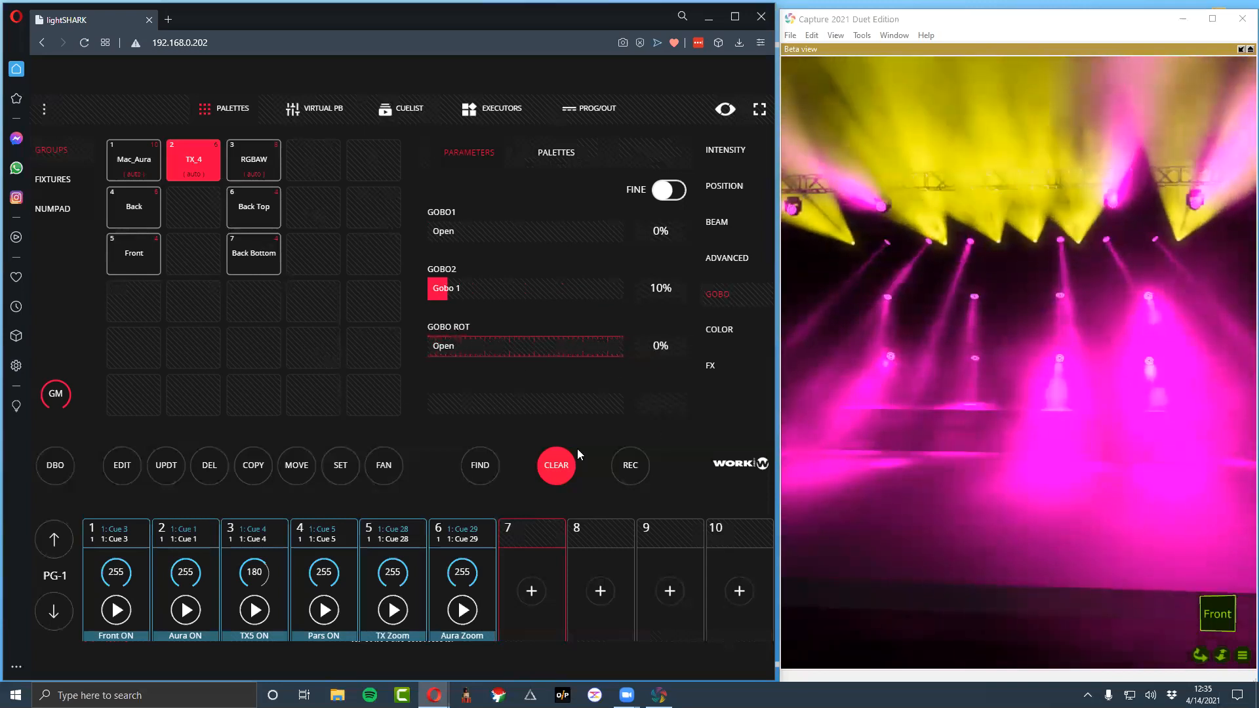
click(569, 465)
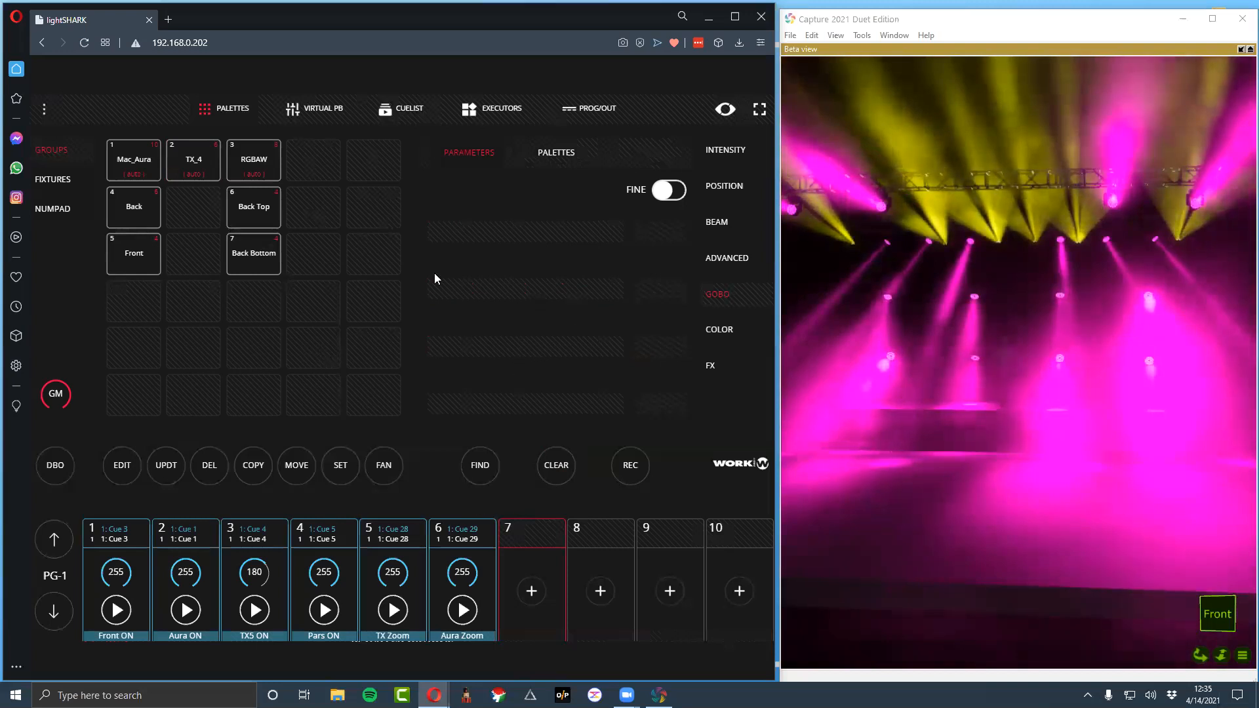
Test the Pars ON playback fader down and back up, leaving it at 255
scroll(394, 320, down, 1)
scroll(382, 317, up, 1)
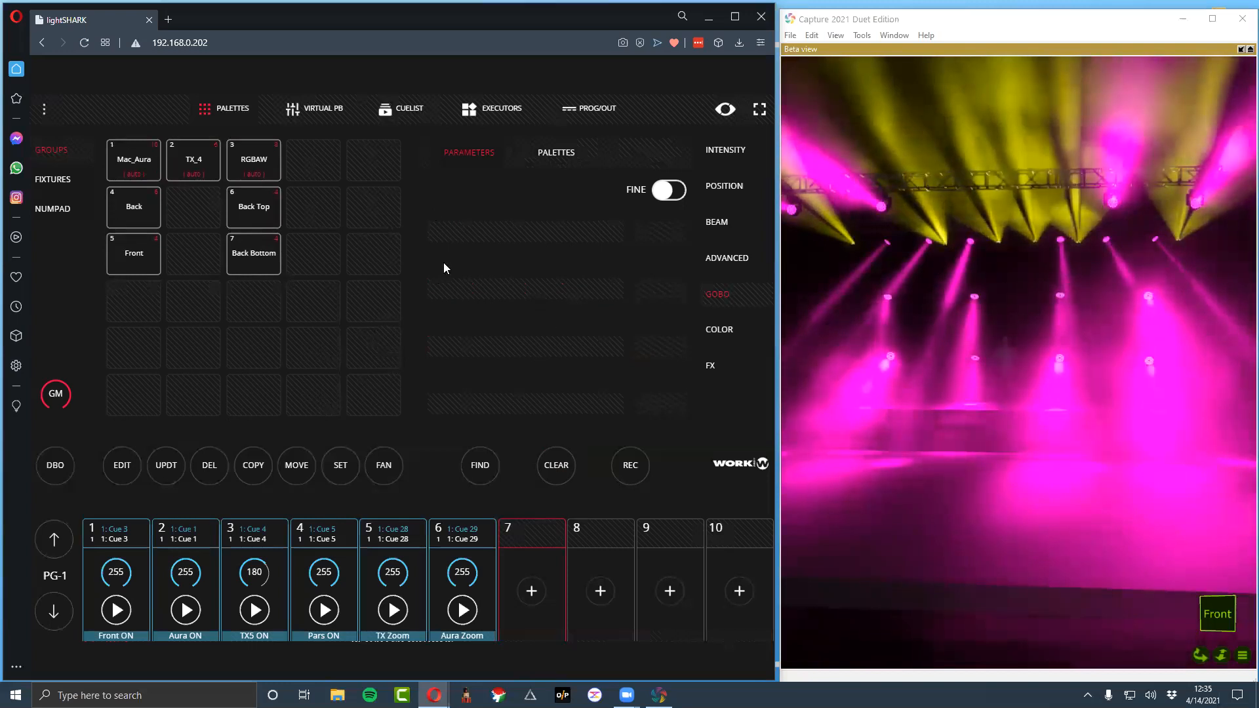
click(318, 575)
click(318, 575)
click(318, 574)
drag(323, 358, 326, 551)
drag(323, 487, 325, 303)
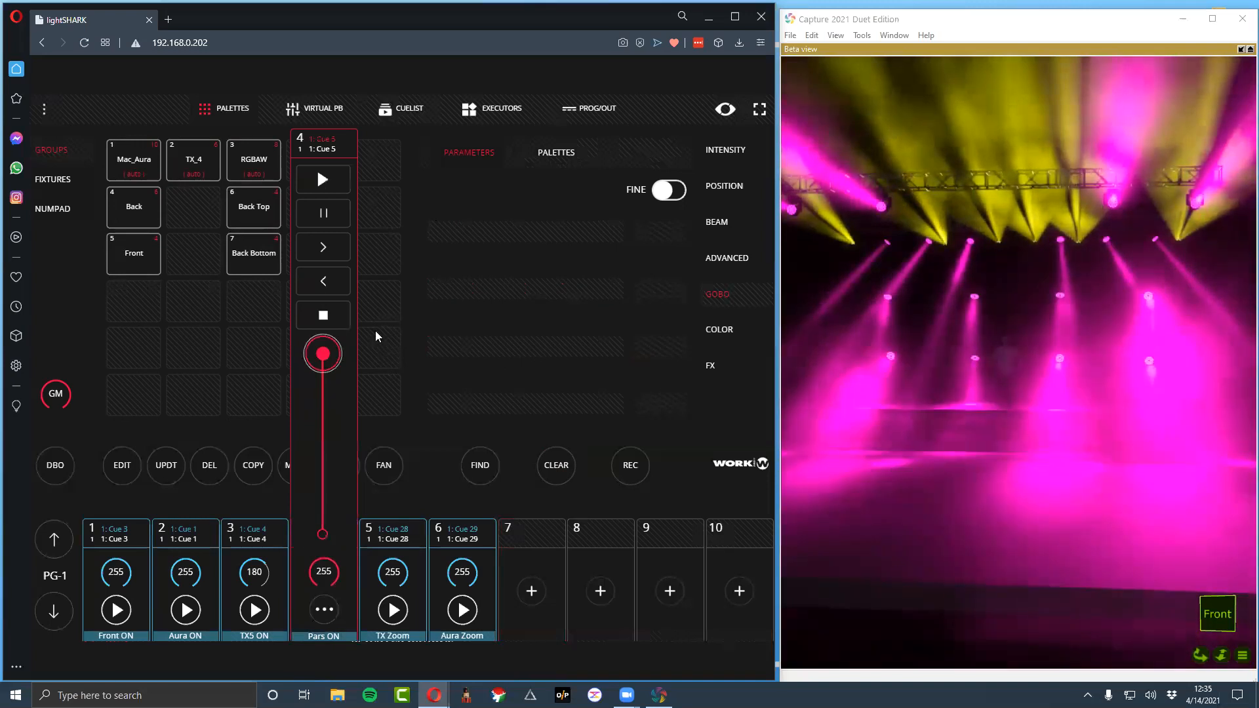
click(392, 535)
click(314, 530)
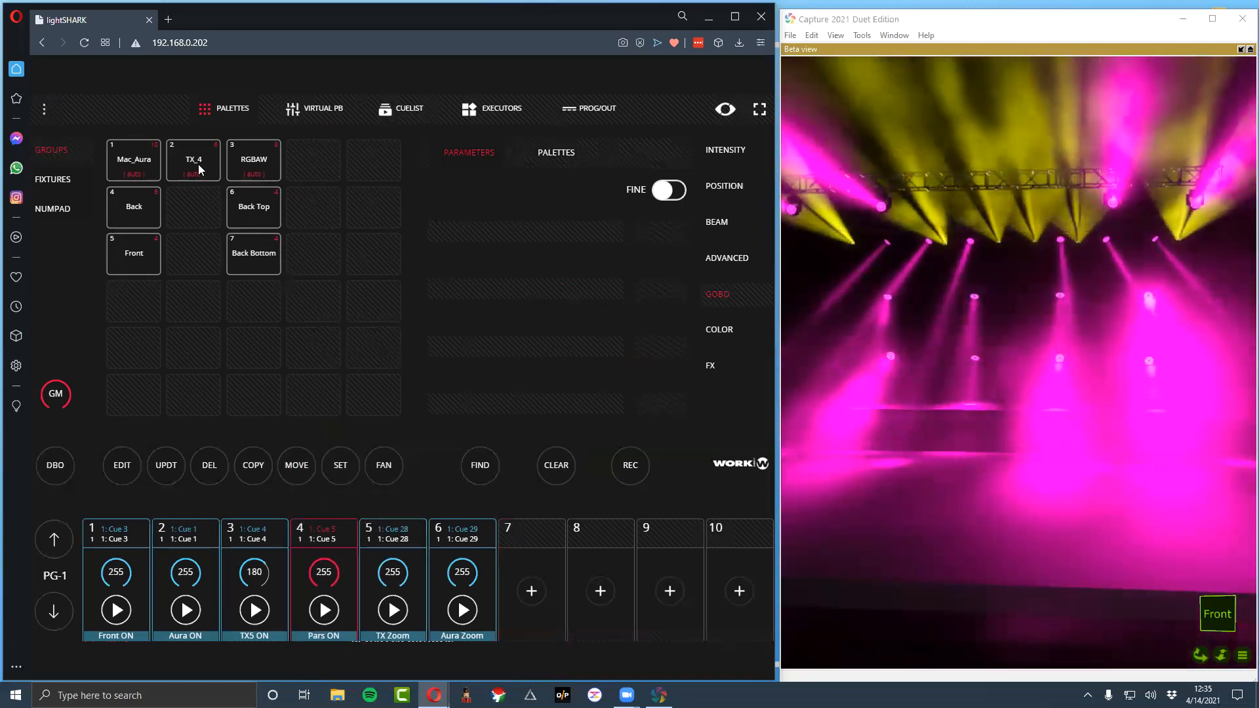
Light up the RGBAW group with Find and apply a triangle-wave intensity effect with FX size 255
click(255, 168)
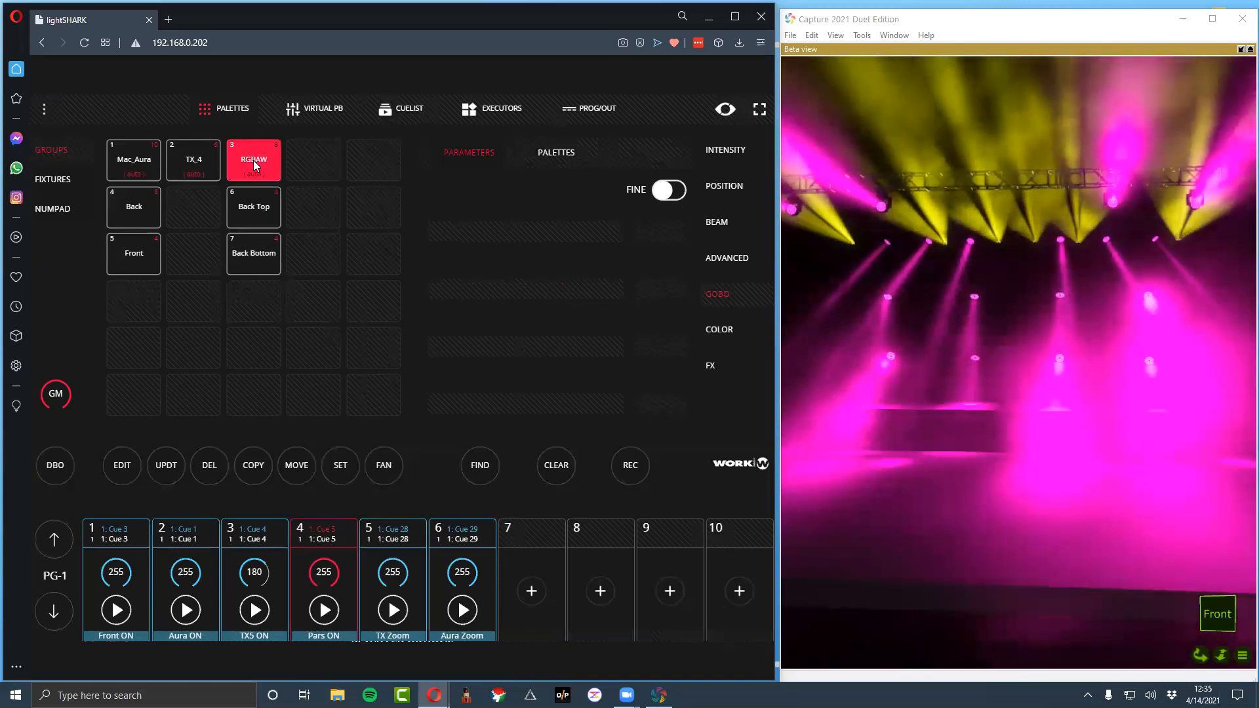
click(486, 460)
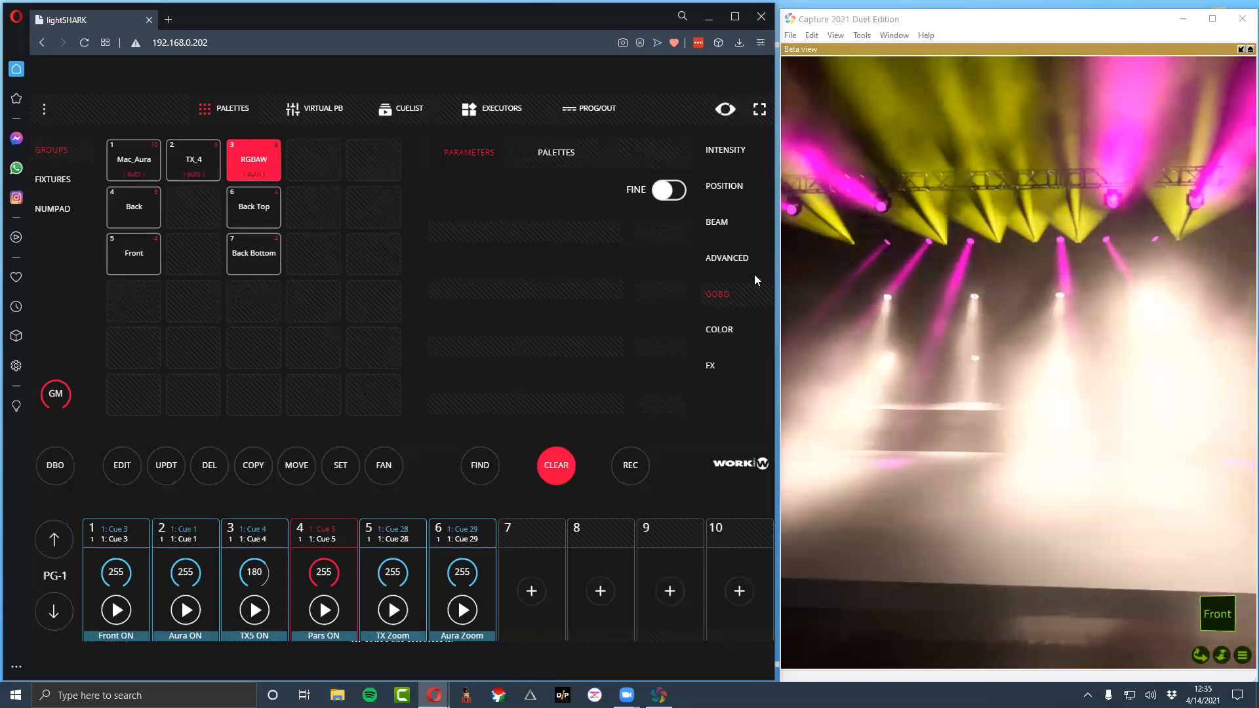
click(721, 362)
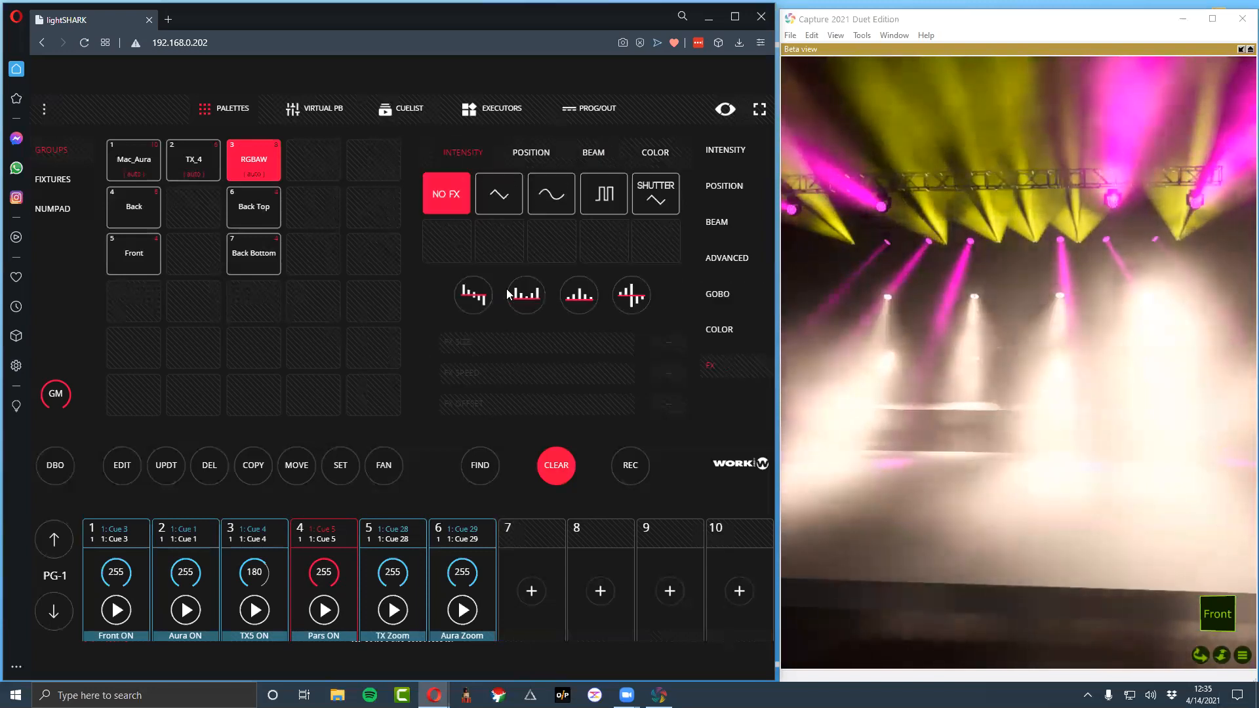
click(516, 211)
drag(542, 343, 649, 346)
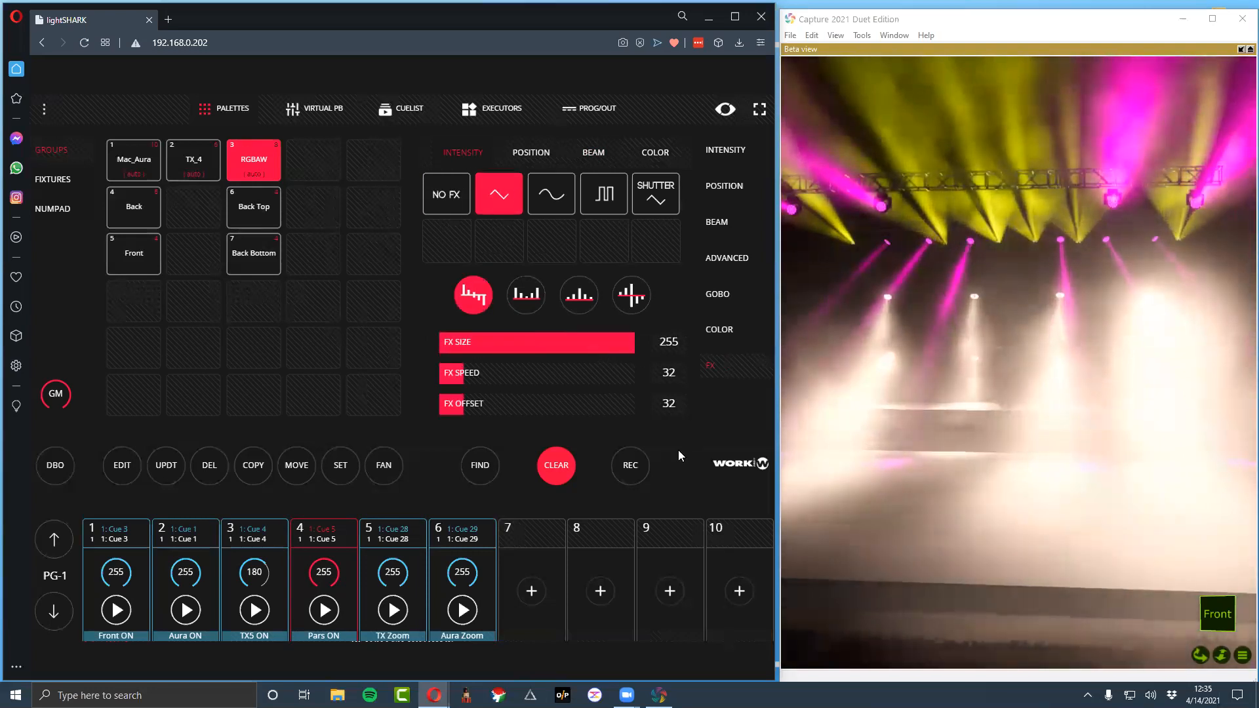
Set the RGBAW group's virtual dimmer to 65%
click(725, 149)
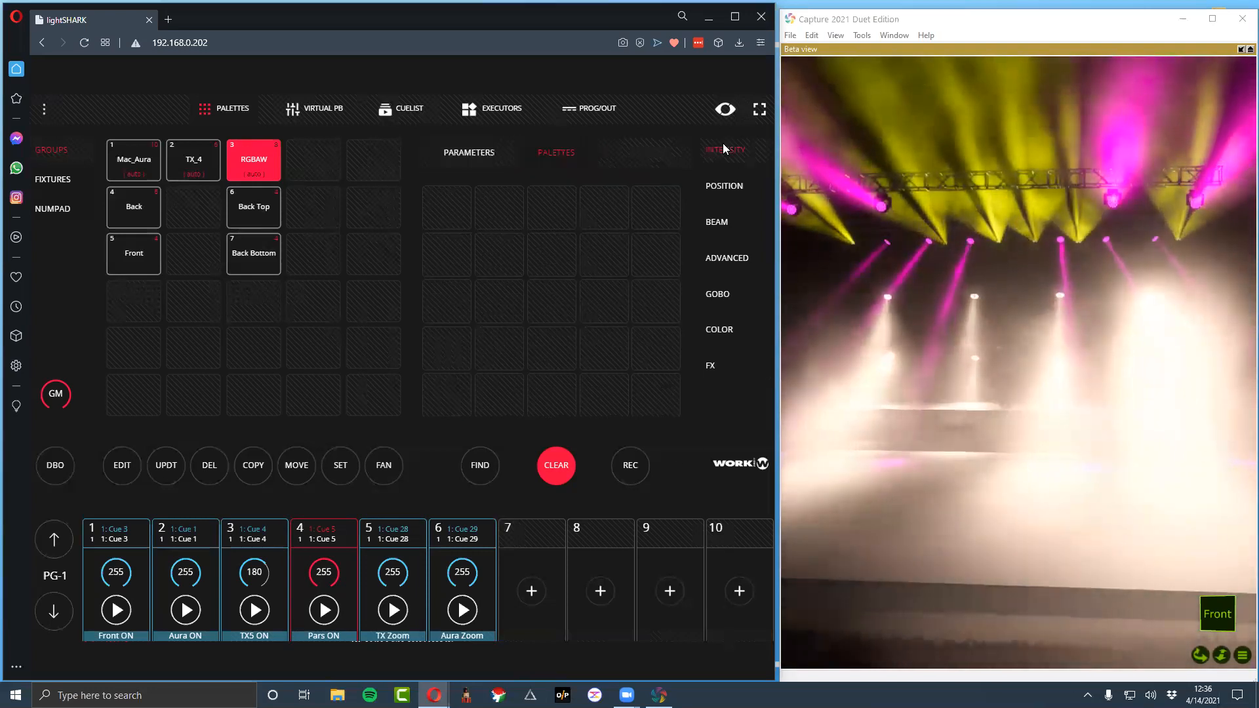
click(488, 154)
drag(569, 231, 378, 239)
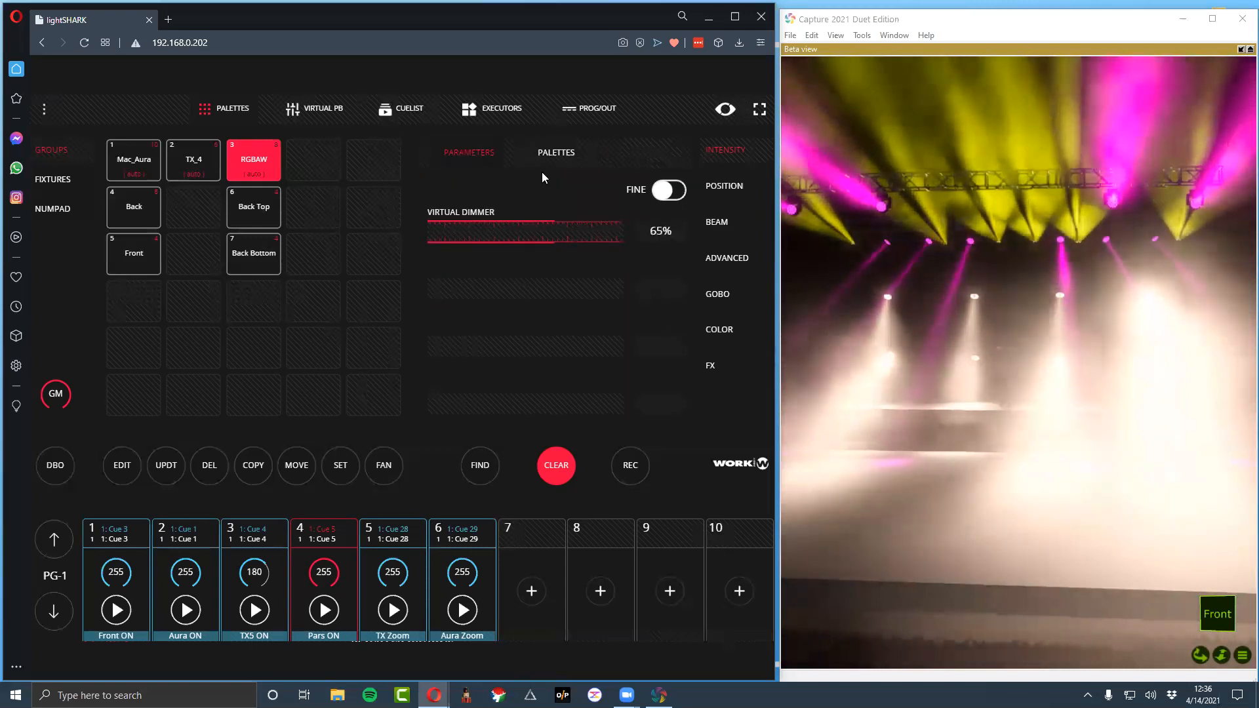
Change the RGBAW intensity effect to a square wave at FX speed 43, comparing the offset patterns and keeping the descending one
click(710, 367)
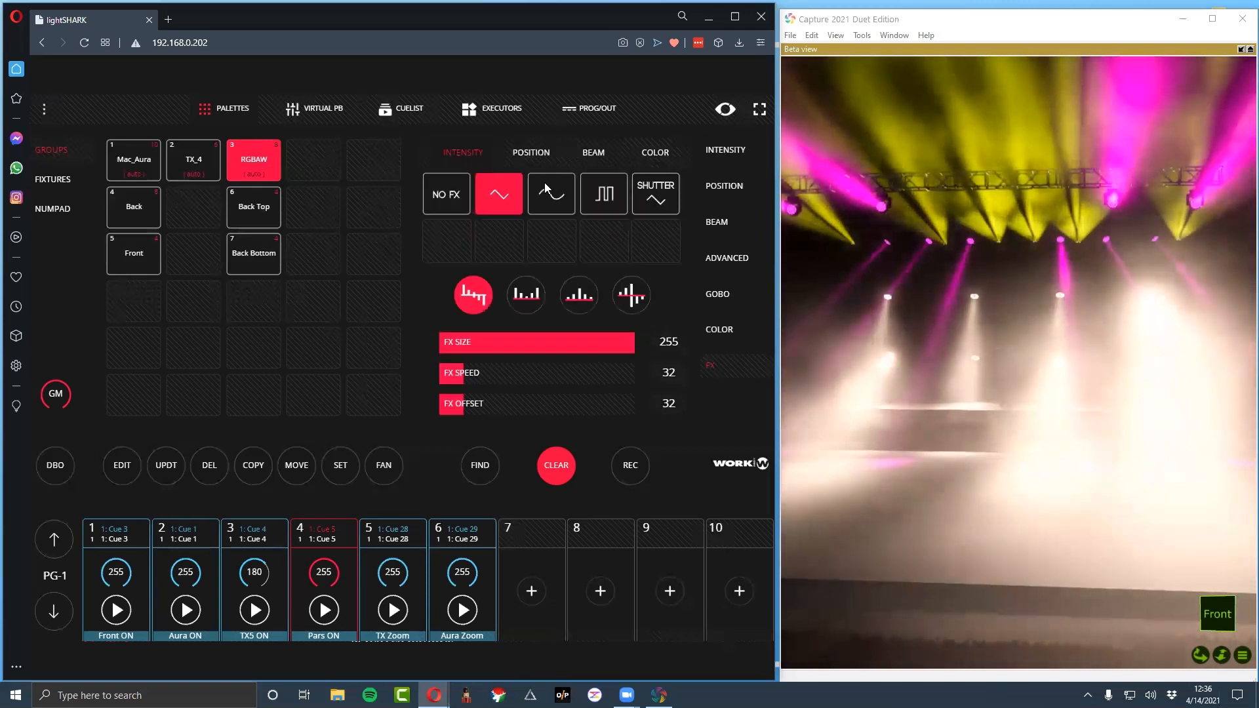
click(561, 199)
click(598, 200)
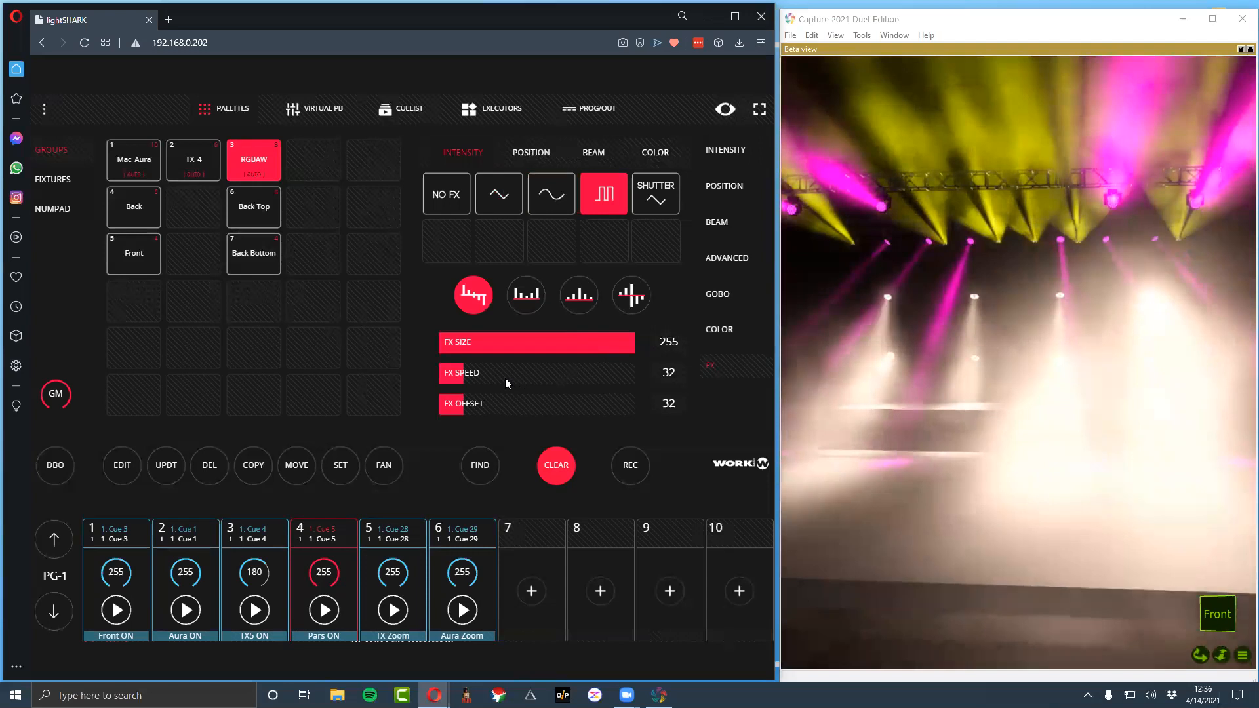
mouse_move(472, 379)
mouse_down()
mouse_move(502, 382)
mouse_move(480, 388)
mouse_up()
click(526, 296)
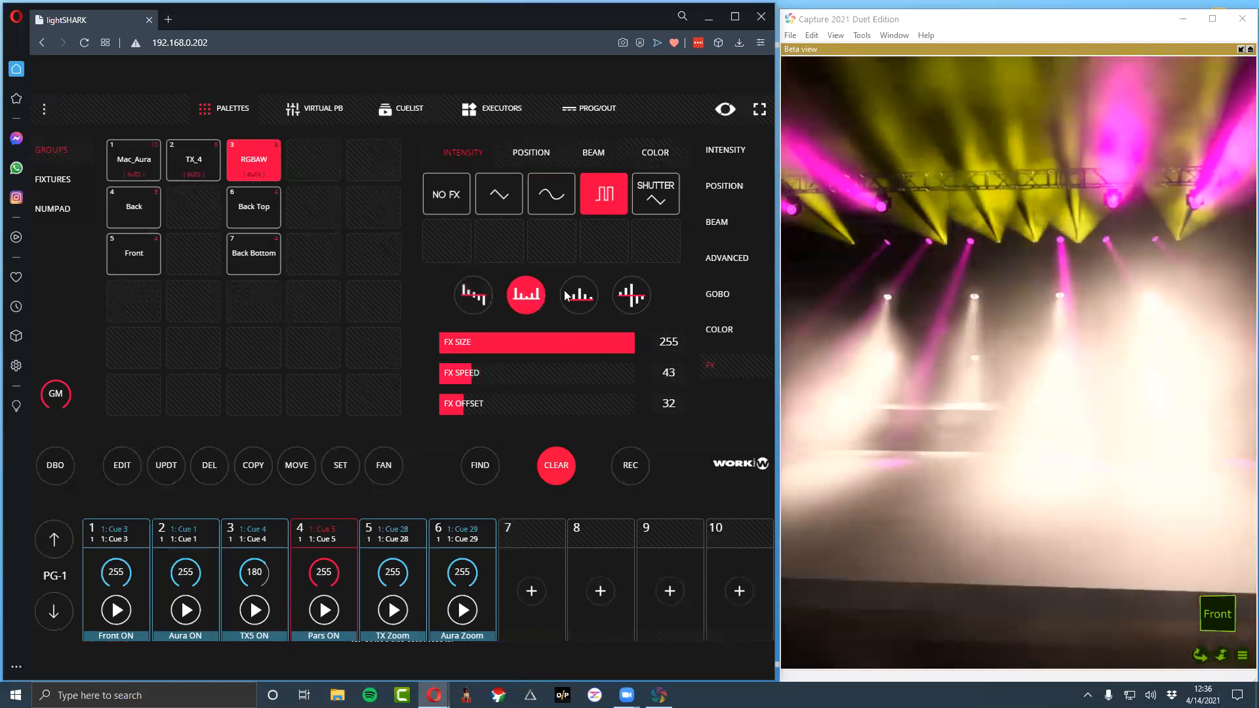
click(577, 296)
click(630, 296)
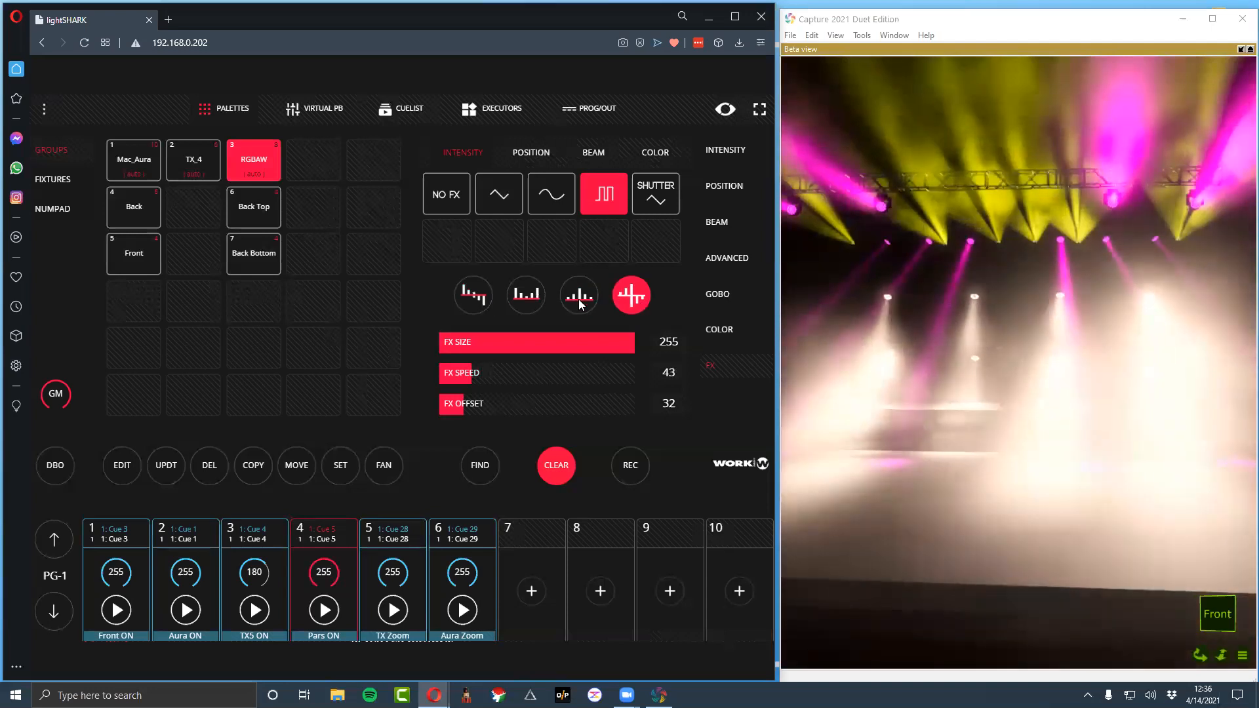
click(489, 306)
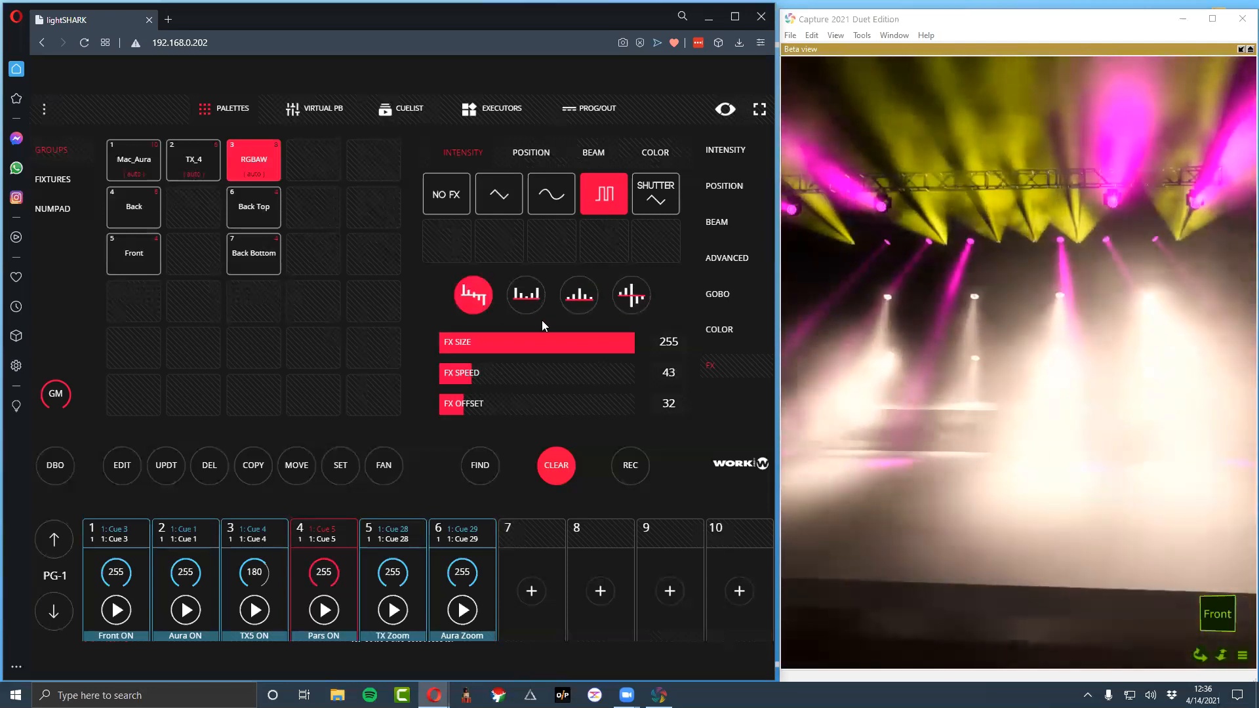
Record the RGBAW intensity effect to playback 7 and clear the programmer
click(630, 465)
click(534, 526)
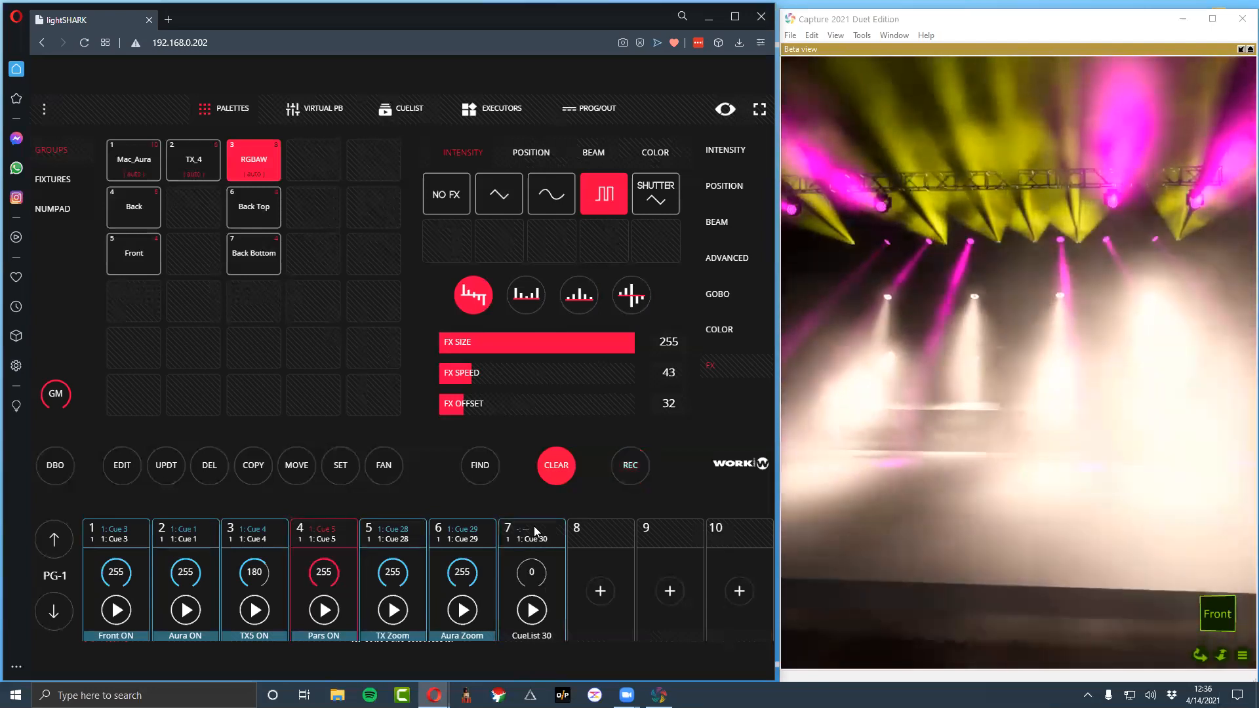
click(567, 468)
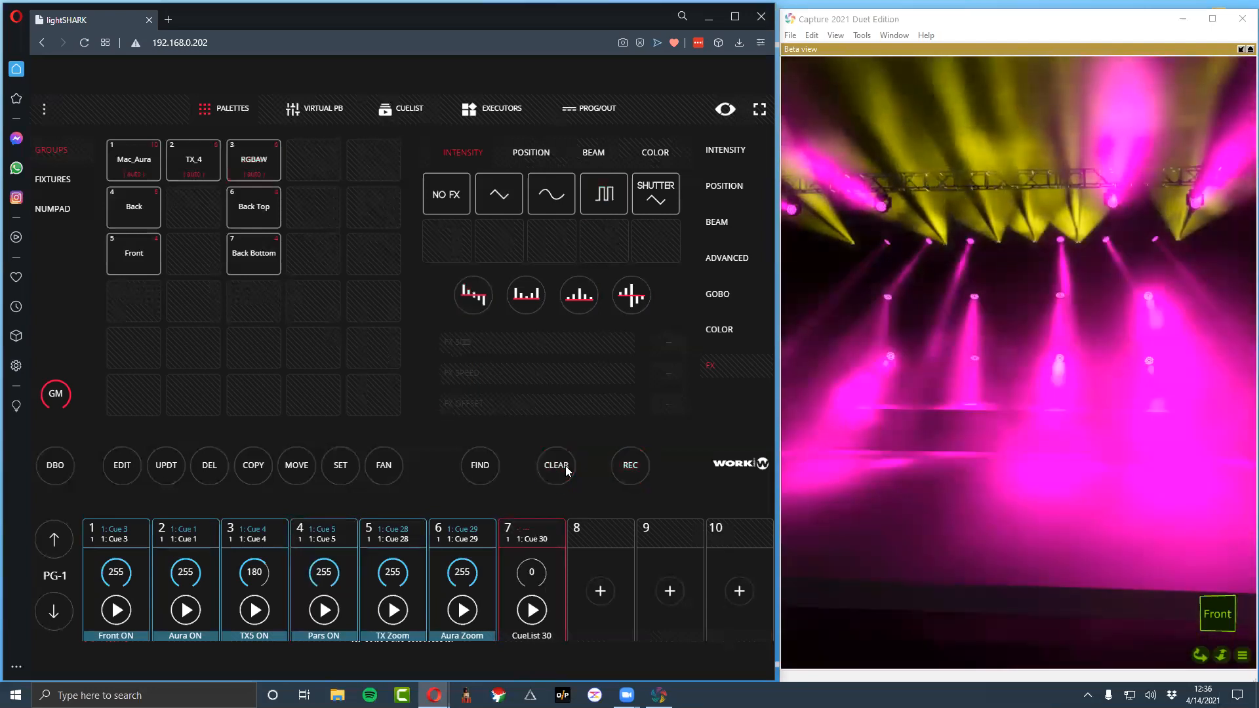
Apply a circle position effect to the Back group with FX size 86, speed 146, offset 183 and the centre-peak offset pattern
click(148, 164)
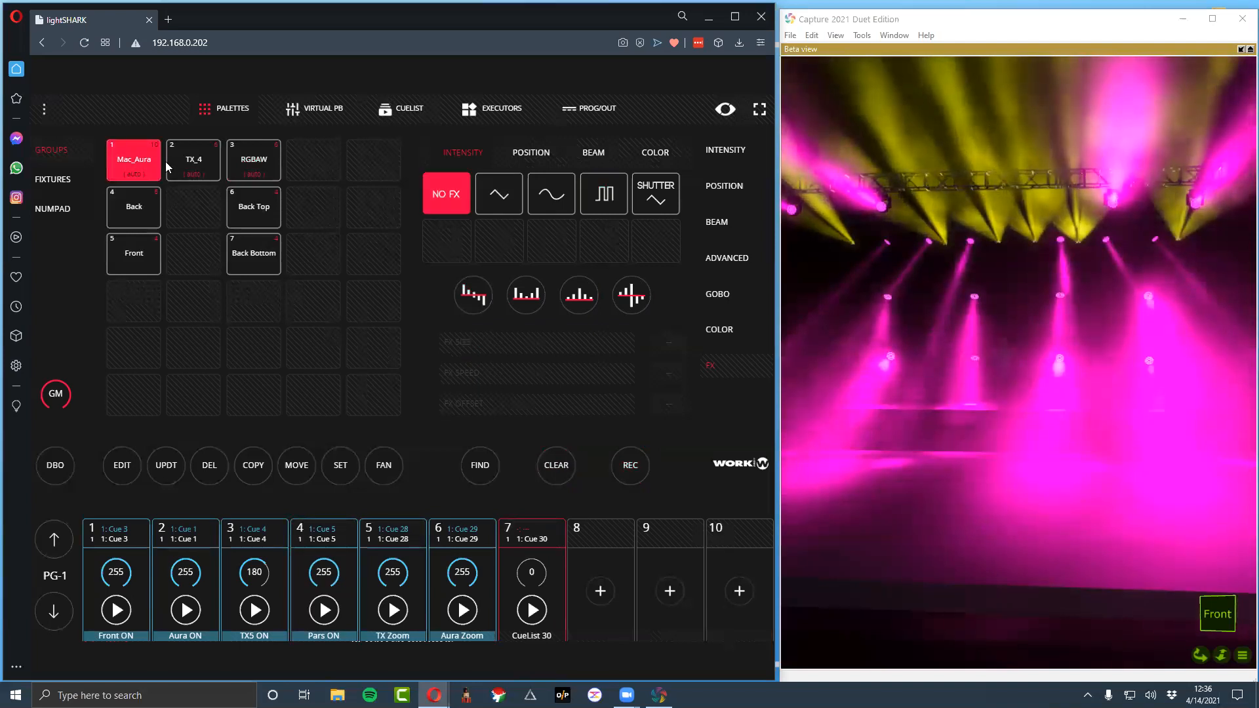
click(146, 168)
click(135, 207)
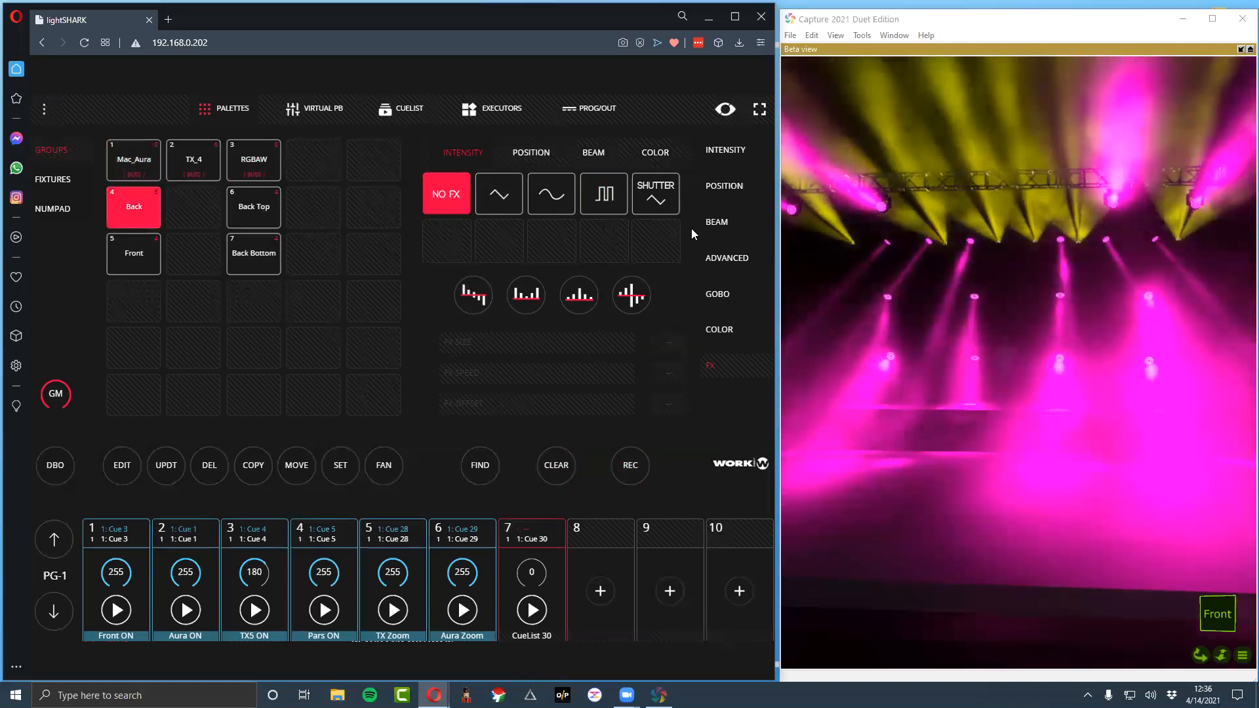
click(532, 154)
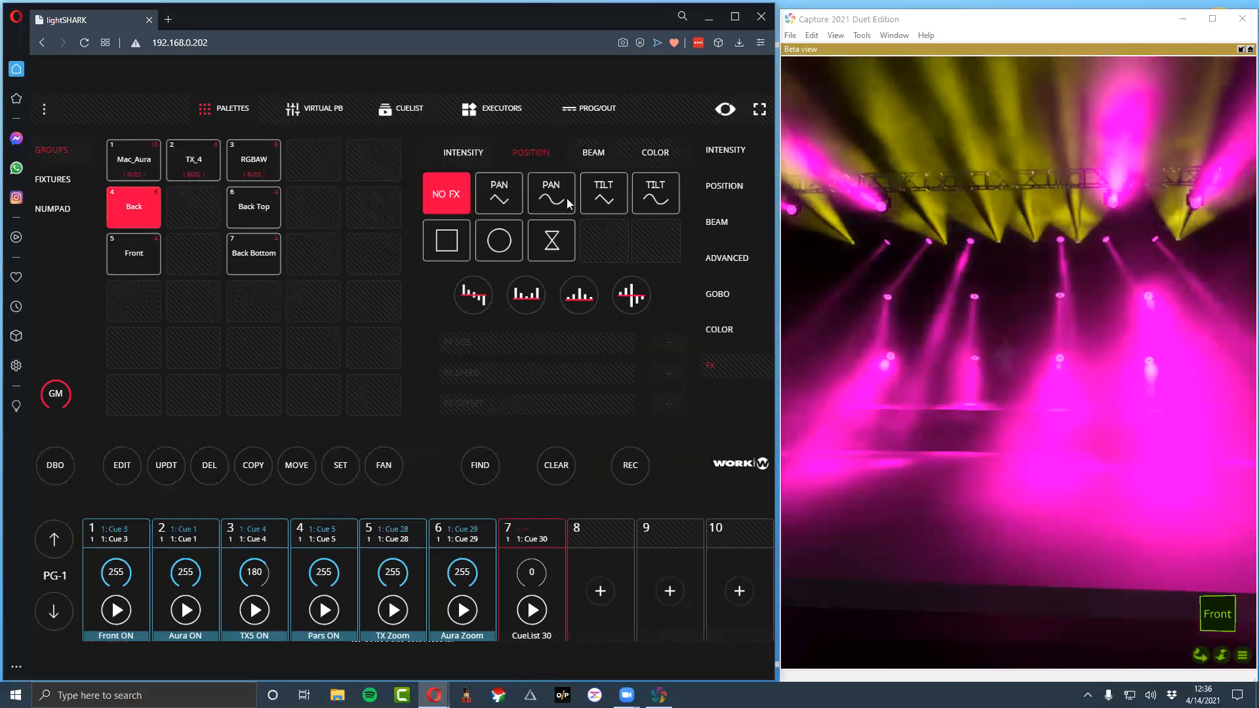
click(517, 239)
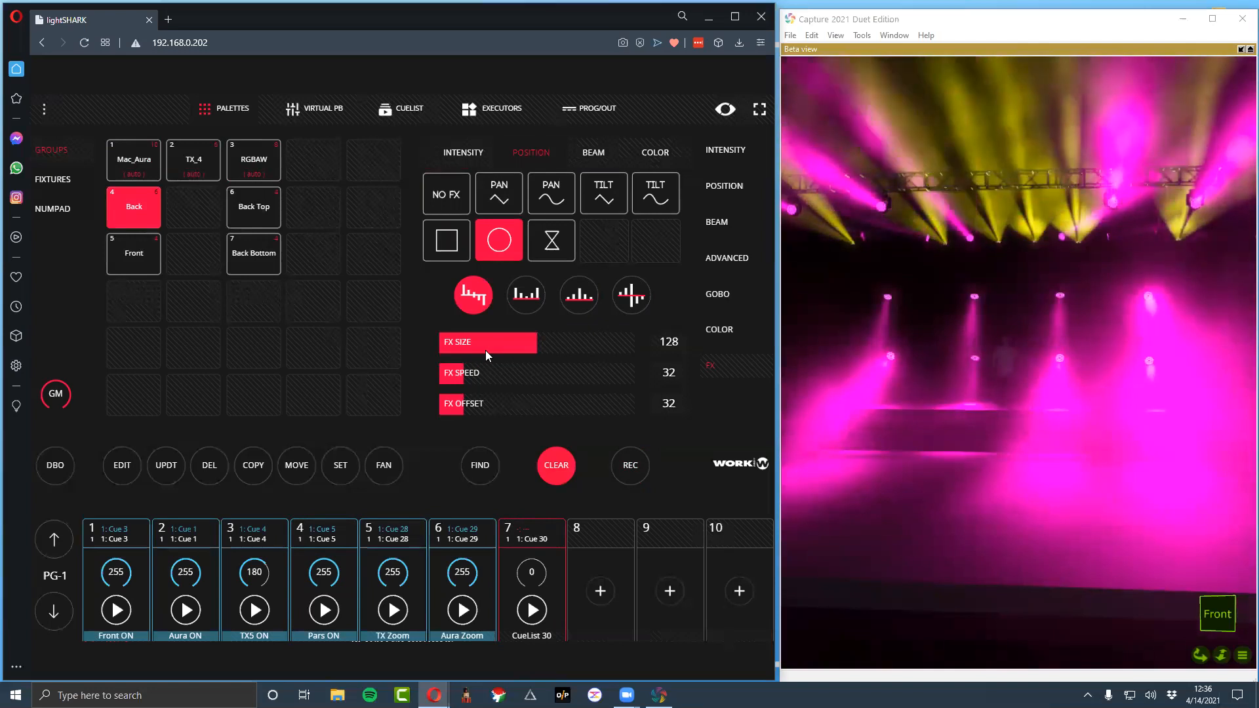
drag(516, 346, 592, 418)
drag(492, 372, 553, 375)
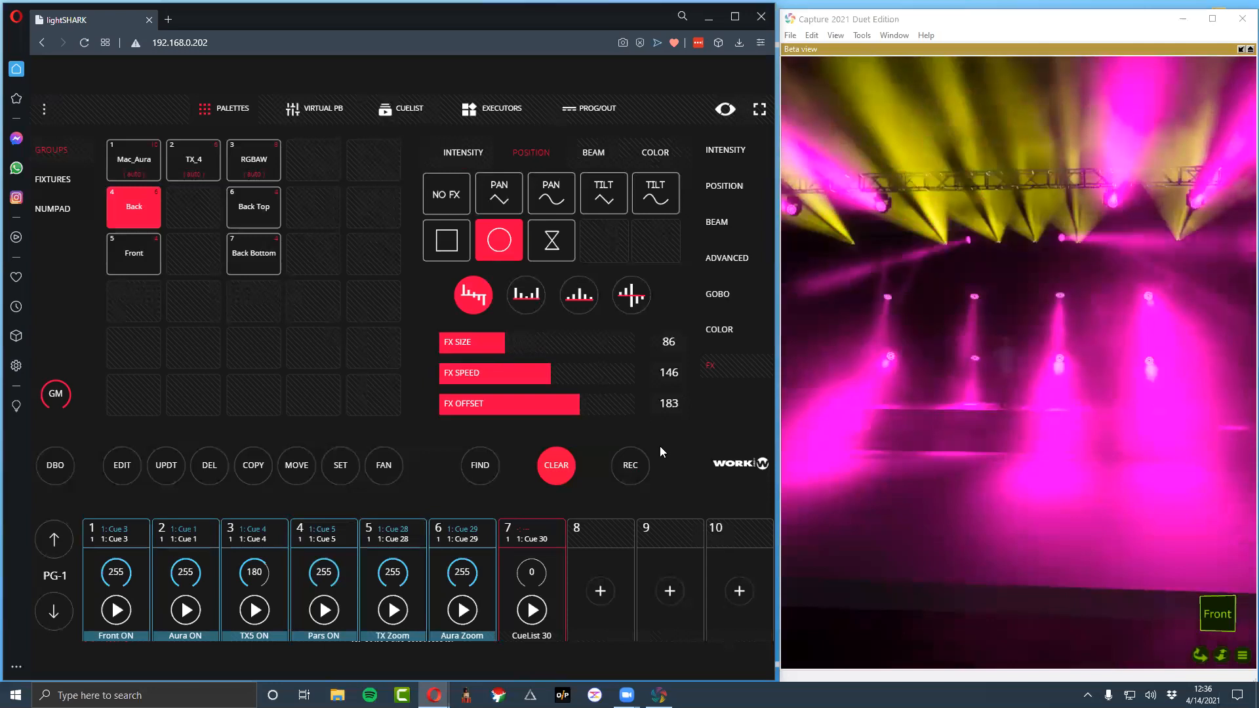
click(629, 305)
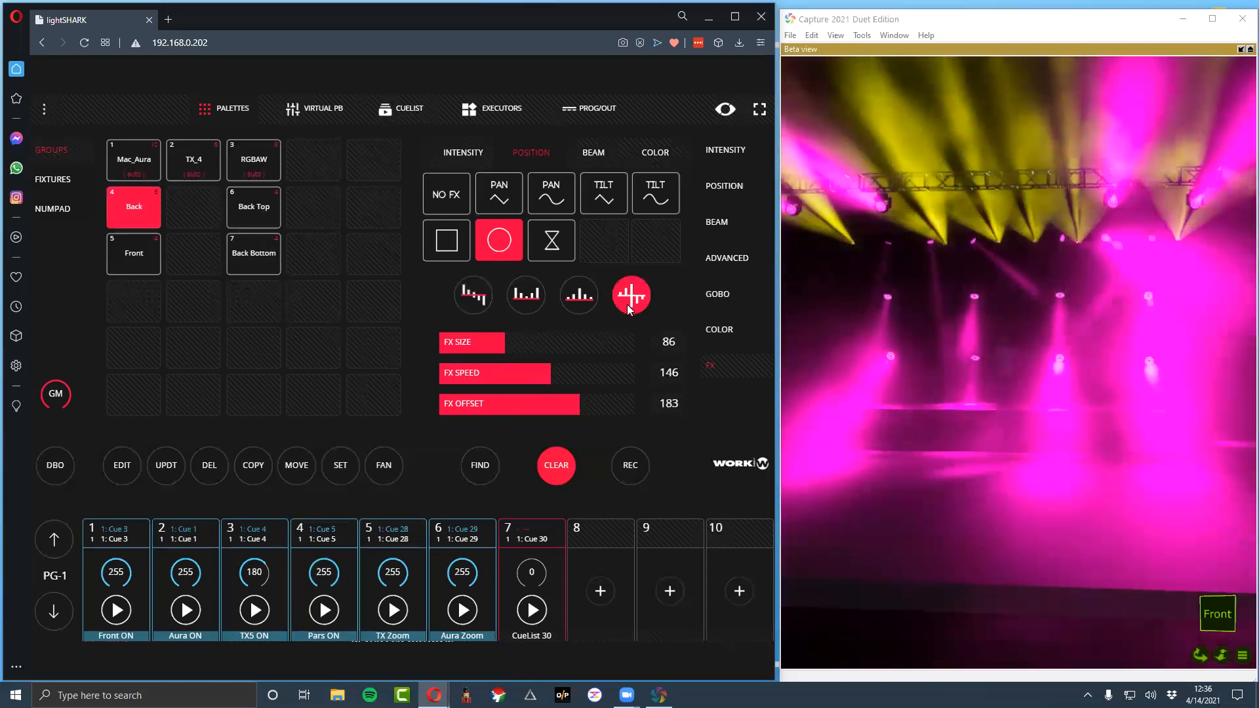
click(577, 304)
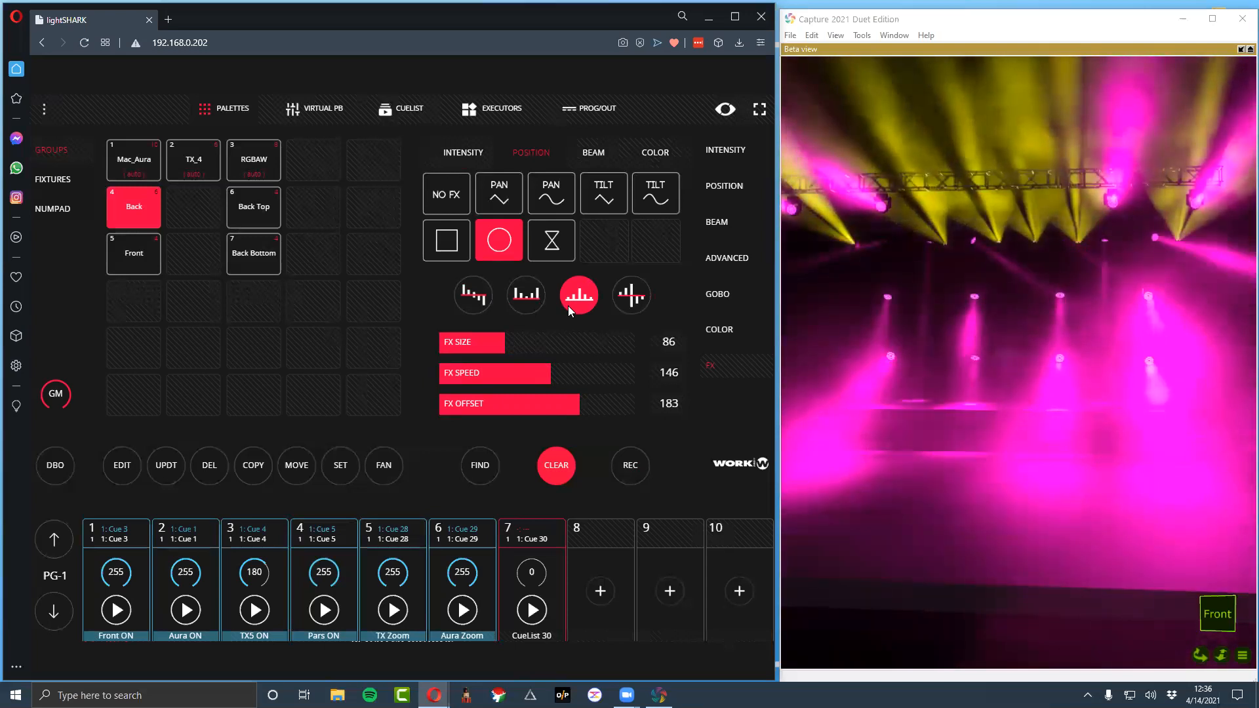
Record the Back group's circle effect to playback 8 and clear the programmer
click(633, 467)
click(620, 537)
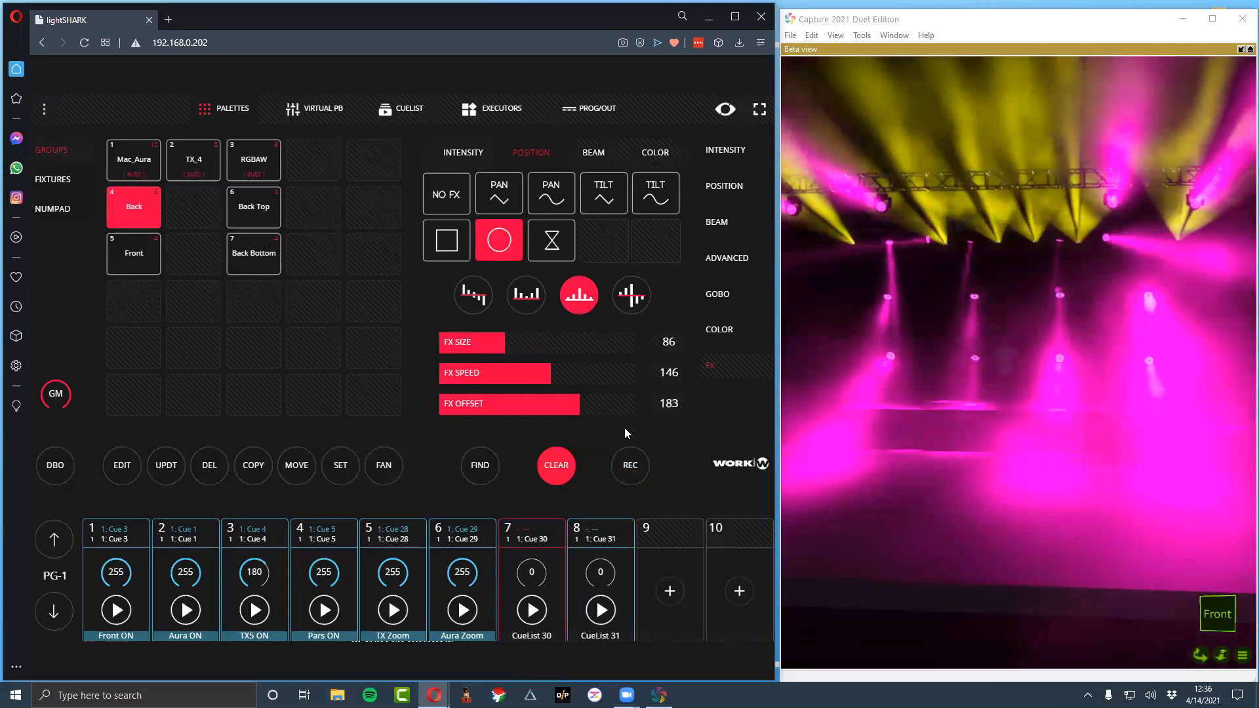
click(545, 459)
Apply an hourglass position effect to the TX_4 group with FX speed 65 and offset 196, comparing offset patterns and keeping the mirrored up-and-down one
click(204, 168)
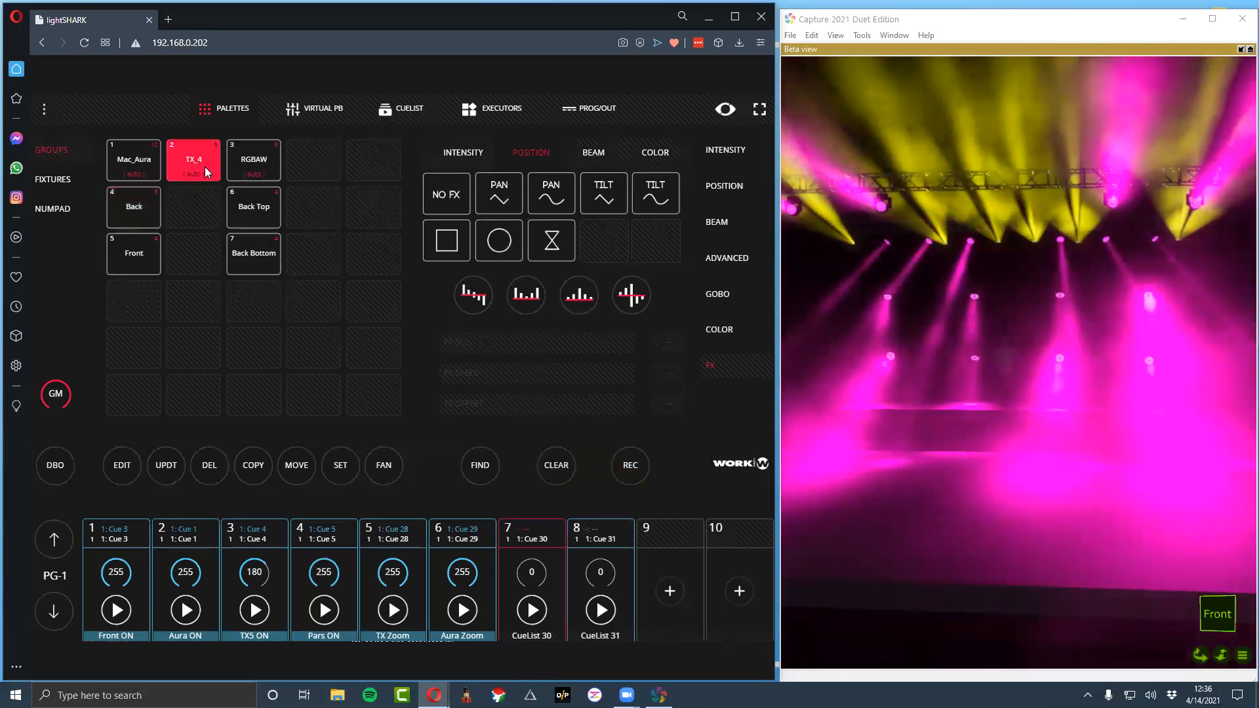
click(552, 240)
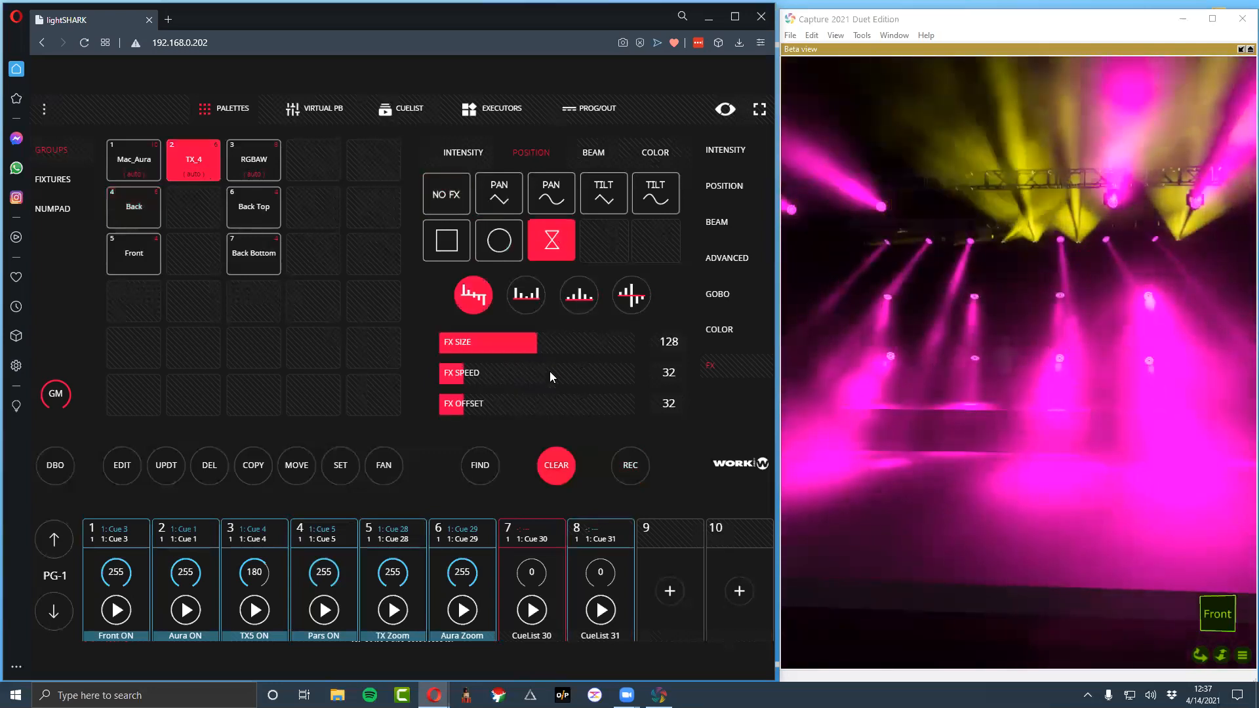
click(488, 376)
drag(497, 403, 591, 412)
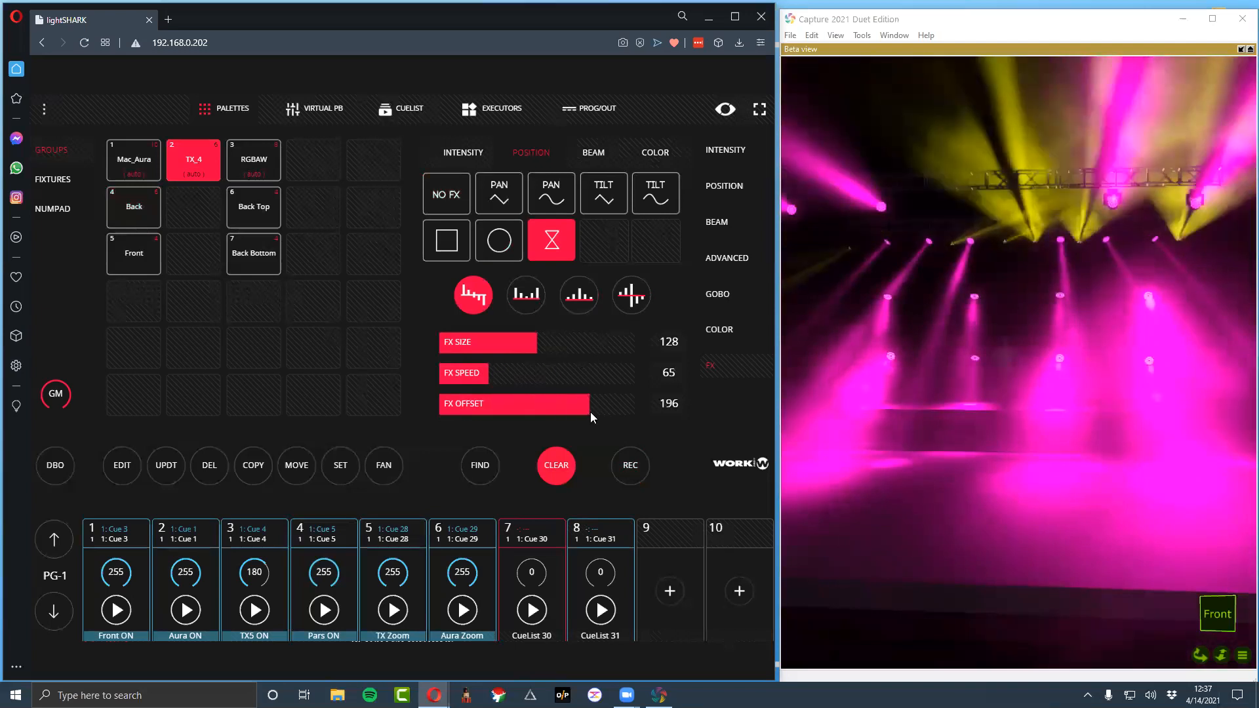
click(526, 294)
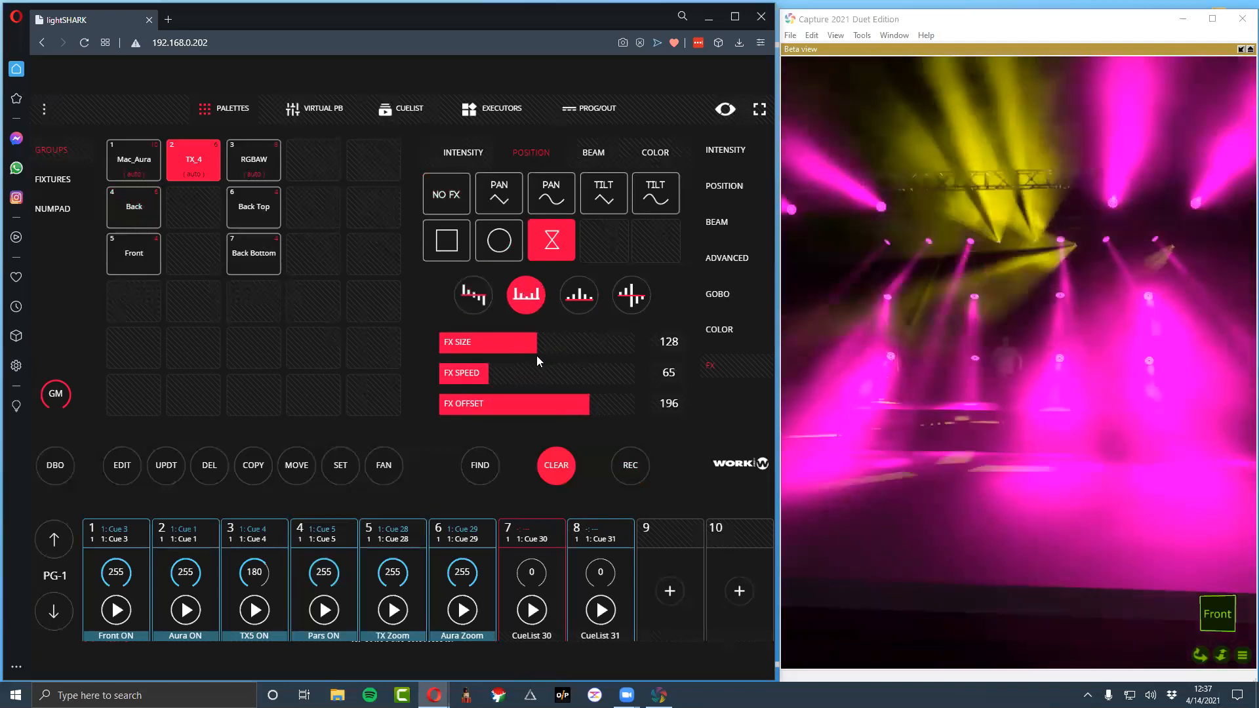
click(587, 303)
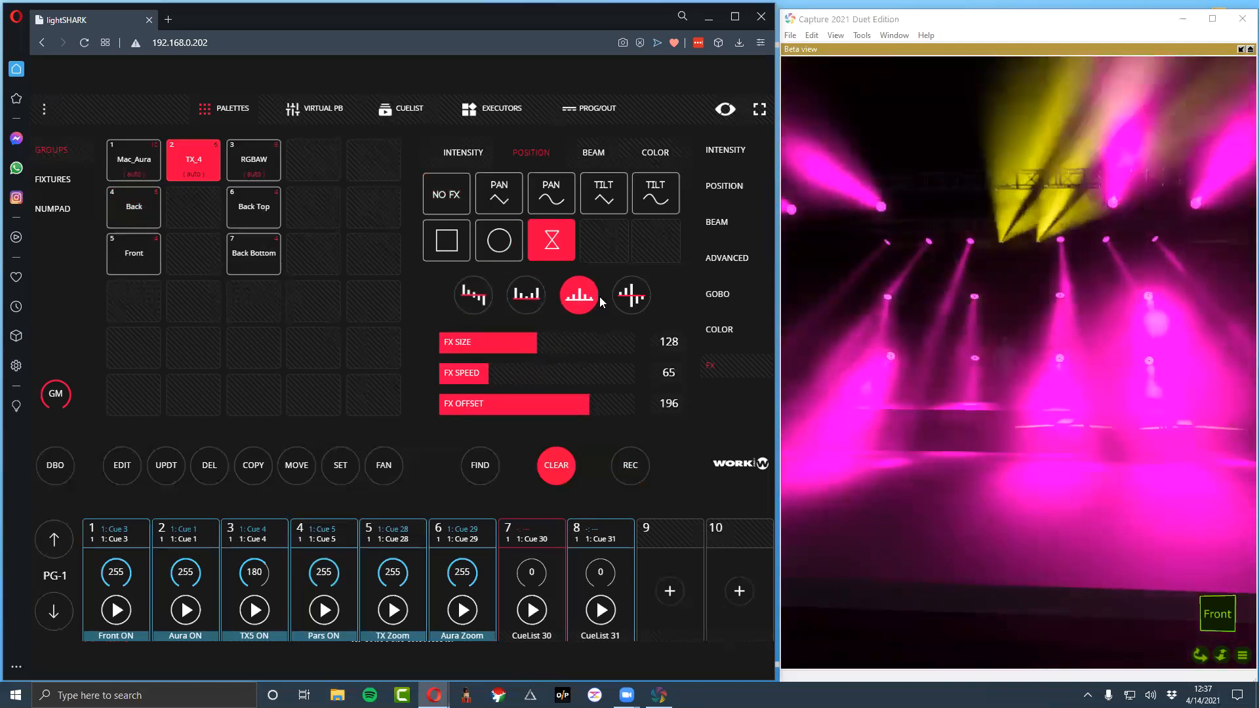
click(477, 308)
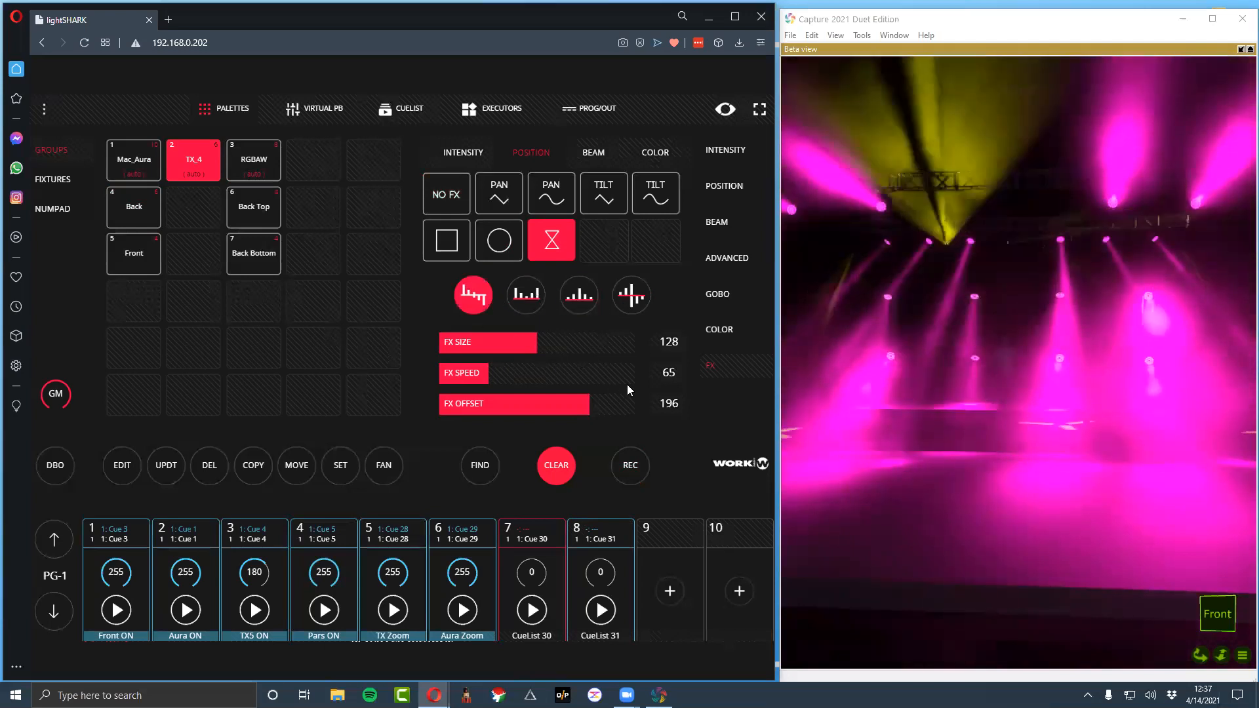
click(642, 301)
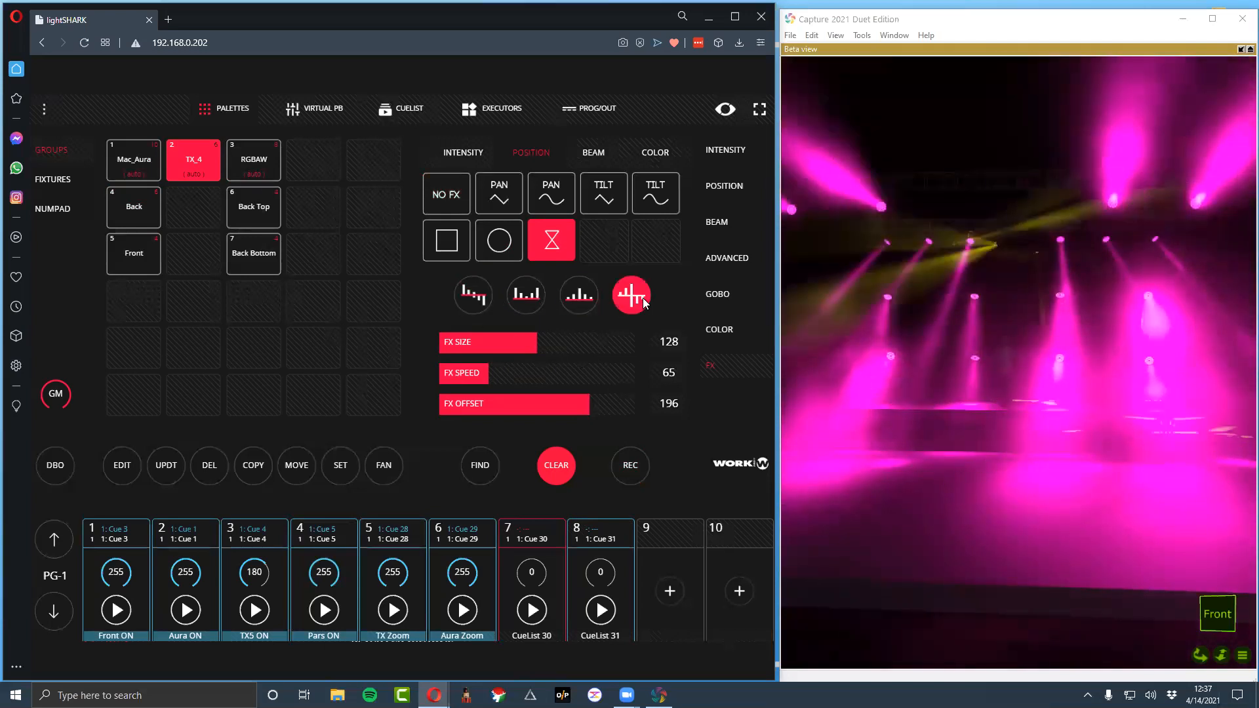
Record the TX_4 hourglass effect to playback 9 and clear the programmer
click(631, 462)
click(661, 531)
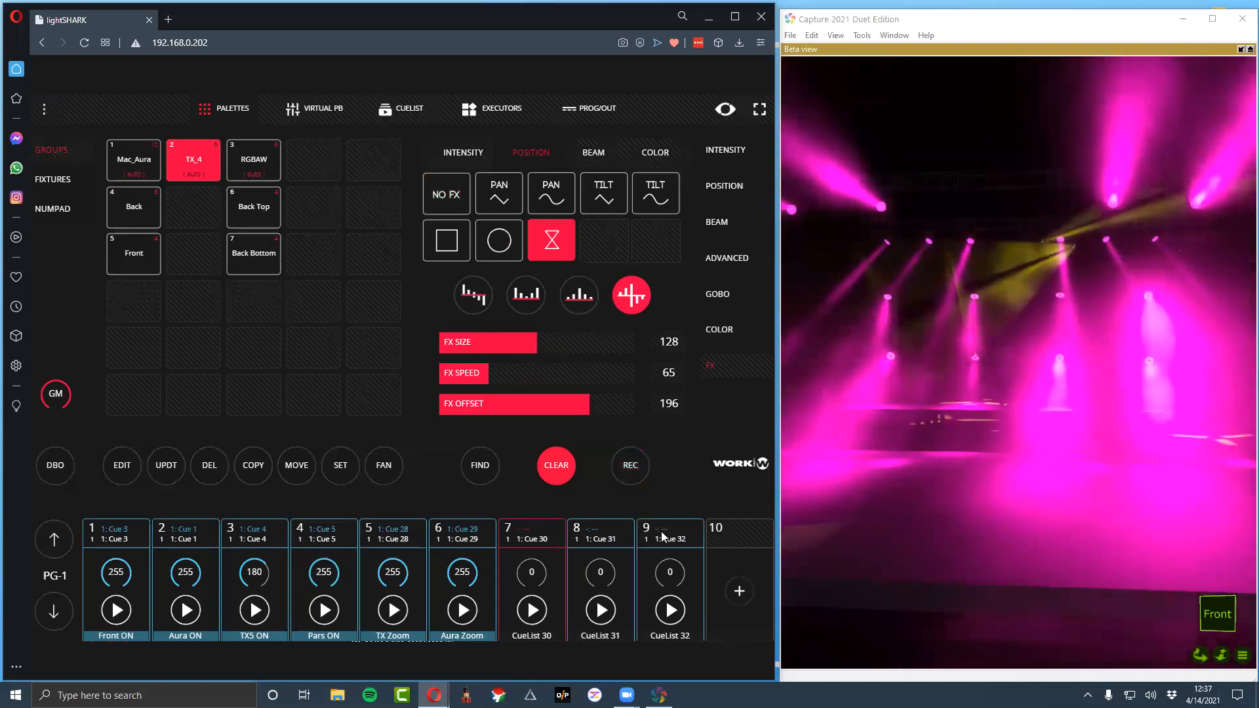
click(556, 461)
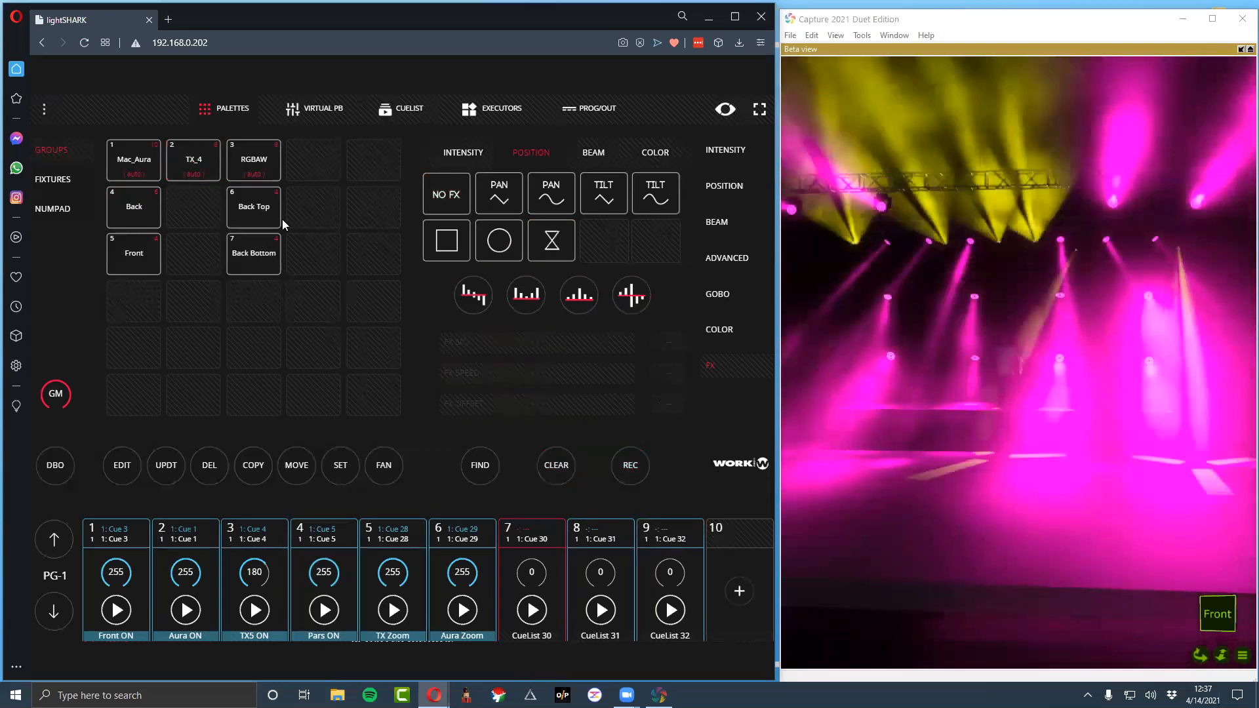
Select the Mac_Aura and TX_4 groups together and adjust their shared strobe parameter until the fixtures flash
click(140, 161)
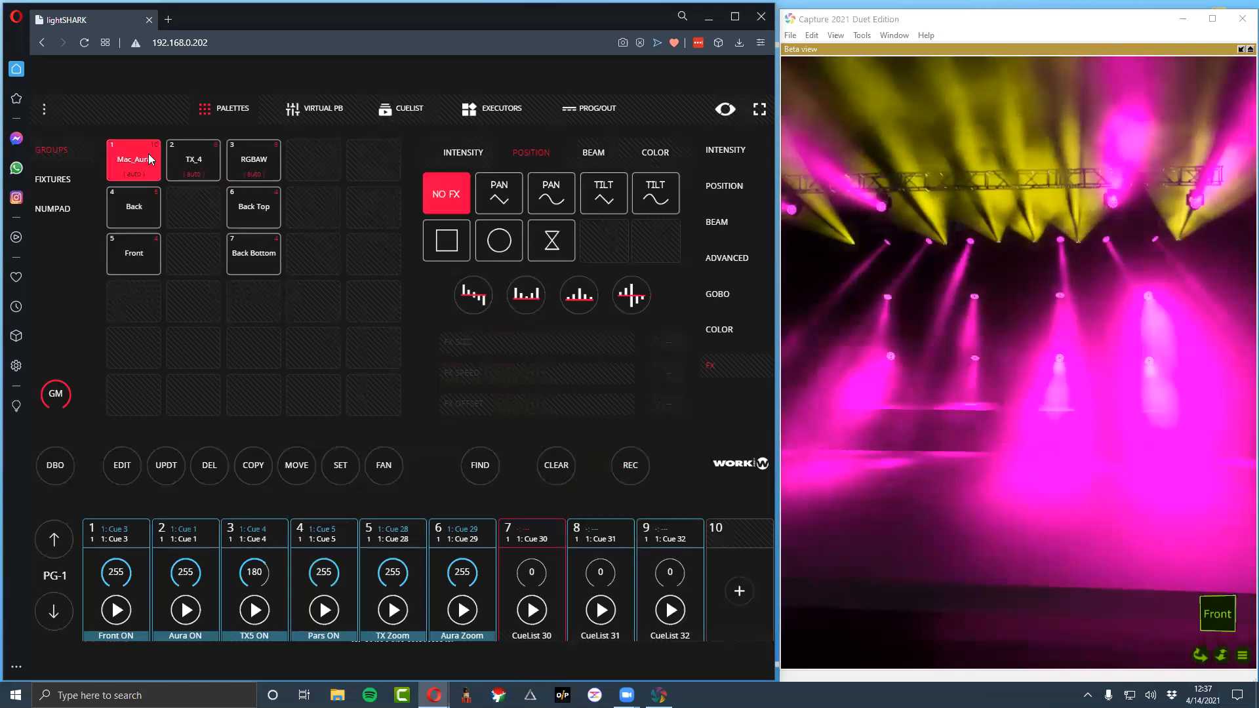
click(192, 167)
click(453, 152)
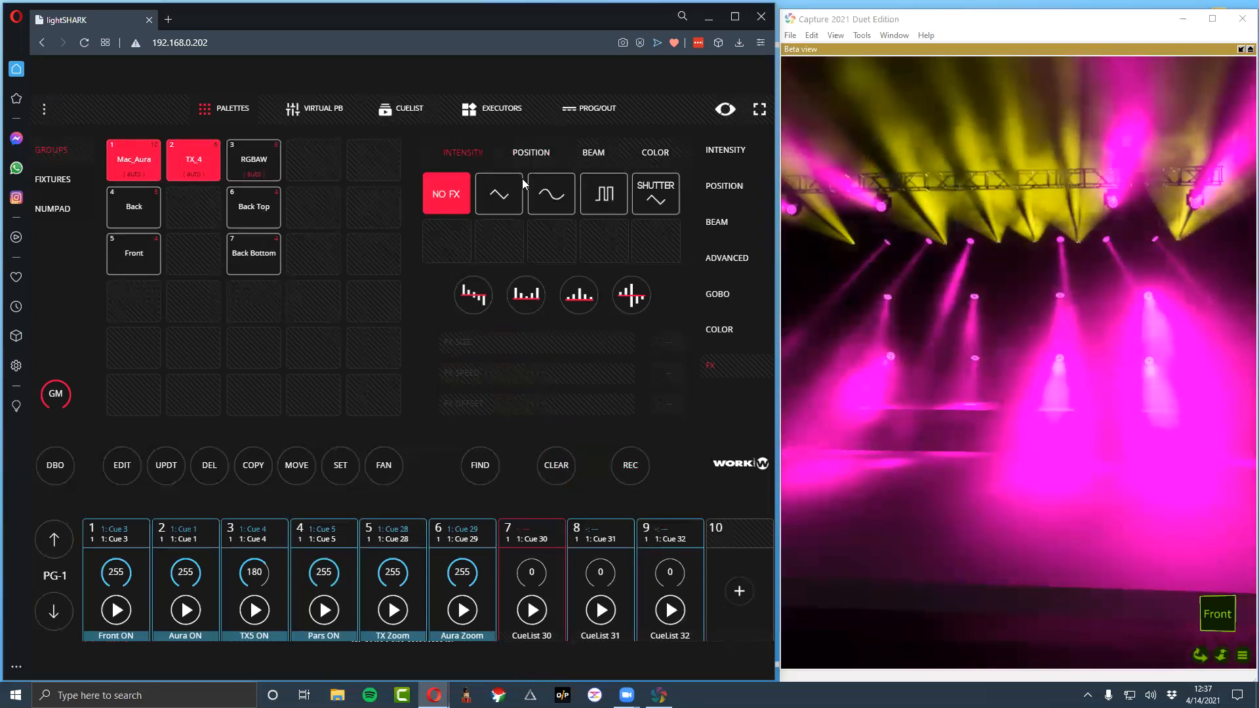
click(525, 152)
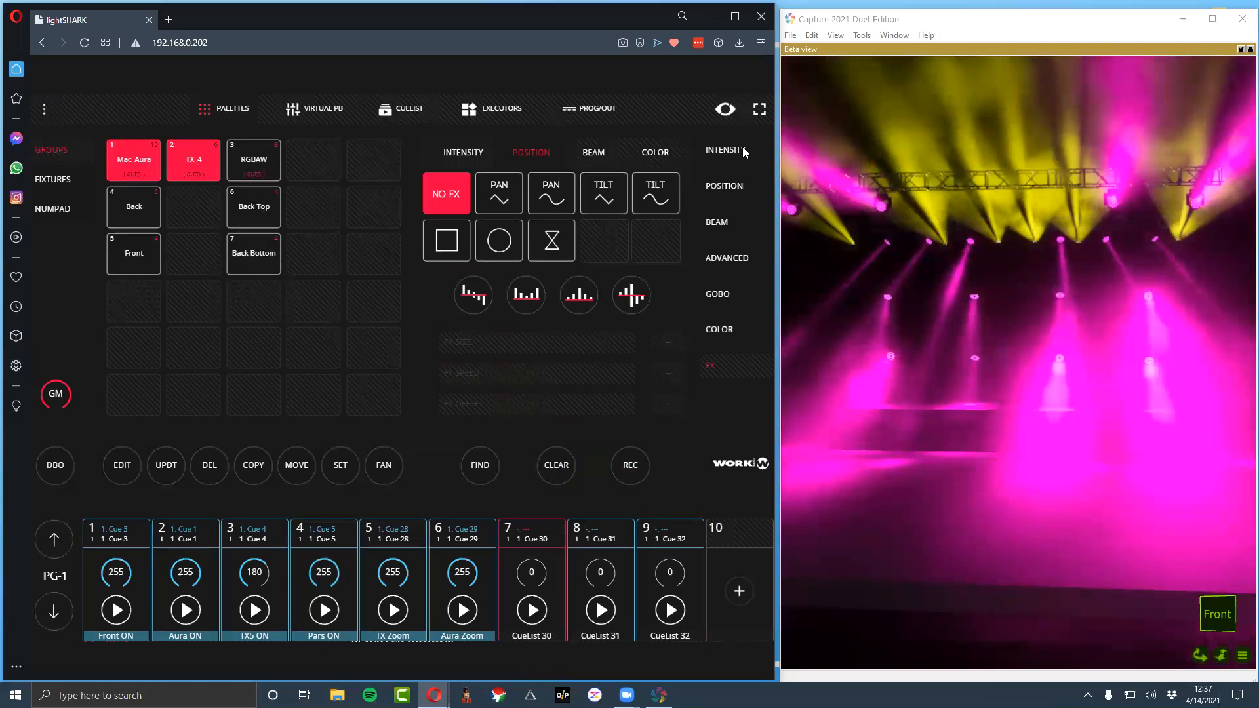
click(720, 150)
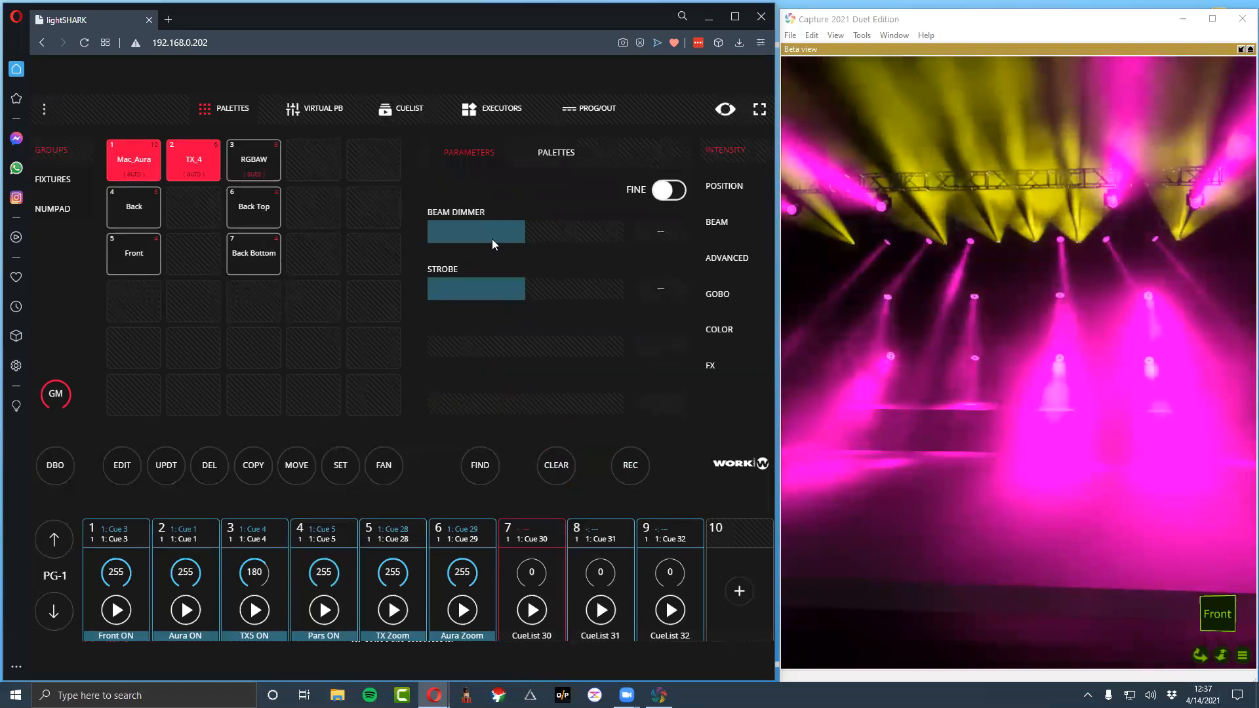
drag(490, 294, 522, 295)
drag(602, 301, 511, 299)
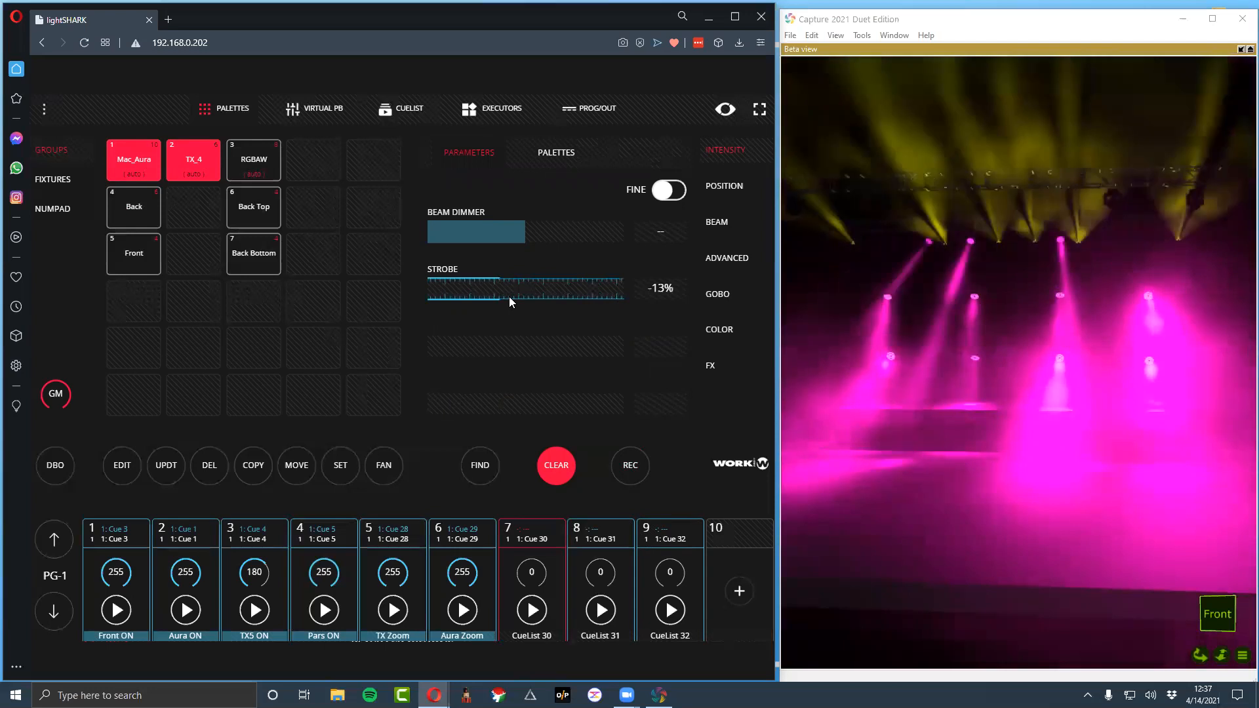
Select only the Mac_Aura group and adjust its strobe parameter separately
click(181, 161)
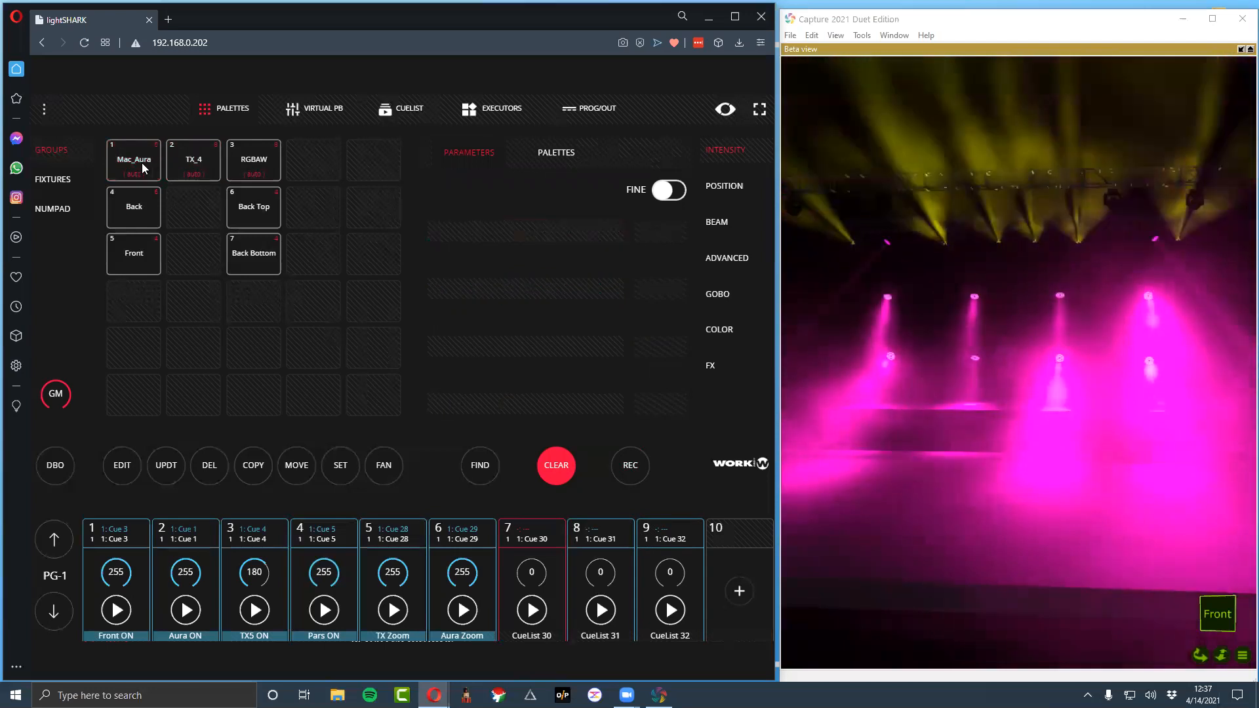
click(131, 162)
drag(514, 294, 565, 293)
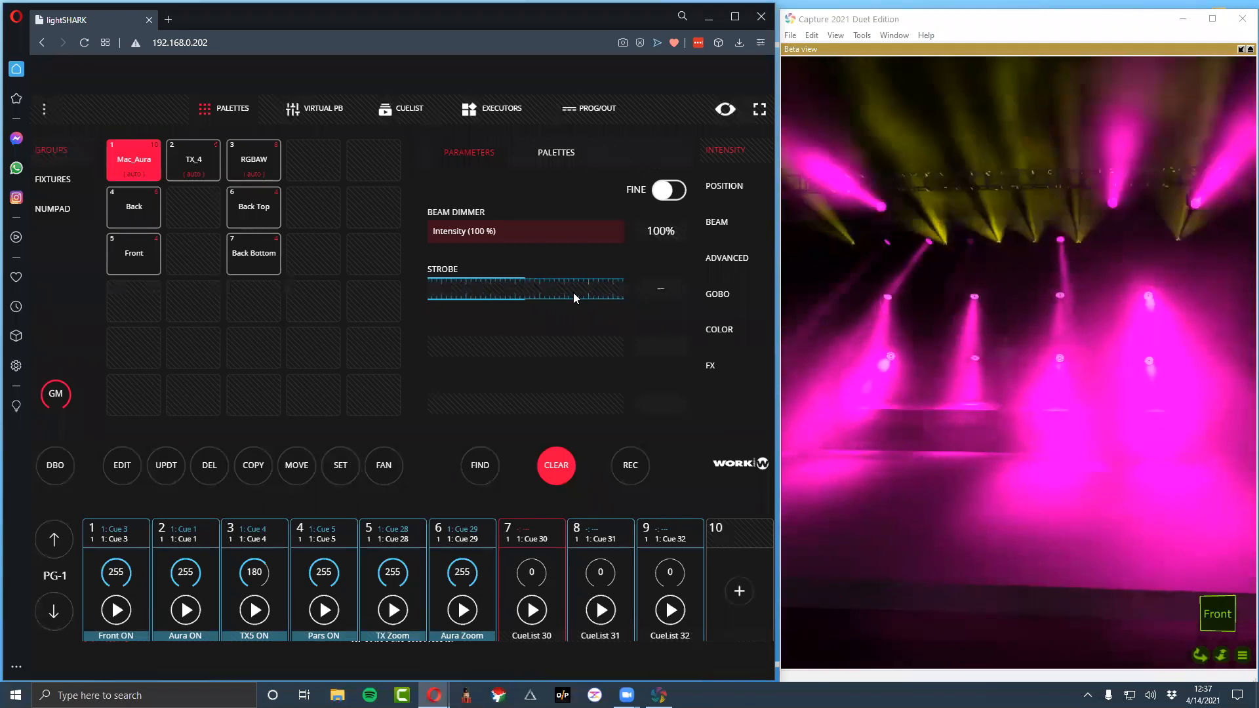
mouse_move(552, 292)
mouse_down()
mouse_move(583, 295)
mouse_move(534, 299)
mouse_up()
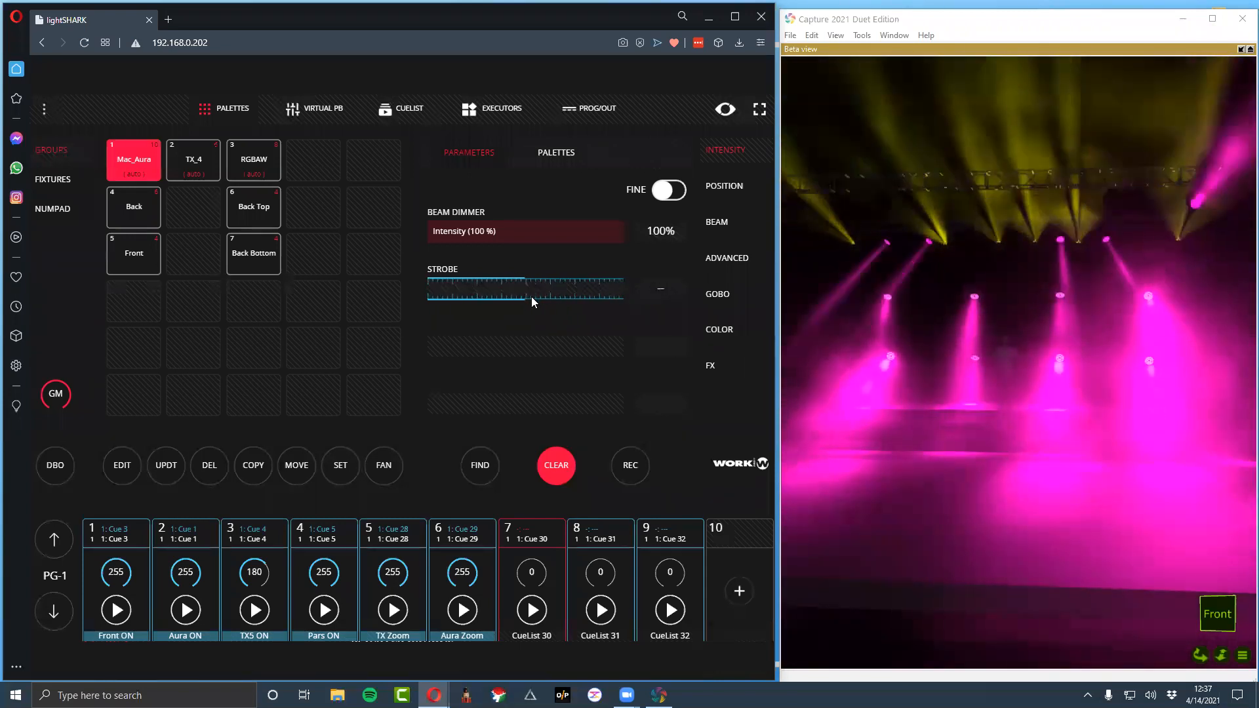
click(531, 299)
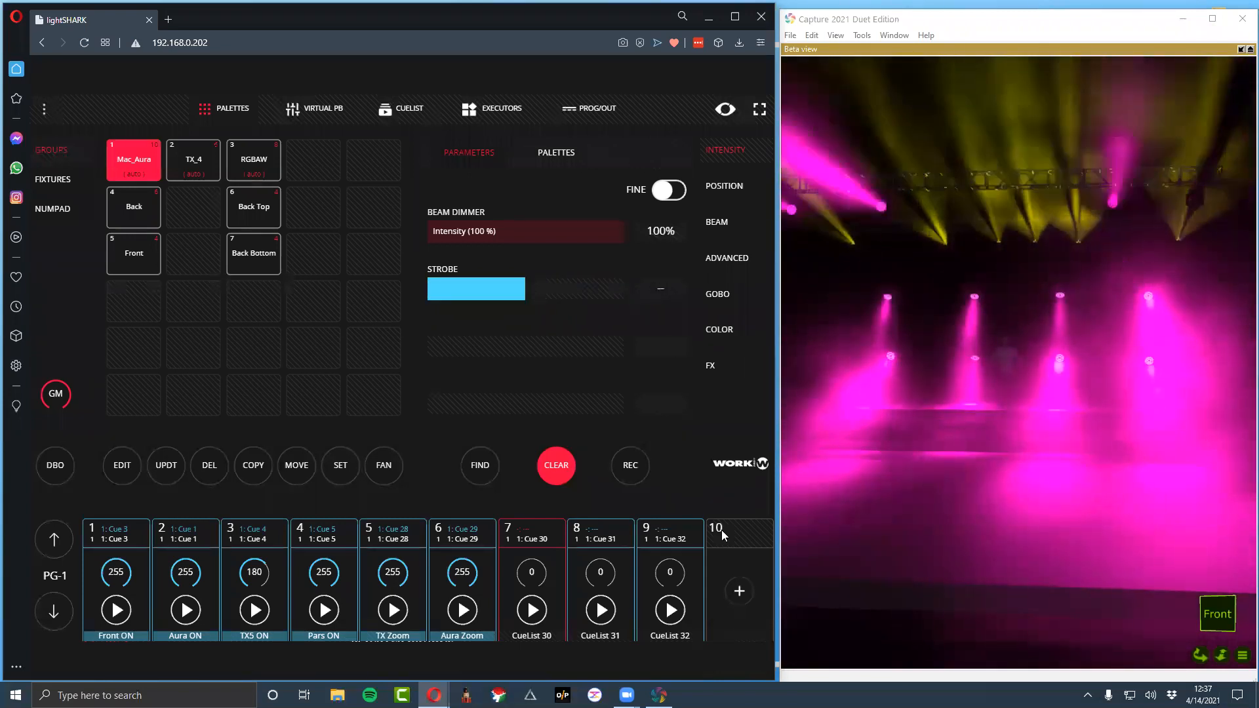
Record the strobe settings to playback 10 and clear the programmer
click(627, 464)
click(738, 587)
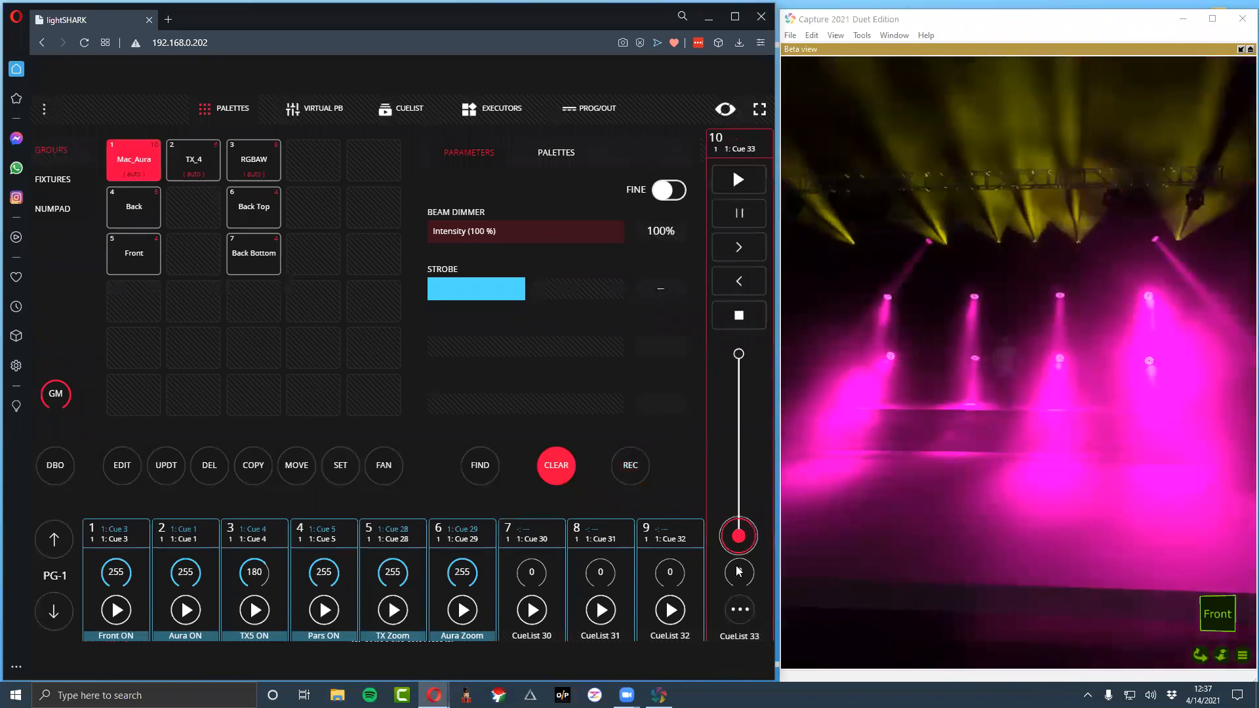
click(555, 466)
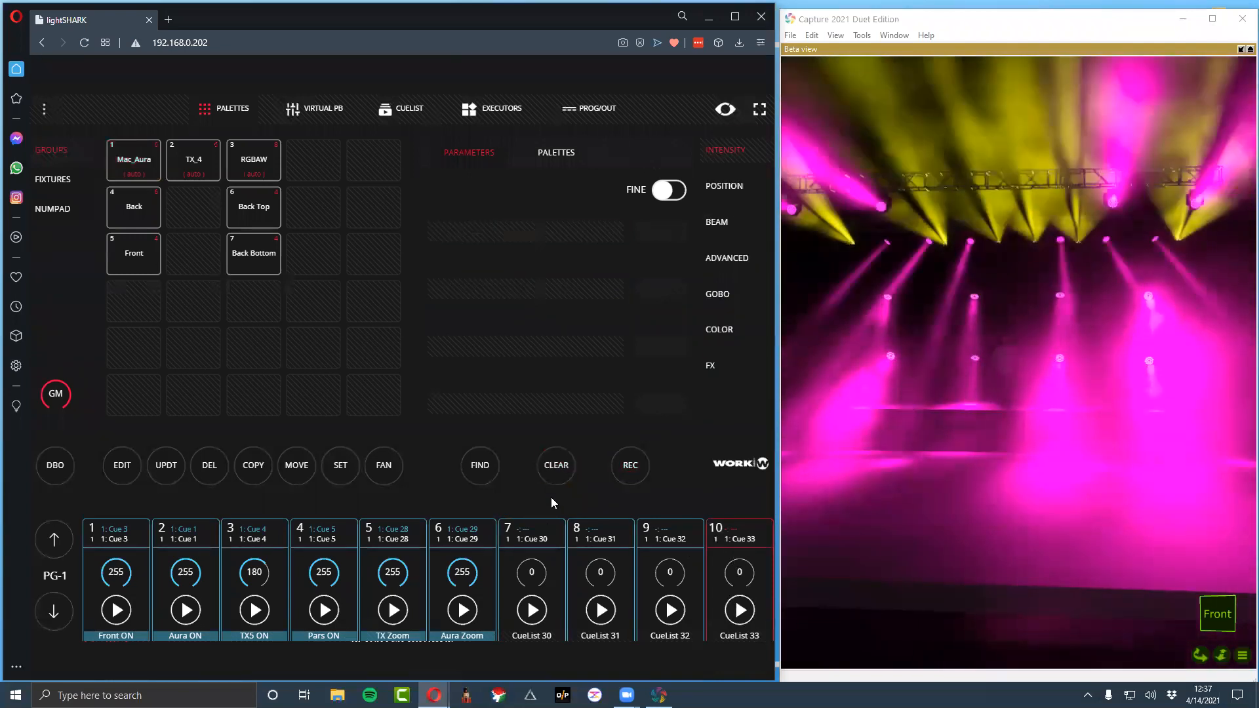
Open the cue list overview and select CueList 30
click(401, 108)
click(230, 292)
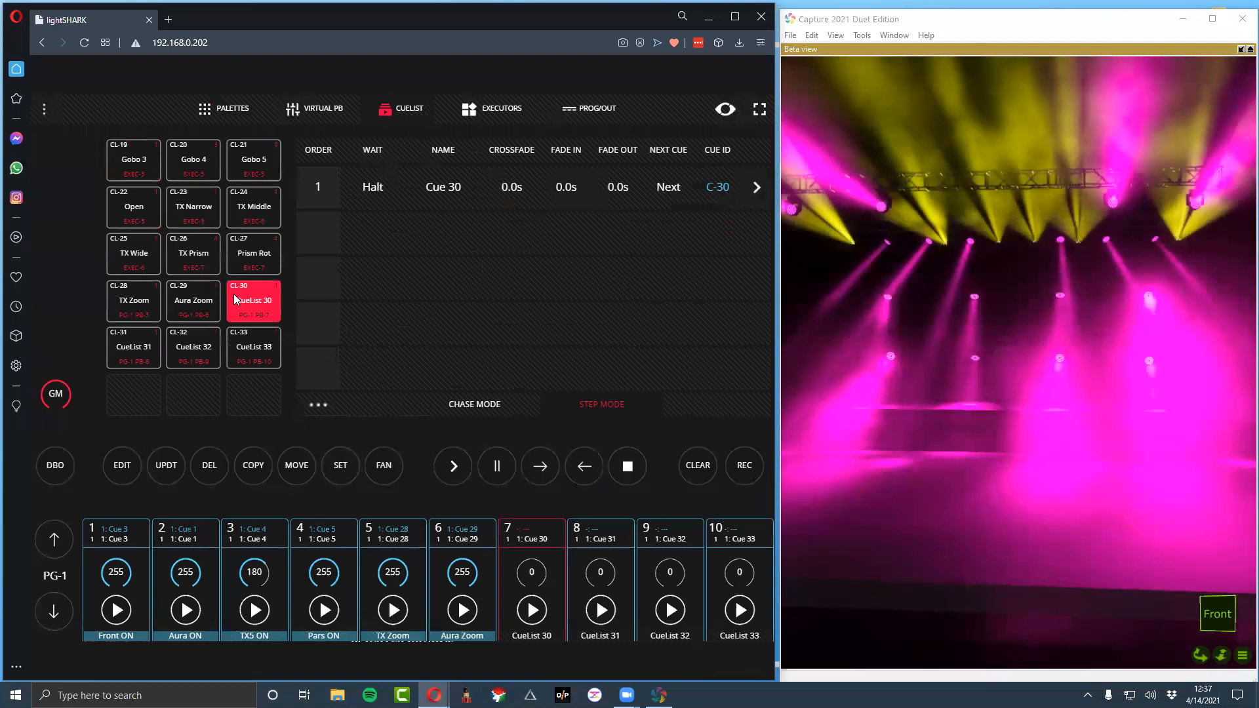
key(s)
key(ctrl+super)
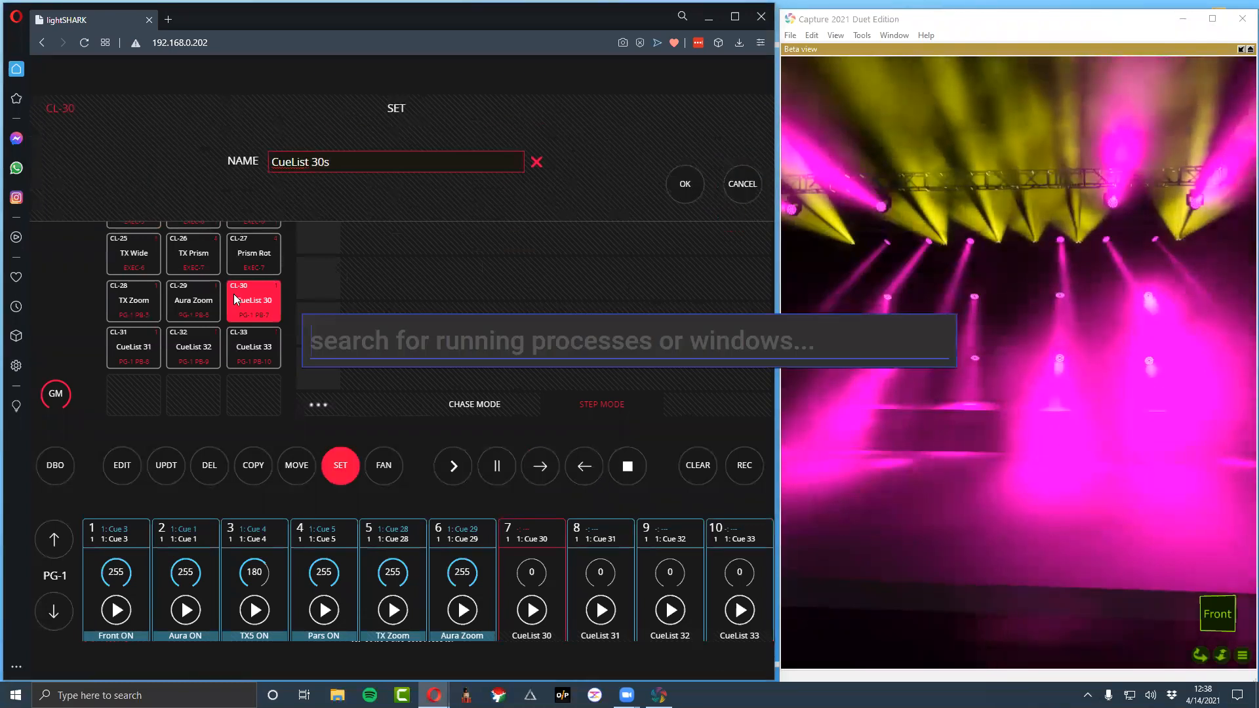
key(Escape)
triple_click(301, 170)
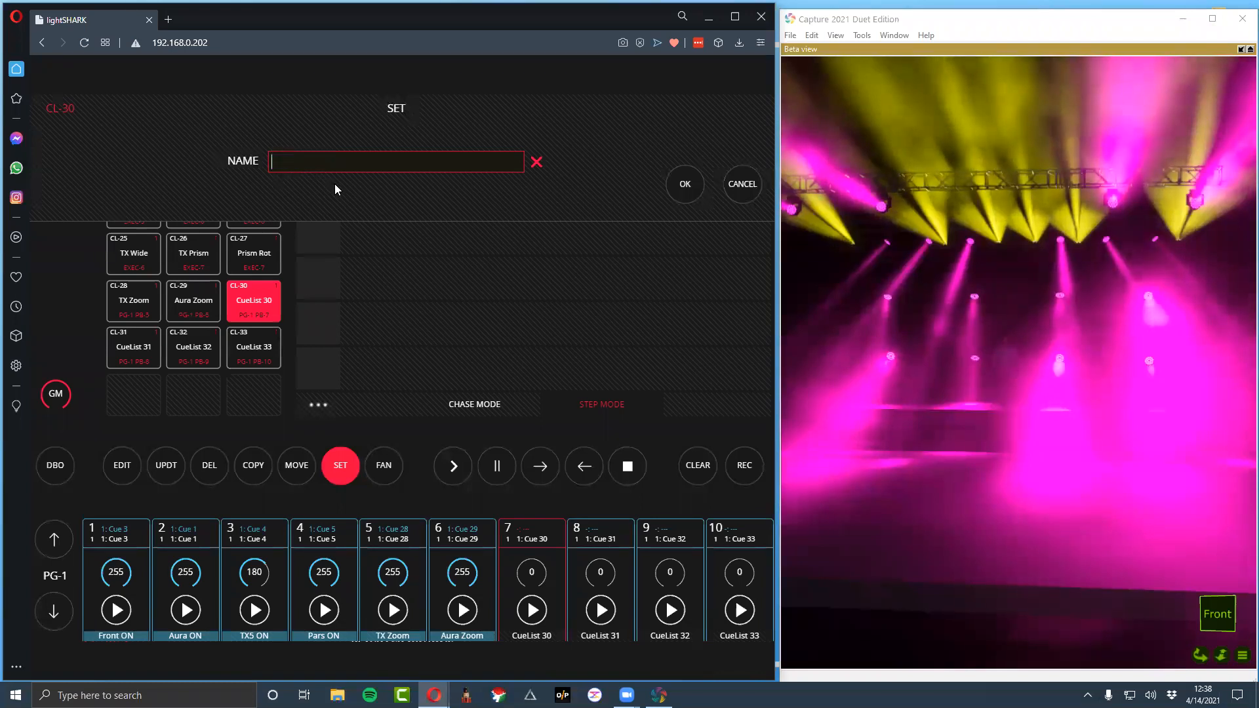
click(751, 186)
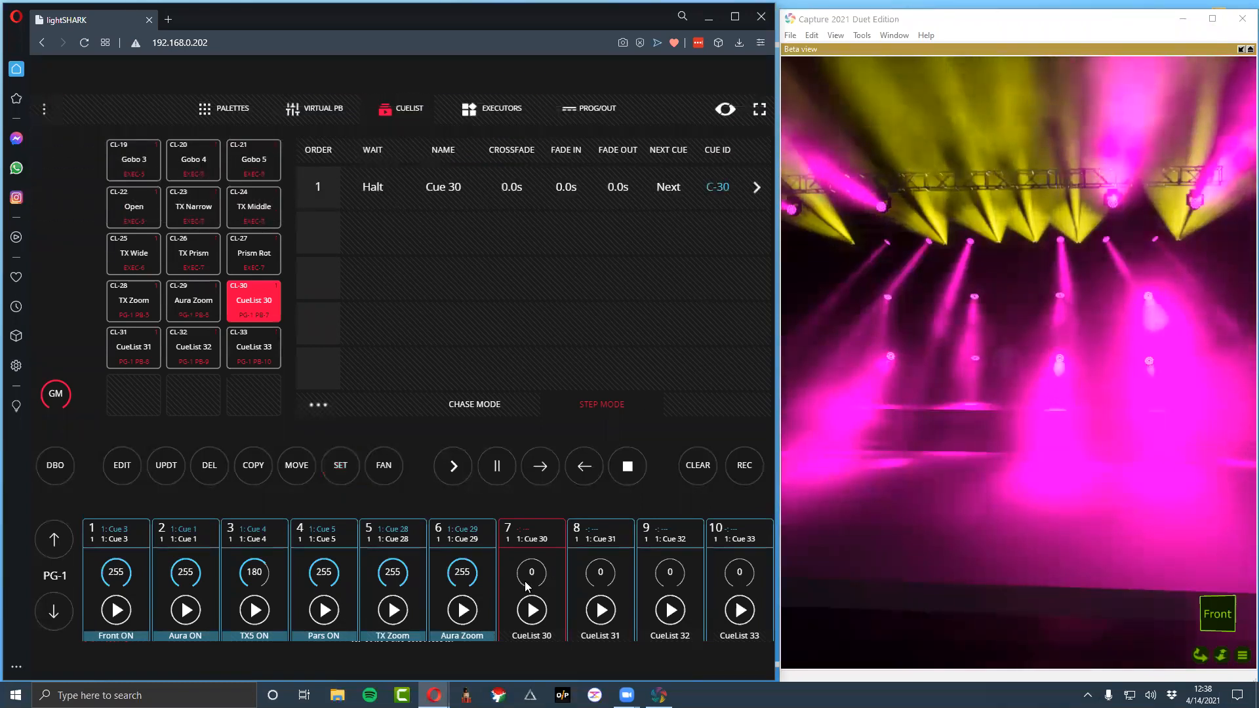
click(526, 577)
drag(527, 534, 592, 635)
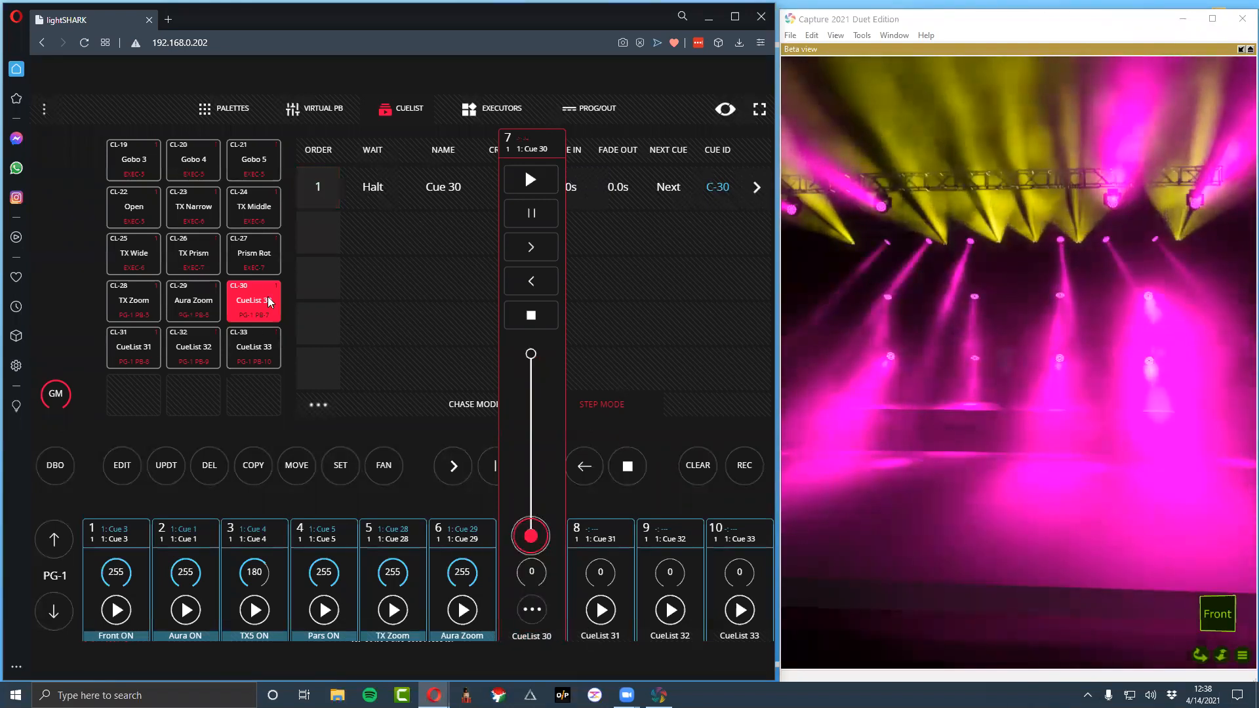
click(448, 536)
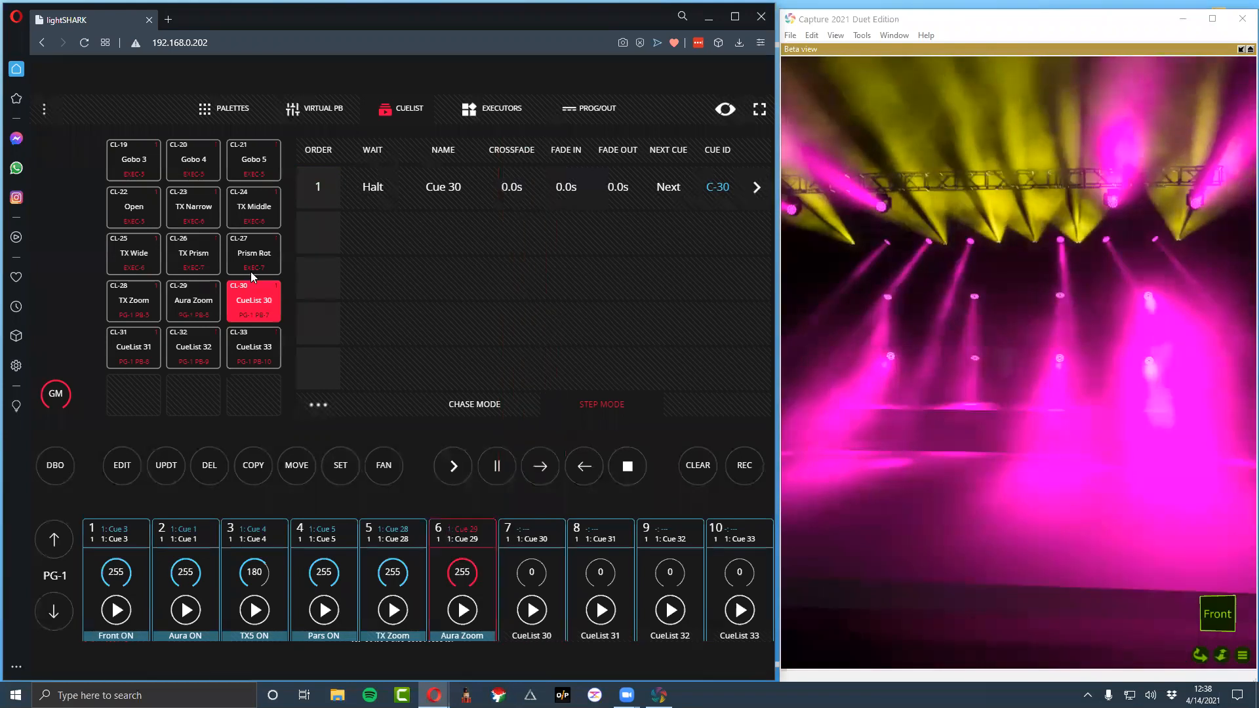
Rename CueList 30 as "Blinders ON WHITE" and CueList 31 as "Aura Ballyhoo"
click(255, 289)
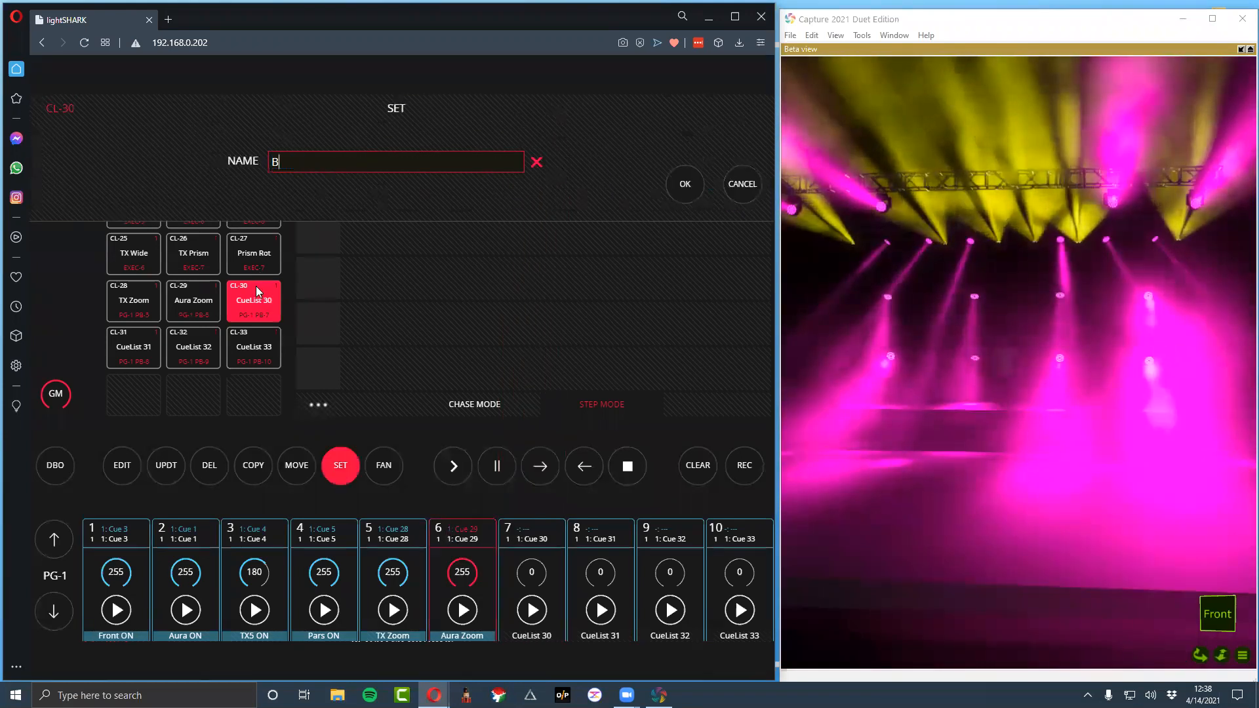
text(Blinders ON WHITE)
key(Return)
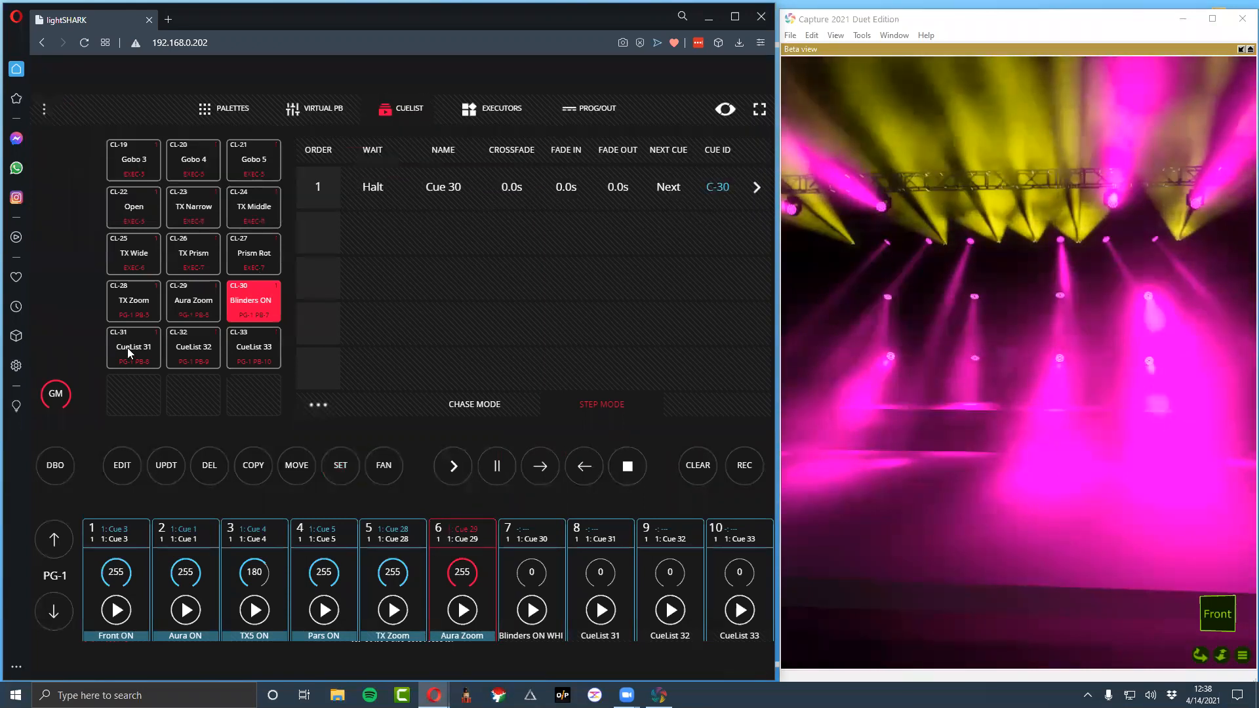
click(129, 353)
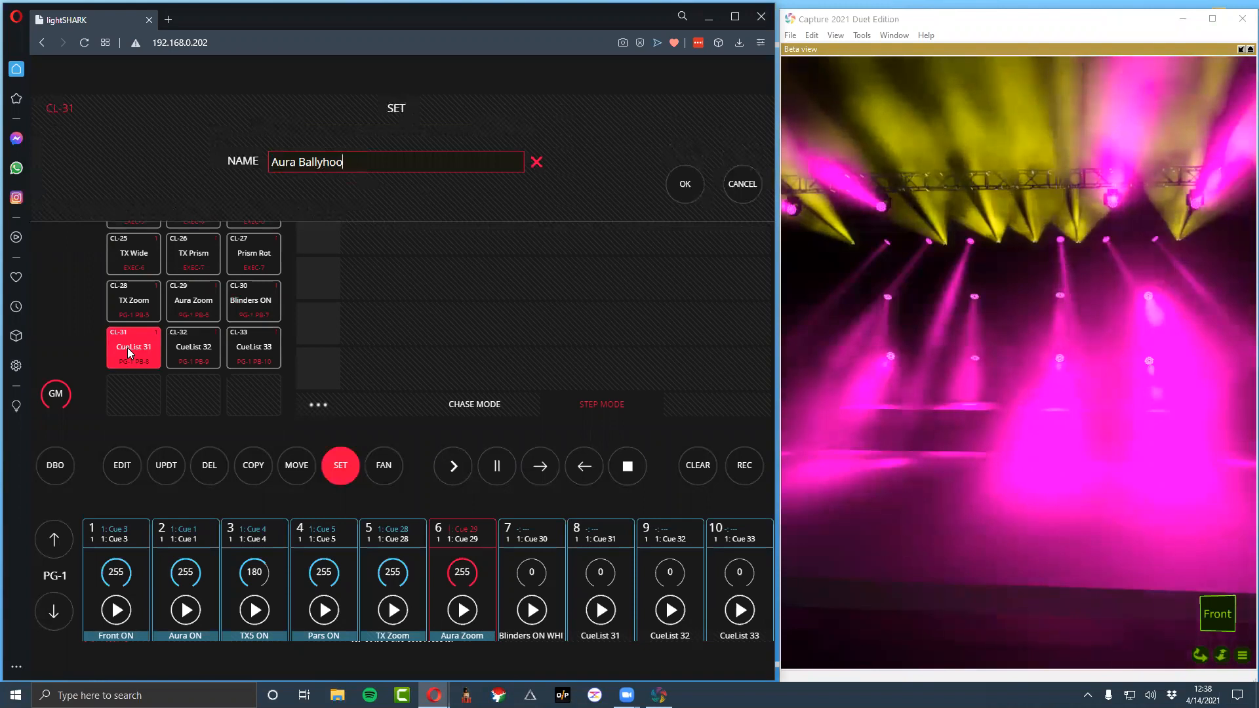
key(Return)
Rename CueList 32 as "TX Ballyhoo"
click(180, 346)
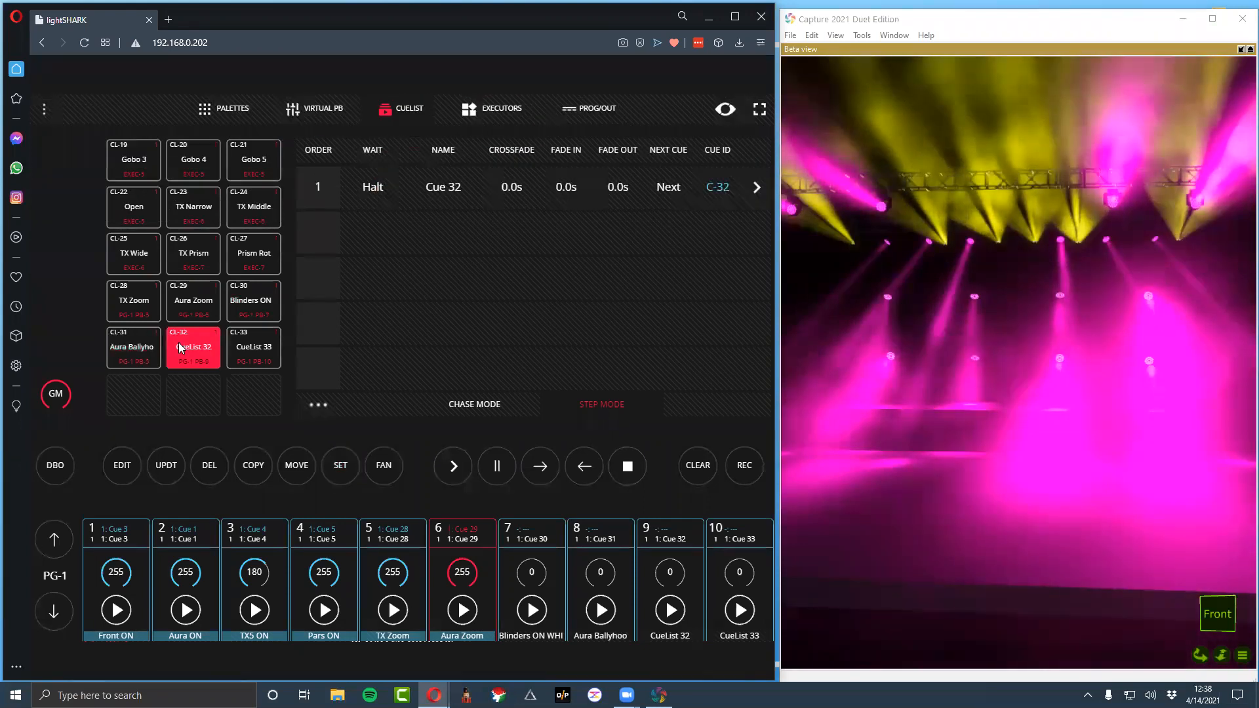
key(s)
key(ctrl+a)
key(BackSpace)
text(TC )
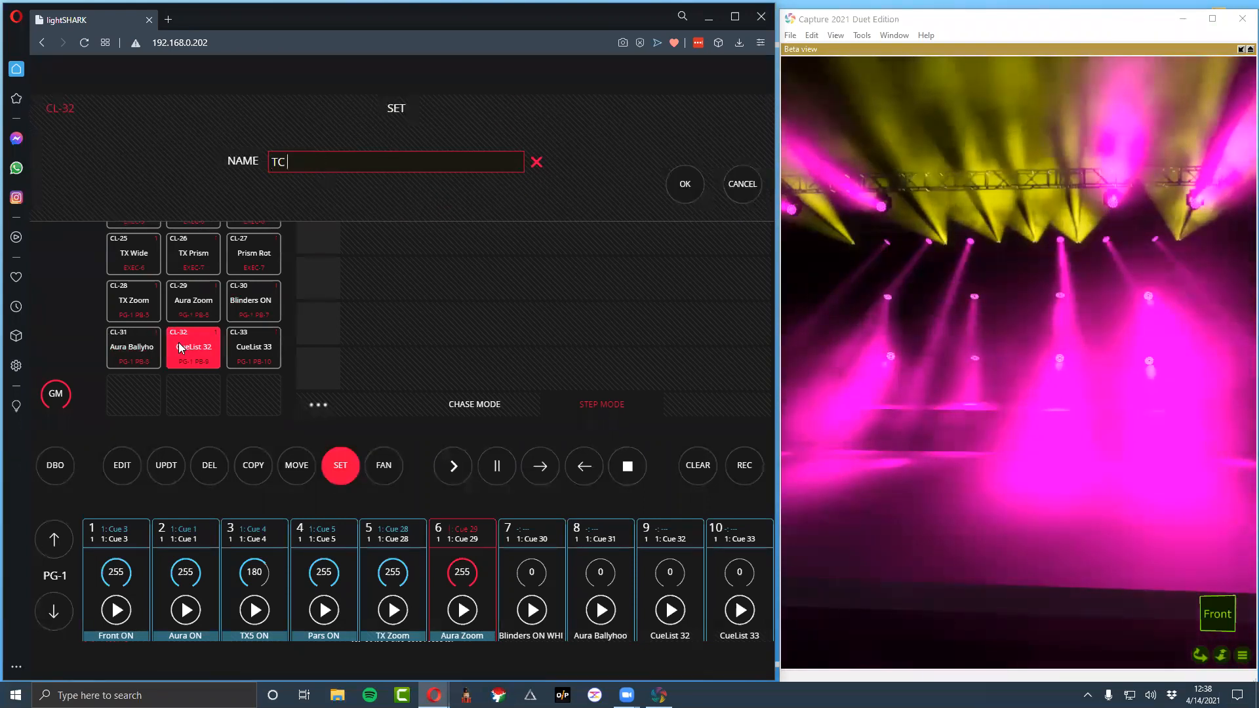
text(Ballyghoo)
key(Return)
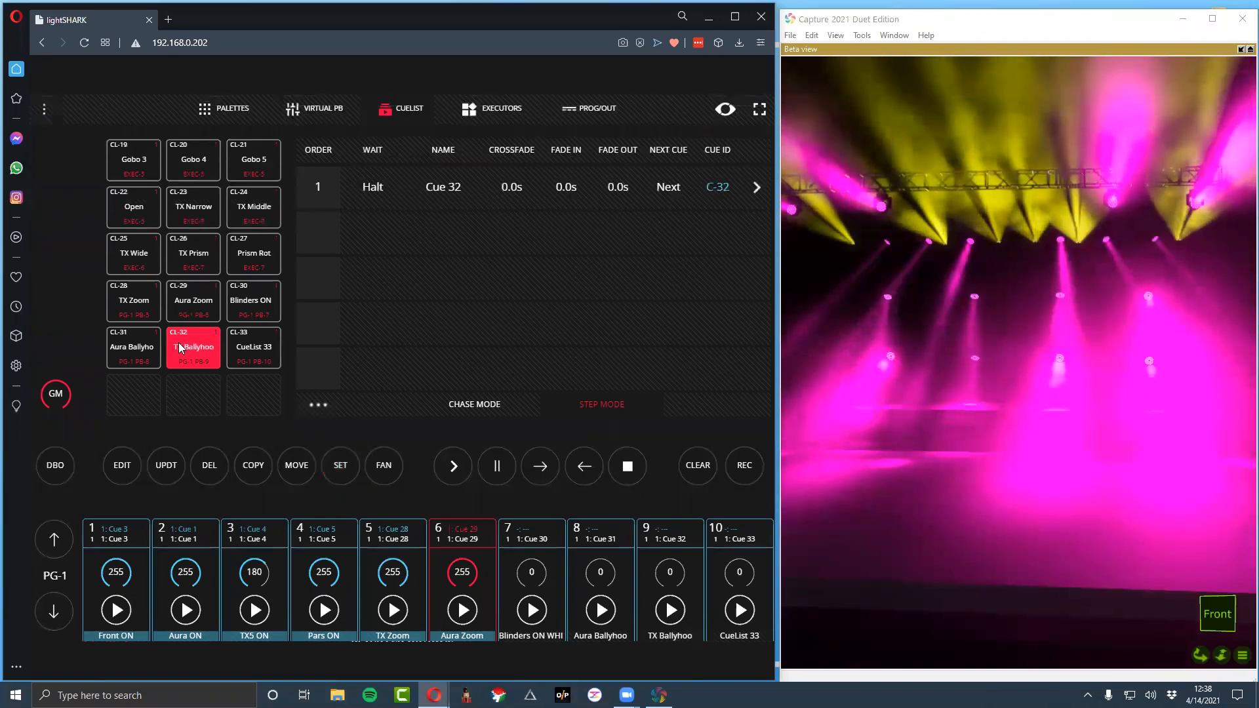
Rename CueList 33 as "Strobe"
key(s)
click(262, 365)
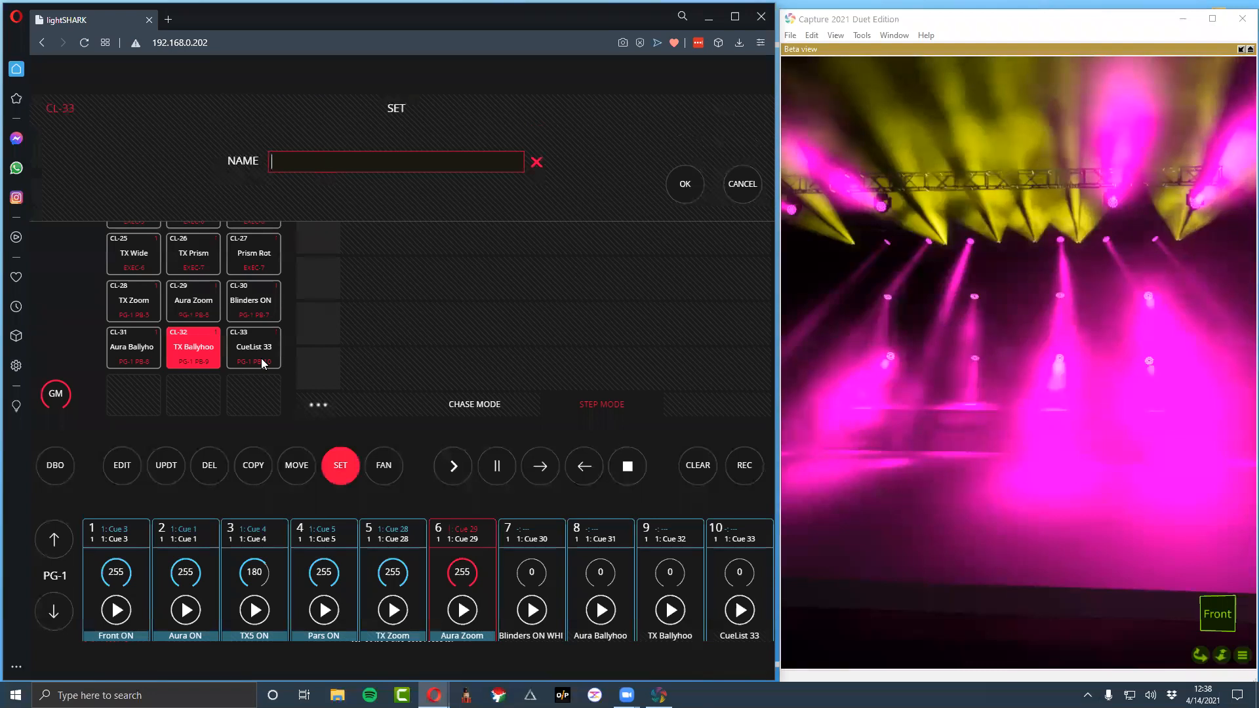
text(Strobe)
key(Return)
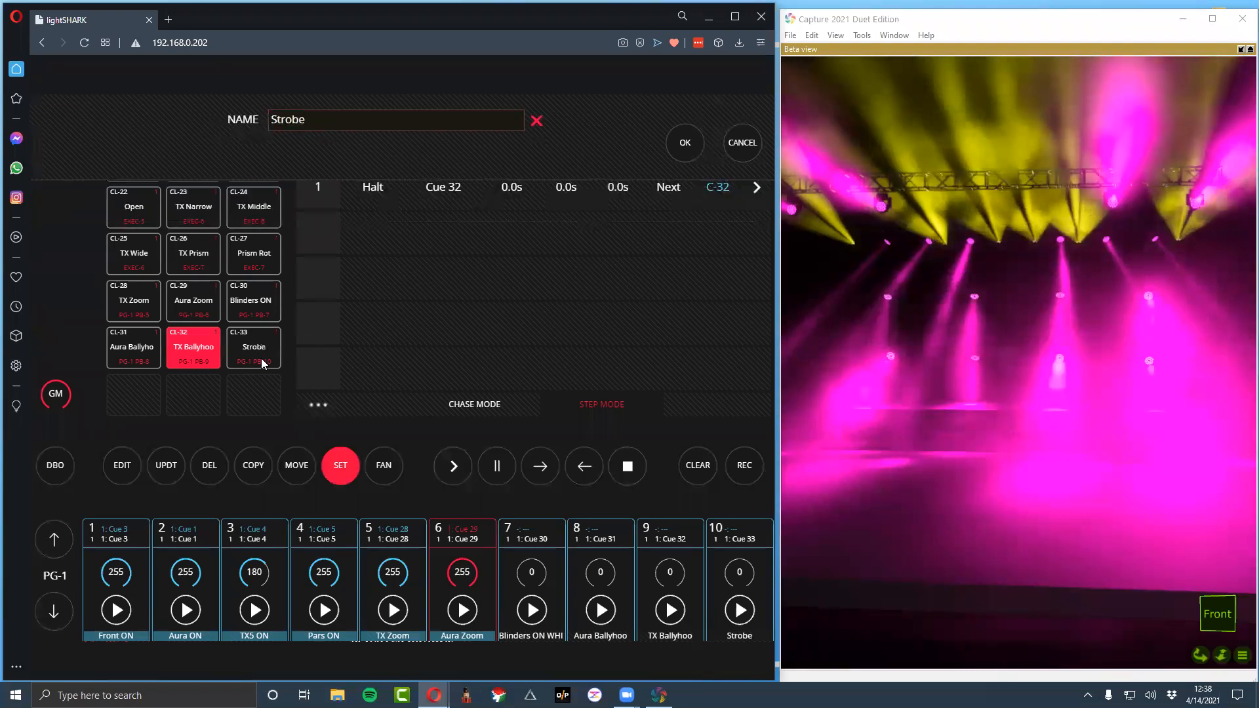
Let the Strobe playback fader control LTP channels and try the fader
click(739, 539)
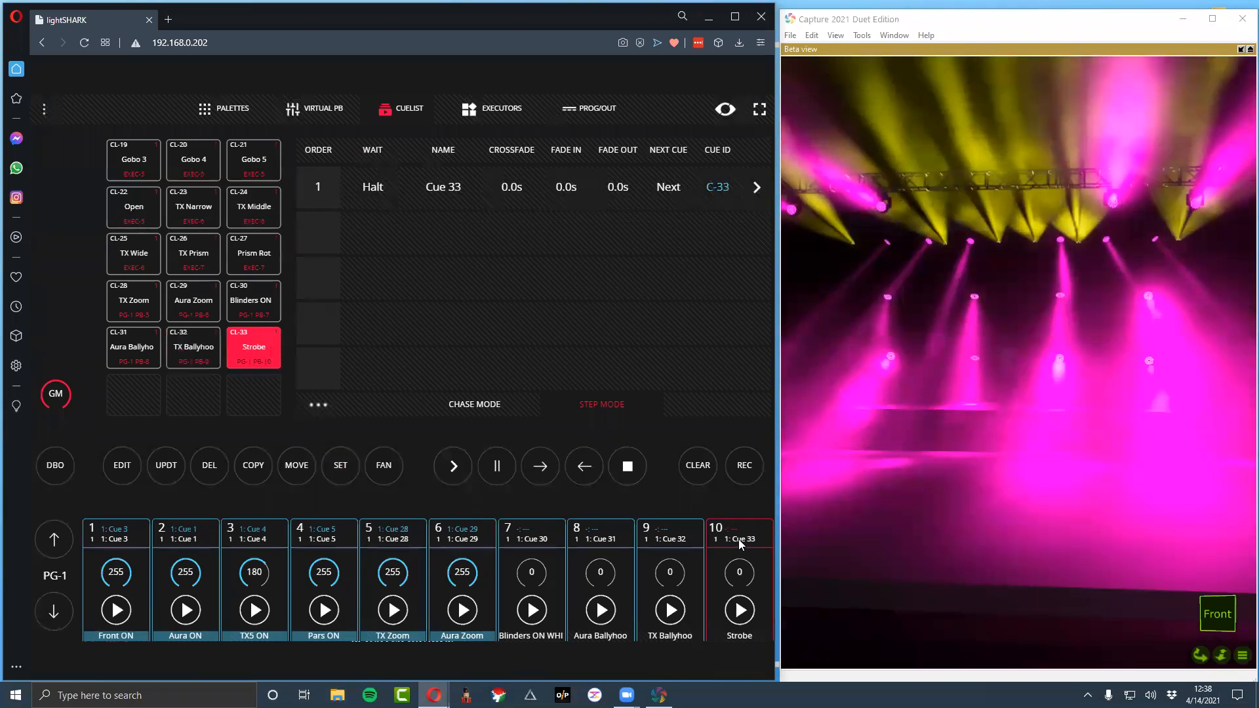
click(739, 611)
click(383, 465)
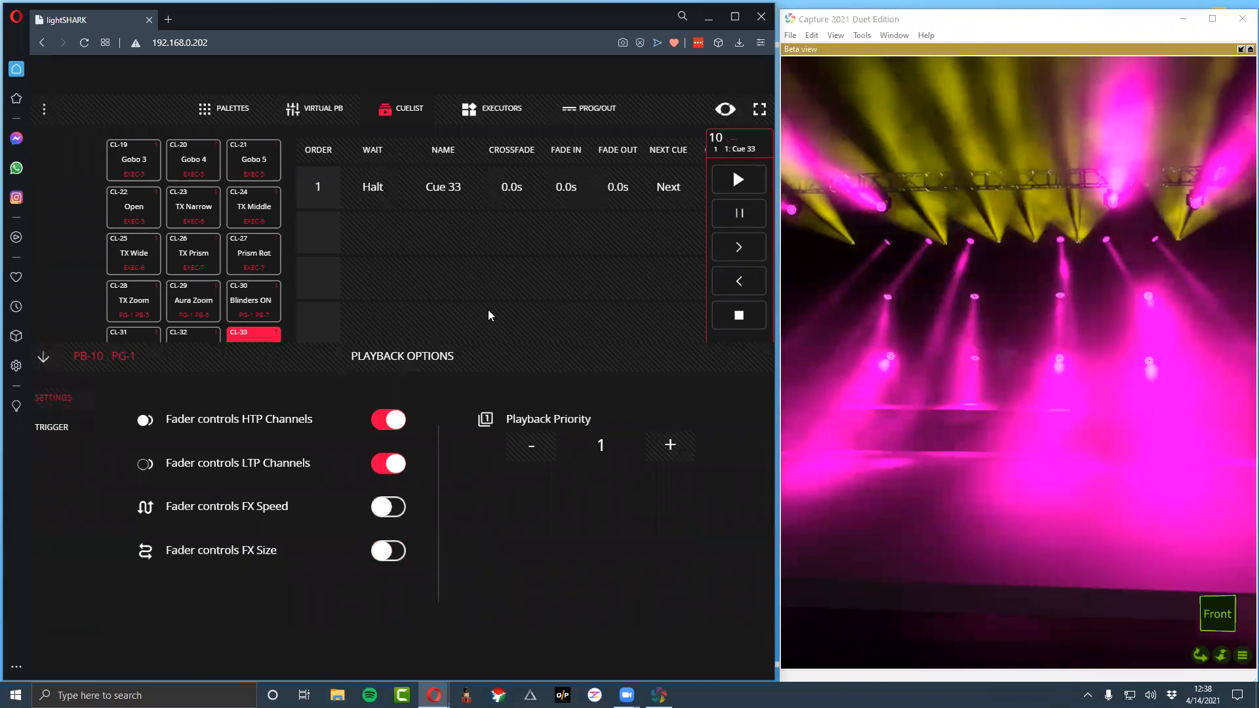
click(44, 357)
mouse_move(735, 544)
mouse_down()
mouse_move(734, 365)
mouse_move(738, 530)
mouse_up()
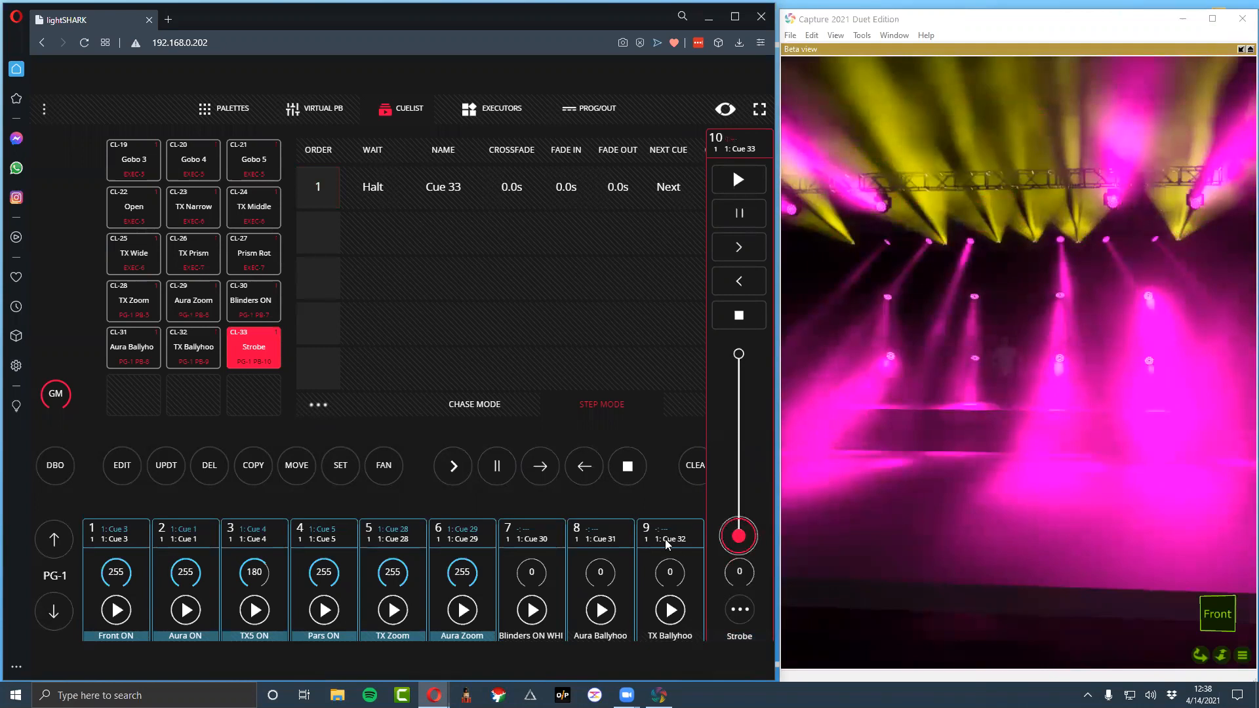
Configure the TX Ballyhoo playback so its fader controls FX Speed, with LTP Channels and FX Size control off
click(670, 572)
click(670, 609)
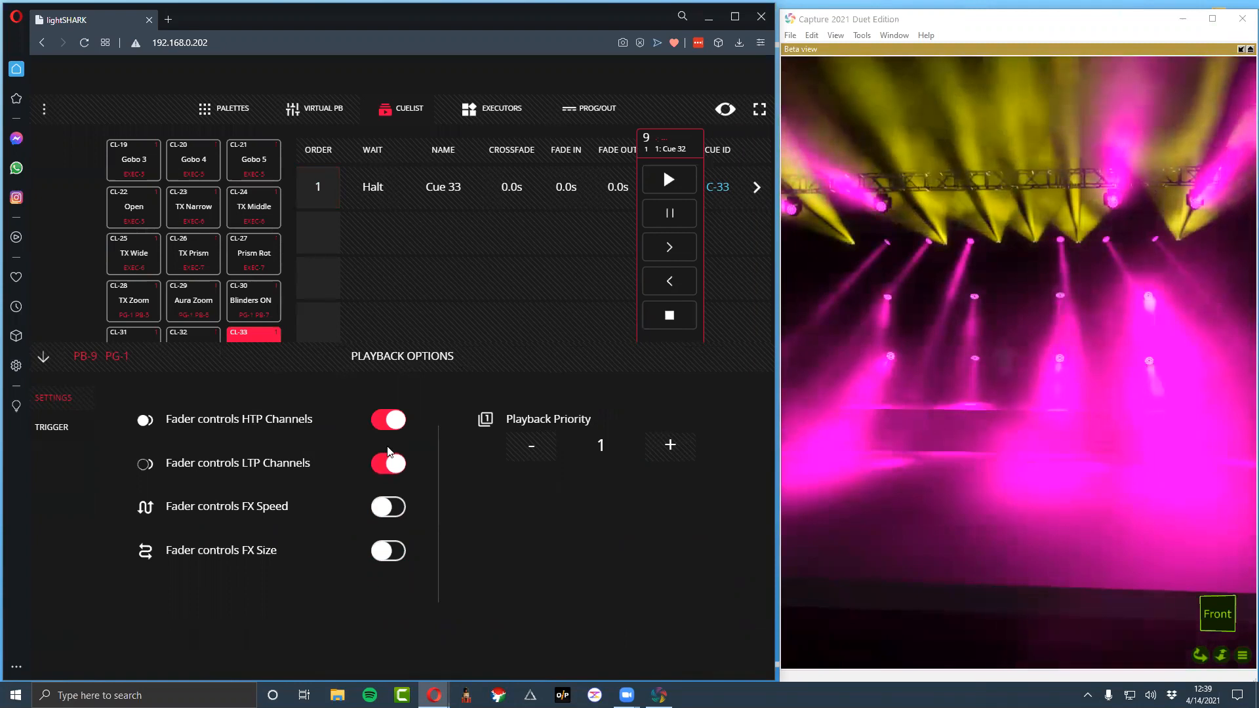
click(385, 429)
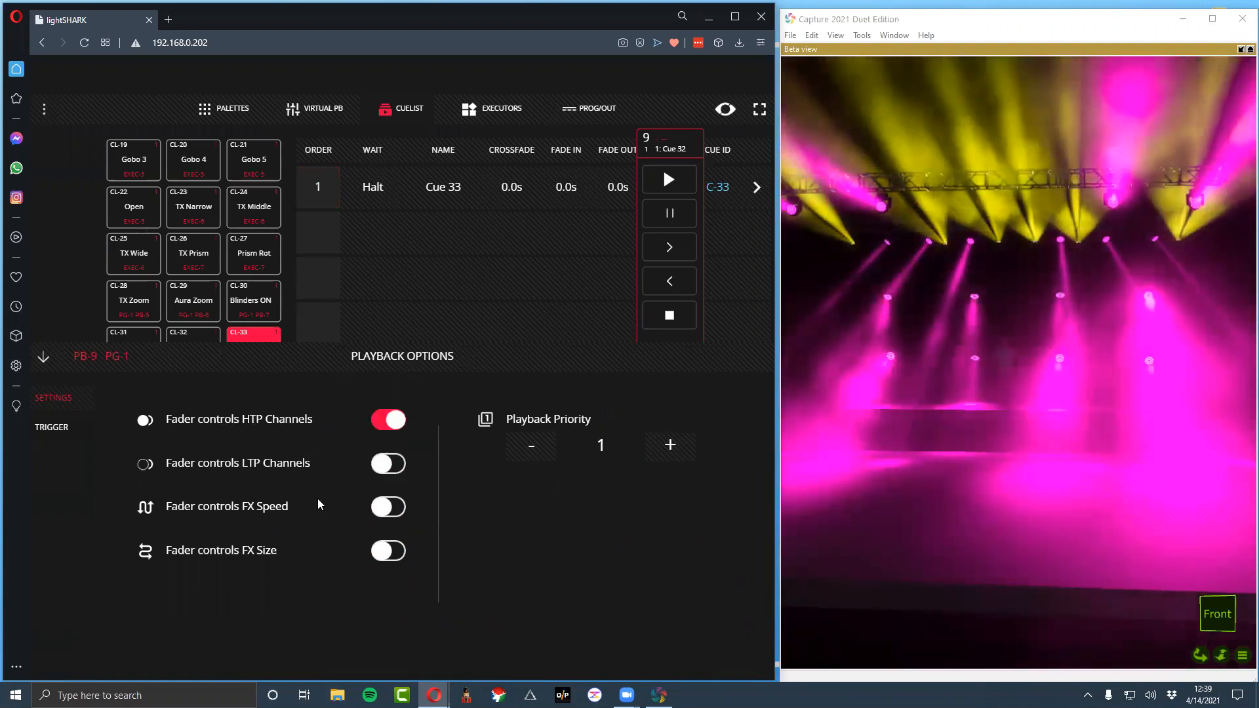
click(381, 551)
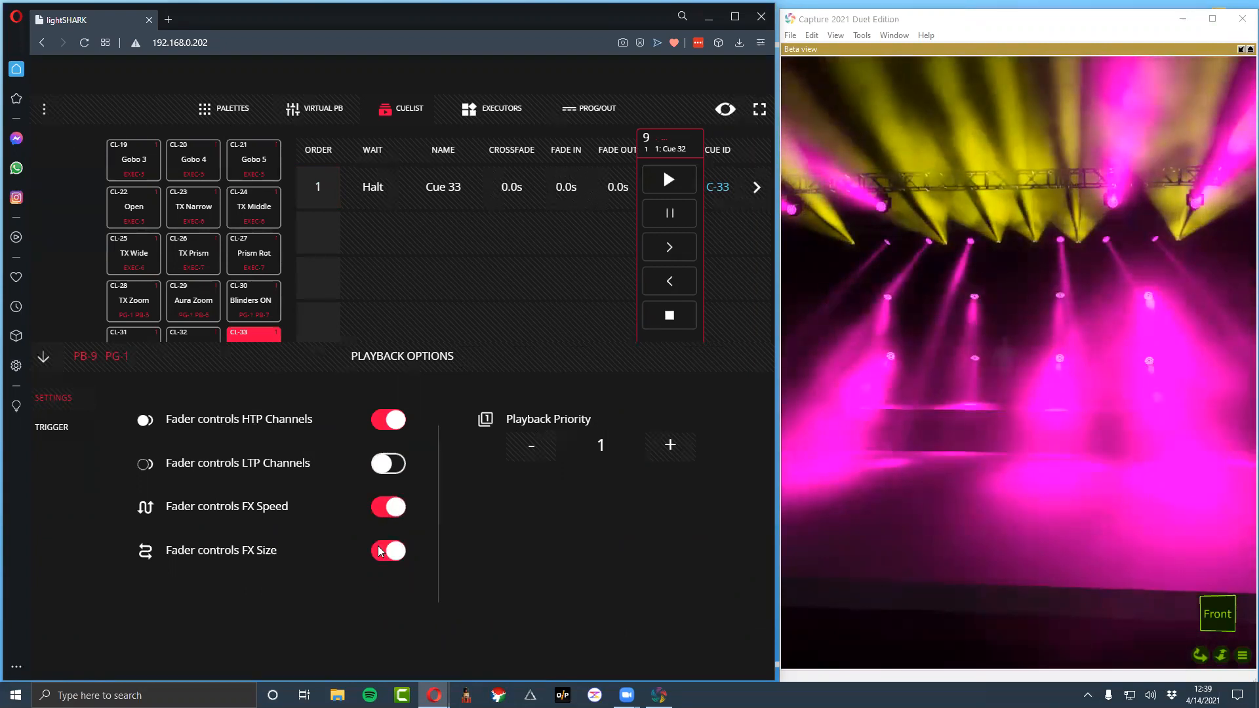
click(375, 556)
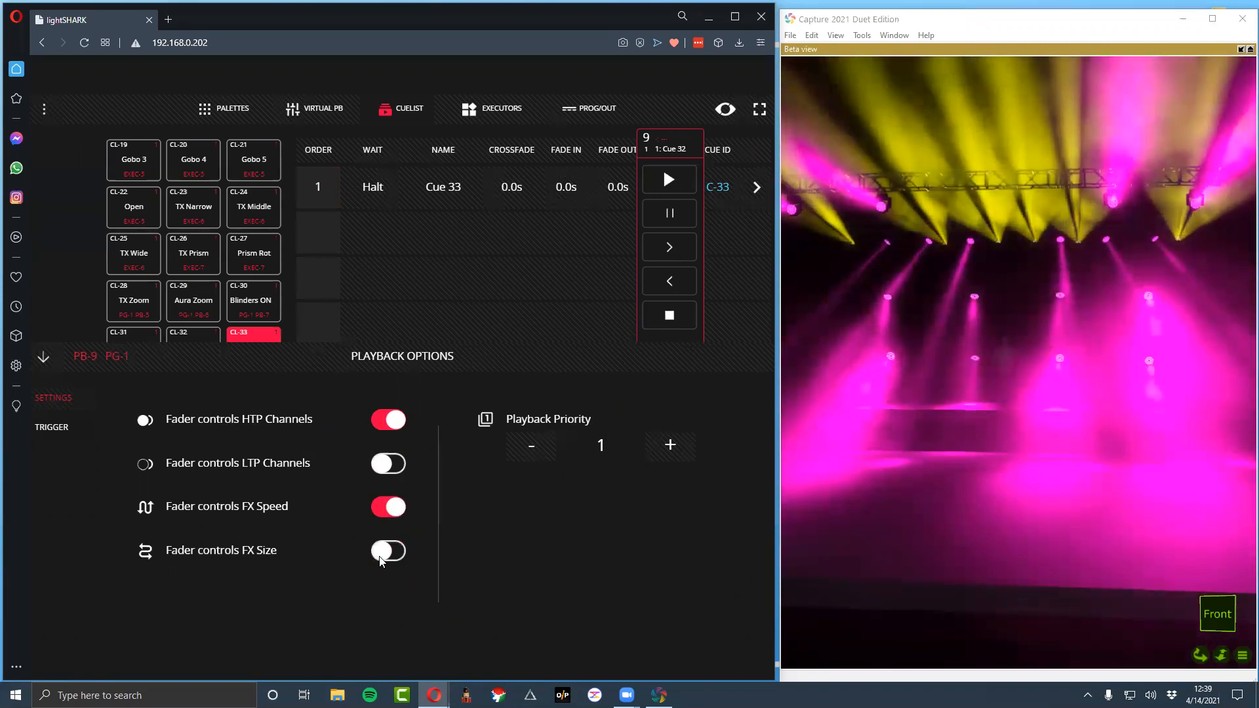
click(41, 359)
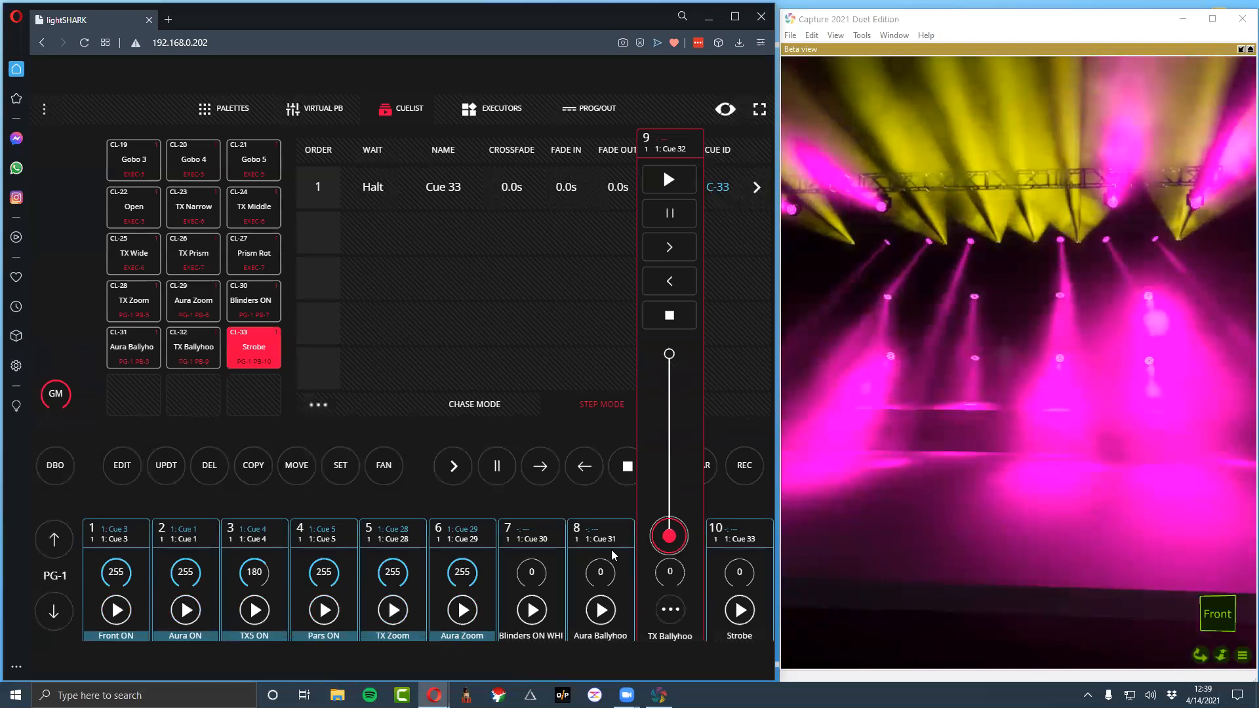
Test the effect speed on the TX Ballyhoo fader by running it to 255, down to 1 and up to about 246
drag(663, 538, 669, 521)
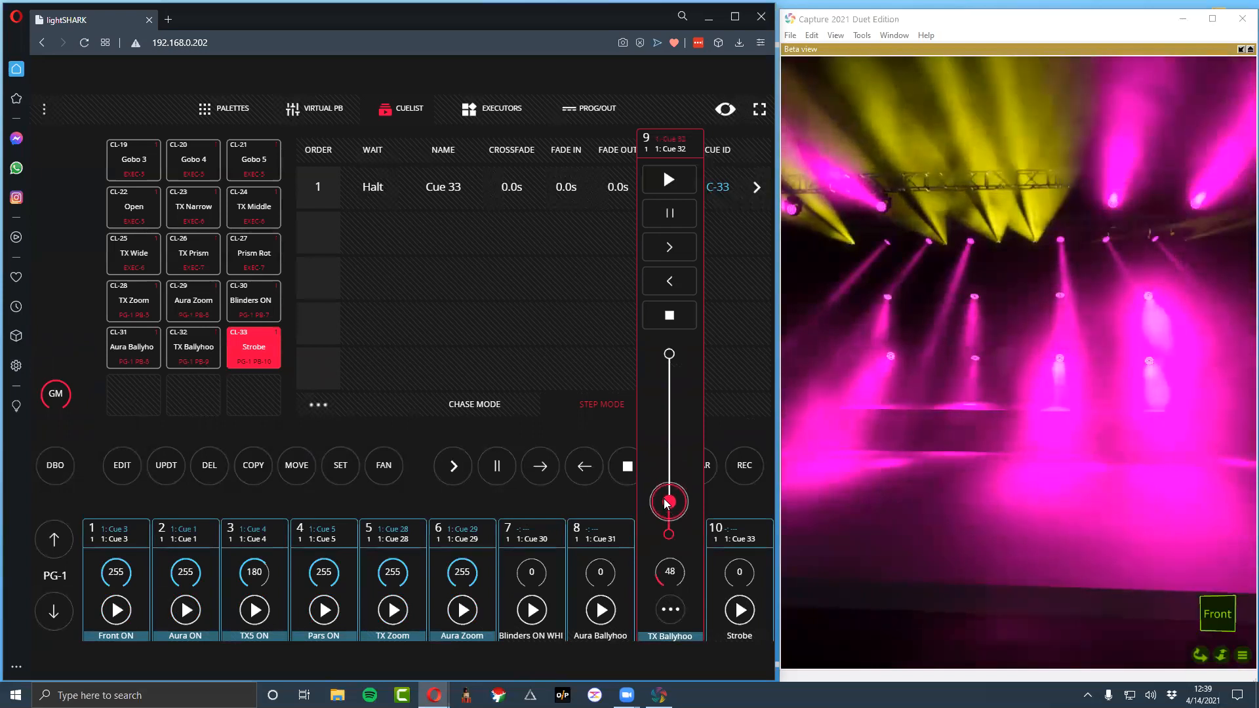
drag(666, 503, 668, 353)
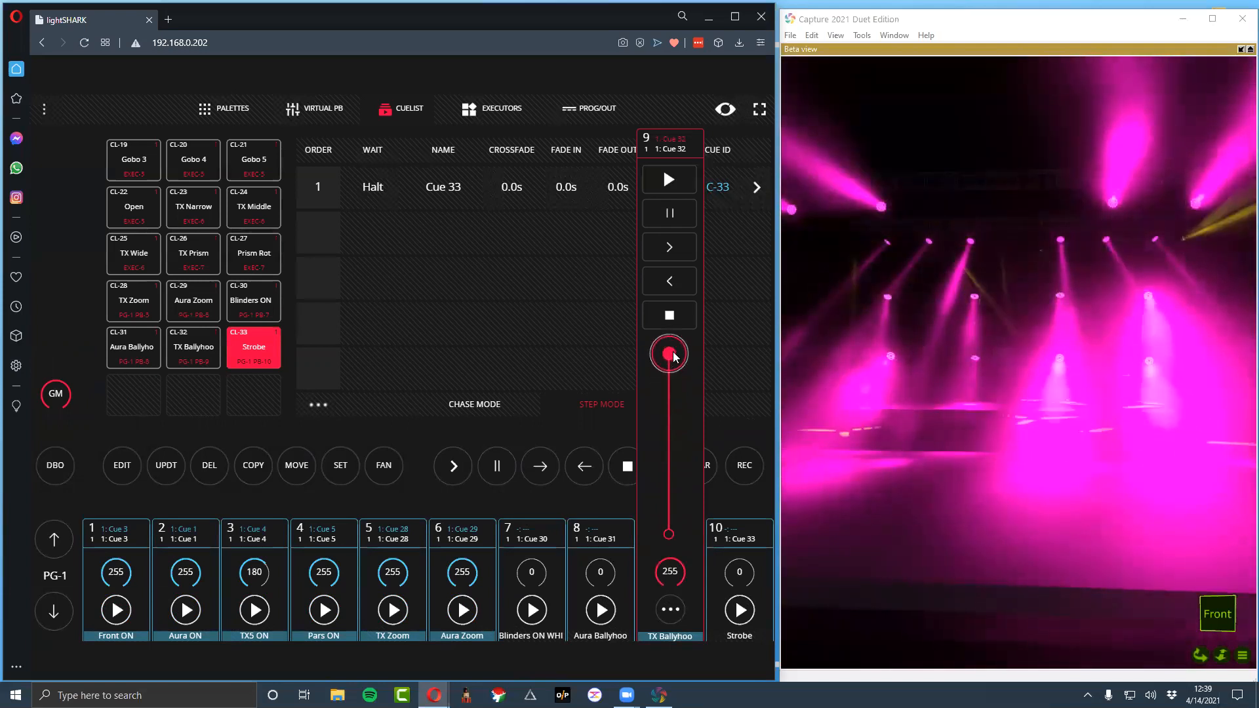
mouse_move(674, 356)
mouse_down()
mouse_move(667, 450)
mouse_move(669, 352)
mouse_up()
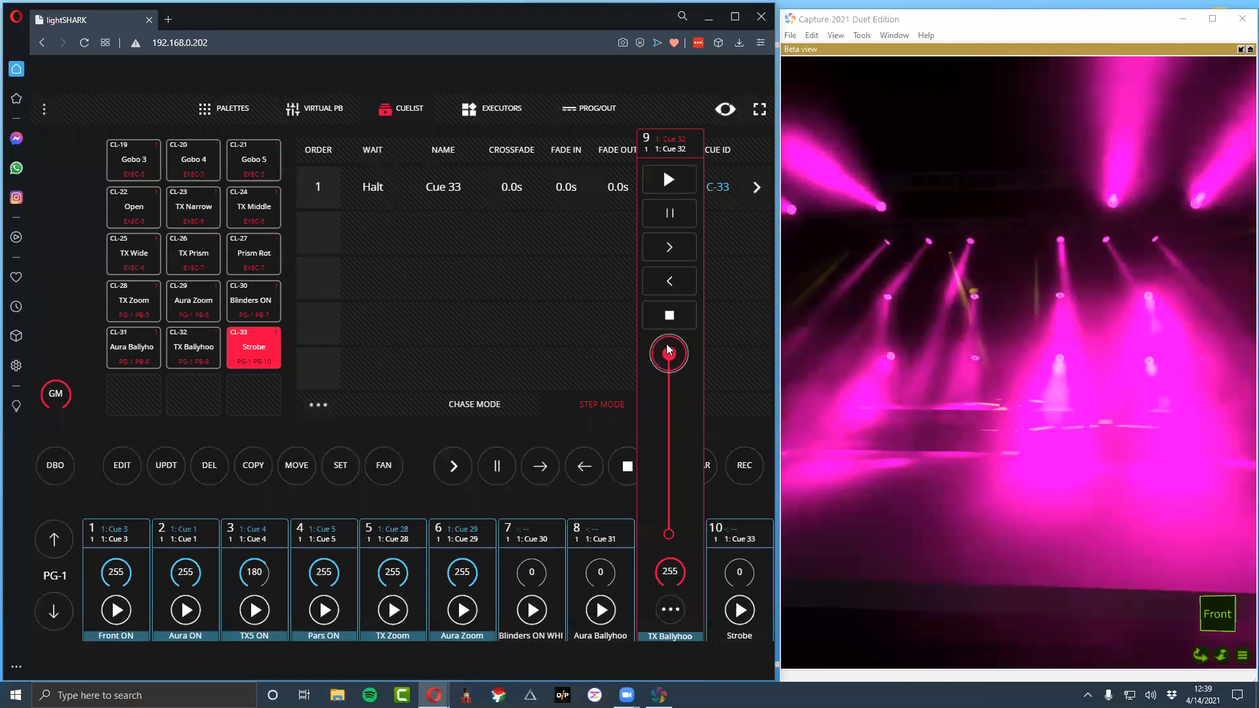
drag(669, 353, 674, 539)
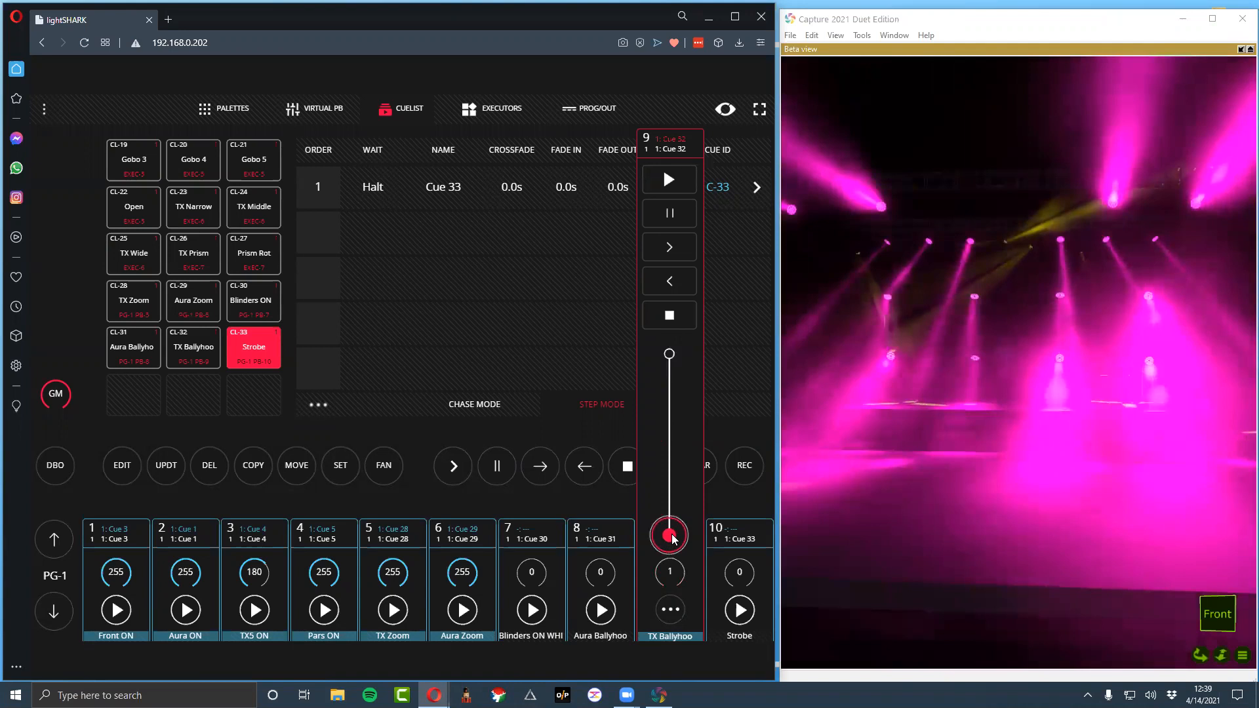
drag(673, 537, 669, 491)
drag(678, 437, 669, 357)
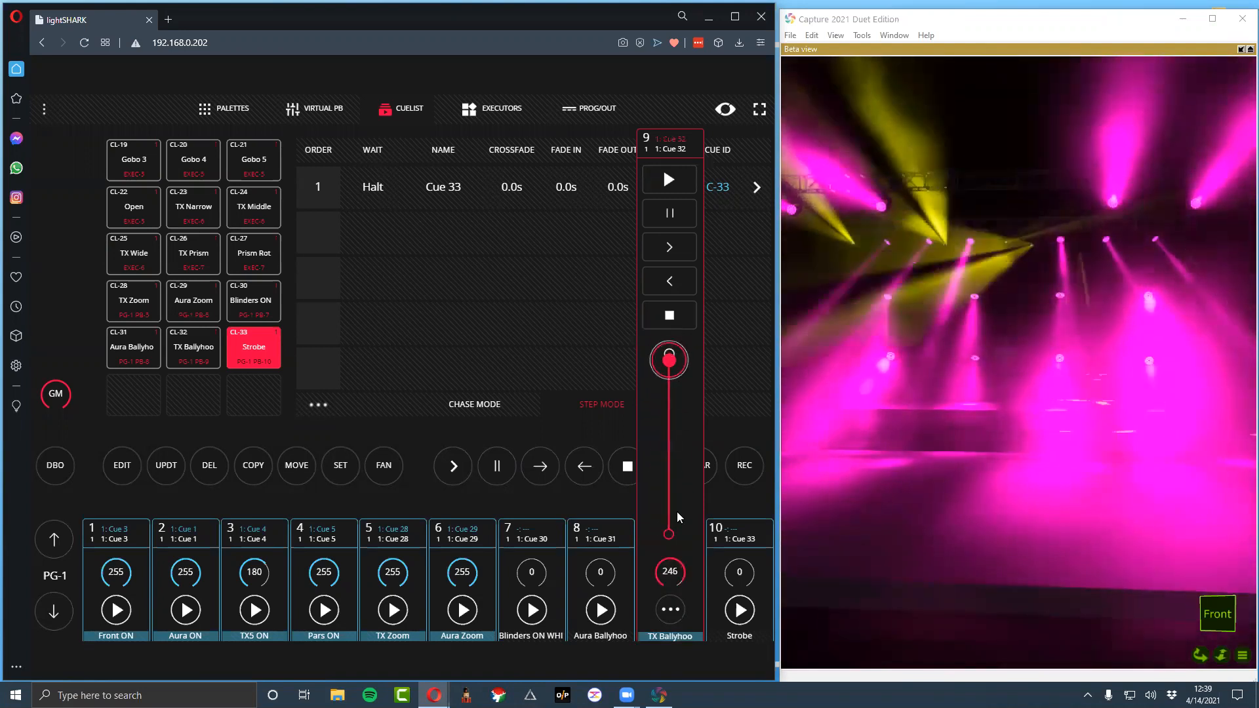
Switch the TX Ballyhoo fader from controlling FX Speed to controlling FX Size
click(680, 619)
click(386, 552)
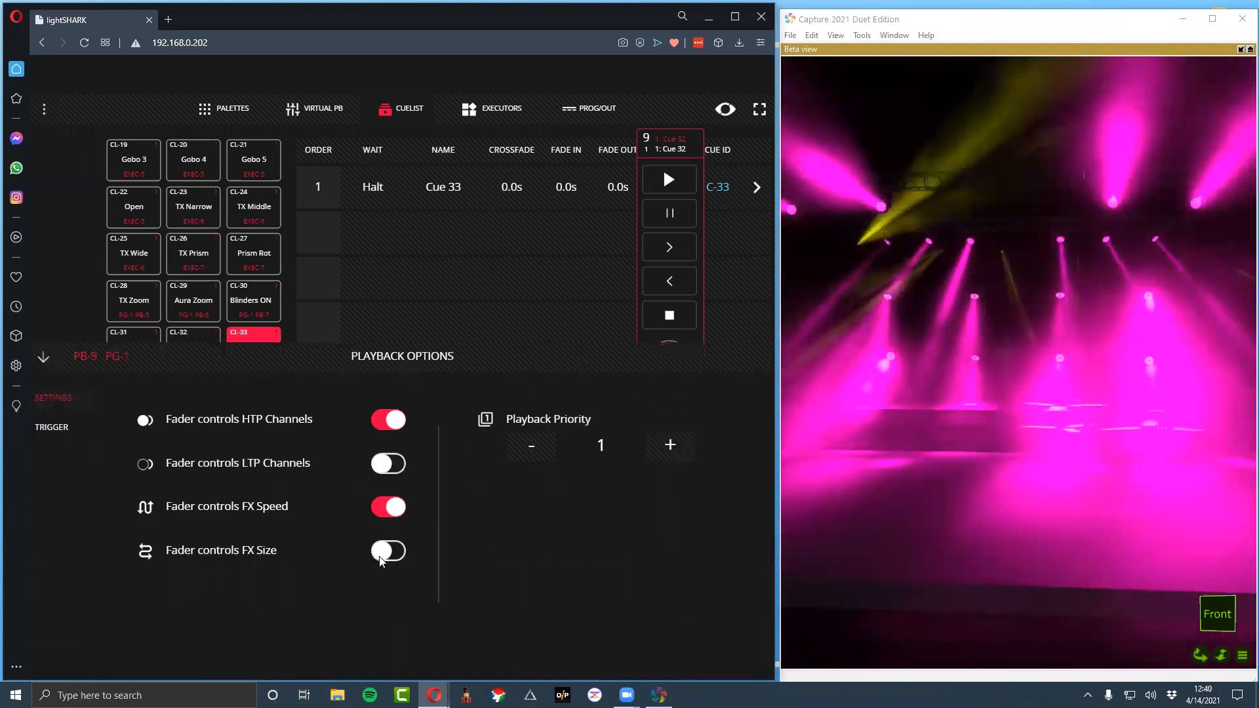
click(385, 552)
click(386, 512)
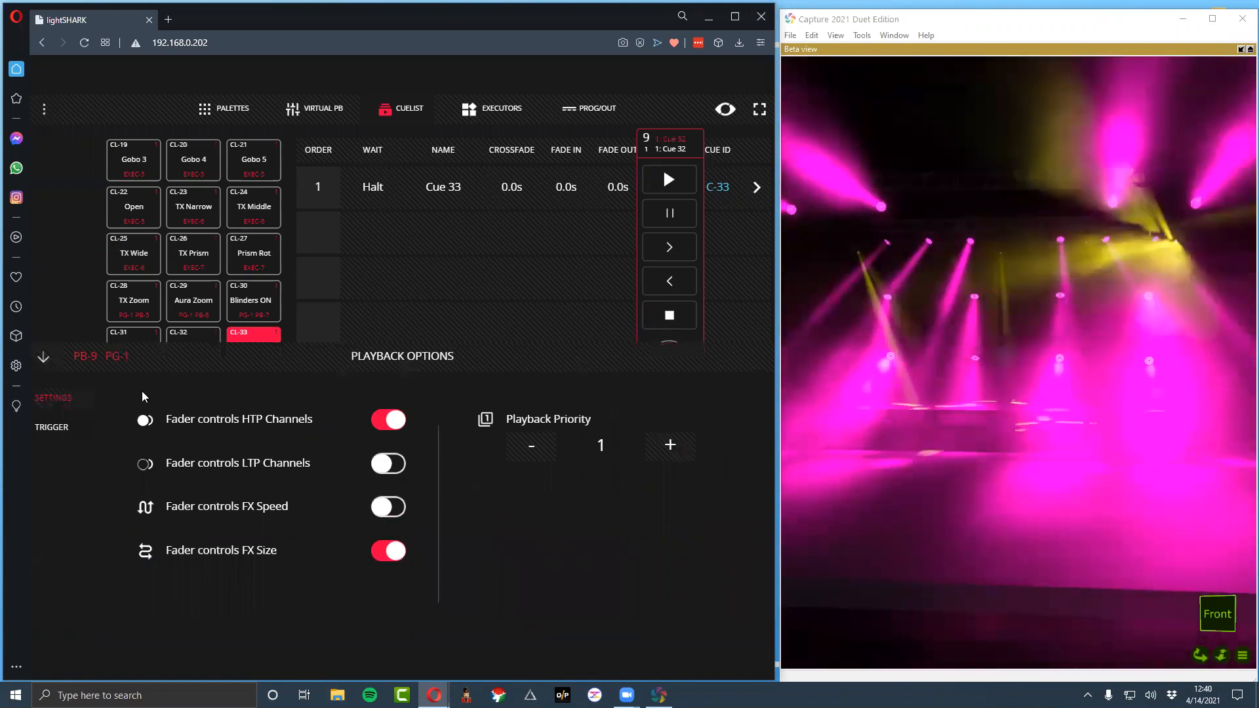
click(43, 357)
Test the effect size on the TX Ballyhoo fader by lowering it to 0 and raising it again
drag(669, 359, 670, 540)
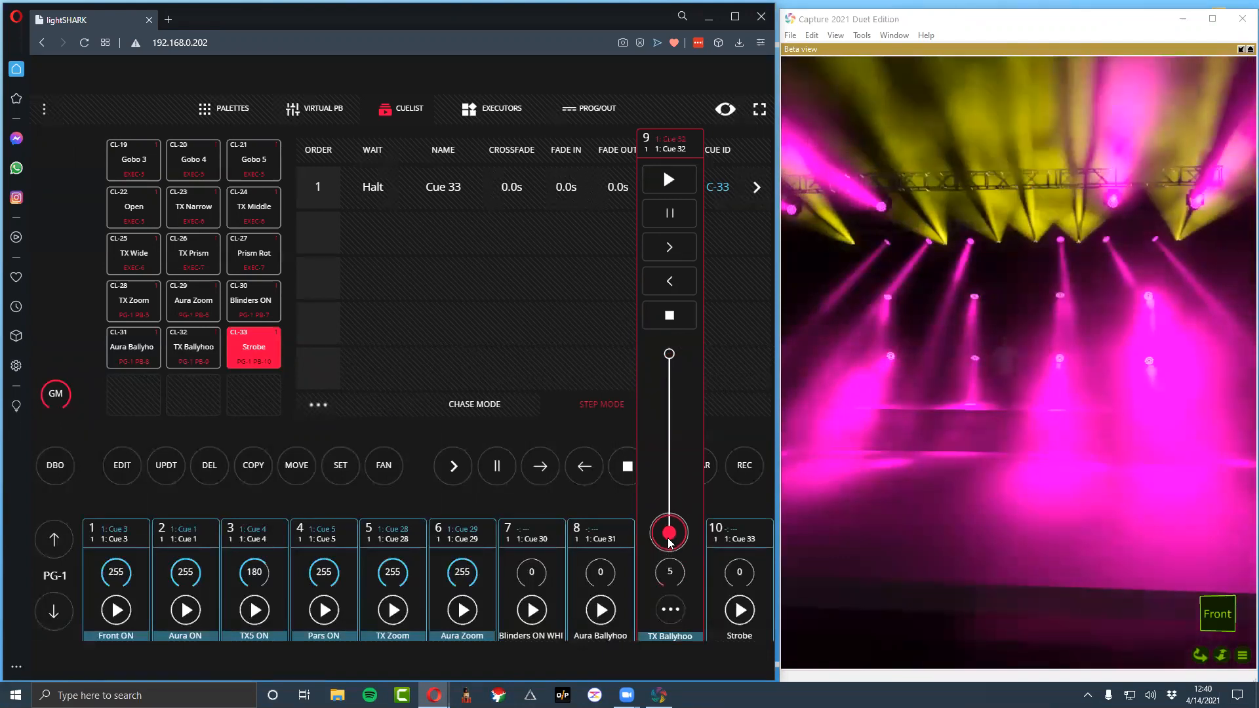
drag(670, 543, 670, 548)
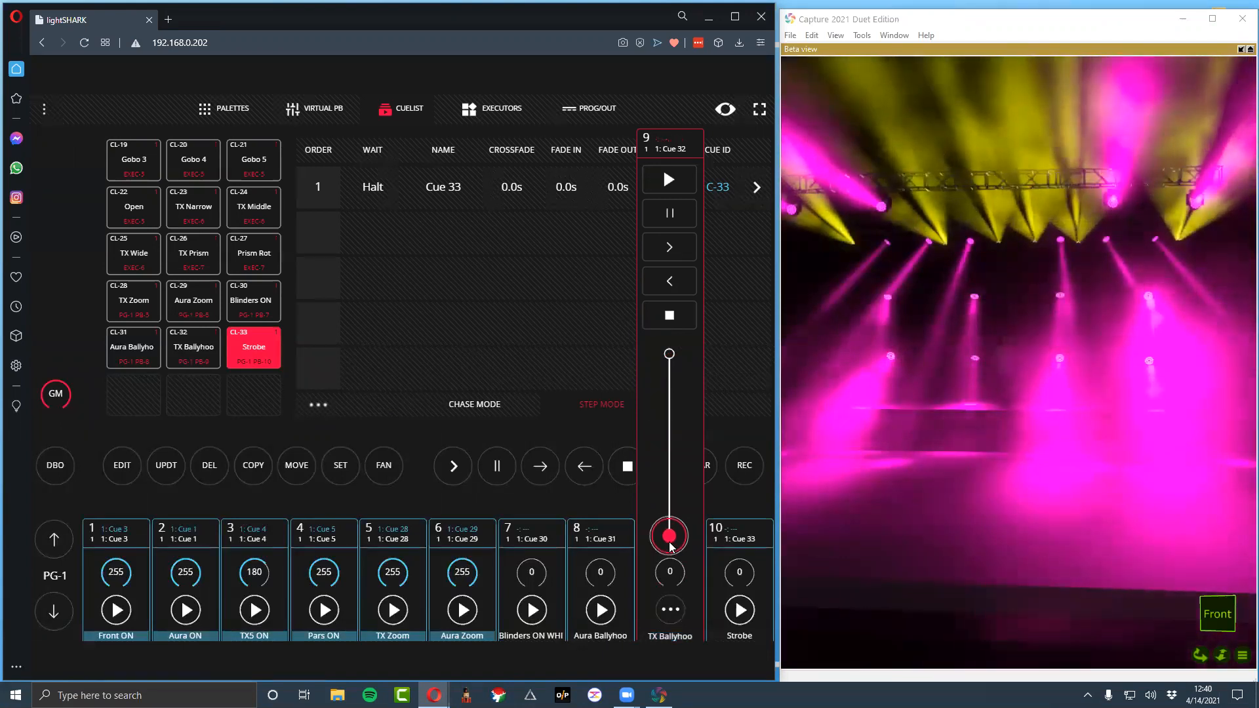
drag(671, 545, 663, 437)
Let the TX Ballyhoo fader control both FX Speed and FX Size, and bring it down to 0
click(671, 610)
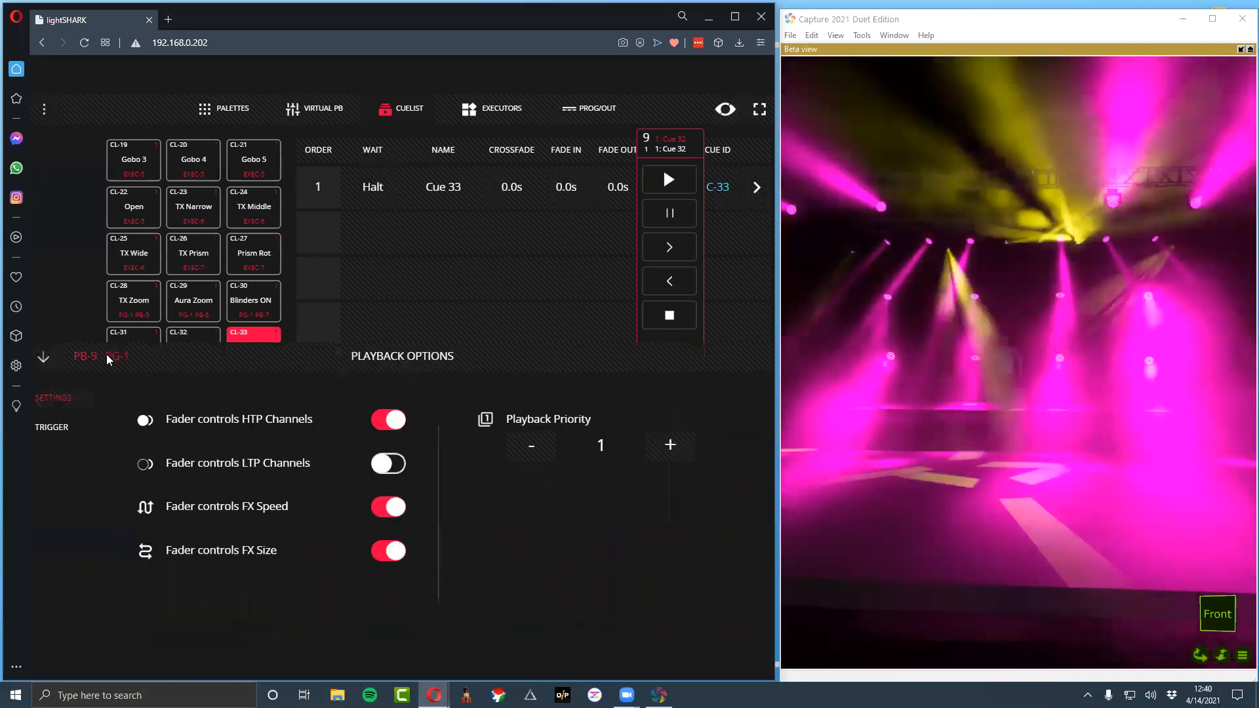
click(41, 356)
drag(660, 449, 687, 594)
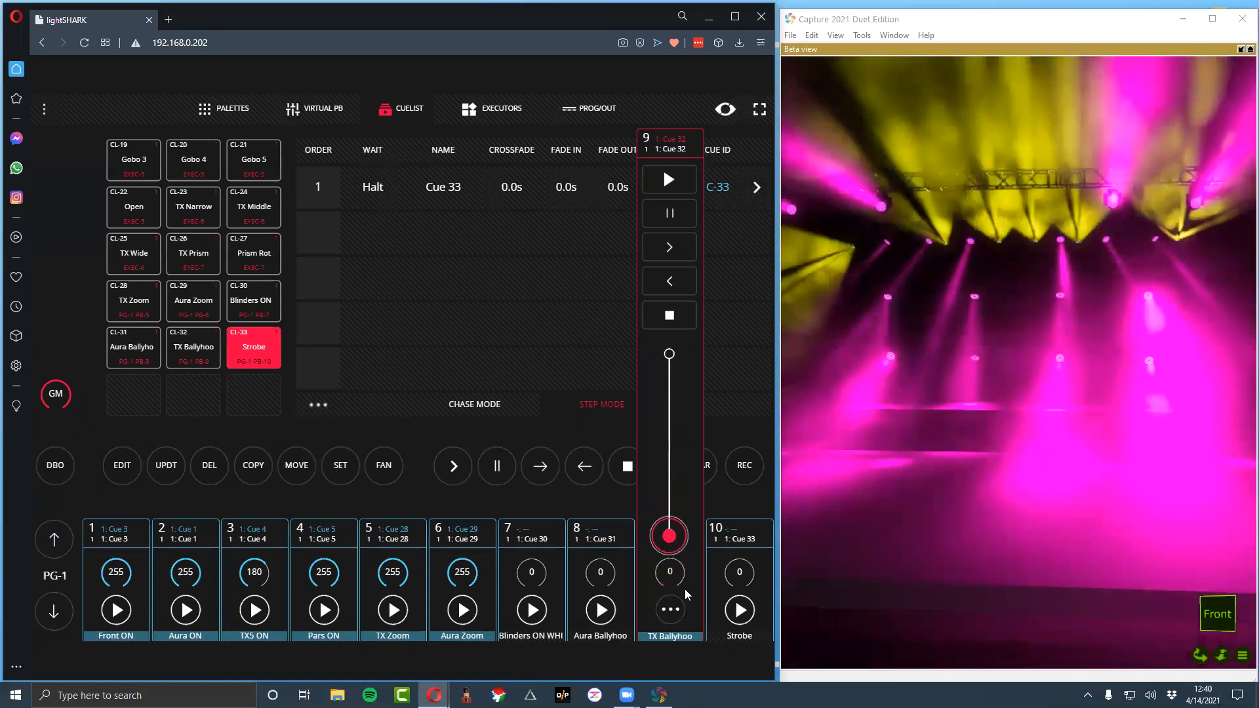
Configure the Aura Ballyhoo playback so its fader controls FX Speed, with LTP Channels control off
click(608, 536)
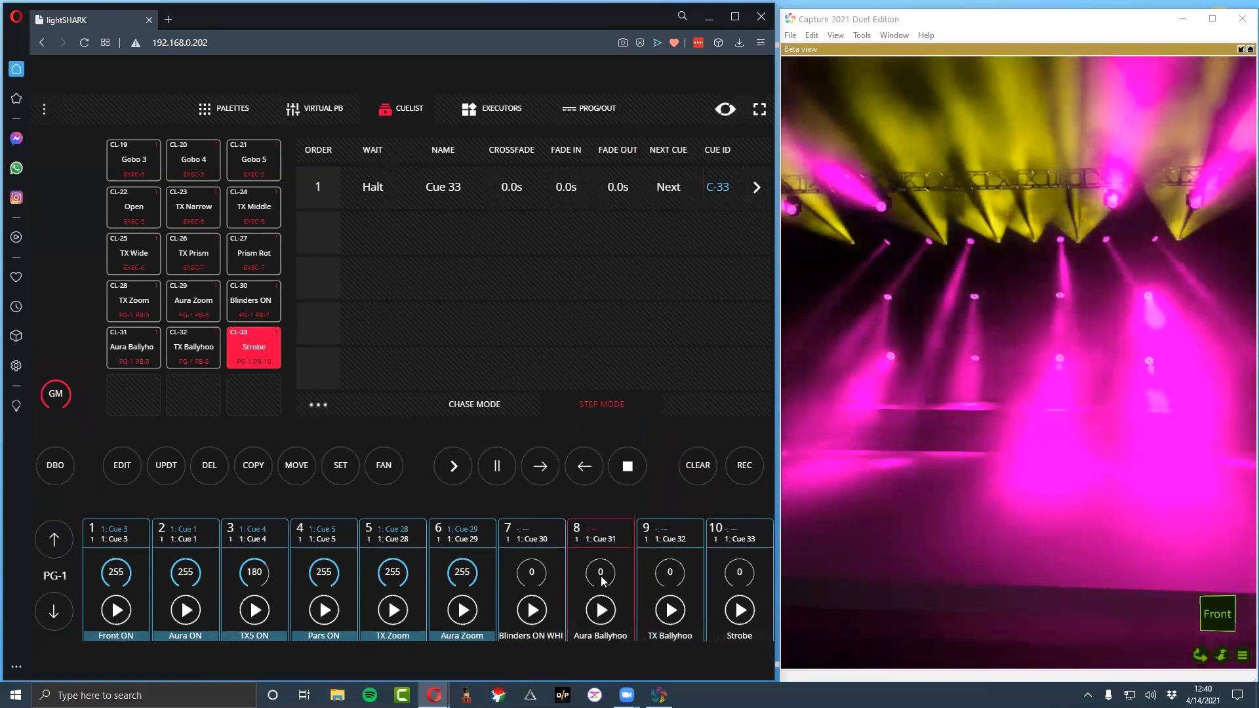
click(601, 575)
click(597, 603)
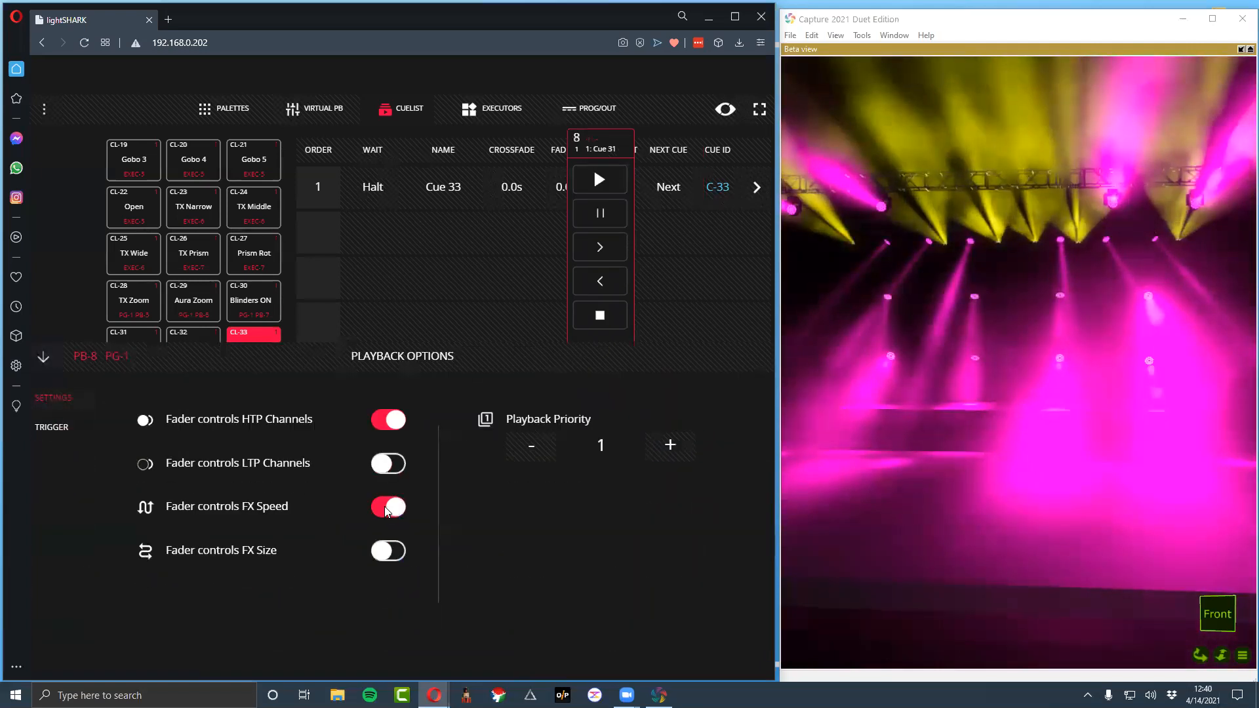
click(44, 356)
Run the Aura Ballyhoo fader at 114 together with TX Ballyhoo at 121, and briefly try the Strobe fader
drag(599, 536, 597, 397)
mouse_move(670, 587)
drag(664, 497, 597, 455)
click(608, 580)
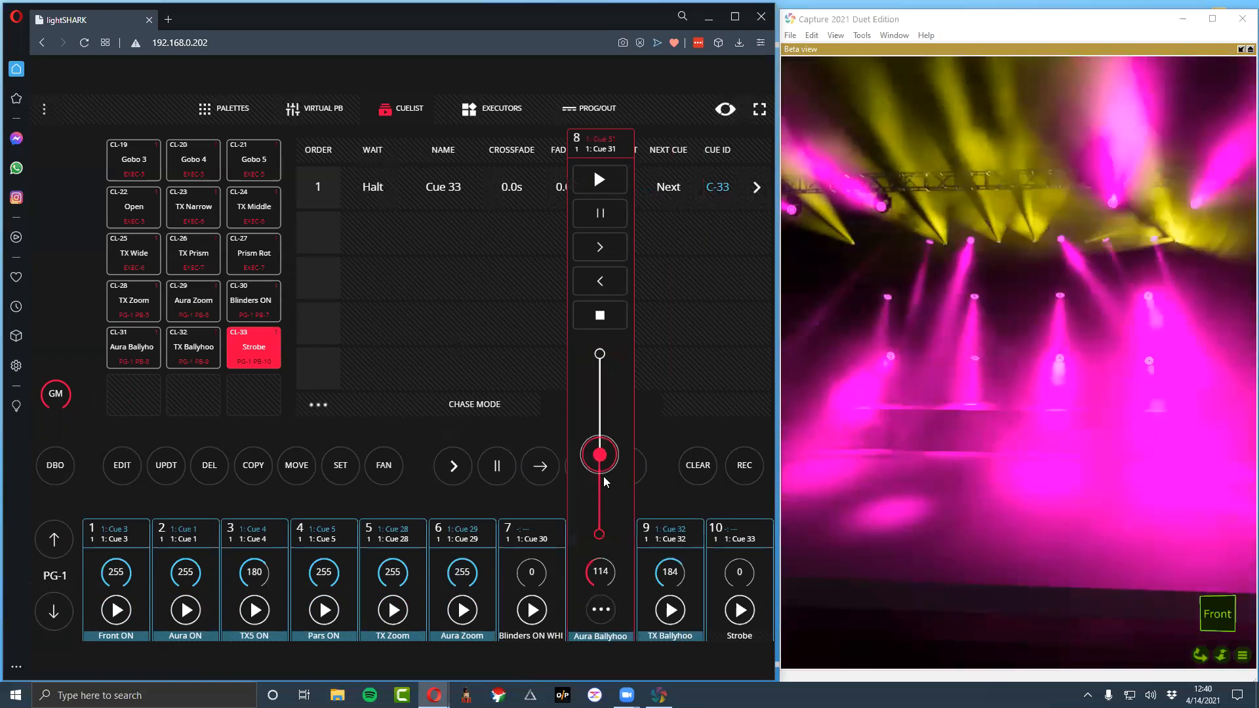
click(670, 572)
drag(665, 406, 666, 446)
click(739, 569)
mouse_move(736, 544)
mouse_down()
mouse_move(739, 357)
mouse_move(738, 534)
mouse_up()
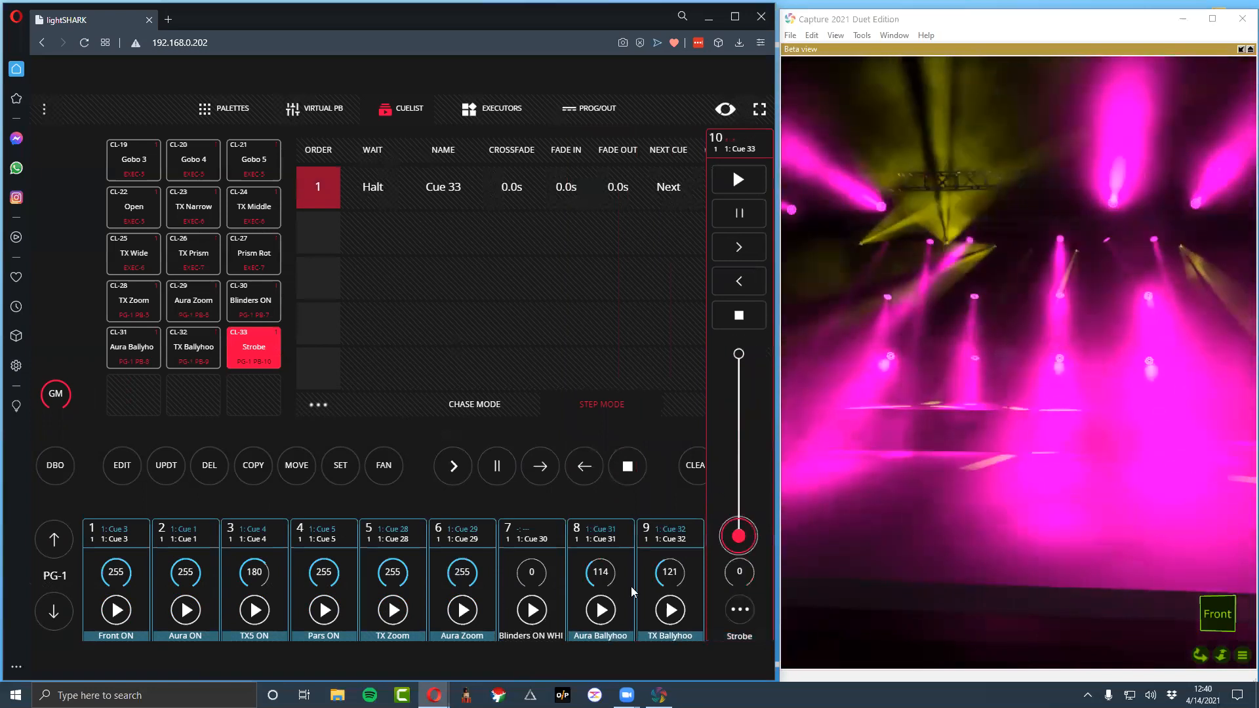
Let the Blinders ON WHITE playback fader control LTP channels and test the fader, returning it to 0
click(522, 558)
drag(522, 543, 526, 639)
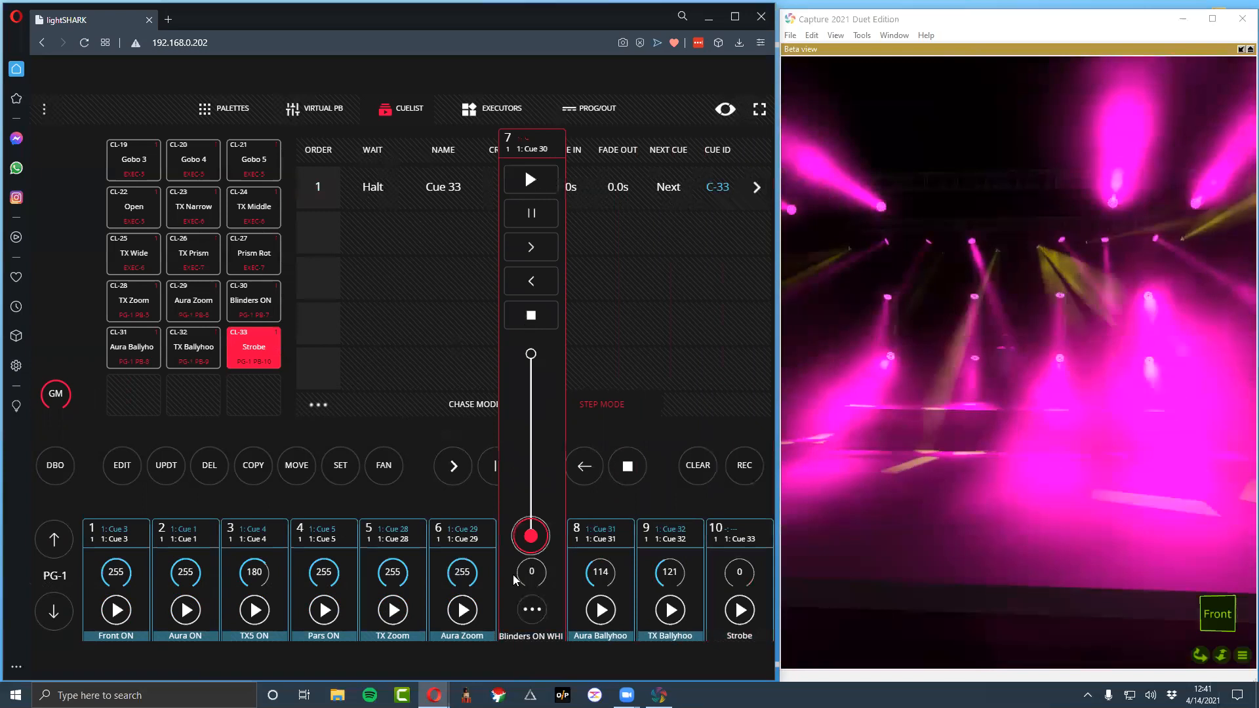
click(531, 609)
click(380, 463)
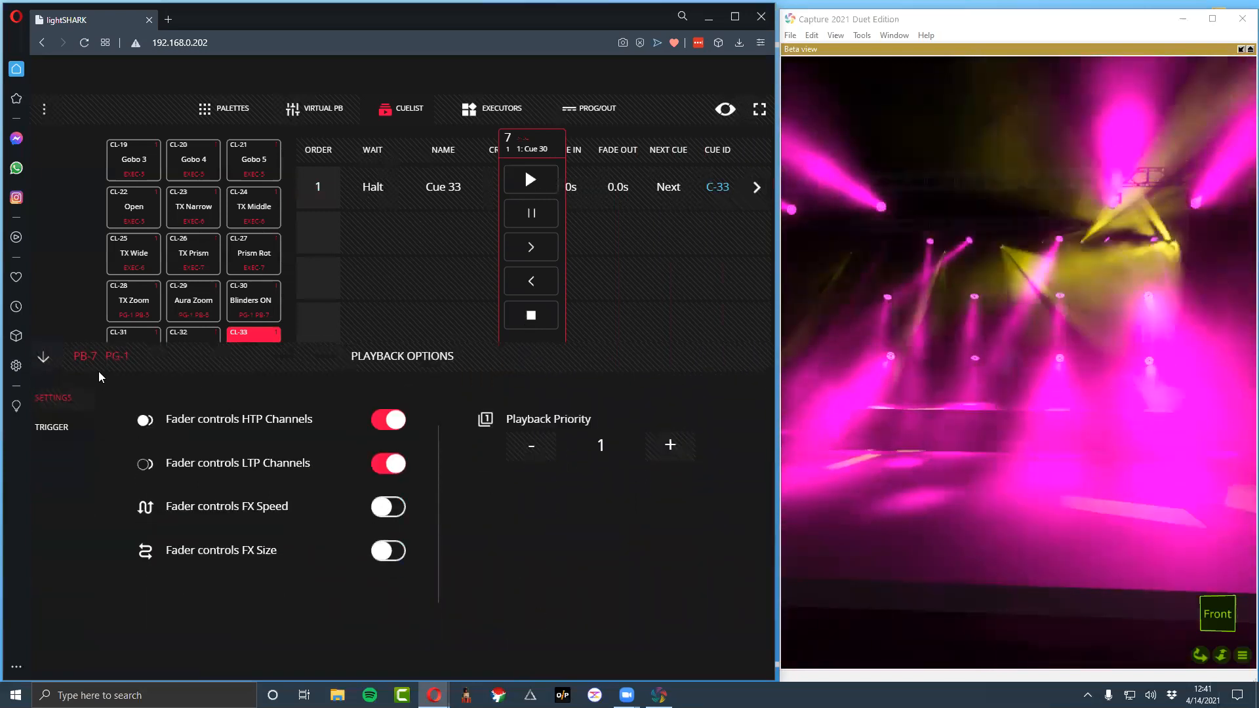
click(43, 356)
drag(524, 532, 559, 568)
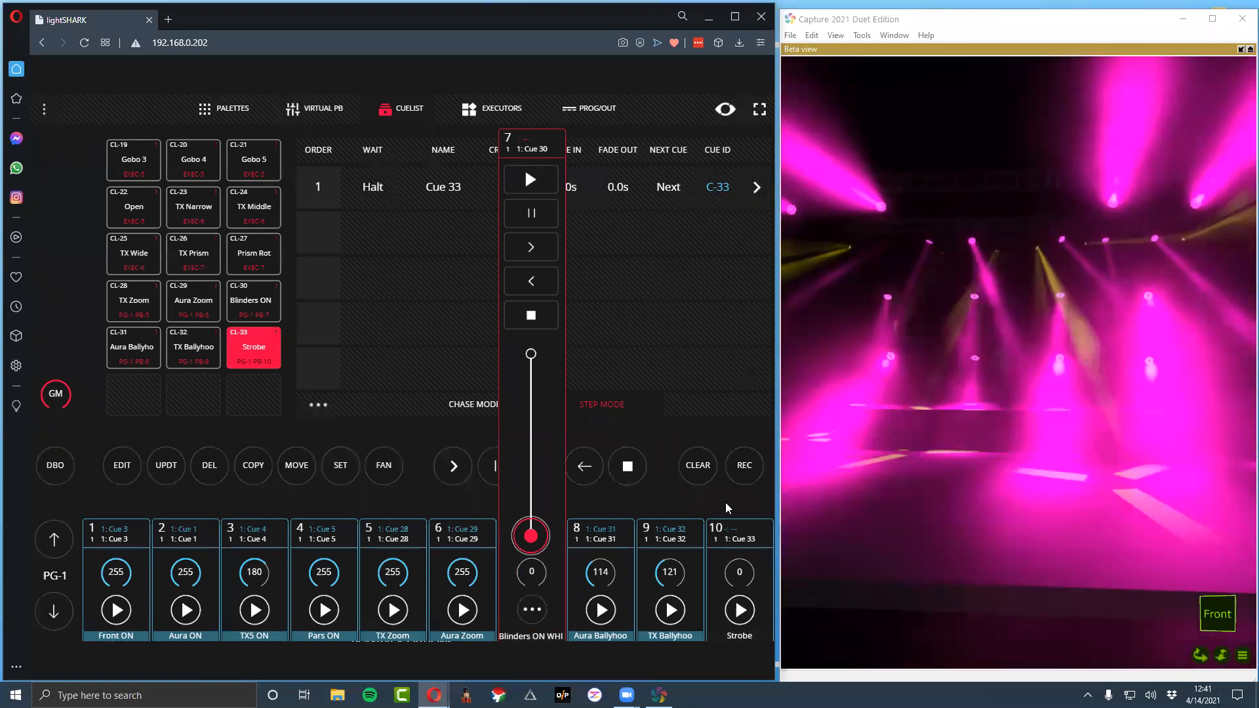
Lower the TX Ballyhoo and Aura Ballyhoo faders to 0
click(525, 167)
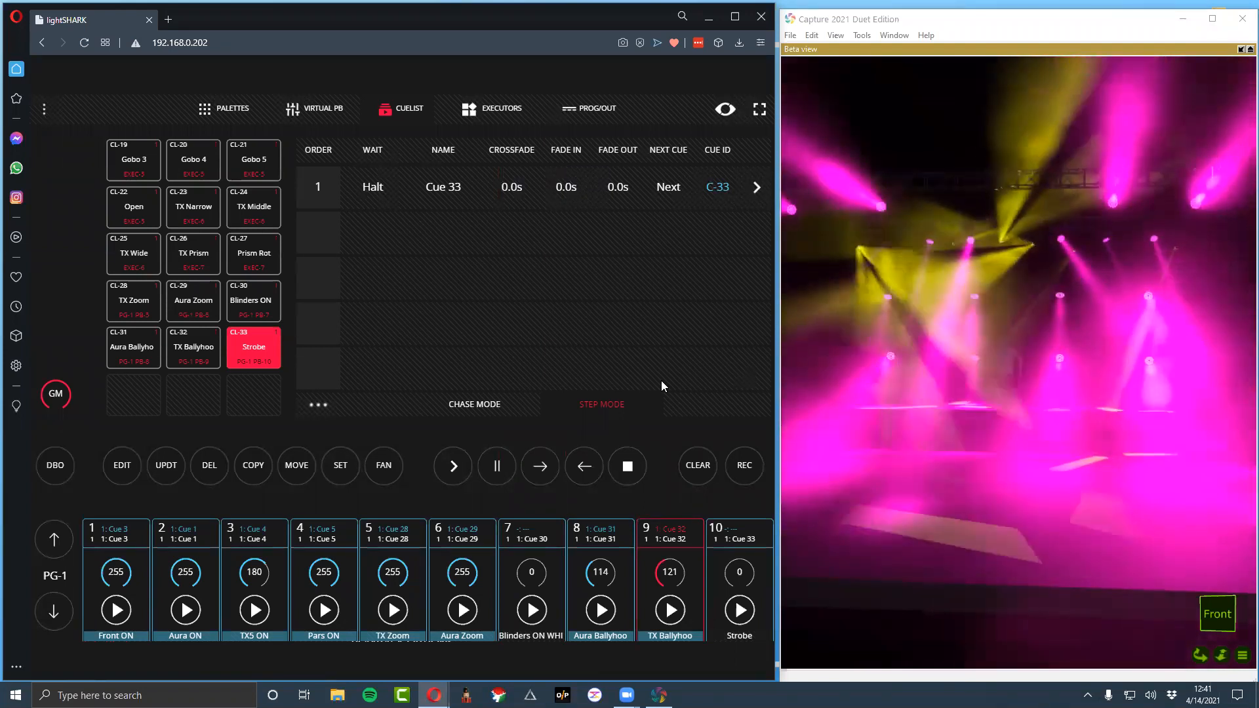
click(654, 573)
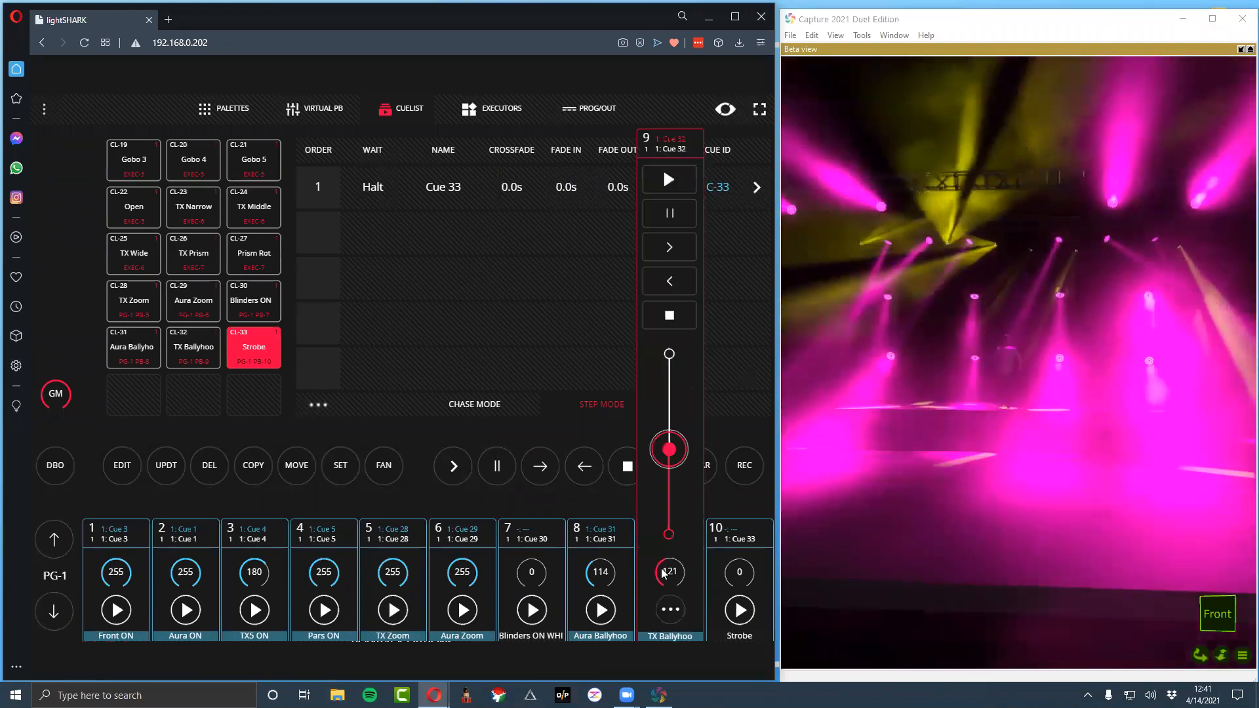
drag(669, 450, 673, 565)
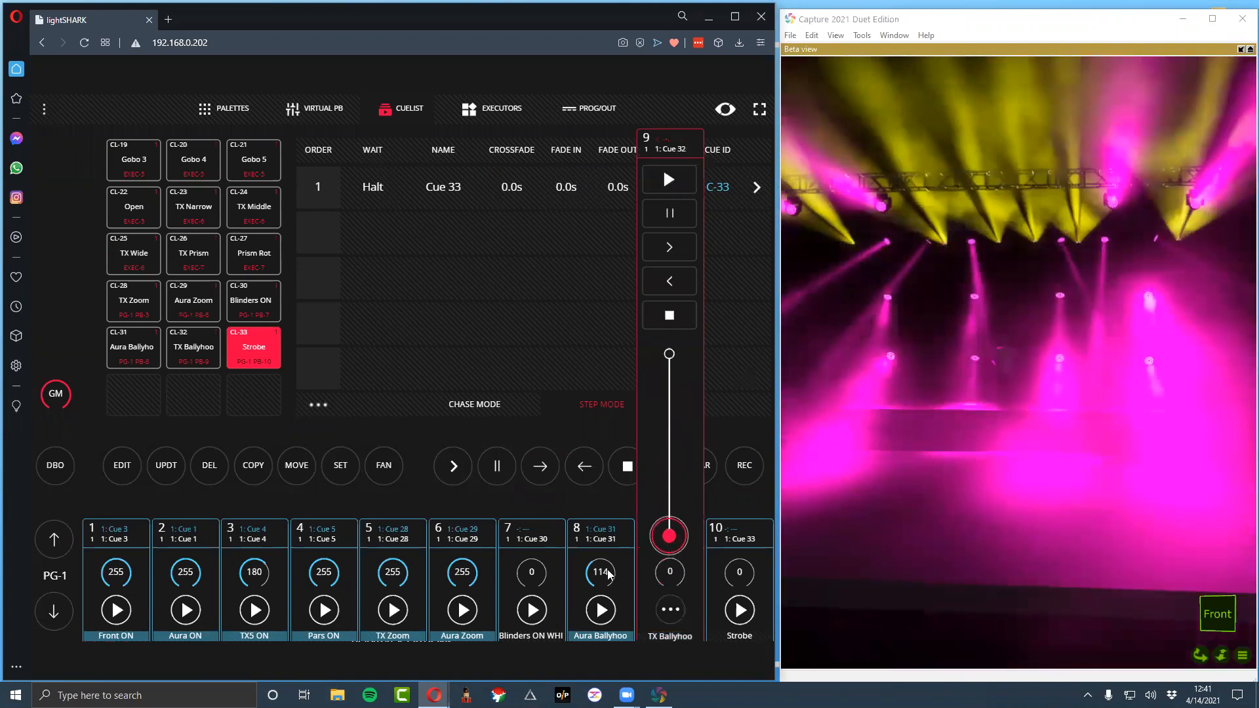
click(600, 572)
drag(601, 450, 600, 539)
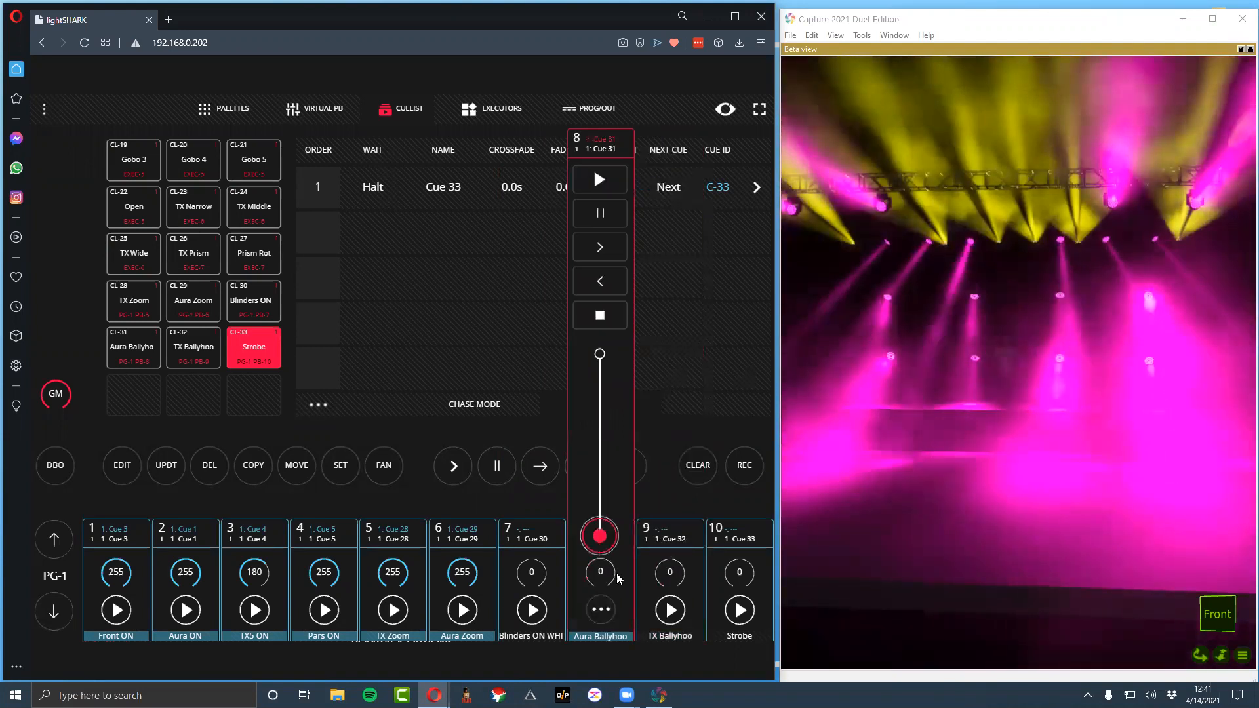
click(641, 513)
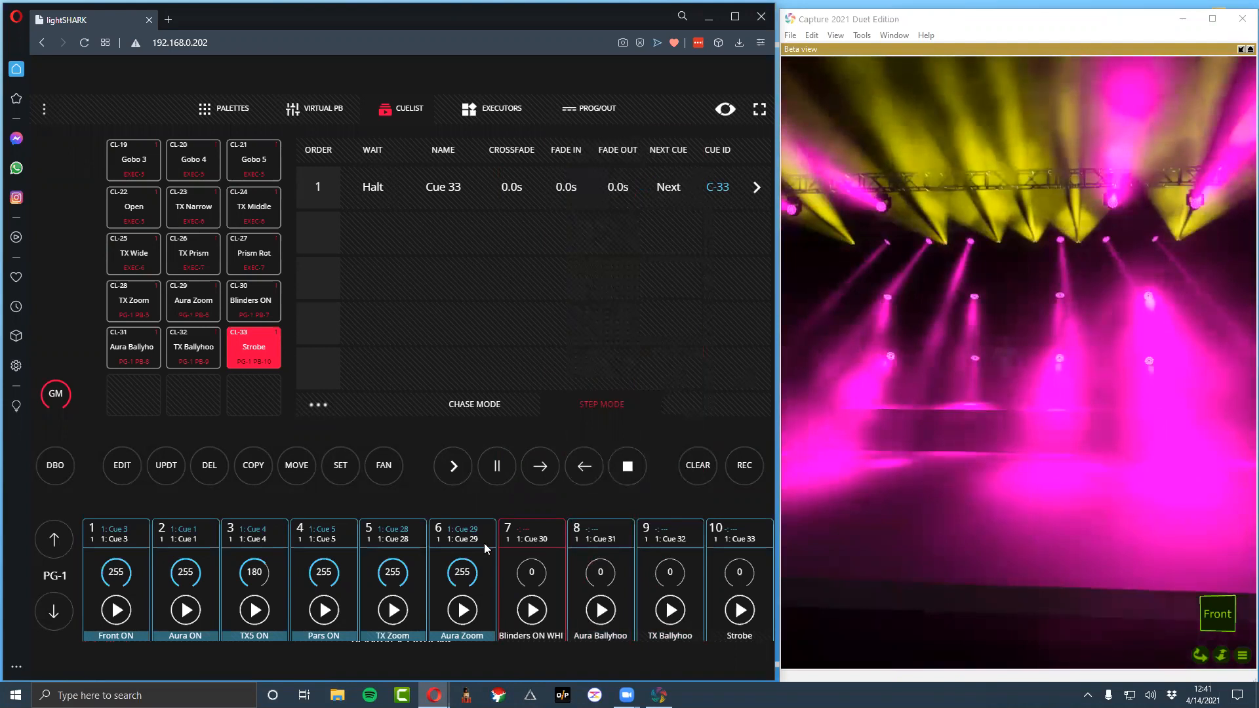
View the executors, return to the palettes and select the Front ON playback
click(493, 111)
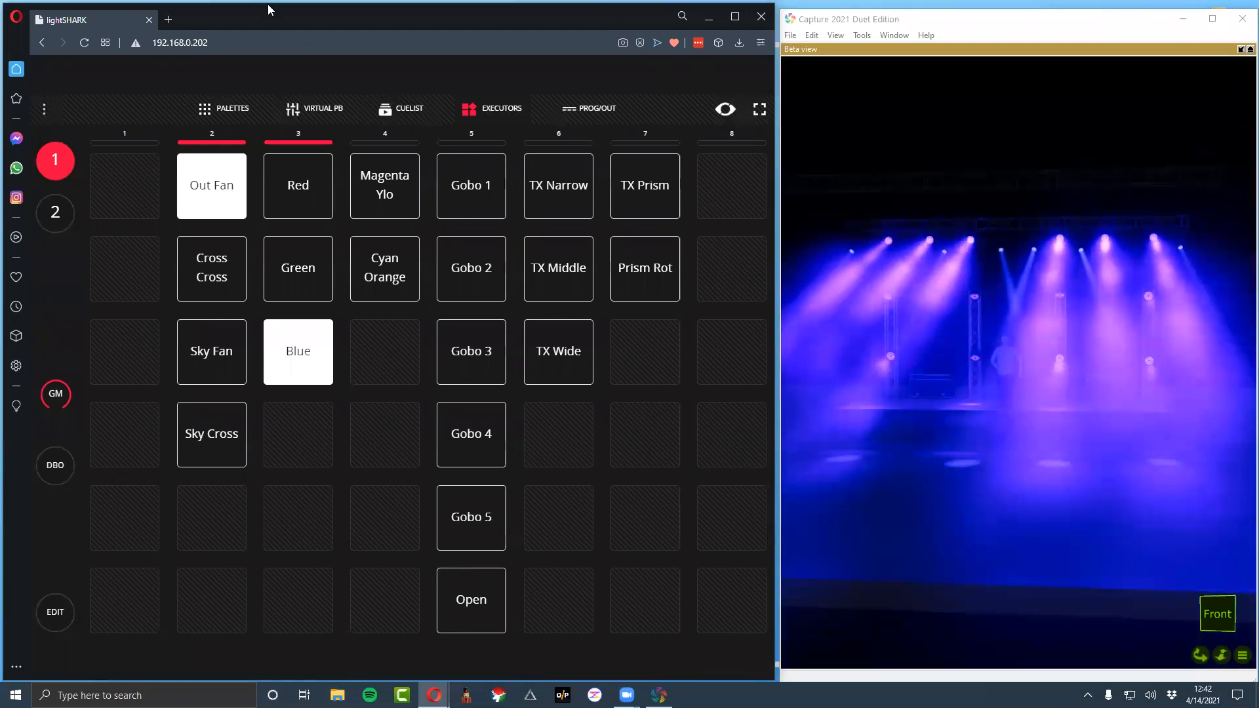
click(212, 109)
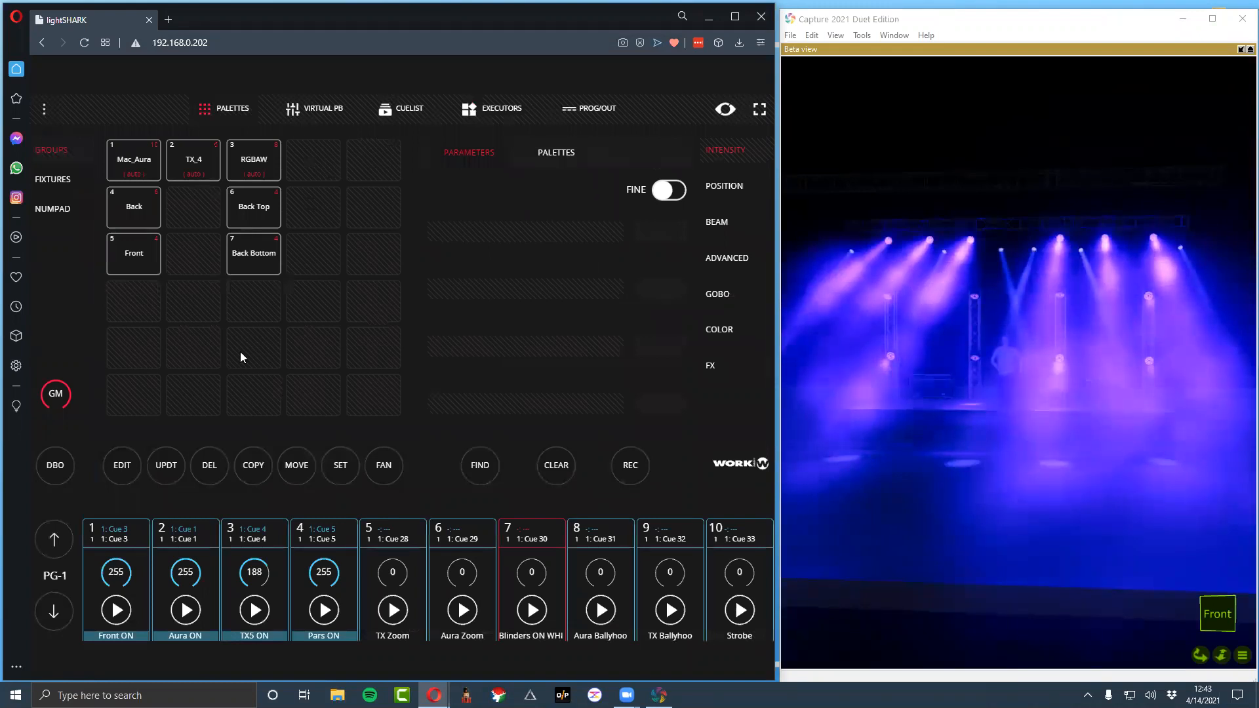
click(139, 530)
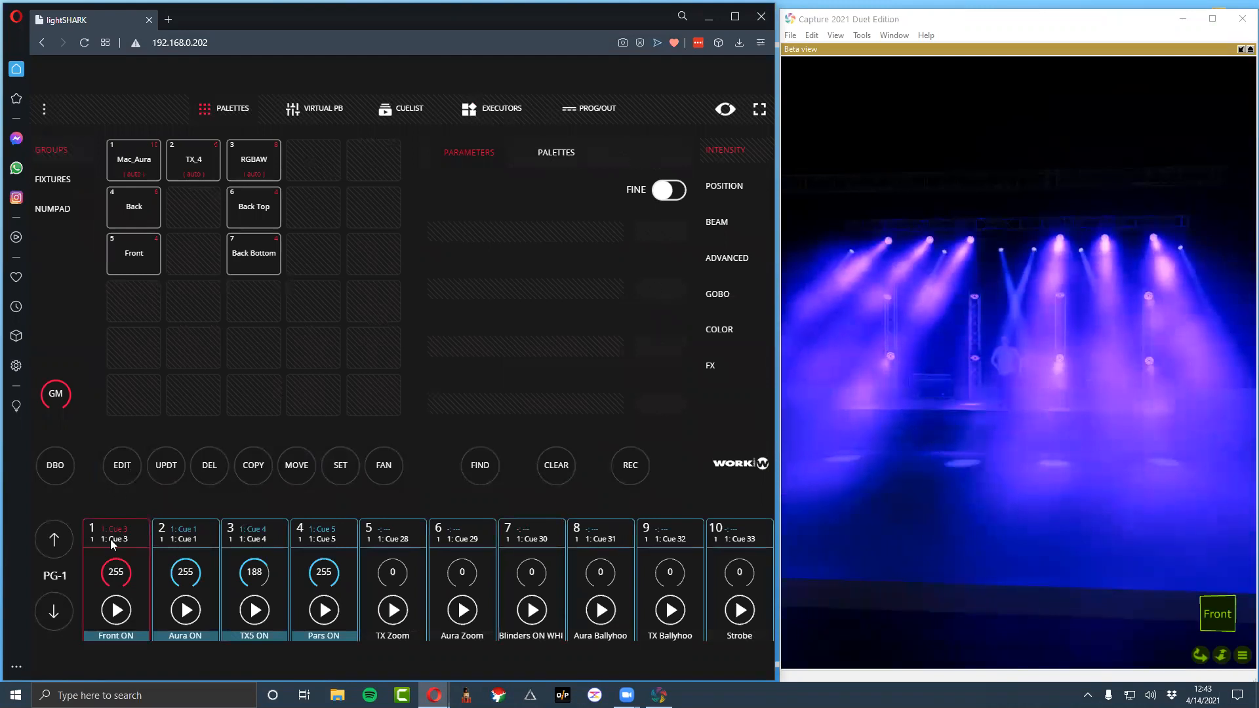
click(114, 474)
click(105, 538)
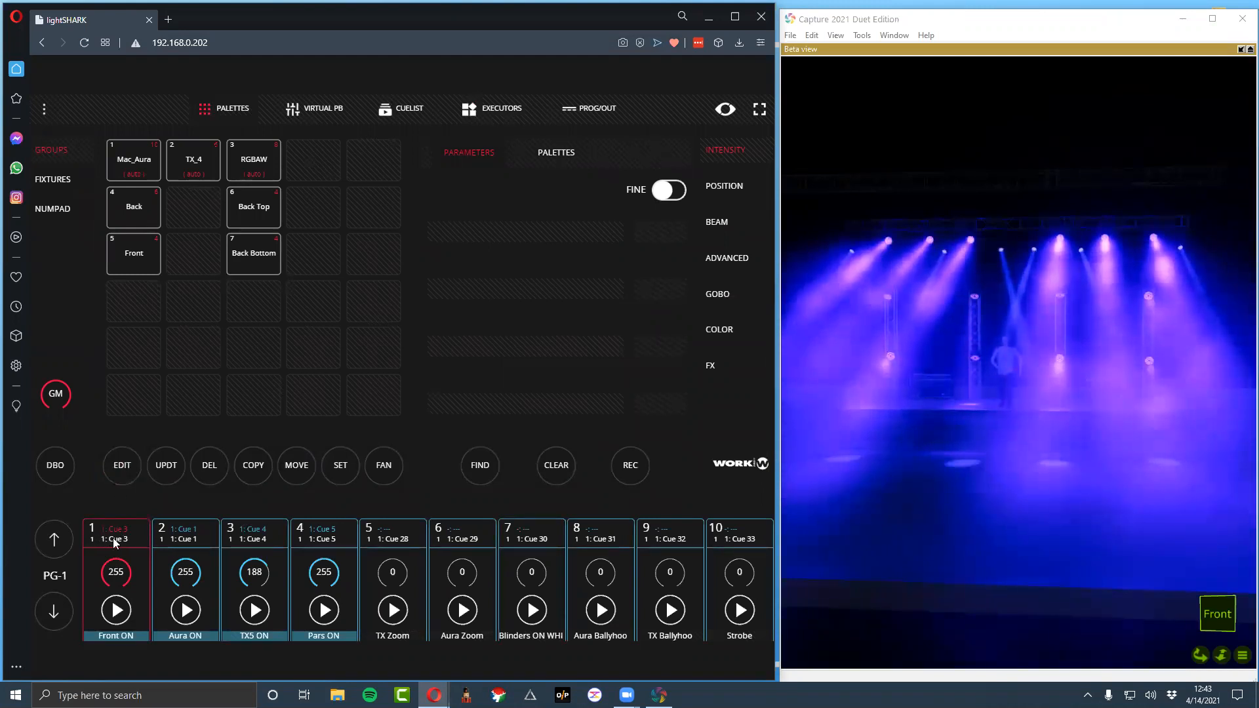
Edit Cue 3 of the Front ON cuelist, applying the White color palette to the Front group
click(403, 111)
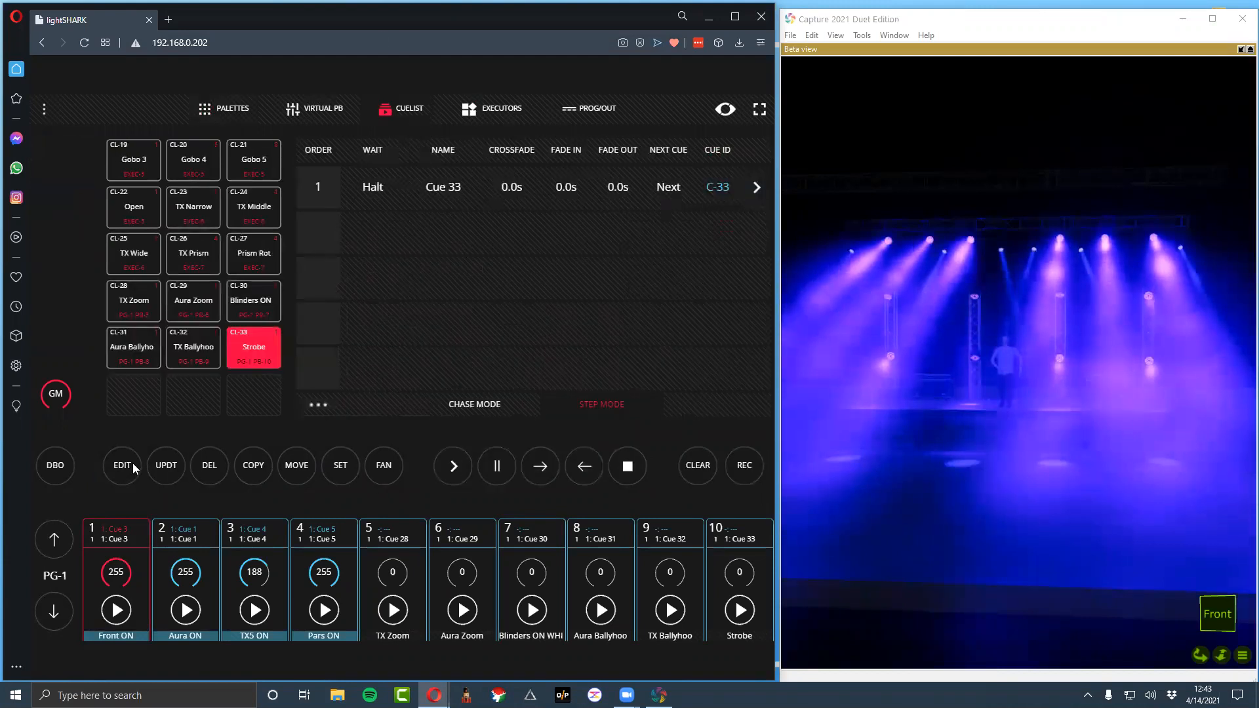
click(98, 535)
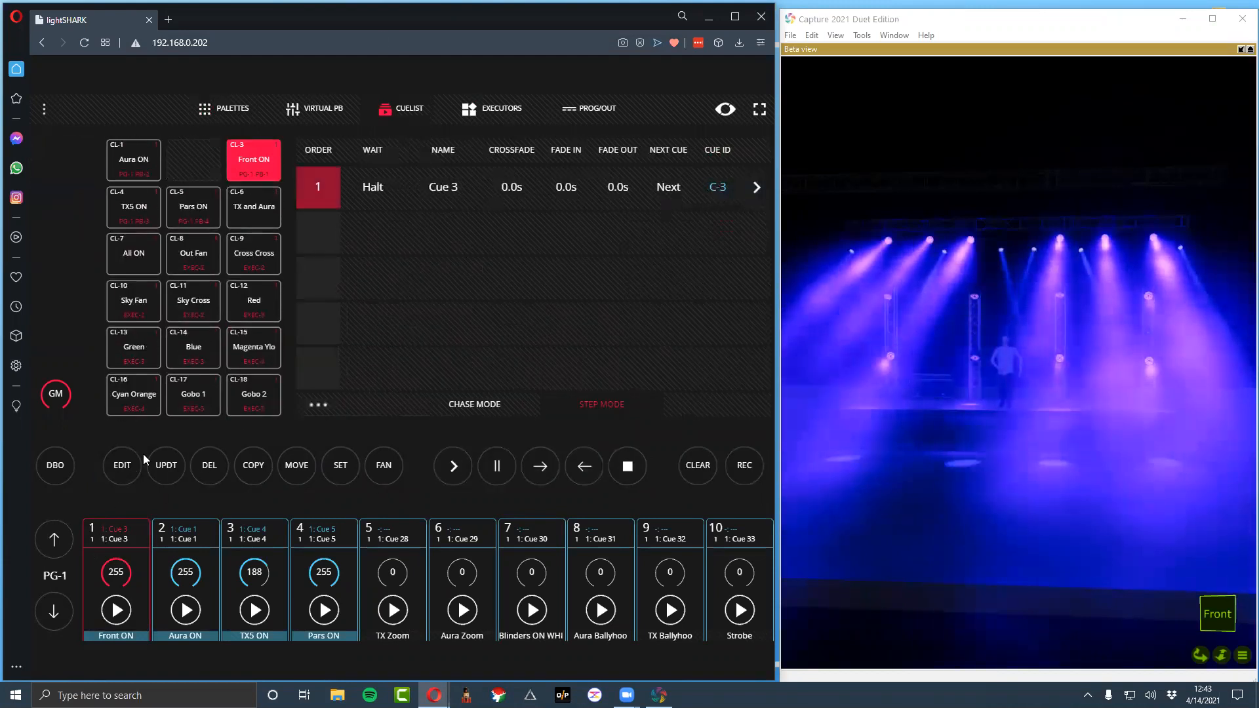
click(124, 463)
click(316, 190)
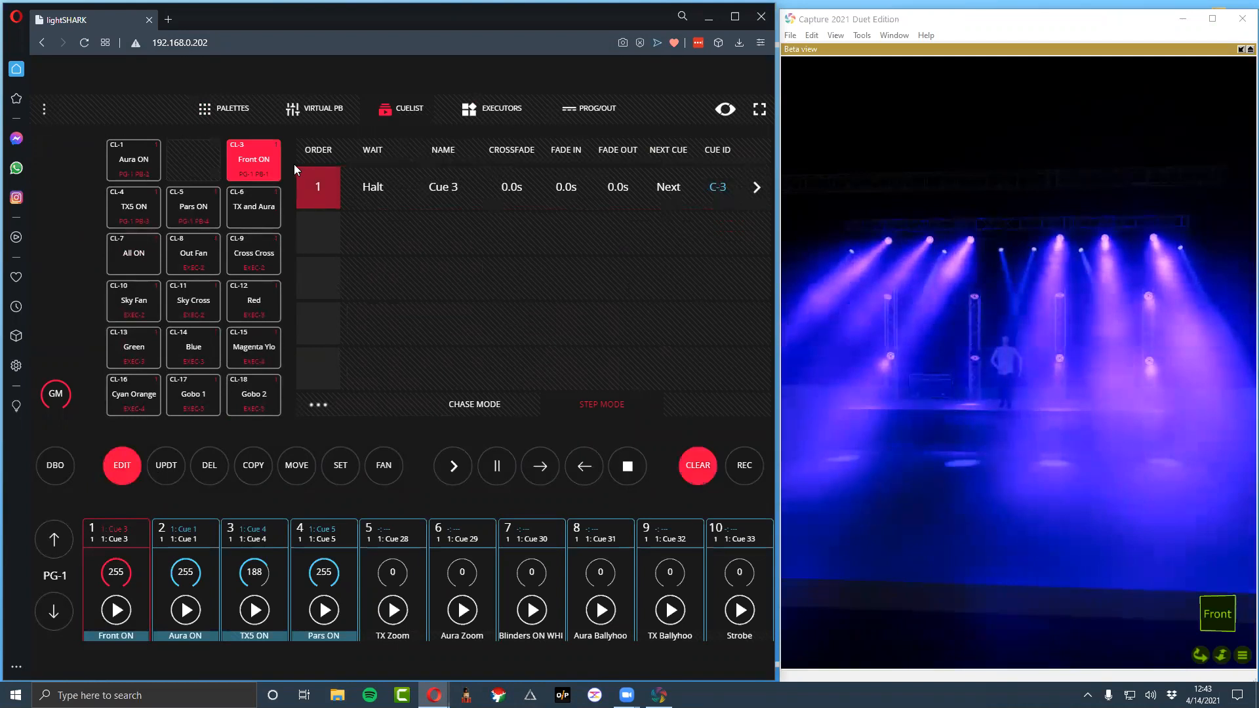
click(233, 109)
click(722, 294)
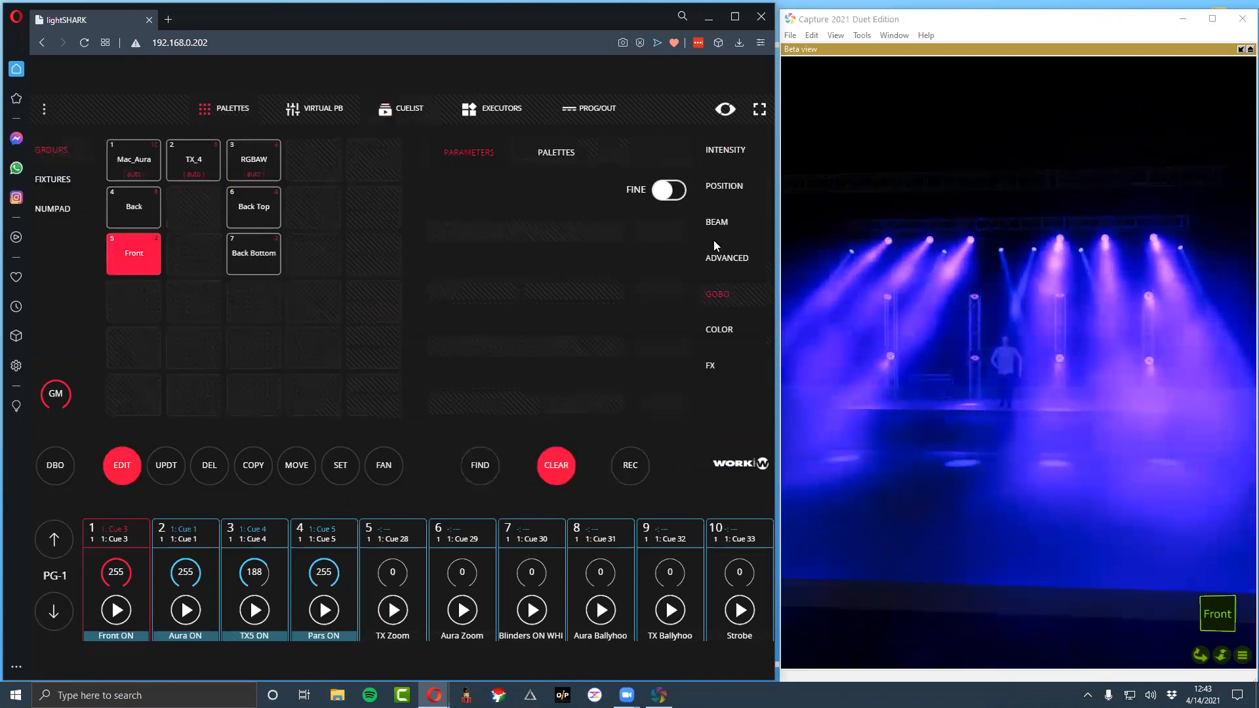
click(722, 330)
click(463, 216)
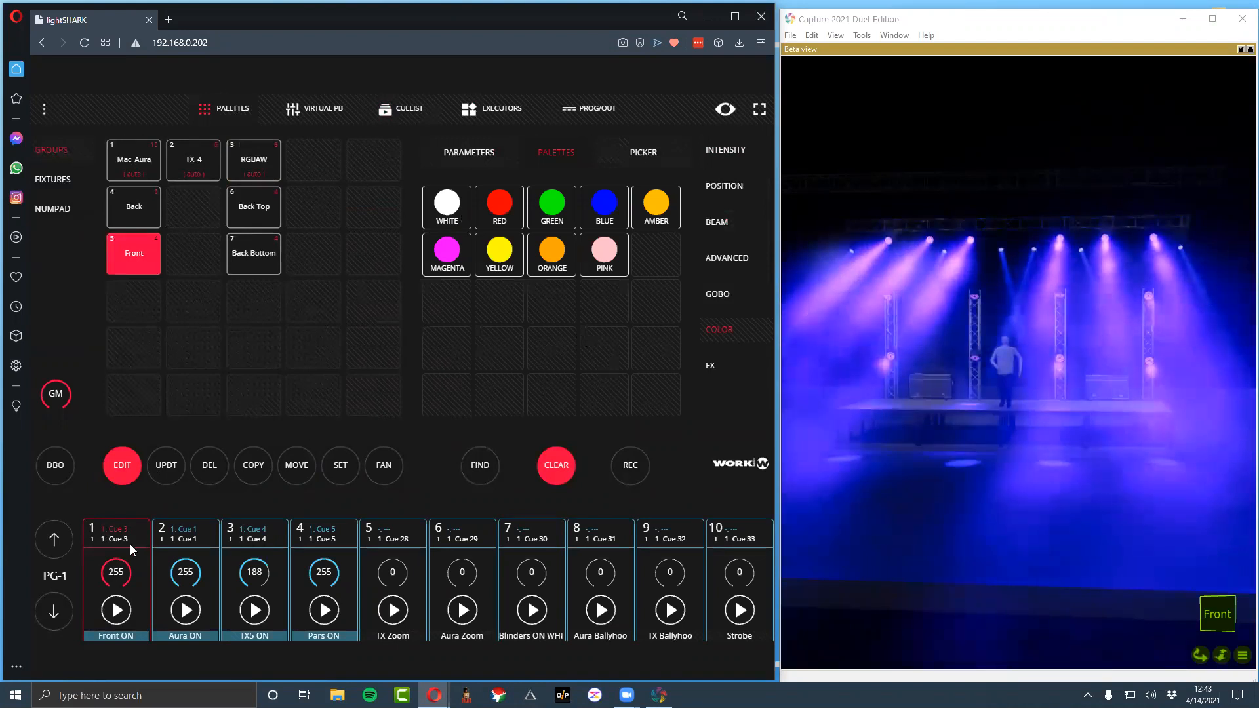
Update the edited Front ON cue, clear the programmer and trigger the Front ON playback
click(174, 471)
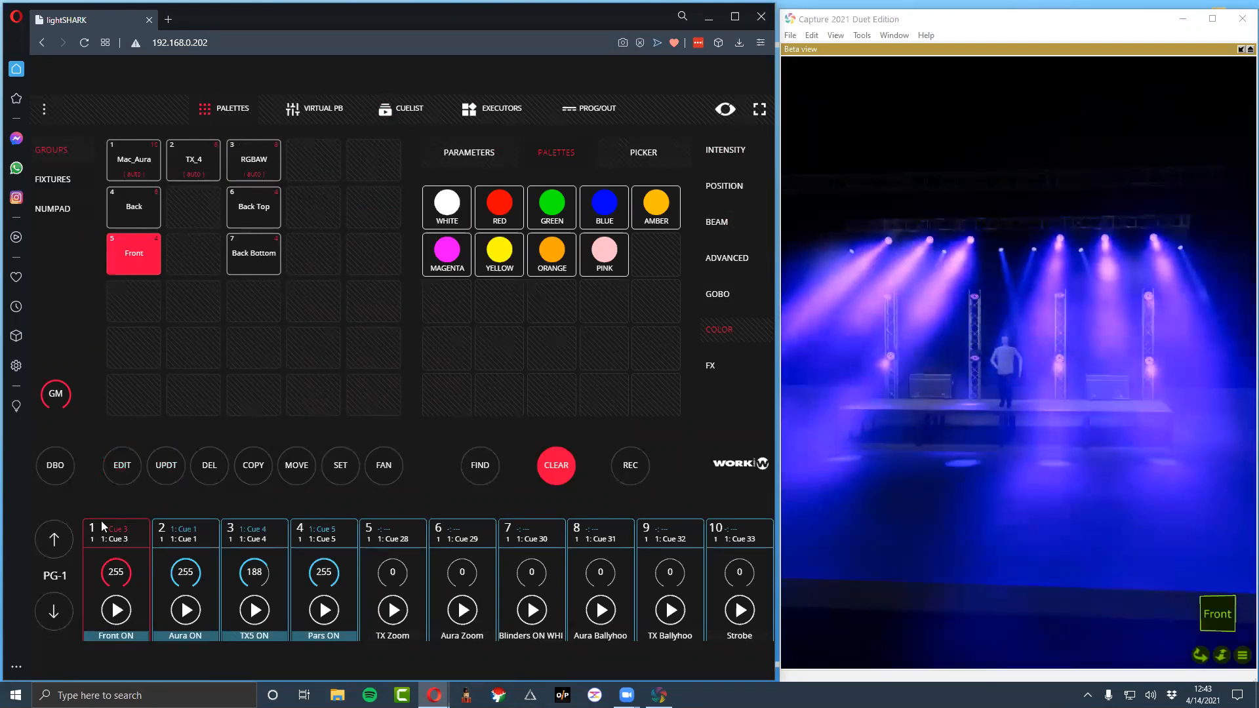
click(540, 468)
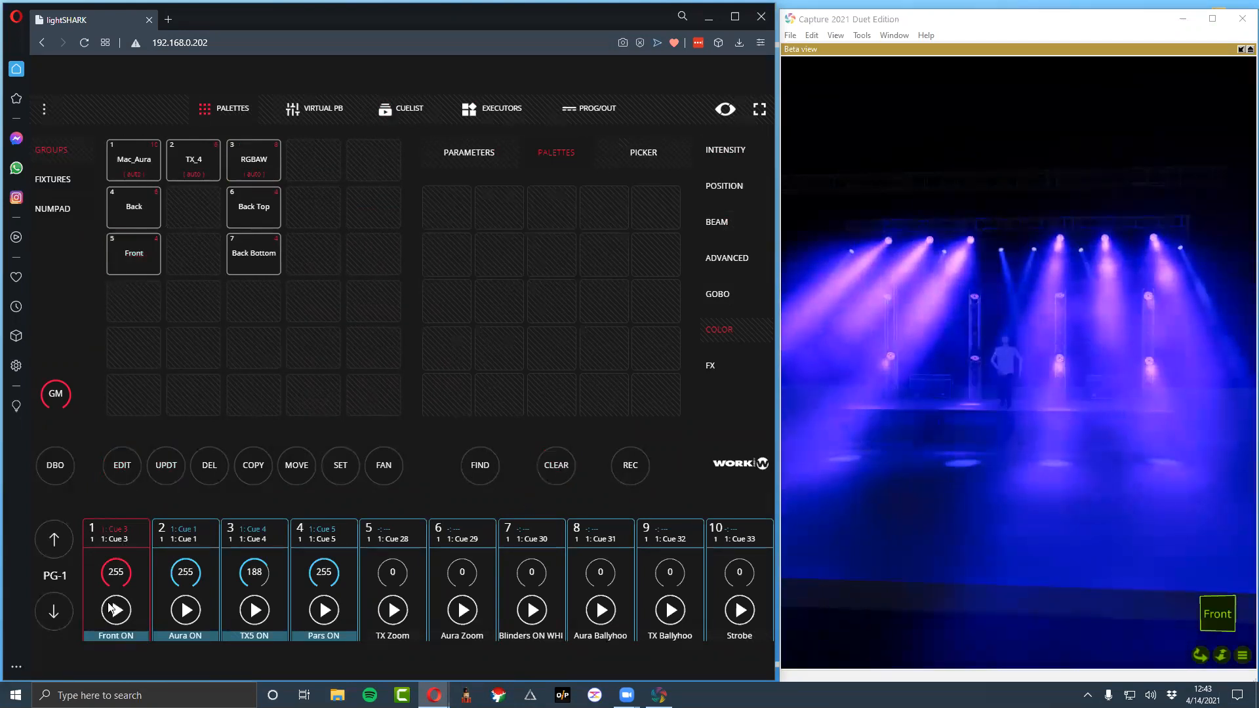
click(112, 609)
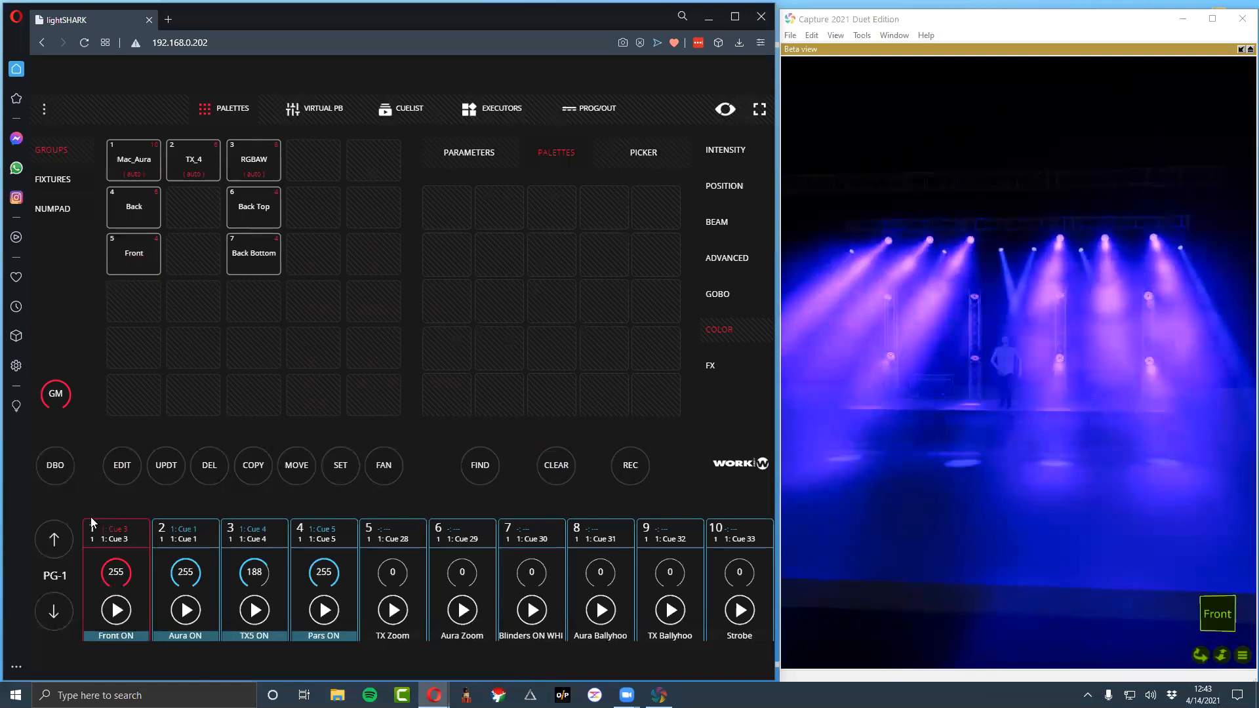
Look over the virtual playback faders and the cuelist, and bring up the executors
click(299, 107)
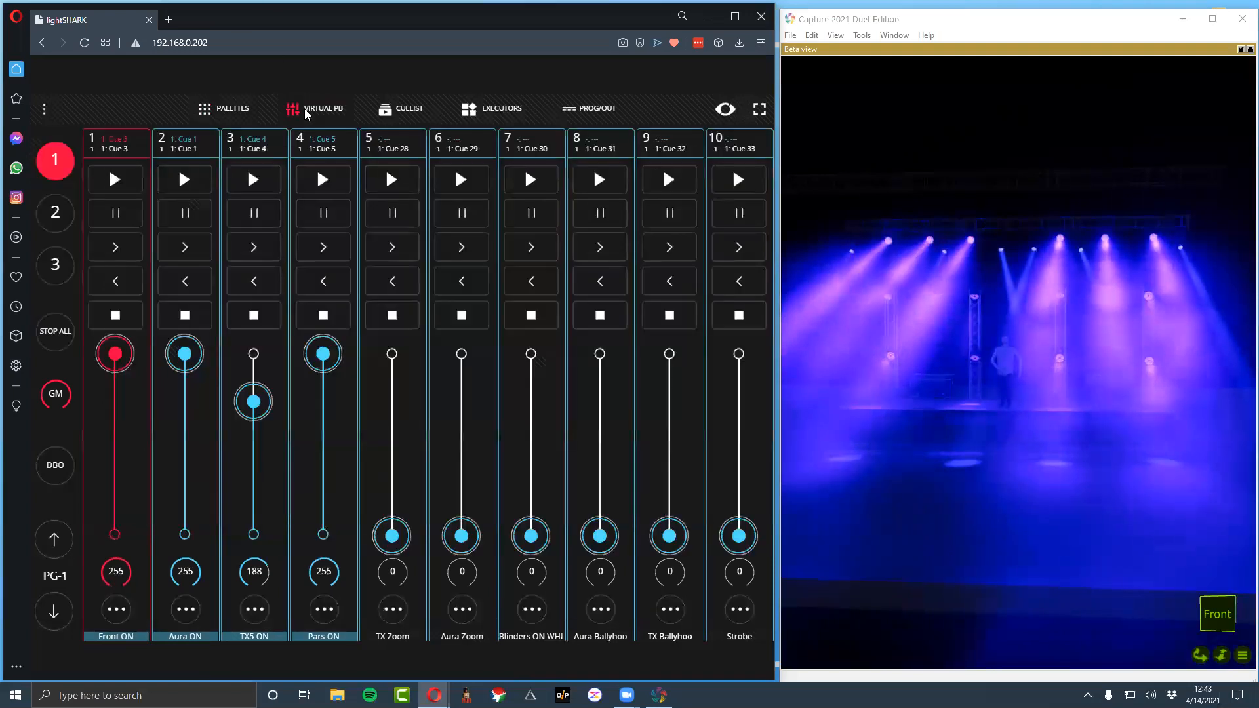
click(381, 111)
click(471, 110)
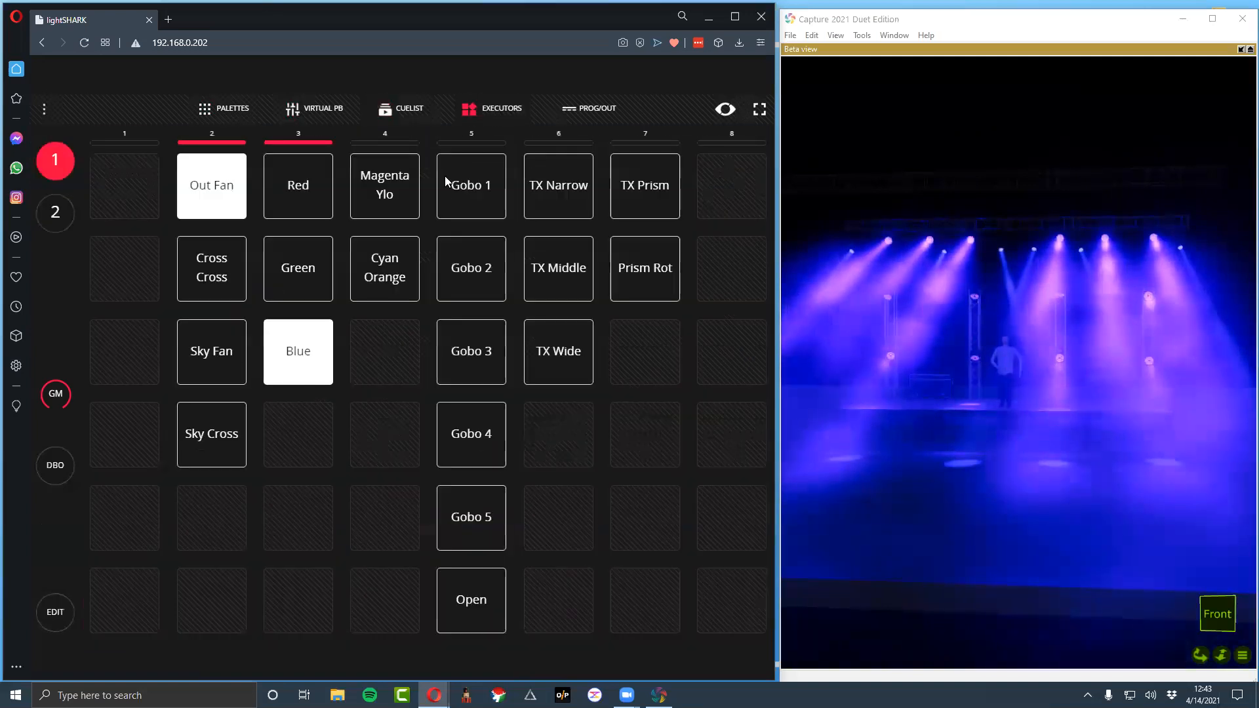
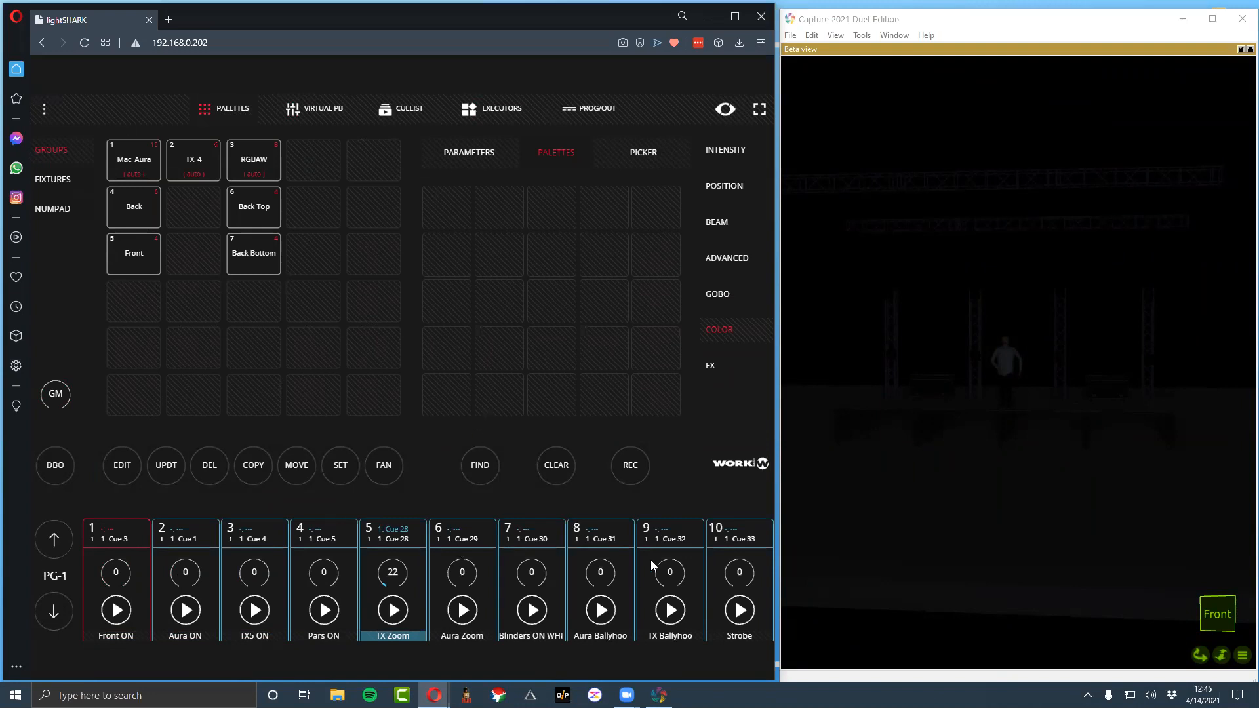
Look over the remaining playback slots and switch to playback page 2
drag(687, 553, 93, 559)
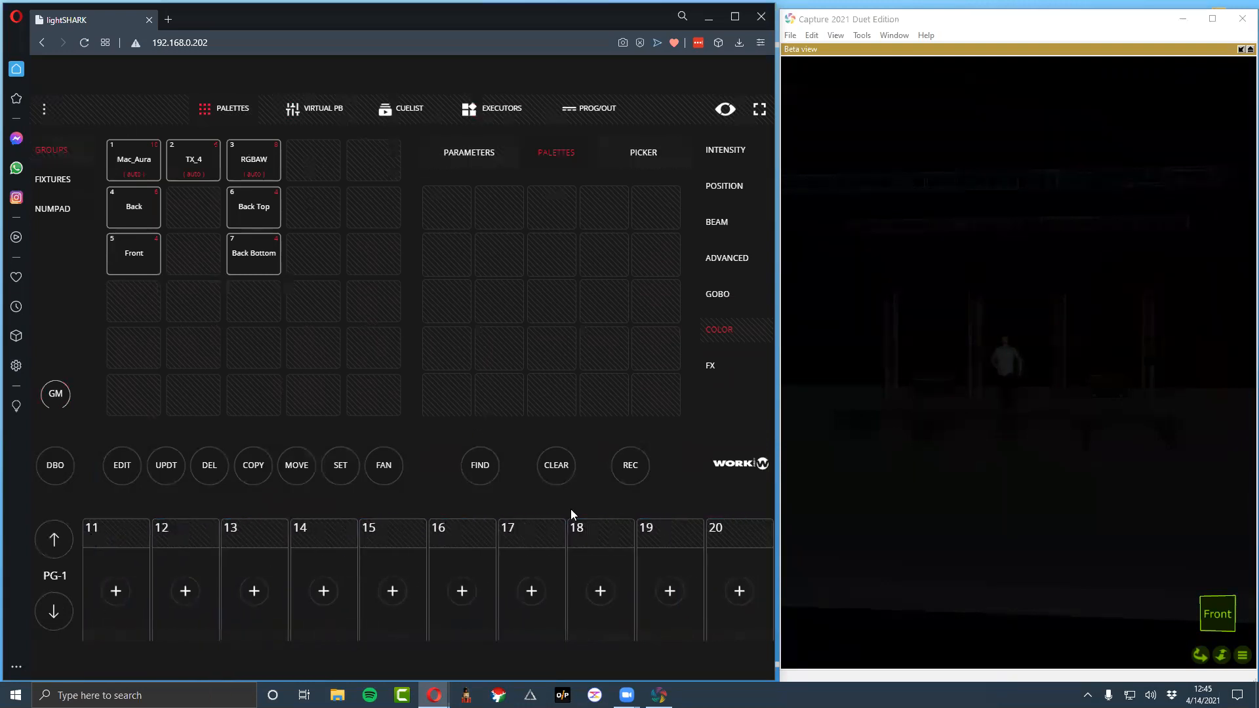
drag(140, 528, 673, 563)
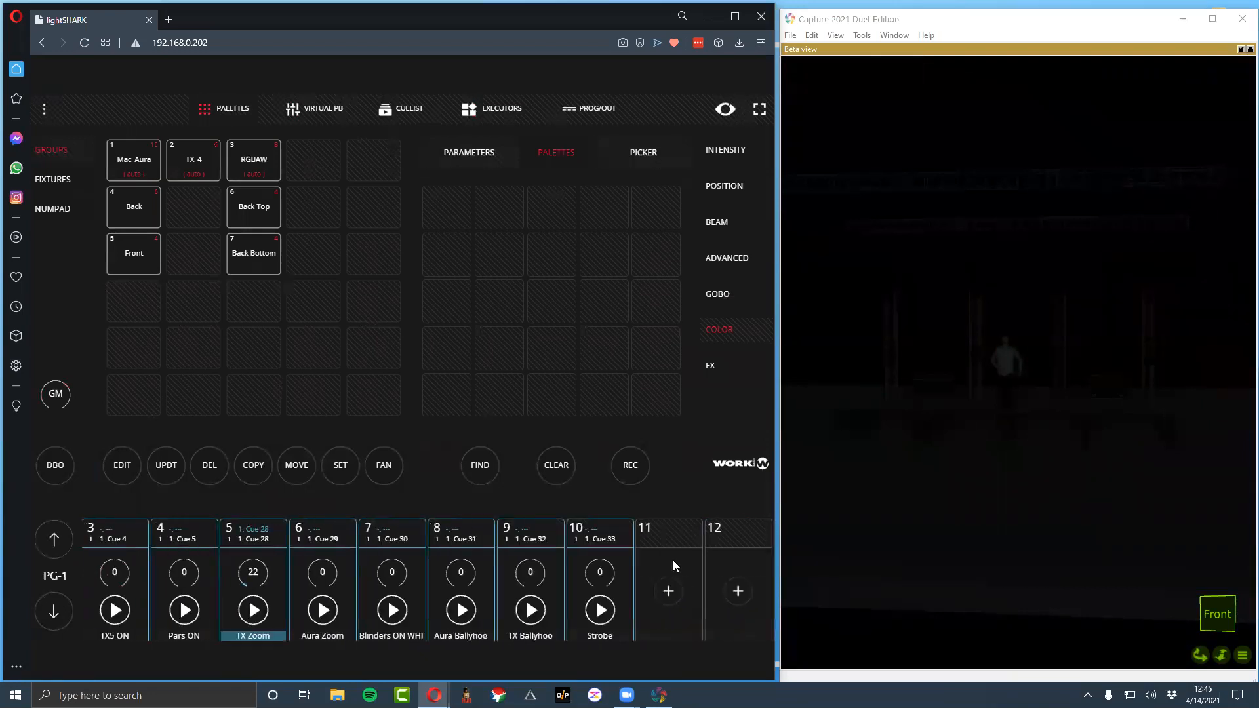
click(56, 532)
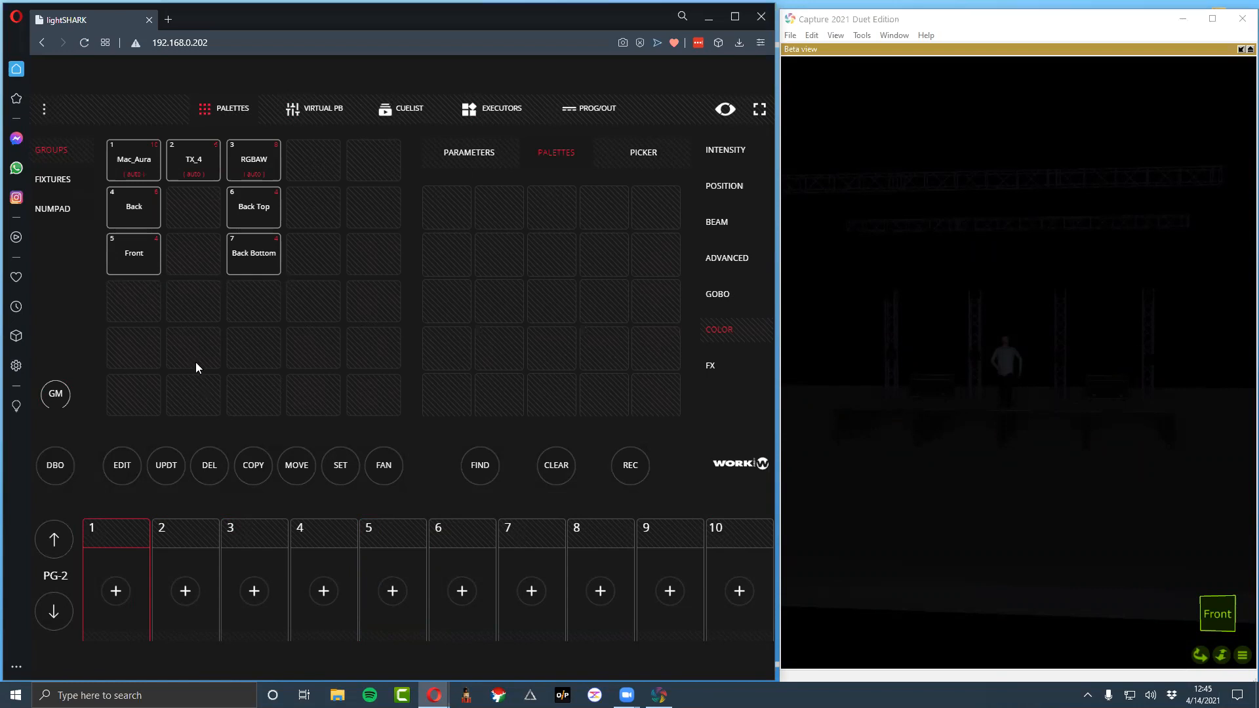
Select the Mac_Aura, TX_4 and RGBAW groups, bring up the master output and review their programmer values
drag(146, 174, 250, 166)
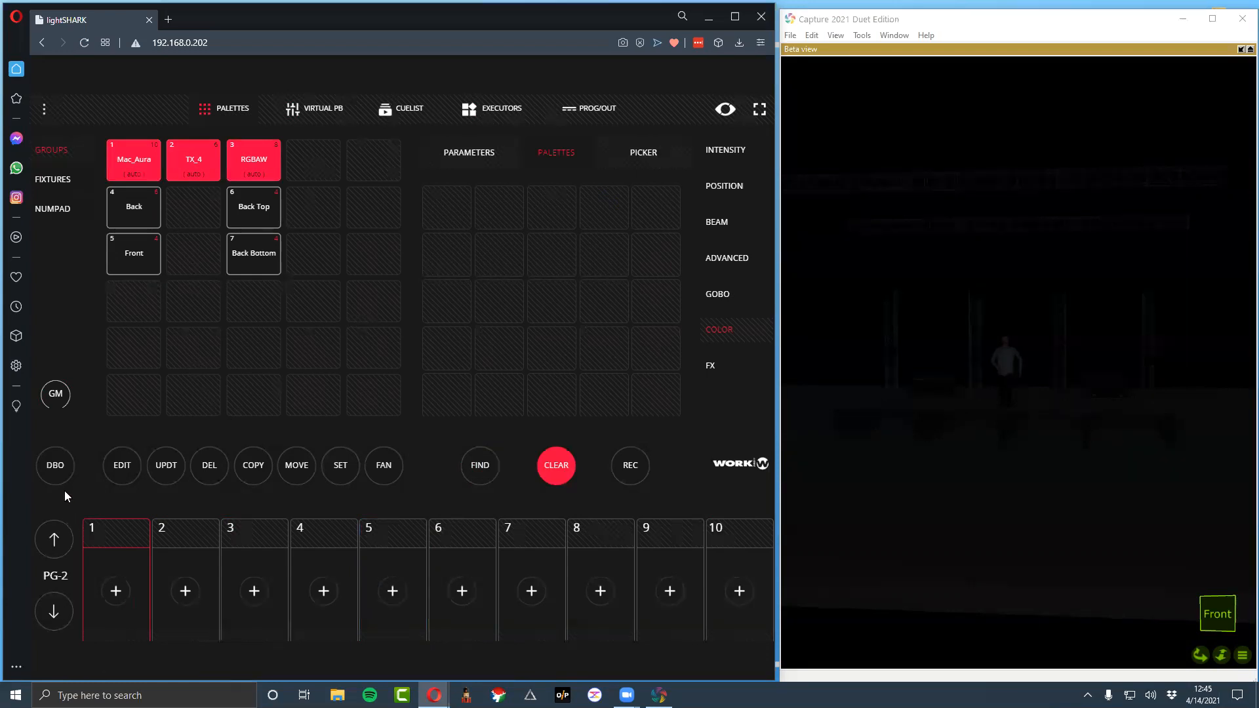
click(68, 464)
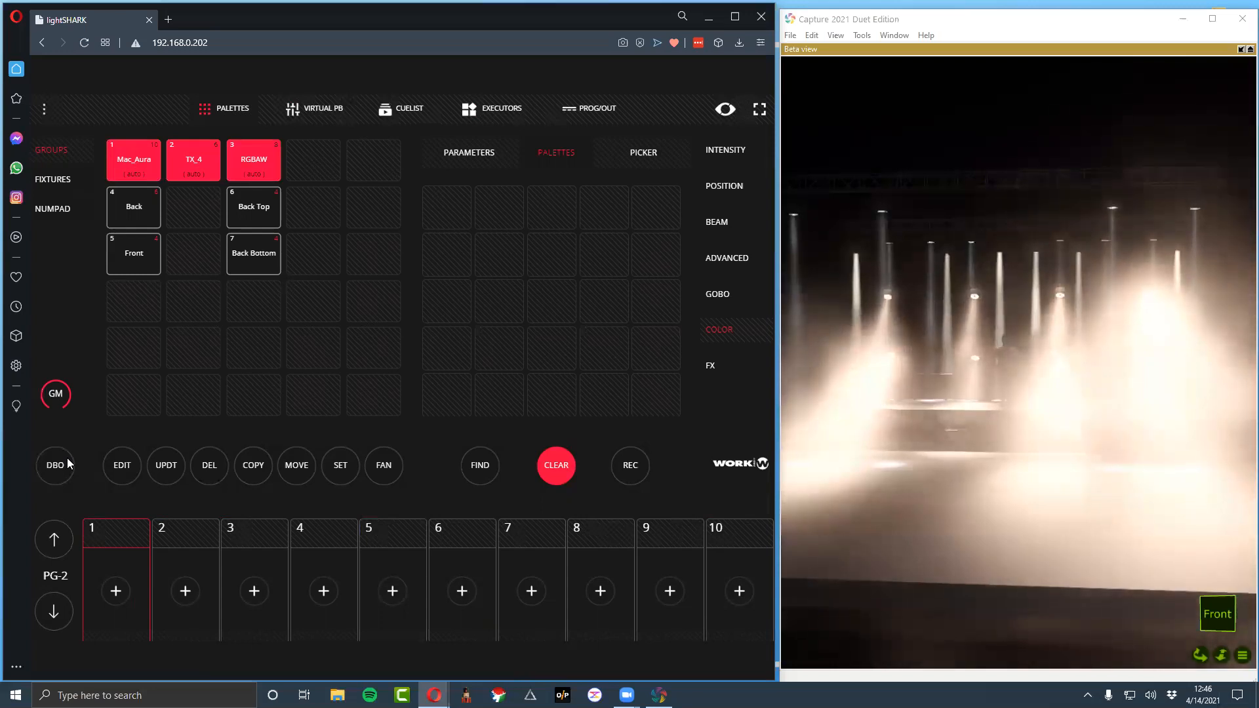
click(594, 108)
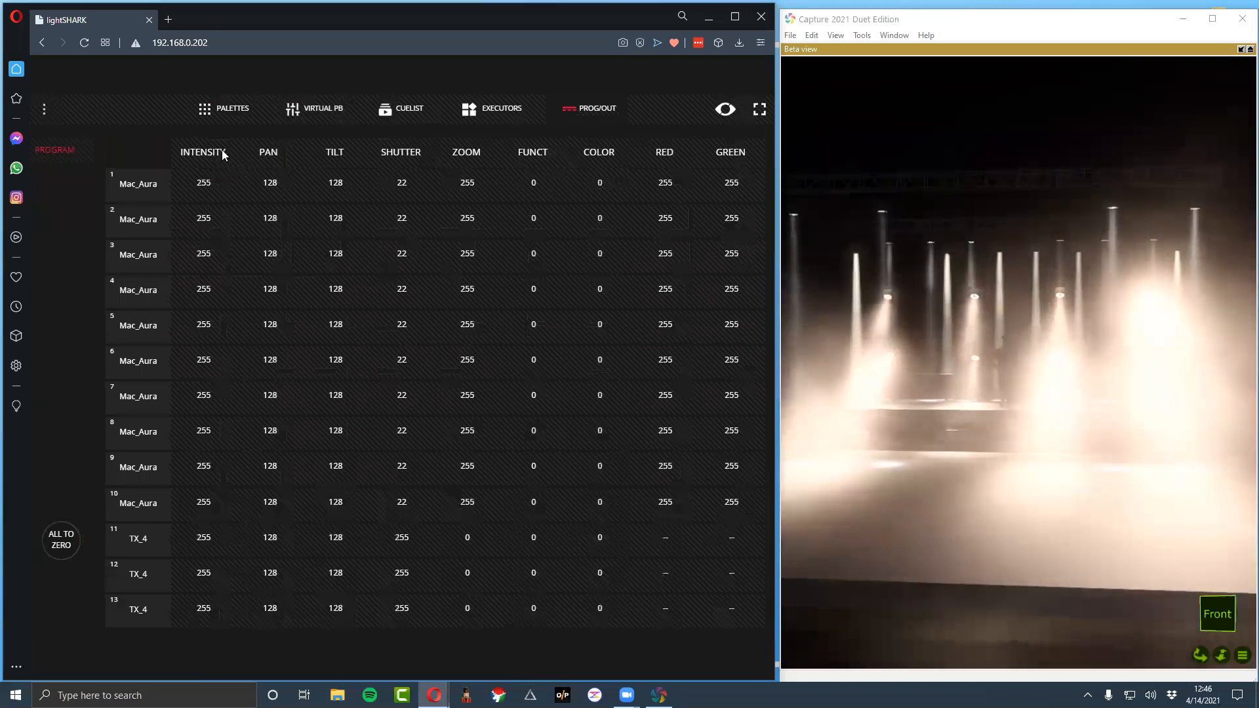
drag(455, 163, 189, 167)
drag(689, 166, 754, 184)
drag(328, 177, 822, 184)
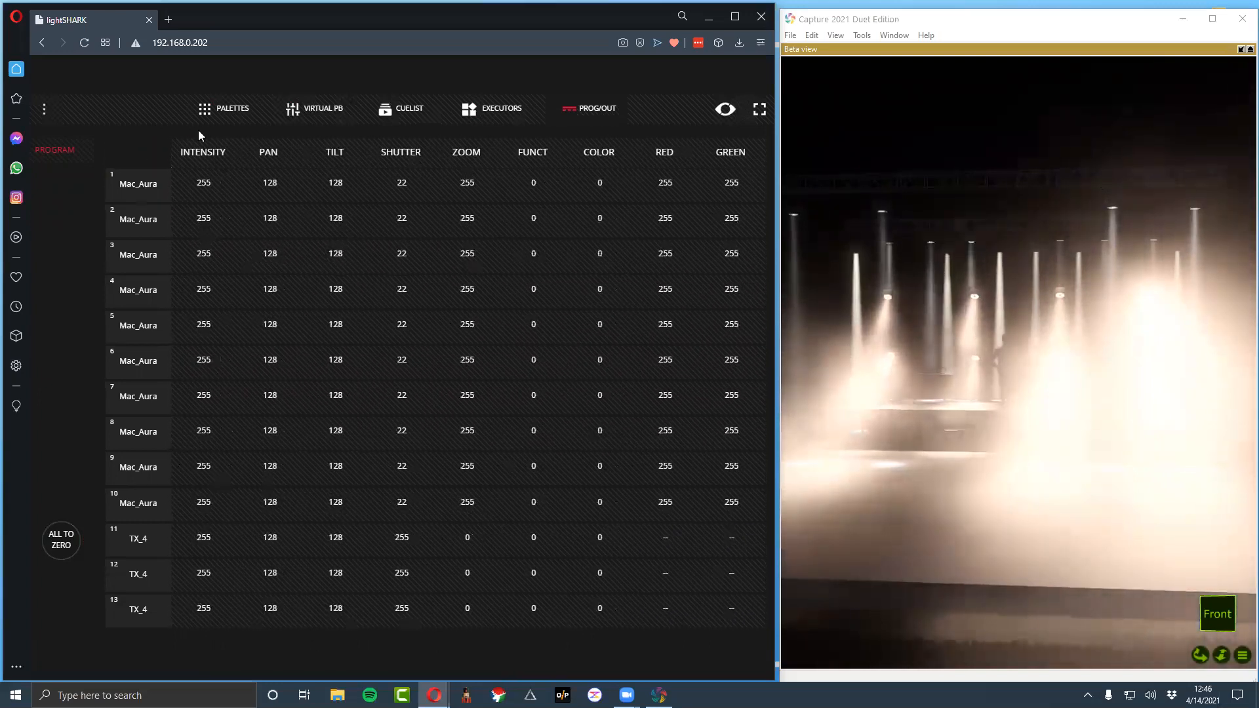
click(205, 113)
Keep only the Mac_Aura group selected and apply the Cross position palette to it
click(745, 298)
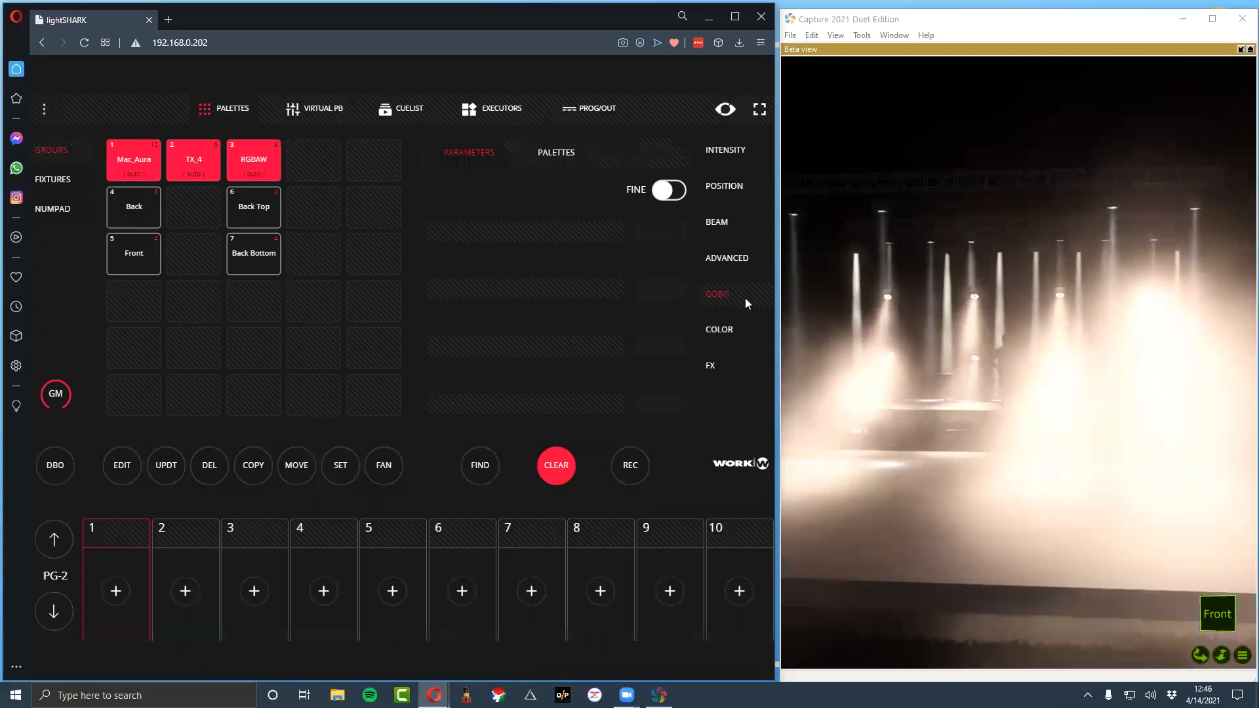
click(725, 149)
click(254, 161)
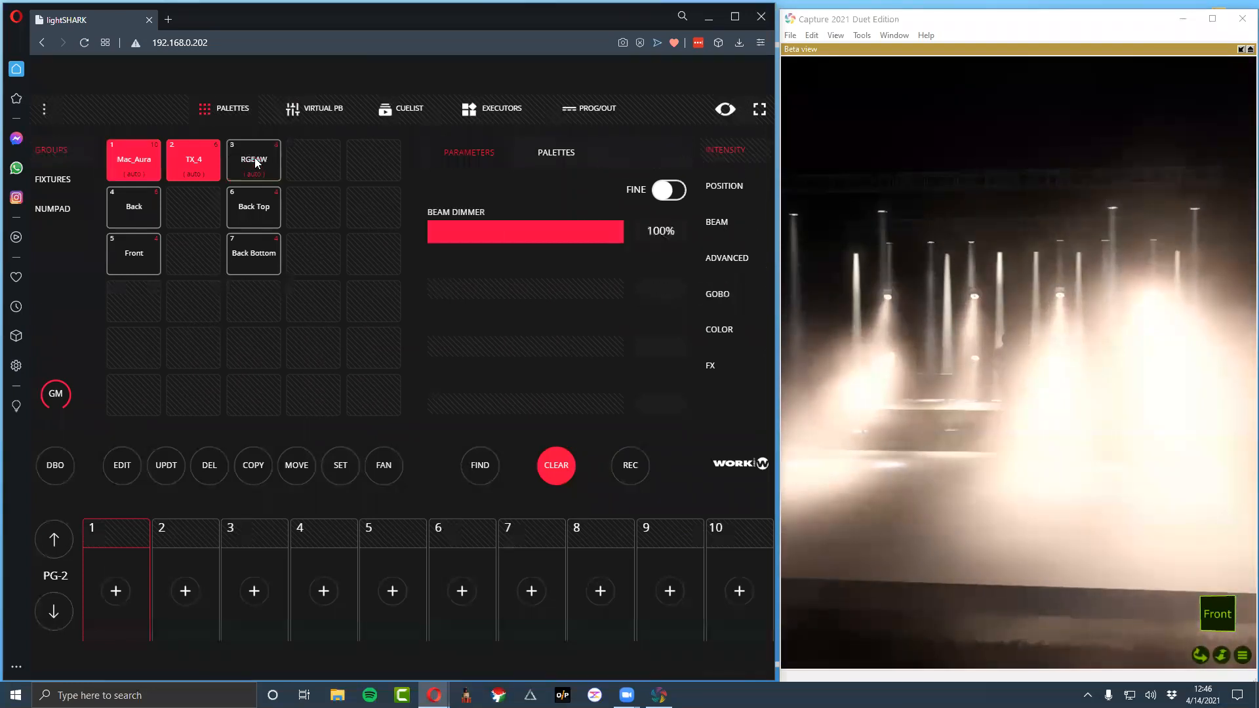
click(174, 167)
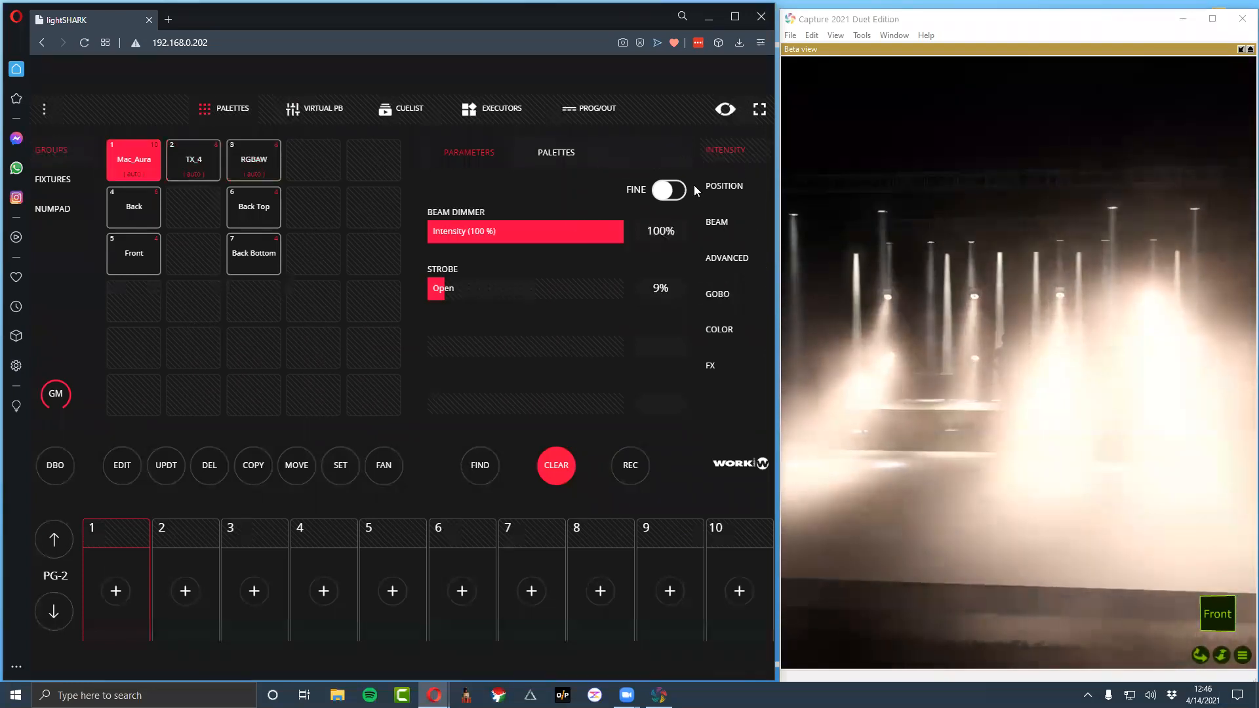
click(732, 189)
click(465, 154)
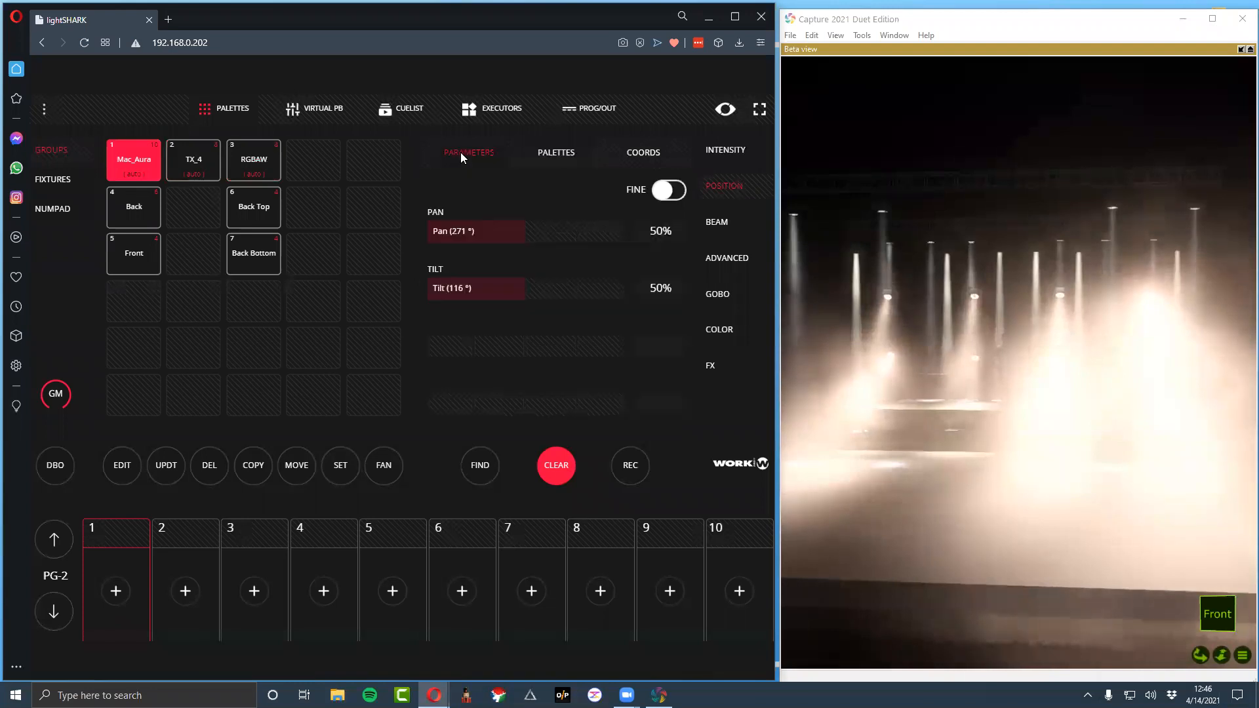
click(555, 152)
click(718, 225)
click(710, 183)
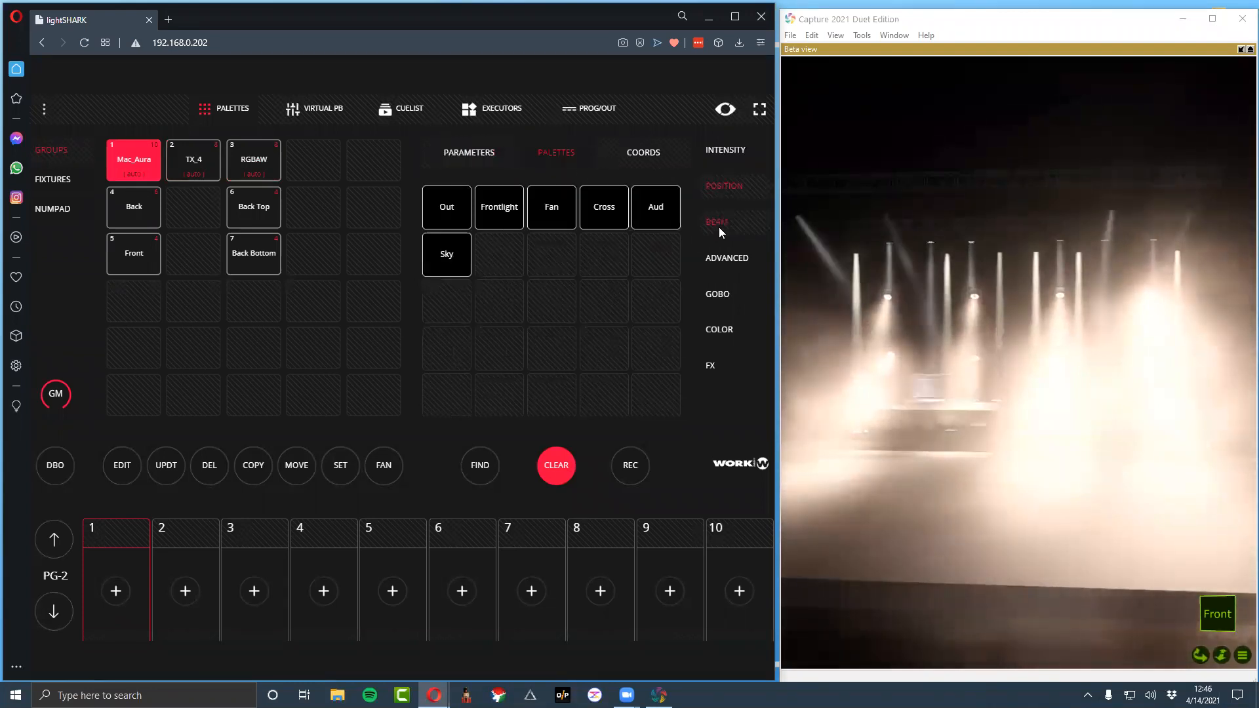
click(719, 227)
click(721, 184)
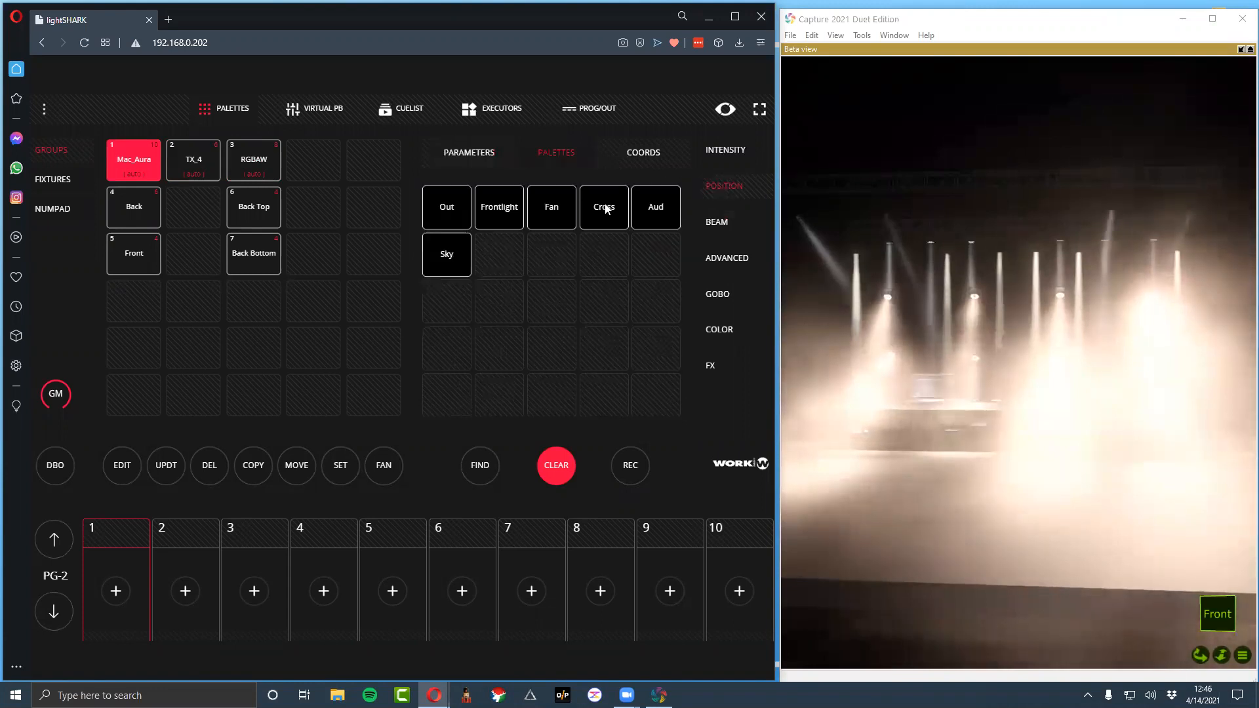
Check the Mac_Aura group's beam and advanced parameters and apply the BLUE color palette to it
click(727, 231)
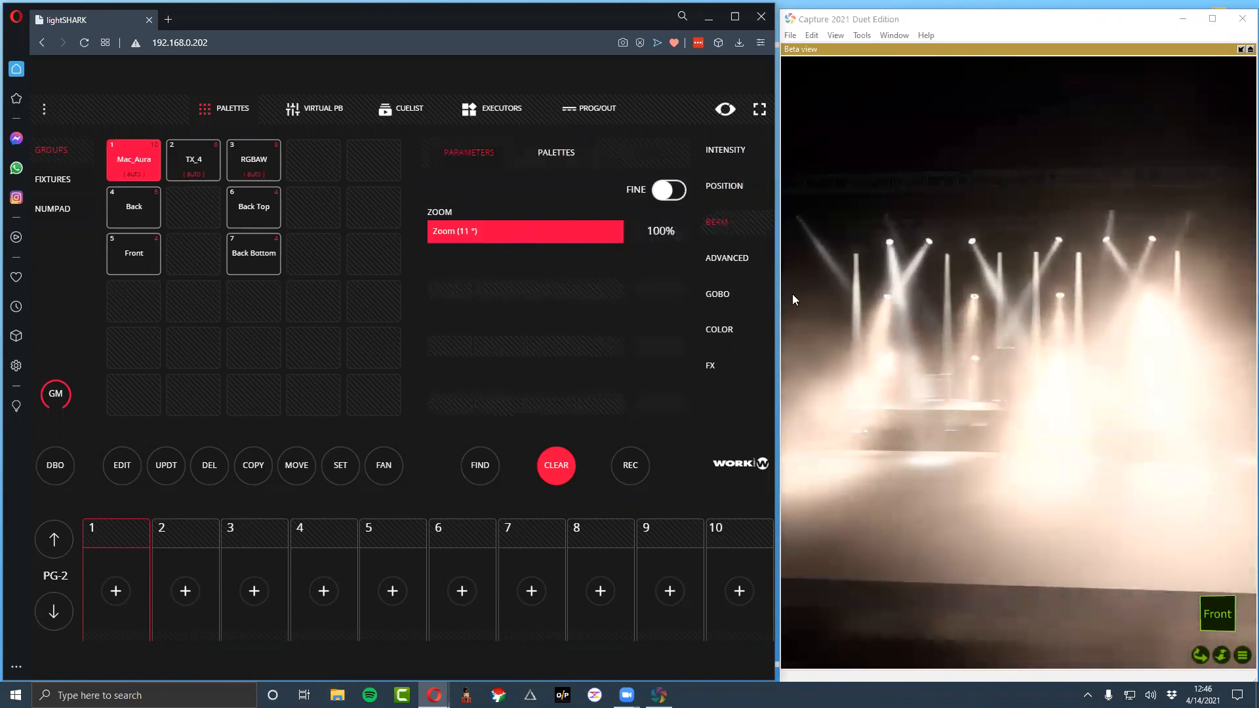
click(720, 257)
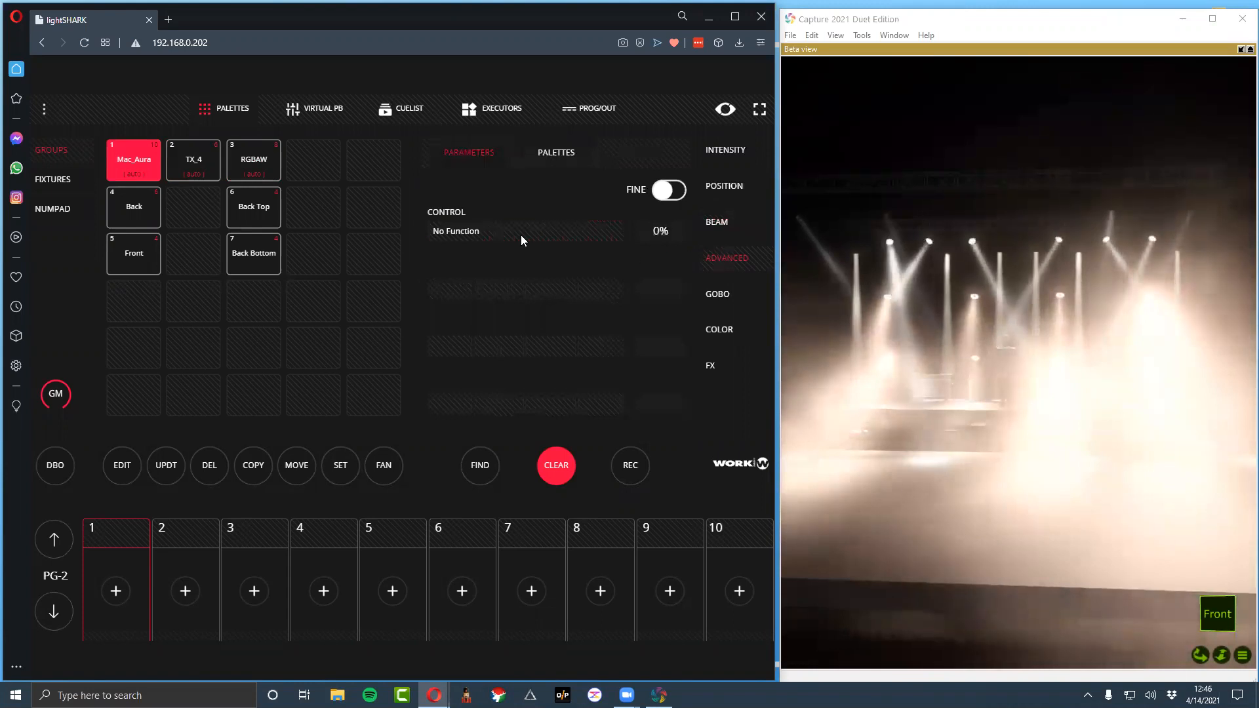
click(729, 294)
click(728, 330)
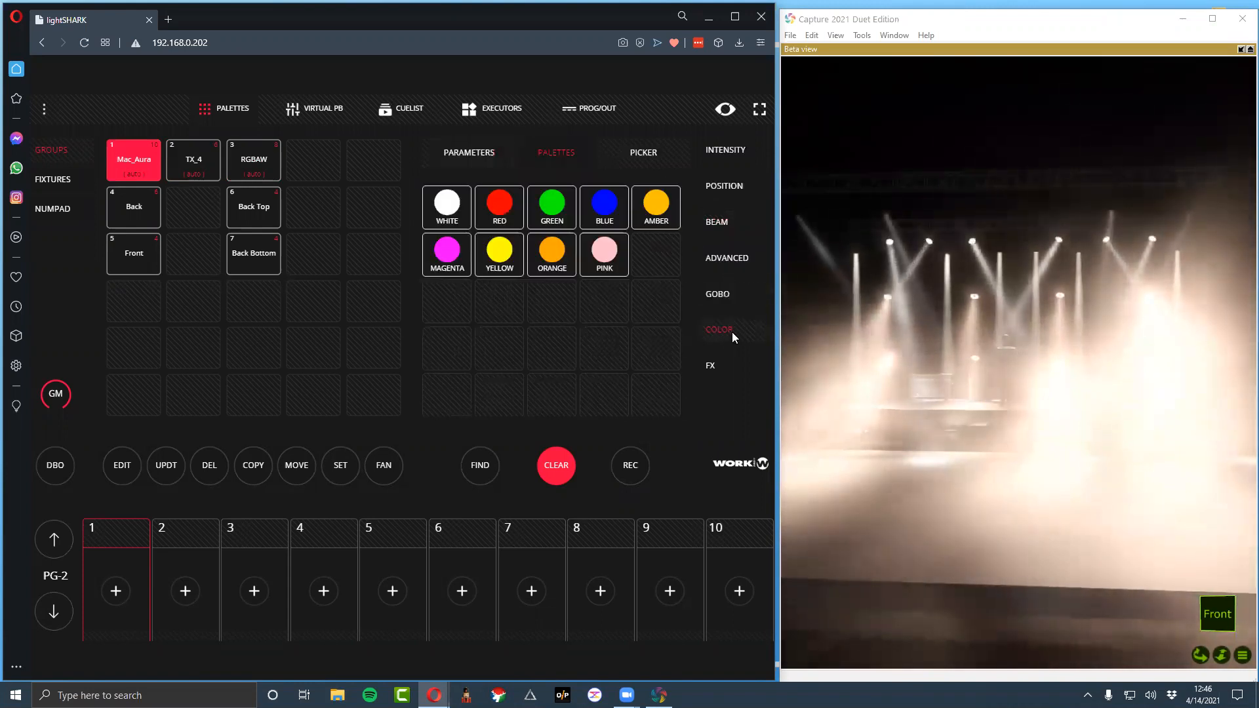
click(603, 205)
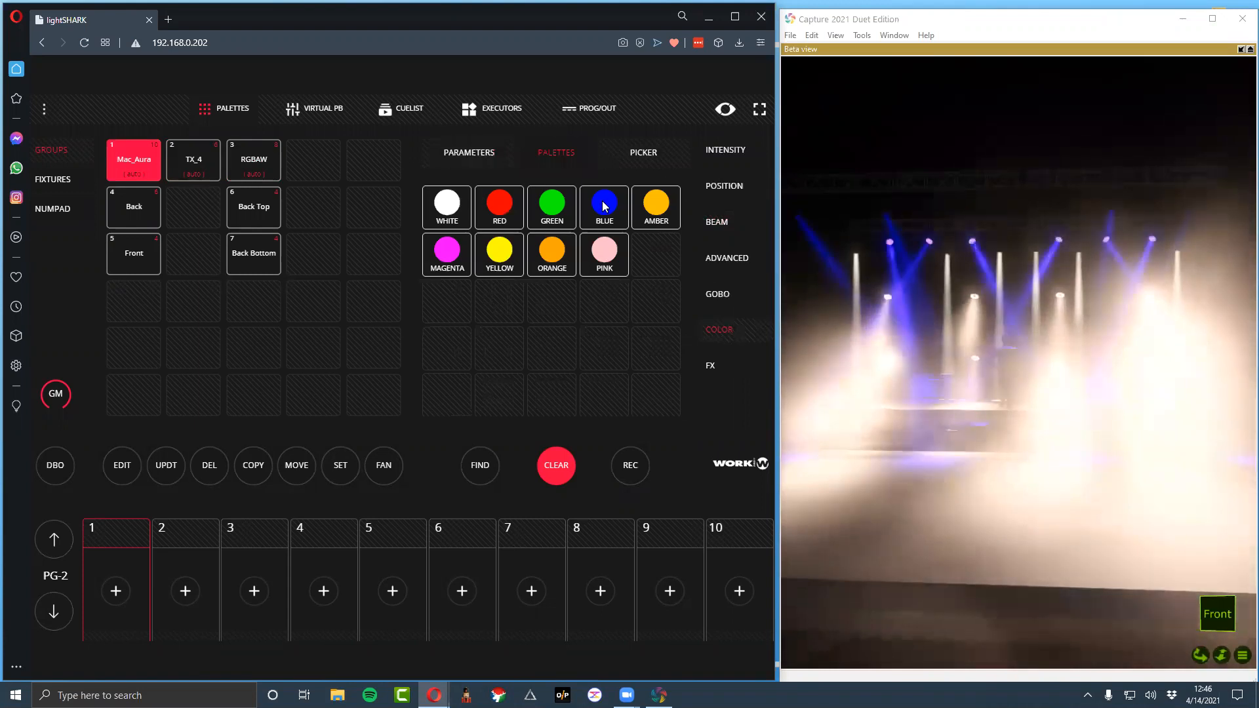
click(203, 164)
click(131, 160)
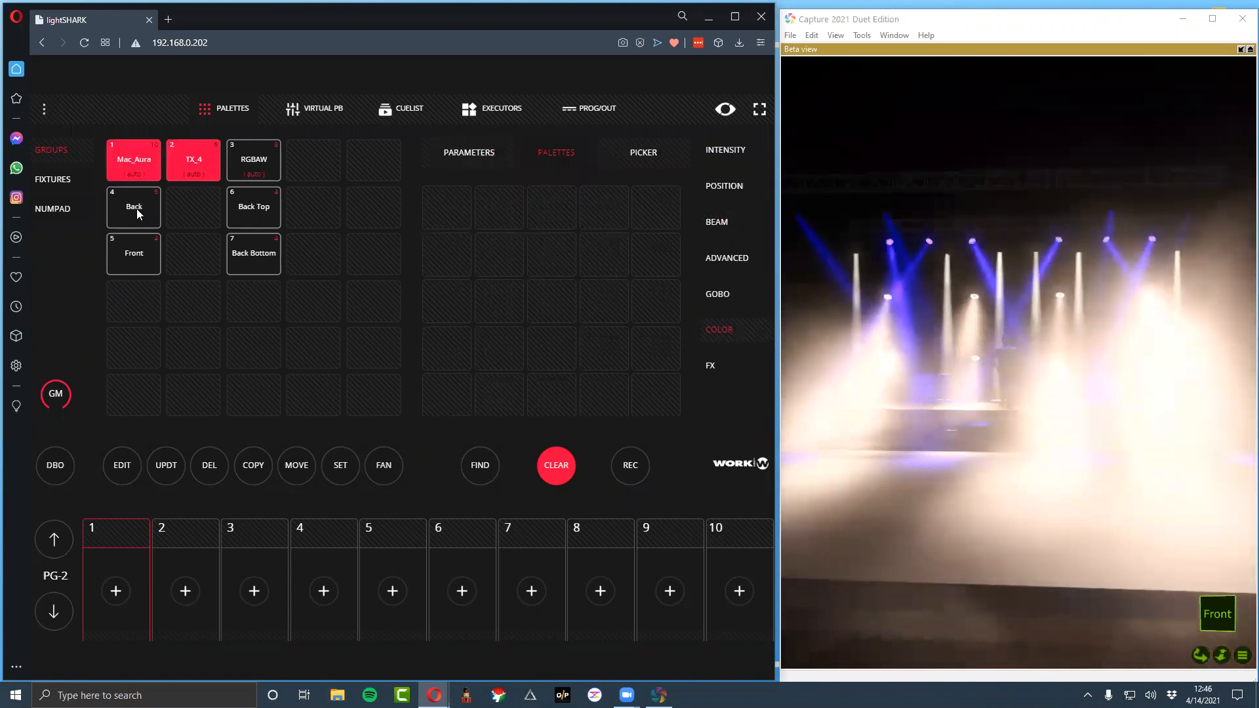
click(145, 255)
click(192, 160)
click(131, 167)
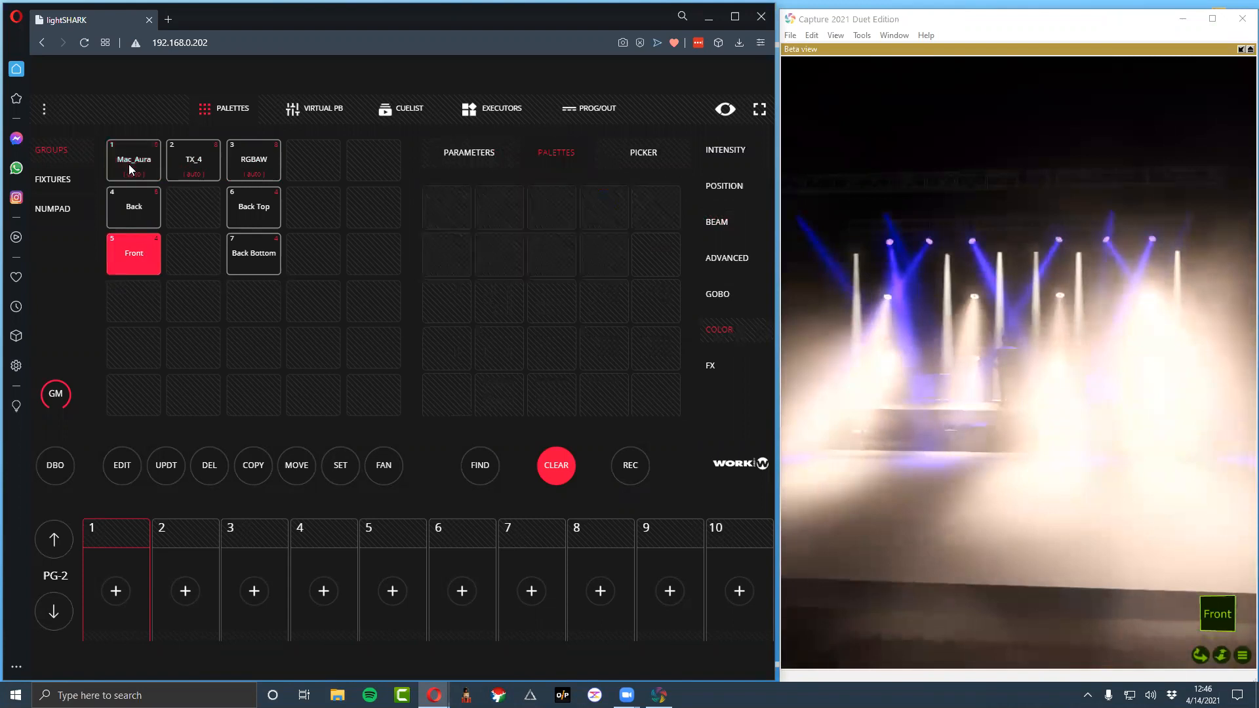
click(118, 259)
click(124, 256)
click(125, 255)
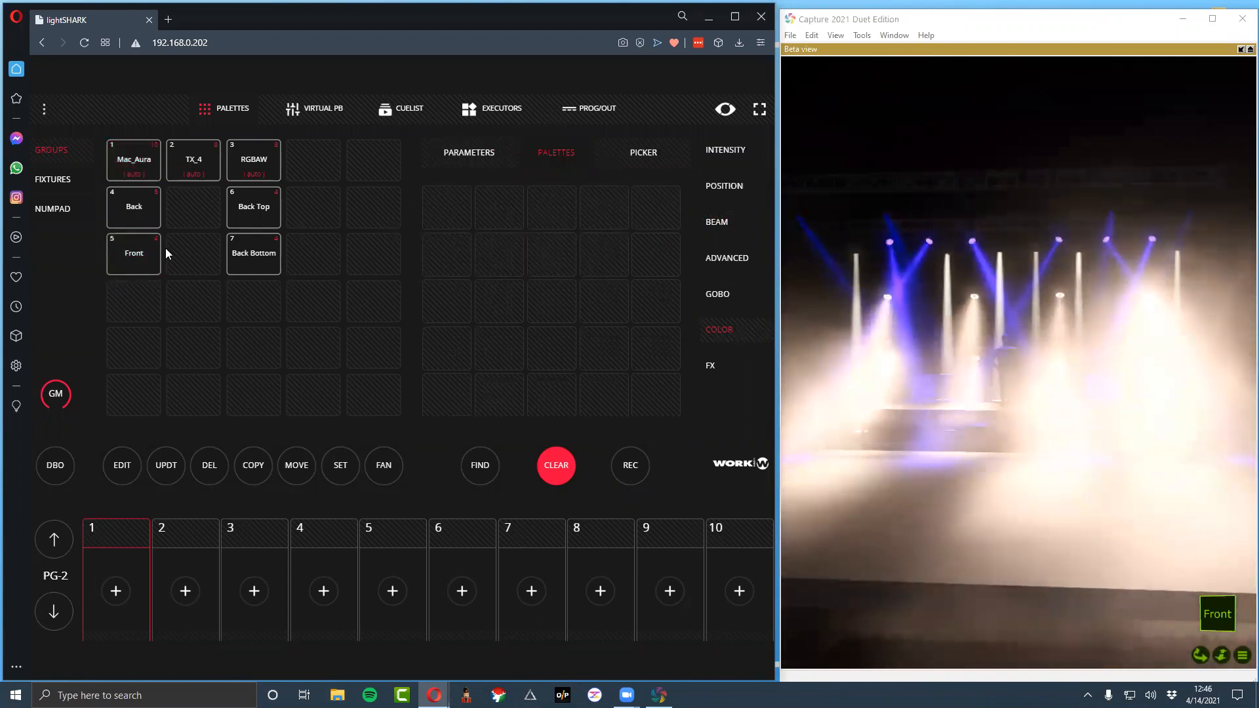
click(141, 259)
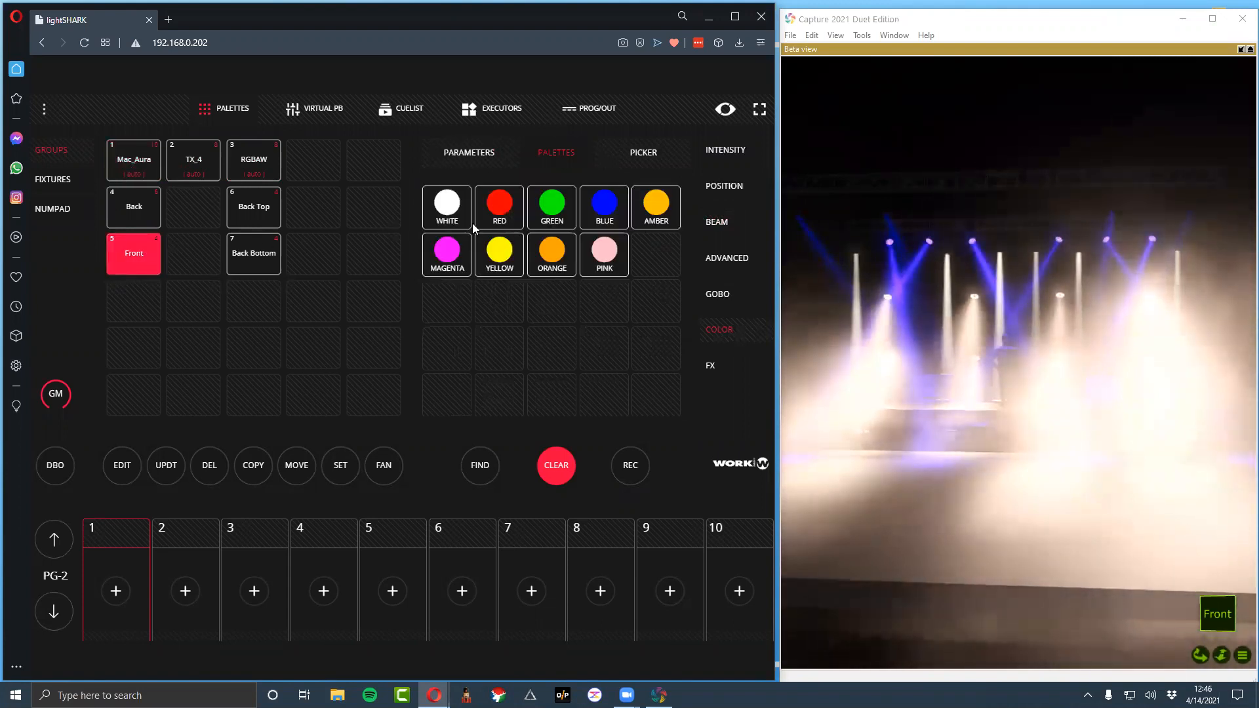
Select the TX_4 group and apply the Sky position palette to it
click(193, 169)
click(724, 154)
click(713, 193)
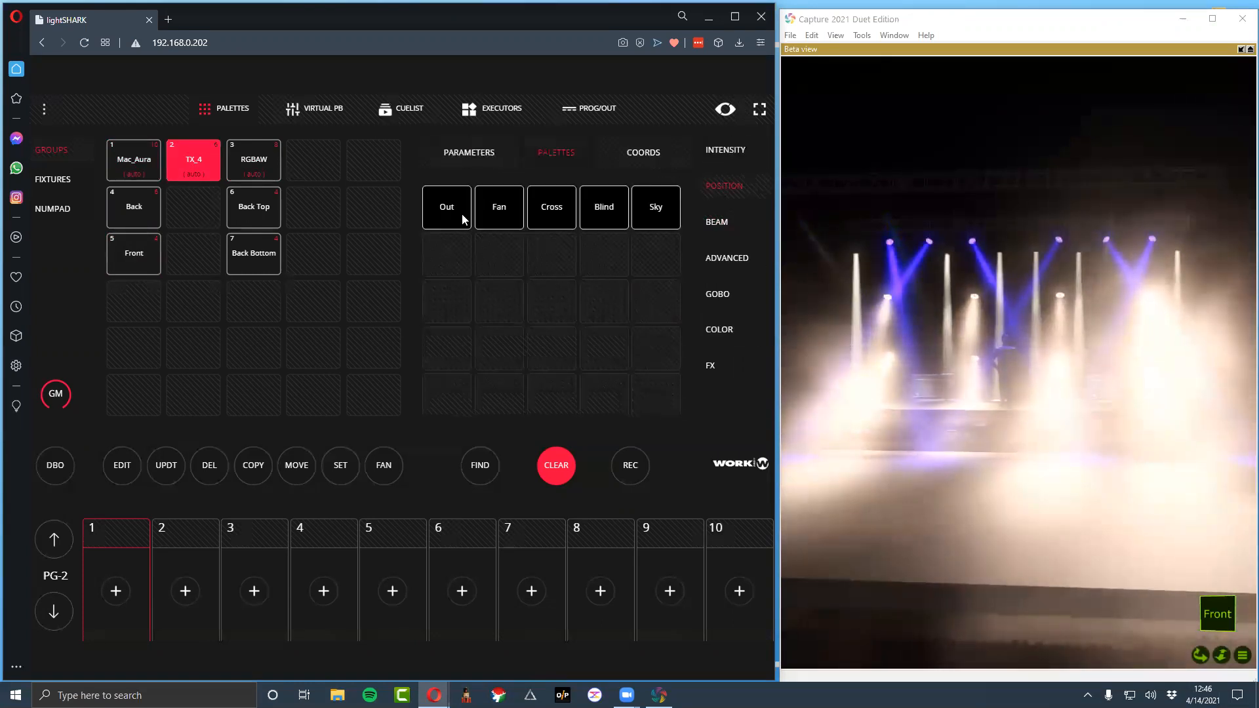
click(616, 210)
click(635, 216)
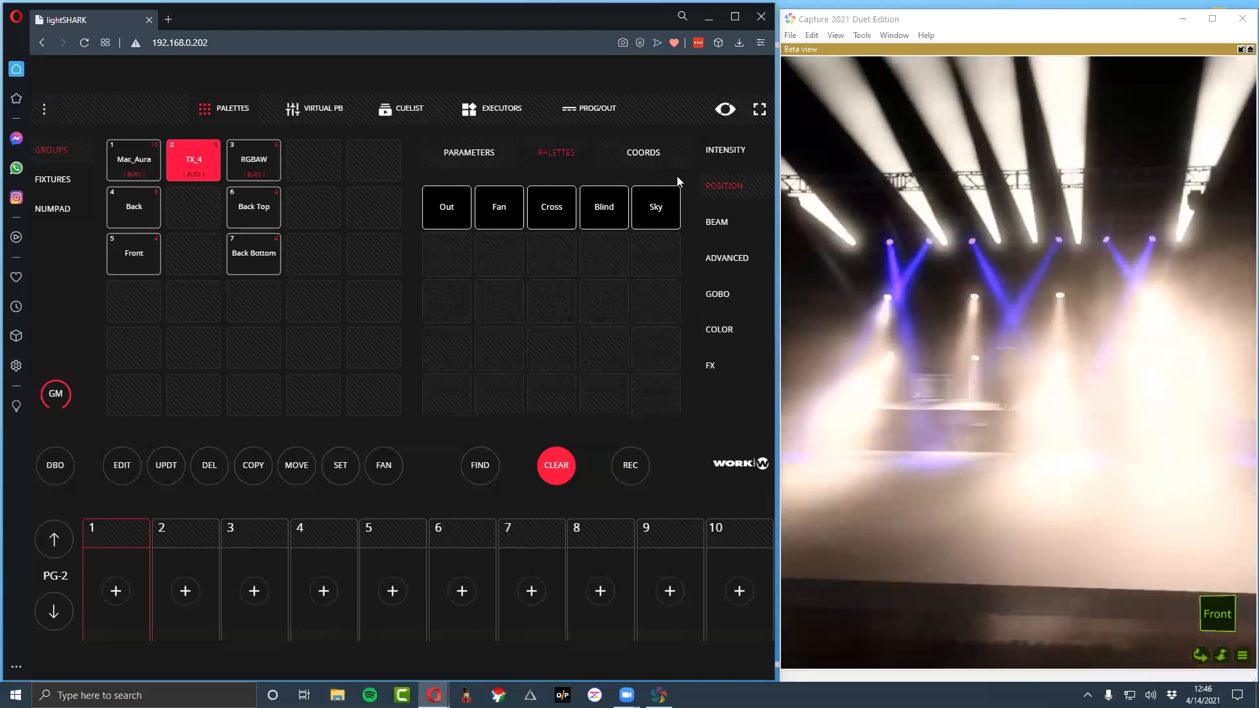
Lower the TX_4 group's dimmer to 0%
click(708, 161)
drag(566, 232, 502, 229)
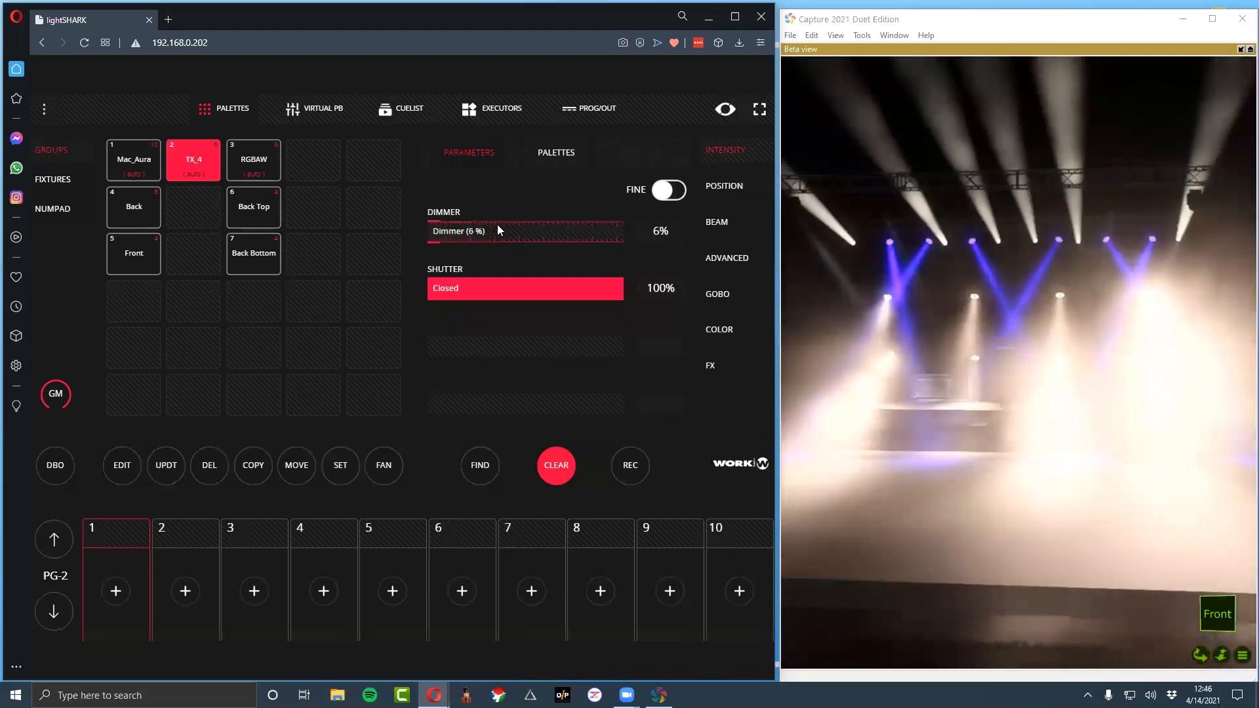
click(267, 155)
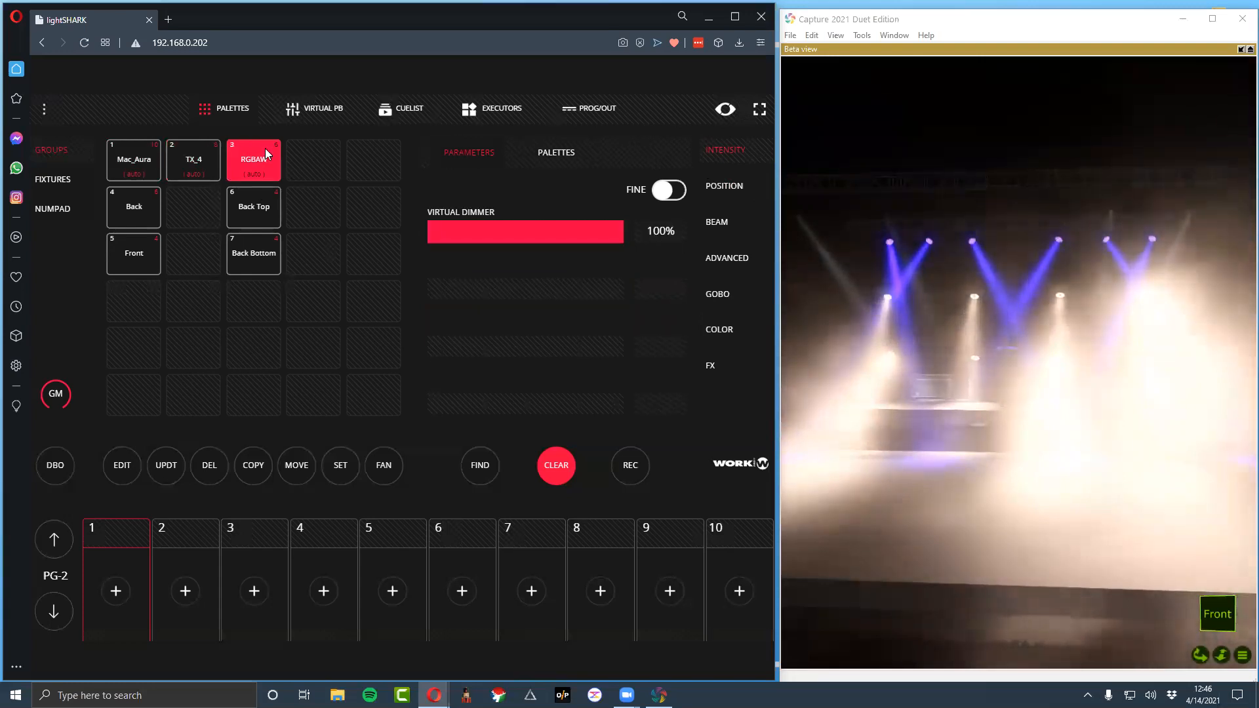
click(197, 164)
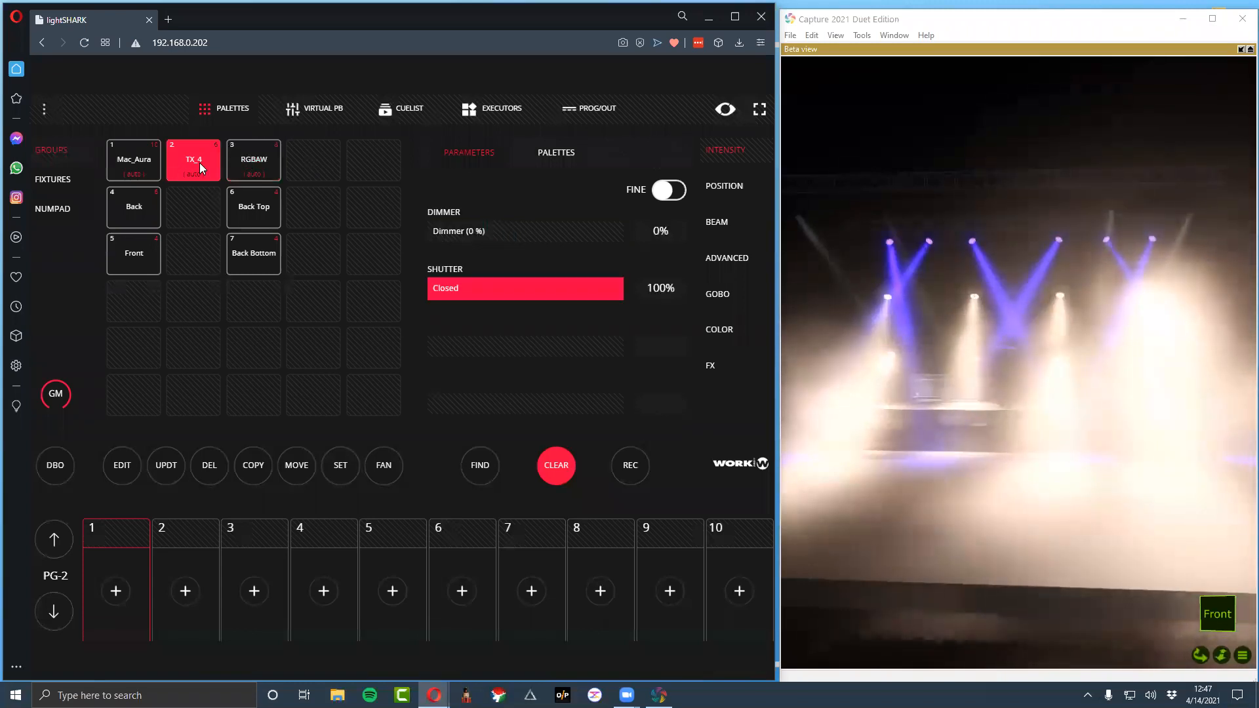
Apply the BLUE color palette to the RGBAW group alone and check its virtual dimmer
click(263, 164)
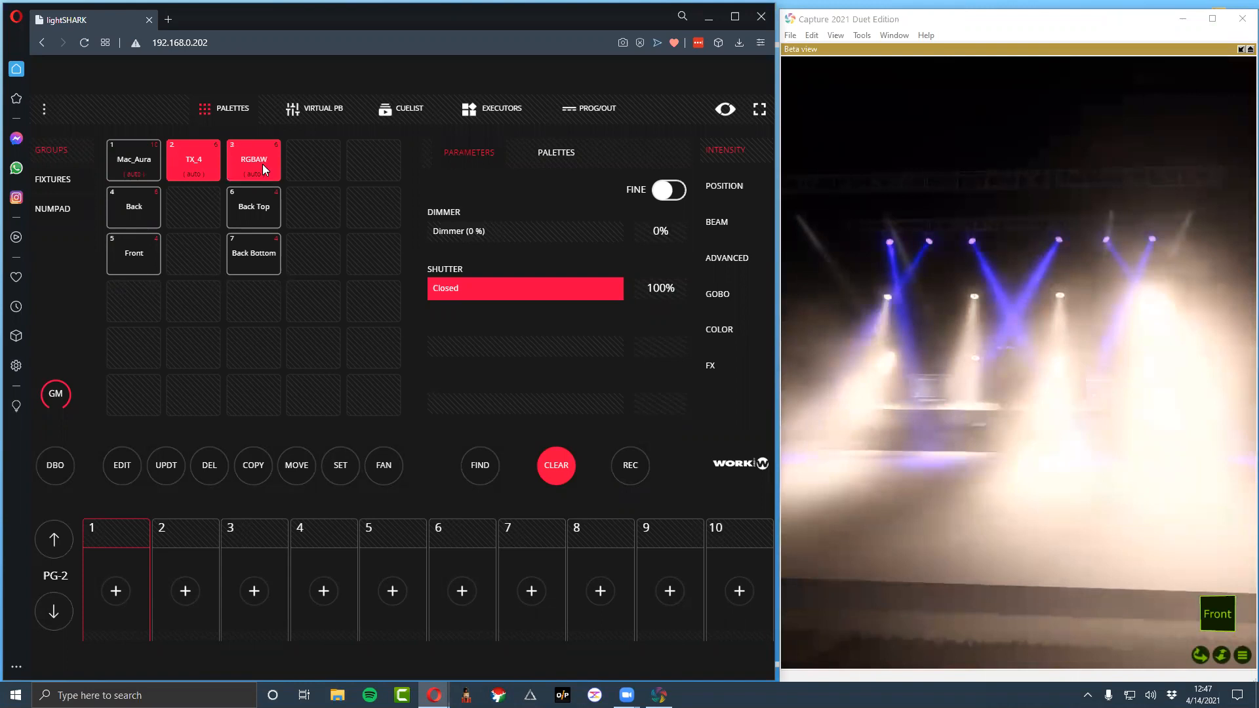
click(208, 163)
click(739, 292)
click(749, 336)
click(600, 213)
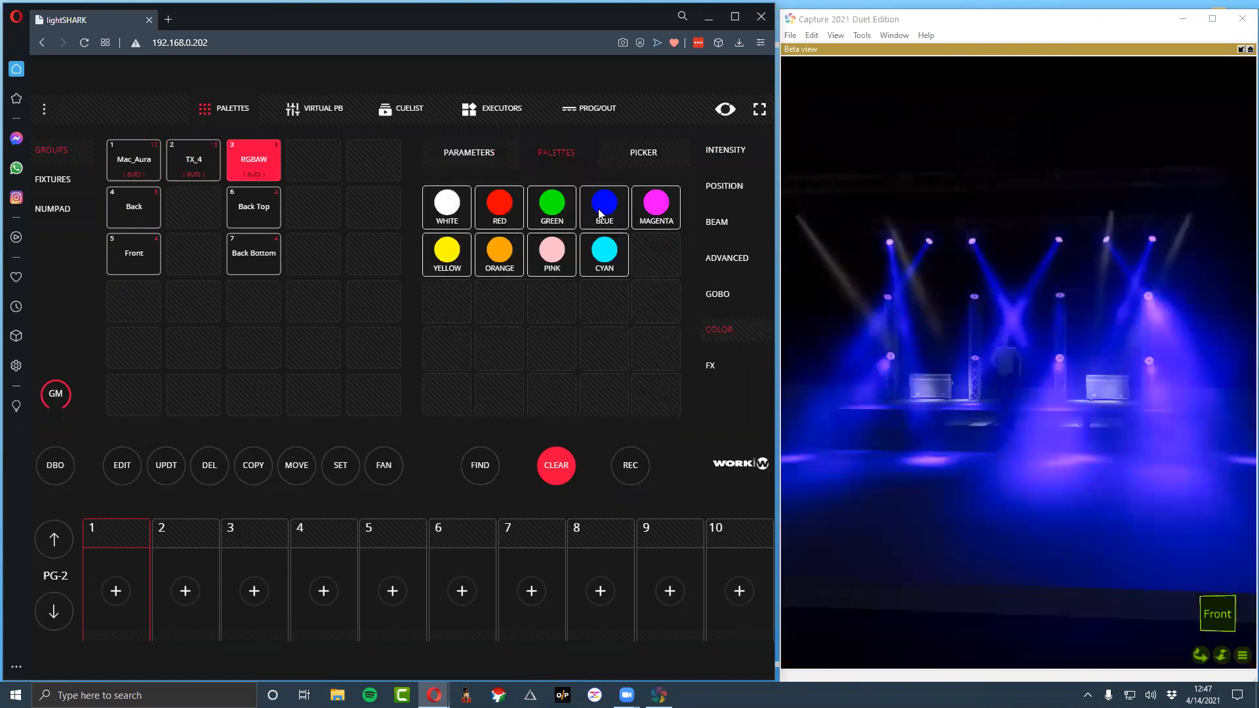
click(728, 152)
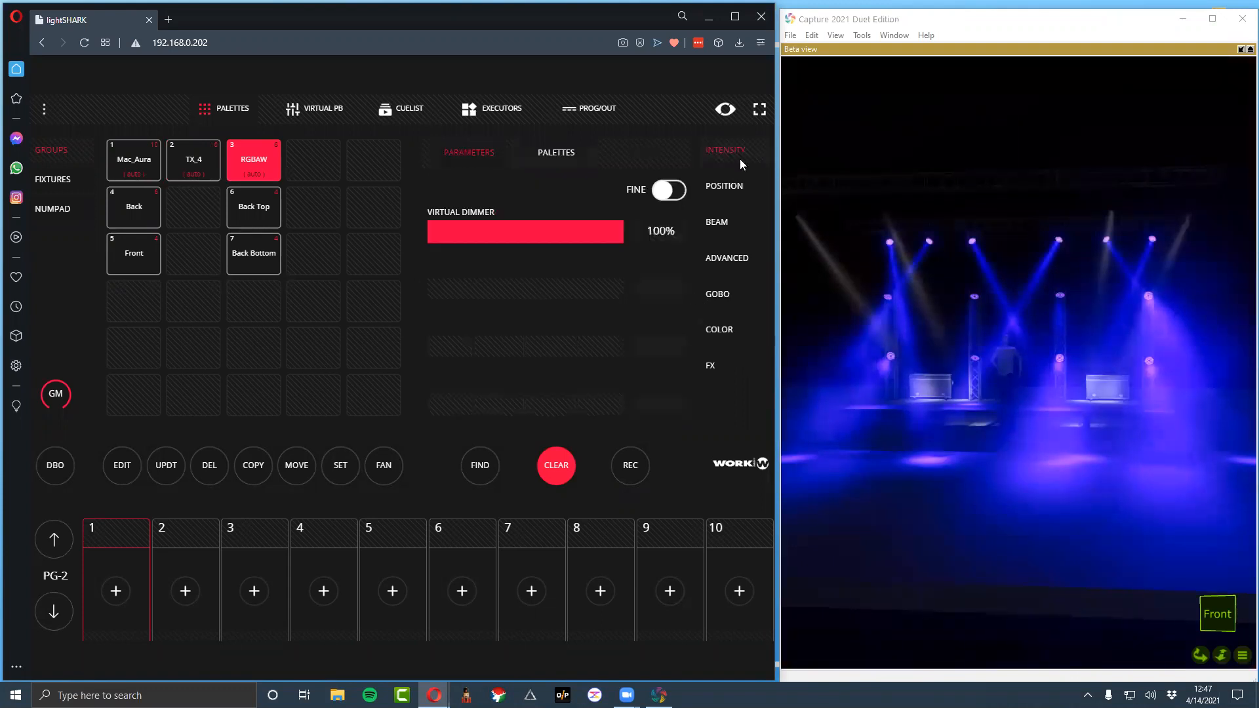
Record the look to playback 1 on page 2 and raise that playback's fader to 255
click(624, 463)
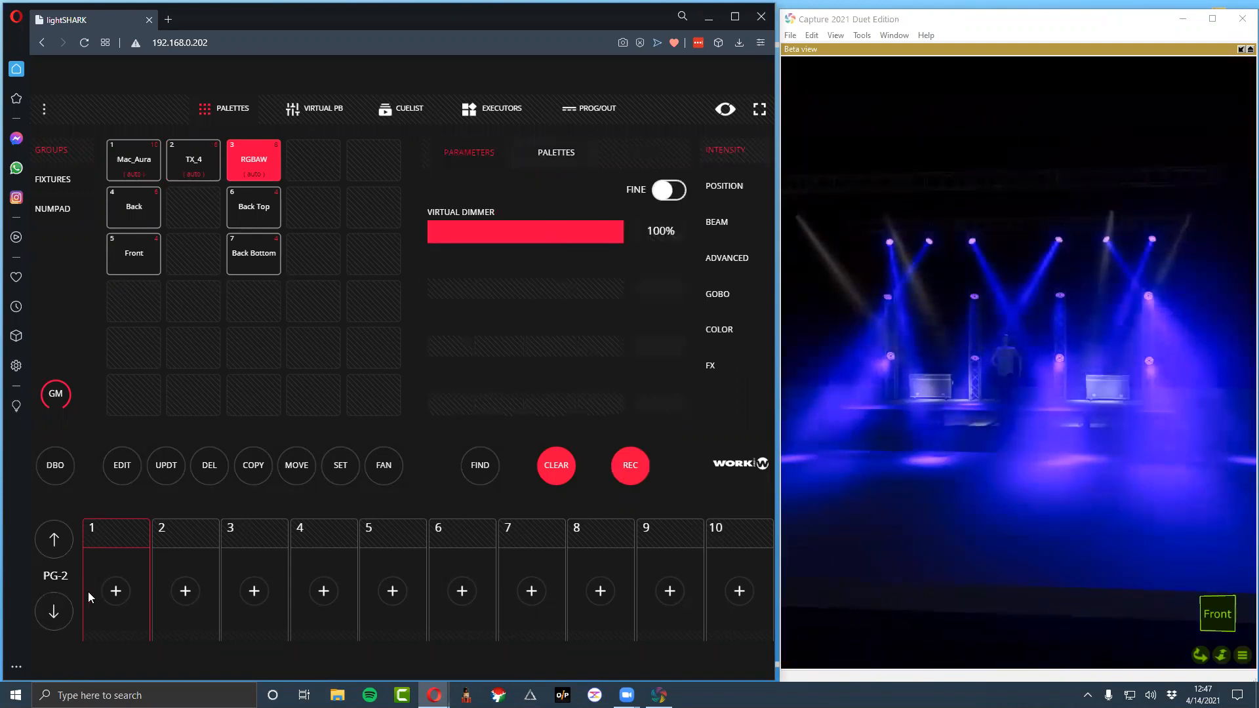
click(114, 591)
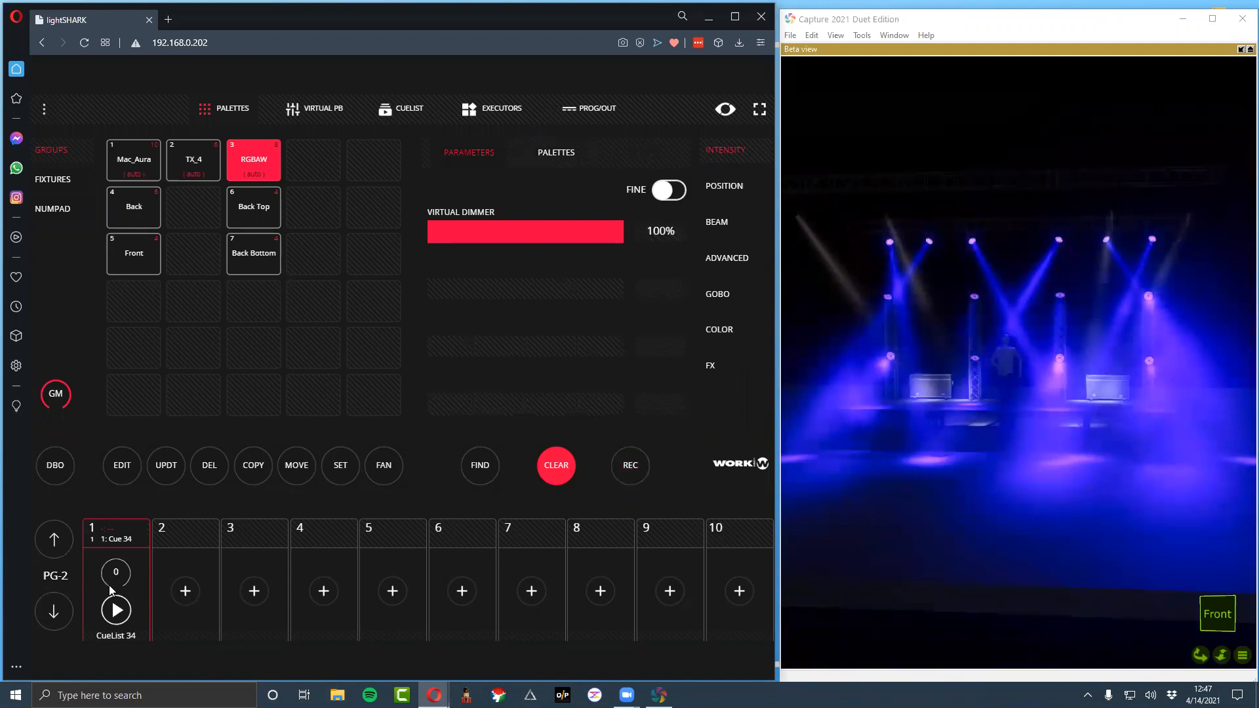
click(138, 544)
drag(115, 534, 103, 326)
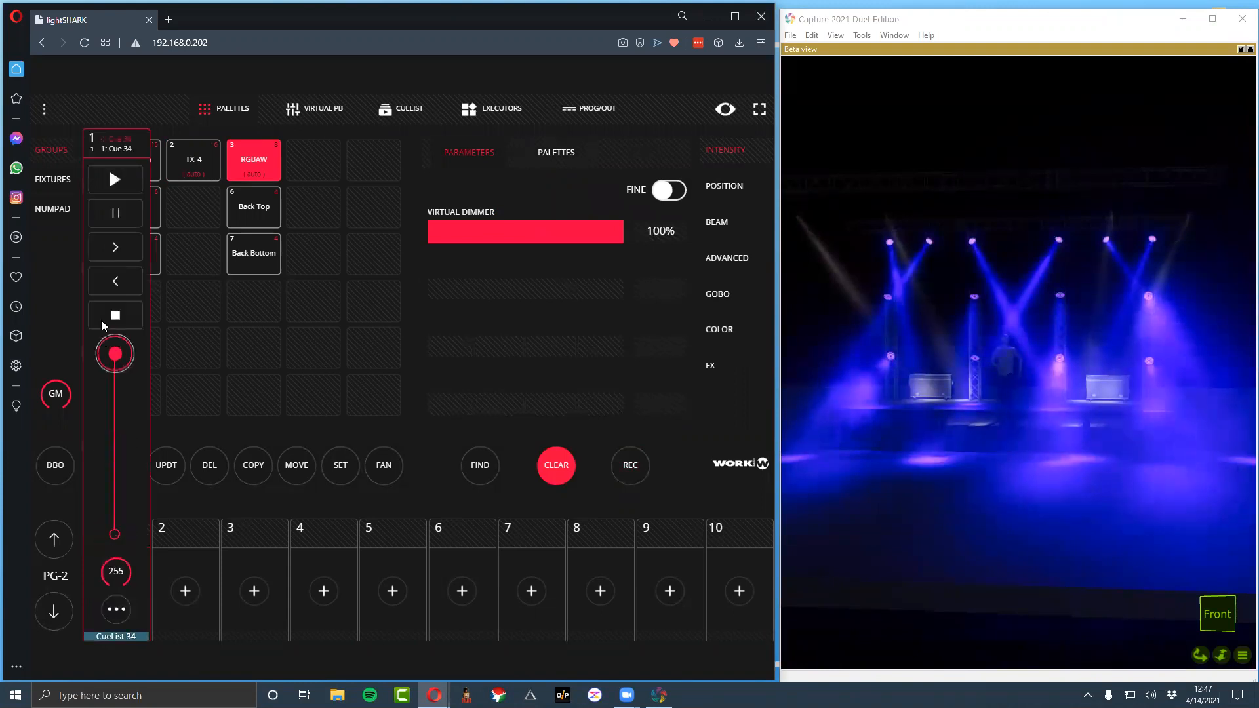
click(198, 526)
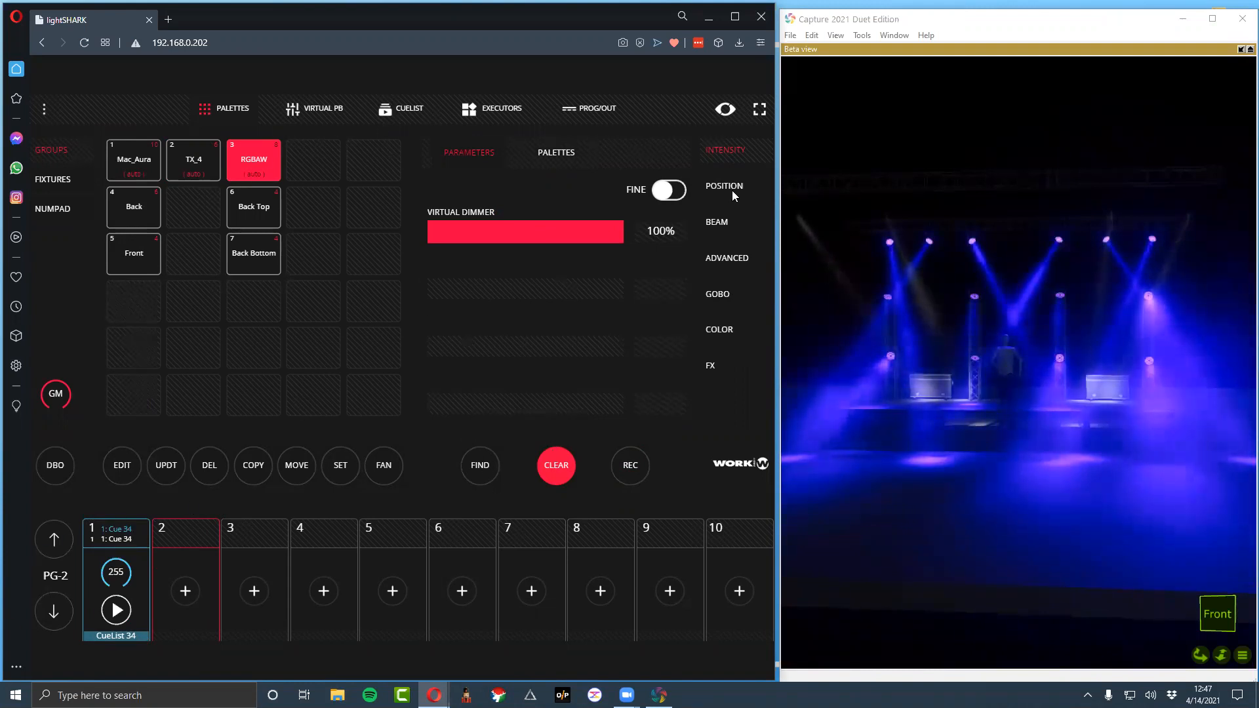
Select only the Front group, set its beam dimmer to 100% and its zoom to about 57%
click(124, 168)
click(130, 168)
click(129, 249)
drag(445, 233, 665, 233)
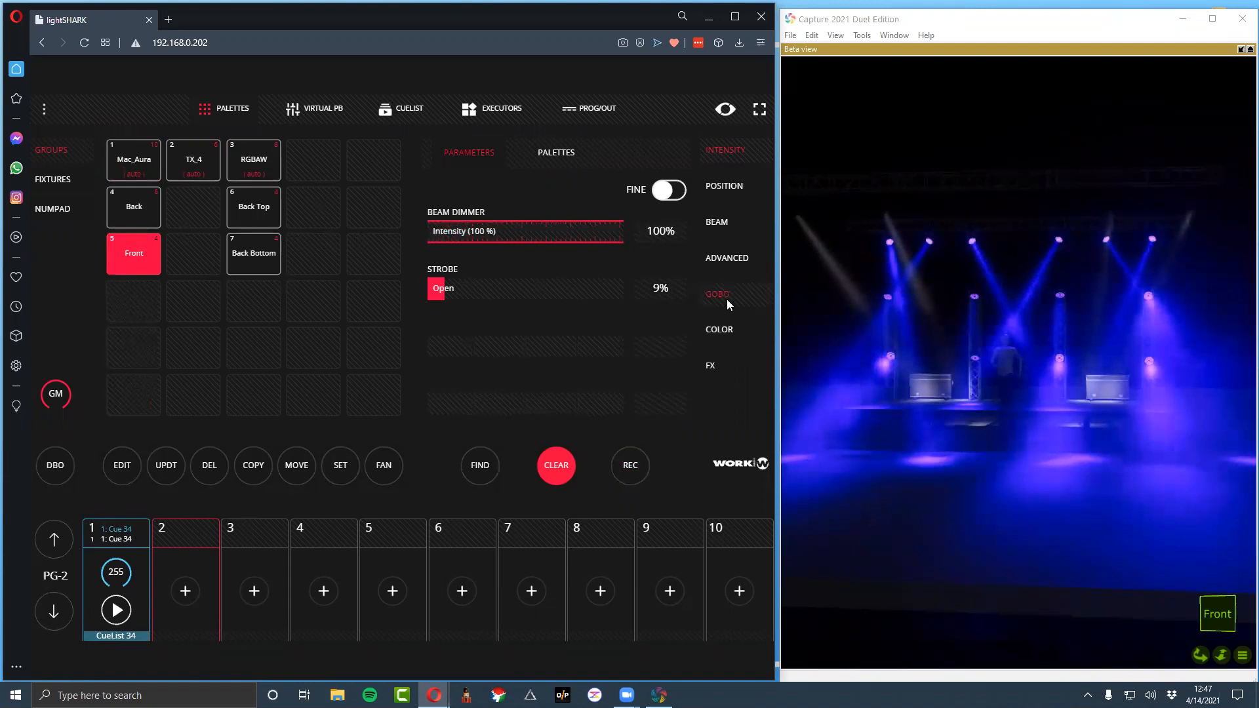
click(720, 330)
click(717, 222)
drag(510, 227, 377, 239)
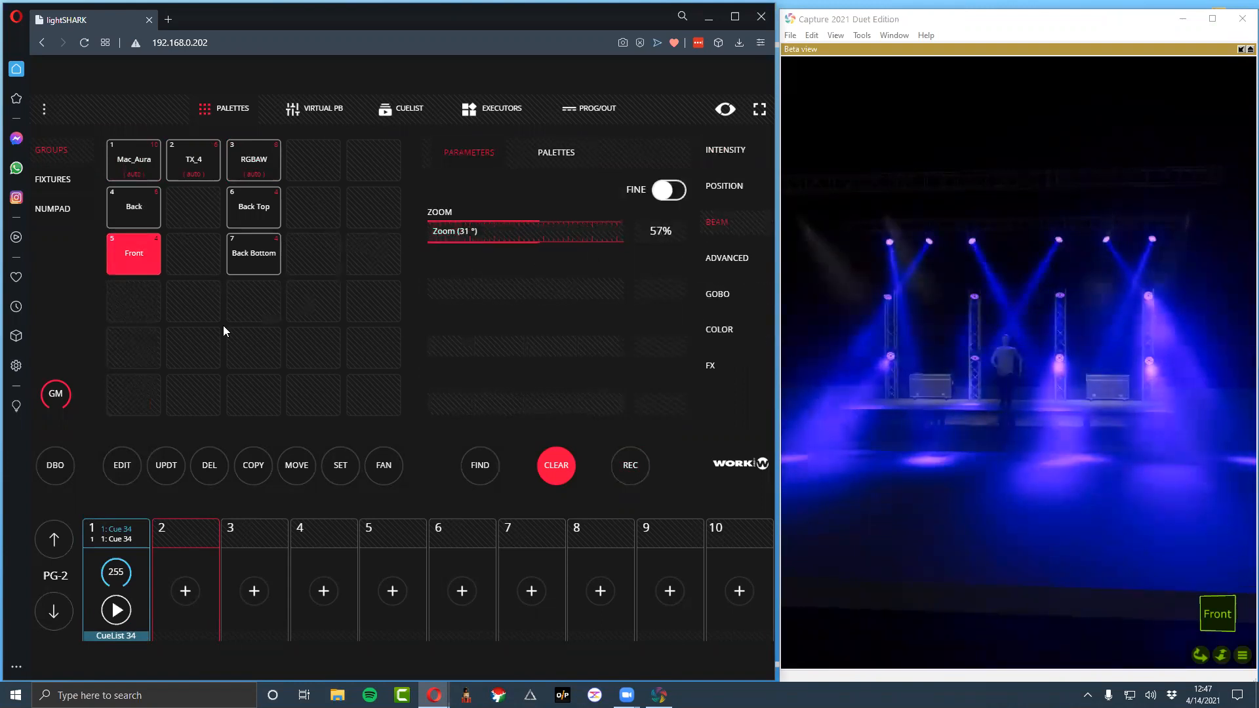
Select only the Back group and set its zoom to about 35%
click(133, 206)
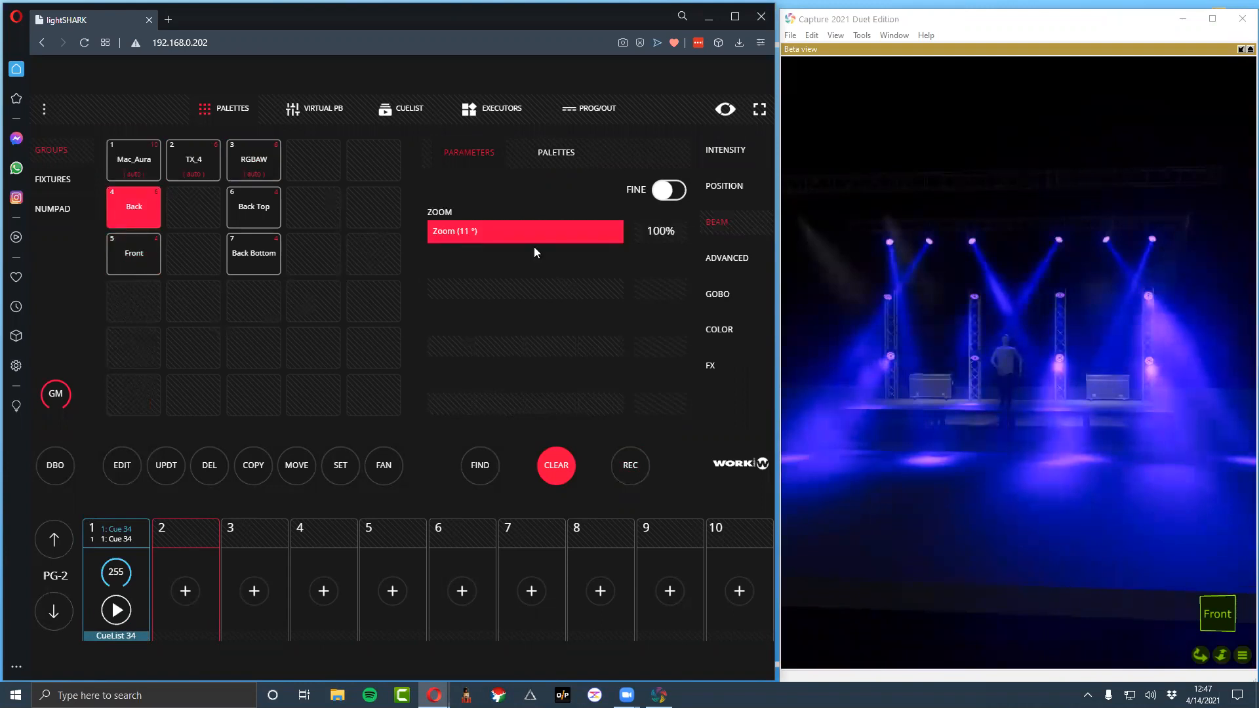
drag(575, 237, 398, 238)
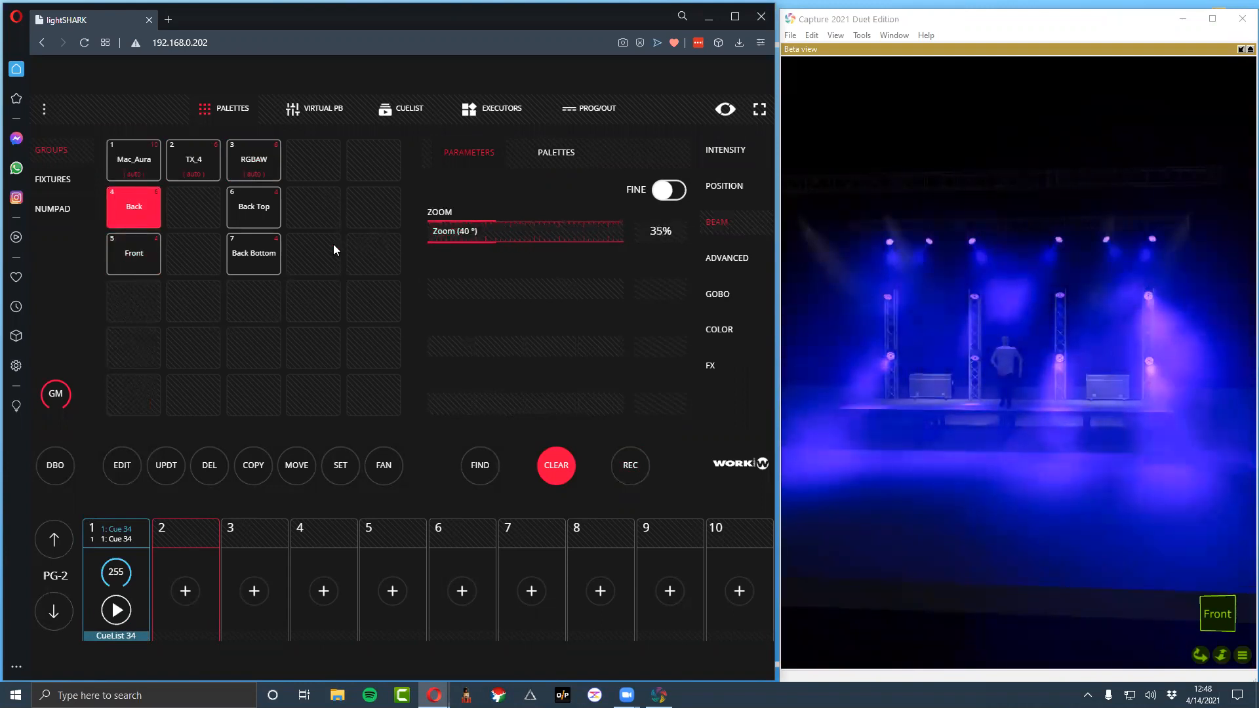
Raise the TX_4 group's dimmer to full and set its color wheel to Color 3 (22%)
click(191, 167)
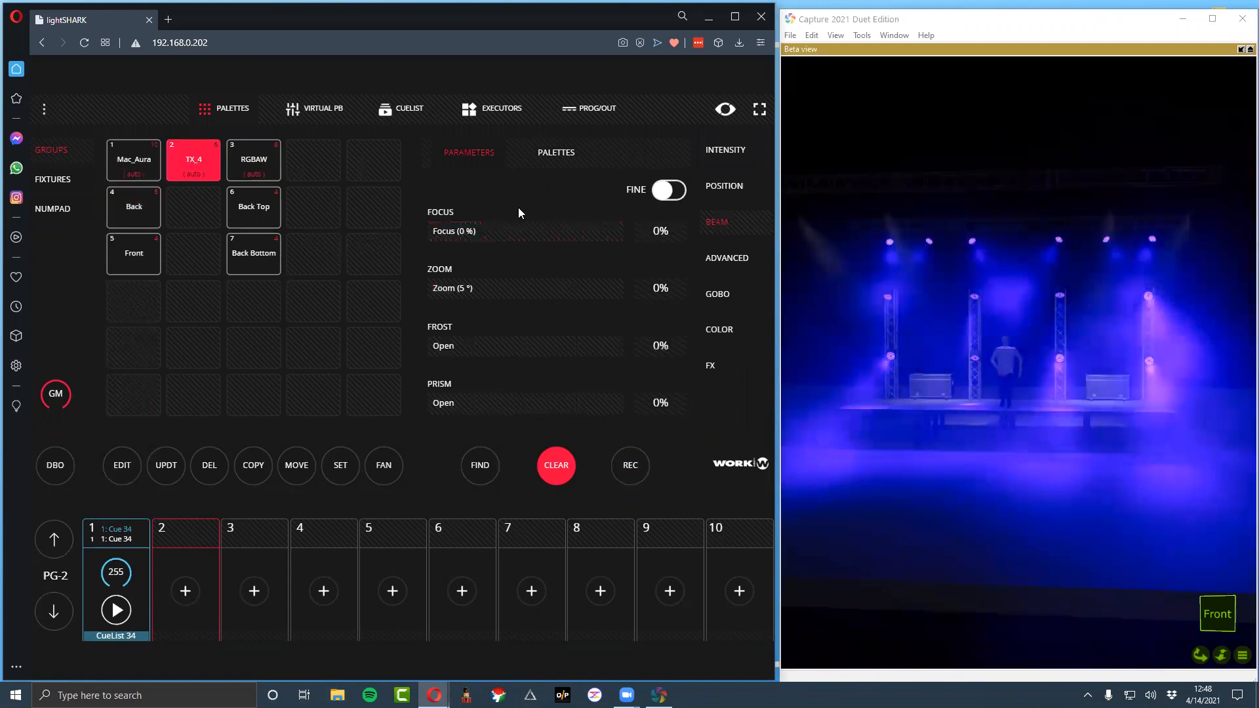
click(725, 157)
drag(453, 231, 682, 236)
click(719, 330)
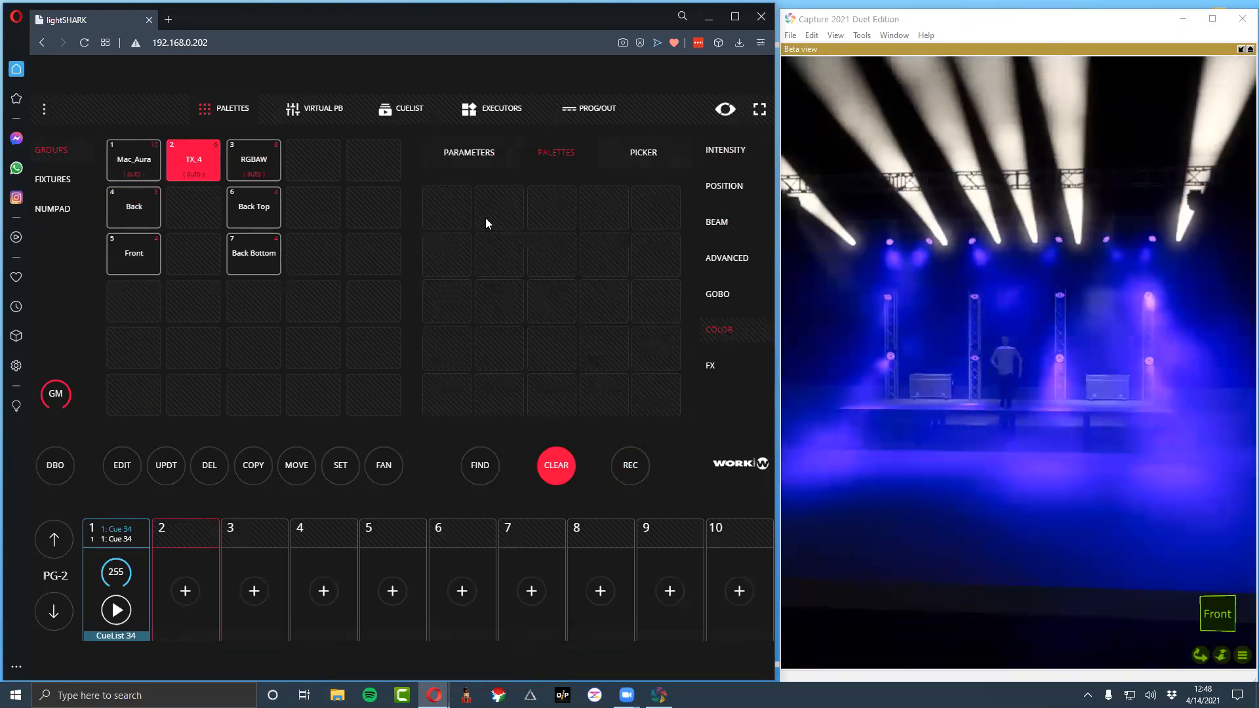
click(494, 154)
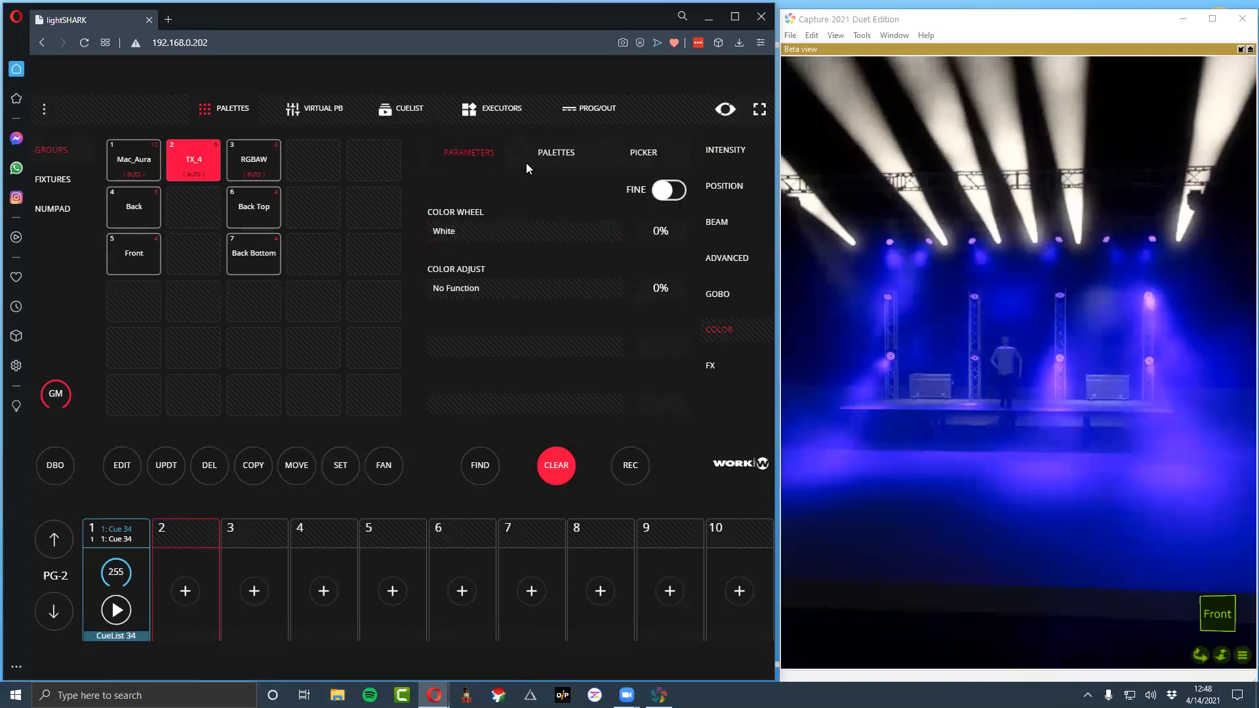
drag(459, 229, 519, 229)
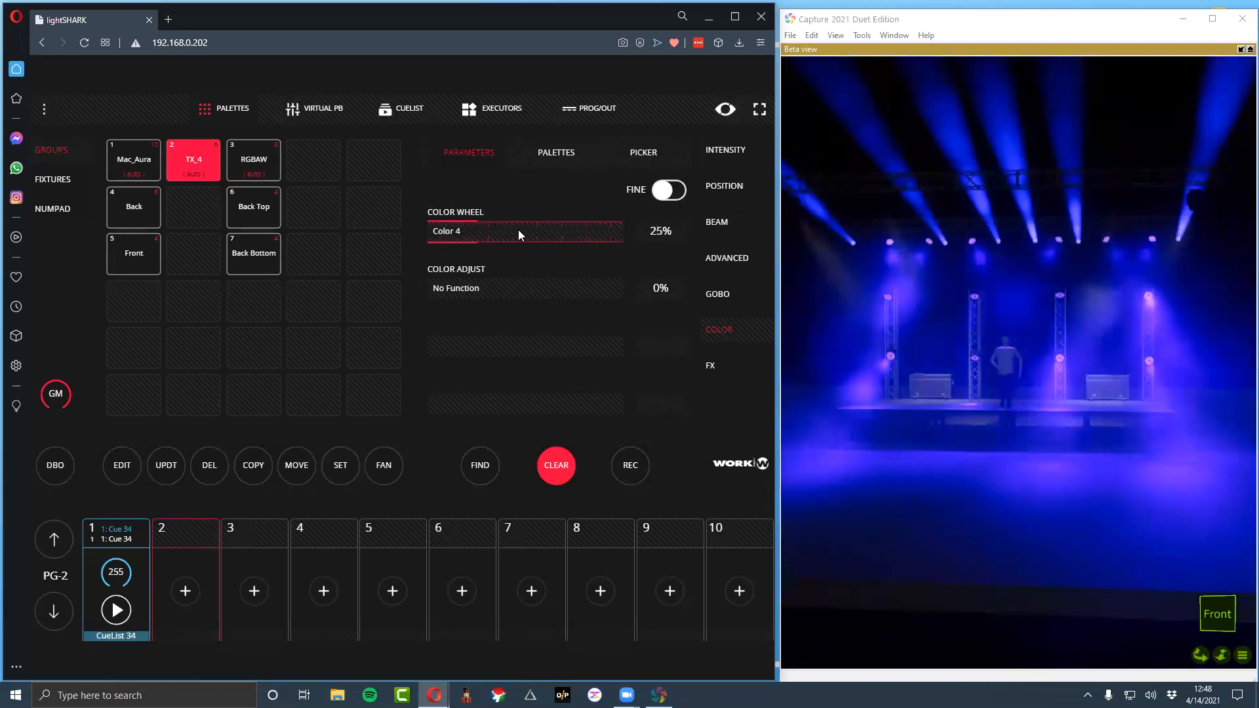
Record the look as a second cue on playback 1 of page 2 and clear the programmer
click(631, 465)
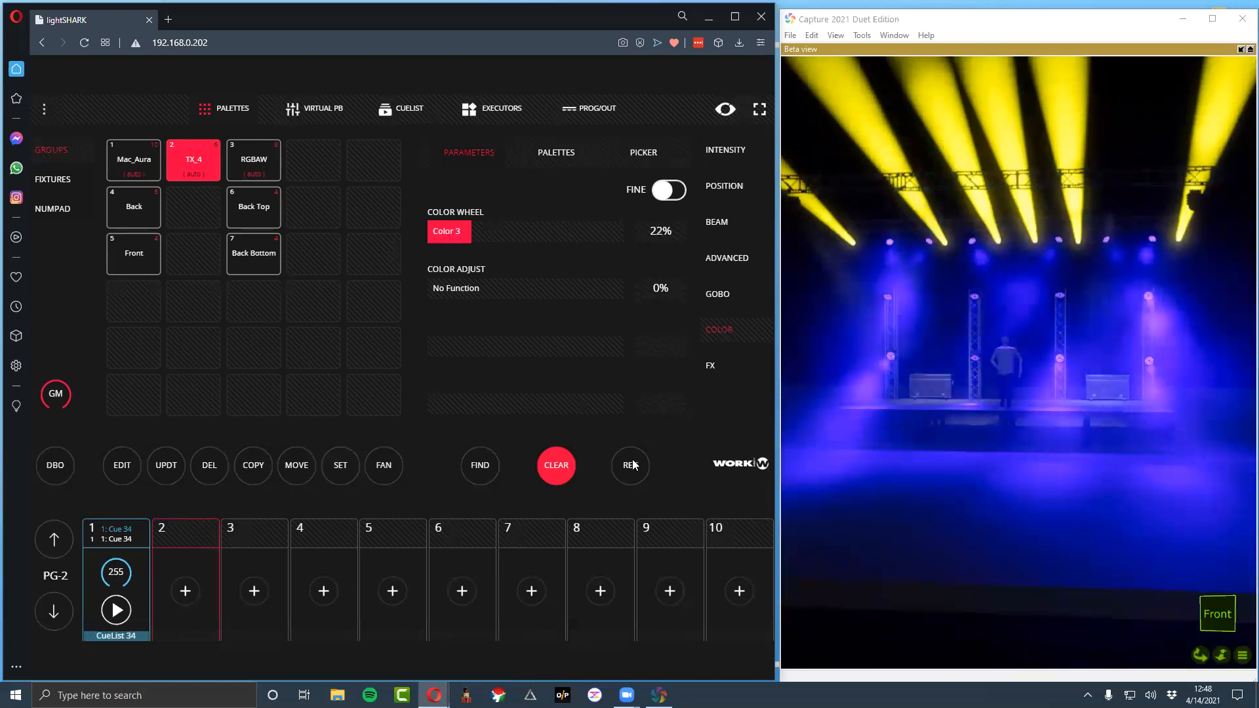
click(112, 539)
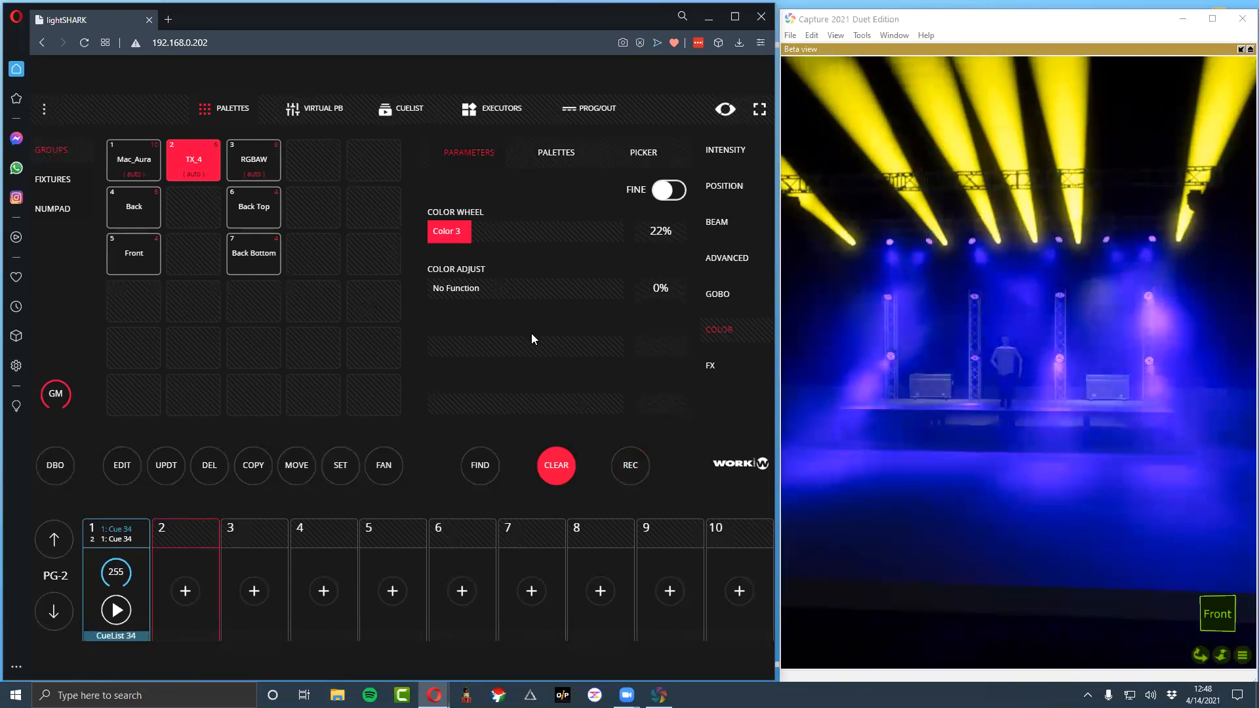
click(558, 481)
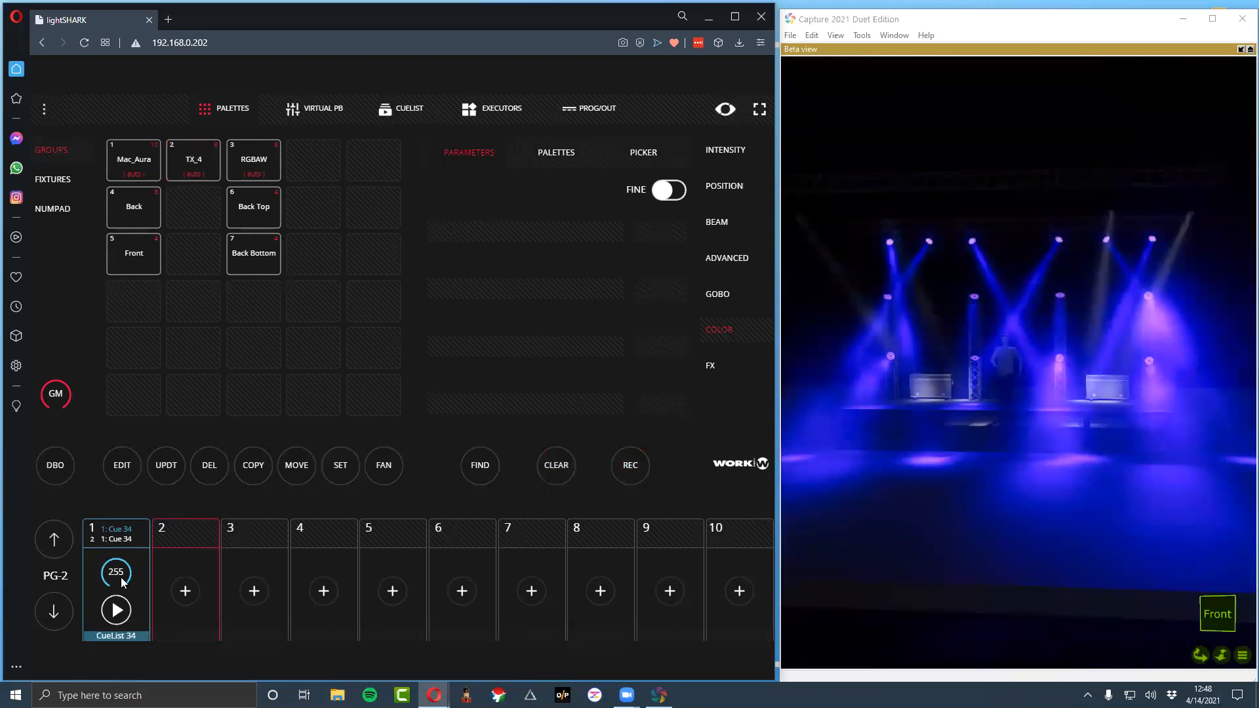
Run playback 1 forward to its second cue using the expanded playback controls, and close them
click(121, 577)
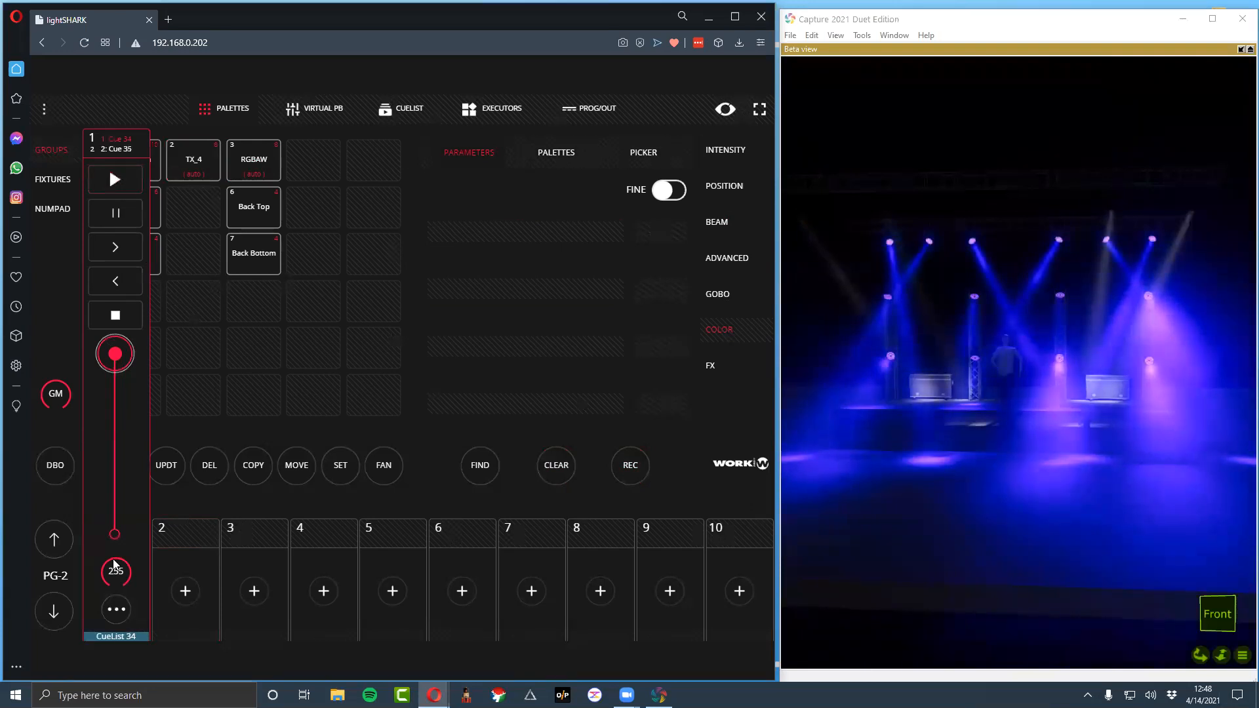
click(112, 181)
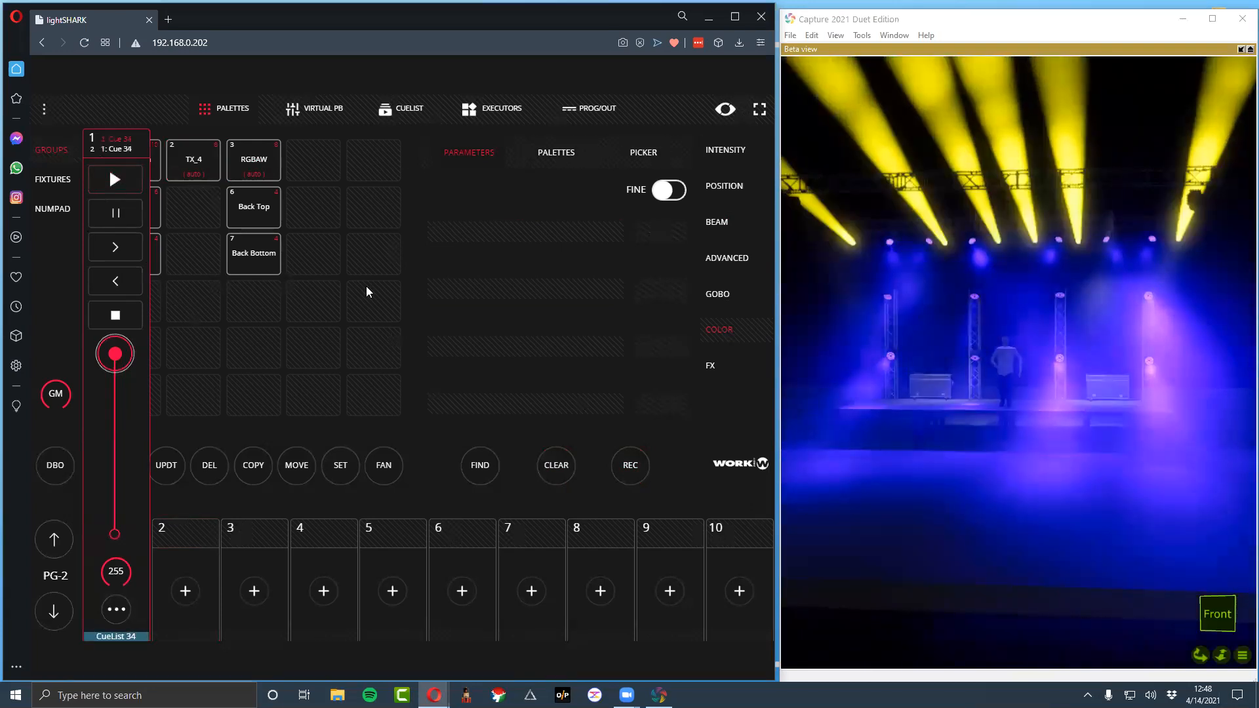
click(468, 528)
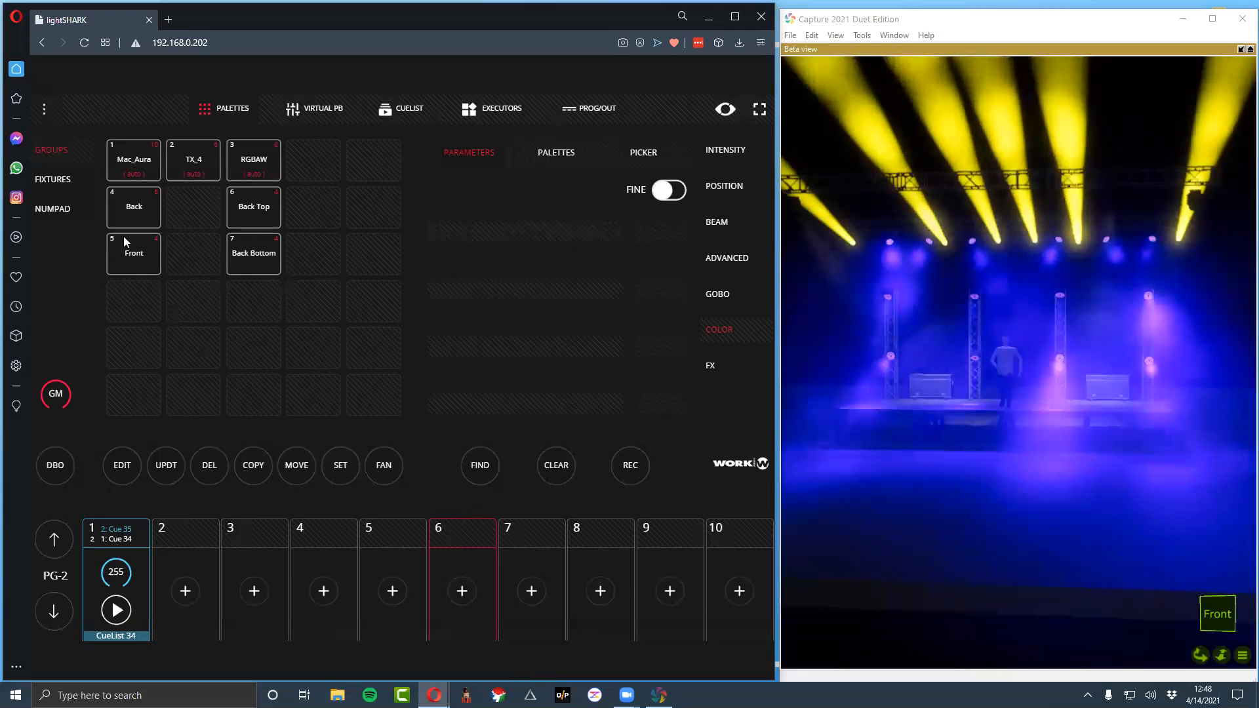
Apply the PINK color palette to the RGBAW group and record only that change as the third cue on playback 1
click(276, 152)
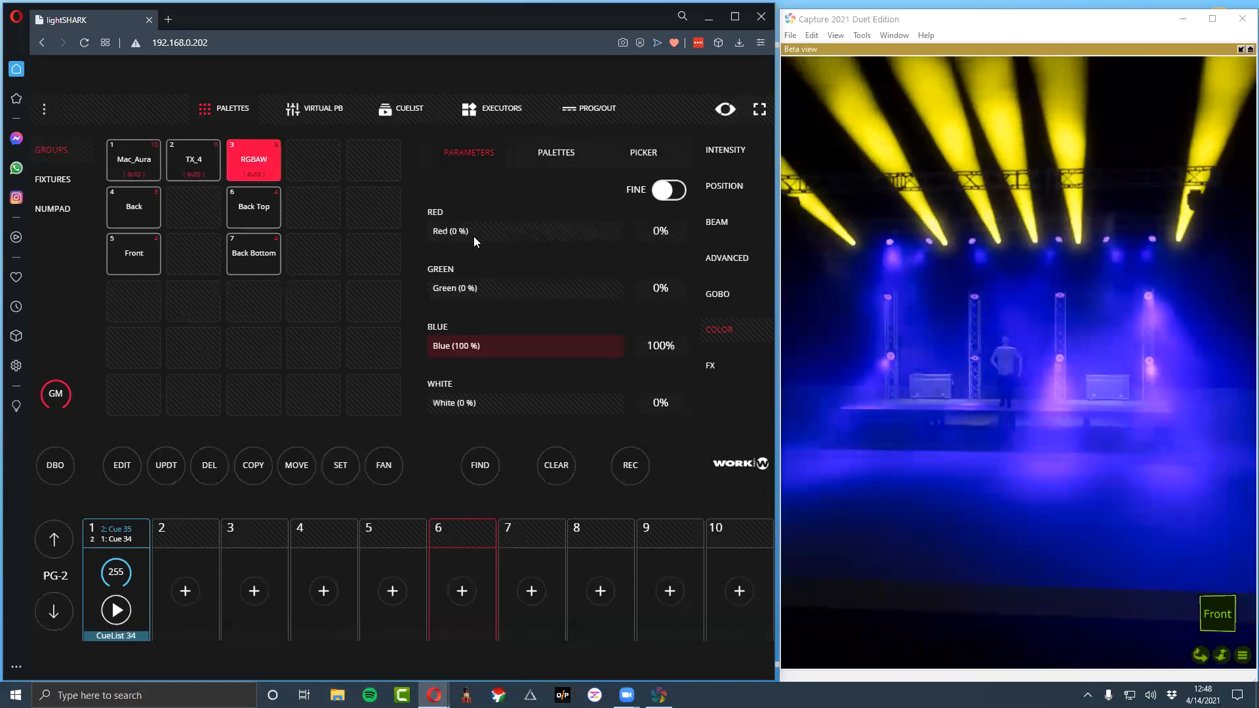
click(558, 155)
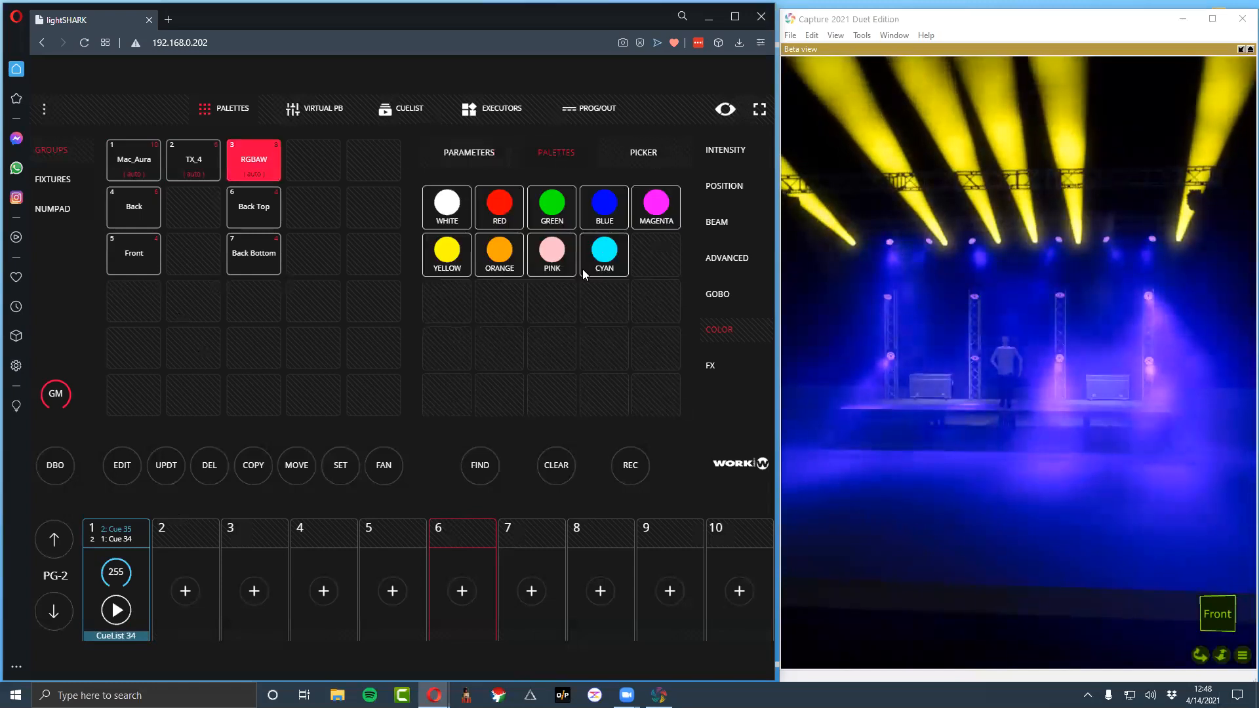
click(561, 267)
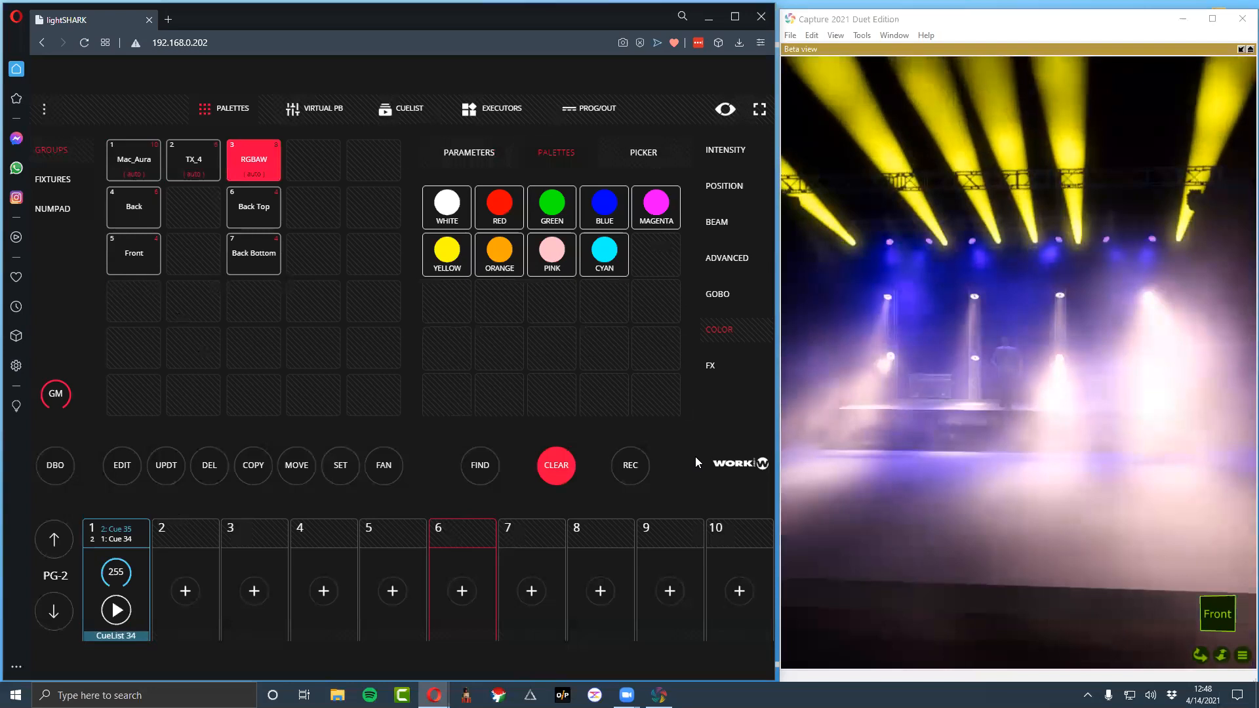
click(626, 462)
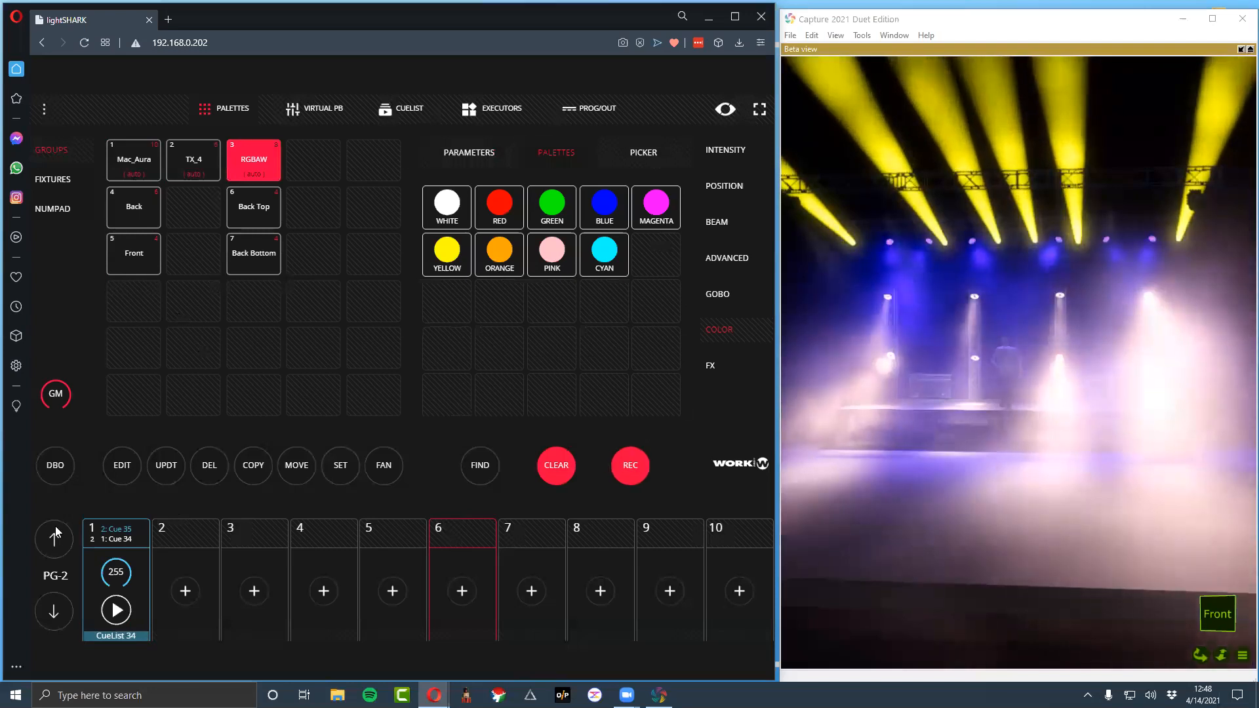
click(138, 531)
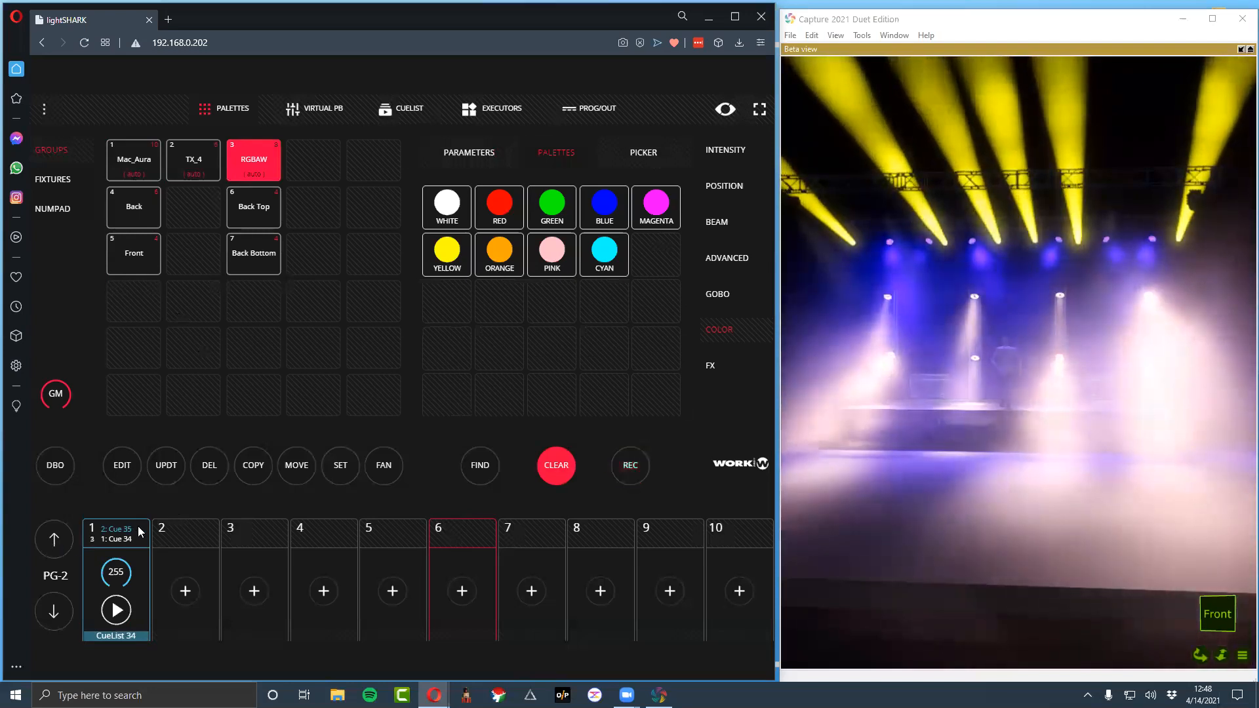
click(557, 479)
Step repeatedly through the three cues on playback 1 and compare their looks on stage, ending on the second cue
click(114, 610)
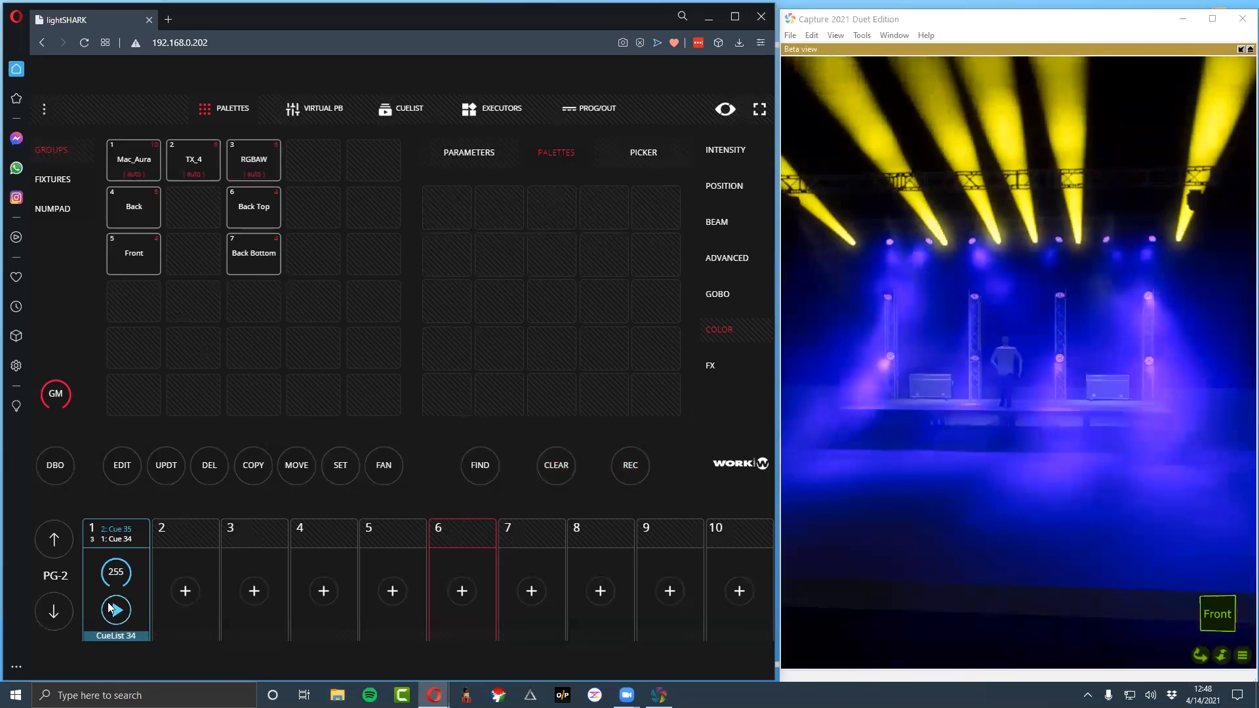
click(117, 621)
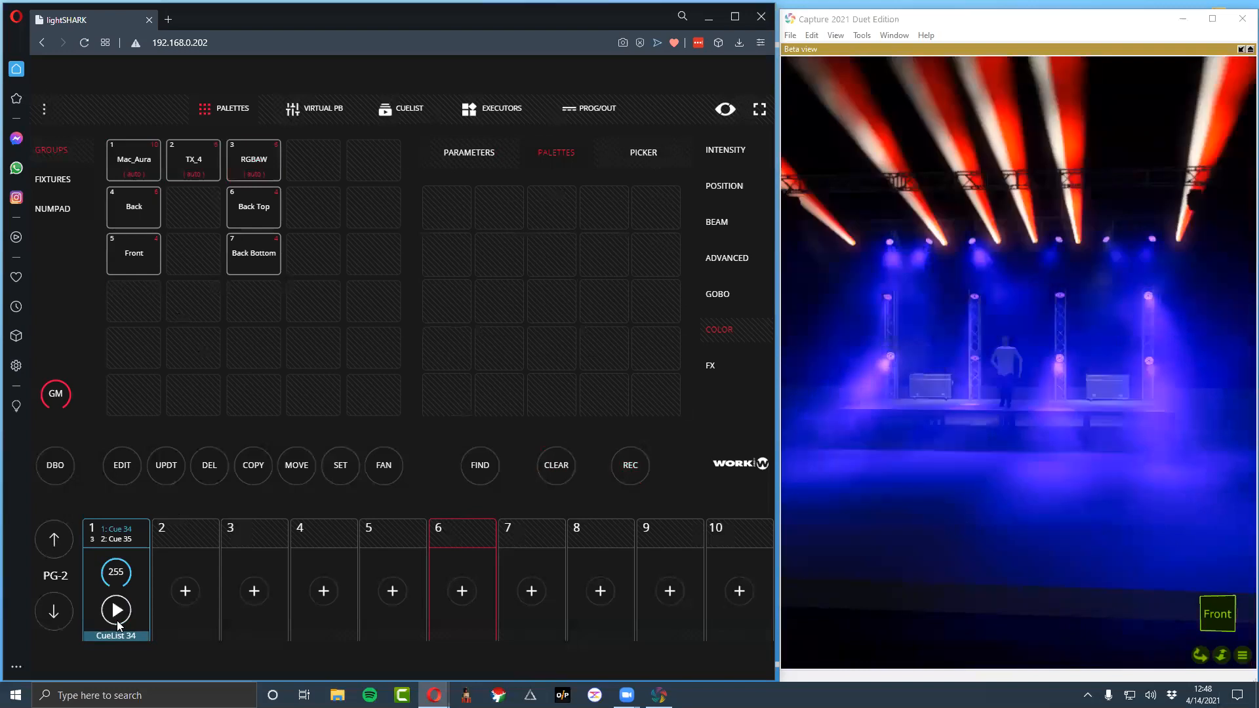
click(117, 621)
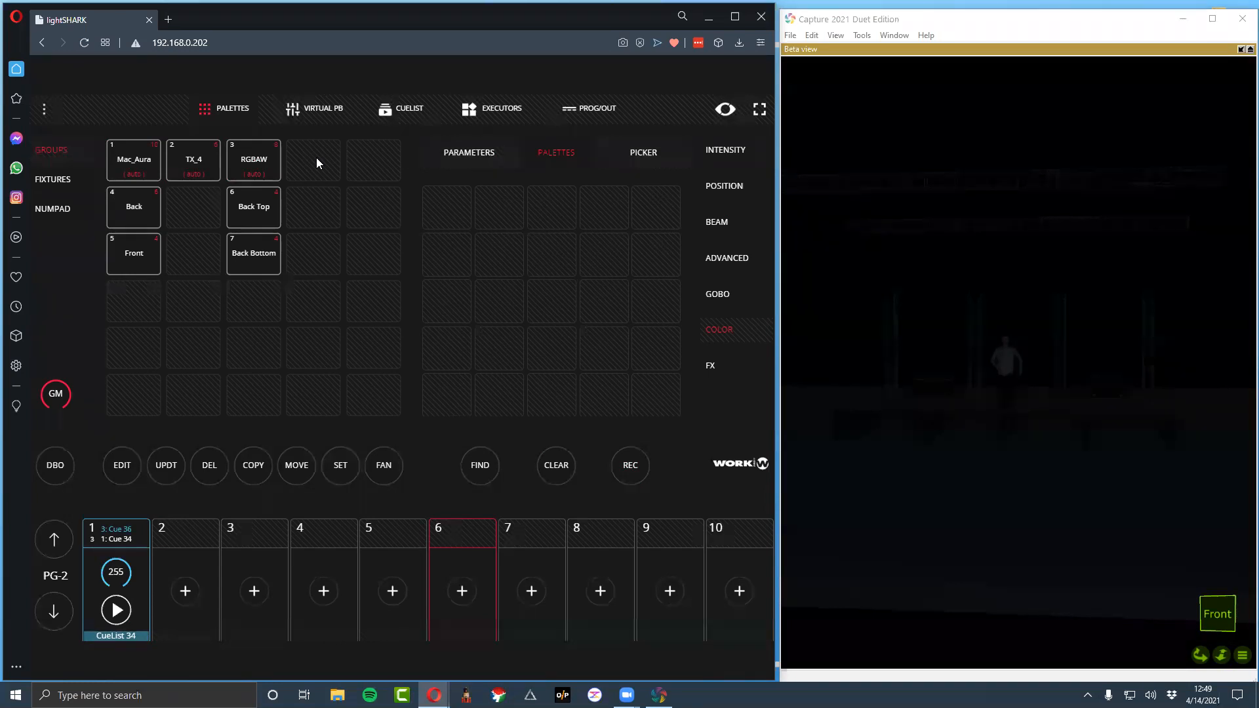
click(116, 613)
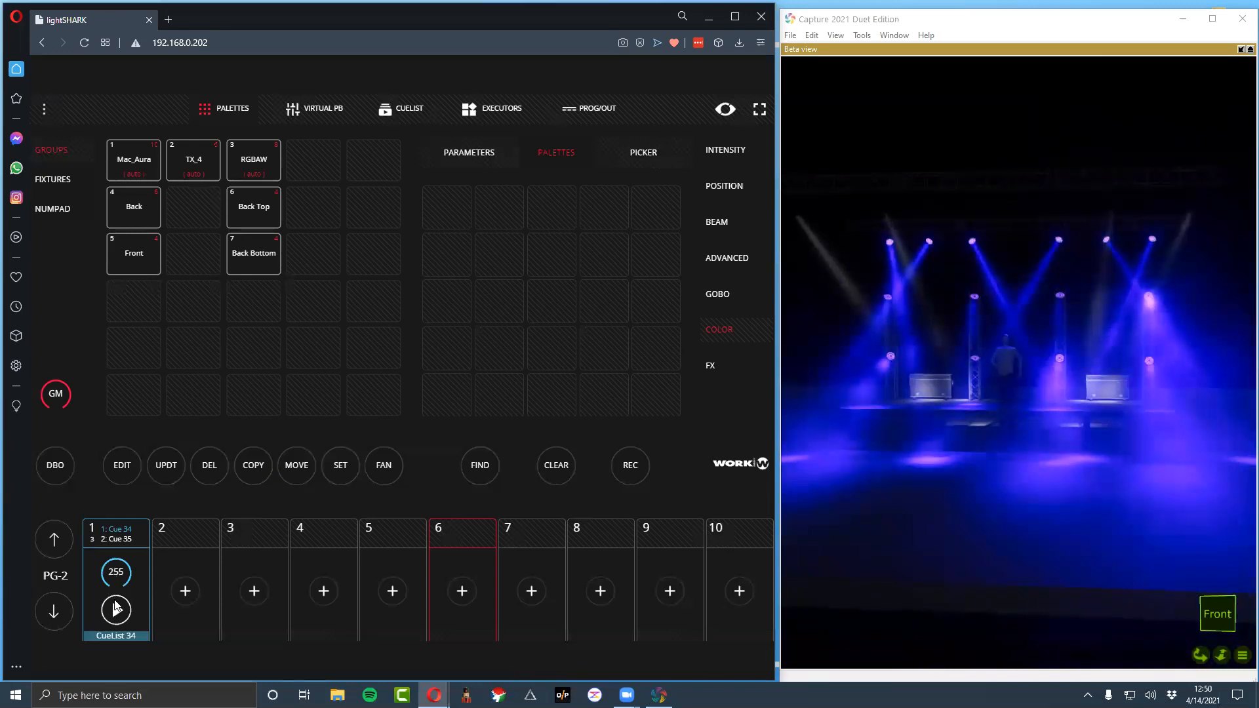
click(116, 609)
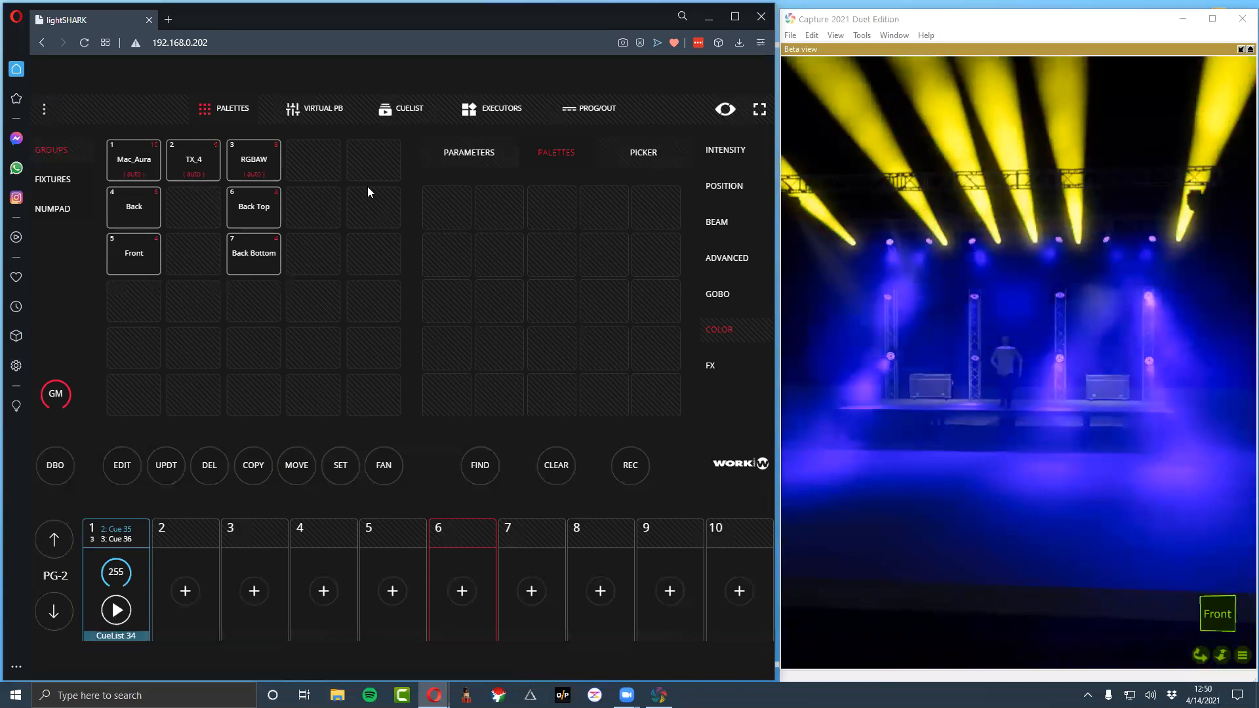
Activate the Mac_Aura group's red and green at 0%, beam dimmer at 100% and strobe at 9% in the programmer
click(139, 164)
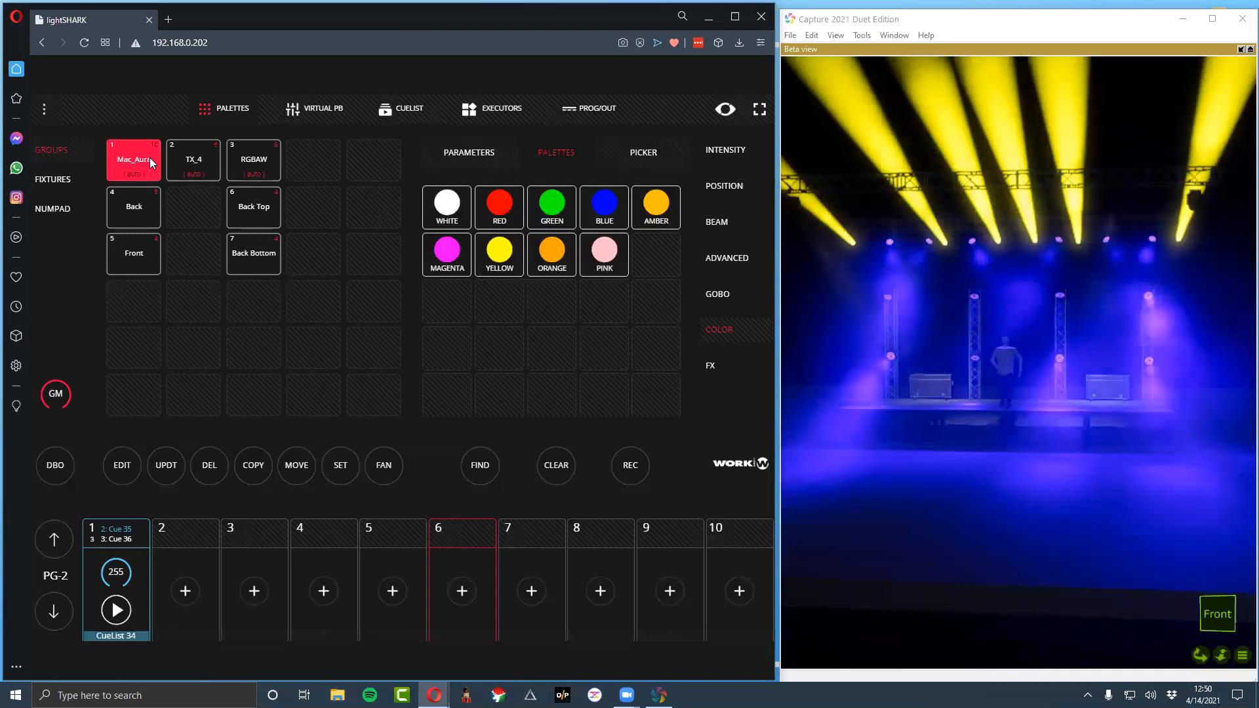
click(467, 155)
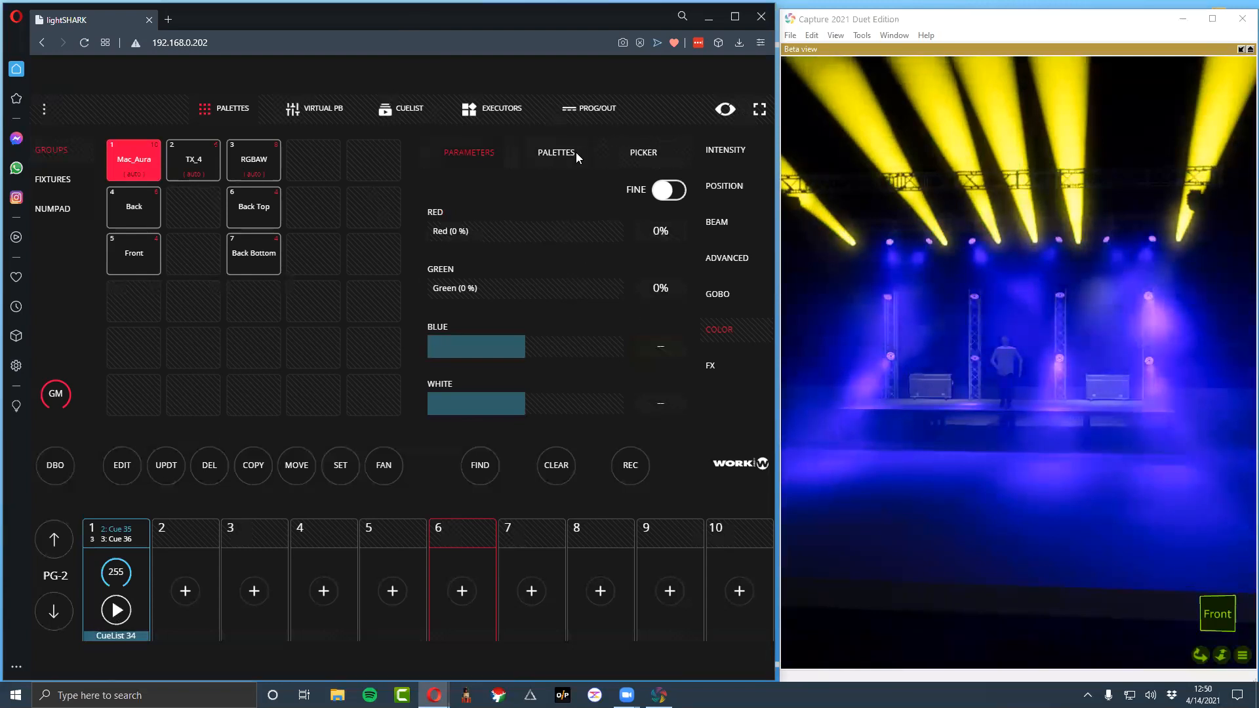
click(459, 233)
click(452, 289)
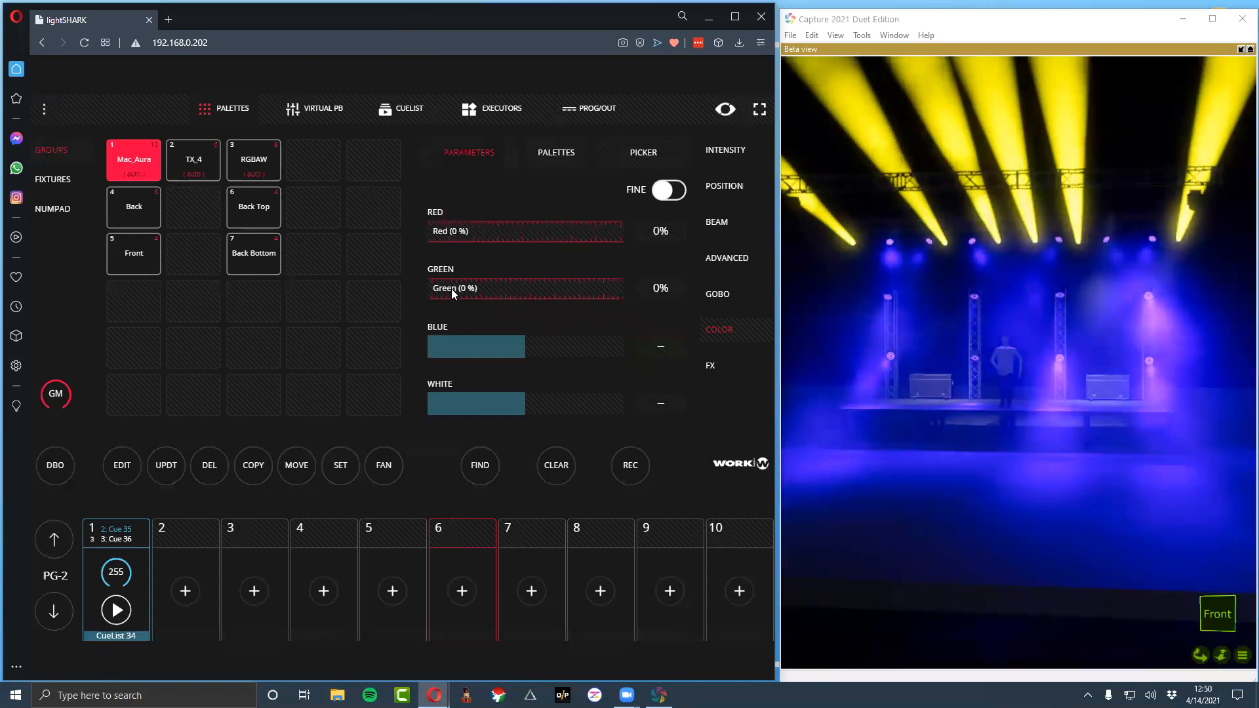
click(711, 148)
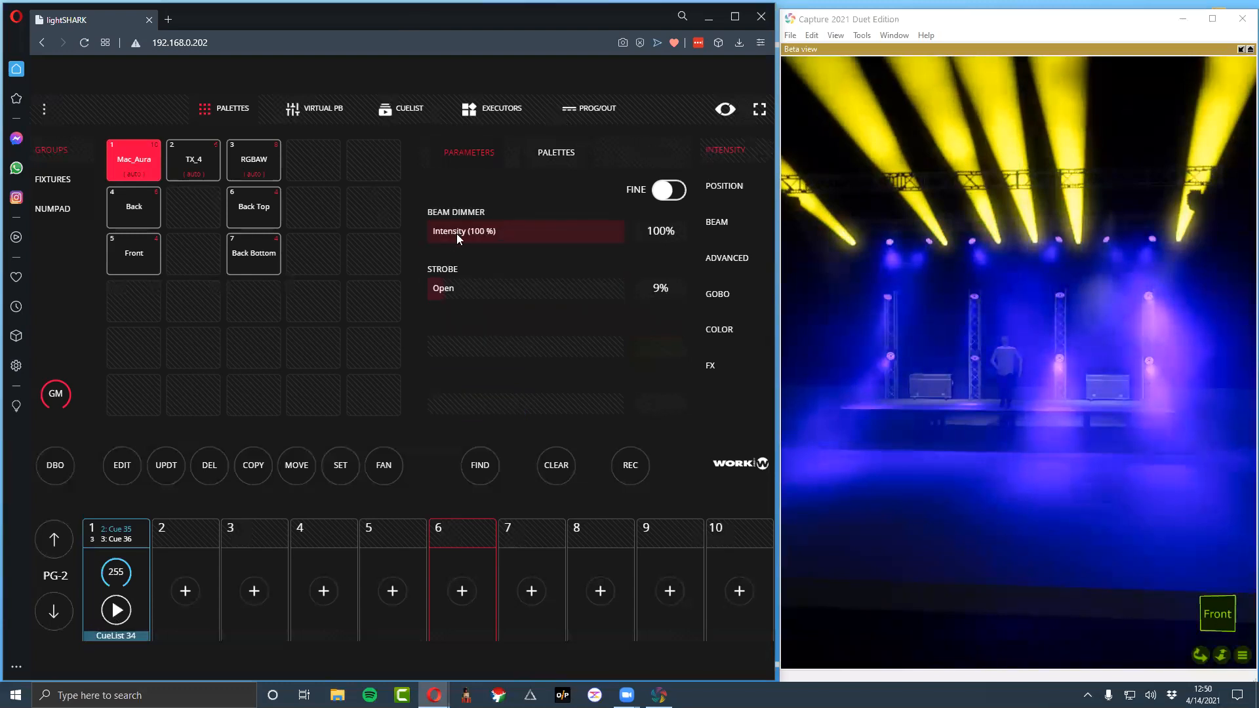
click(451, 287)
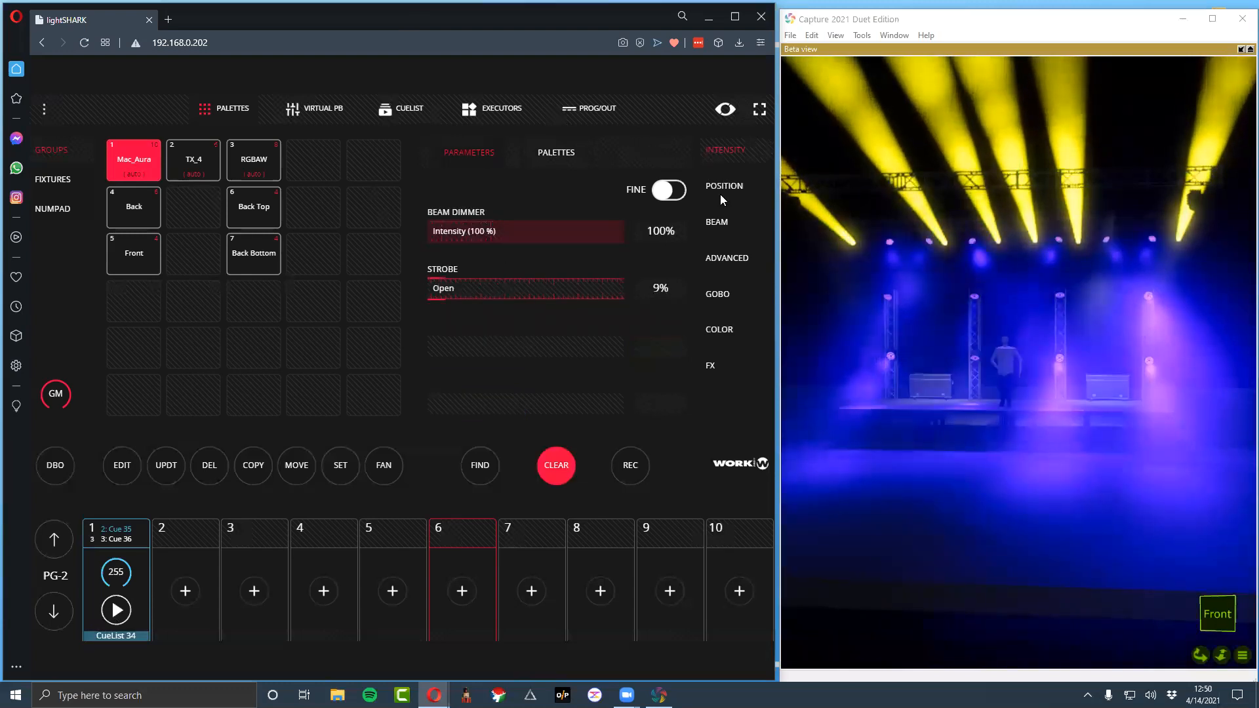
drag(543, 235, 596, 229)
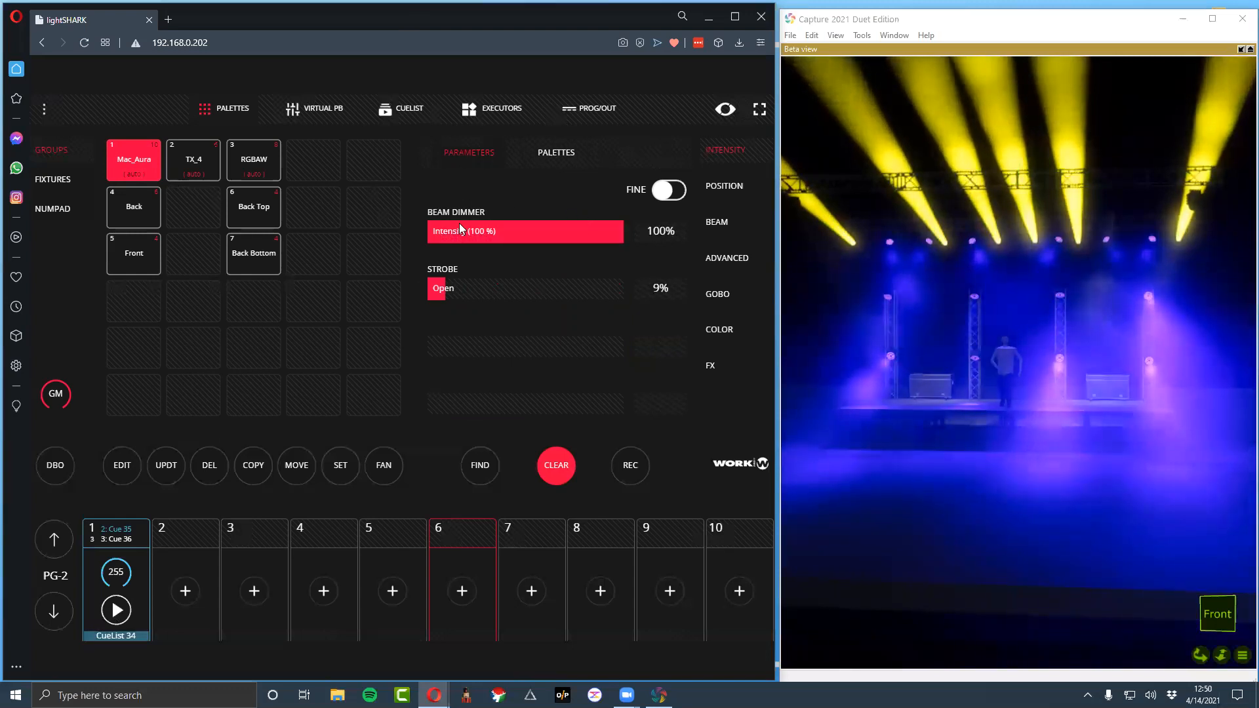
Check the Mac_Aura position parameters, nudge the TX_4 group's pan to about 269°, and clear the programmer
click(715, 186)
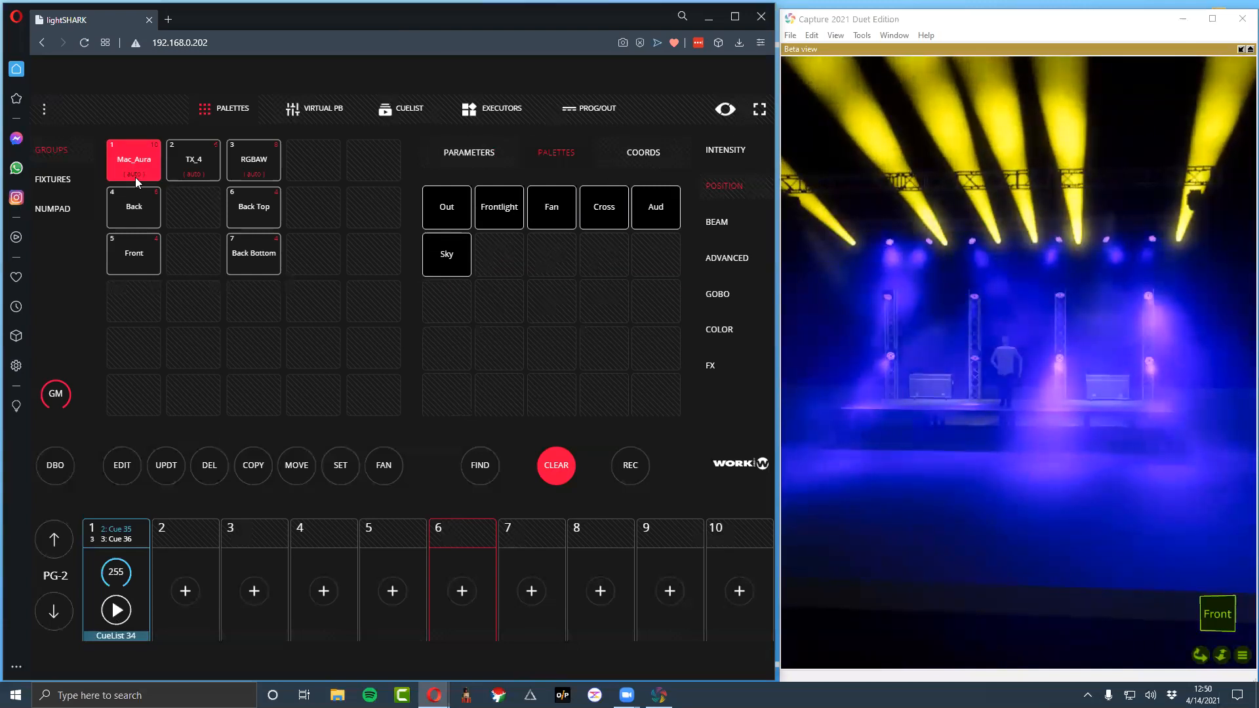
click(492, 166)
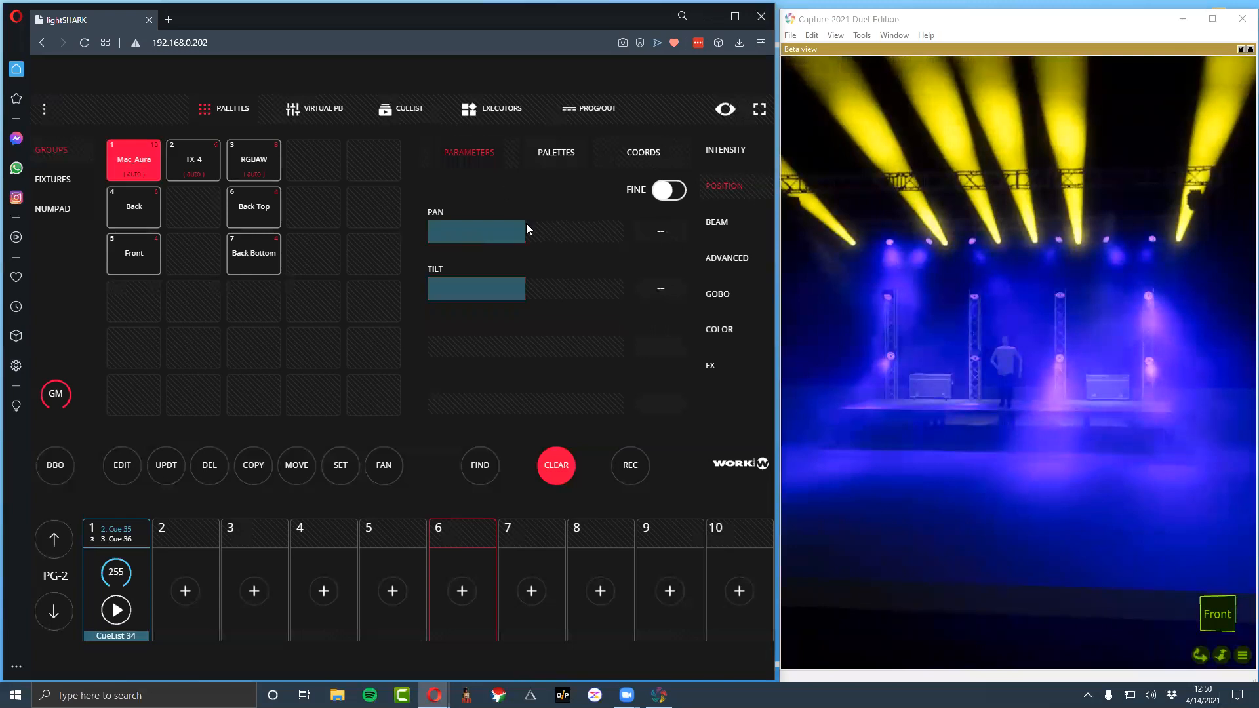
click(150, 167)
click(208, 162)
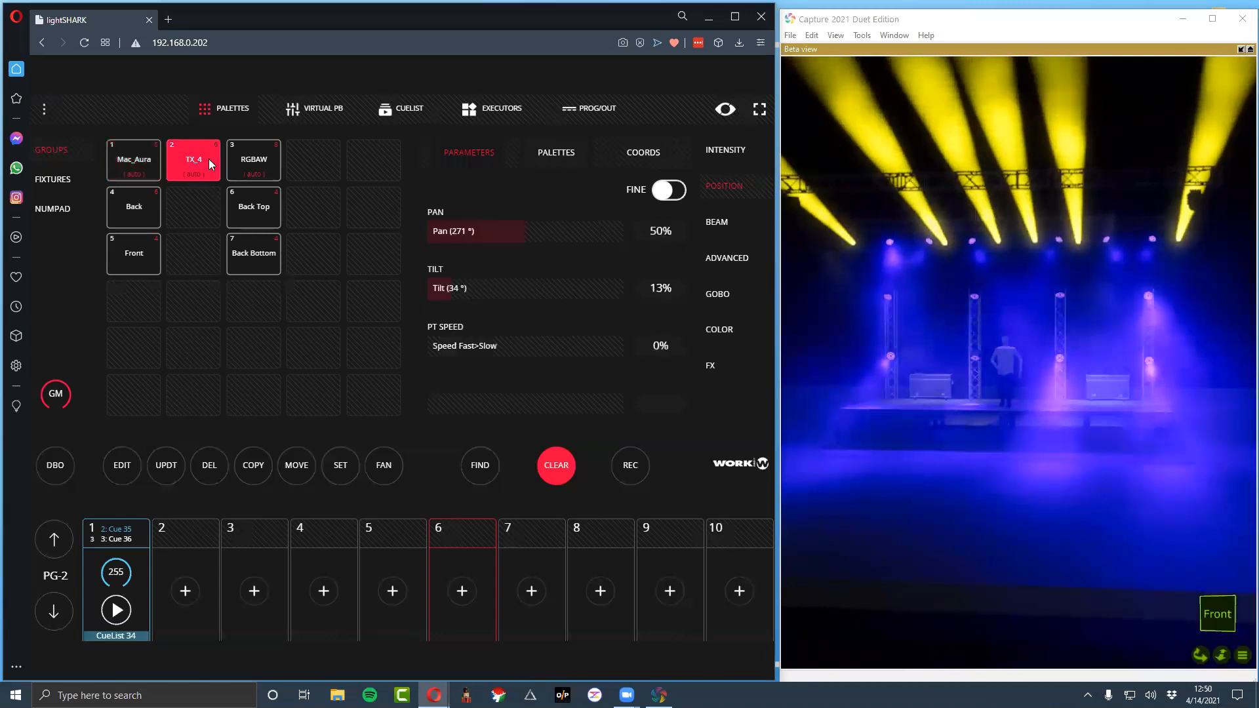
click(551, 163)
click(461, 153)
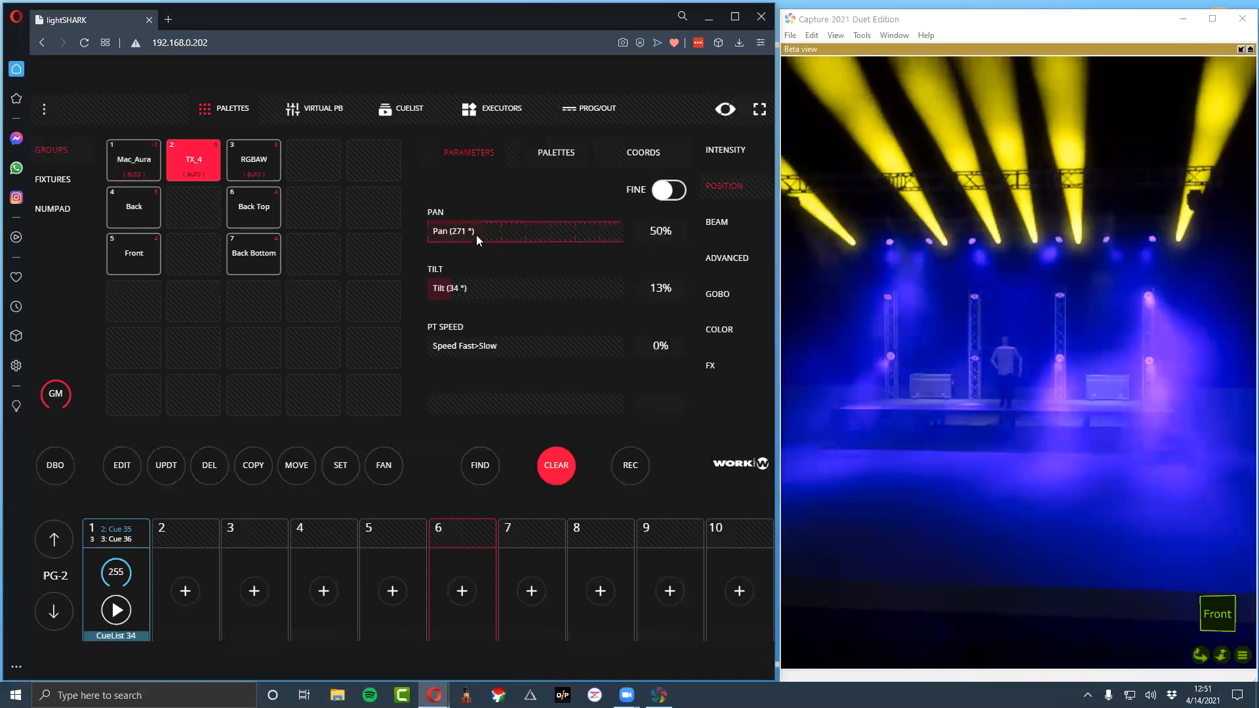
drag(477, 235, 469, 237)
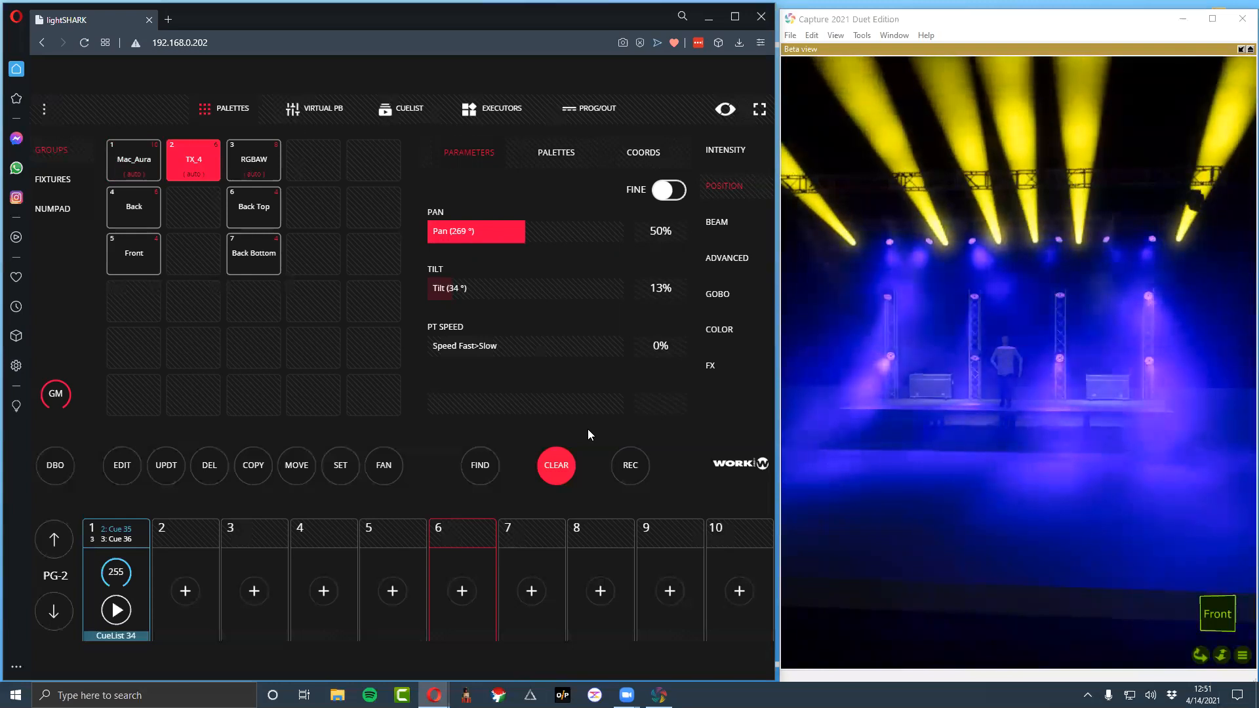
click(560, 477)
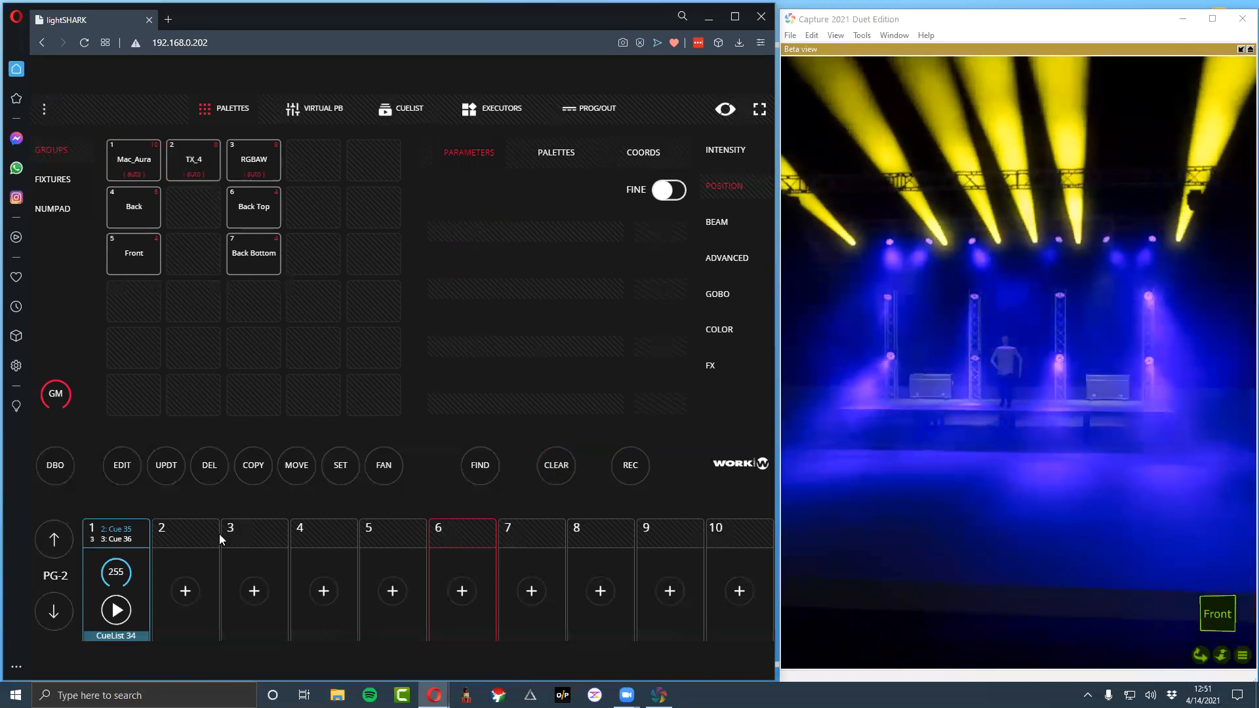
Advance playback 1 to its third cue and check the stage output
click(118, 607)
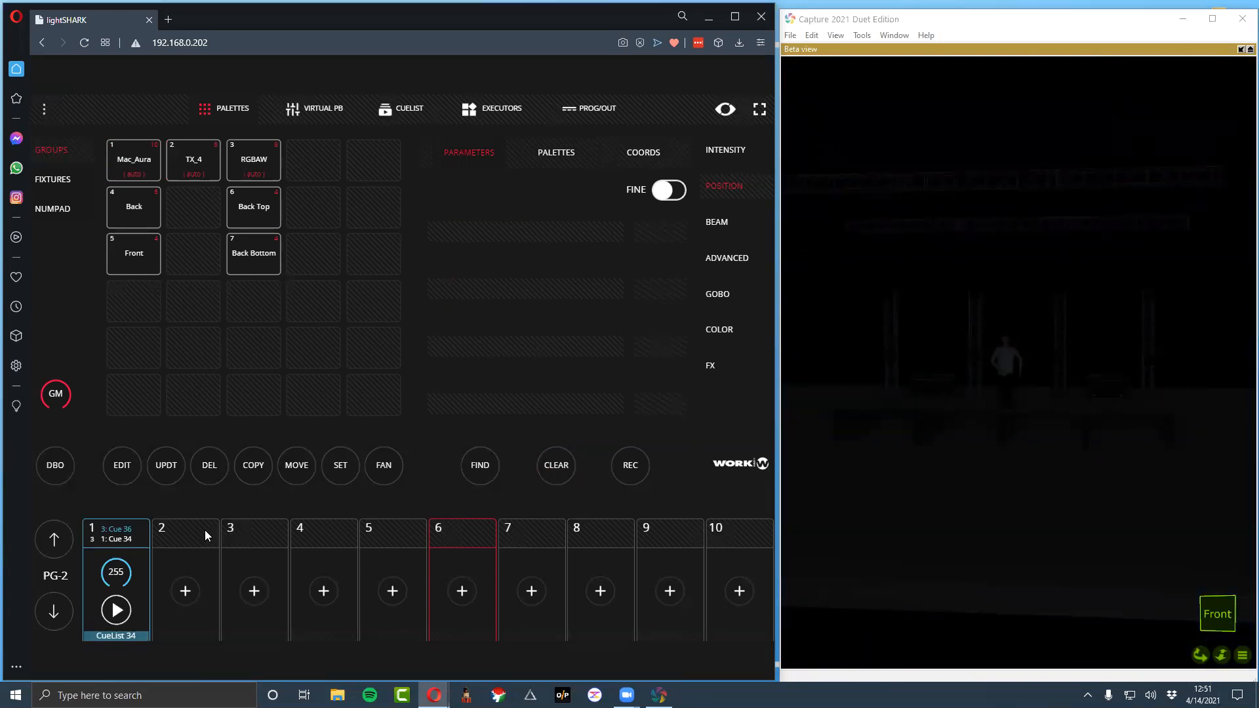
Open playback 1's cuelist and examine the fixture values stored in its third cue
click(113, 538)
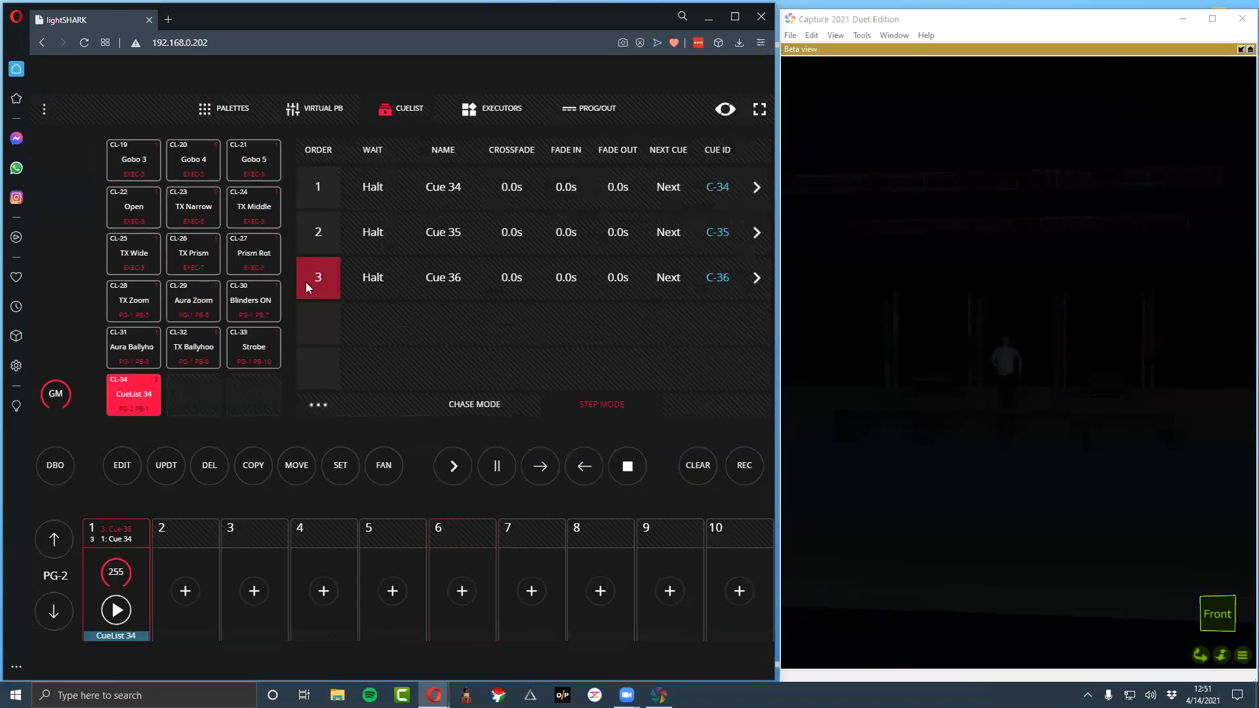
click(757, 279)
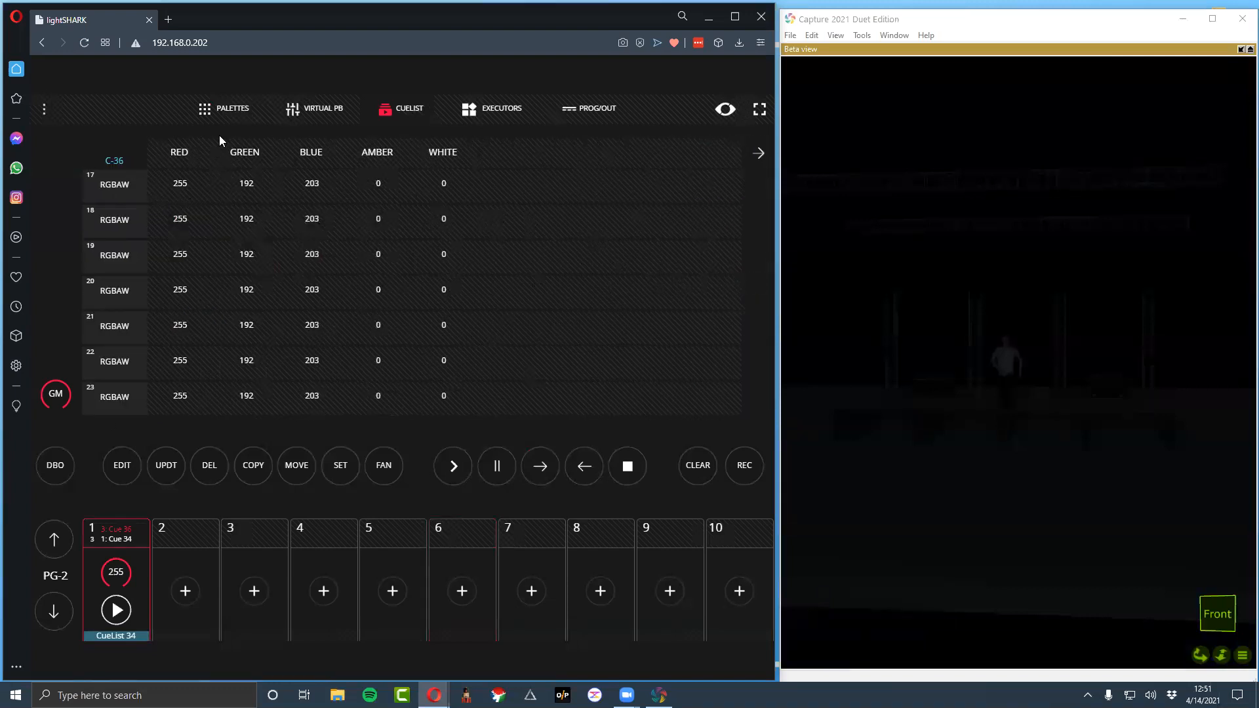
scroll(111, 260, down, 4)
scroll(120, 213, up, 4)
Return to the palettes view and switch the playbacks to page 1
click(460, 109)
click(235, 117)
click(160, 162)
click(37, 615)
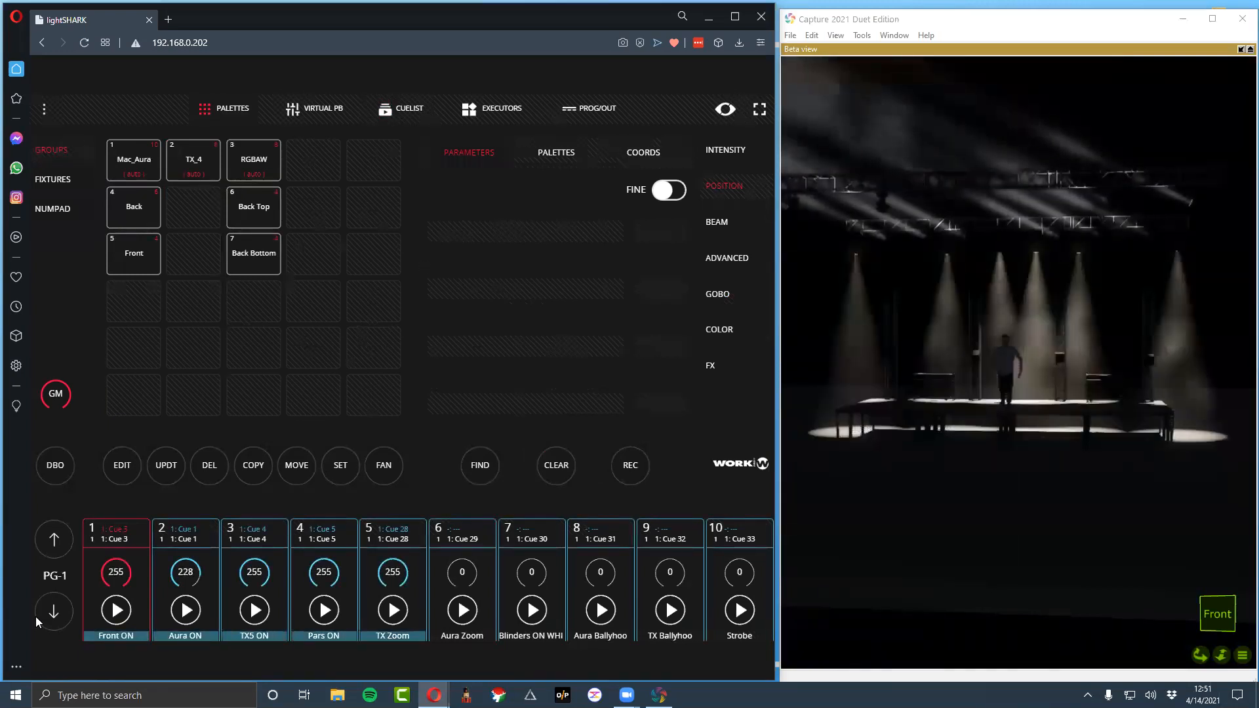
key(F4)
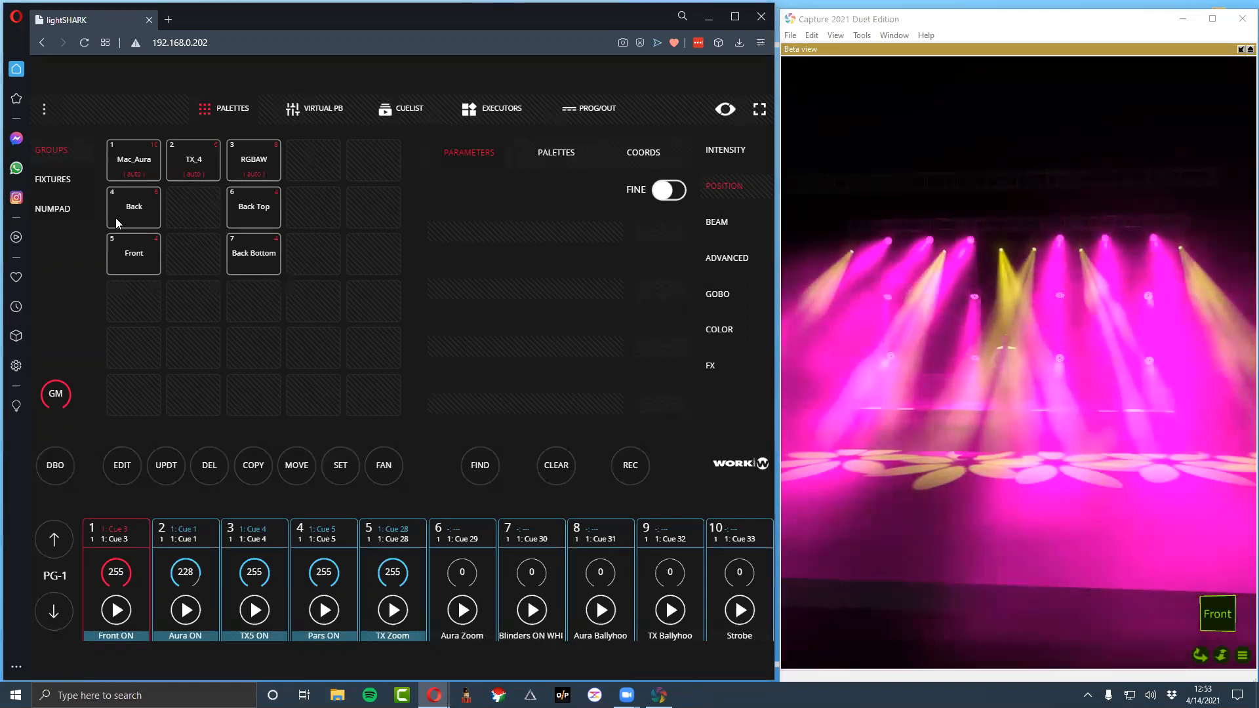
Check the executors mode in the show settings and go back to the executors
click(44, 109)
click(361, 471)
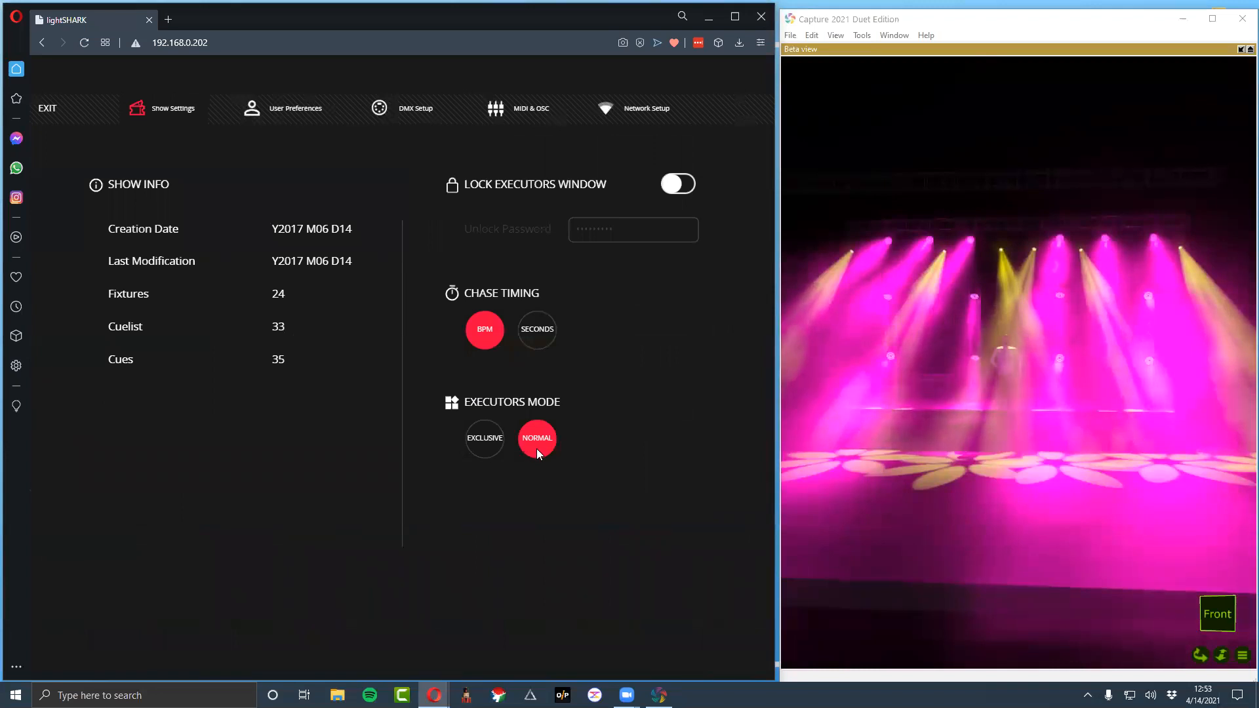
click(49, 109)
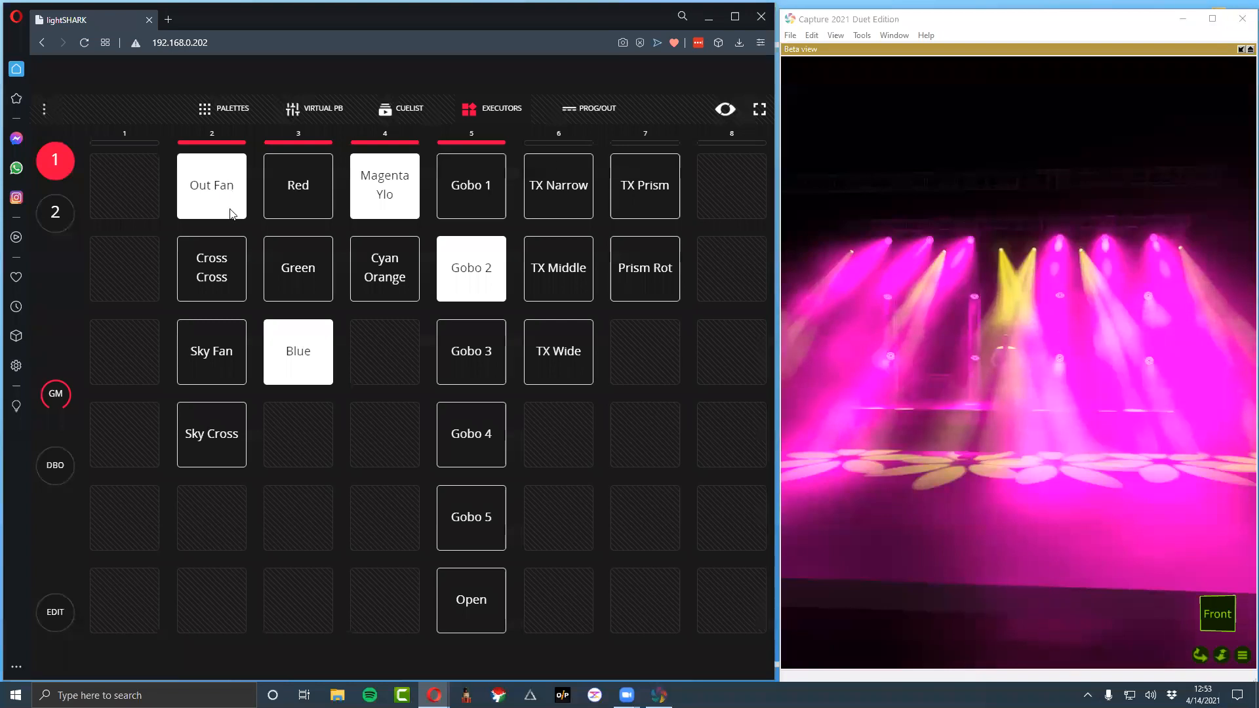
Step through the position executors Cross Cross, Sky Fan, Sky Cross and Out Fan, comparing their looks on stage and ending on Out Fan
click(216, 246)
click(233, 342)
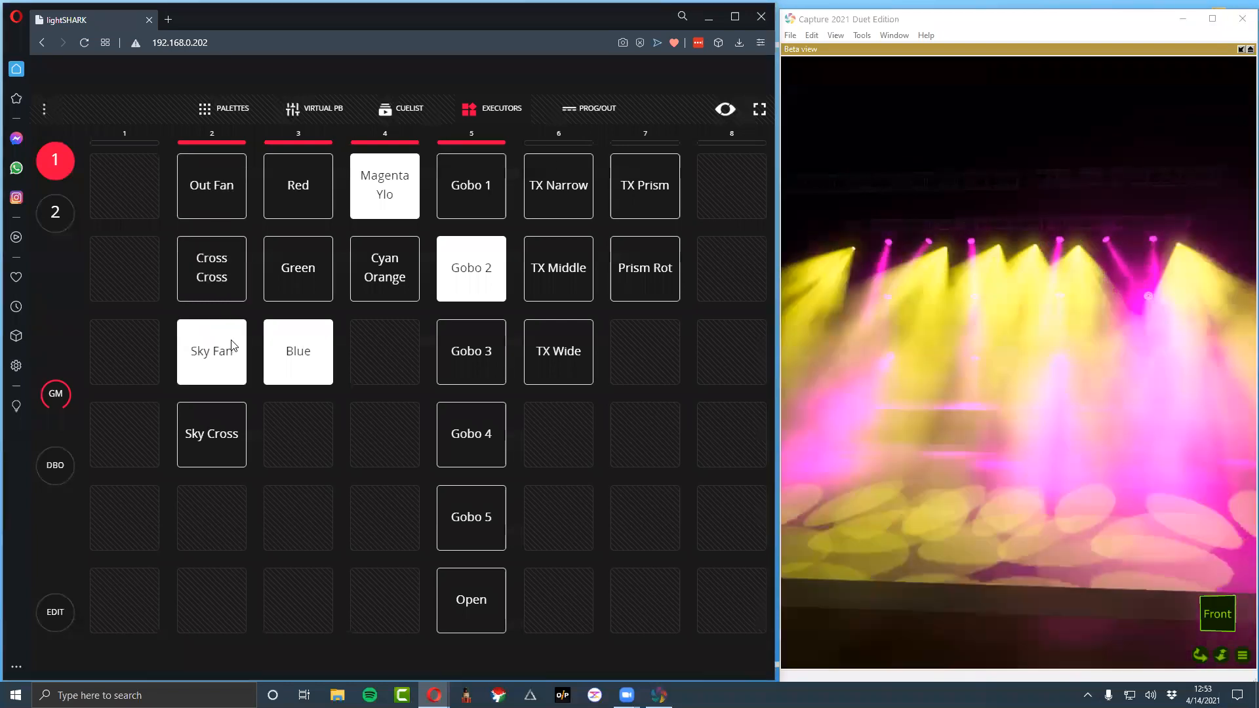
click(211, 436)
click(211, 280)
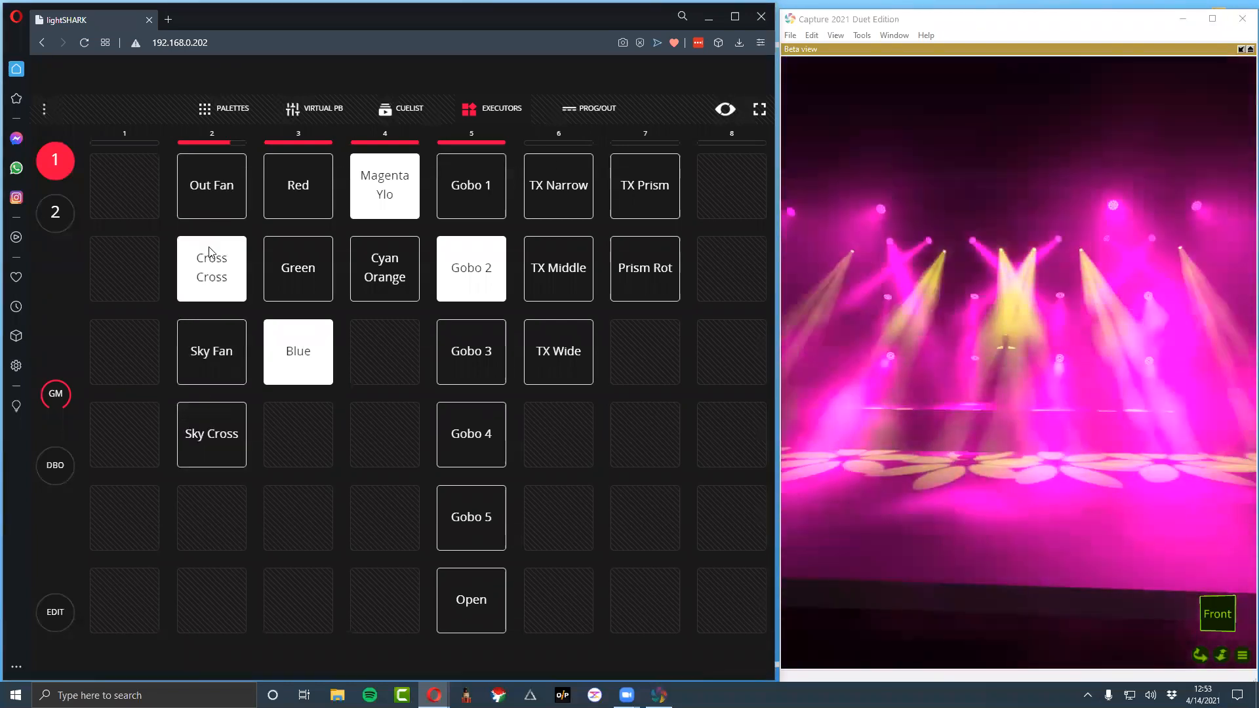
click(208, 202)
click(226, 336)
click(210, 183)
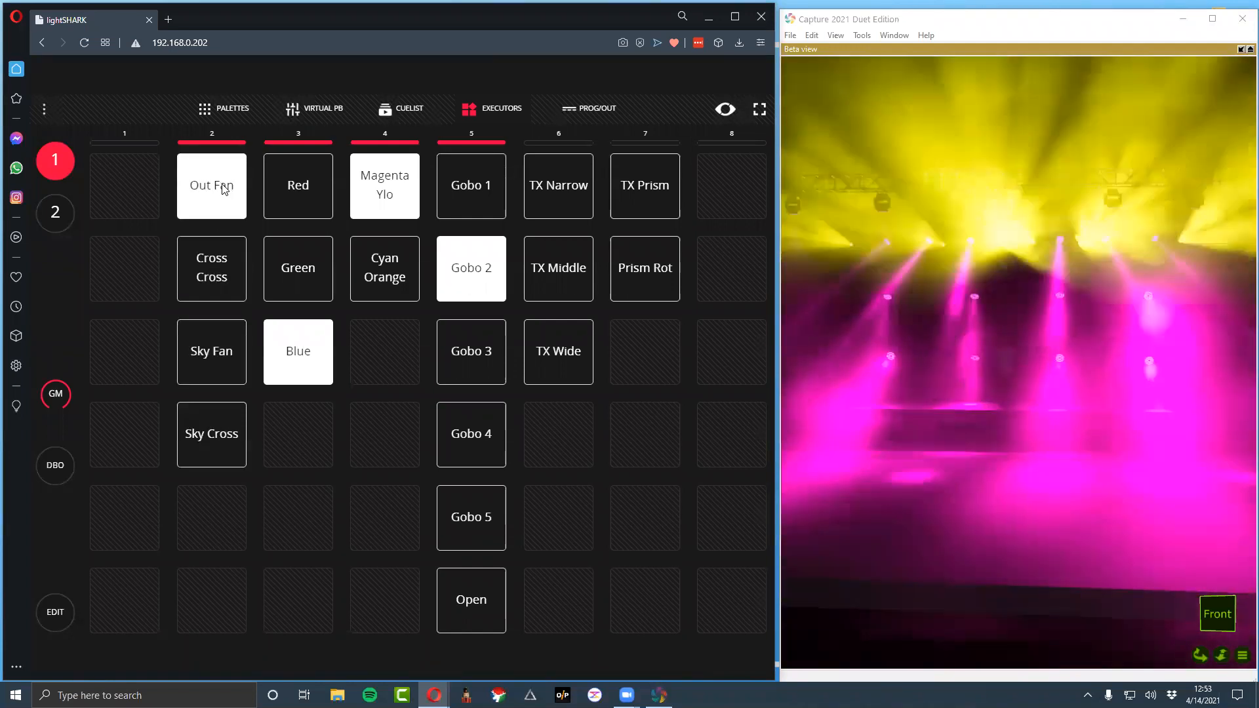
Build a look from the top-row executors Red, Magenta Ylo, Gobo 1, TX Narrow and TX Prism alongside Out Fan
click(297, 189)
click(387, 190)
click(438, 191)
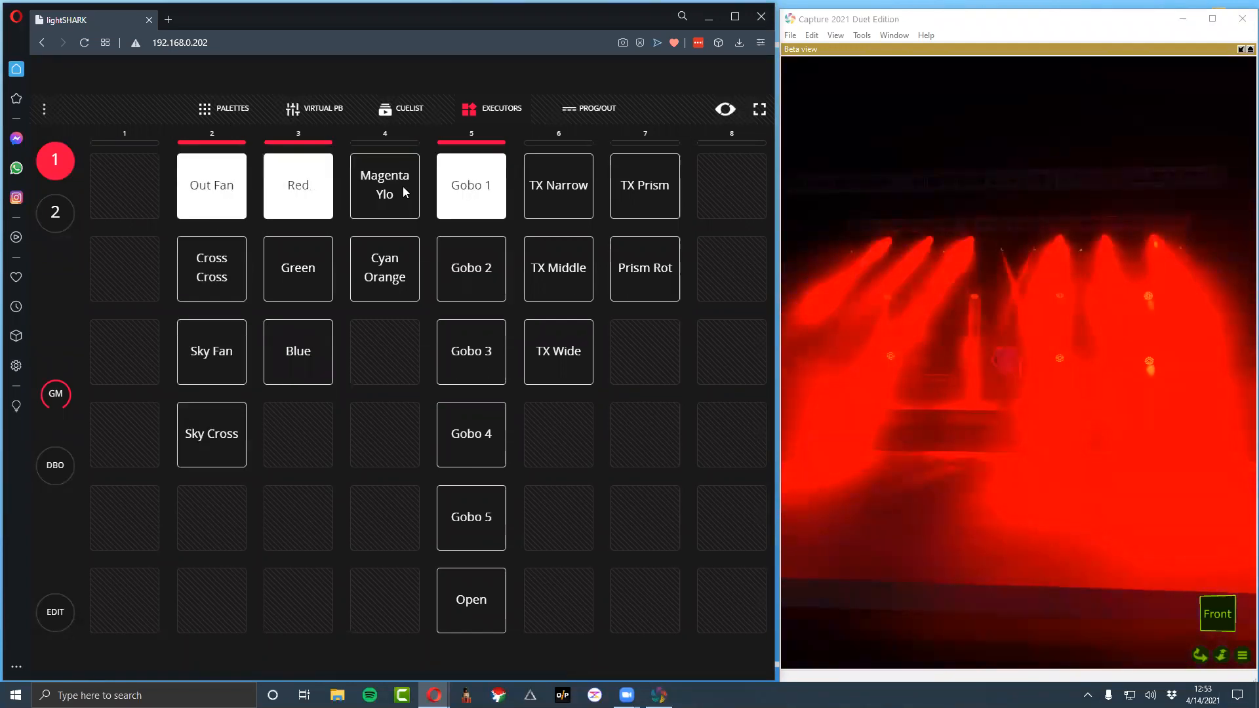
click(407, 194)
click(562, 197)
click(669, 202)
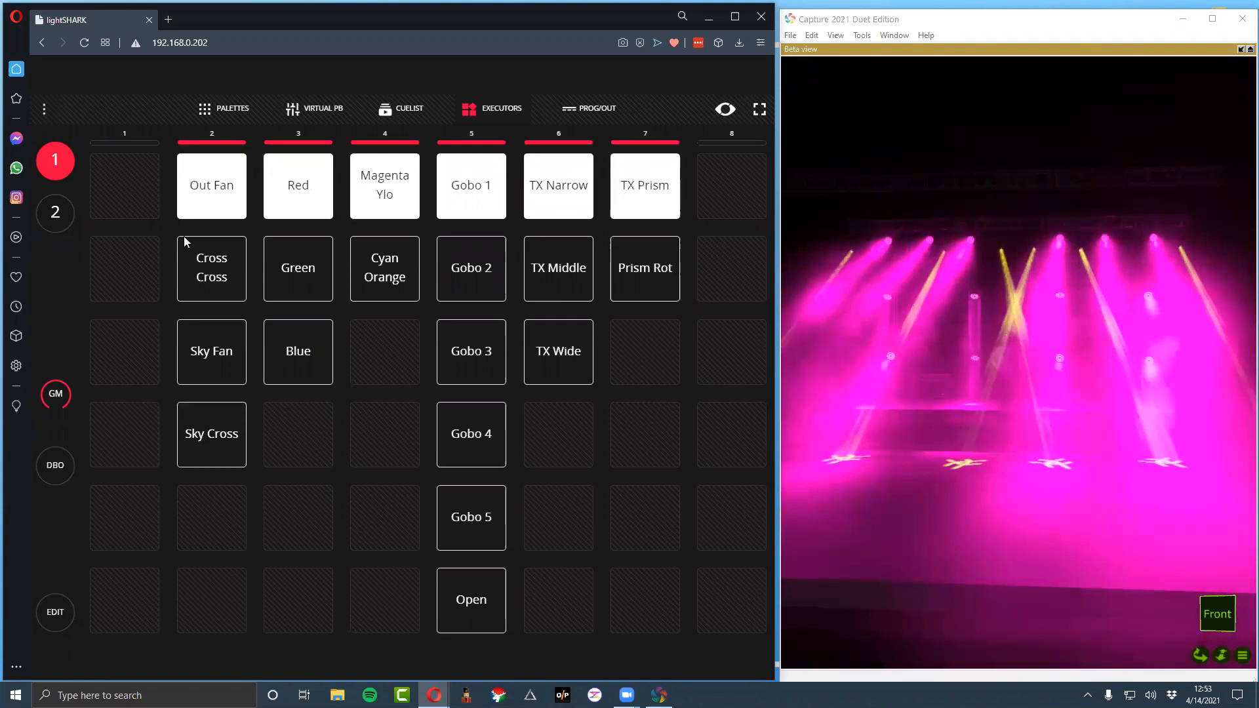
Try other position executors and switch the look to Green, Cyan Orange, Gobo 2 and TX Middle
click(236, 289)
click(212, 325)
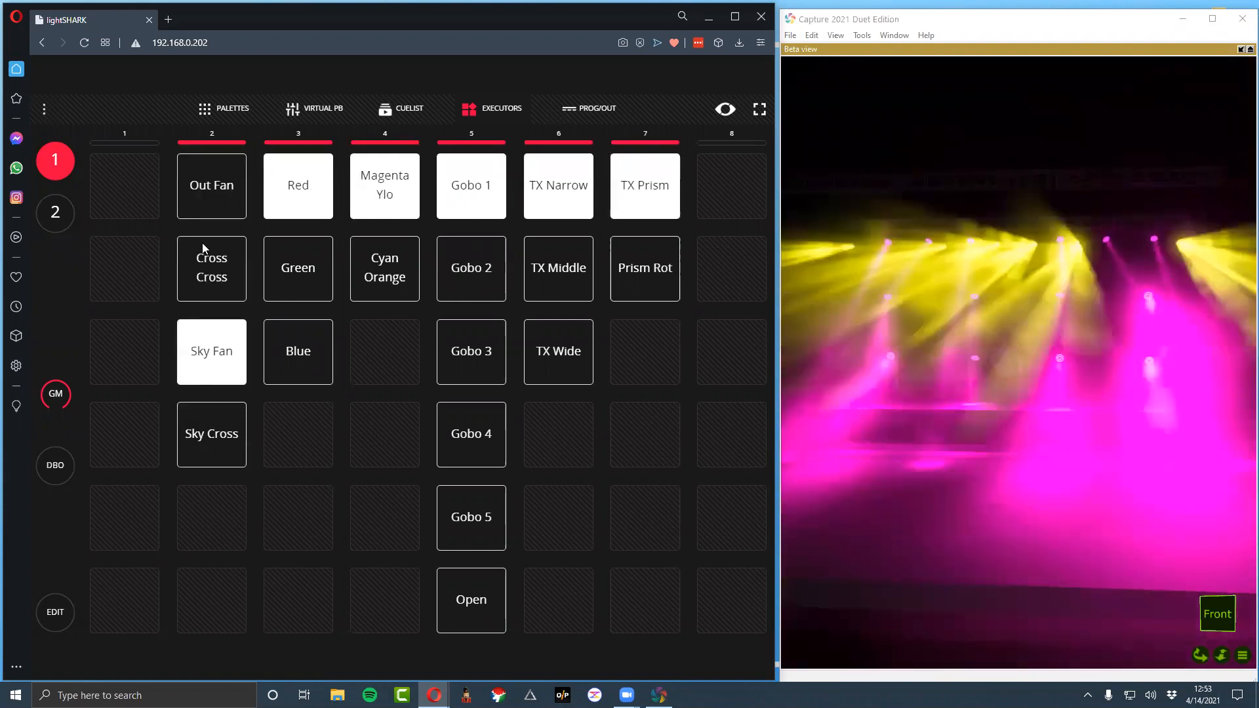
click(293, 295)
click(371, 269)
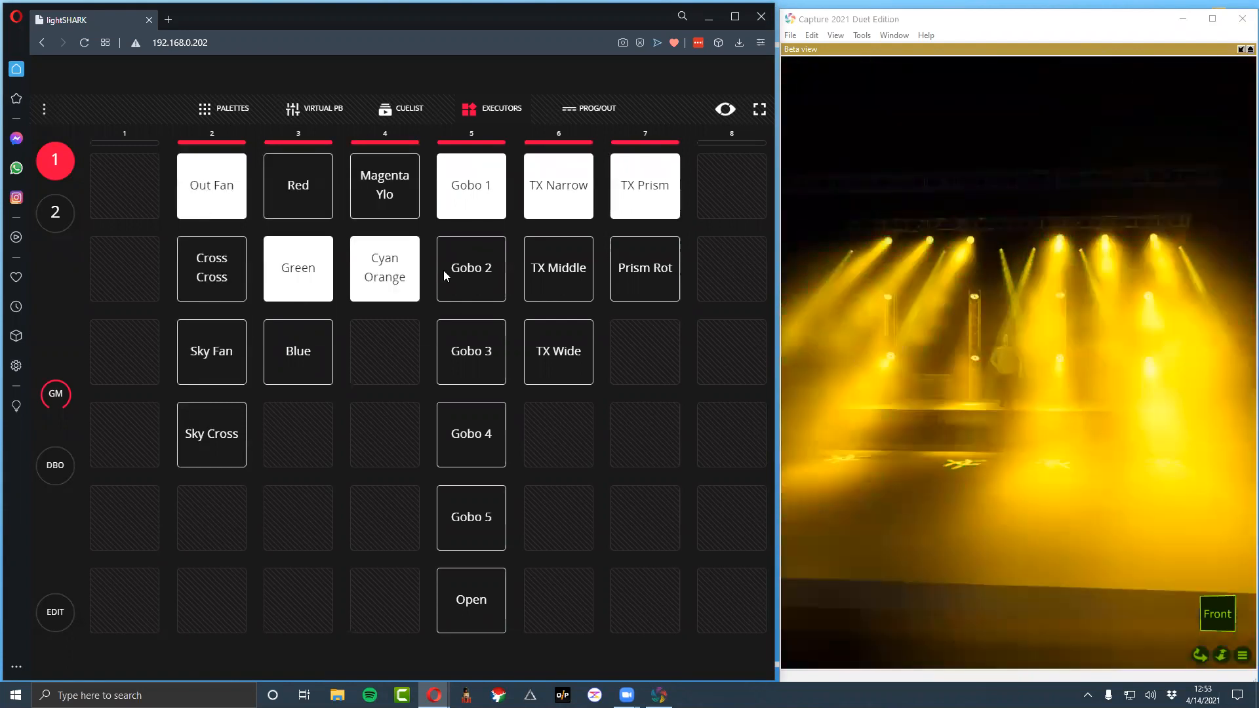
click(473, 269)
click(591, 267)
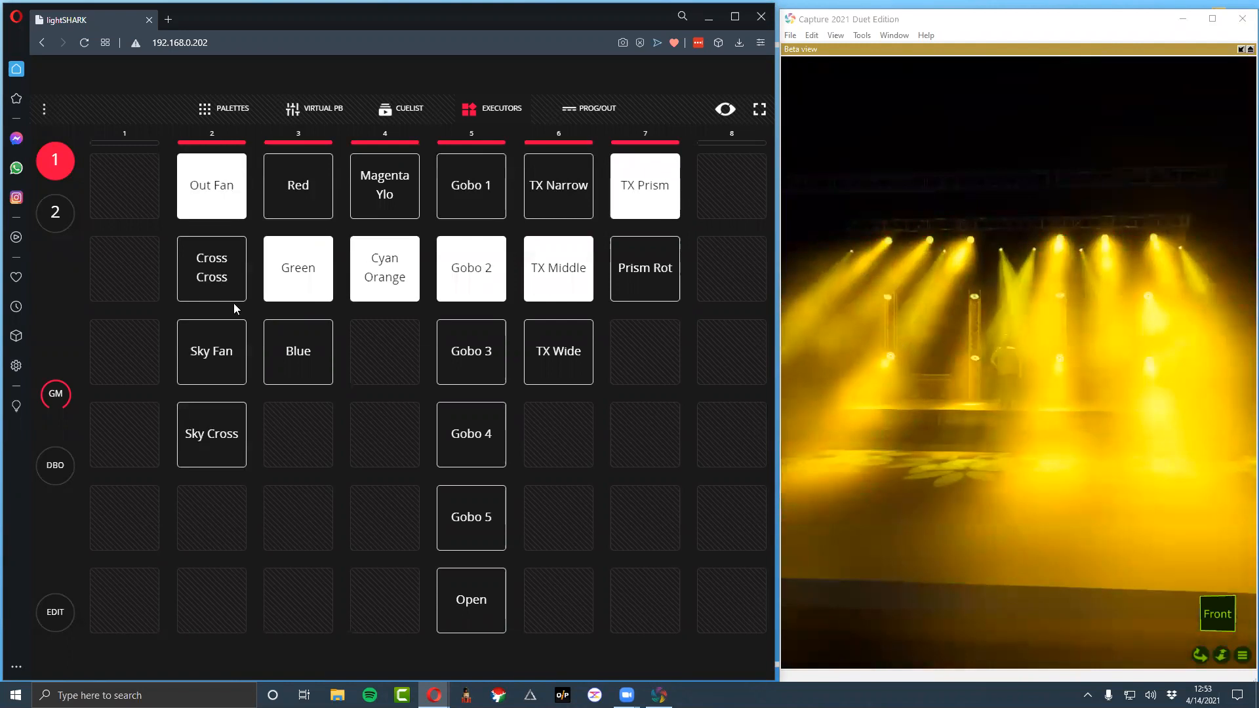
Change the look to the Sky Cross, Blue, Cyan Orange, Gobo 4, TX Wide and Prism Rot executors and check the stage view
click(226, 345)
click(572, 366)
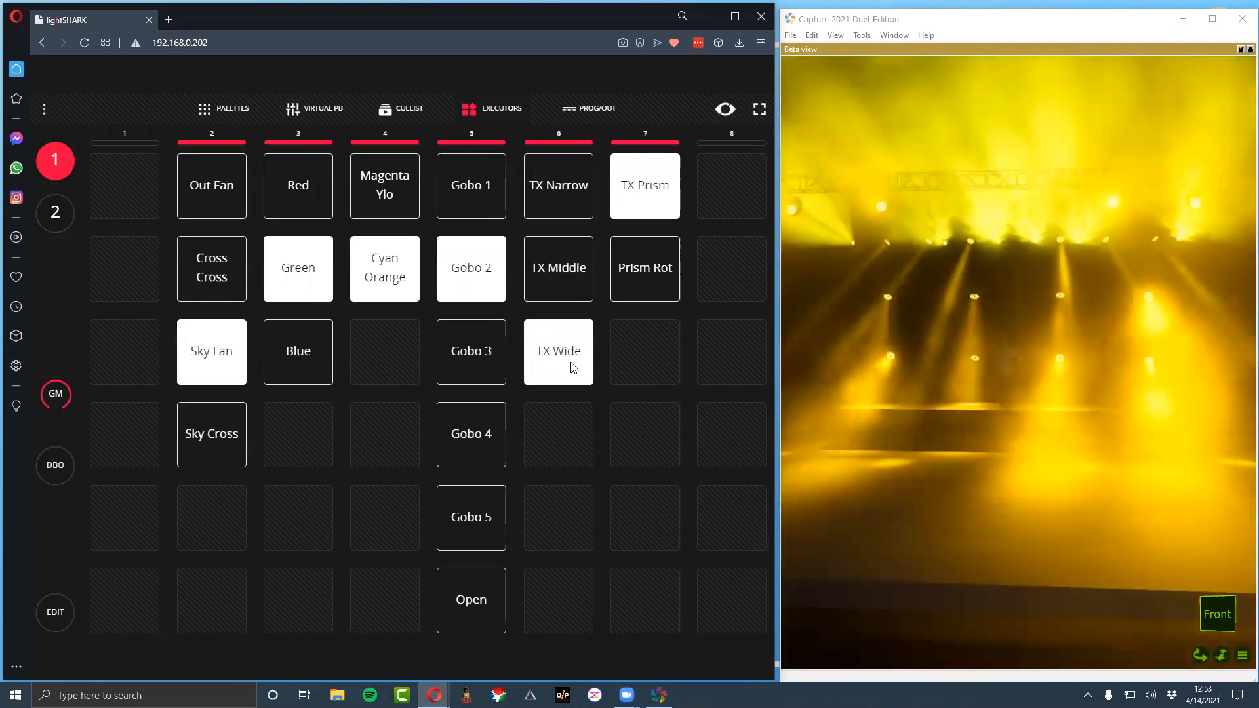
click(631, 296)
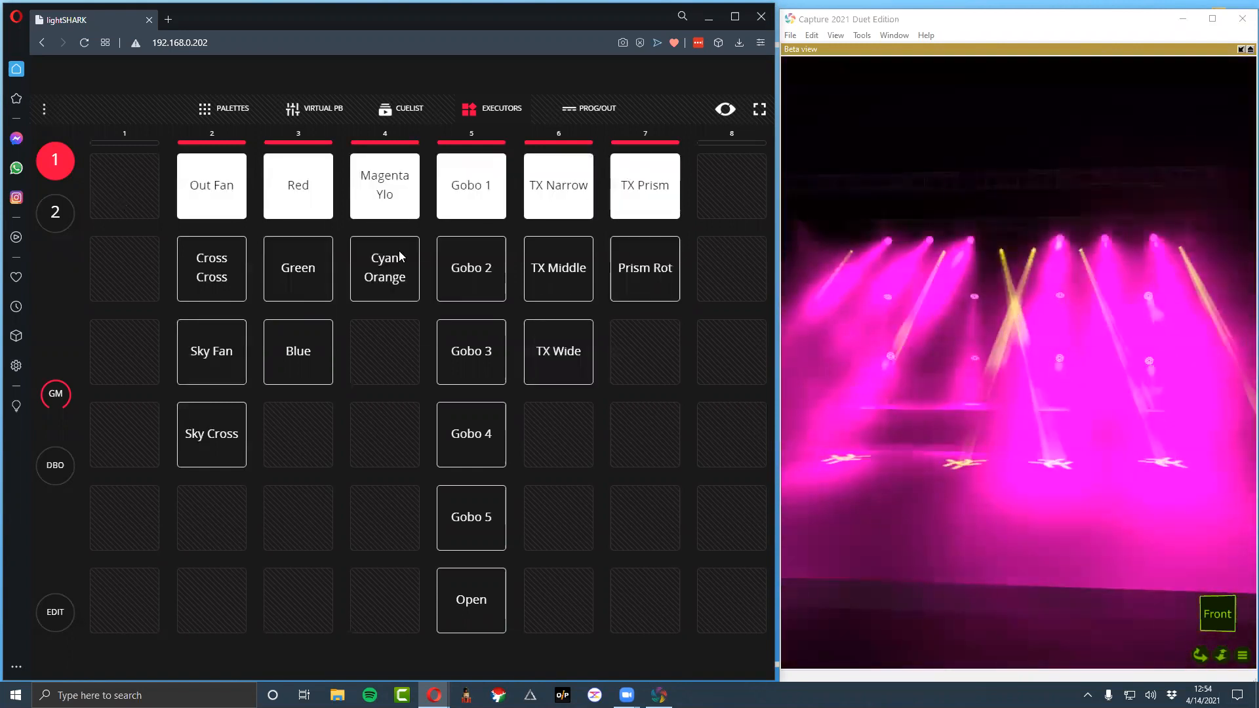
click(619, 269)
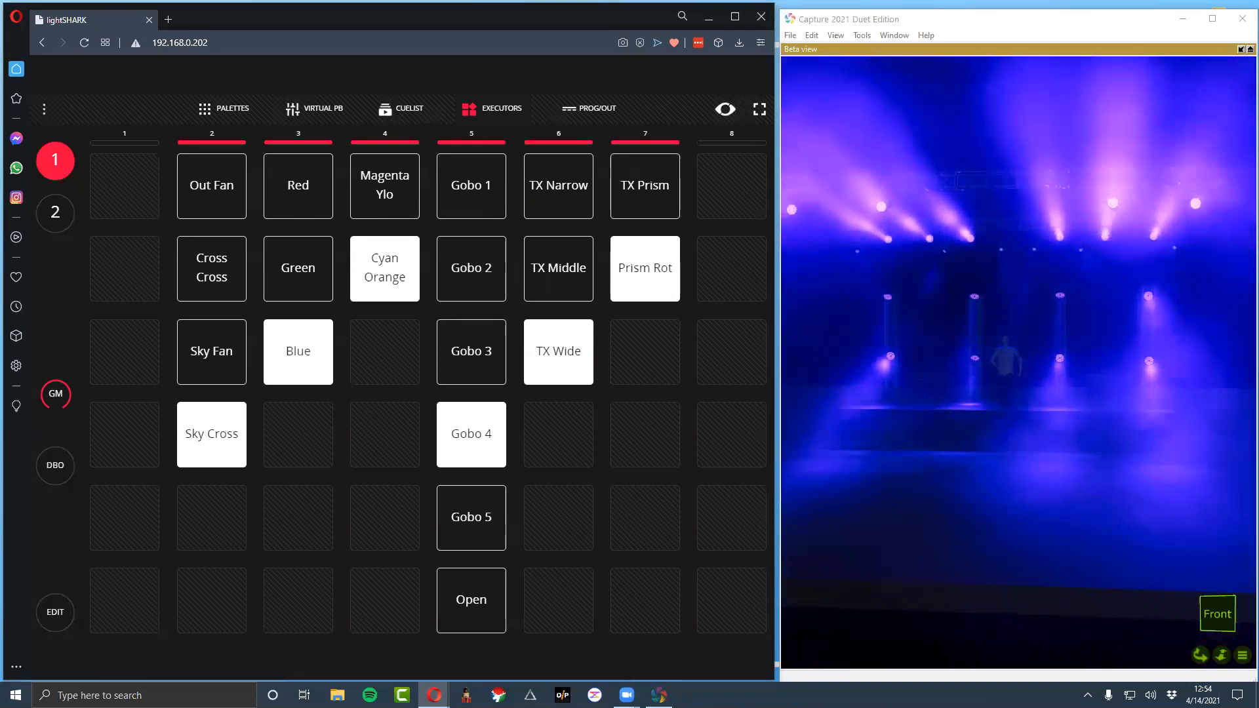
click(1131, 152)
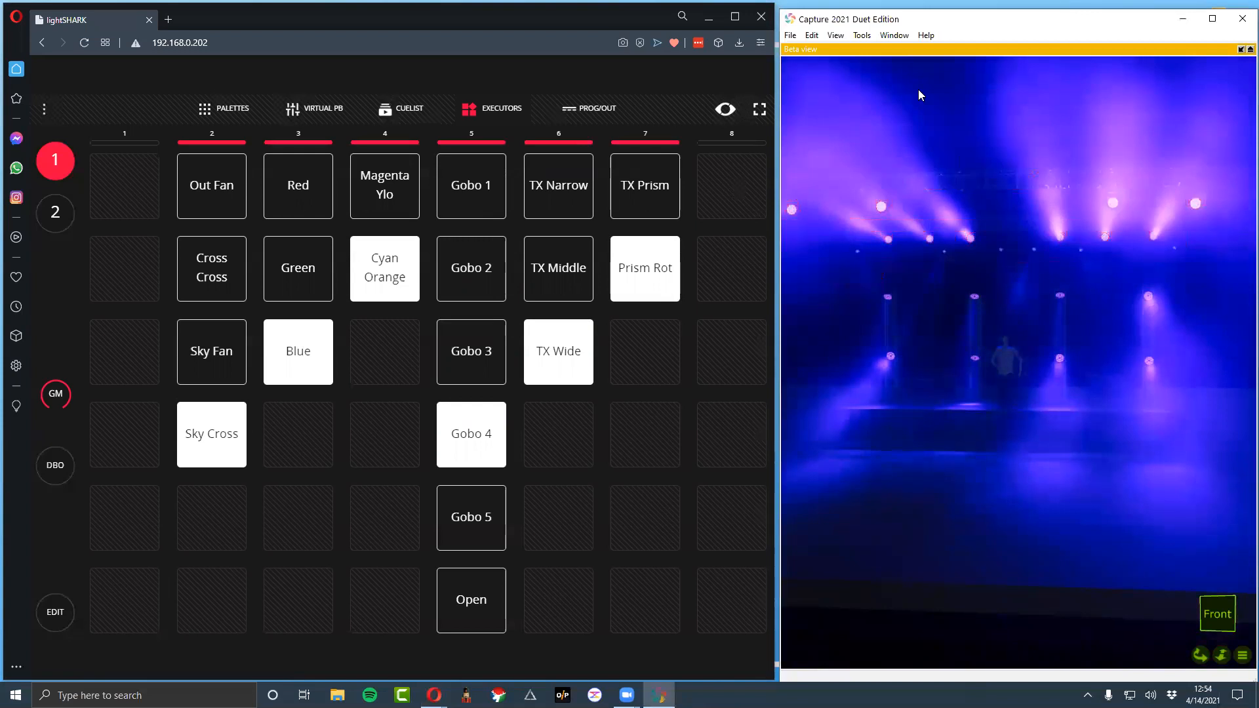
Compare executor pages 1 and 2 and look over the virtual playbacks, returning to executor page 1
click(56, 217)
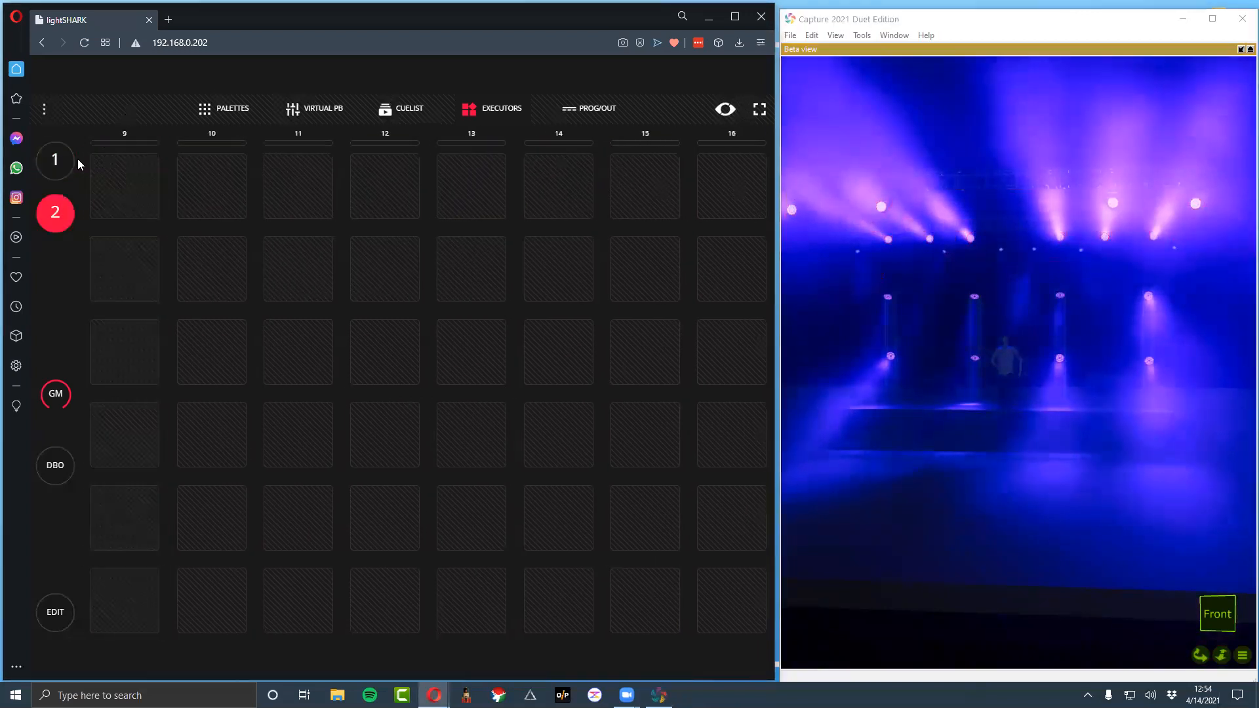
click(49, 164)
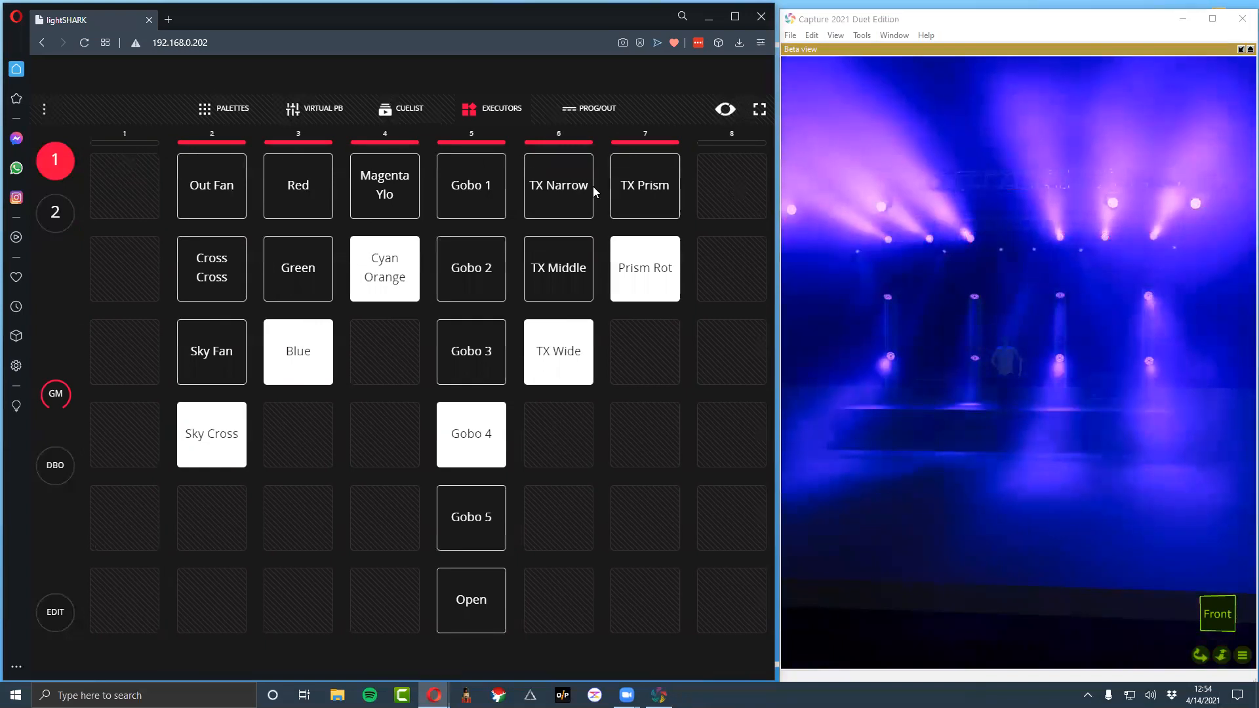
click(65, 209)
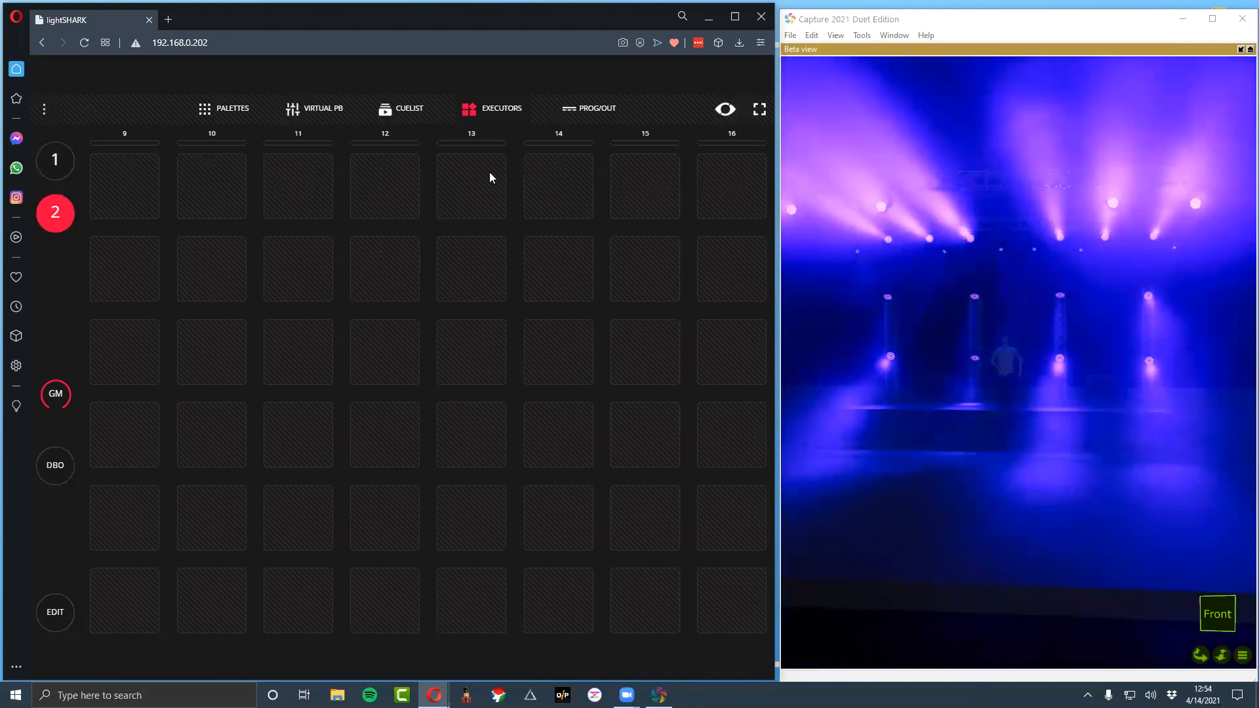
click(56, 160)
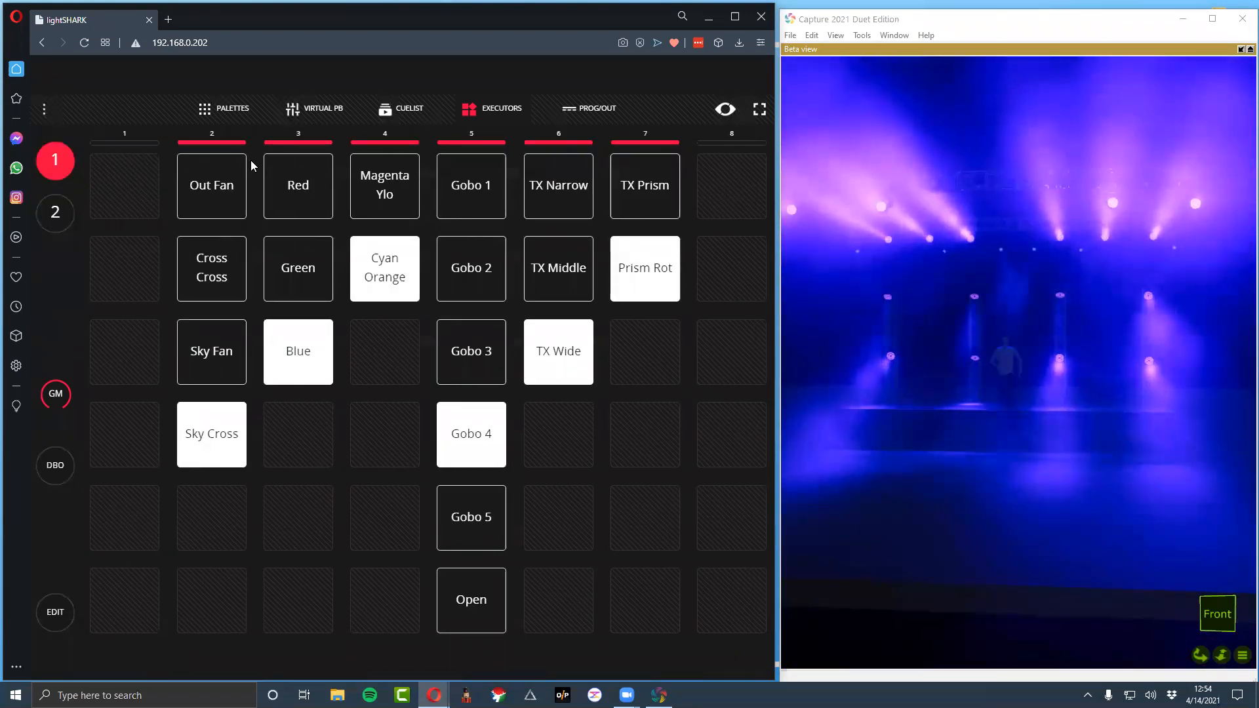
click(56, 215)
click(59, 160)
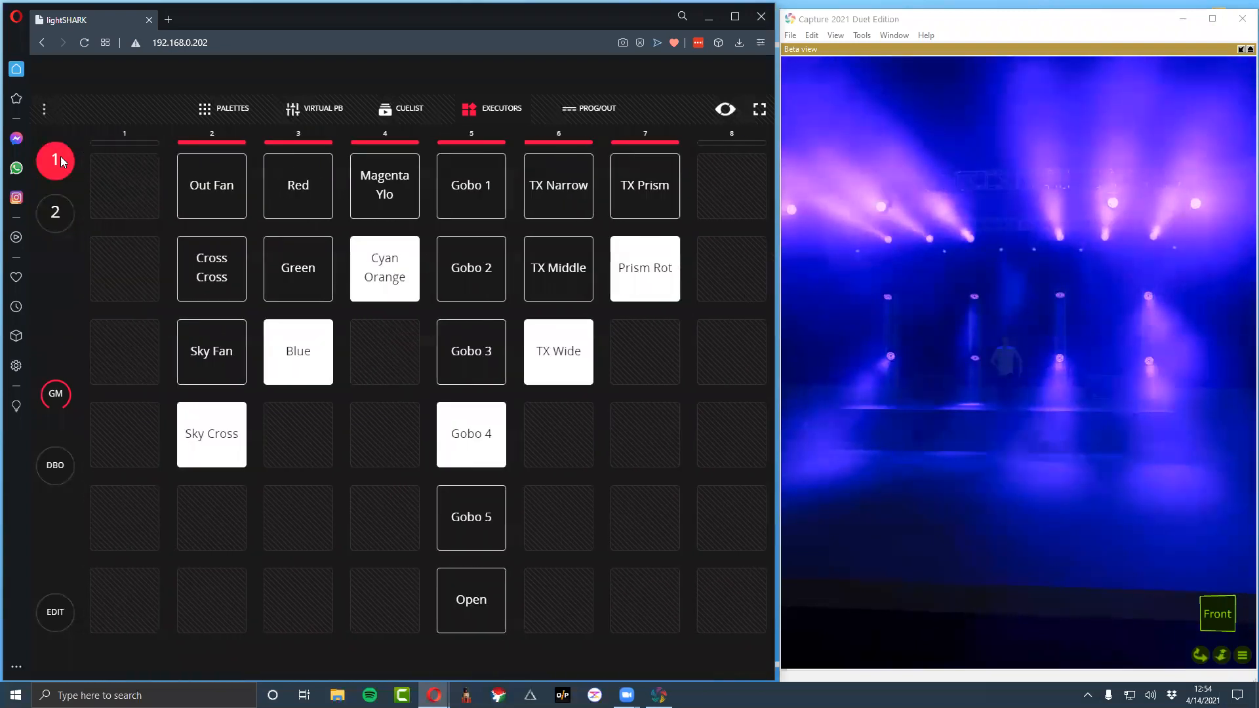
click(317, 121)
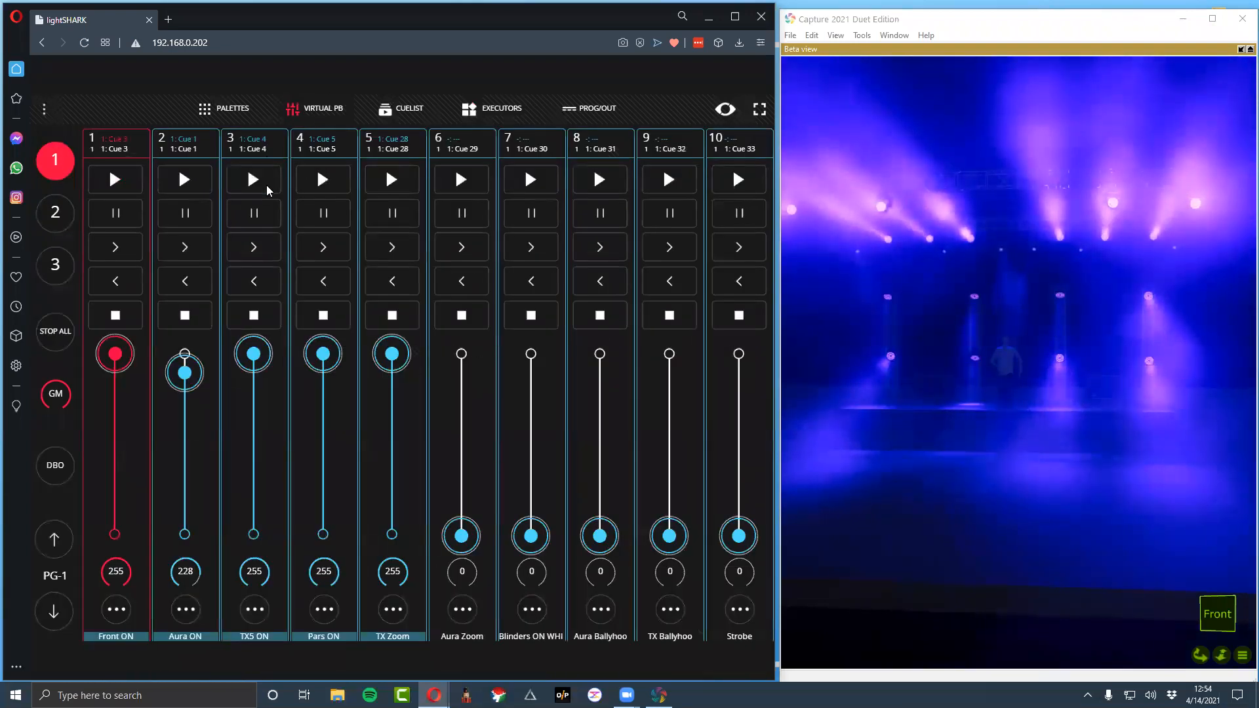
click(502, 109)
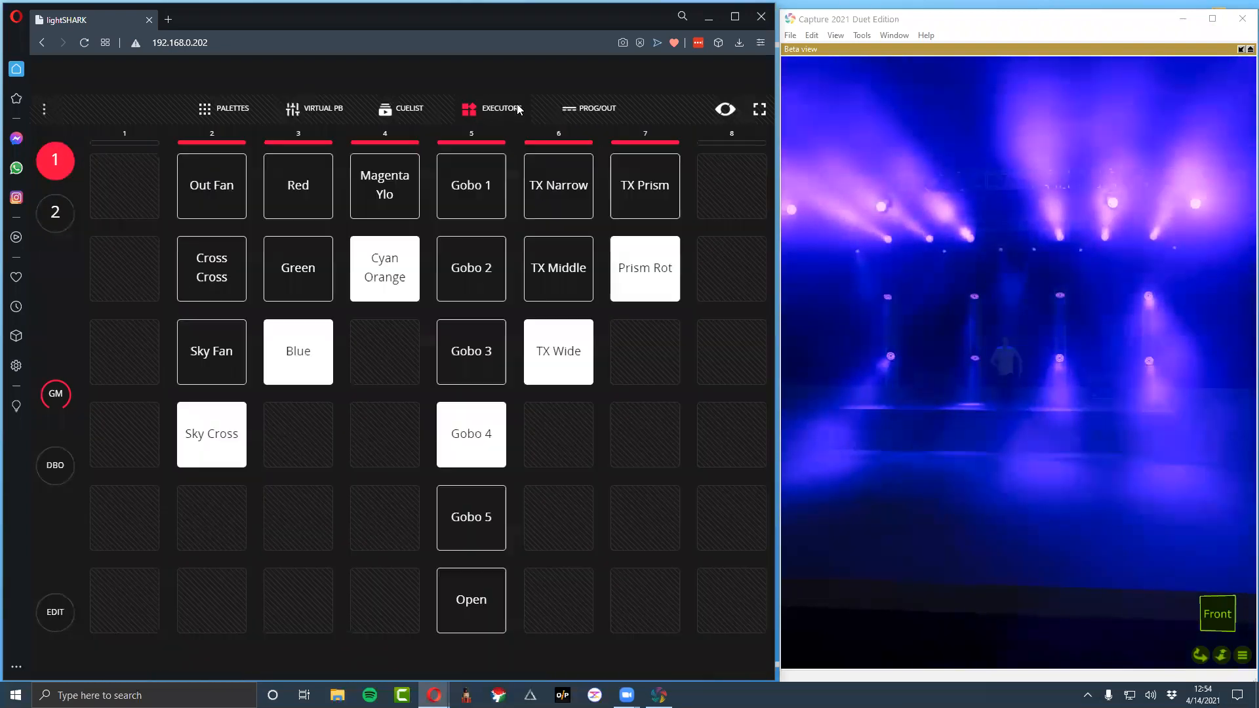
click(45, 213)
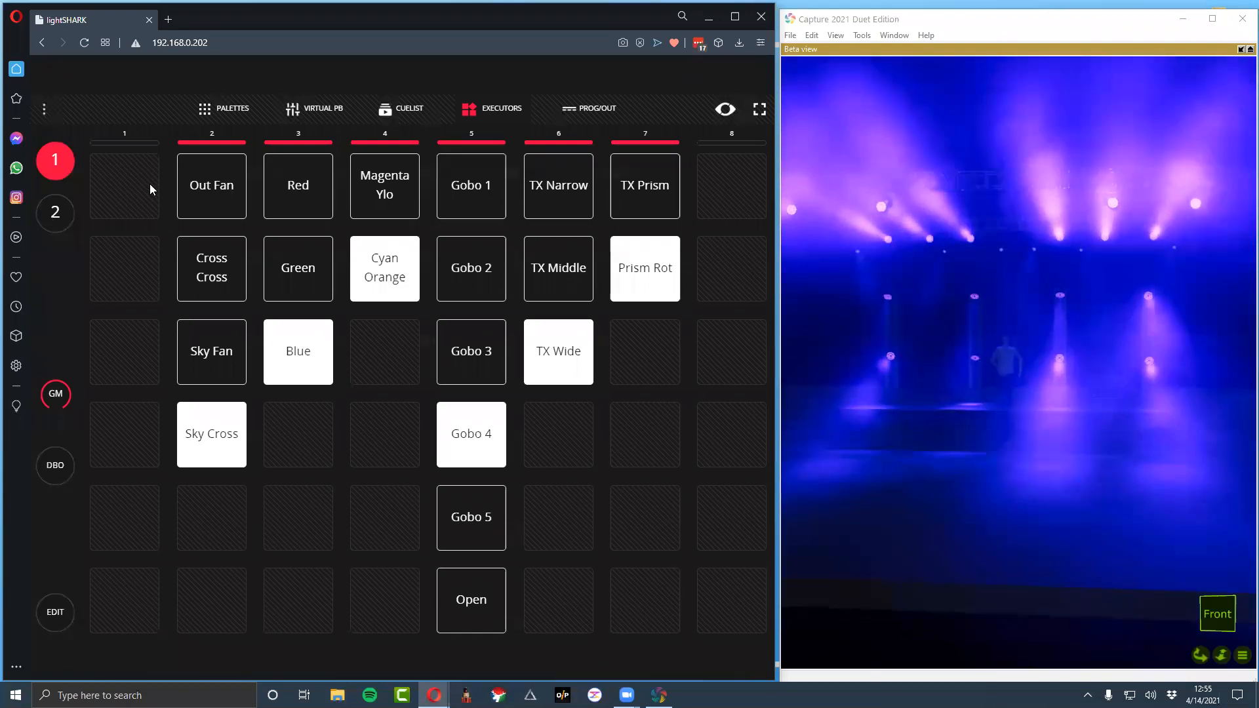
Activate the top-row executors Out Fan, Red, Magenta Ylo, Gobo 1, TX Narrow and TX Prism
click(577, 174)
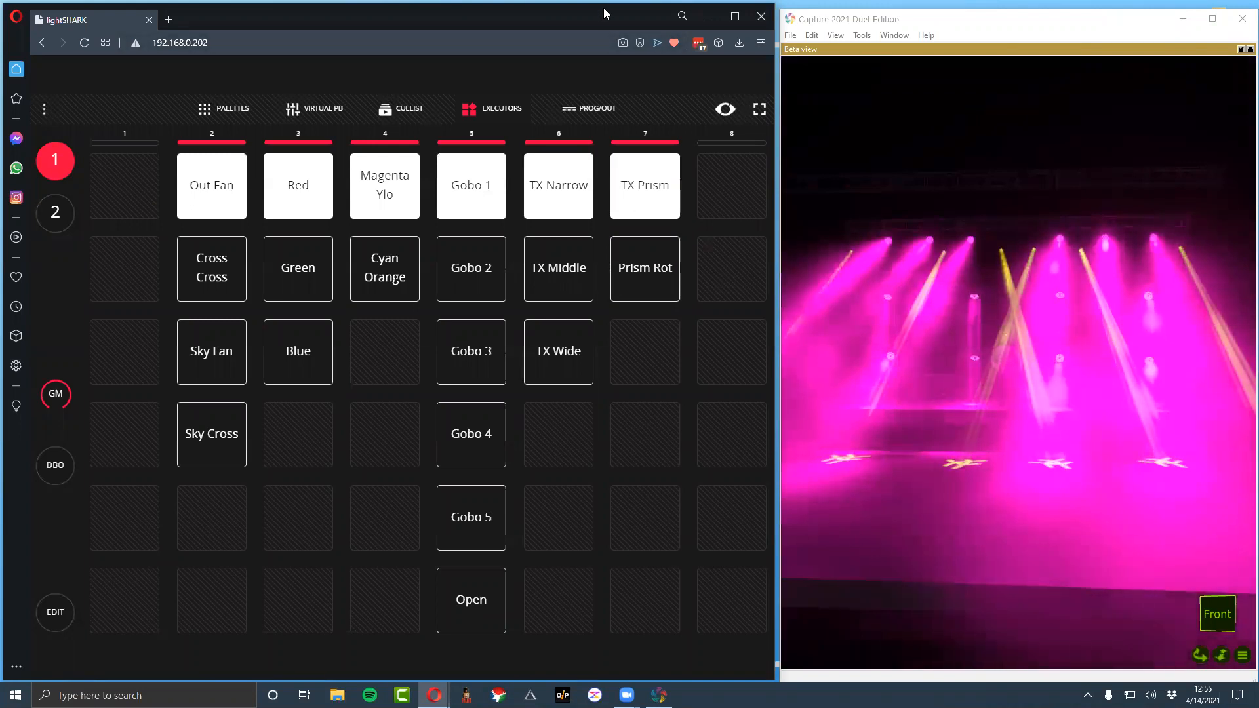
Open the LightShark users group official page on Facebook in a new browser tab
click(177, 21)
text(facebook.com)
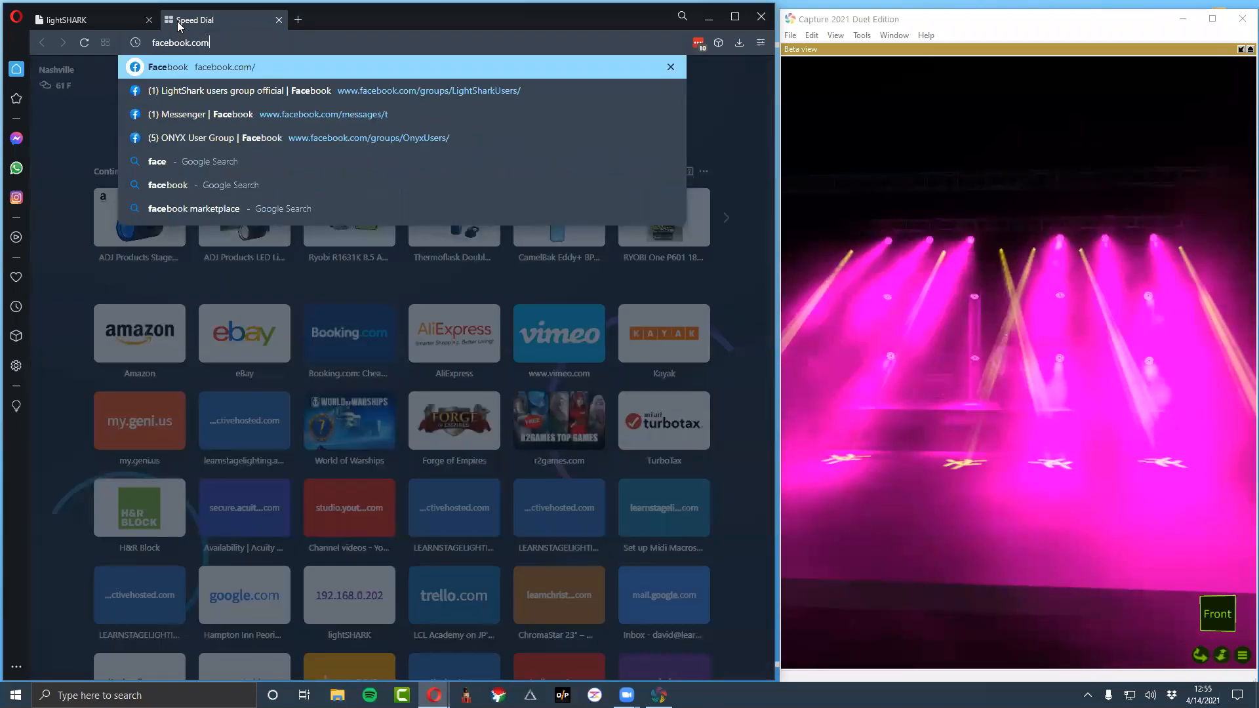
key(Down)
key(Return)
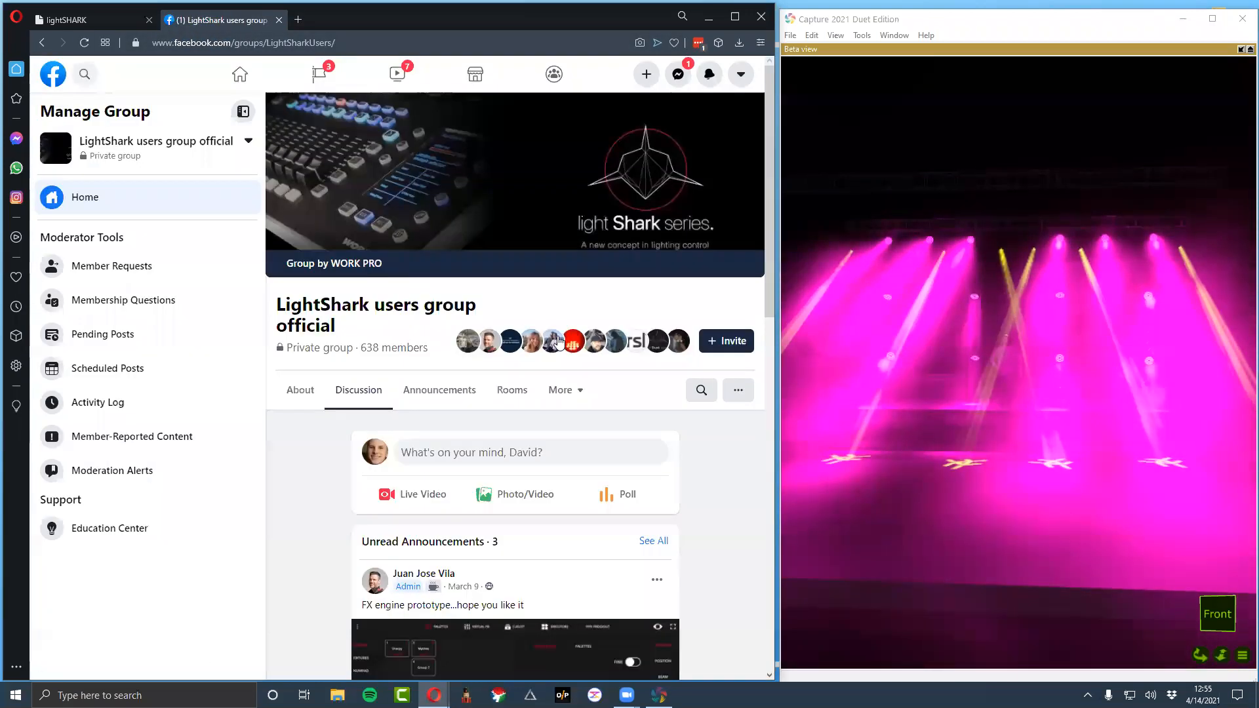
Browse the group's recent posts and open the FX engine prototype video
scroll(558, 341, down, 7)
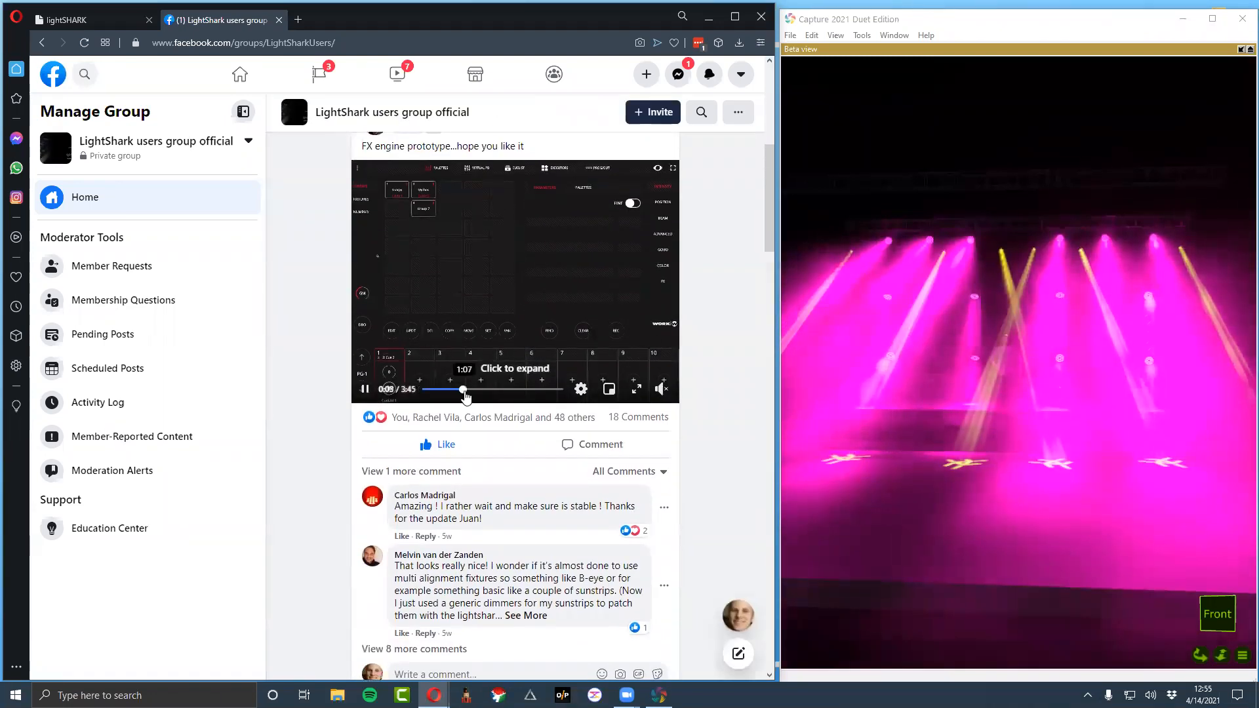
scroll(525, 400, down, 5)
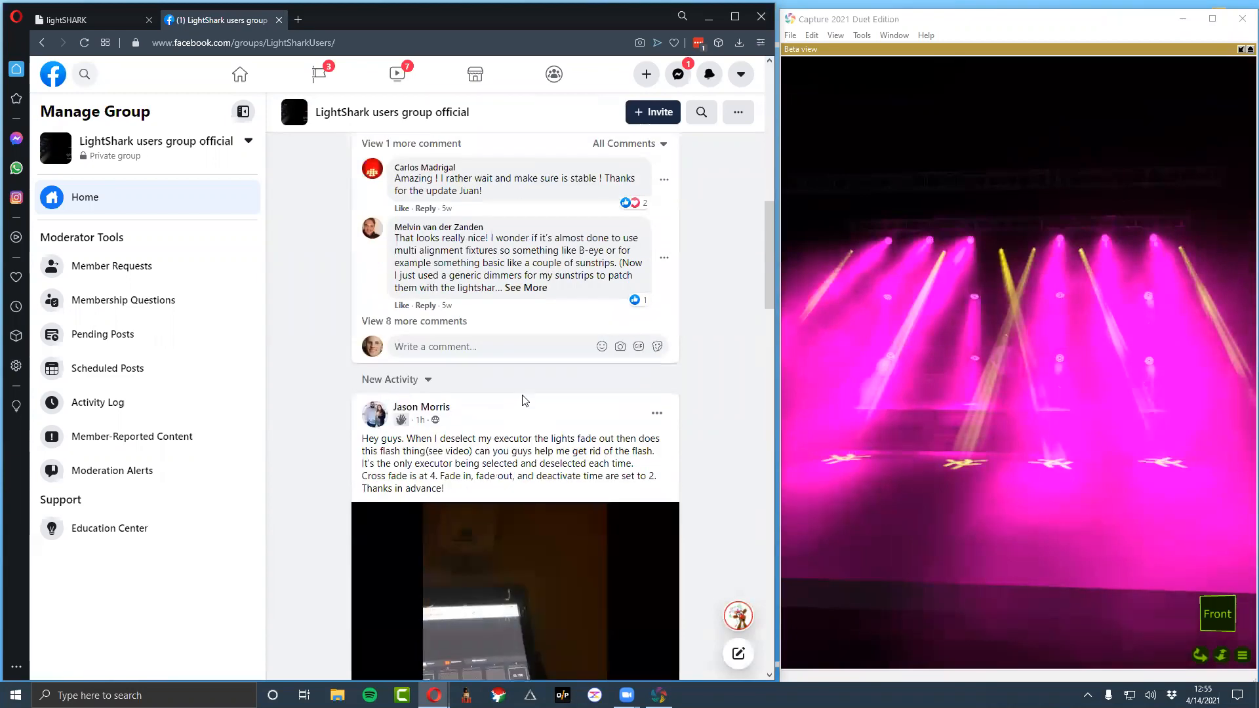
scroll(525, 400, down, 15)
scroll(530, 391, down, 6)
scroll(530, 391, up, 12)
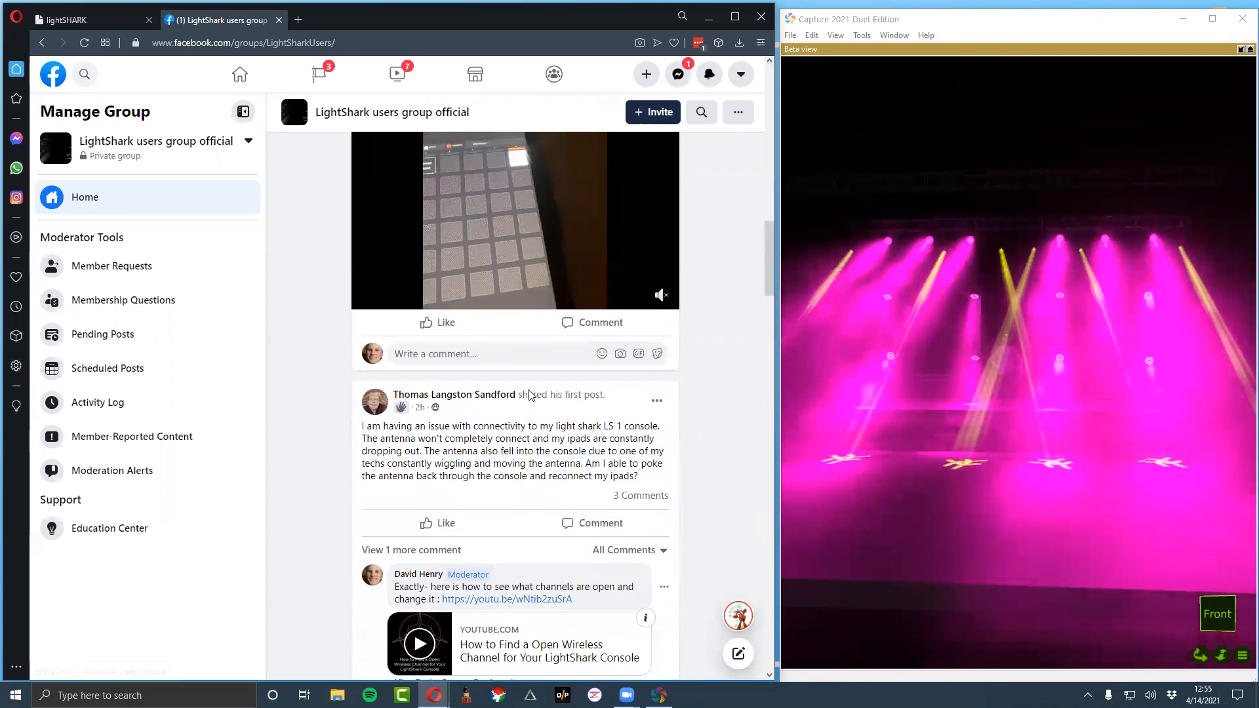
scroll(530, 393, up, 7)
scroll(530, 394, up, 2)
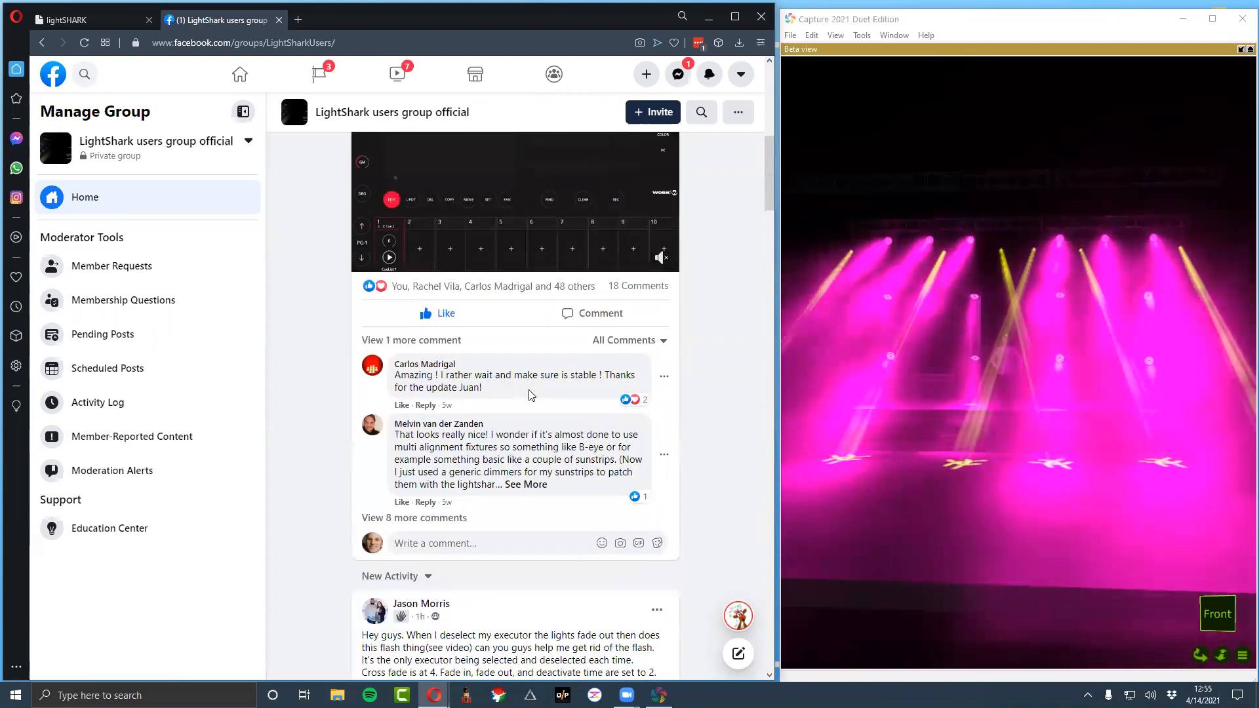
scroll(530, 394, up, 9)
scroll(528, 397, down, 9)
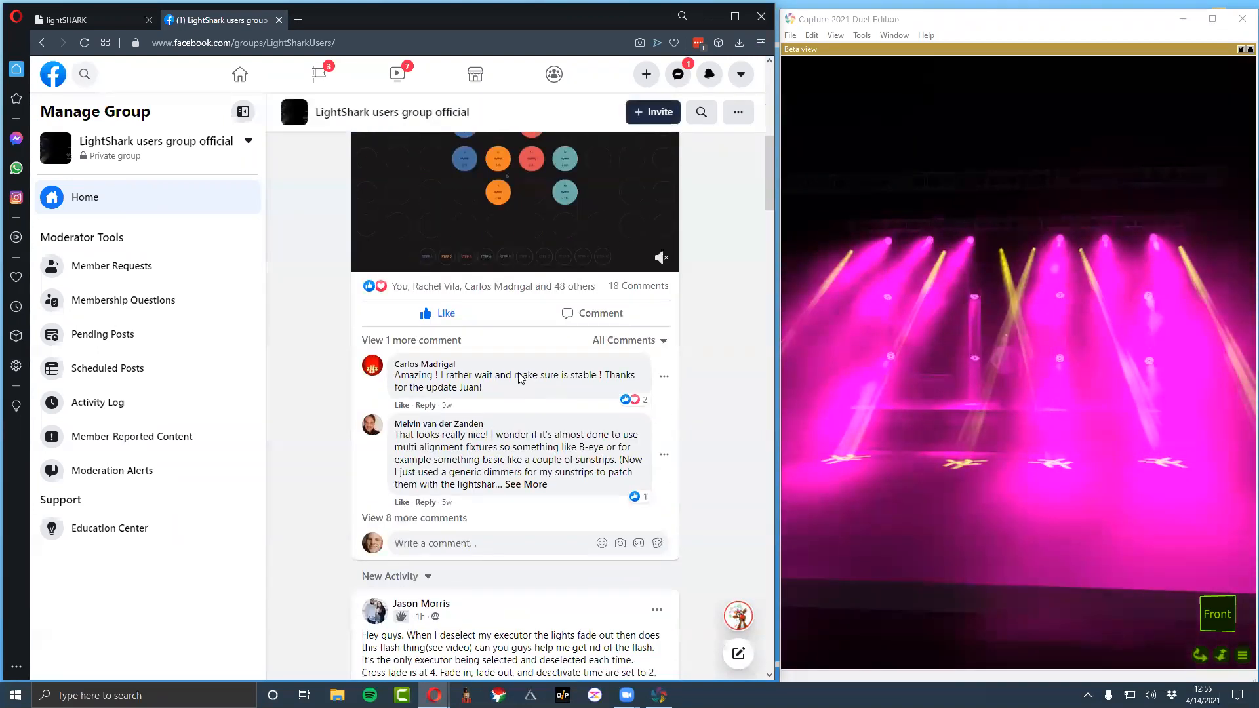
click(475, 183)
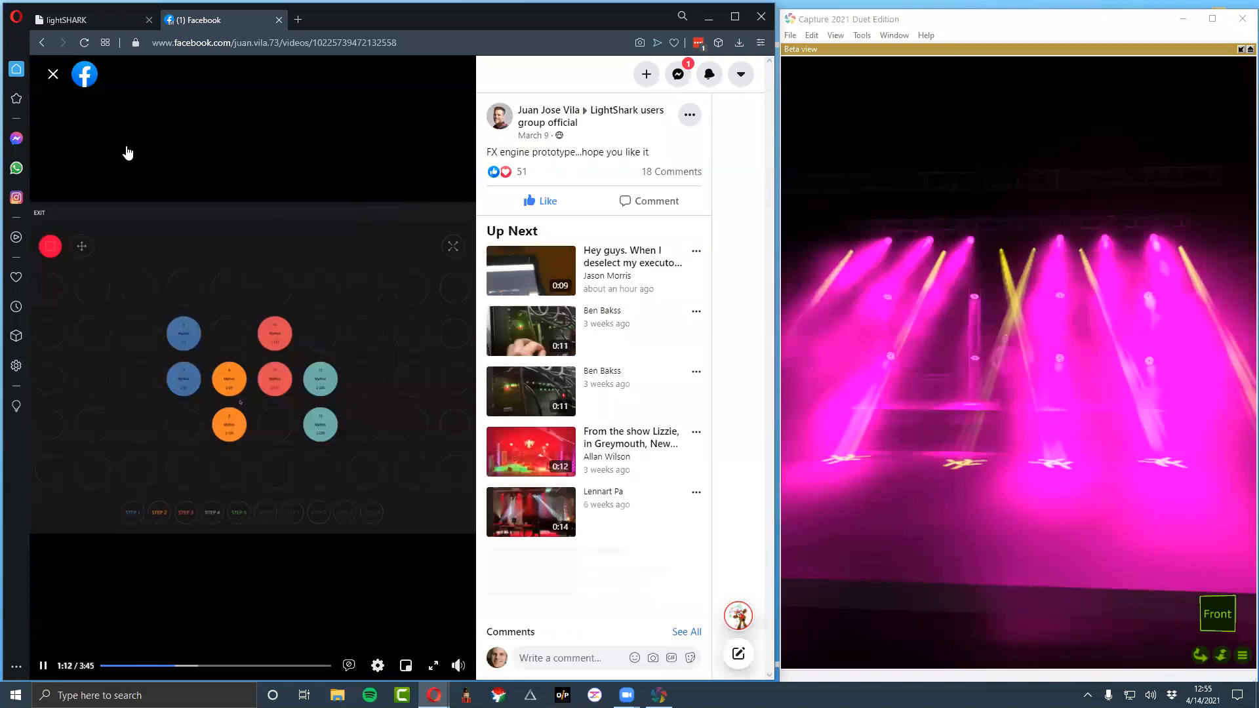
Close the FX engine prototype video and look through the comments under its post in the users group feed
click(53, 75)
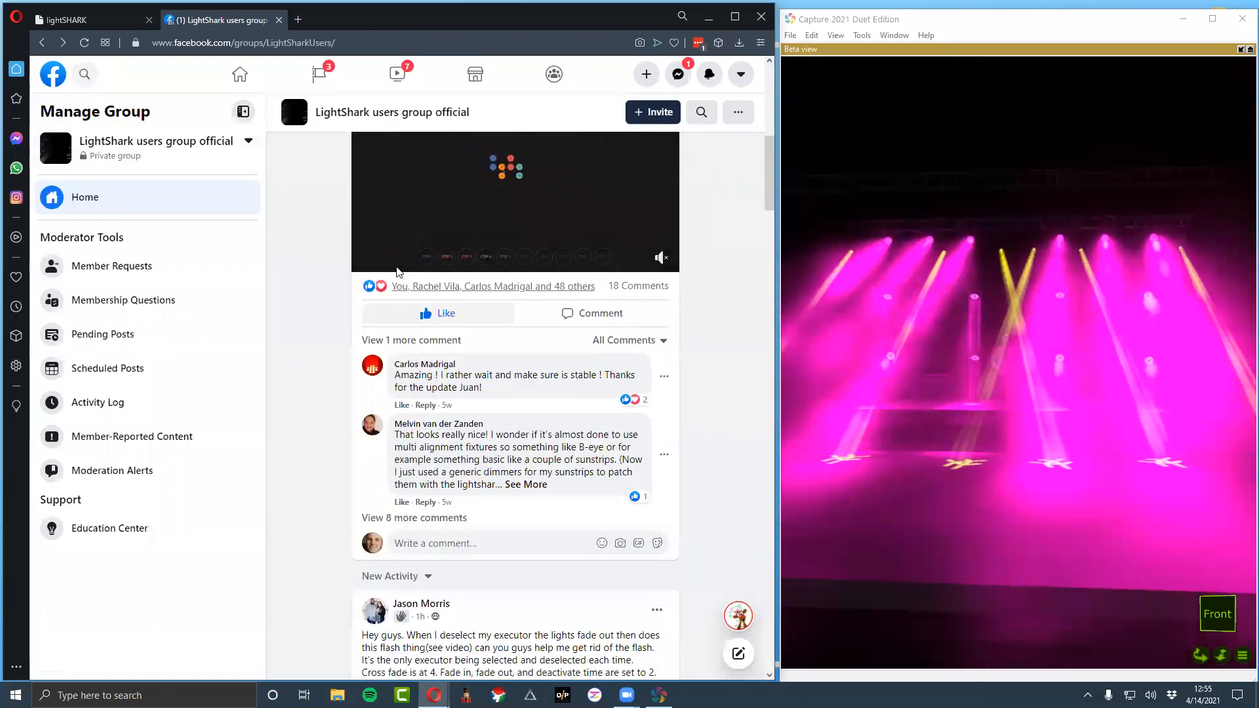
scroll(484, 335, down, 5)
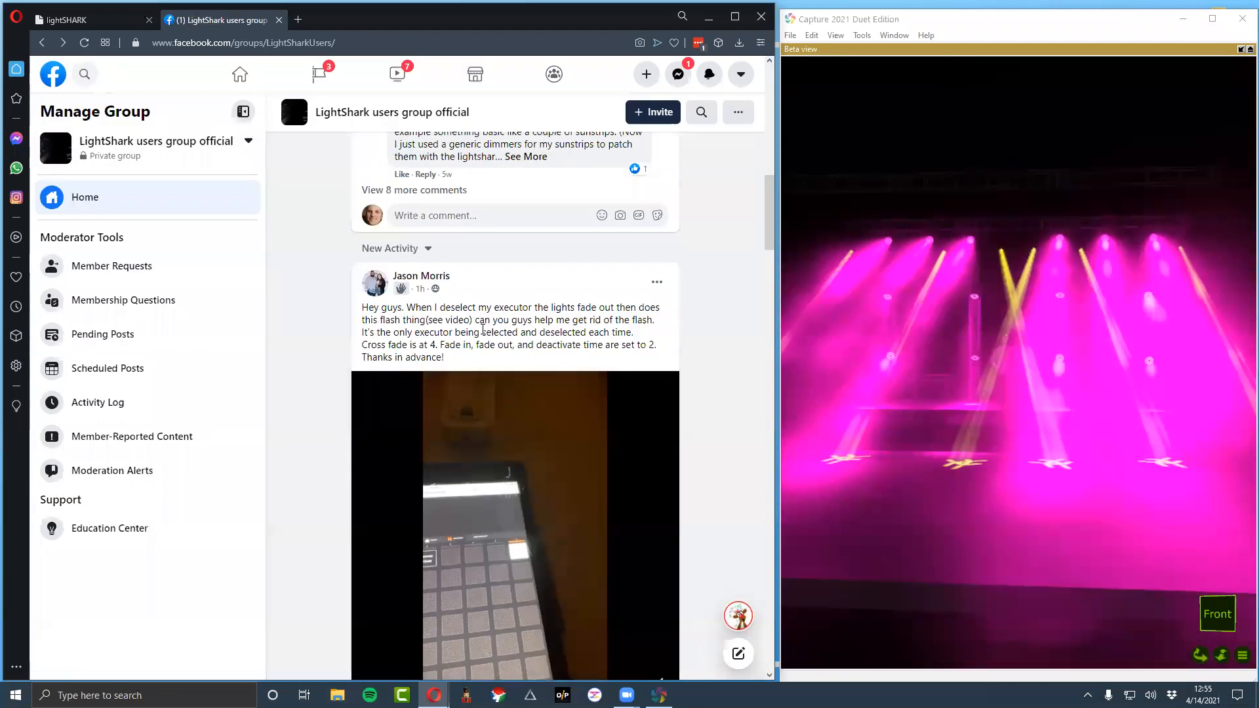
scroll(483, 334, up, 2)
drag(570, 276, 488, 237)
click(493, 233)
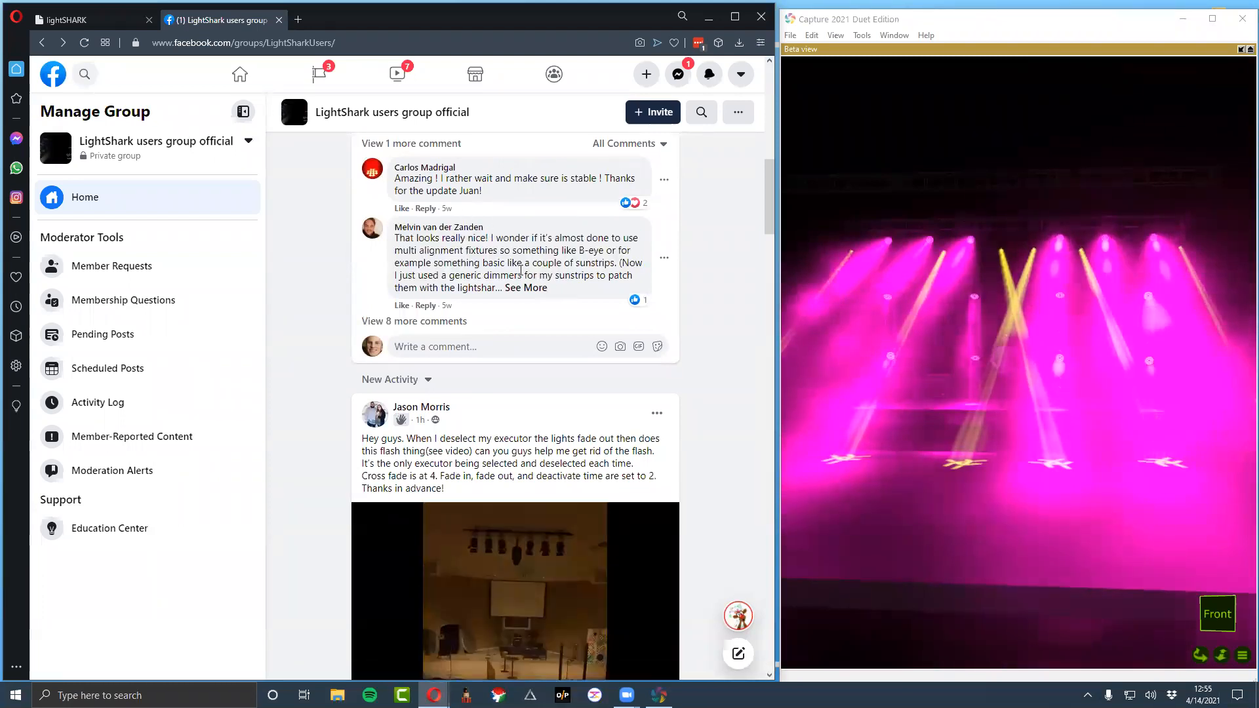
scroll(497, 260, up, 2)
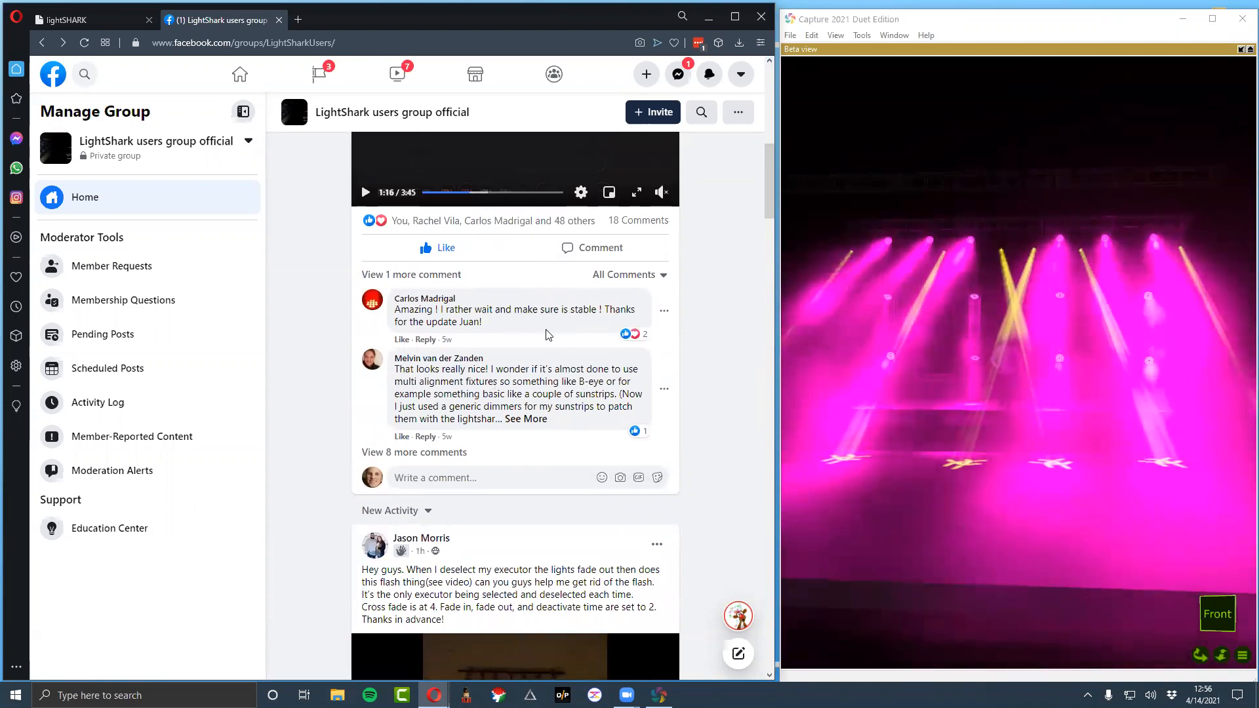
Read the group members' support questions about executor flashing, console antenna connectivity and the MBT LED spray fixture, with their replies
scroll(506, 328, down, 8)
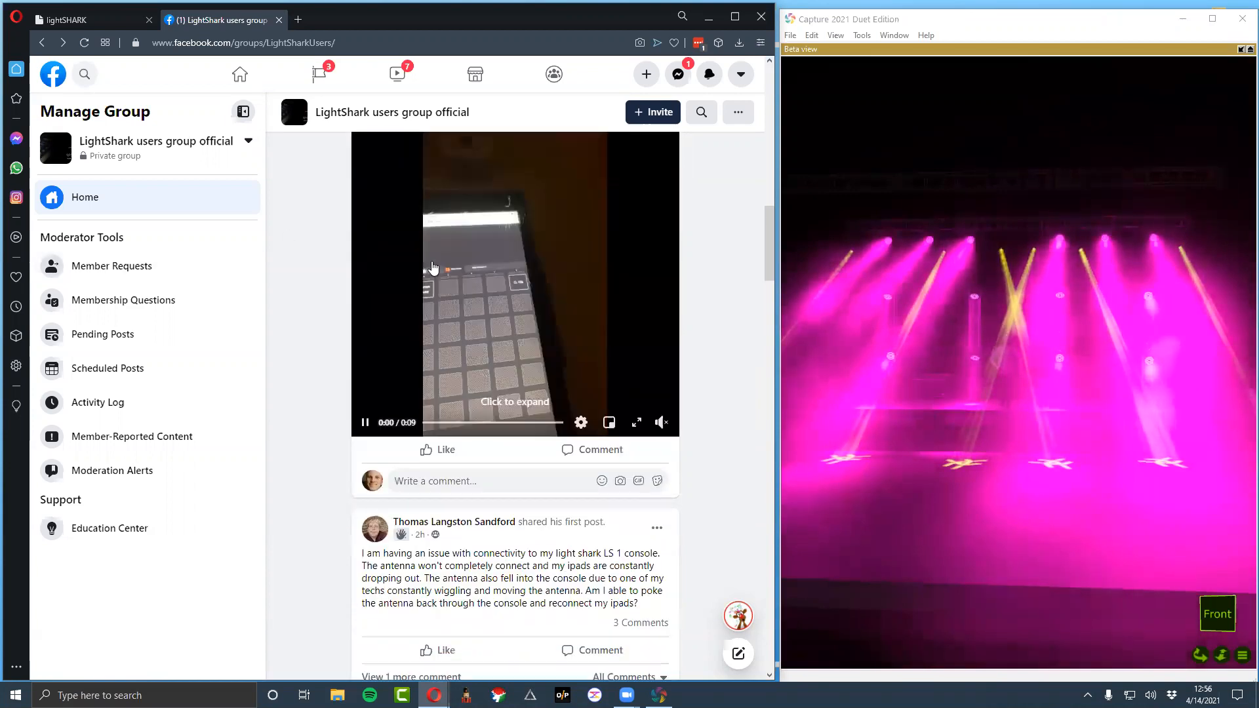
scroll(498, 303, down, 3)
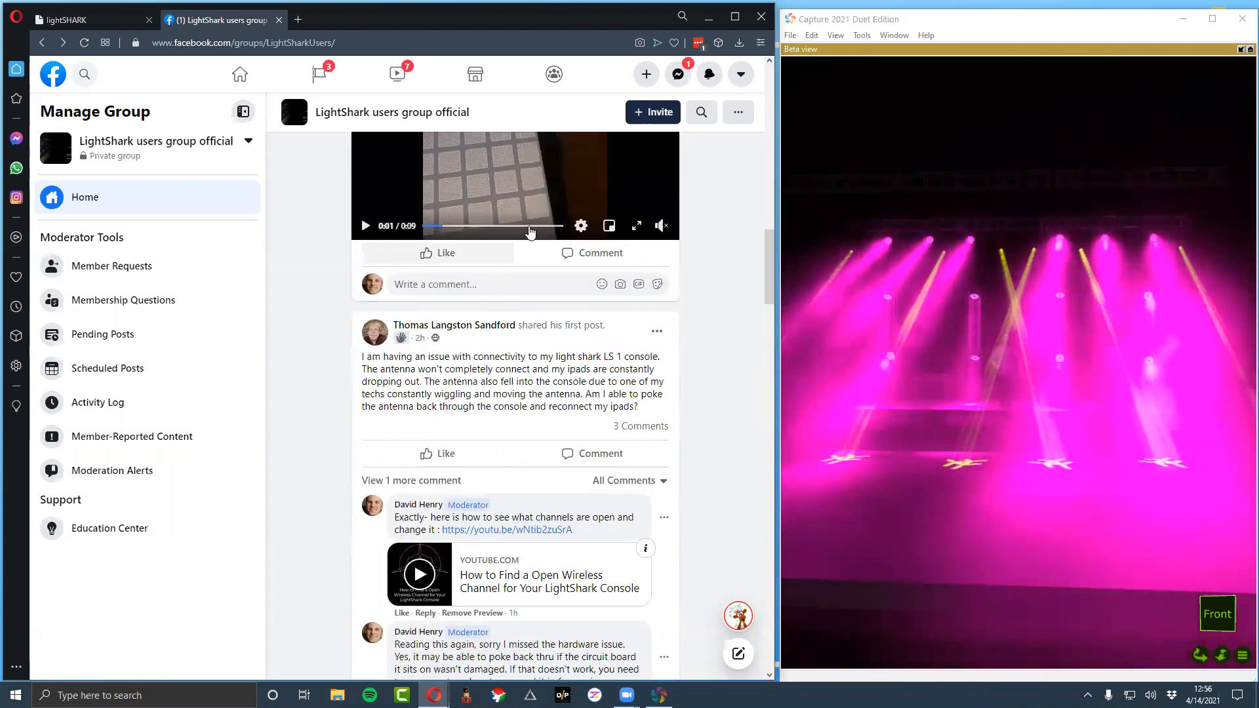
scroll(614, 301, down, 5)
scroll(614, 301, up, 3)
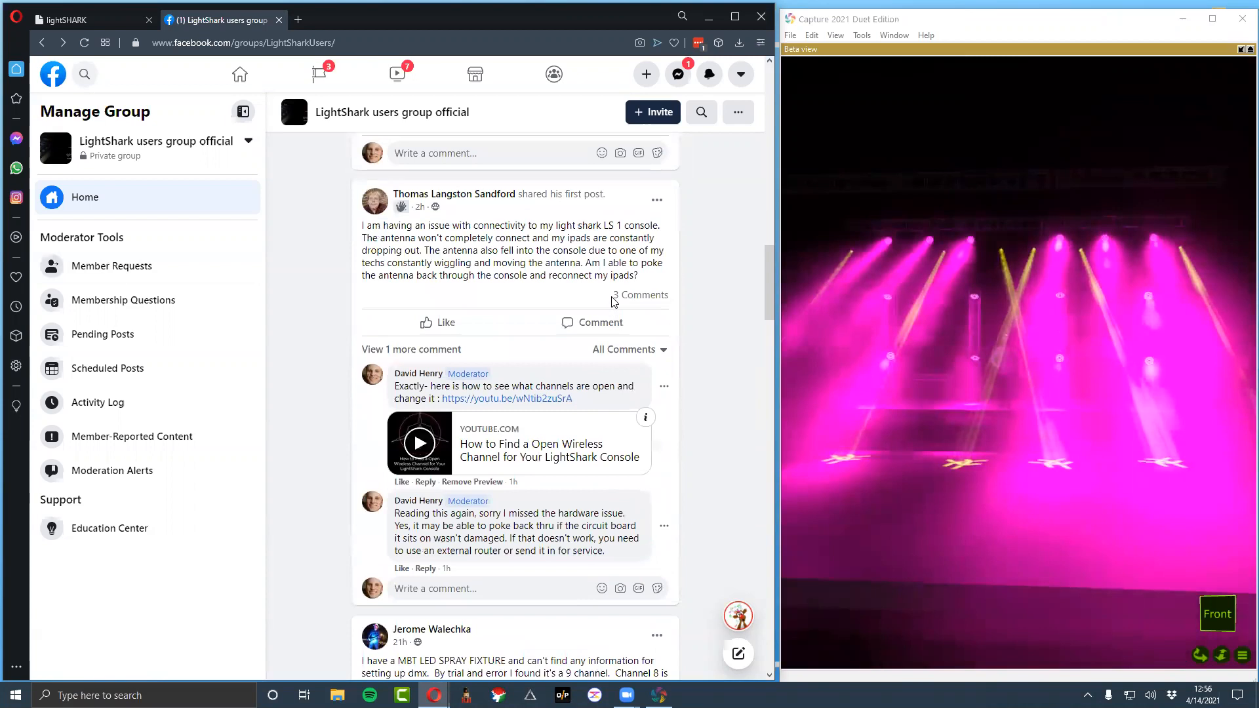
drag(641, 277, 358, 225)
click(357, 224)
scroll(423, 260, down, 4)
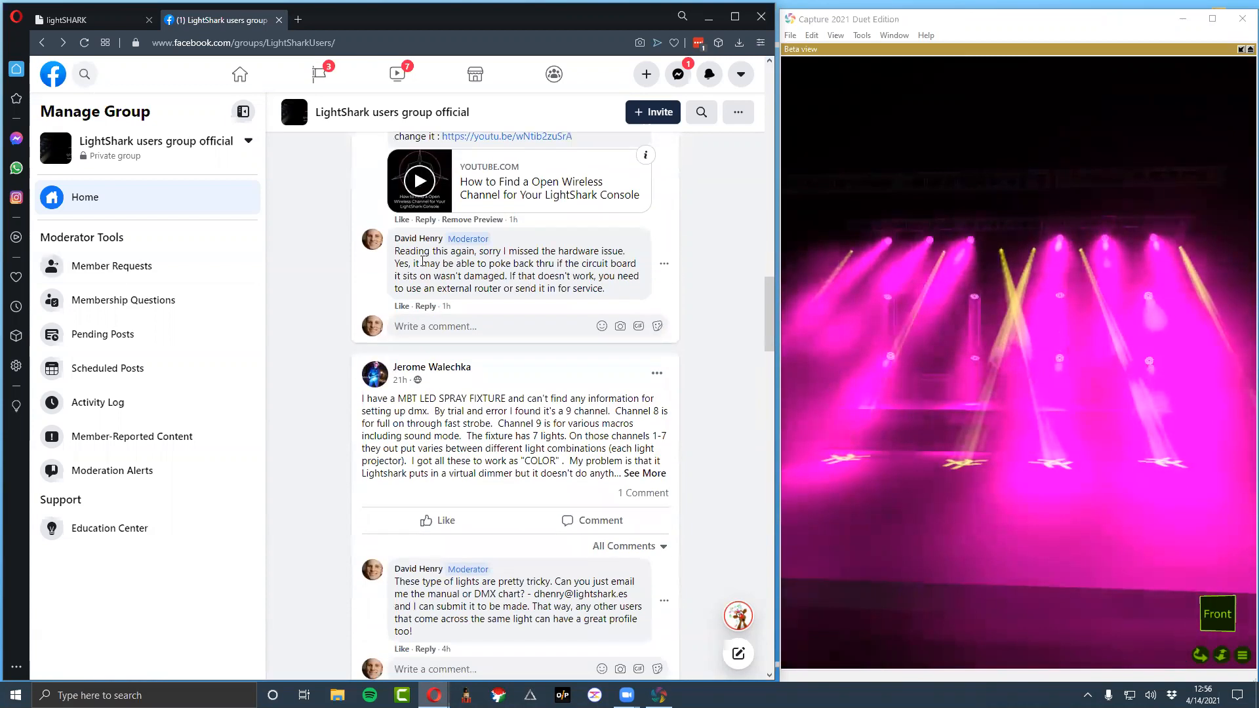
scroll(563, 306, down, 5)
scroll(563, 306, up, 8)
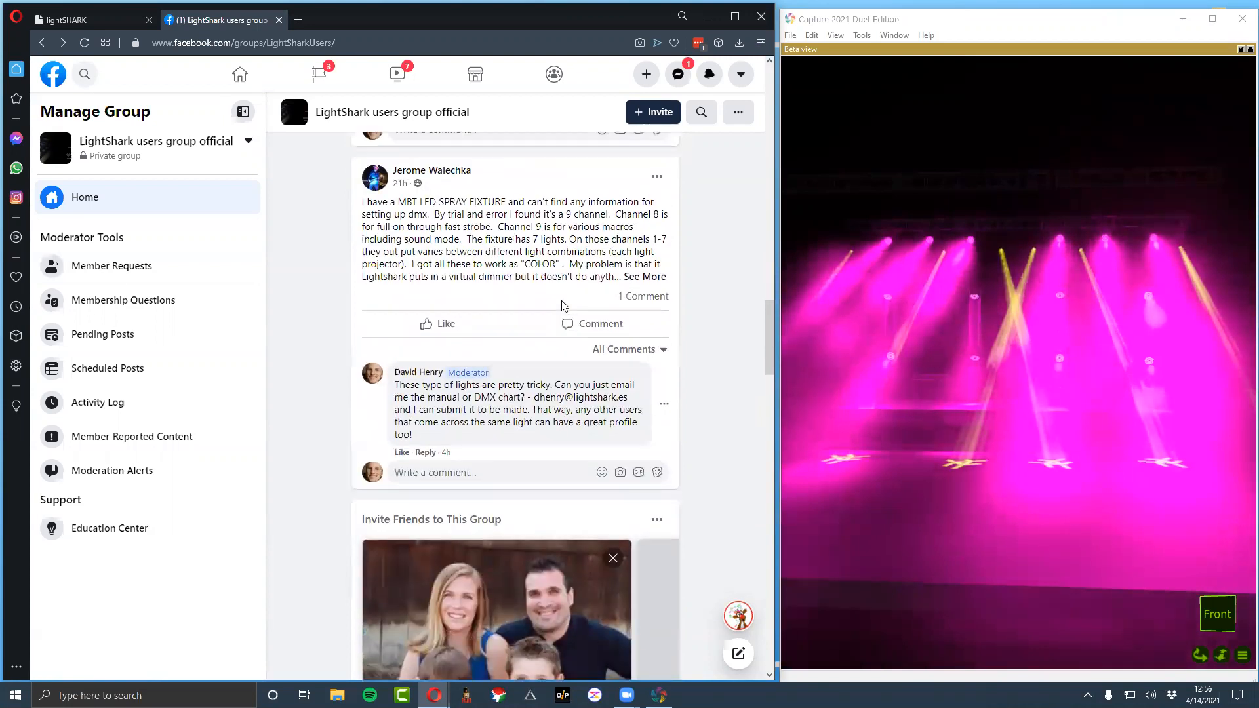
scroll(563, 306, down, 5)
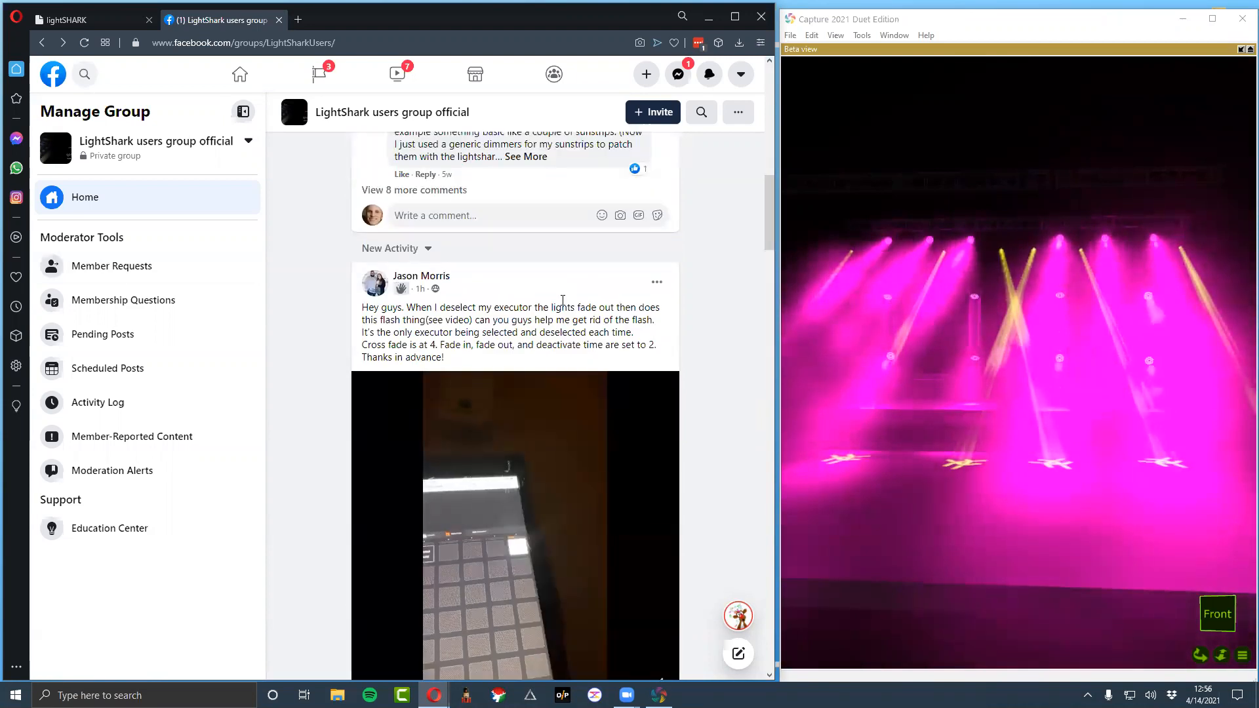
Go to the LightShark website at workpro.es/lightshark in the Facebook tab
click(363, 42)
text(workpro.es/lightshark)
key(Return)
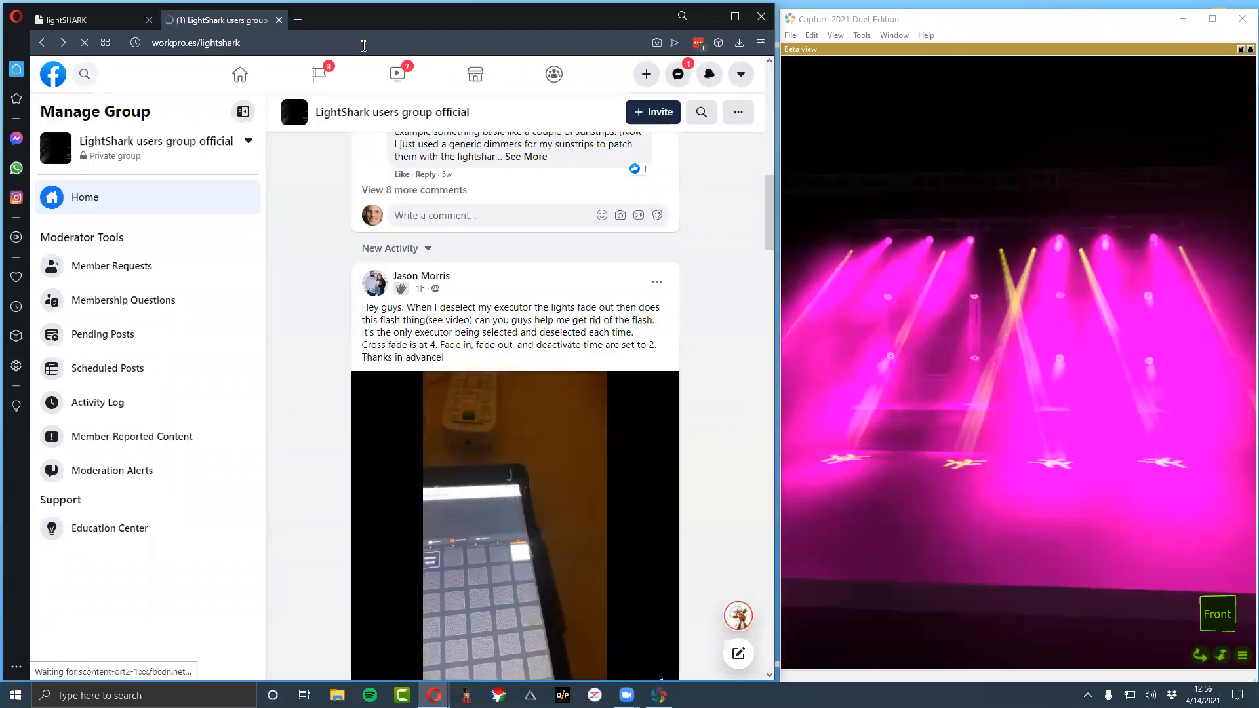
Look up "youtube lightshark" in a new browser tab, open the LightShark 1 Intro video and go to the WORK PRO TV channel's videos
key(ctrl+t)
text(youtube)
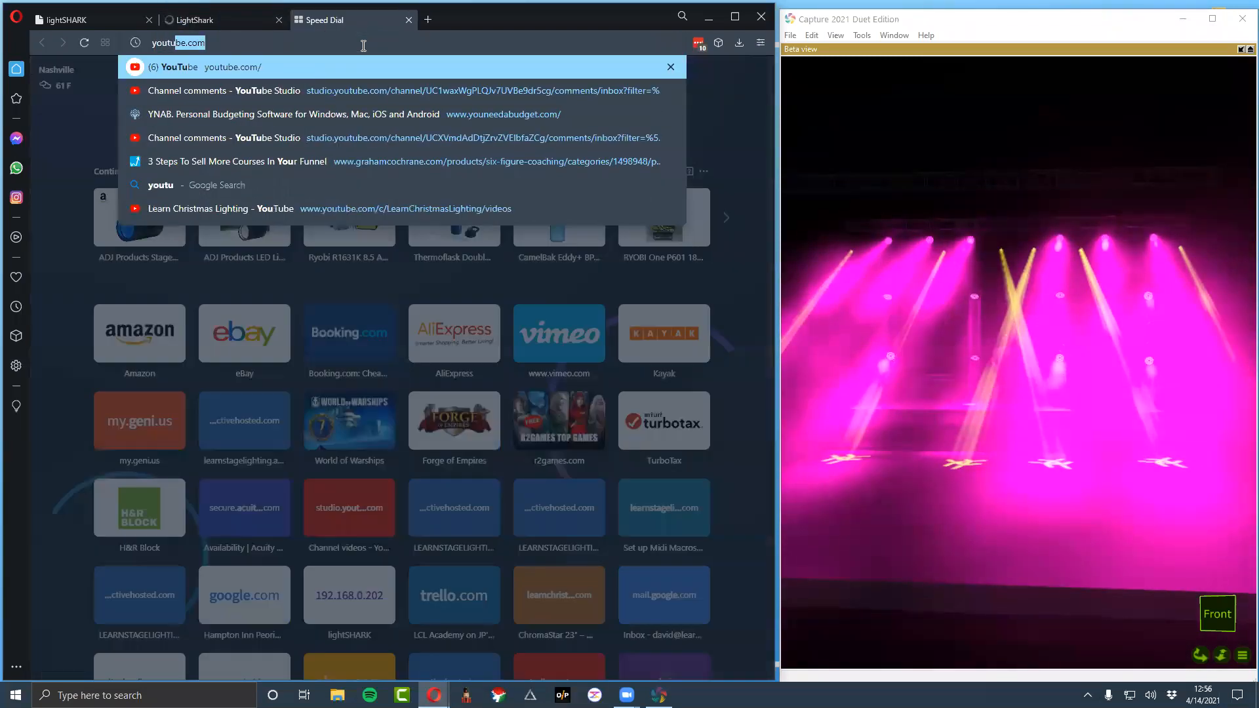
text( lightshark)
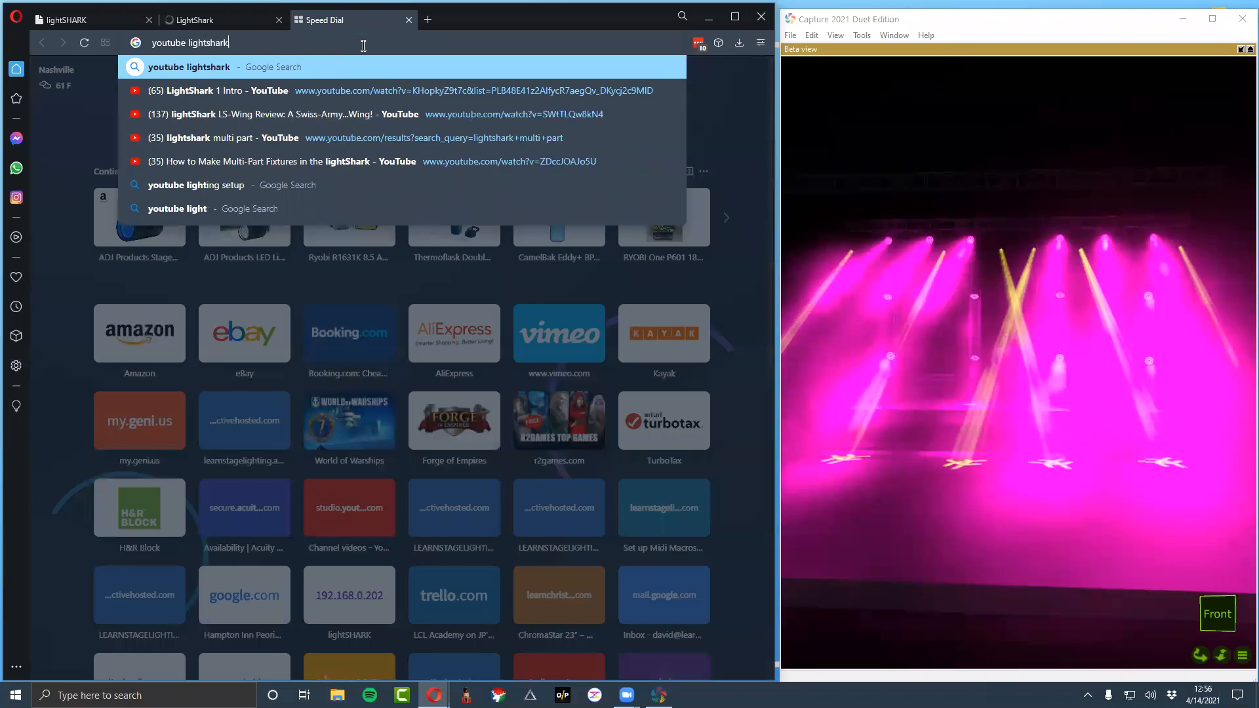
key(Down)
key(Return)
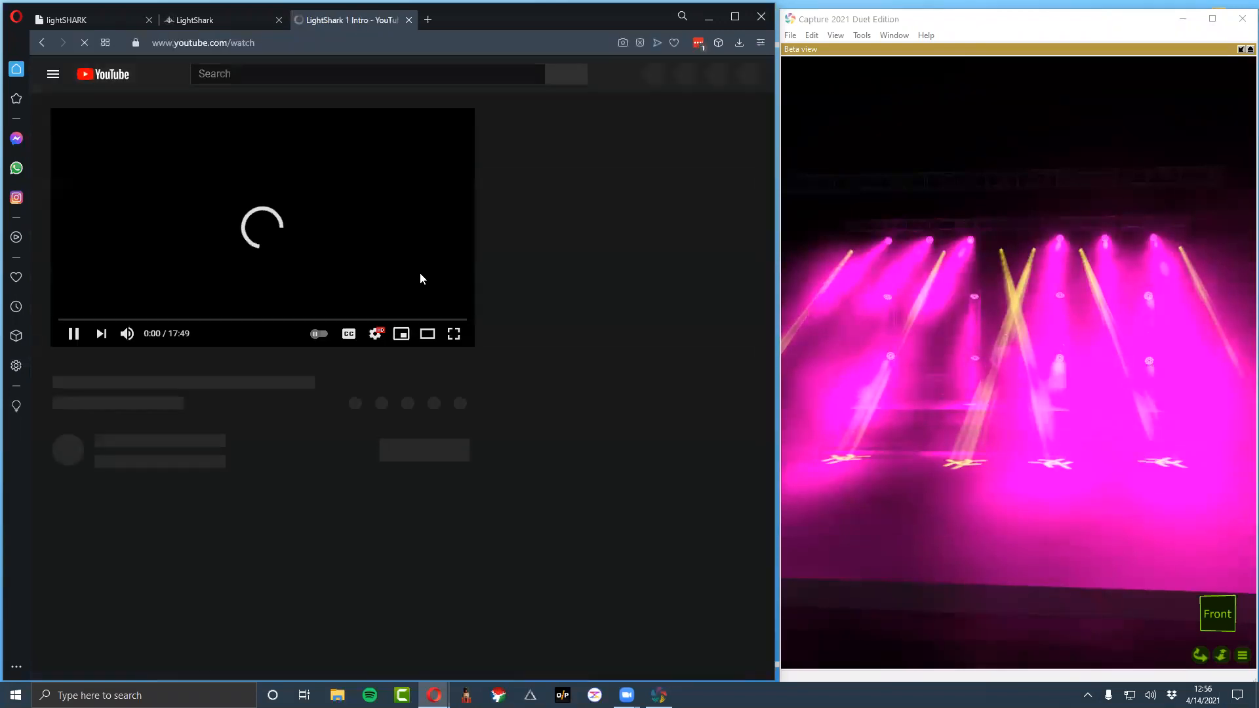
click(102, 429)
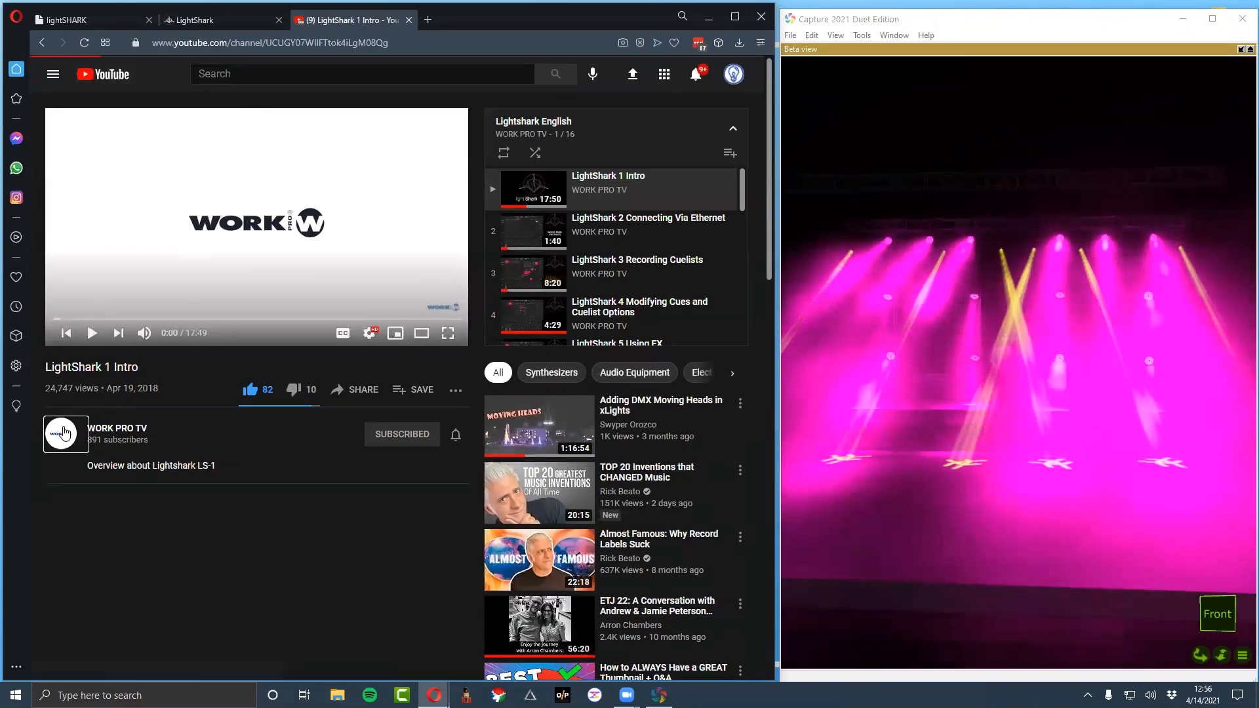
click(282, 292)
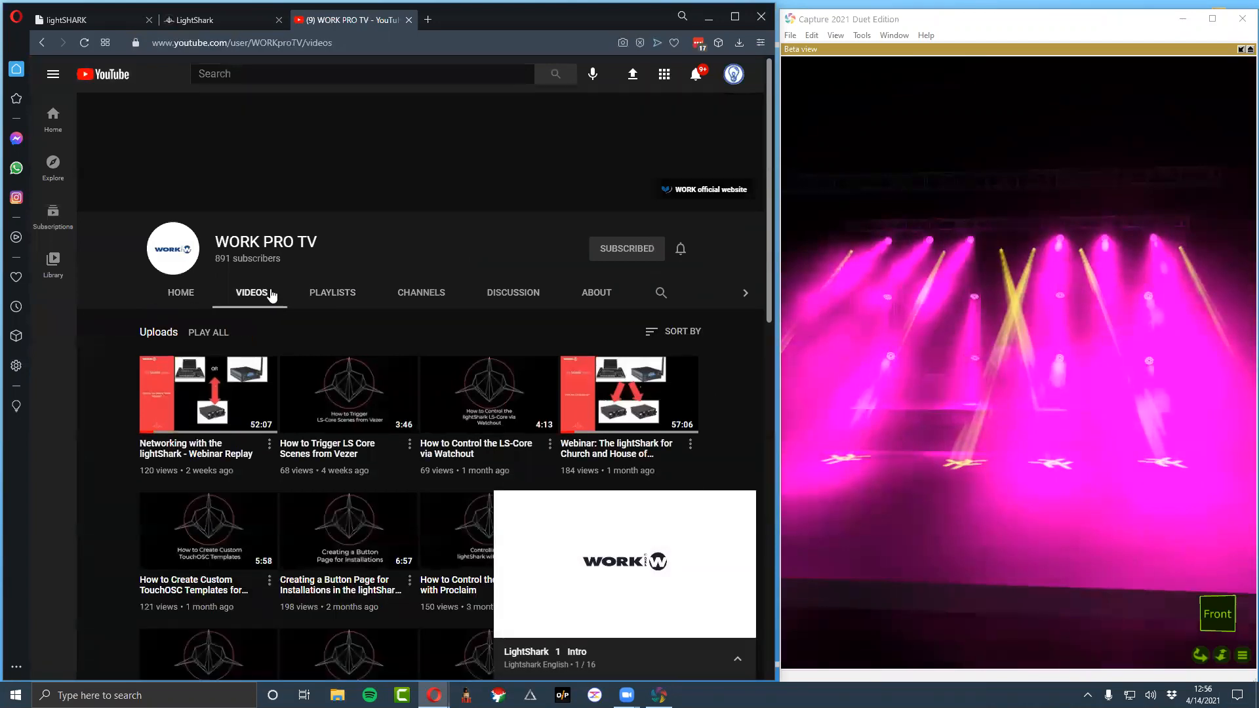
Dismiss the LightShark 1 Intro mini player and browse the WORK PRO TV channel's uploaded tutorials
scroll(267, 408, down, 2)
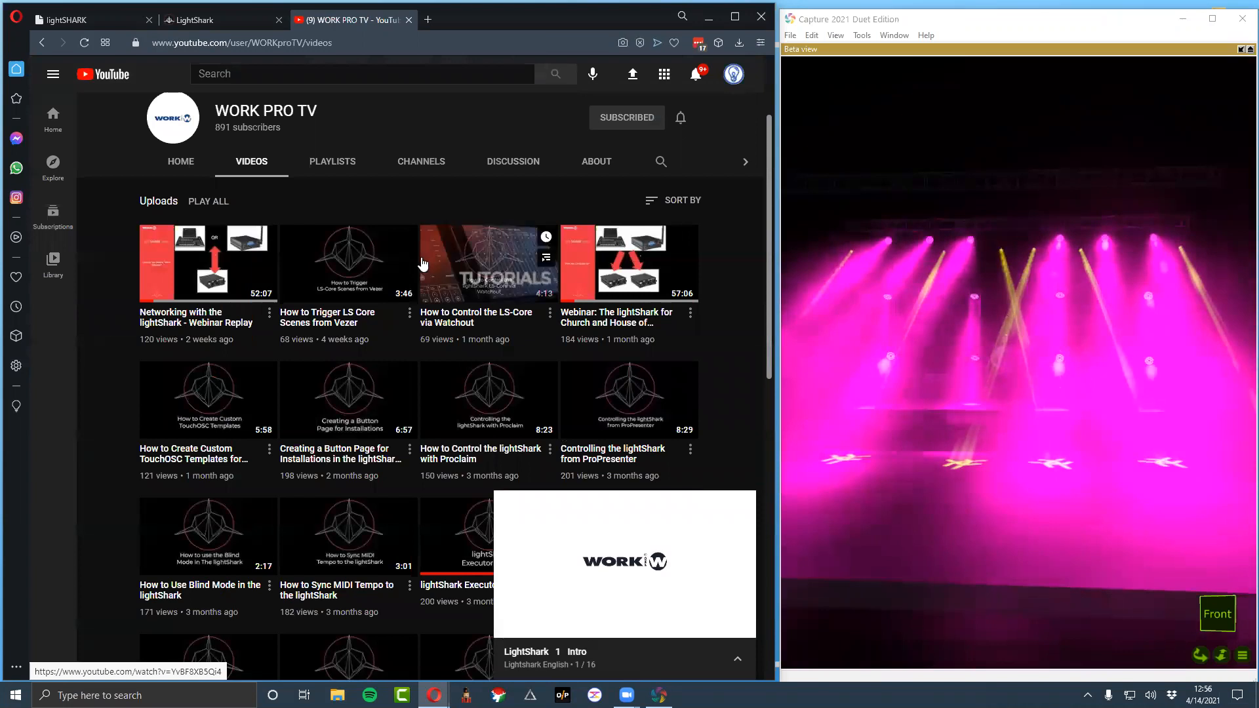
click(746, 506)
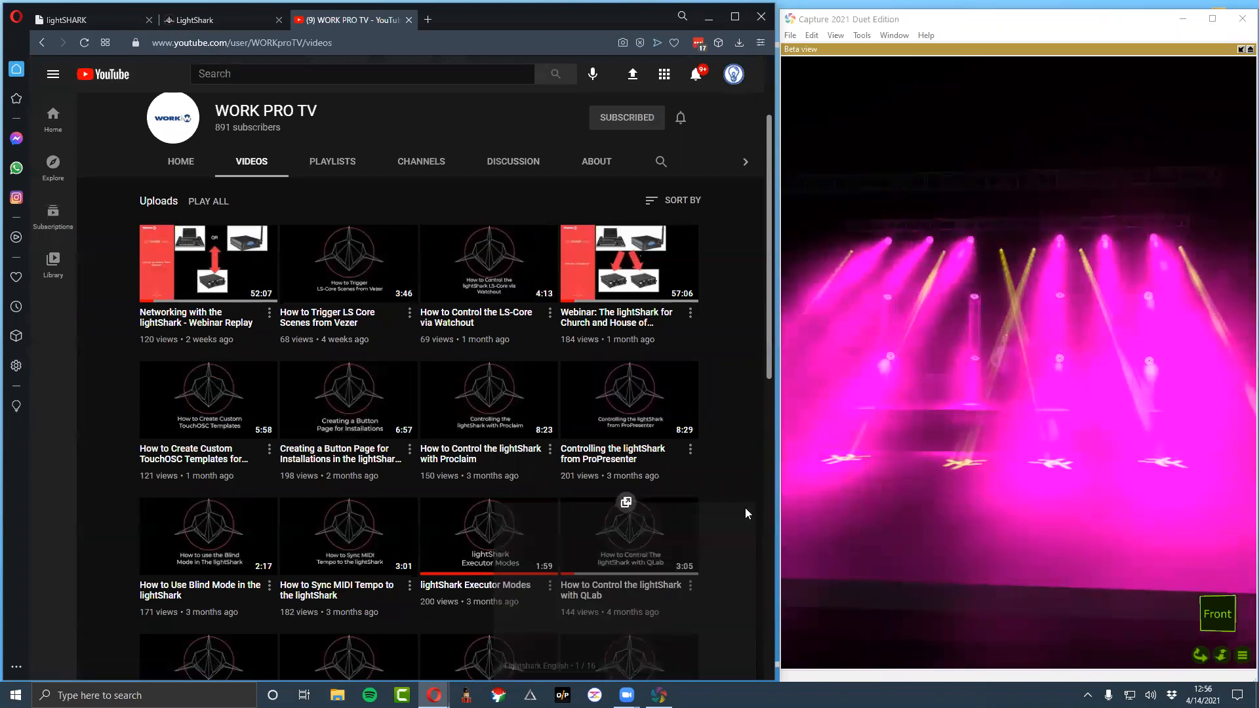
scroll(423, 350, down, 1)
scroll(546, 535, down, 5)
scroll(546, 478, up, 7)
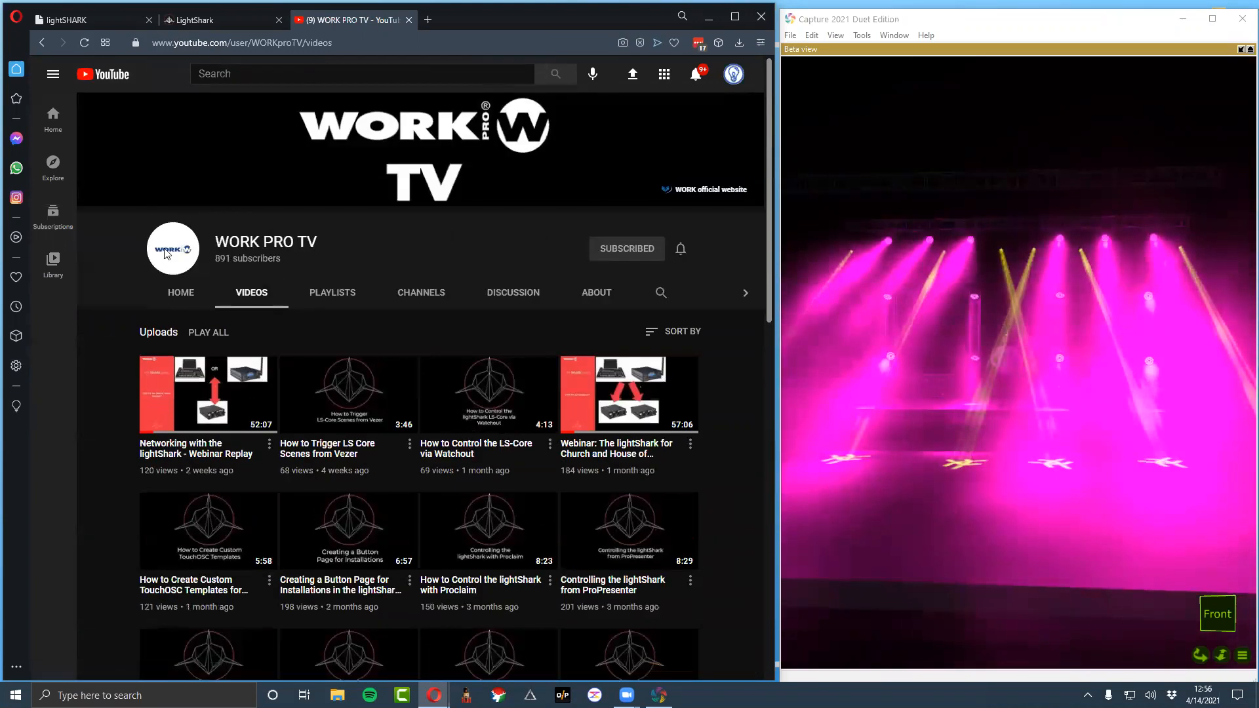
Return to the LightShark website and look over its support options and product range
click(195, 23)
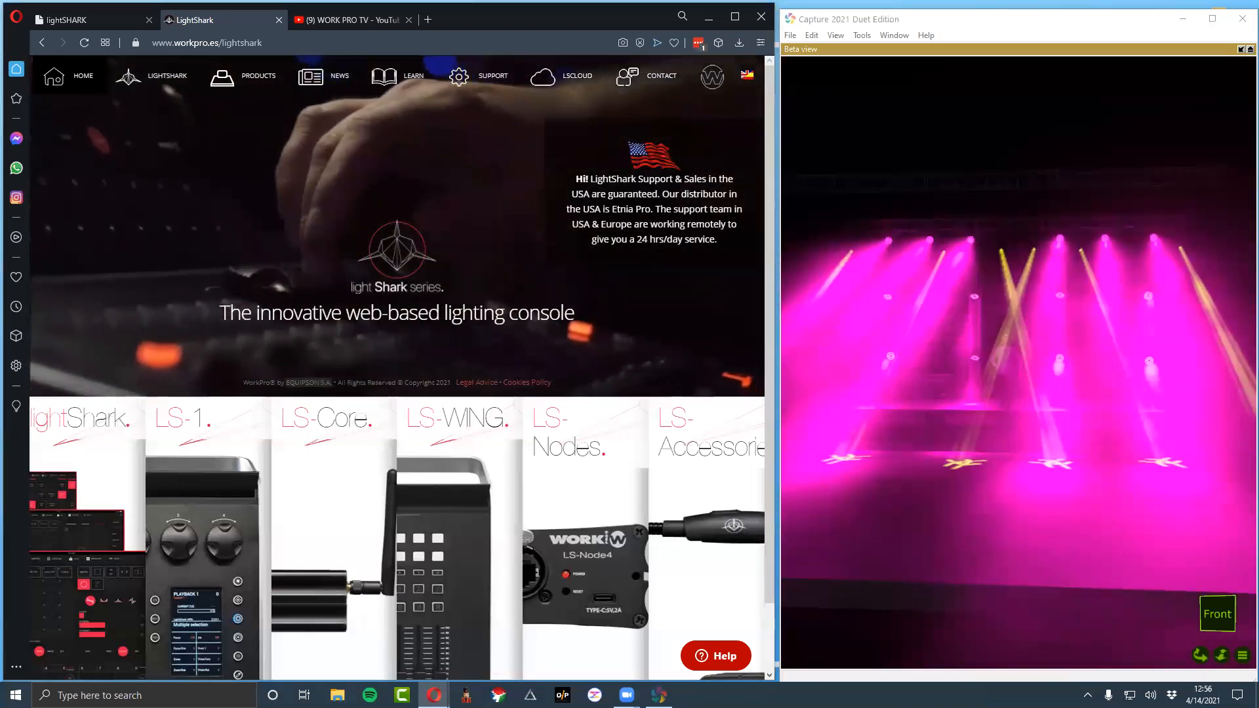
mouse_move(493, 82)
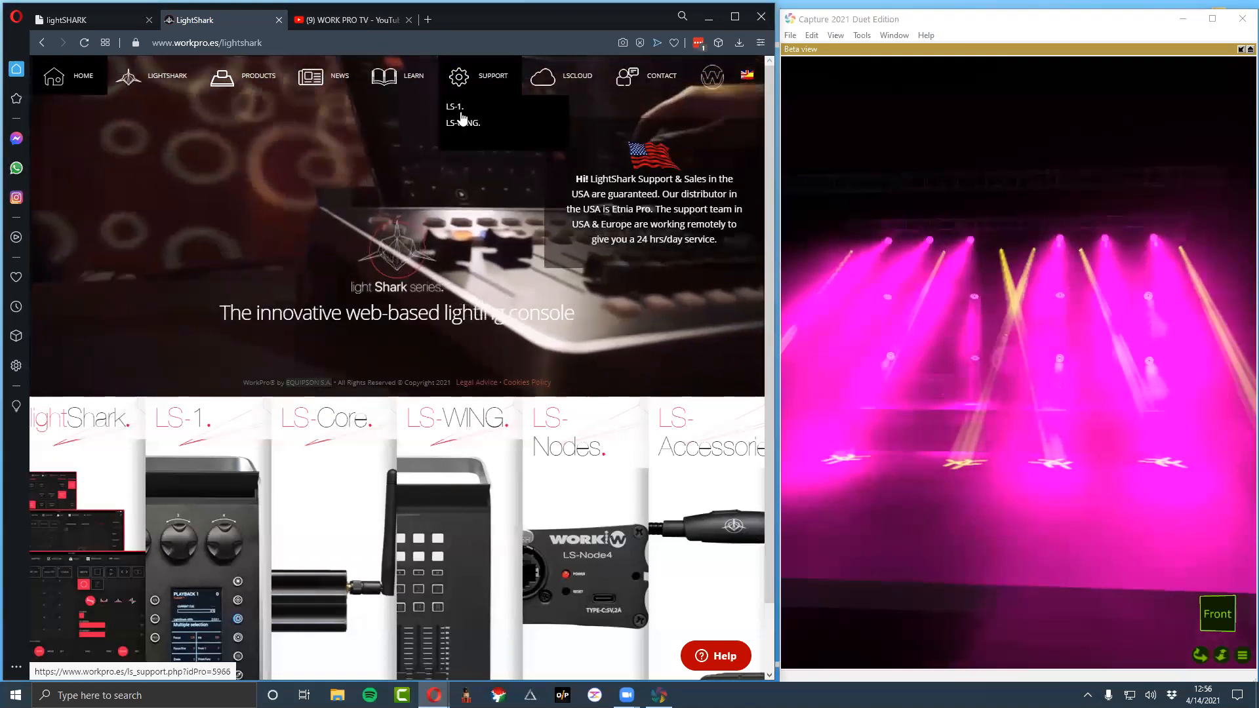
scroll(467, 154, down, 1)
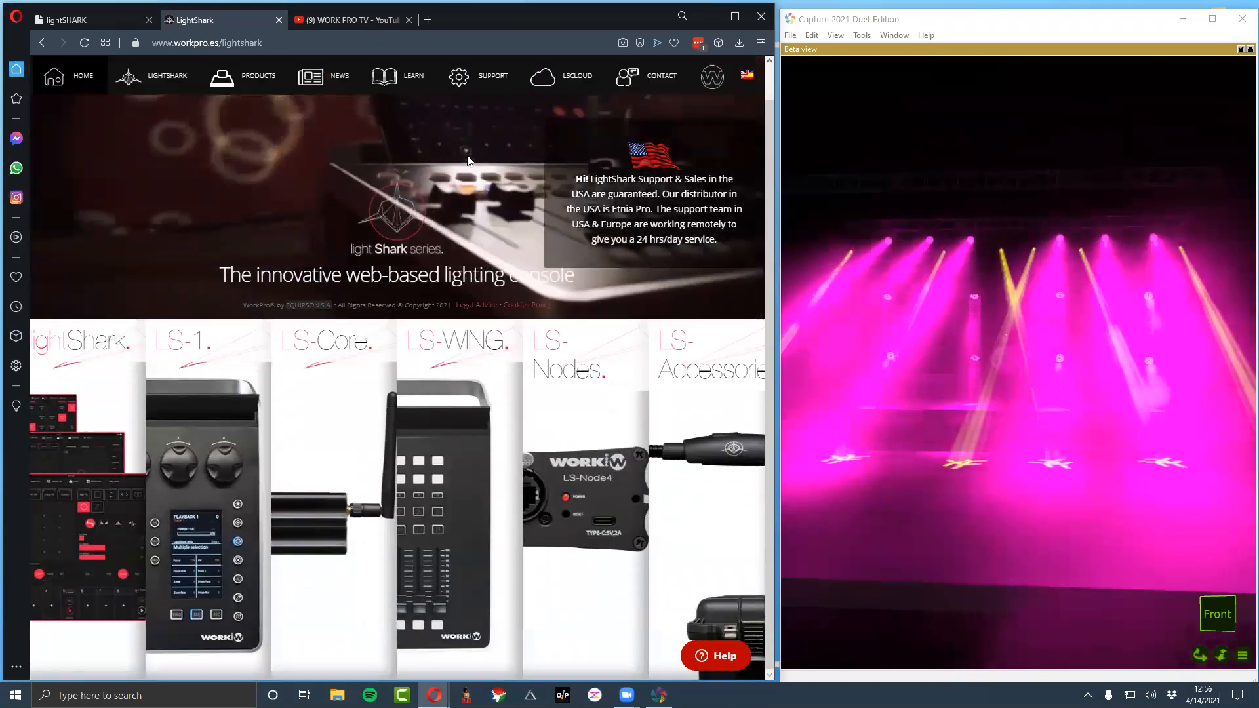
scroll(467, 156, up, 1)
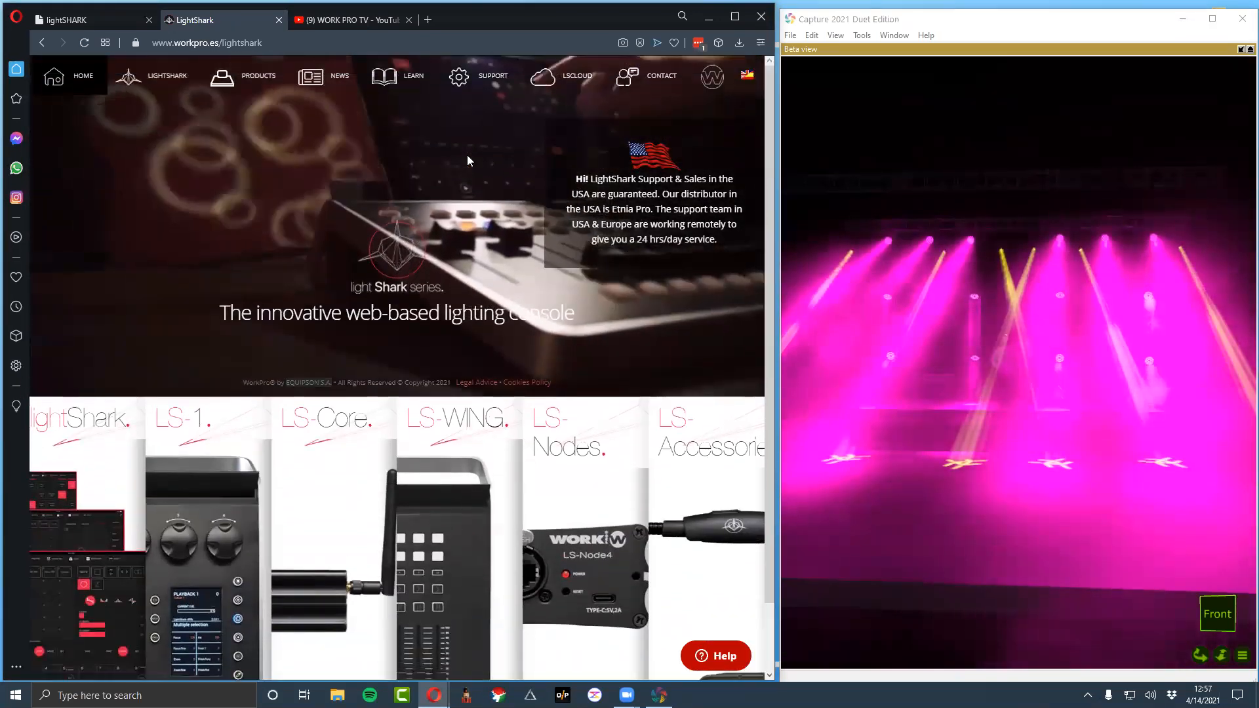
Return to the lightSHARK console and fire the Green, Blue and Red color executors in turn, ending on Red
click(299, 23)
click(118, 19)
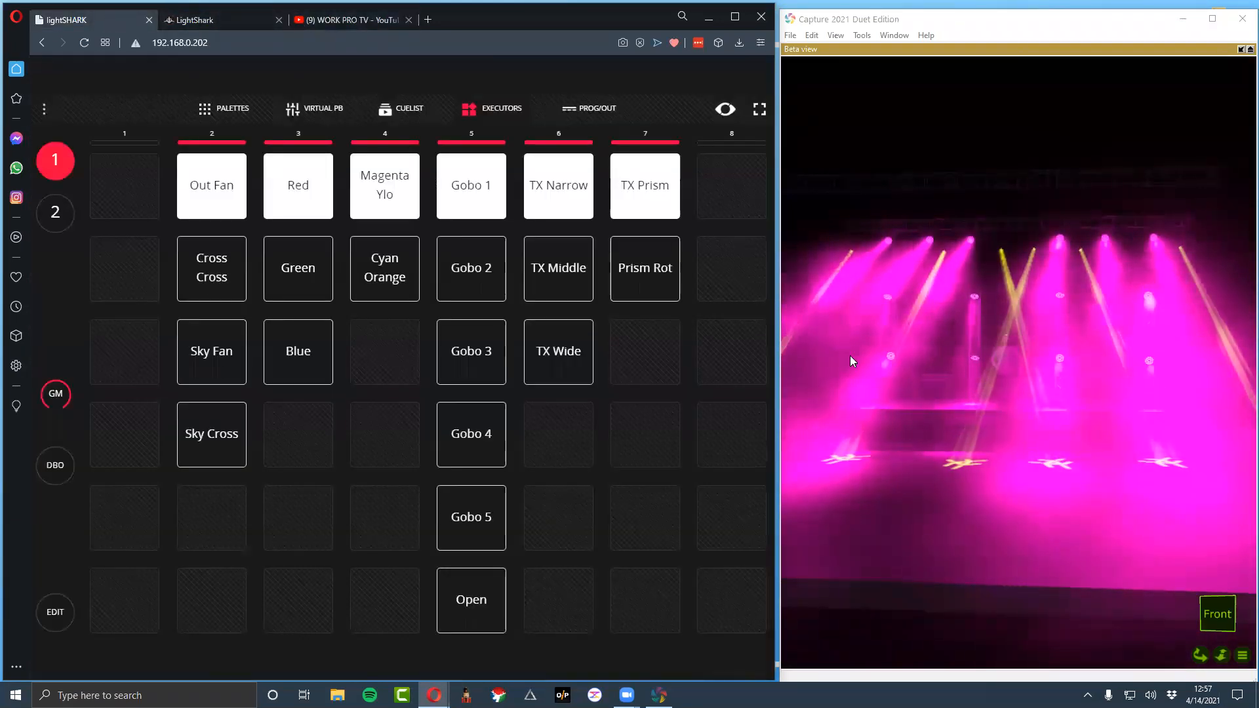
click(267, 280)
click(292, 341)
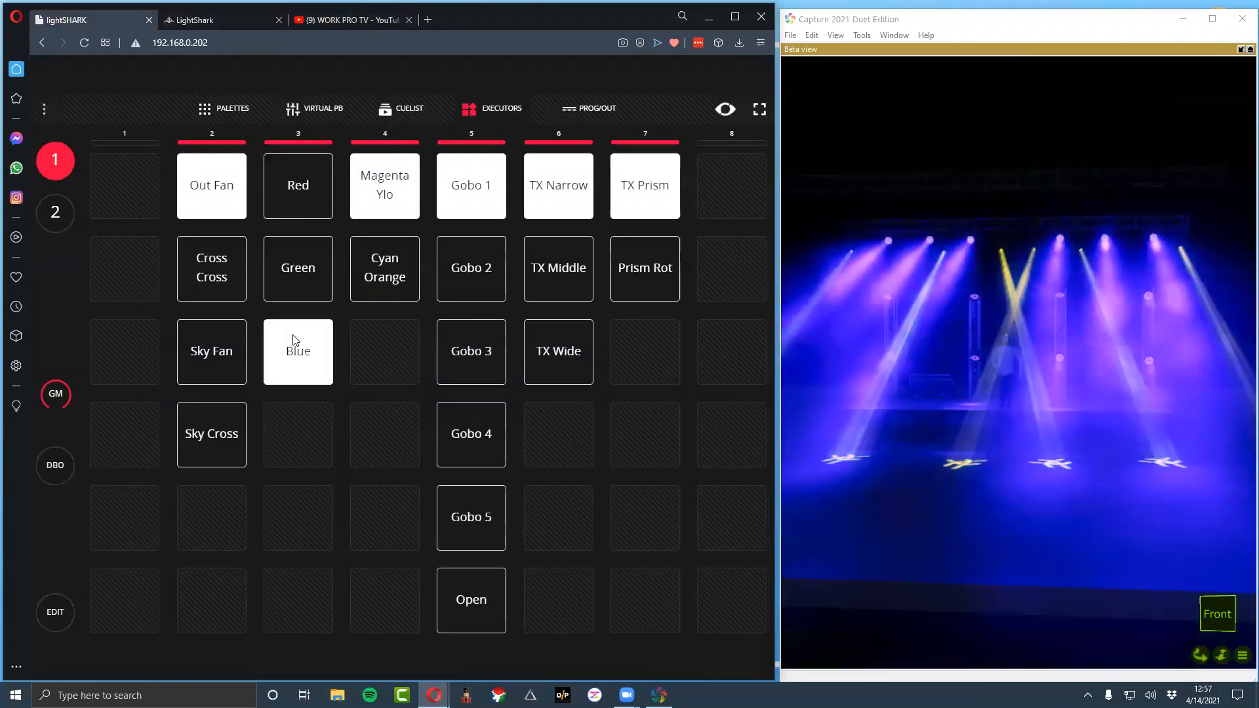
click(313, 199)
Review the WORK PRO TV channel and LightShark website once more, returning to the console's executors page
click(371, 18)
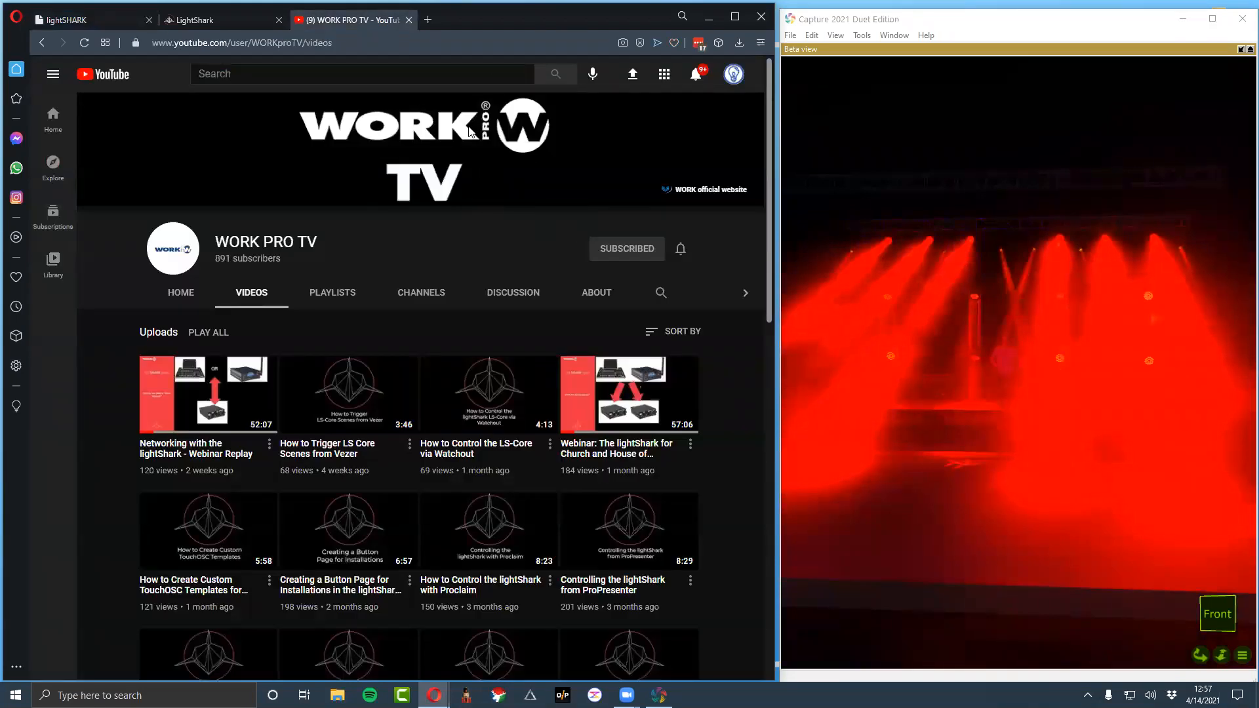
click(197, 20)
click(105, 22)
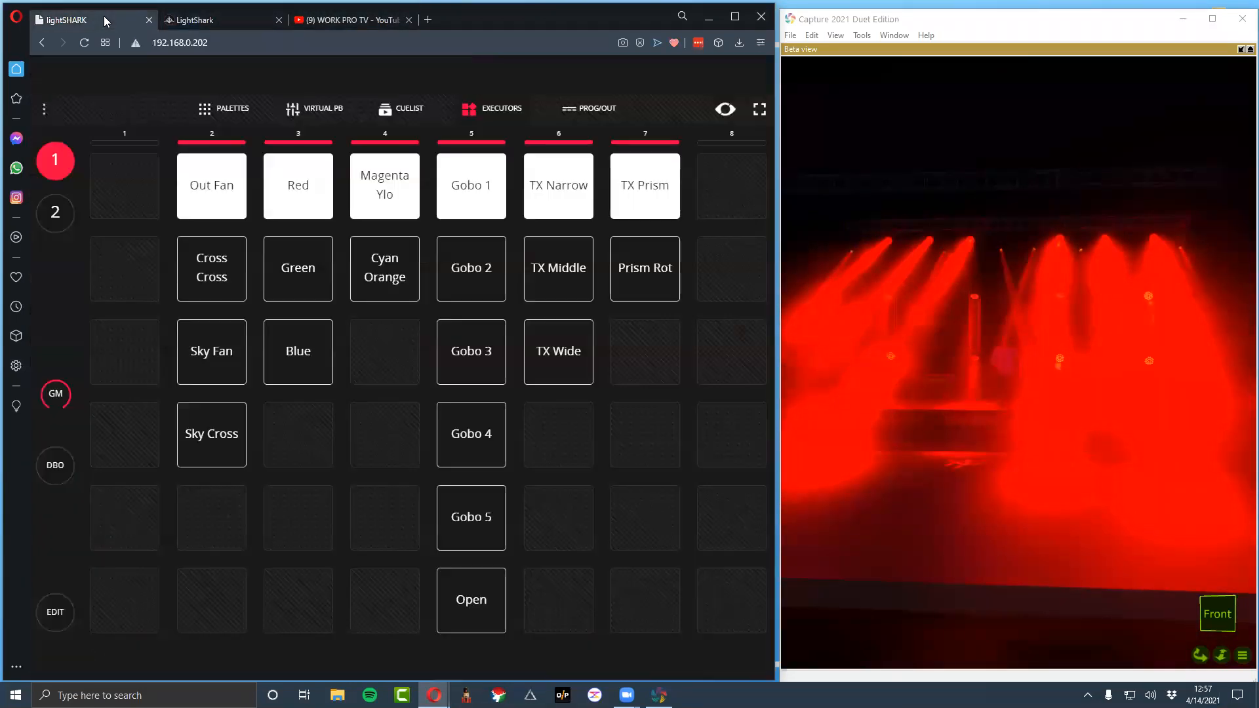
click(303, 20)
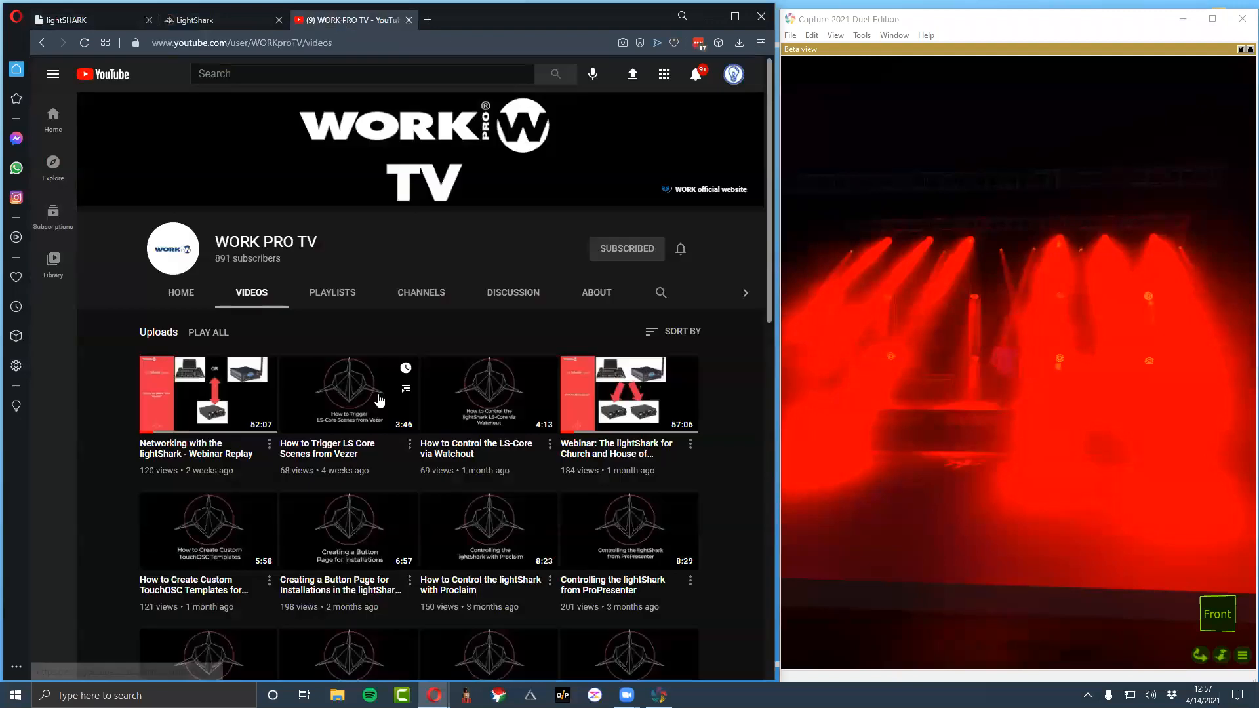
click(197, 22)
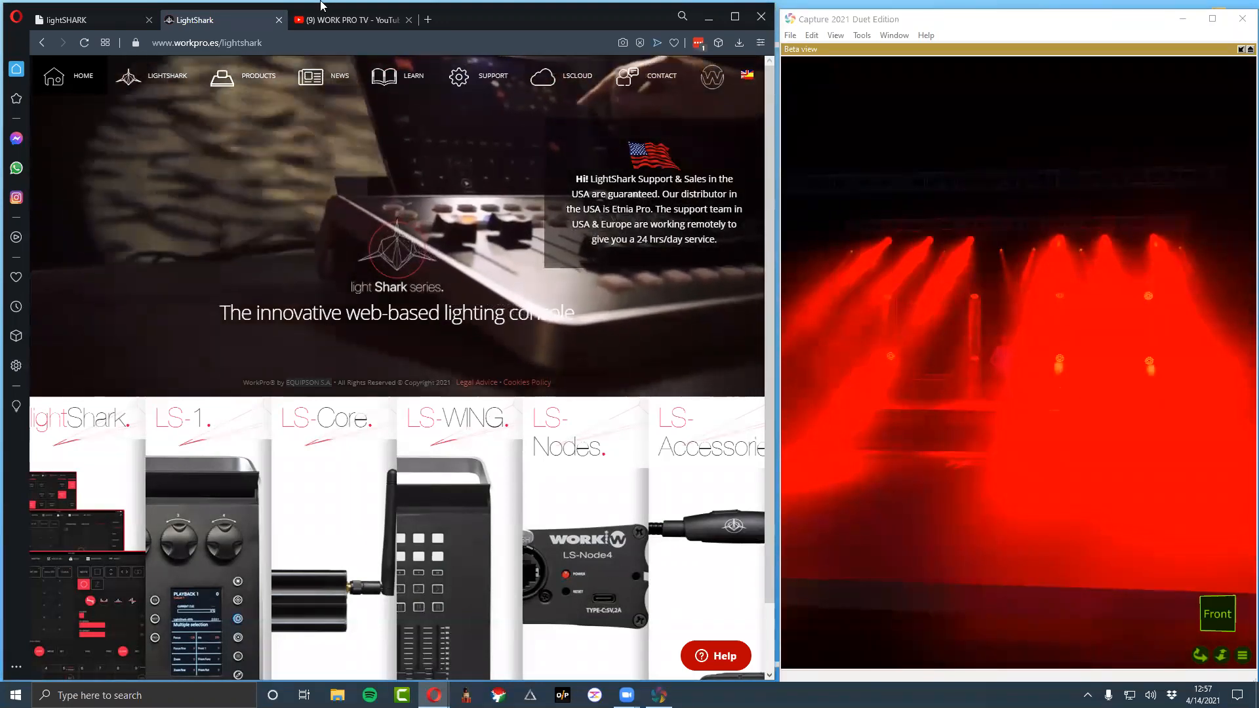
click(109, 17)
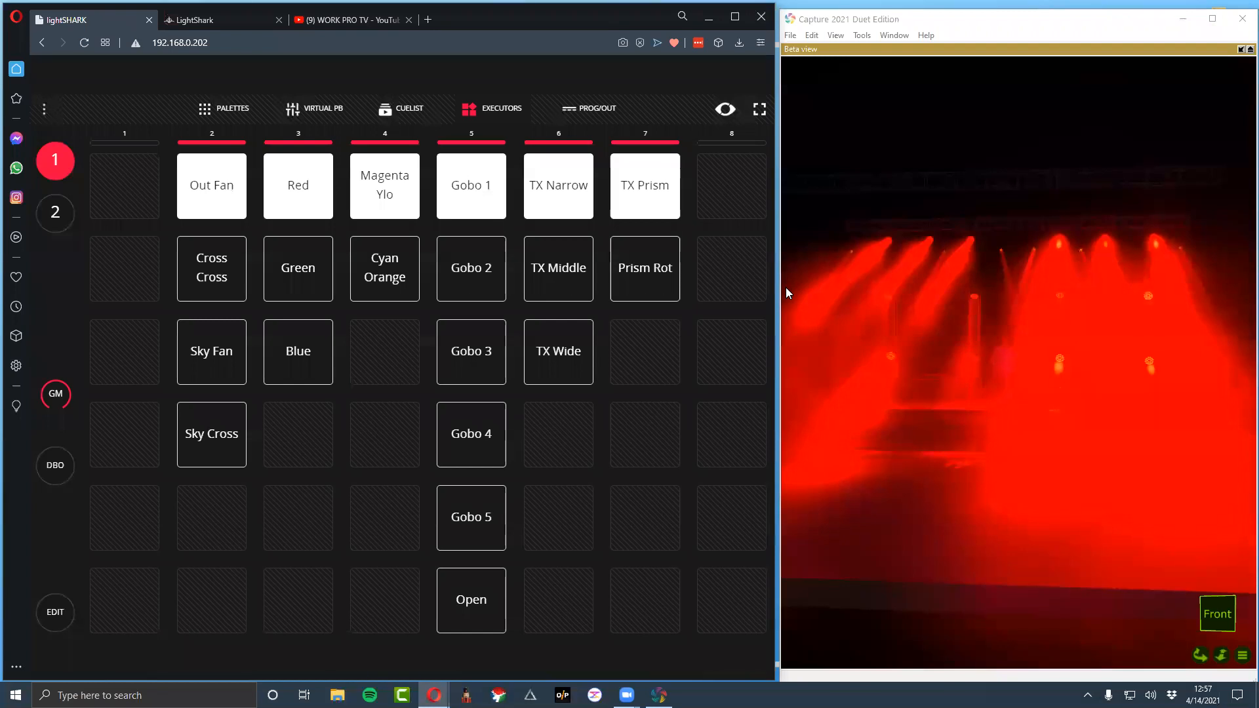